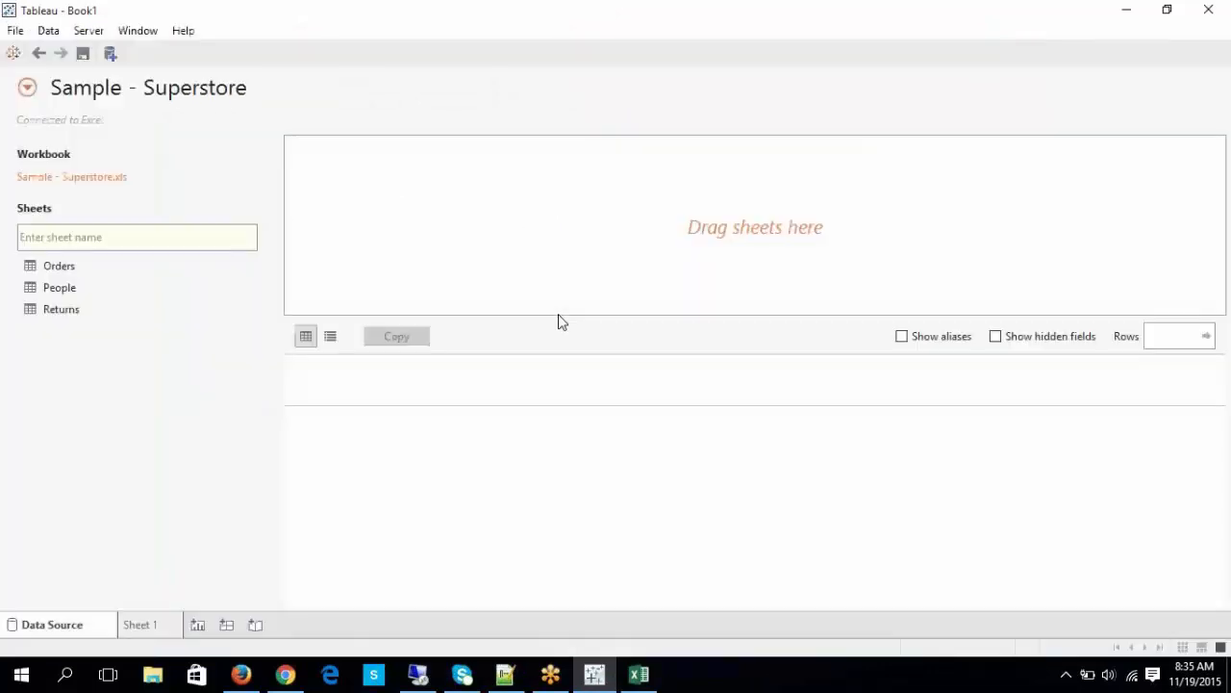
Step: Add the People and Returns sheets to the data source canvas, leaving their join clause unset
double_click(67, 280)
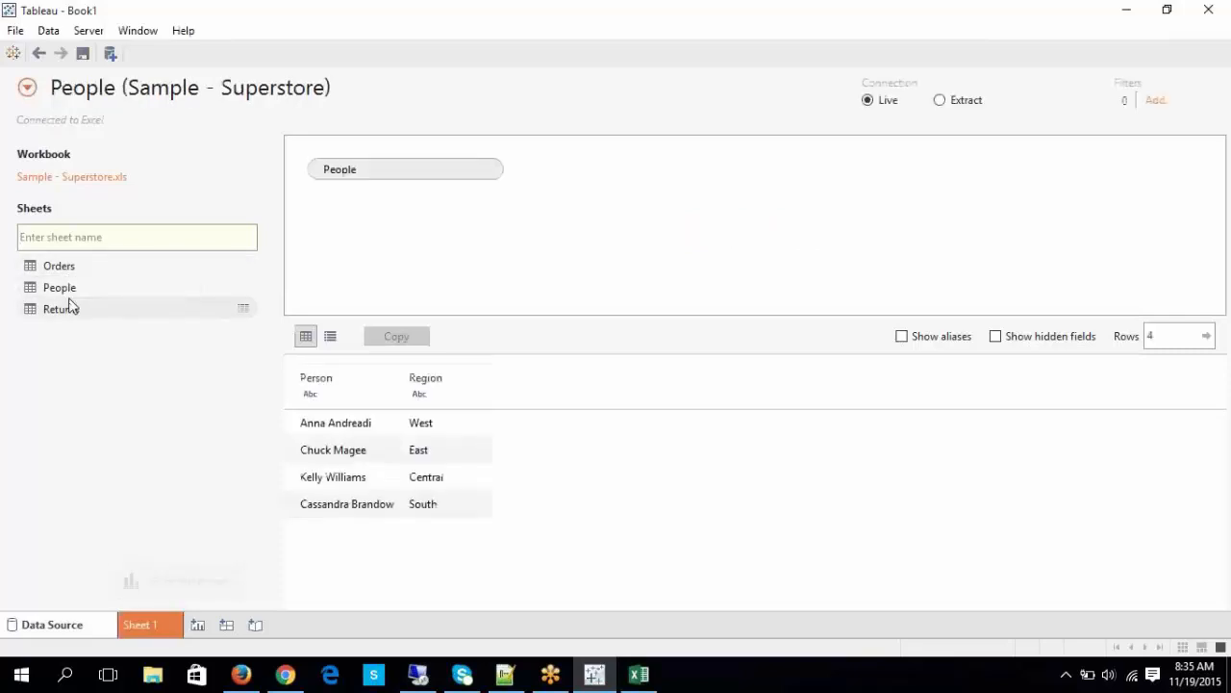
double_click(68, 311)
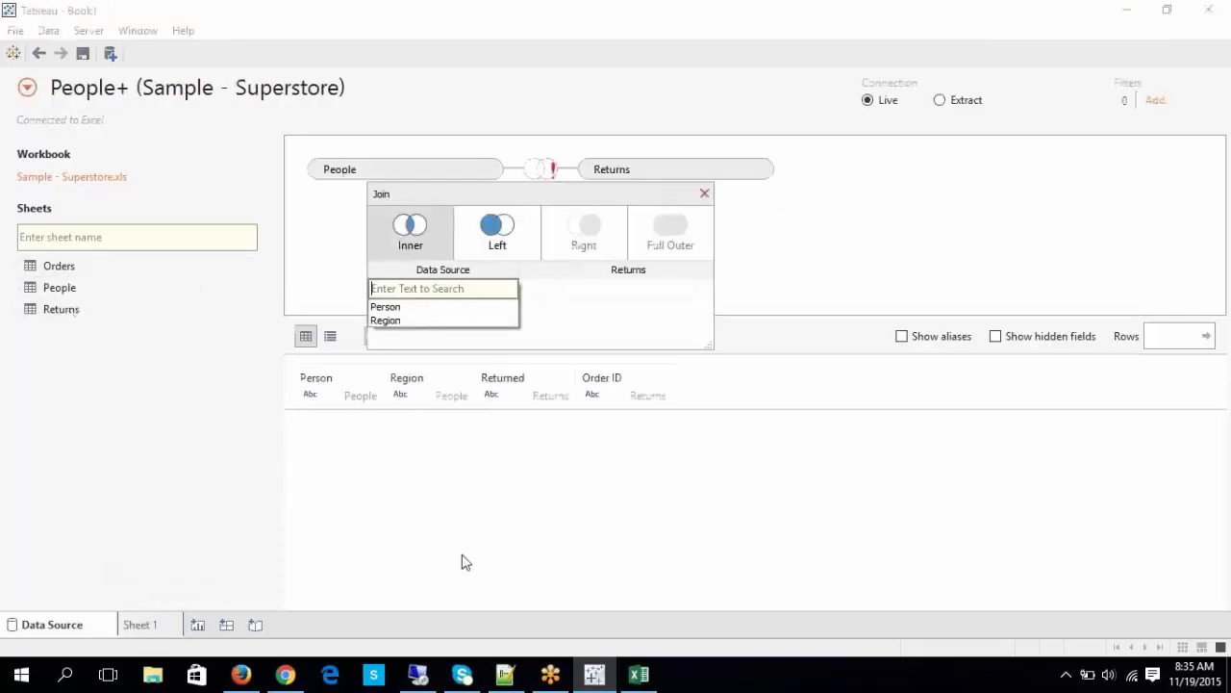
left_click(342, 481)
Step: Replace the People table on the canvas with Orders and dismiss the join settings
left_click(81, 264)
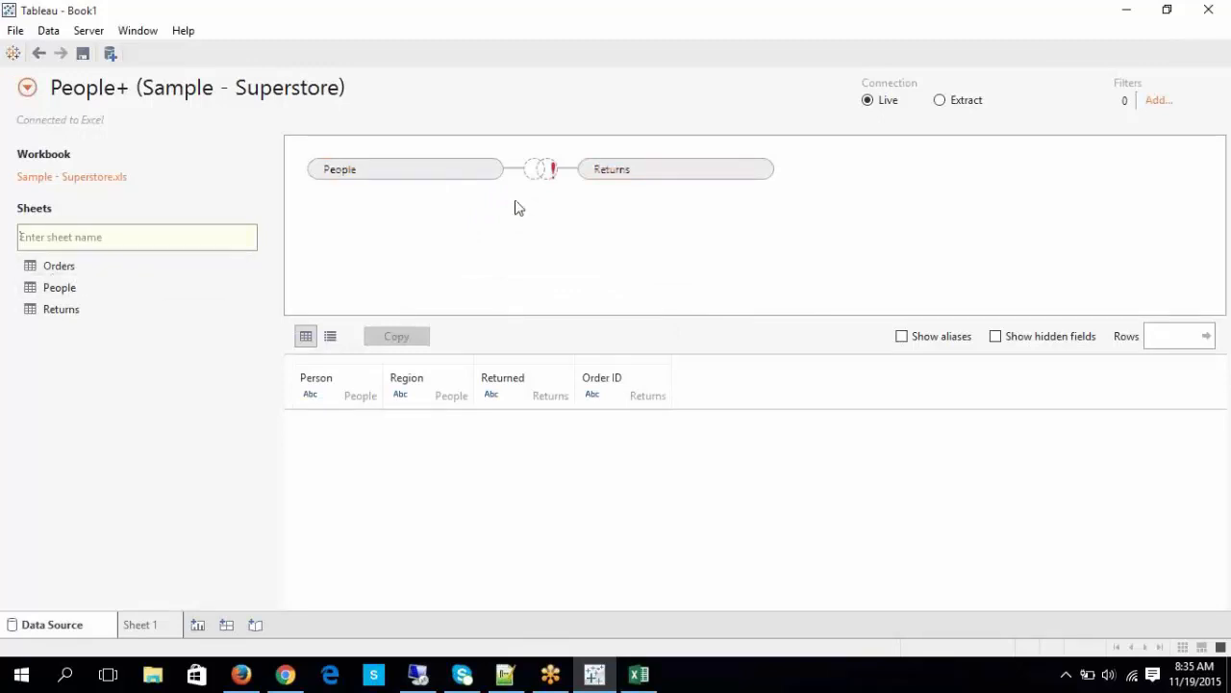
left_click_drag(58, 265, 394, 171)
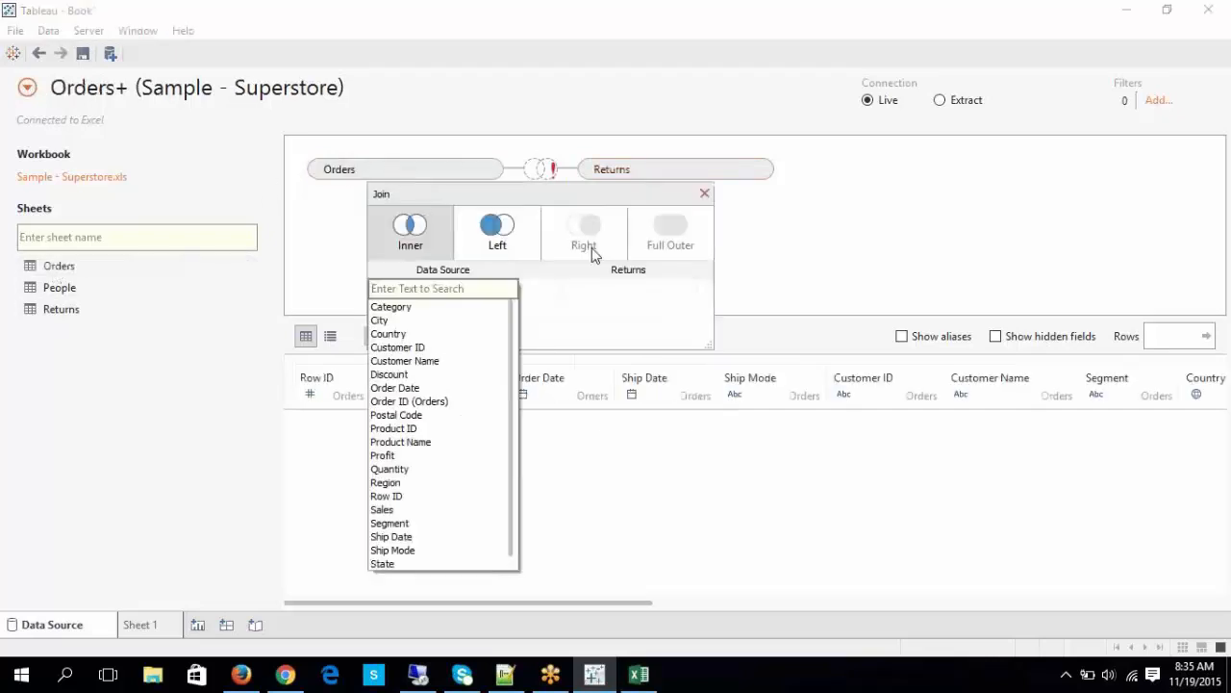
left_click(705, 194)
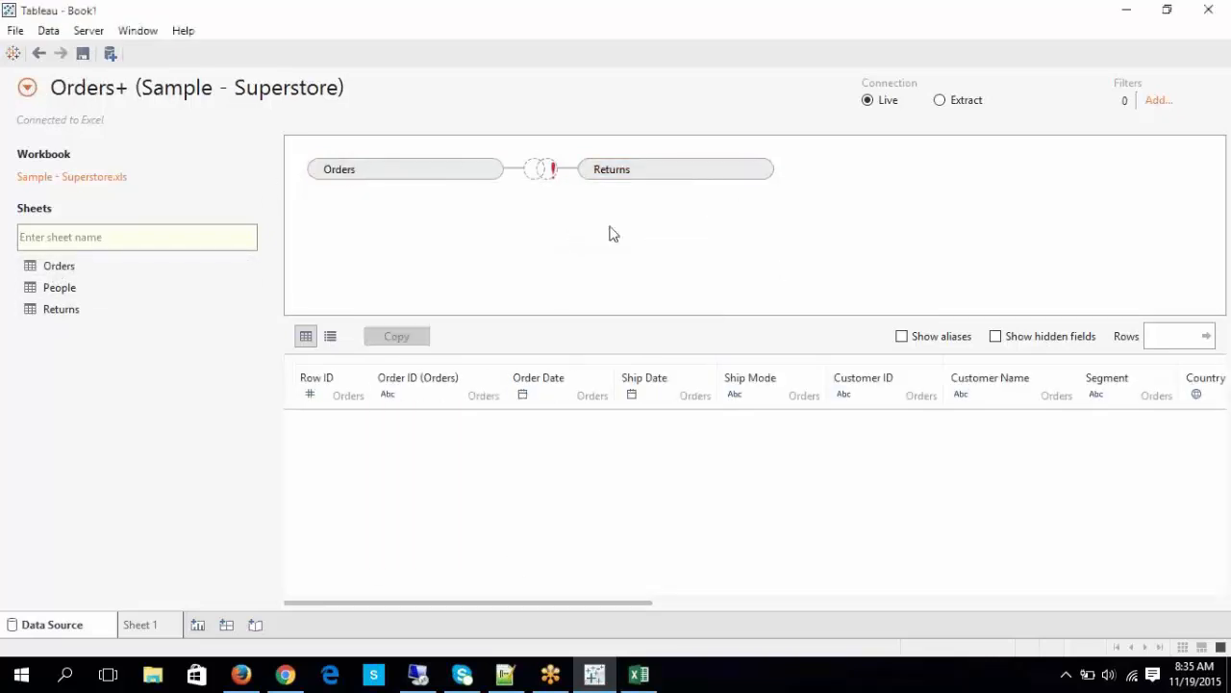
Step: Replace the Returns table on the canvas with People so it joins to Orders
left_click_drag(54, 291, 513, 195)
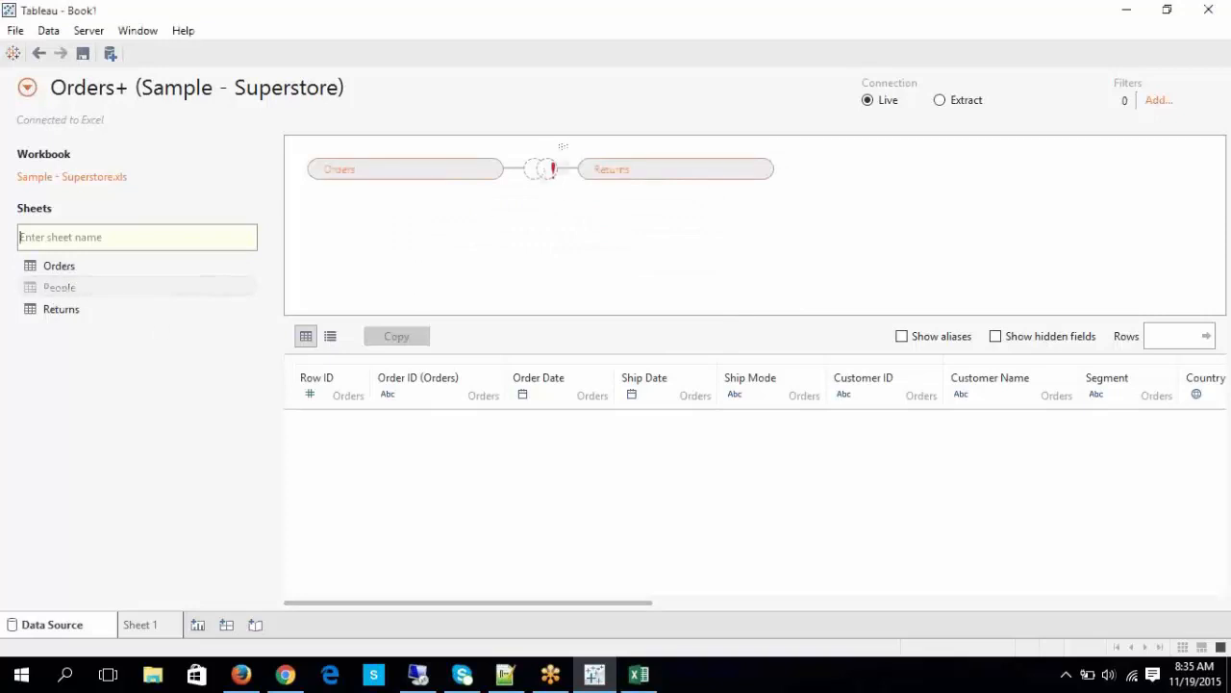
left_click_drag(563, 146, 607, 183)
left_click(775, 241)
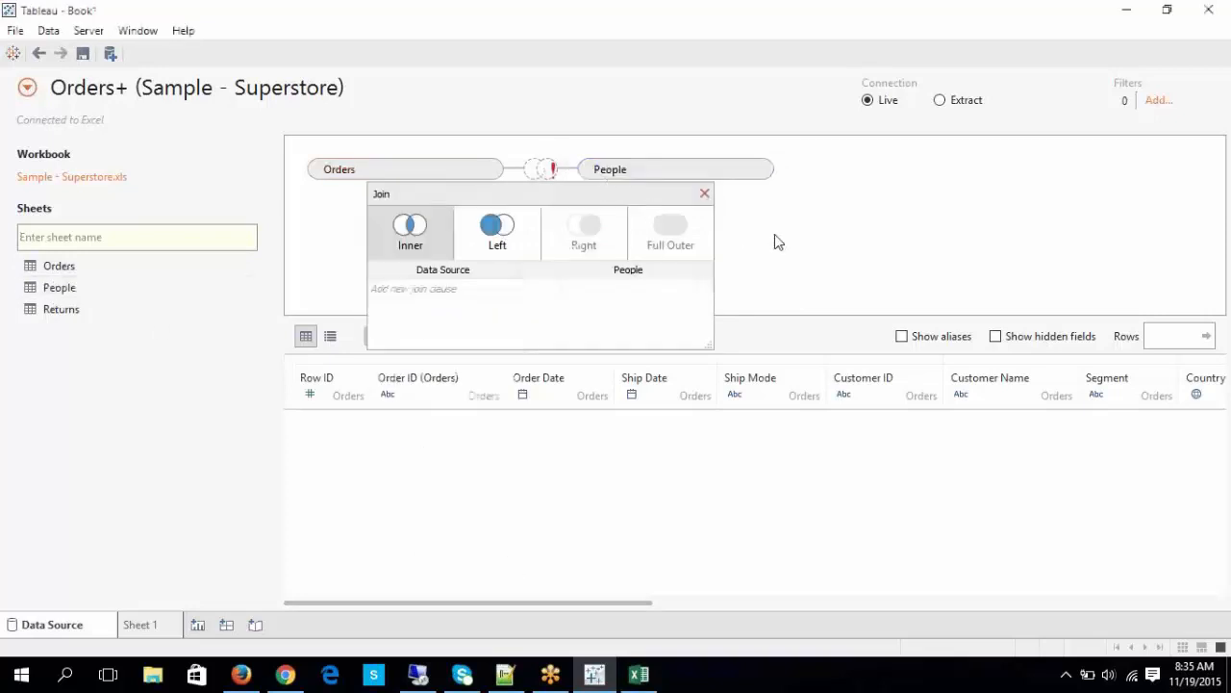
Step: Set an inner join between Orders and People on Category = Person, and add the Returns table to the canvas
left_click(409, 245)
left_click(552, 309)
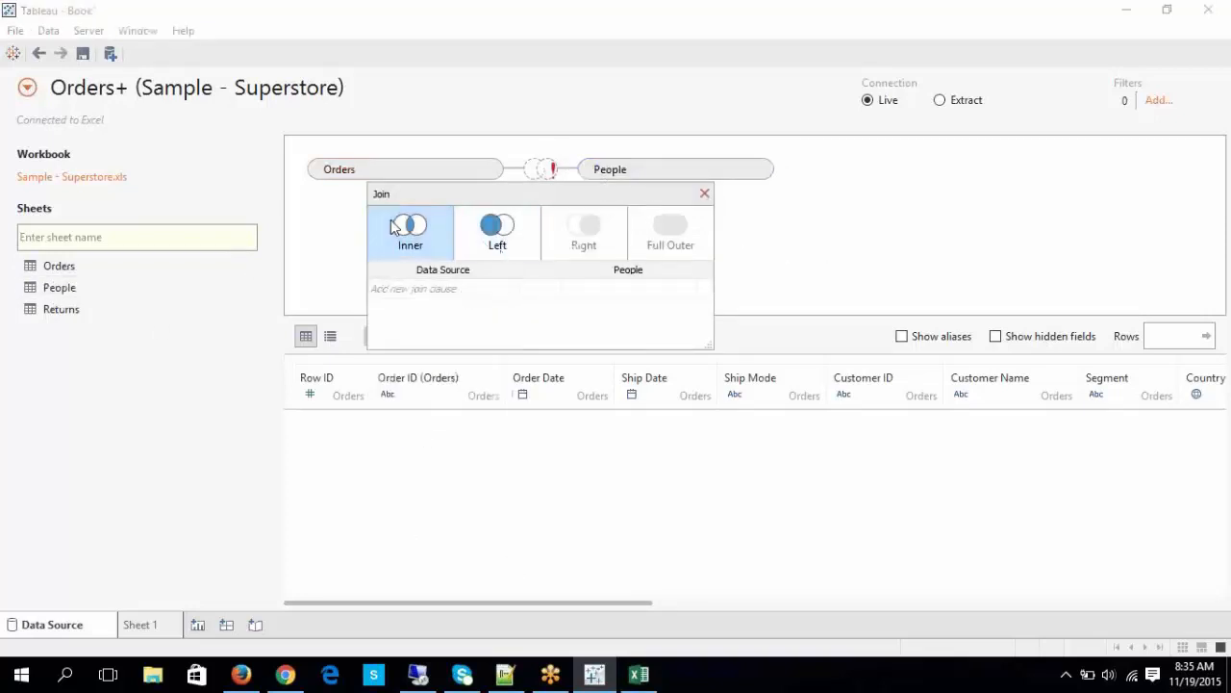
left_click(409, 288)
left_click(408, 313)
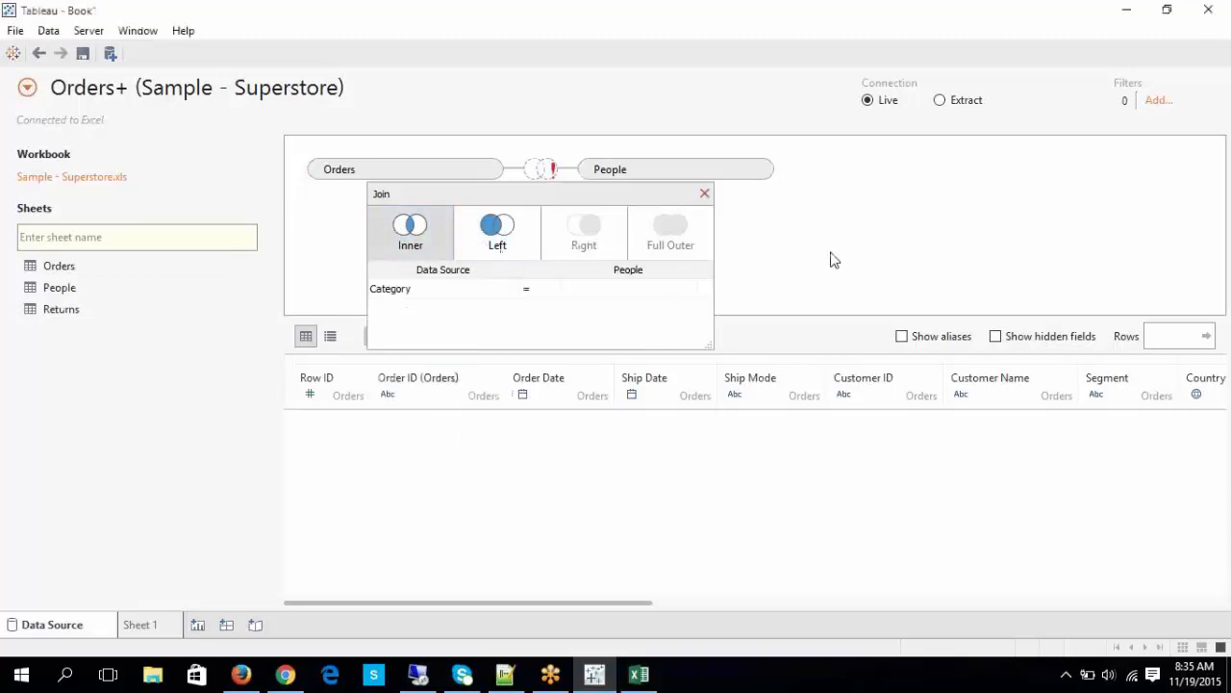
left_click(636, 287)
left_click(616, 306)
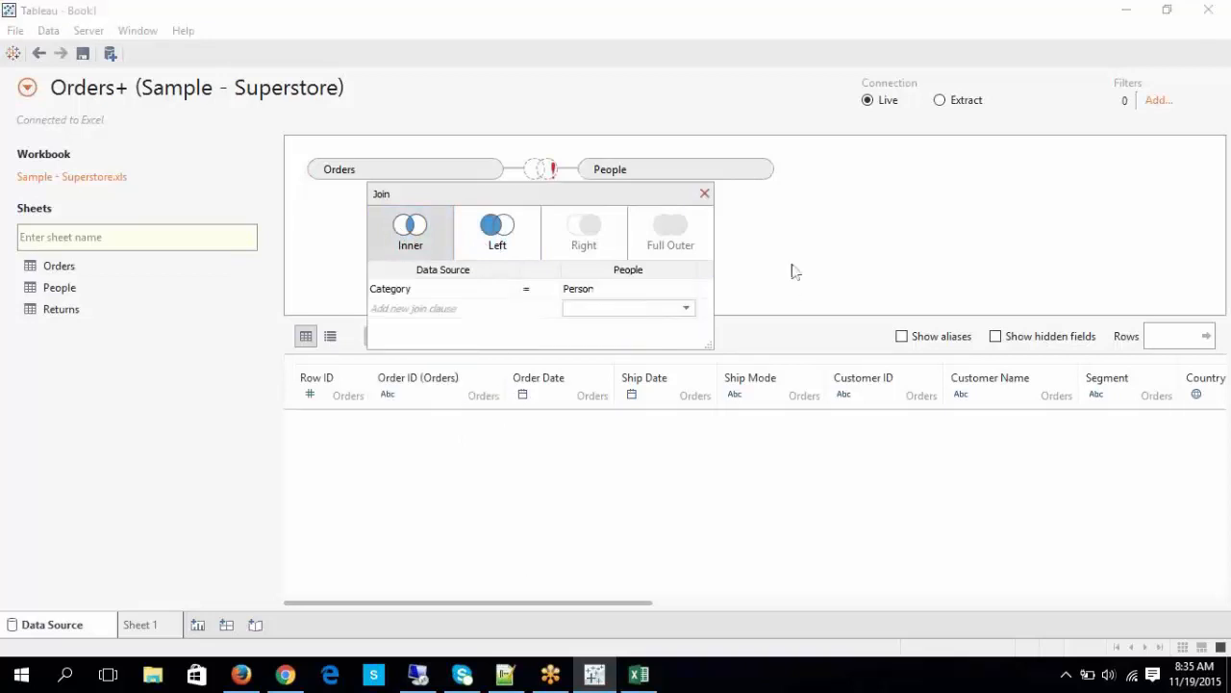
left_click(703, 196)
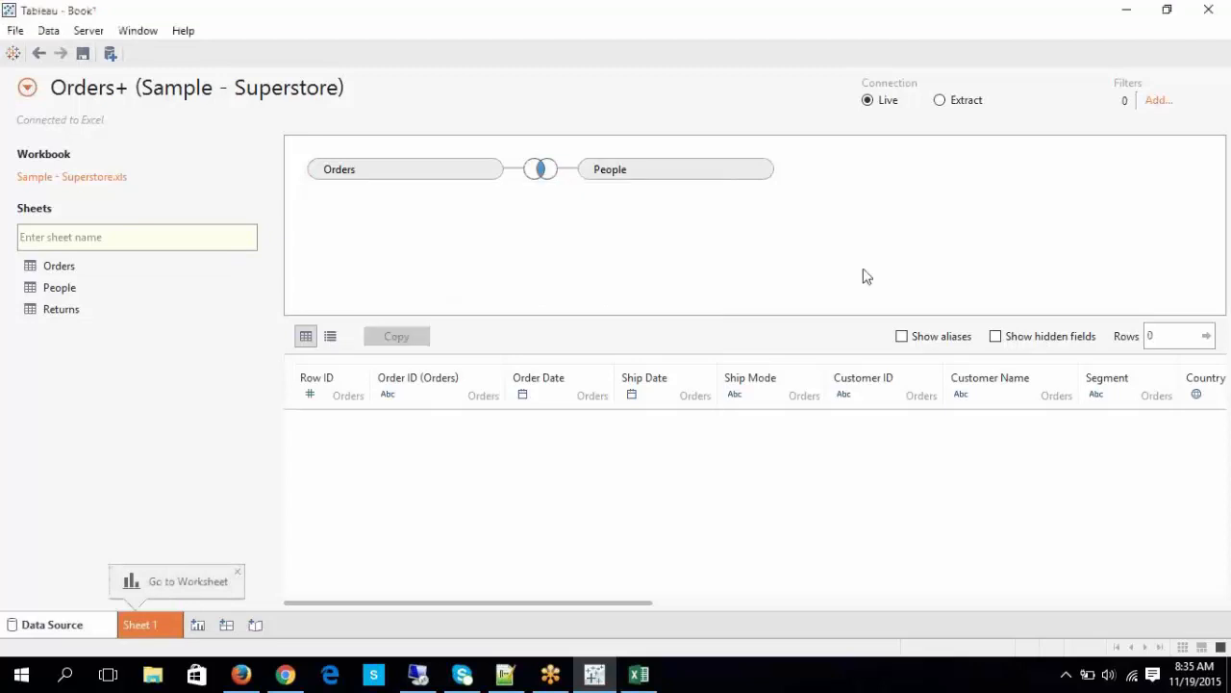
left_click_drag(85, 313, 369, 275)
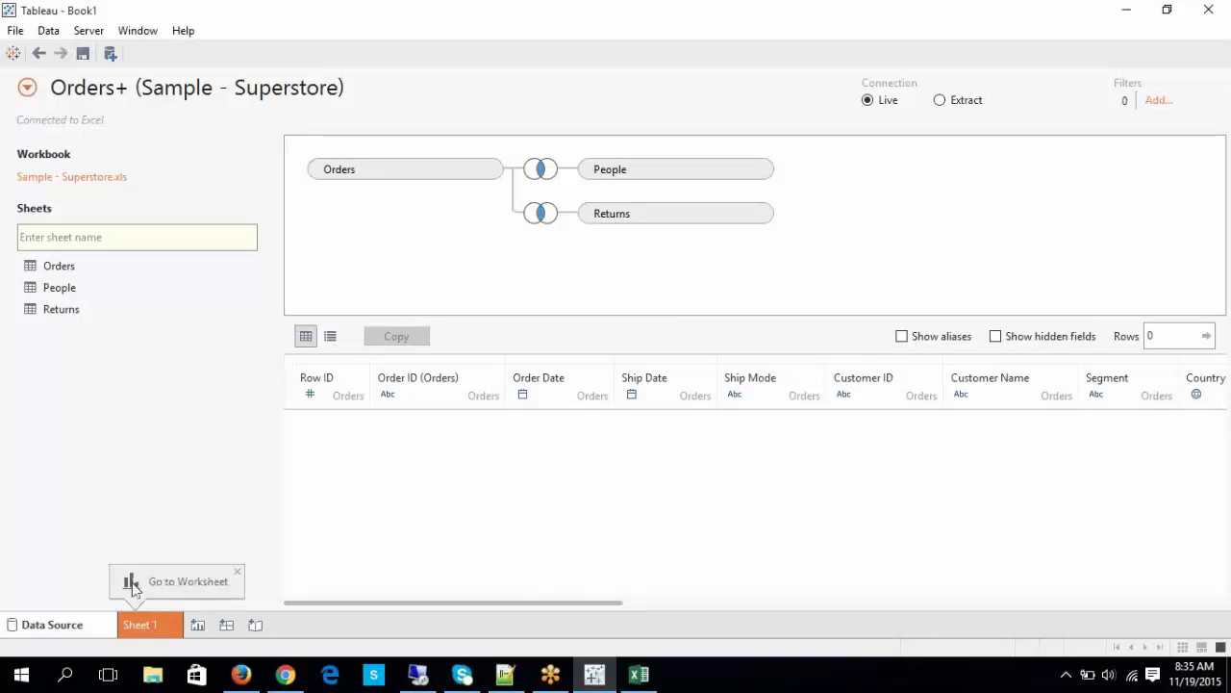
Step: On Sheet 1, place Category on Rows and Discount on Columns, and convert the view to stacked bars
left_click(162, 628)
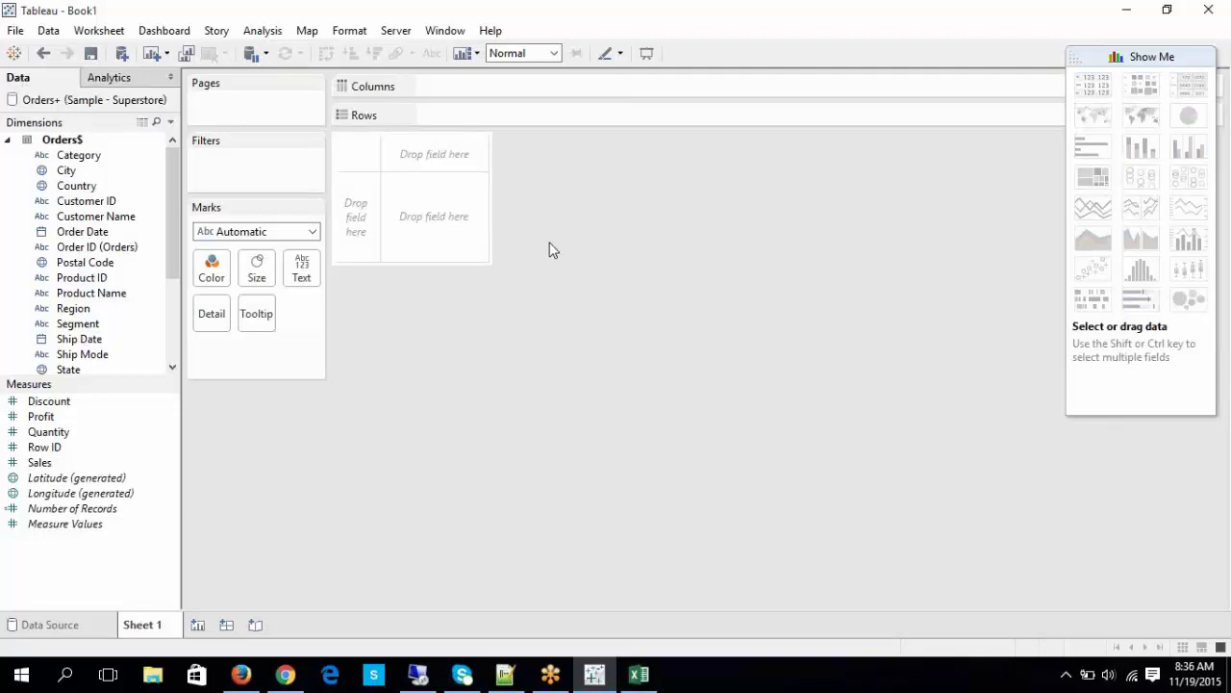
left_click_drag(107, 157, 457, 115)
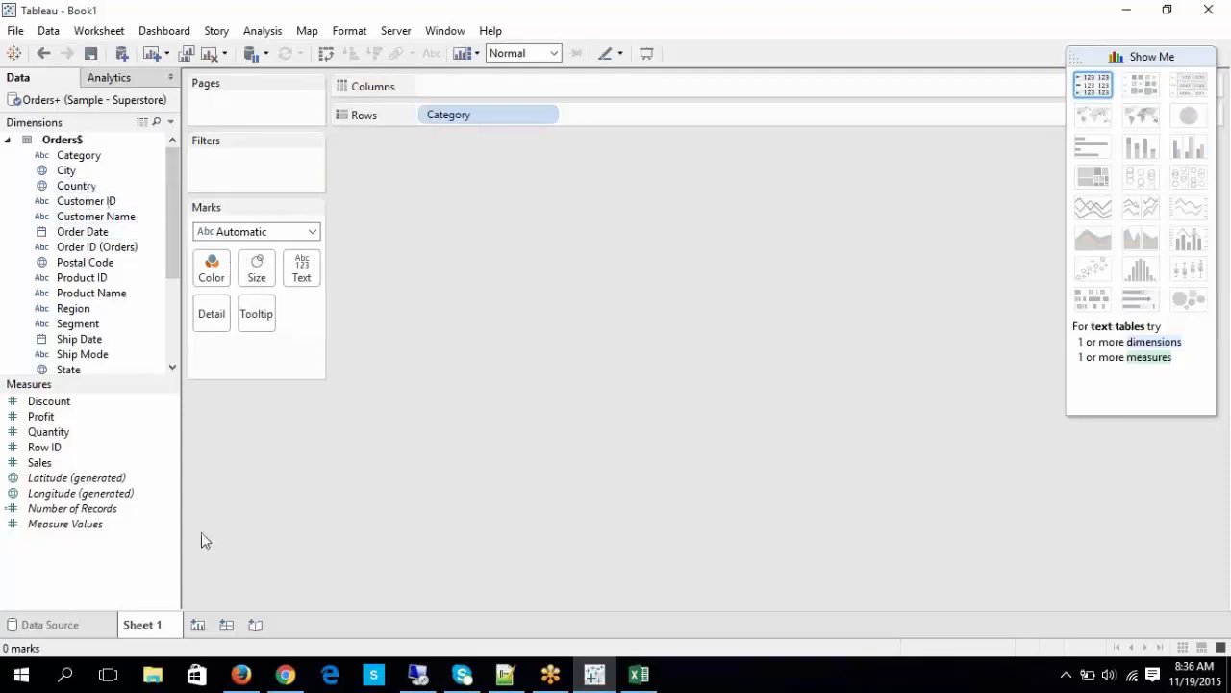
left_click_drag(46, 402, 472, 91)
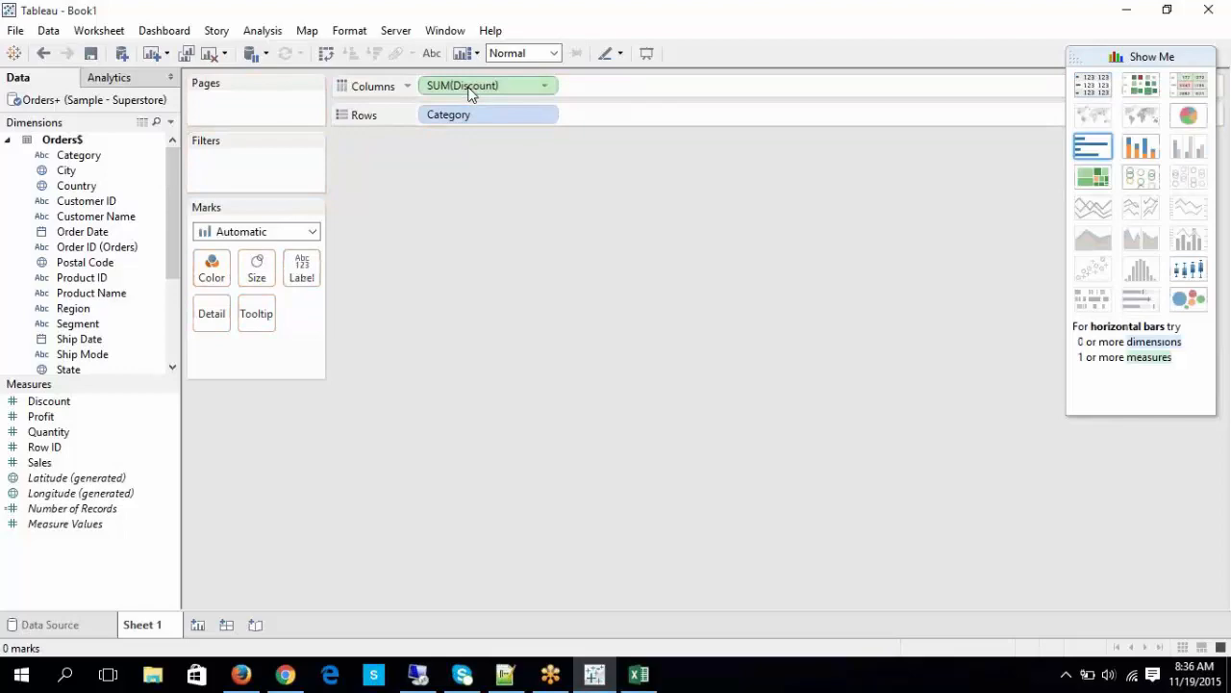
left_click(1140, 147)
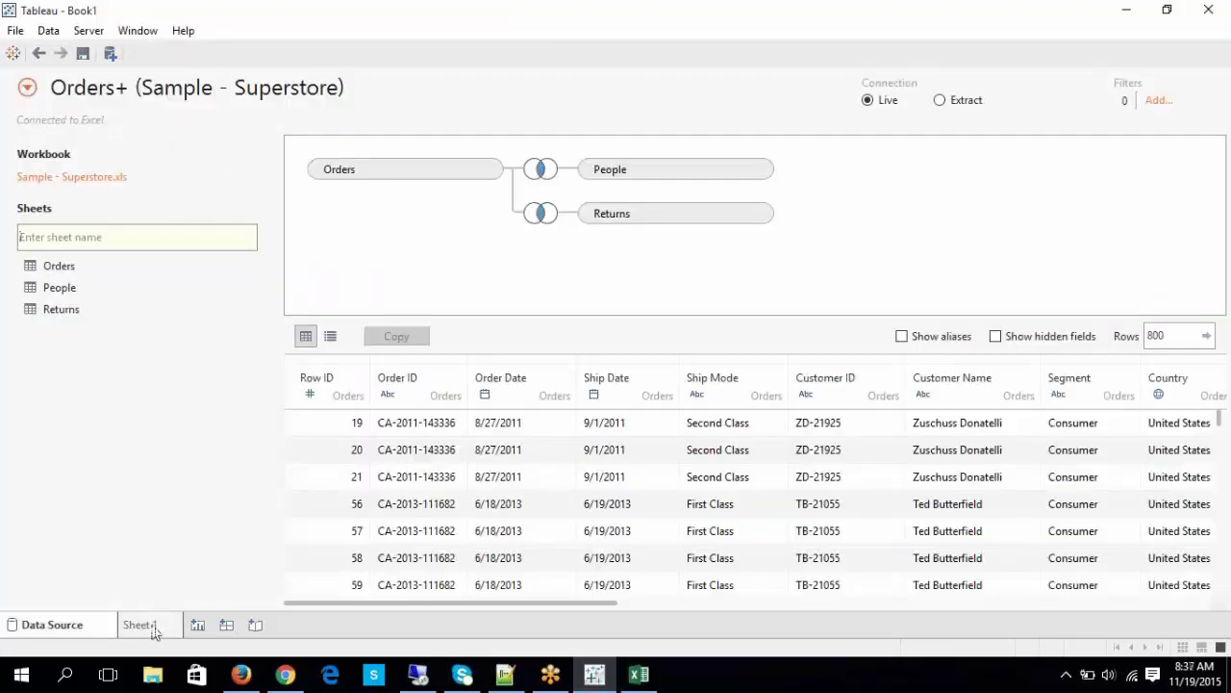
Step: Return to Sheet 1 and clear the view by removing SUM(Discount) from Rows and Category from the colour marks
left_click(152, 628)
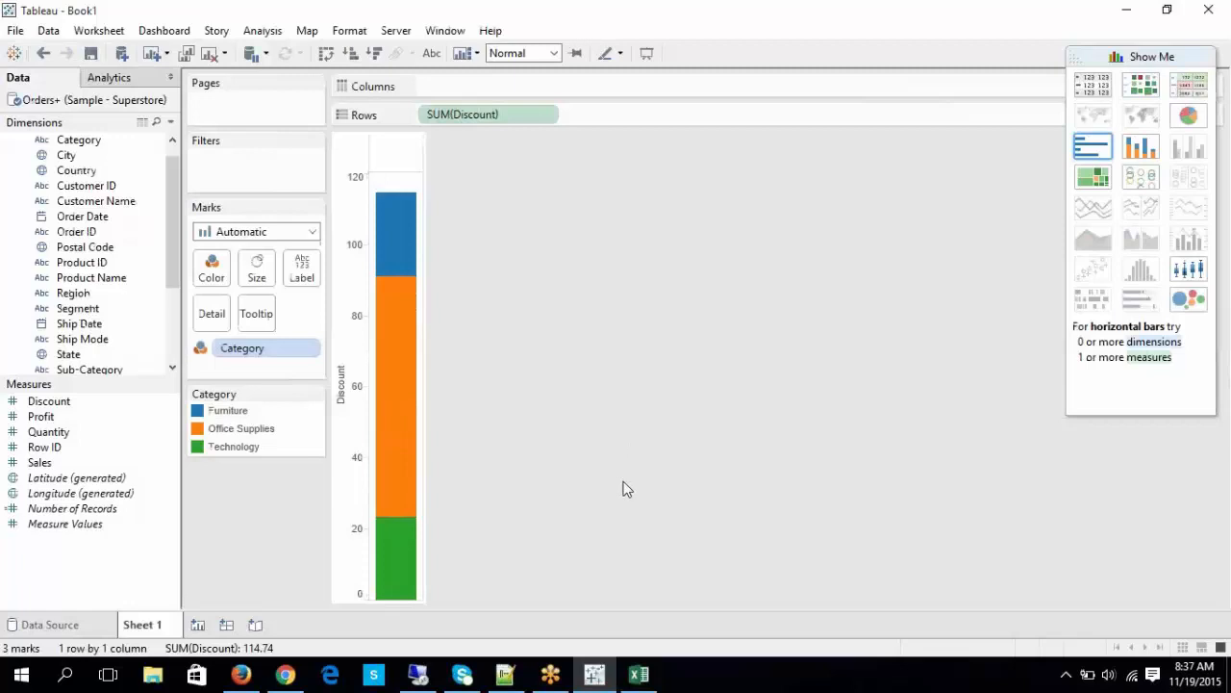
left_click(471, 120)
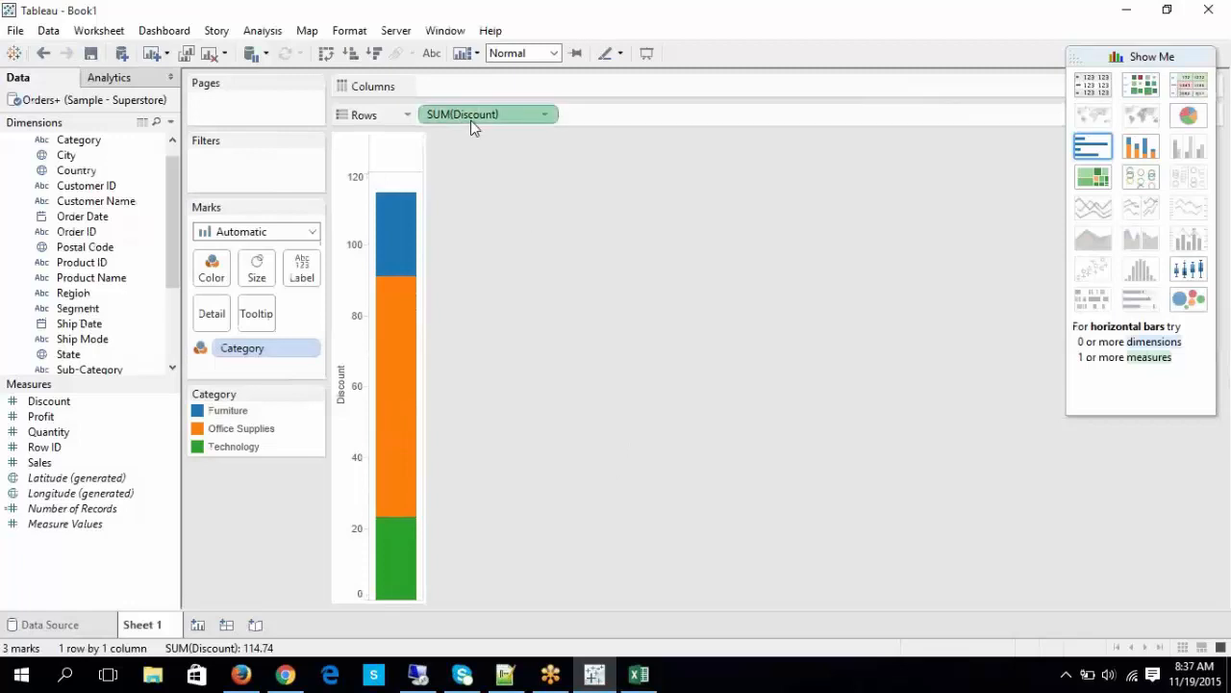
key("Delete")
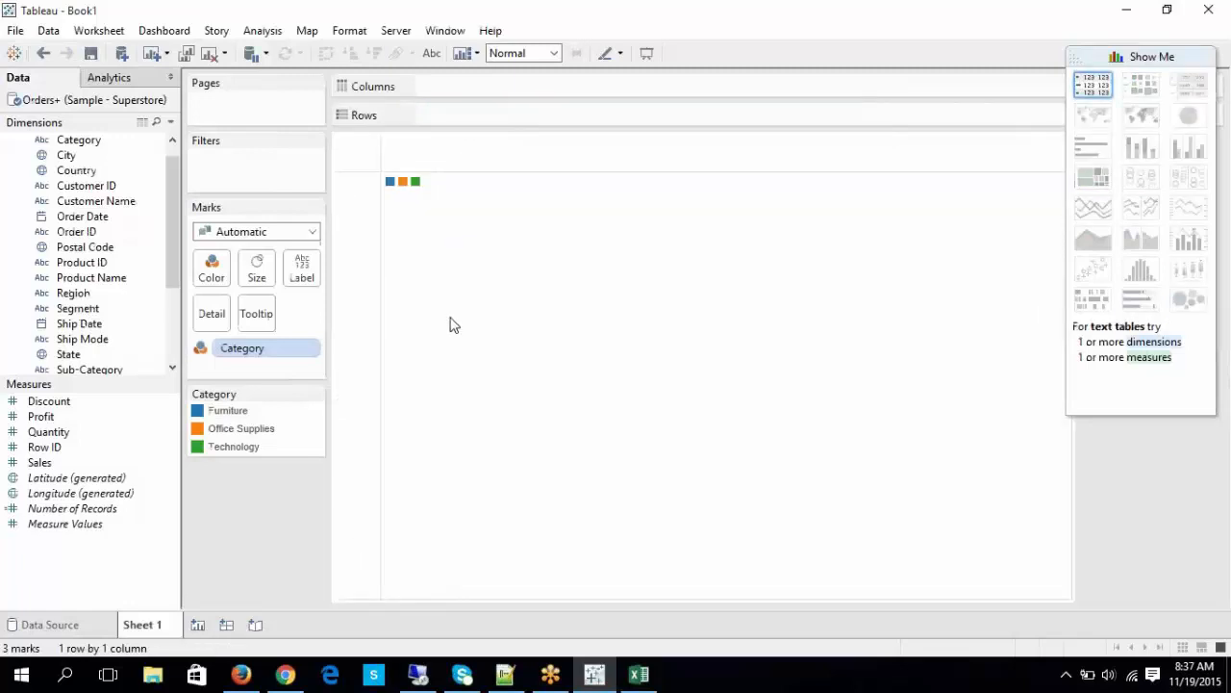
left_click(273, 349)
key("Delete")
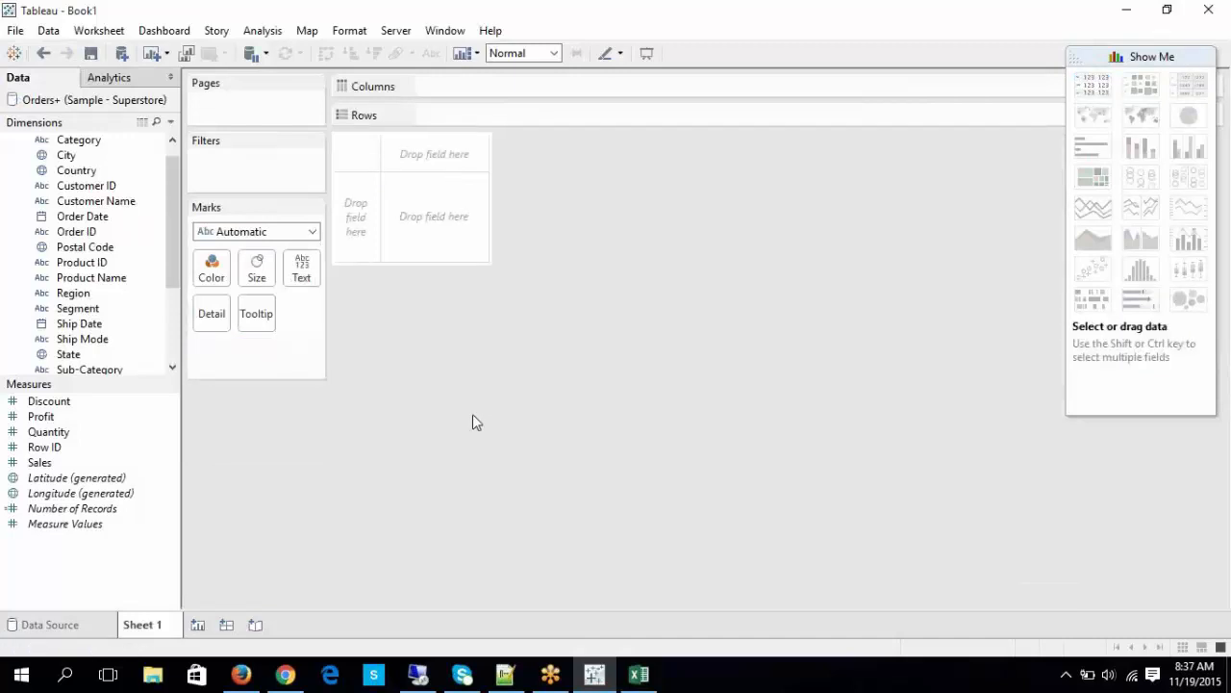
Step: Build a horizontal bar chart with Category on Rows and the sum of Discount on Columns
left_click(85, 142)
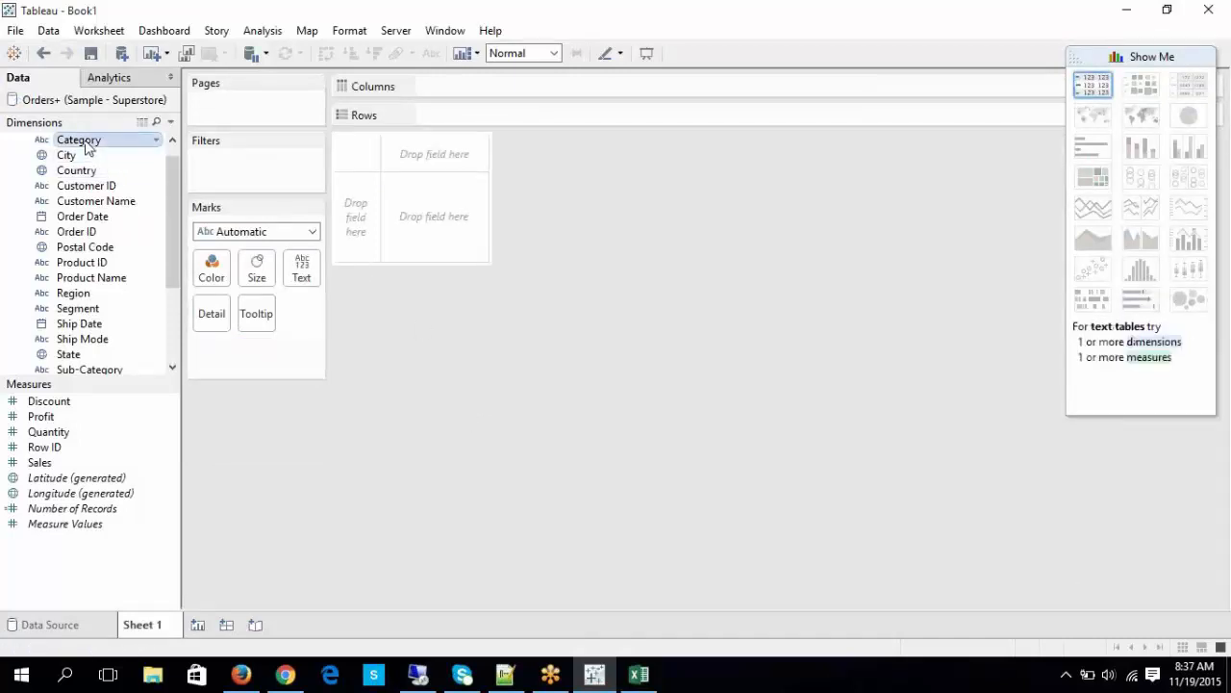
left_click_drag(85, 142, 445, 117)
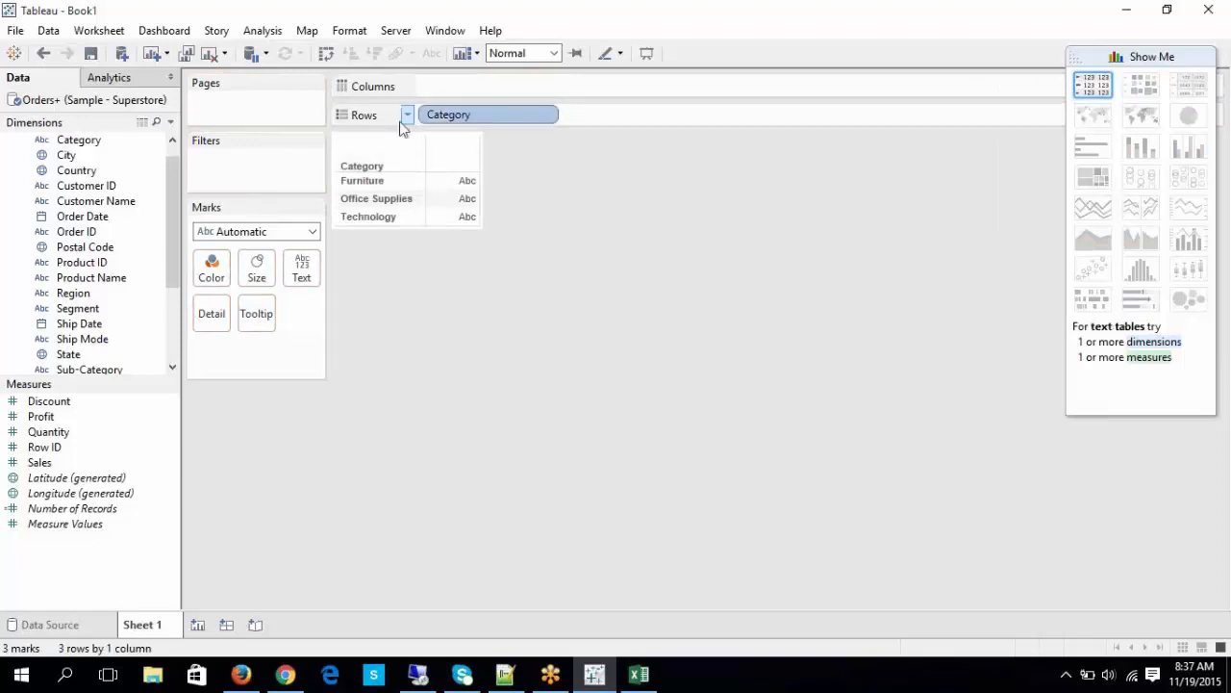
left_click(85, 140)
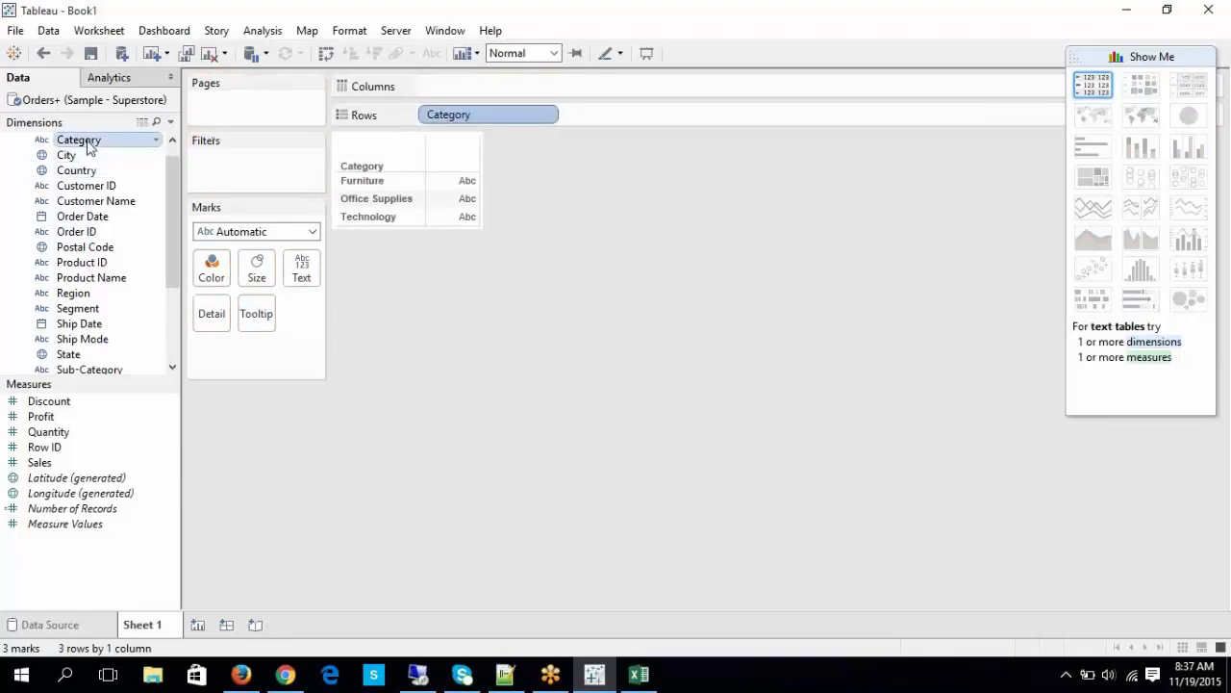
left_click_drag(170, 177, 173, 160)
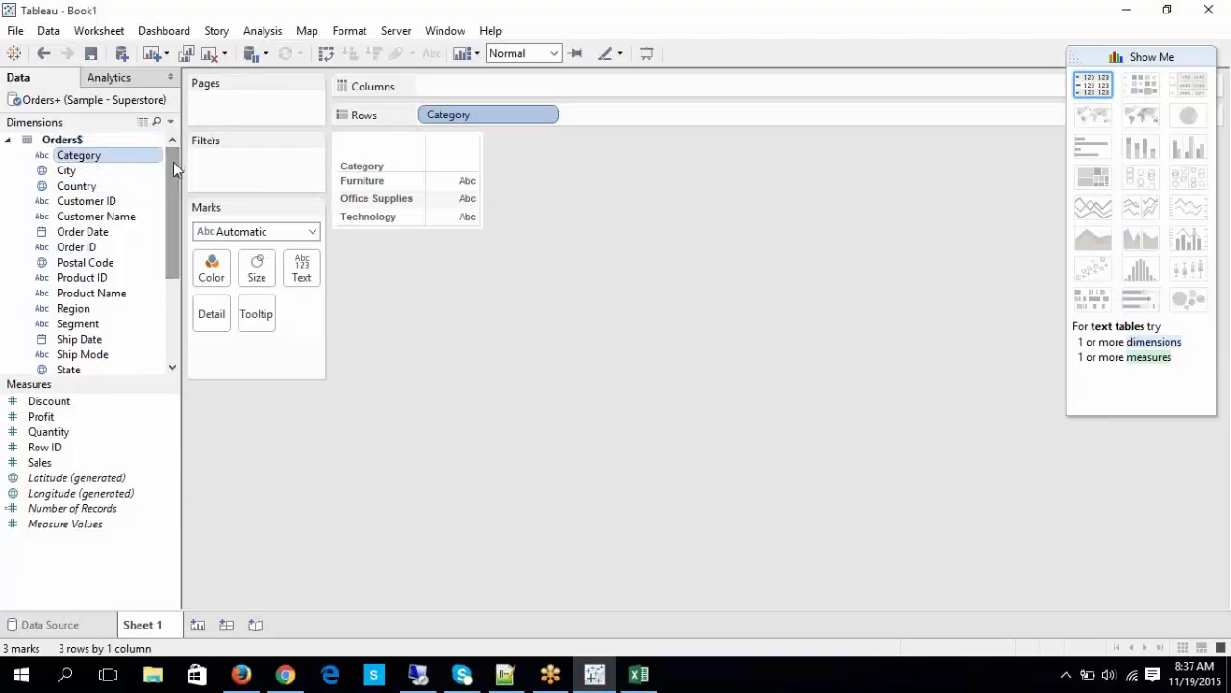
left_click(48, 402)
left_click_drag(56, 414, 457, 93)
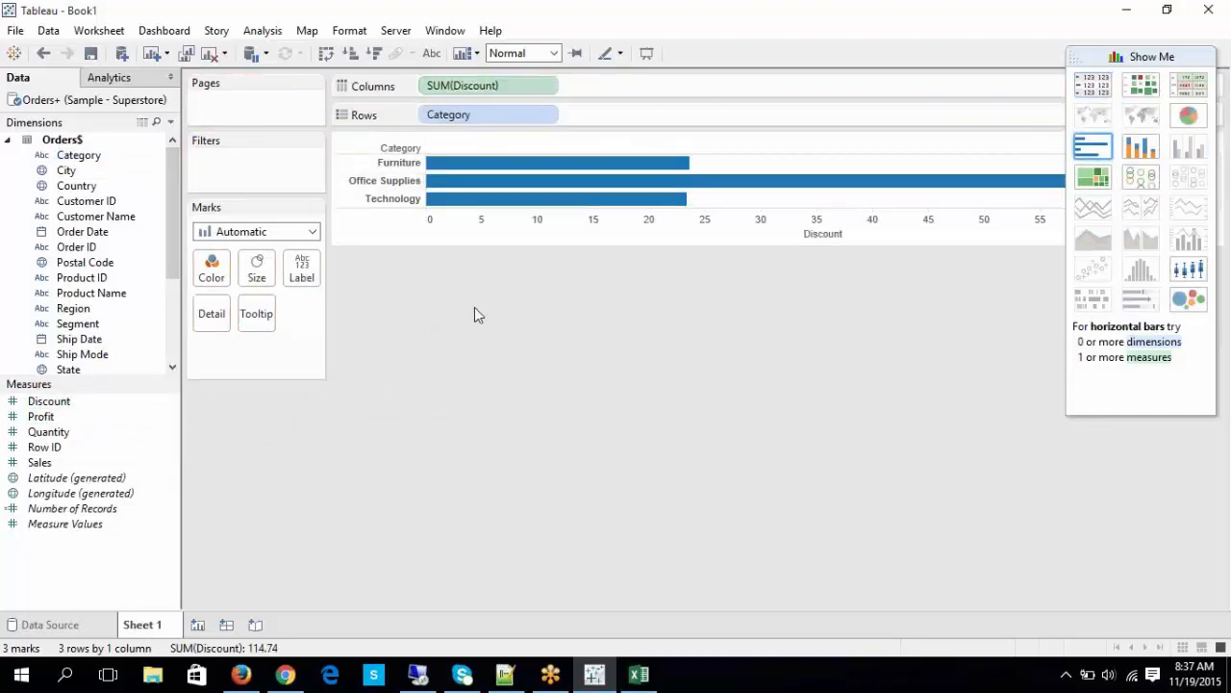
Step: Change the alias of the Technology category in the chart to Technology_BIGC
left_click(392, 183)
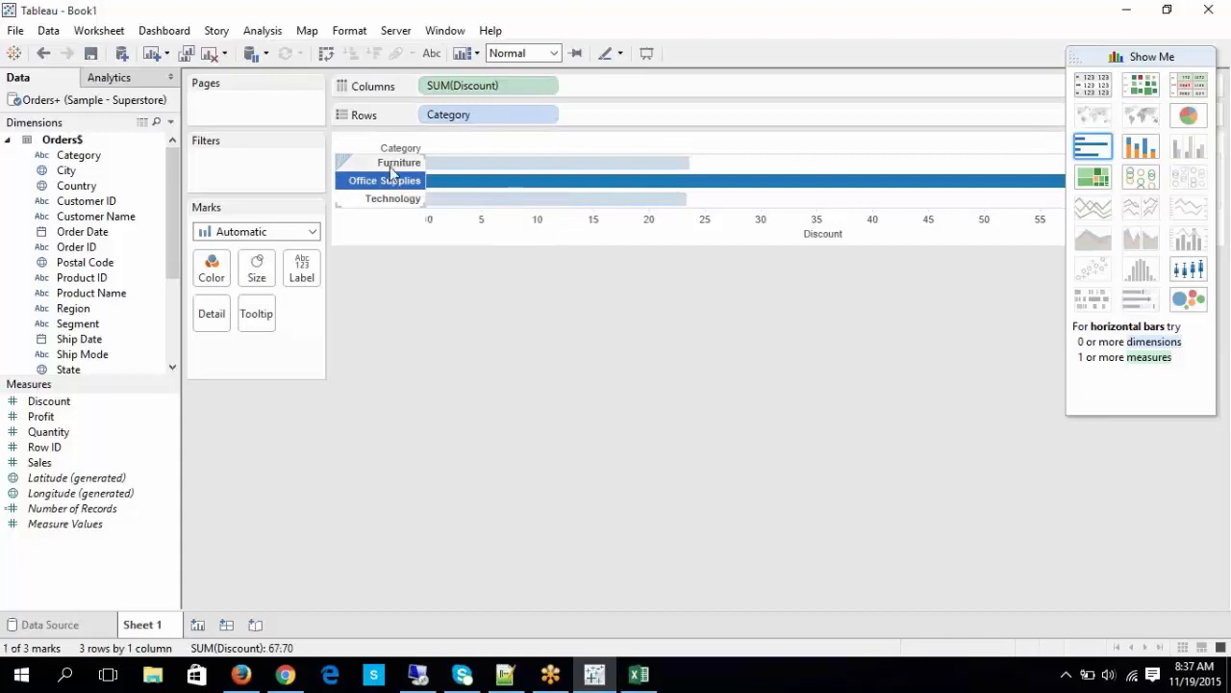
left_click(396, 162)
left_click(387, 198)
right_click(390, 200)
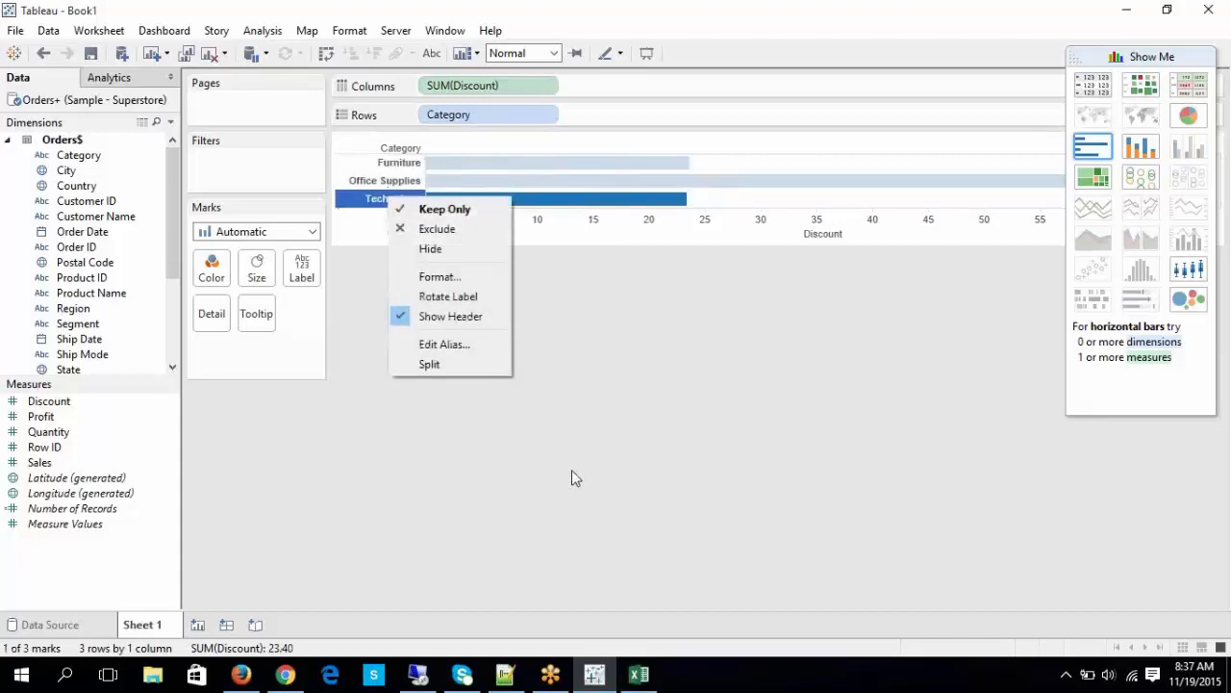
left_click(451, 345)
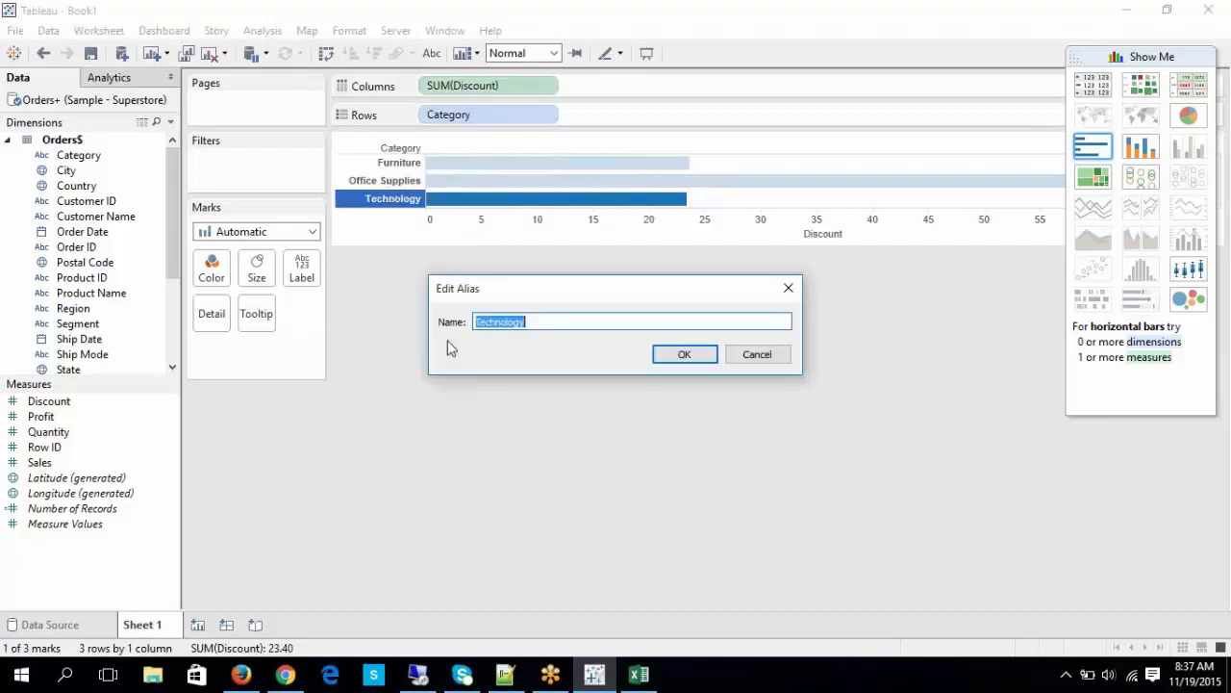
left_click(539, 325)
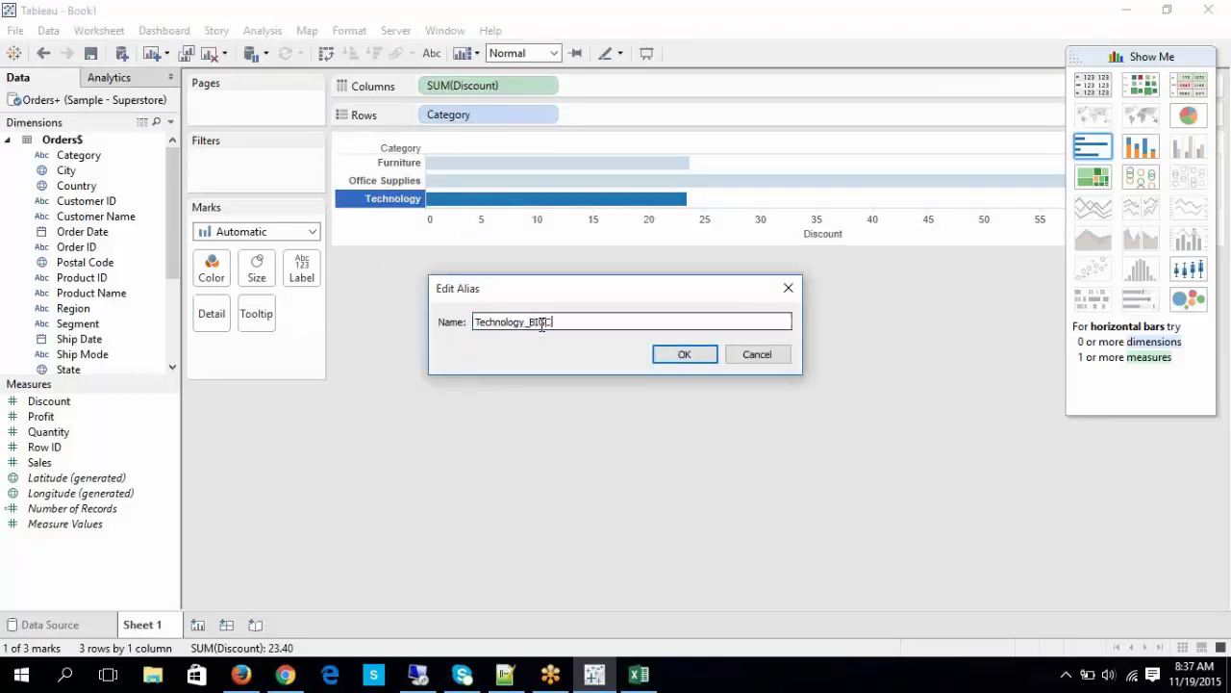
type("_BIGC")
left_click(676, 355)
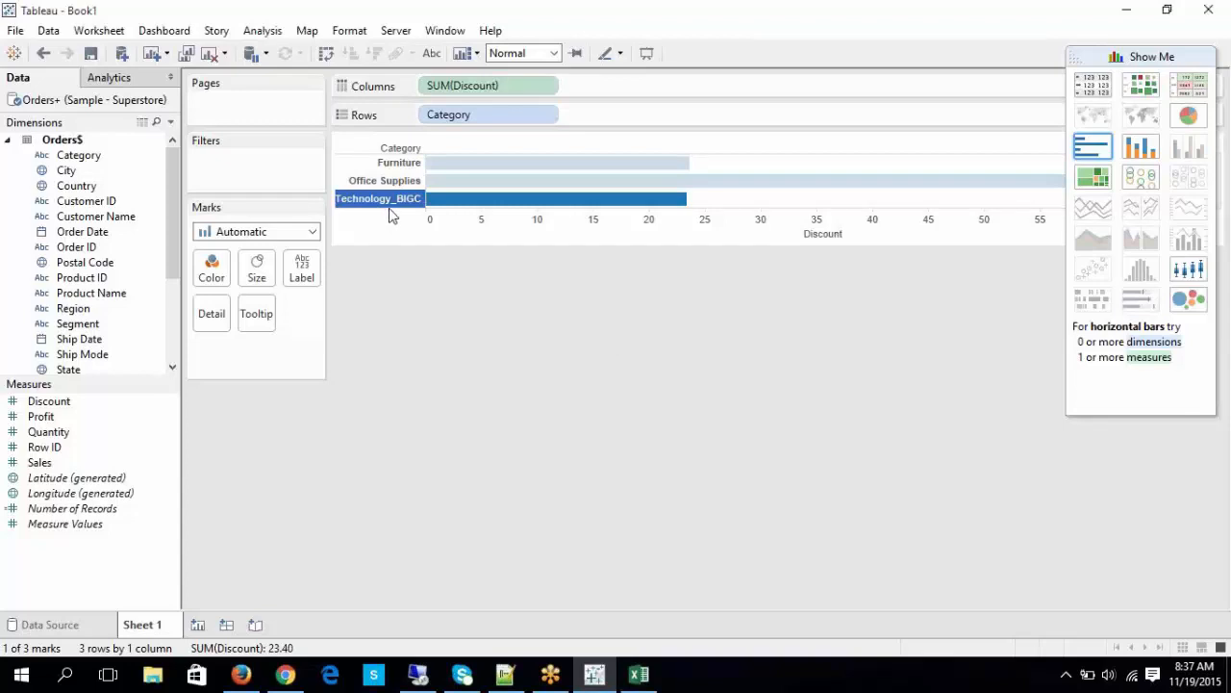
Step: Examine the Furniture, Office Supplies and Technology_BIGC headers one by one with their bars, and clear the selection
left_click(370, 180)
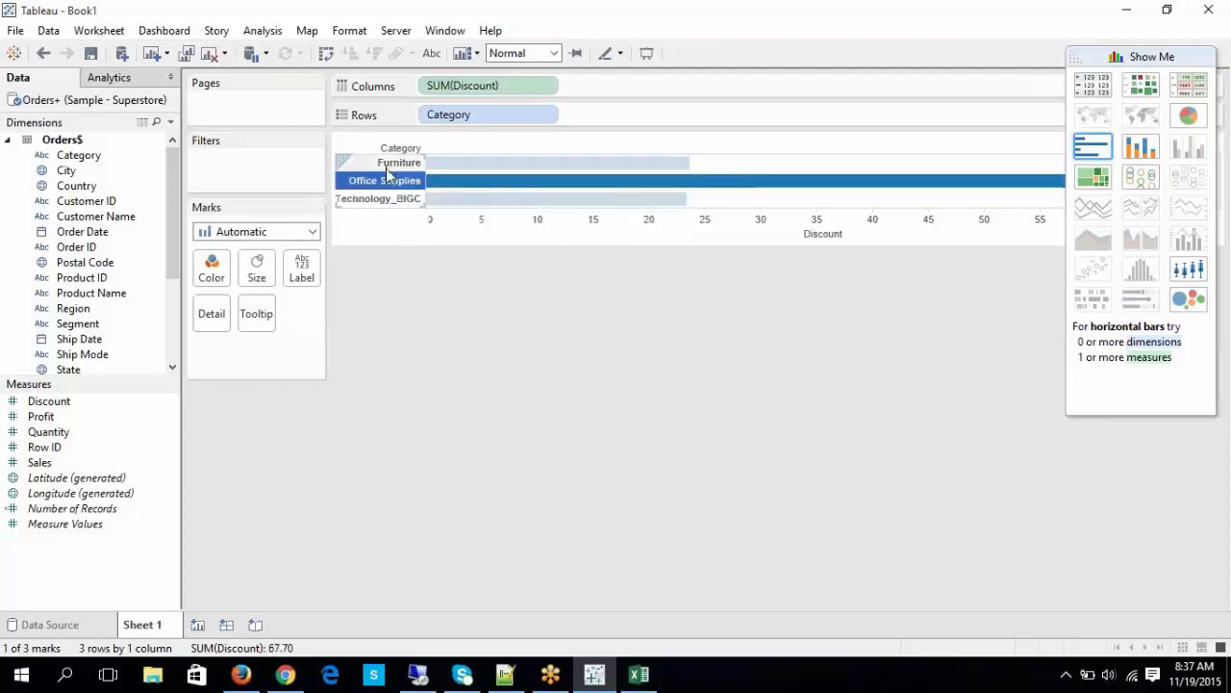
left_click(393, 163)
left_click(385, 183)
left_click(390, 200)
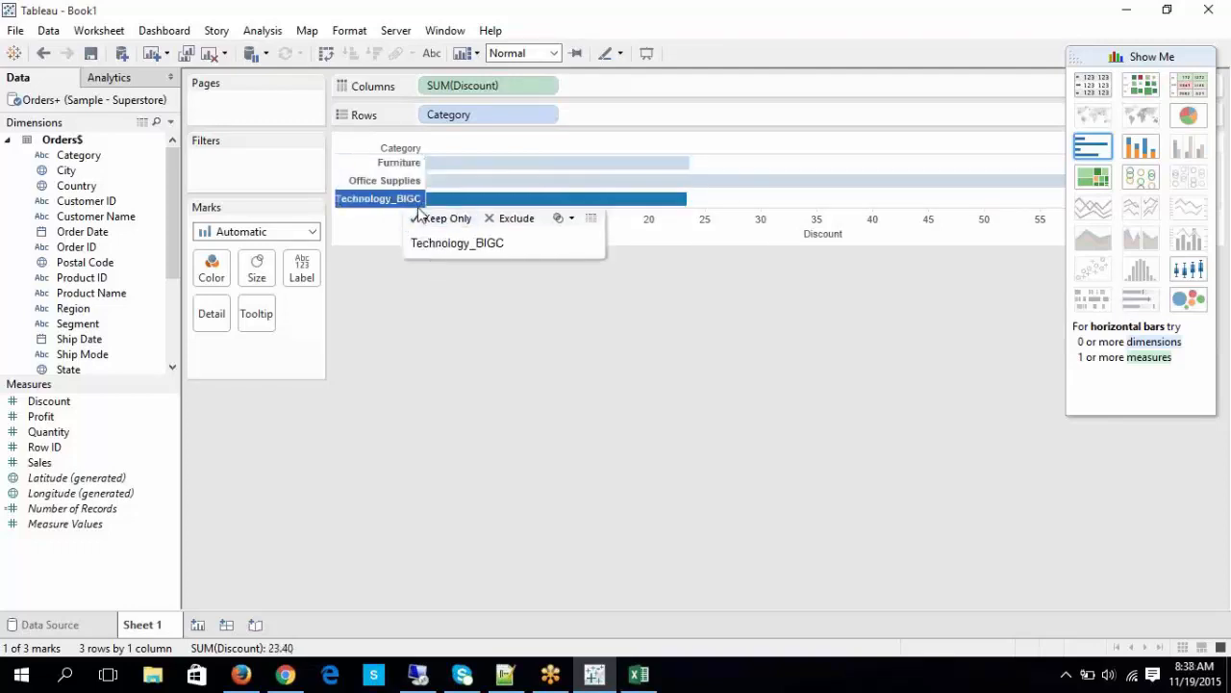
left_click(404, 181)
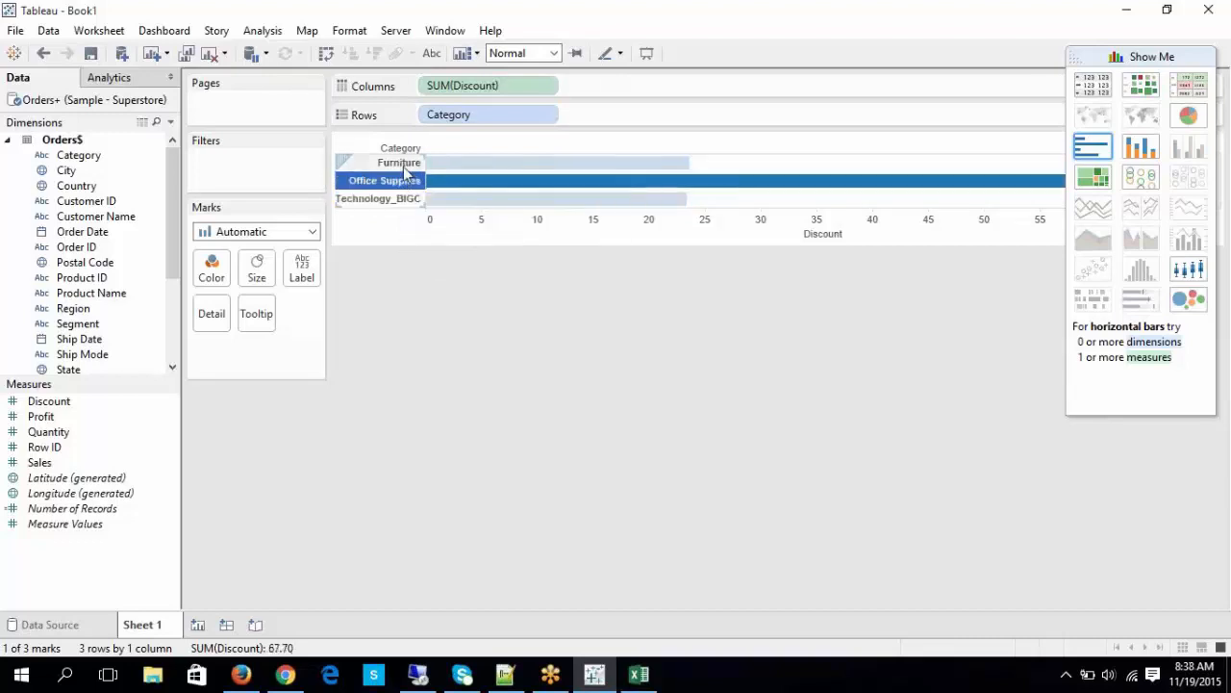
left_click(402, 164)
left_click(404, 183)
left_click(402, 200)
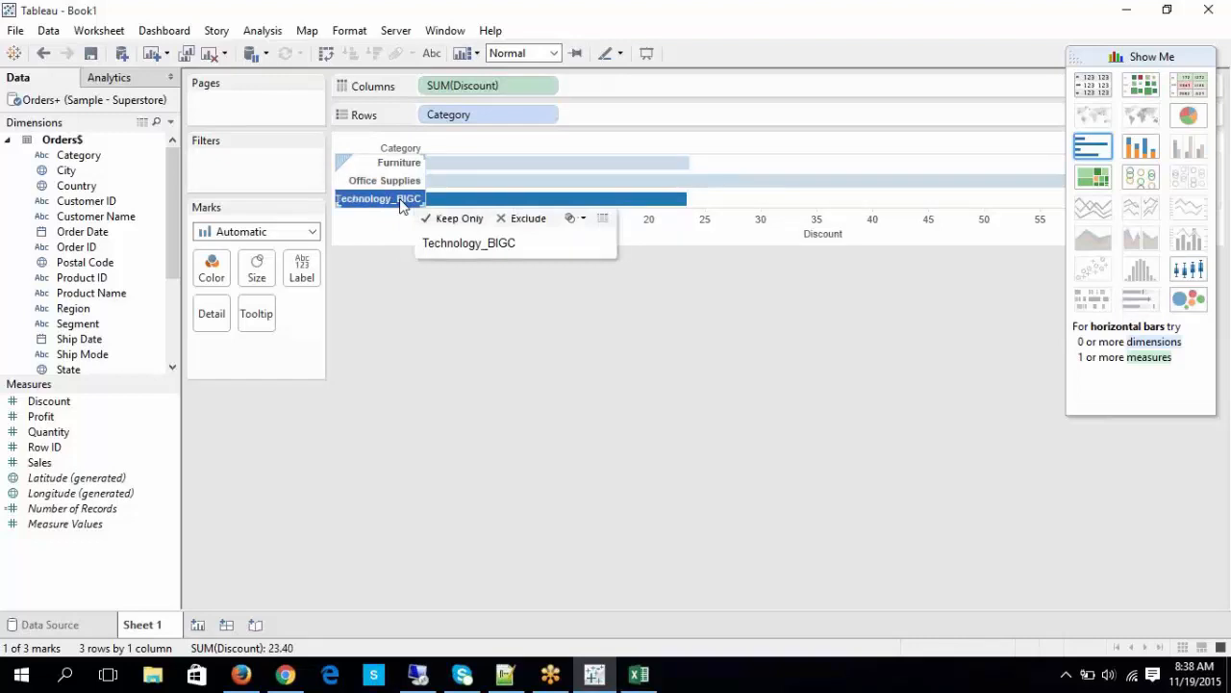
left_click(529, 420)
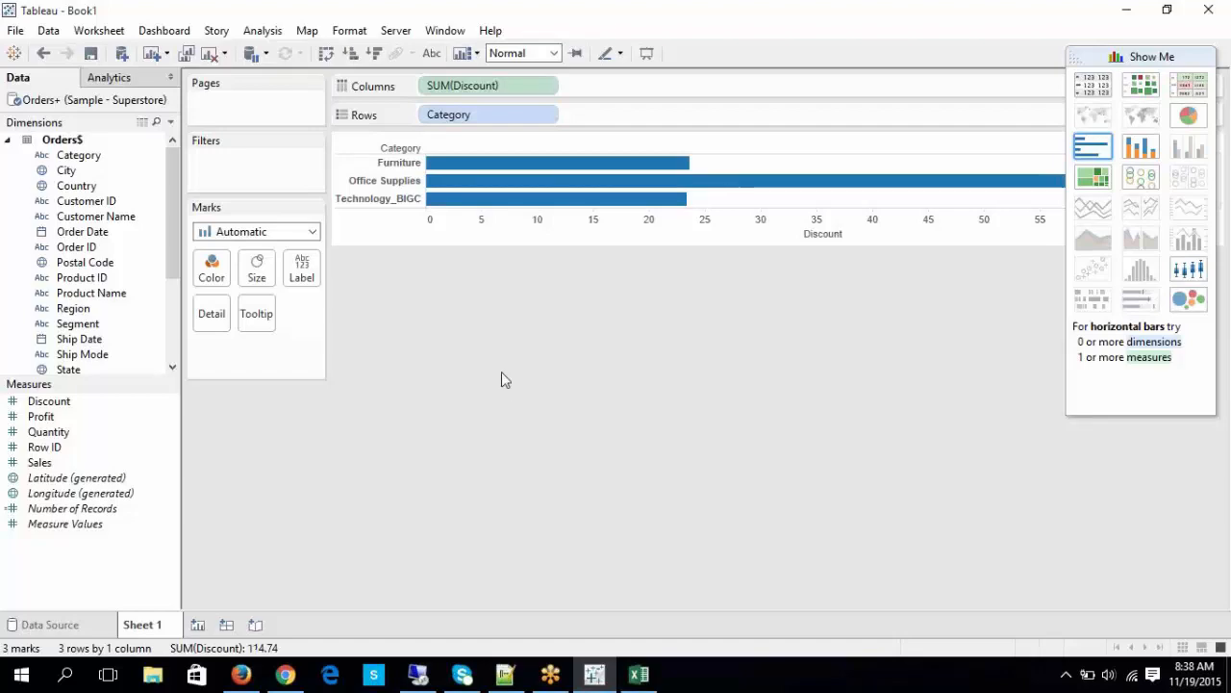
Step: Select the Furniture header in the chart, and switch to the Excel notes to review the Headers entry and its definition in B132
left_click(378, 199)
left_click(385, 162)
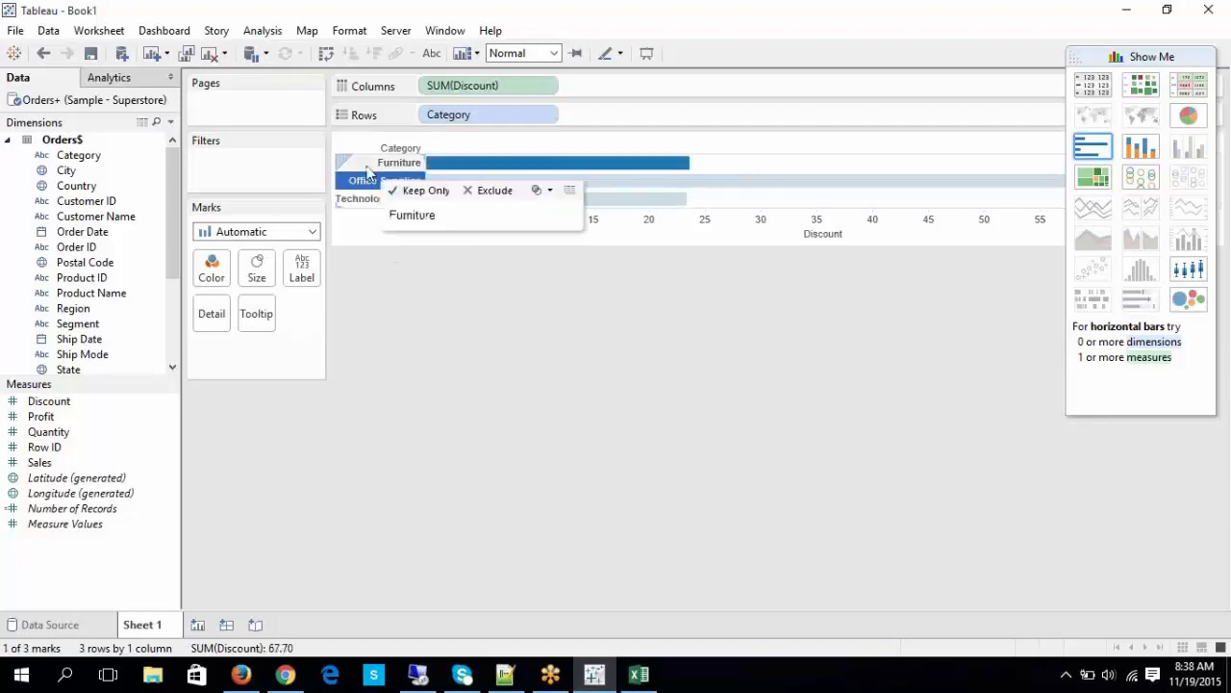
left_click(638, 673)
left_click(151, 309)
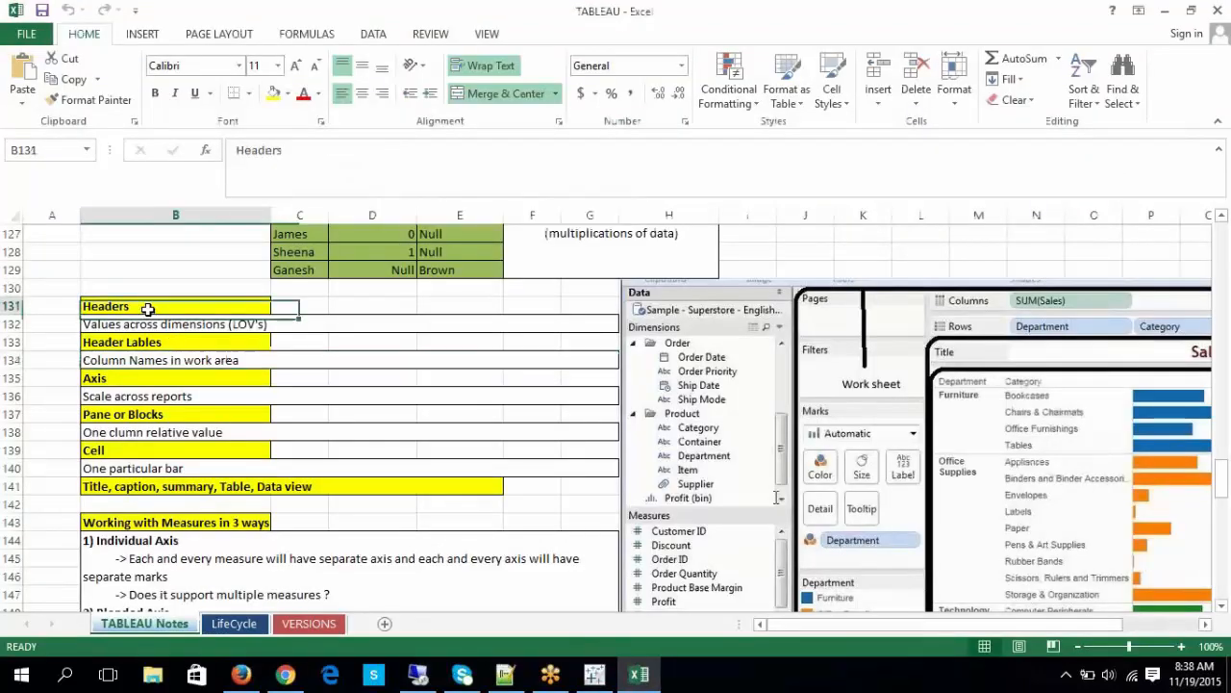
double_click(124, 324)
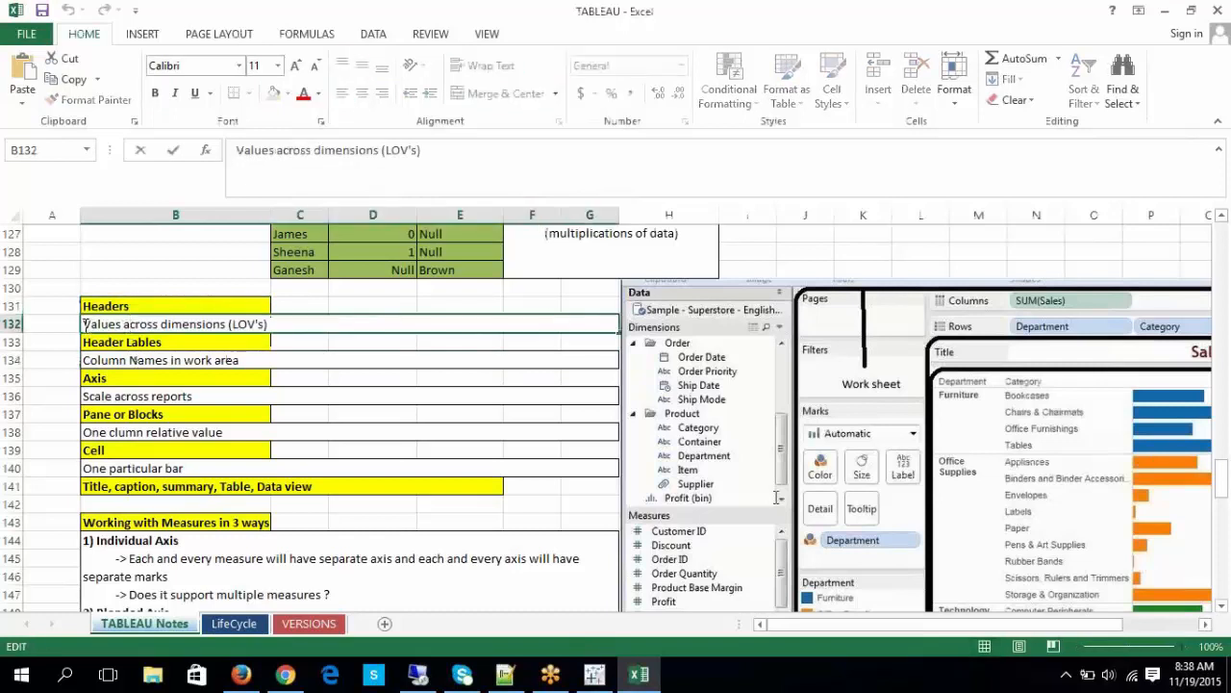
left_click_drag(84, 324, 250, 322)
left_click(436, 354)
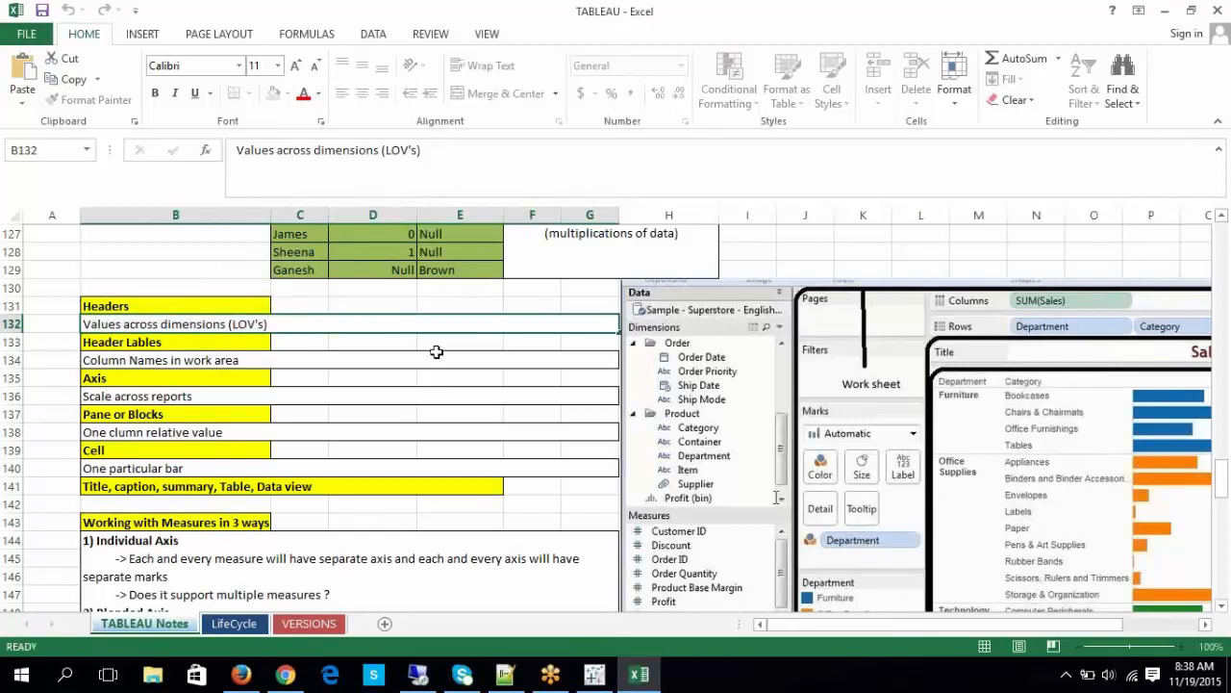
left_click(425, 327)
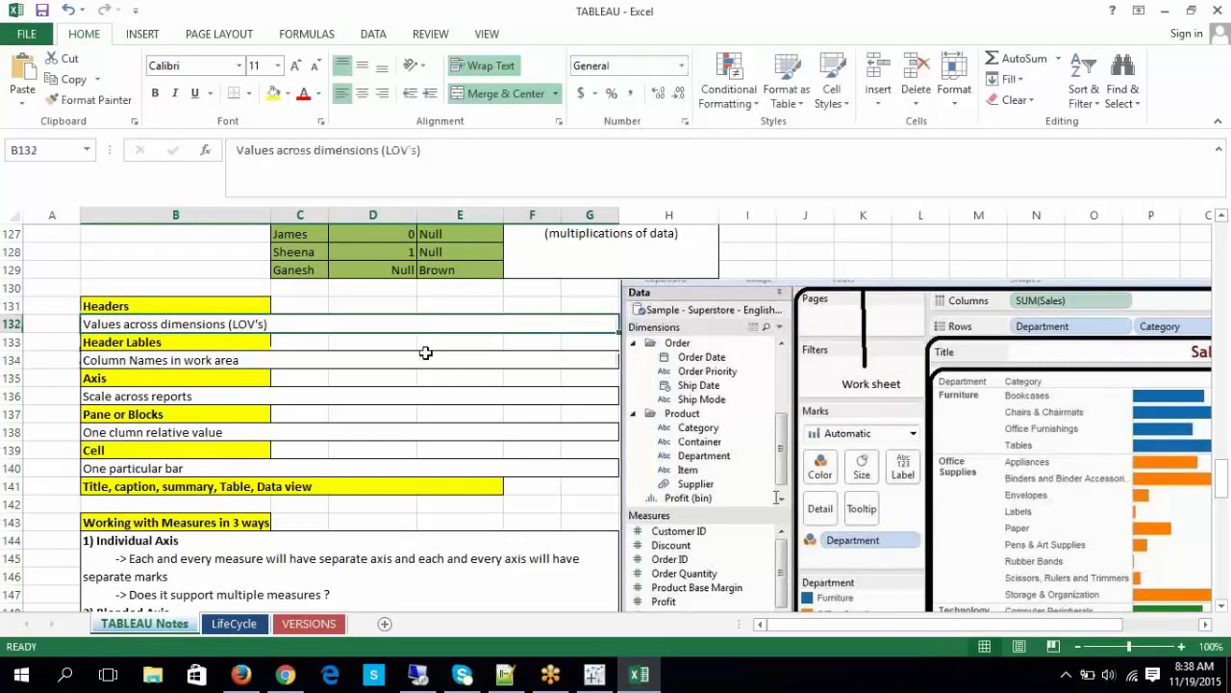
left_click(418, 674)
left_click(499, 373)
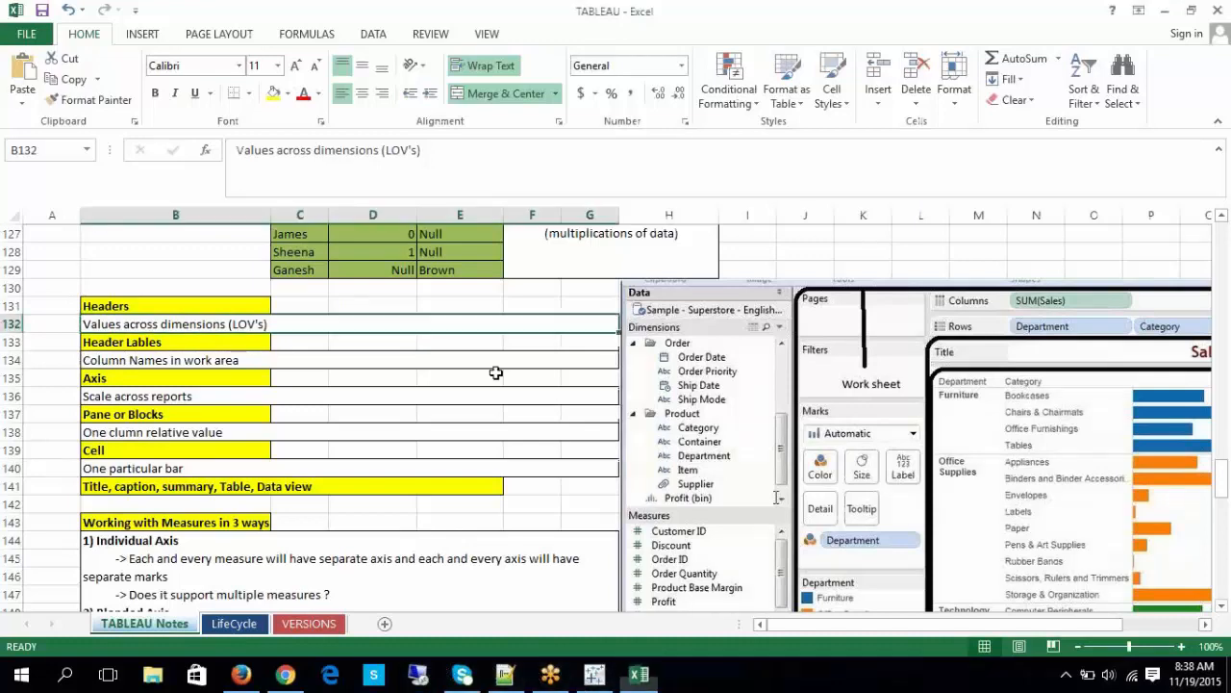
Step: Compare the Category label above the Tableau chart's headers with the Header Lables entry in the Excel notes, and return to Tableau
left_click(587, 676)
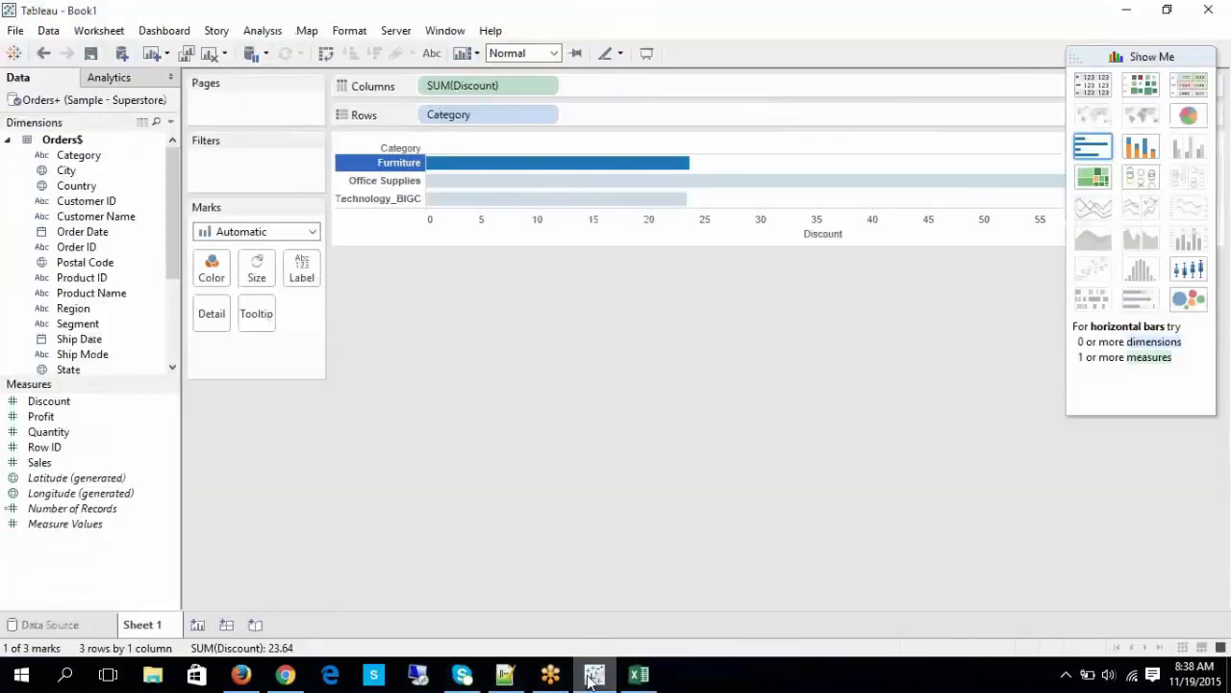
left_click(468, 92)
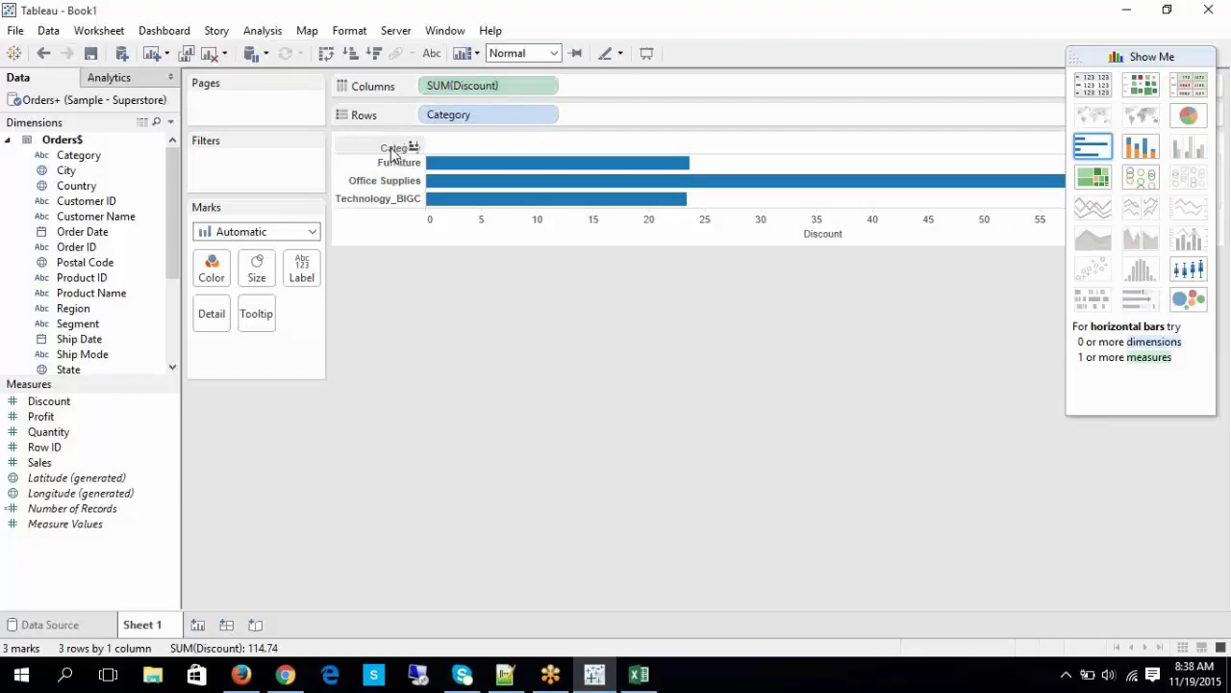
left_click(639, 673)
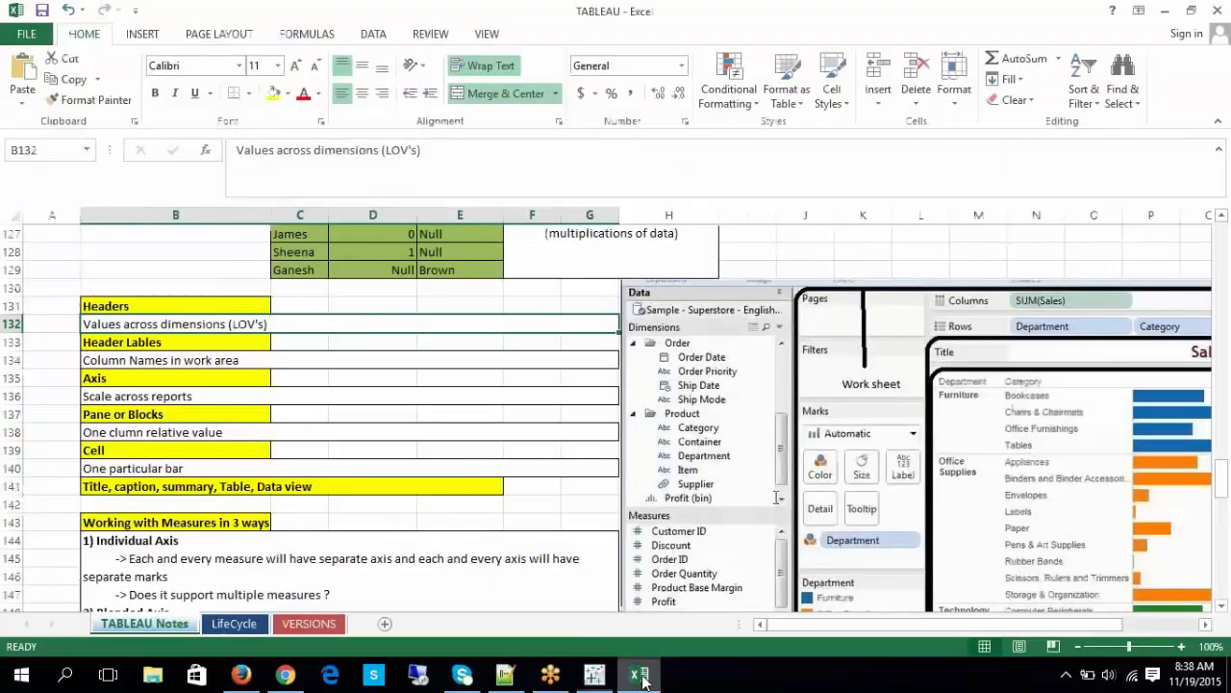
double_click(189, 346)
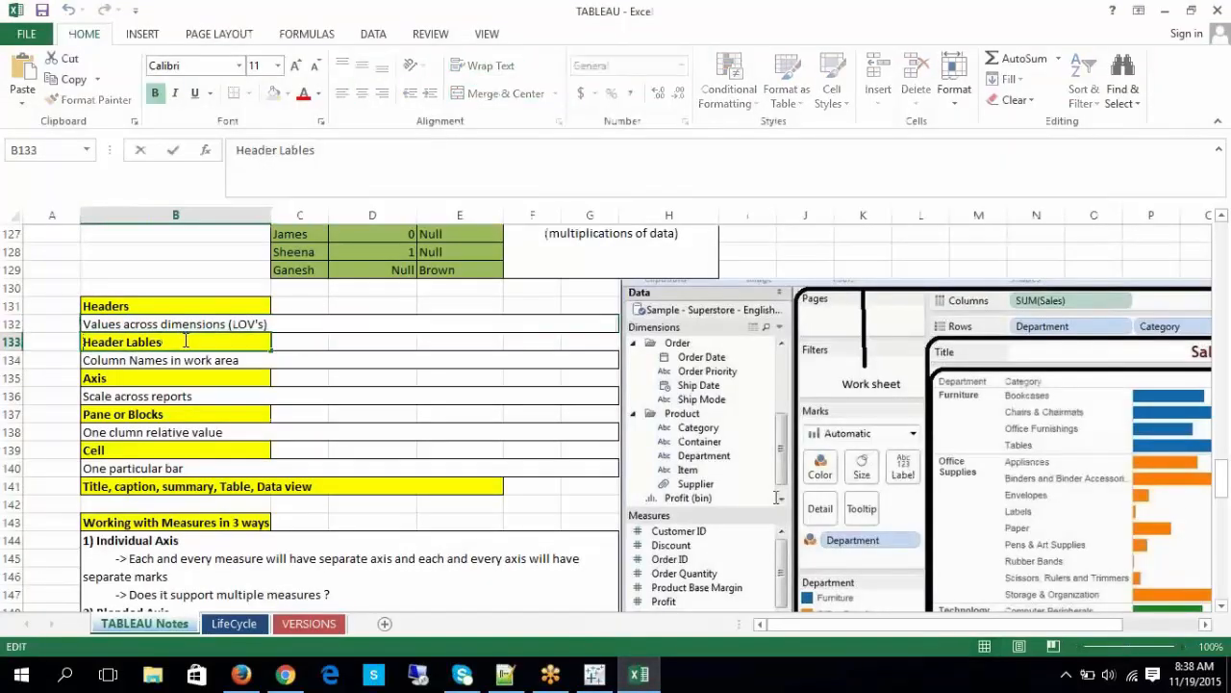
left_click_drag(187, 344, 83, 343)
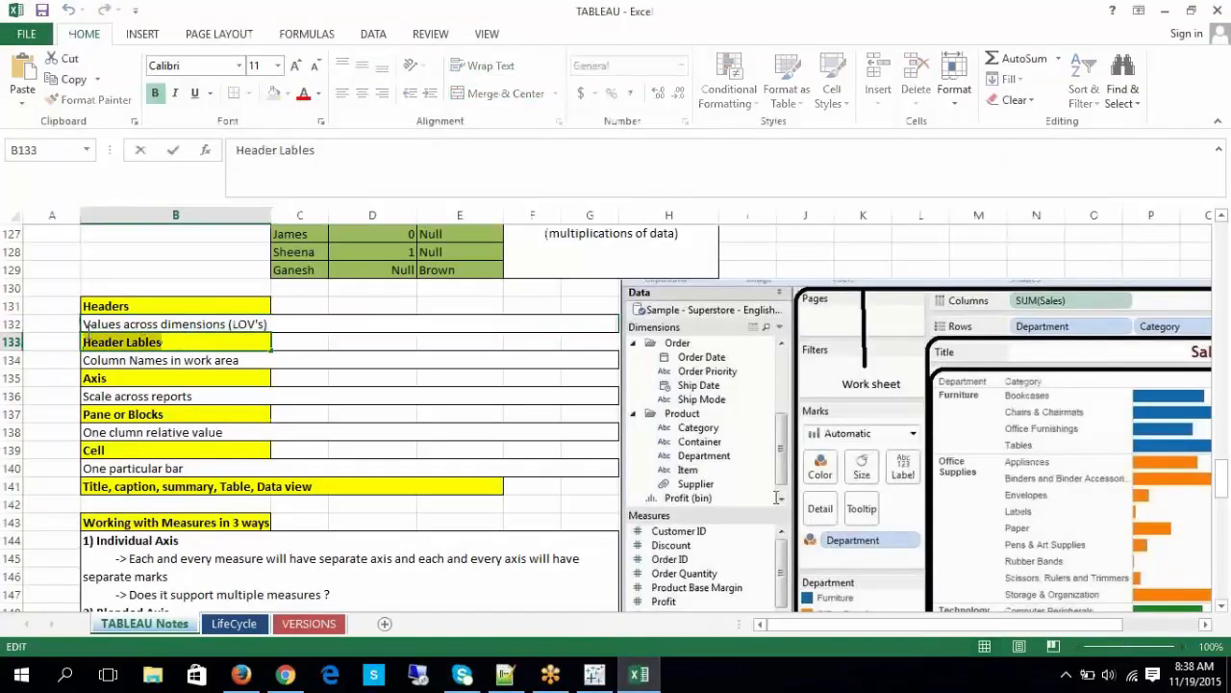
left_click(639, 674)
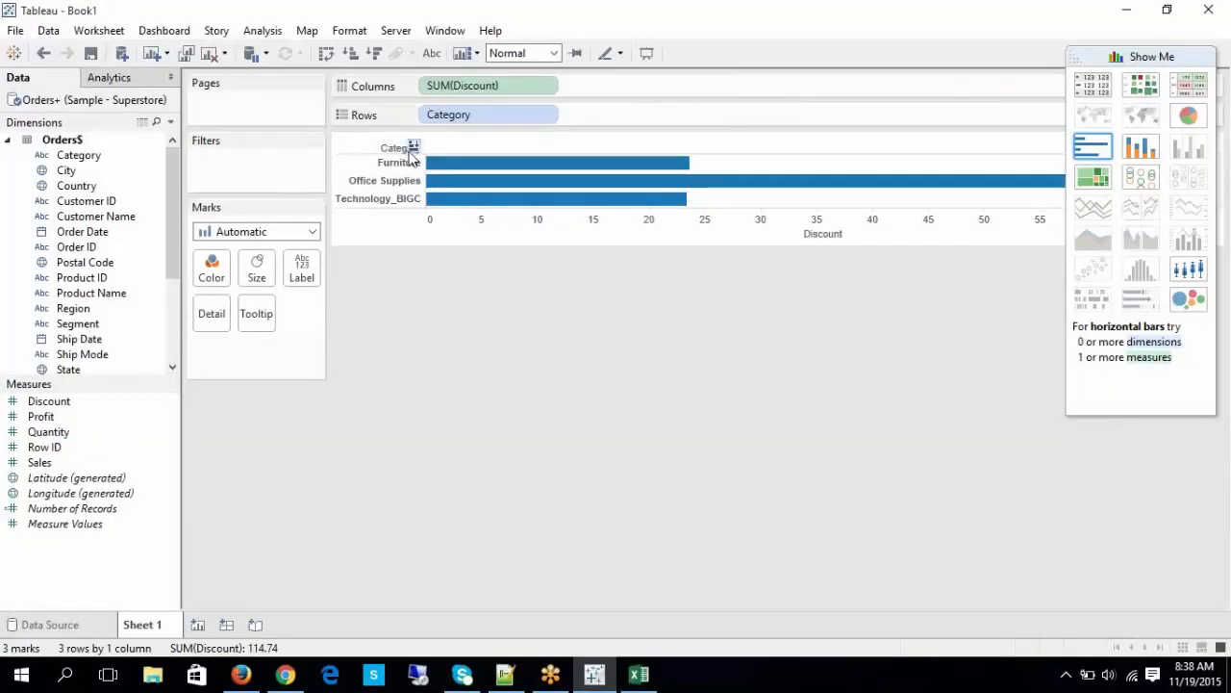
Step: Examine the options available for the Category field label and compare it with the Furniture and Office Supplies headers
right_click(400, 151)
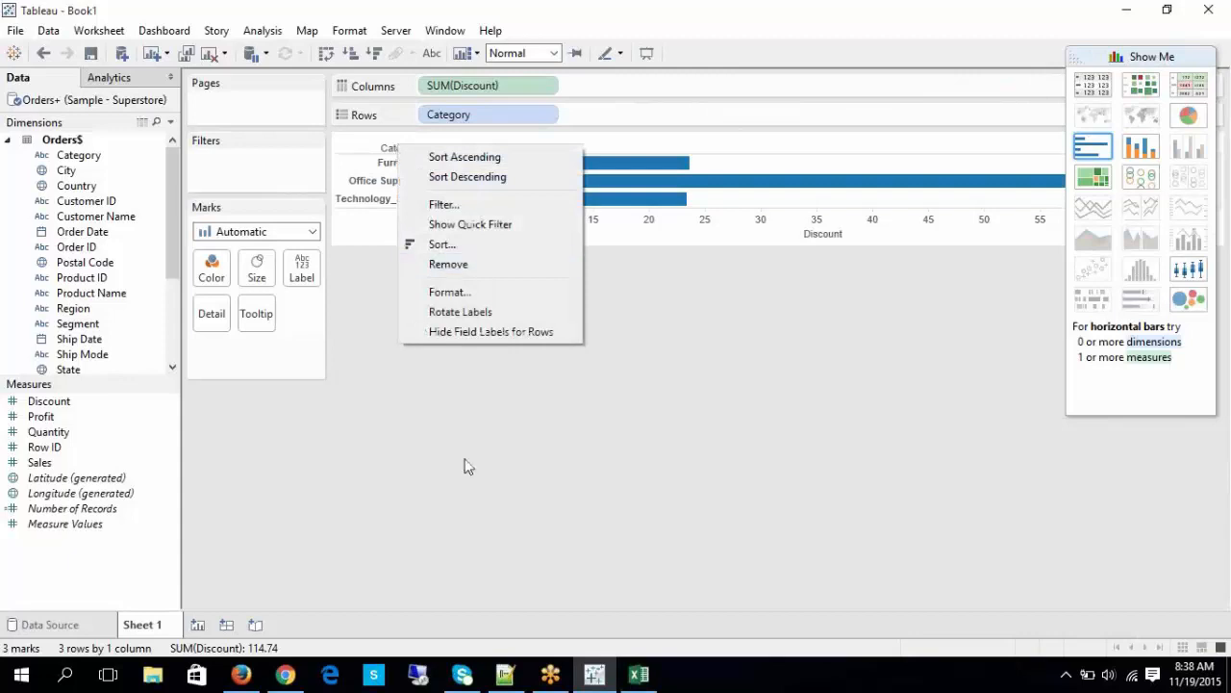
left_click(458, 411)
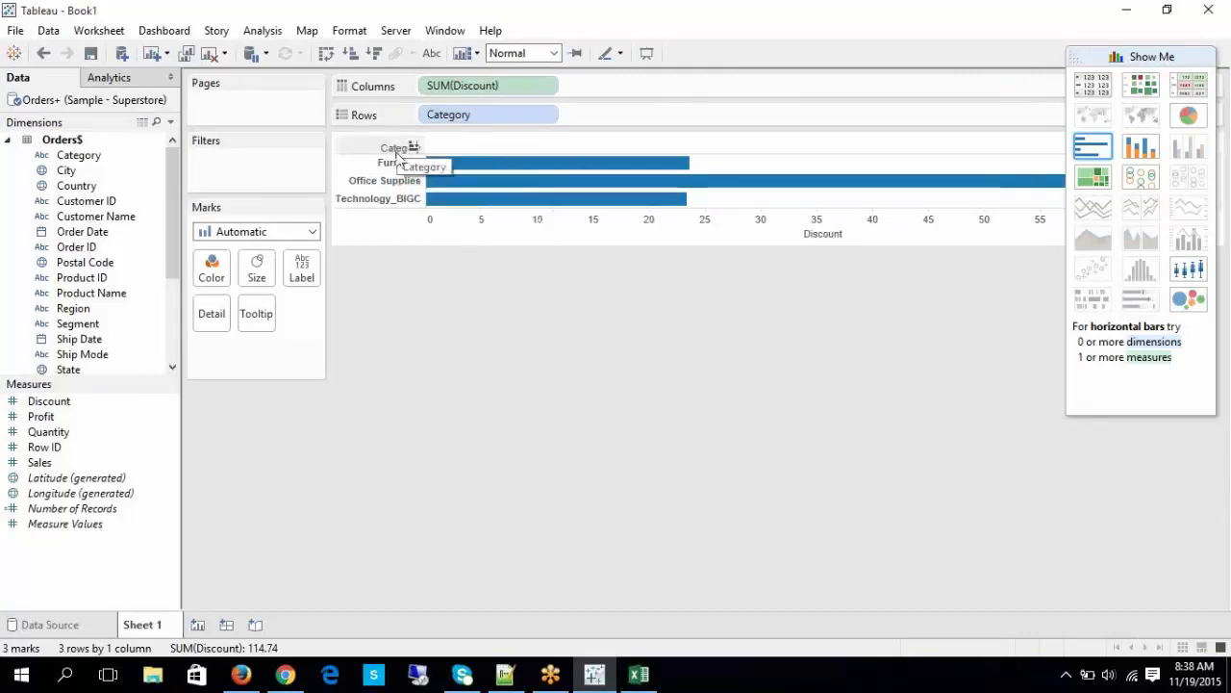
left_click(399, 162)
left_click(397, 183)
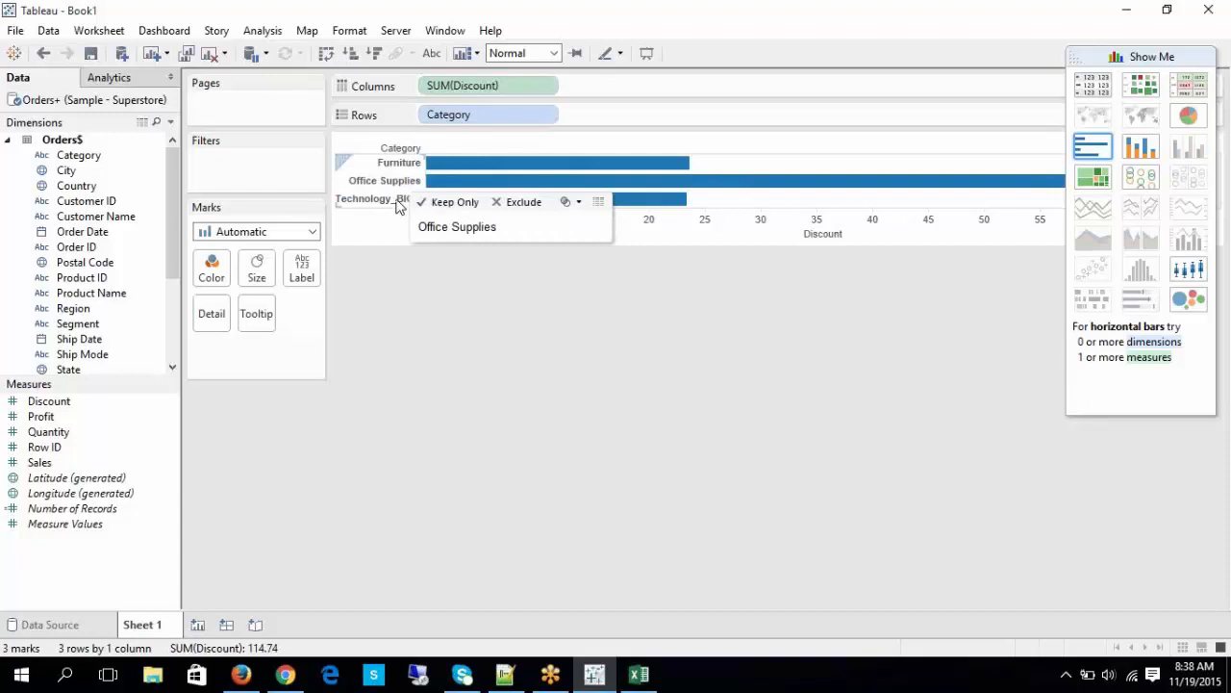
Step: Format the Category field label with a bold, light red default font
right_click(381, 148)
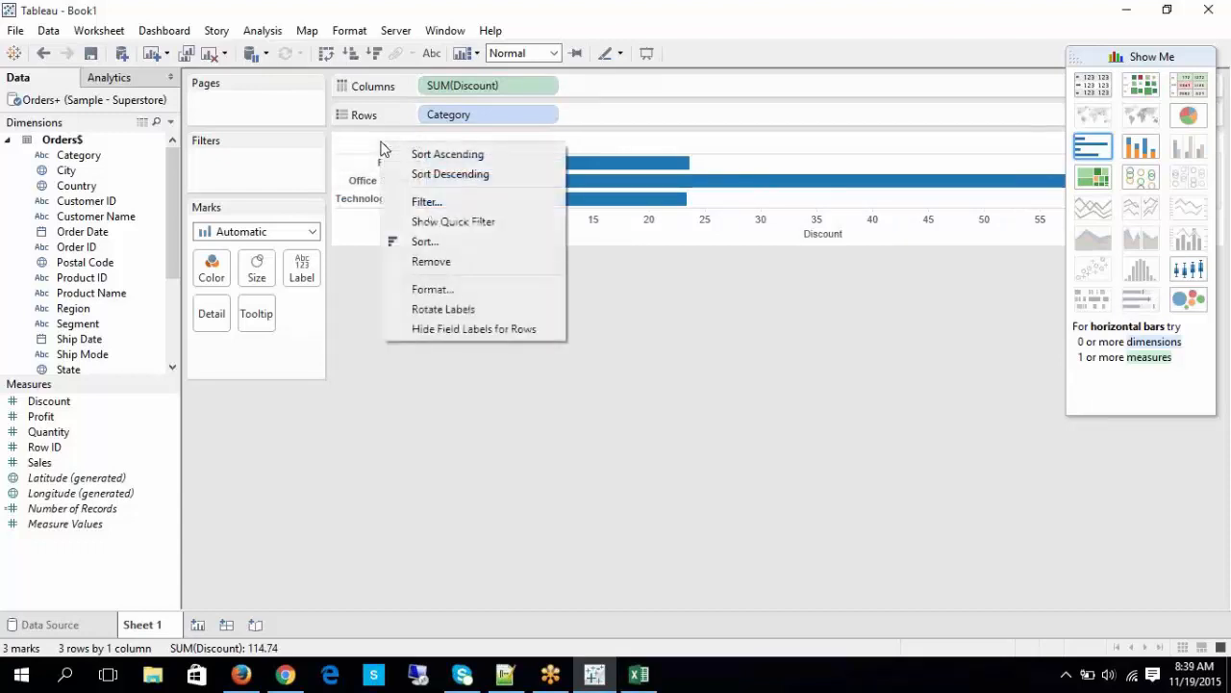
left_click(423, 288)
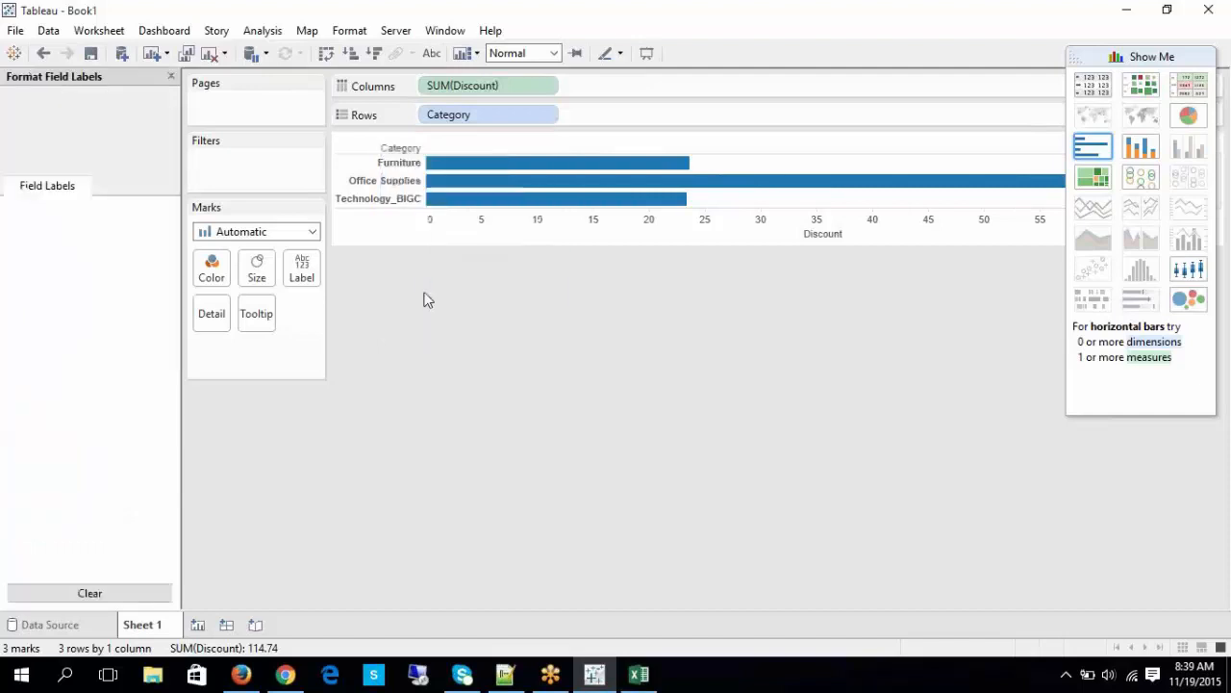
left_click(128, 154)
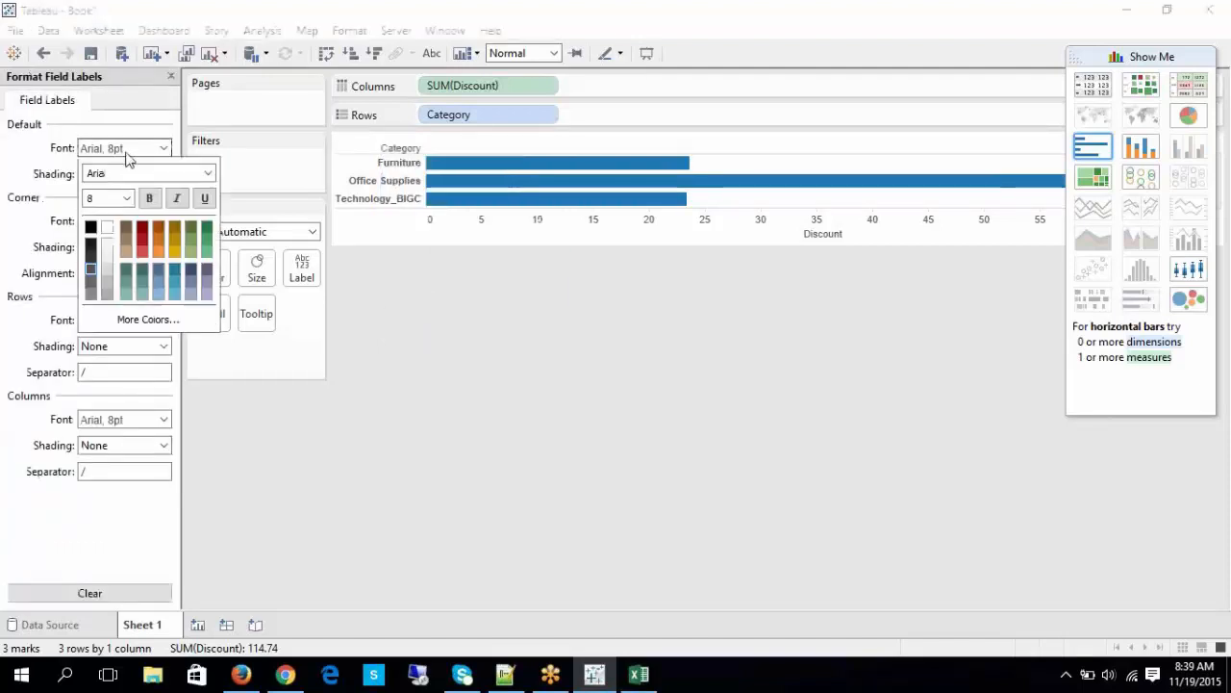
left_click(151, 201)
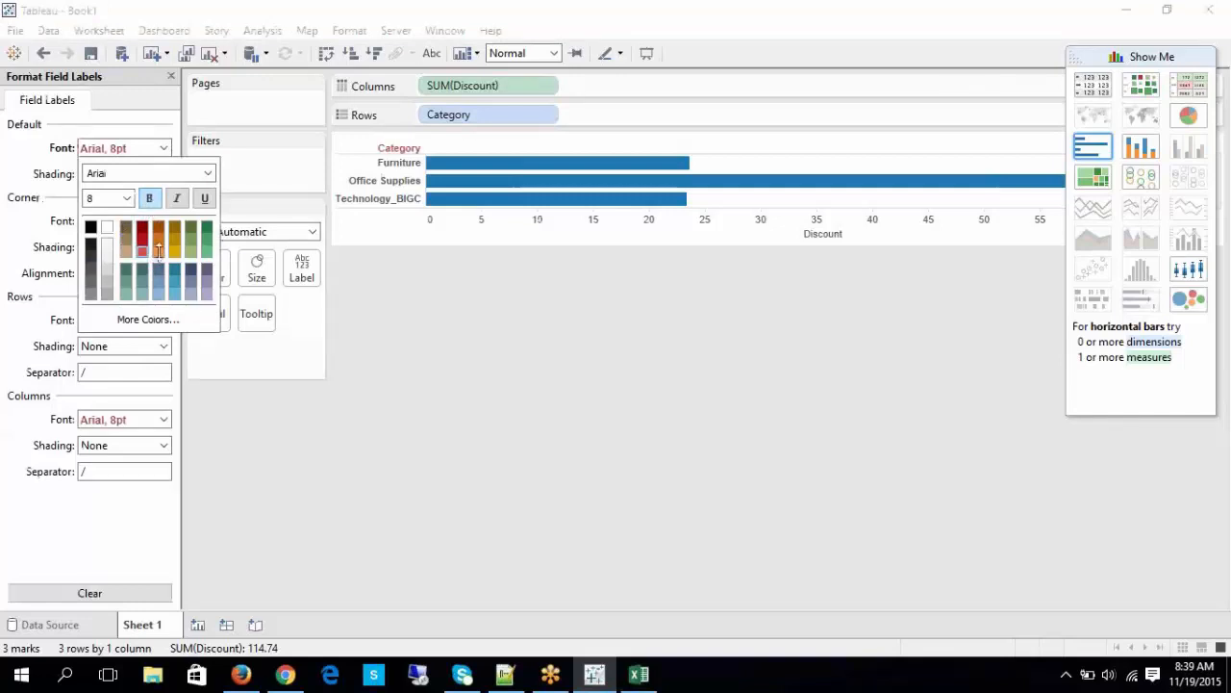
left_click(345, 434)
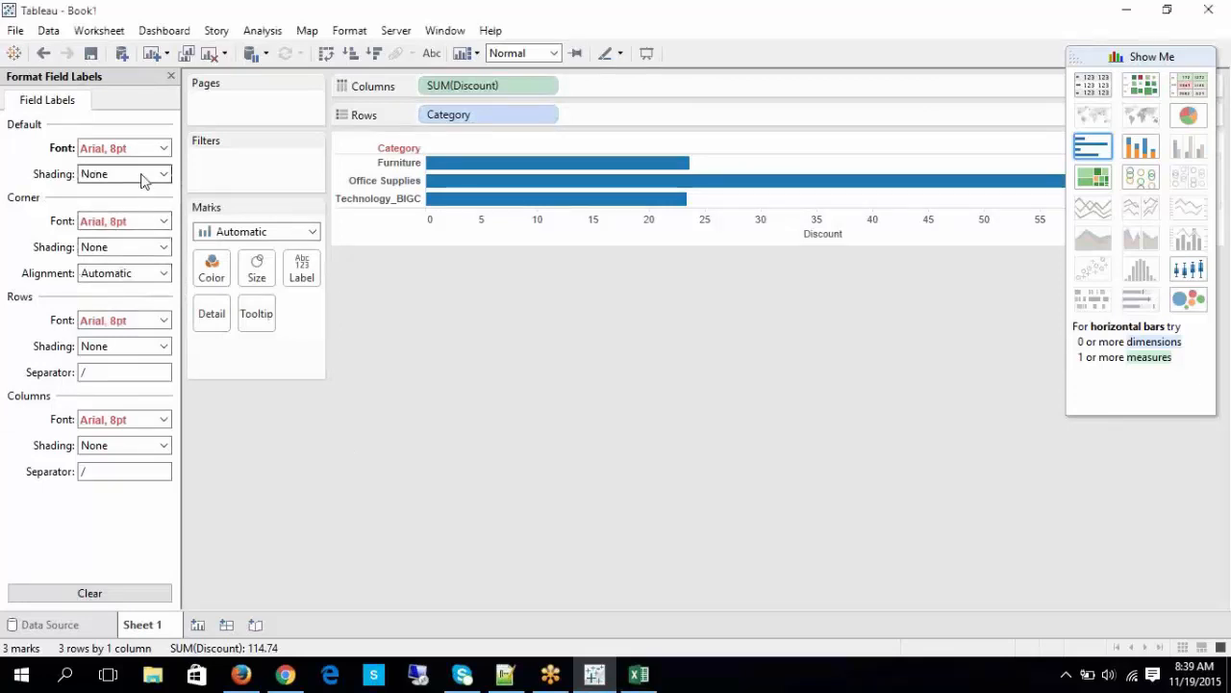
left_click(397, 149)
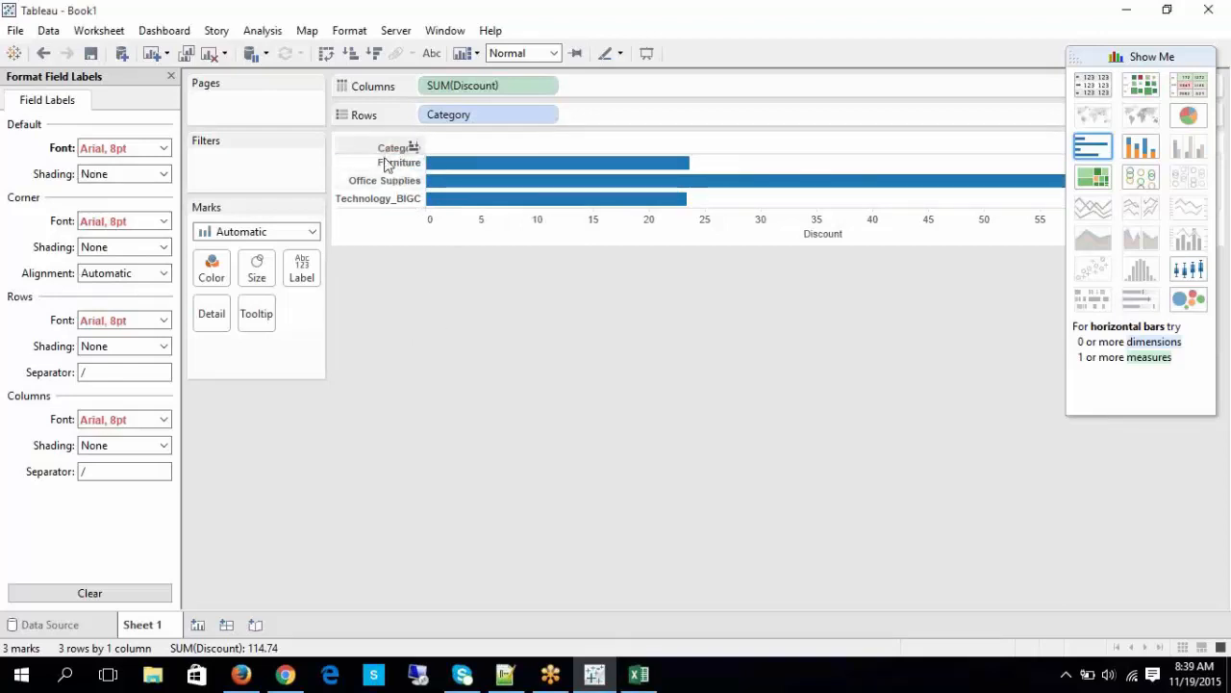
Step: Glance at the Header Lables entry in the Excel notes, and set the corner font of the Tableau field labels to 10 pt
left_click(641, 674)
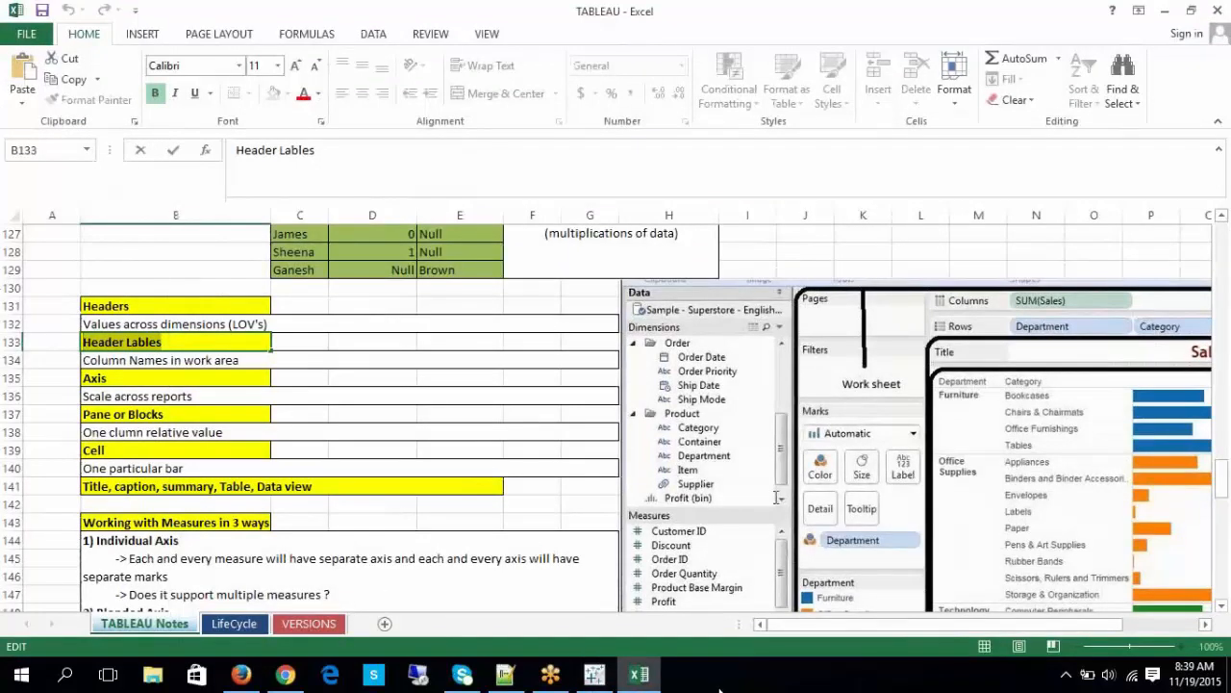
left_click(639, 674)
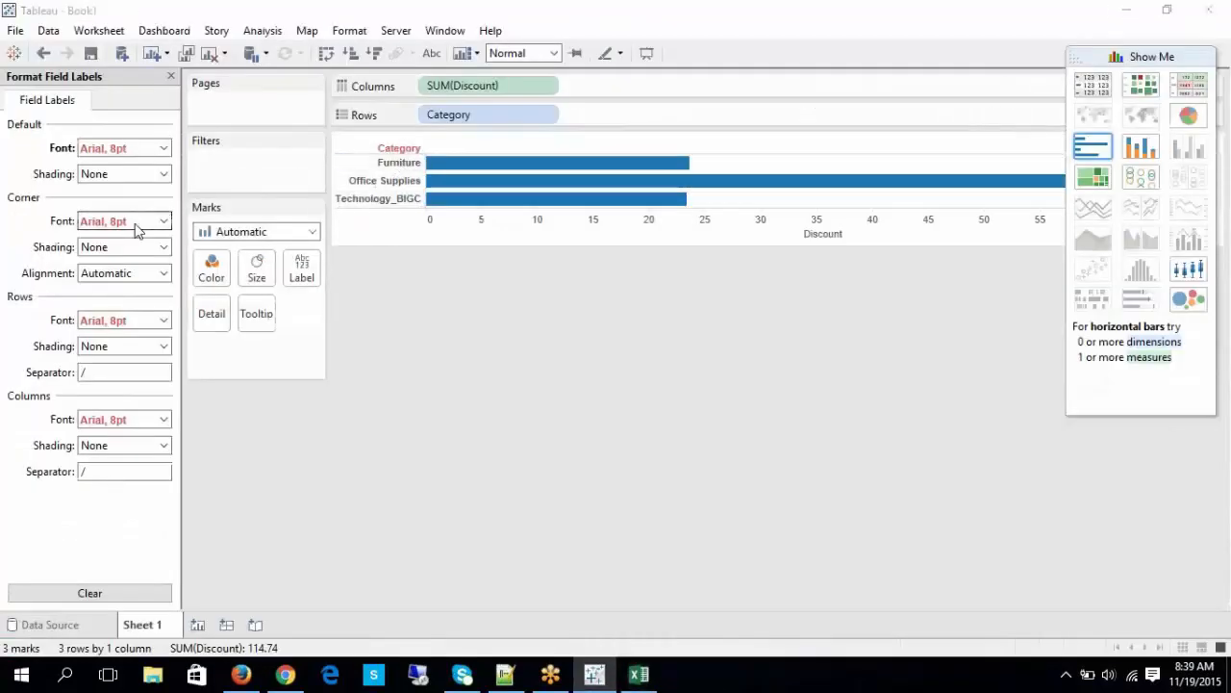
left_click(138, 222)
left_click(125, 273)
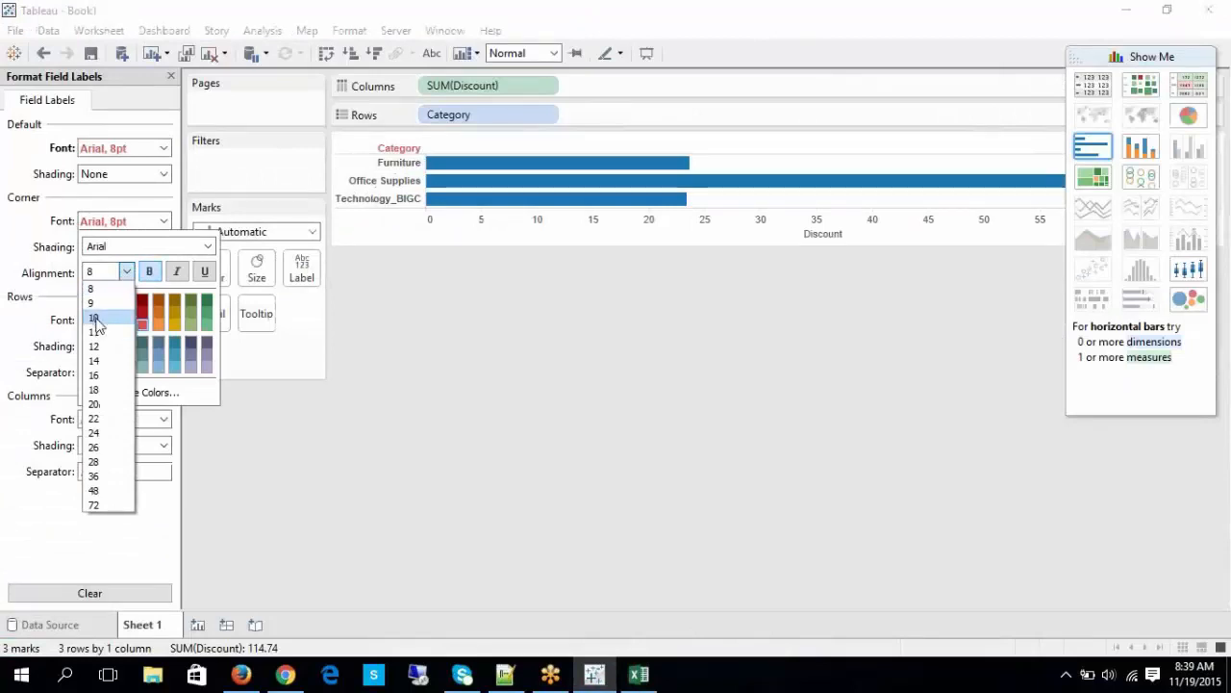
left_click(96, 314)
left_click(406, 441)
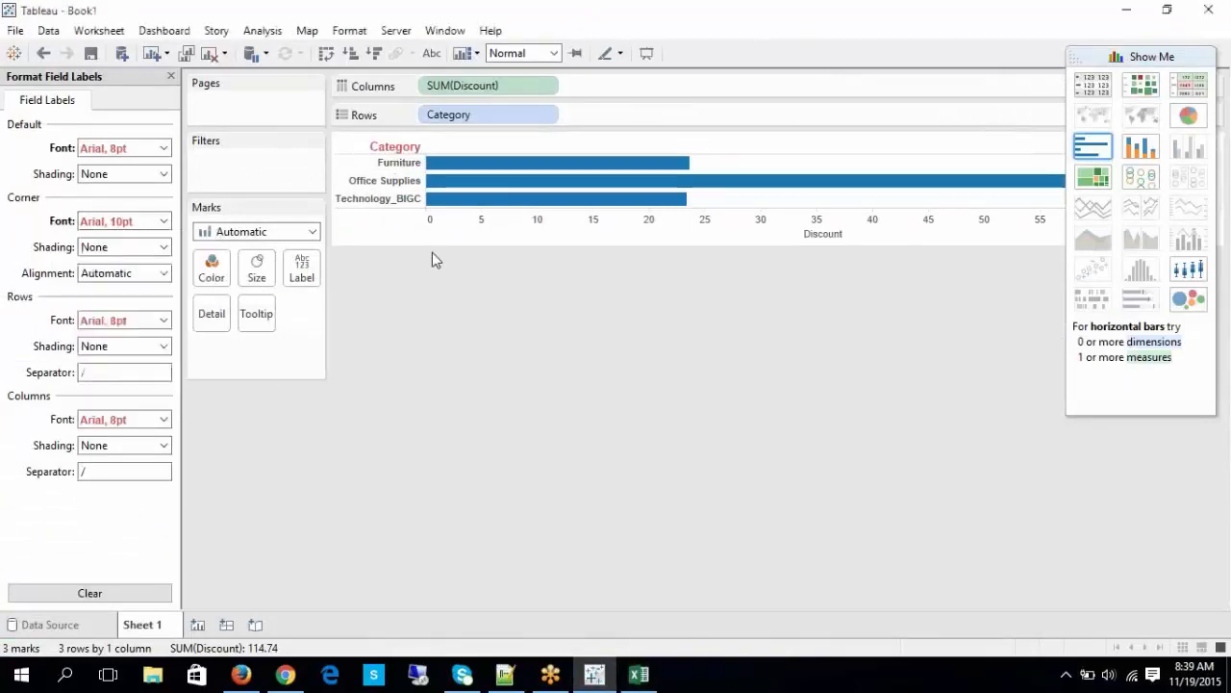
Step: Check the Office Supplies and Technology_BIGC headers under the Category label, restoring the row height and clearing the selection
left_click(390, 179)
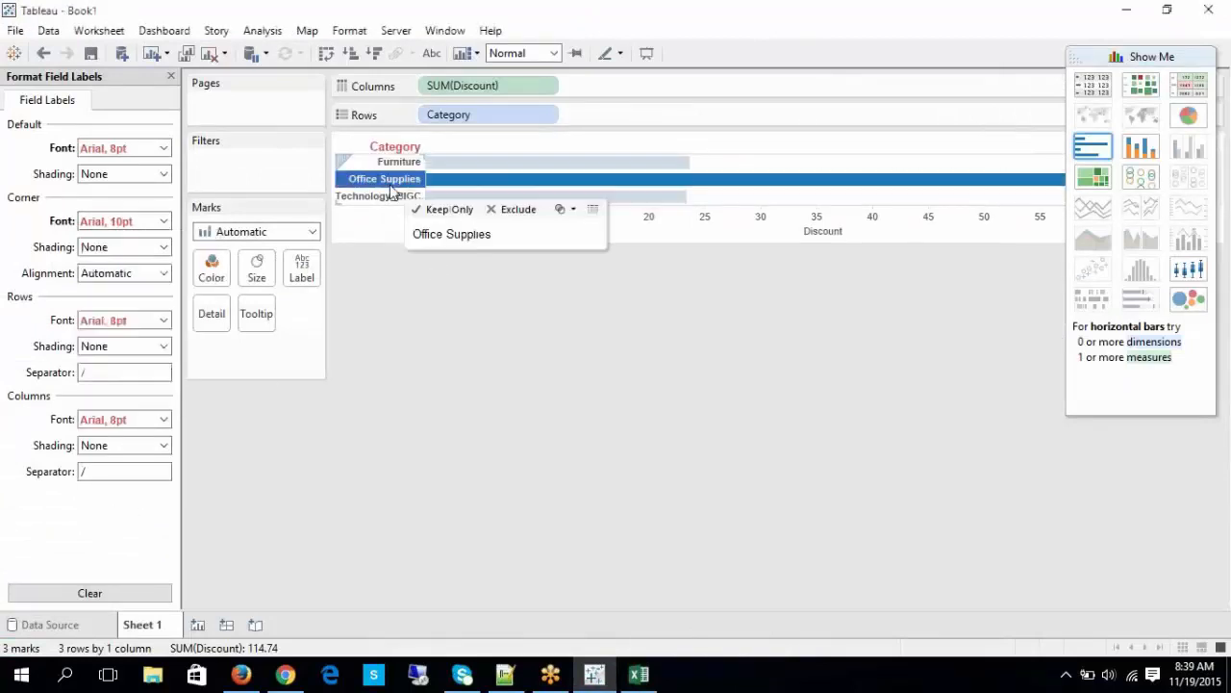
left_click(447, 371)
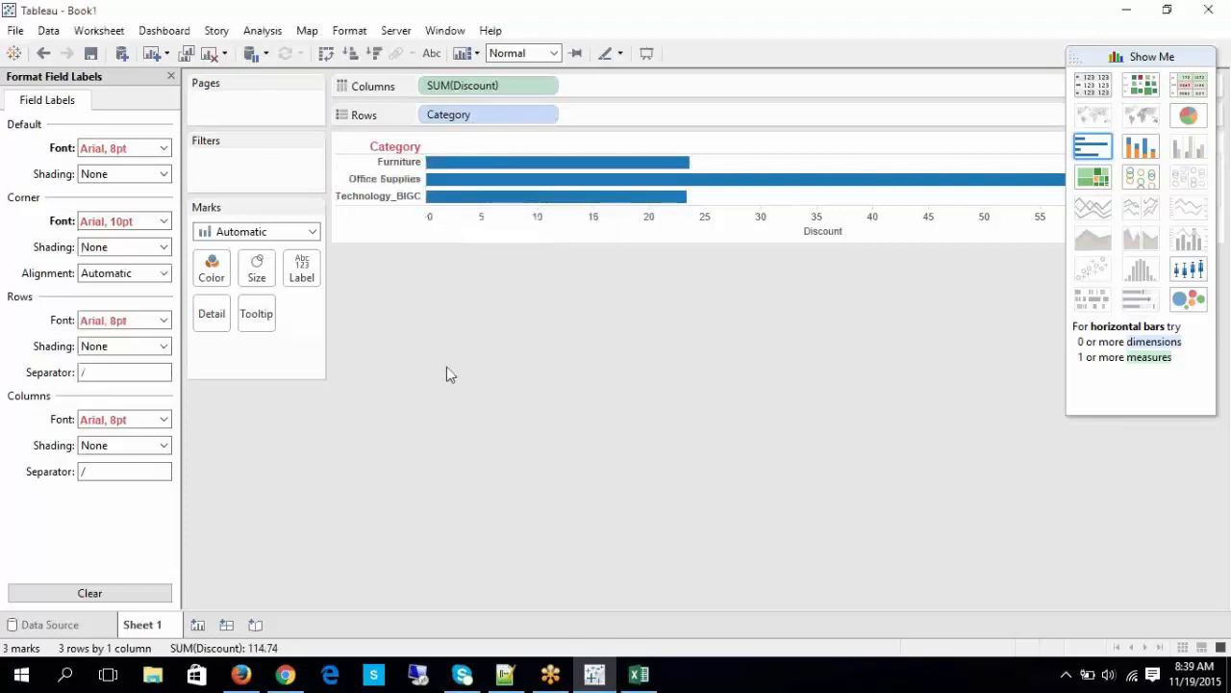
key("ctrl+Up")
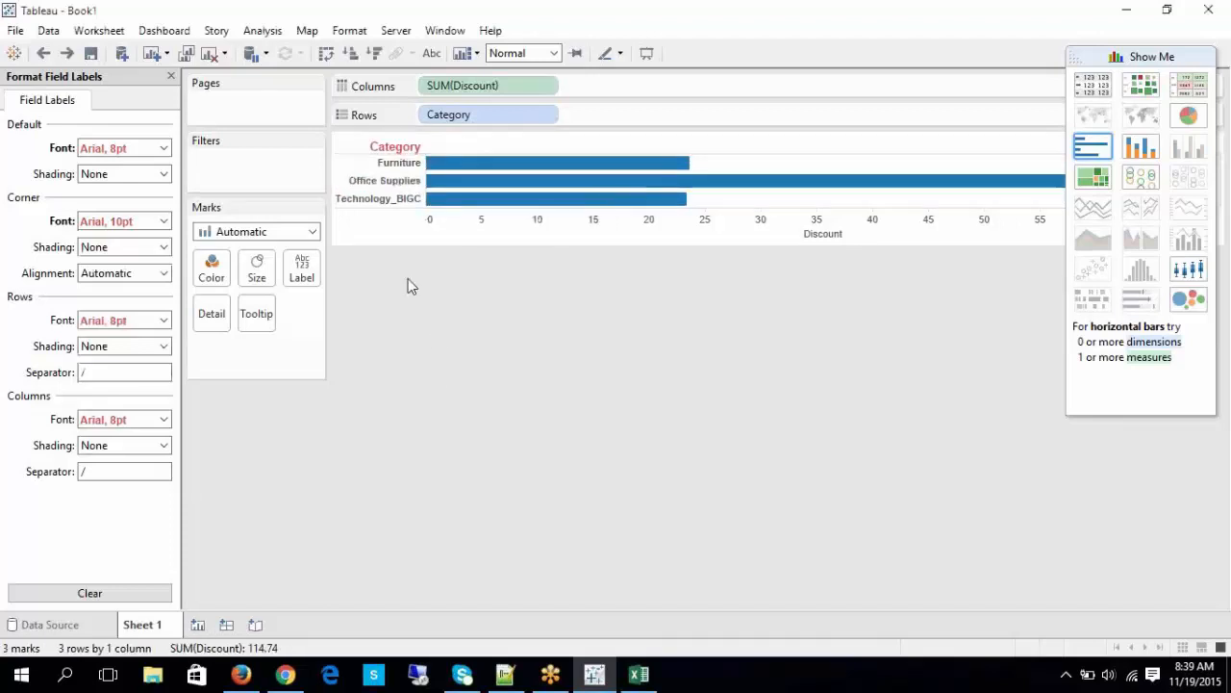
left_click(387, 203)
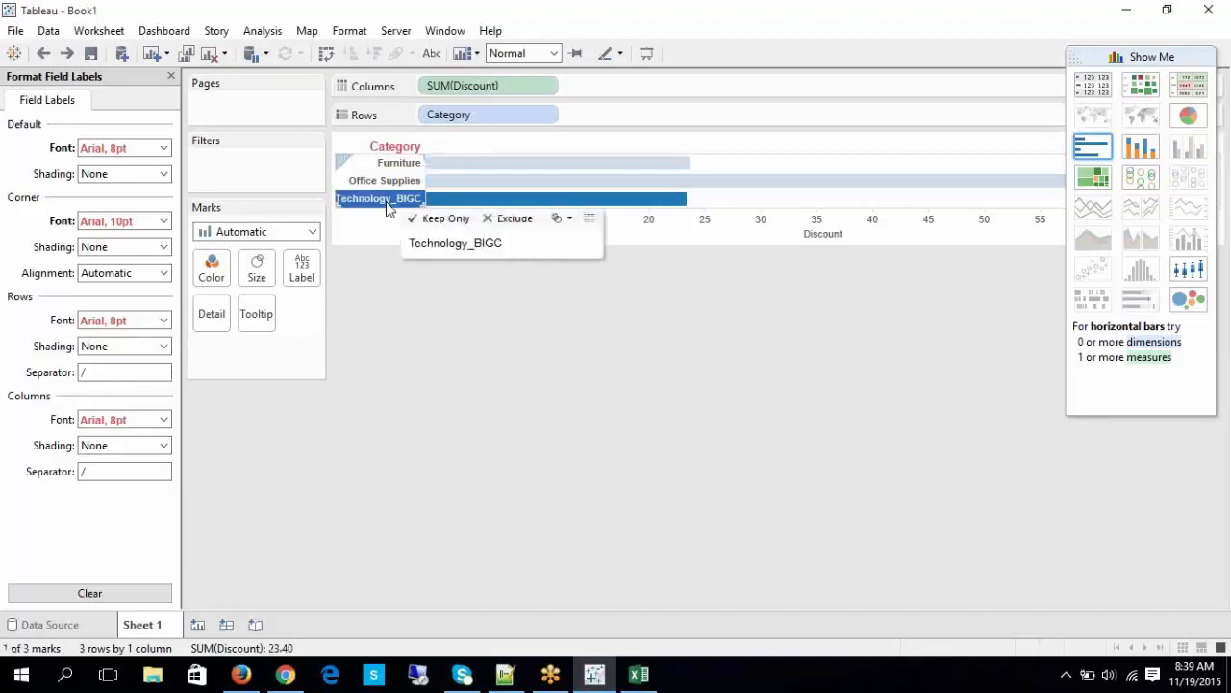
left_click(463, 384)
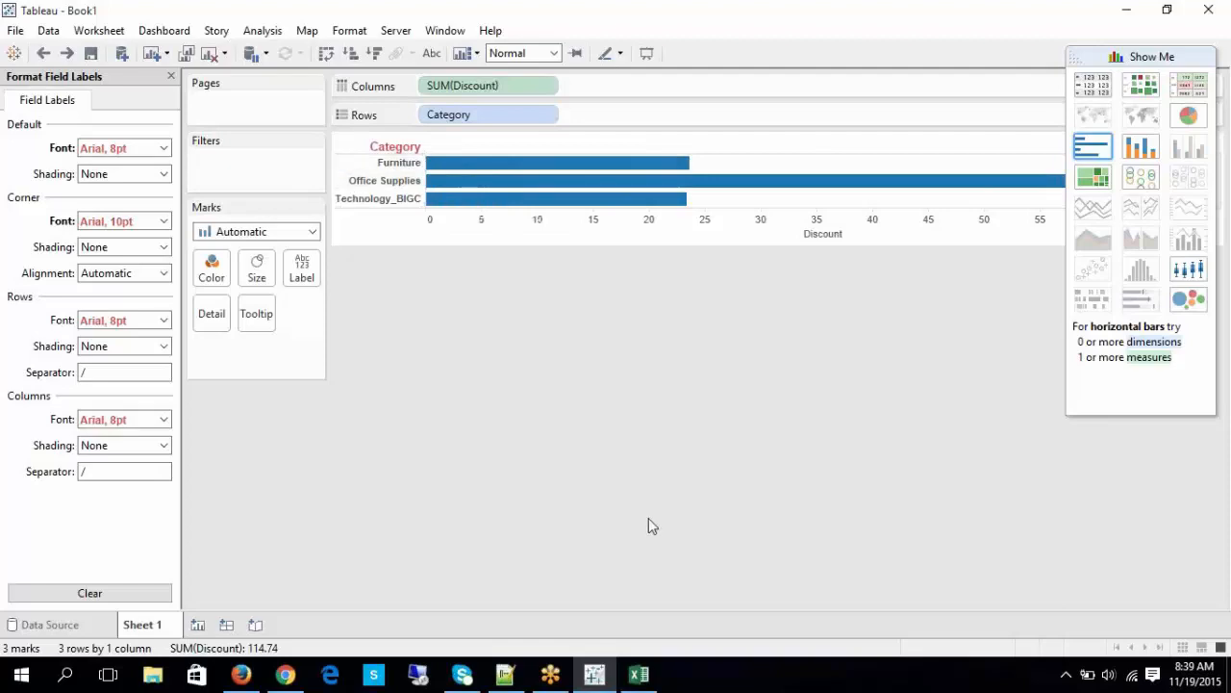
Step: Check the Axis entry in the Excel notes, and select the Discount axis of the Tableau chart
left_click(651, 678)
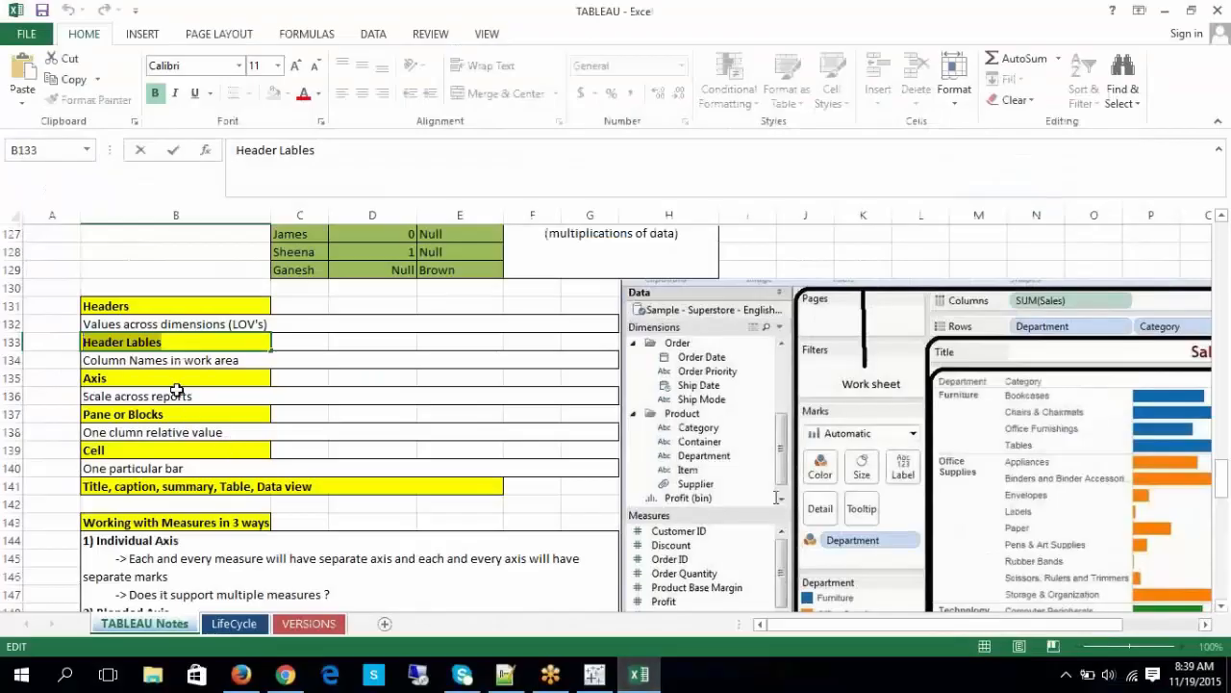
left_click(173, 381)
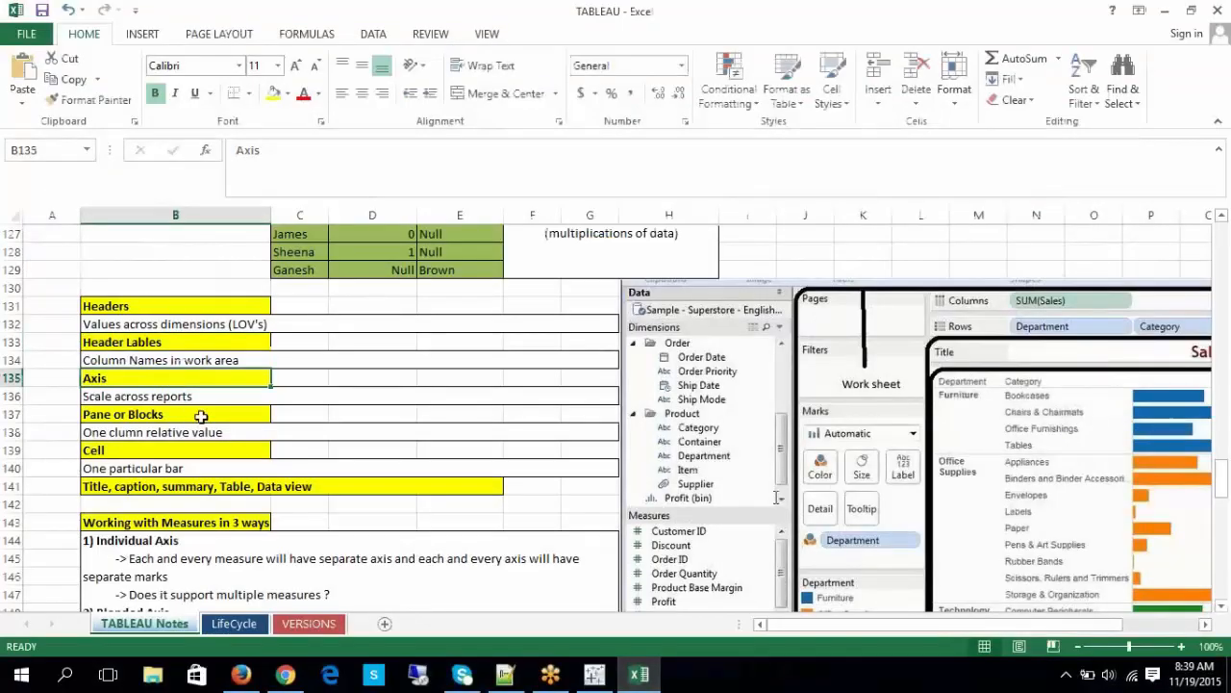
left_click(595, 676)
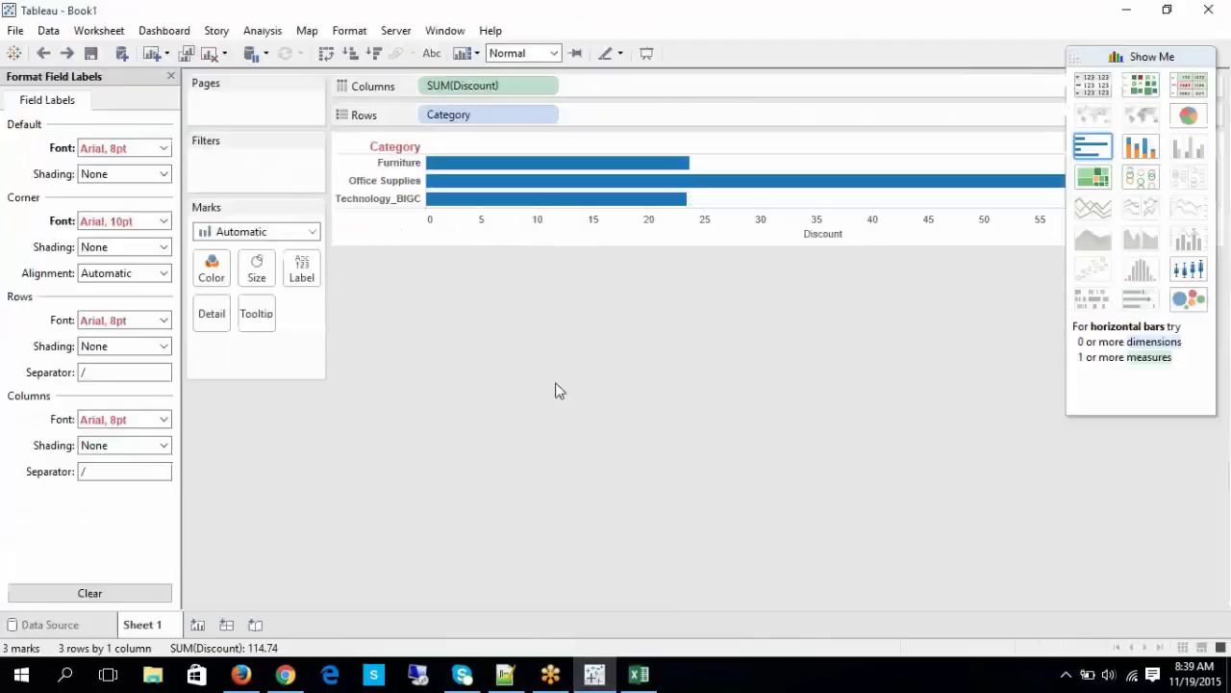
left_click(501, 239)
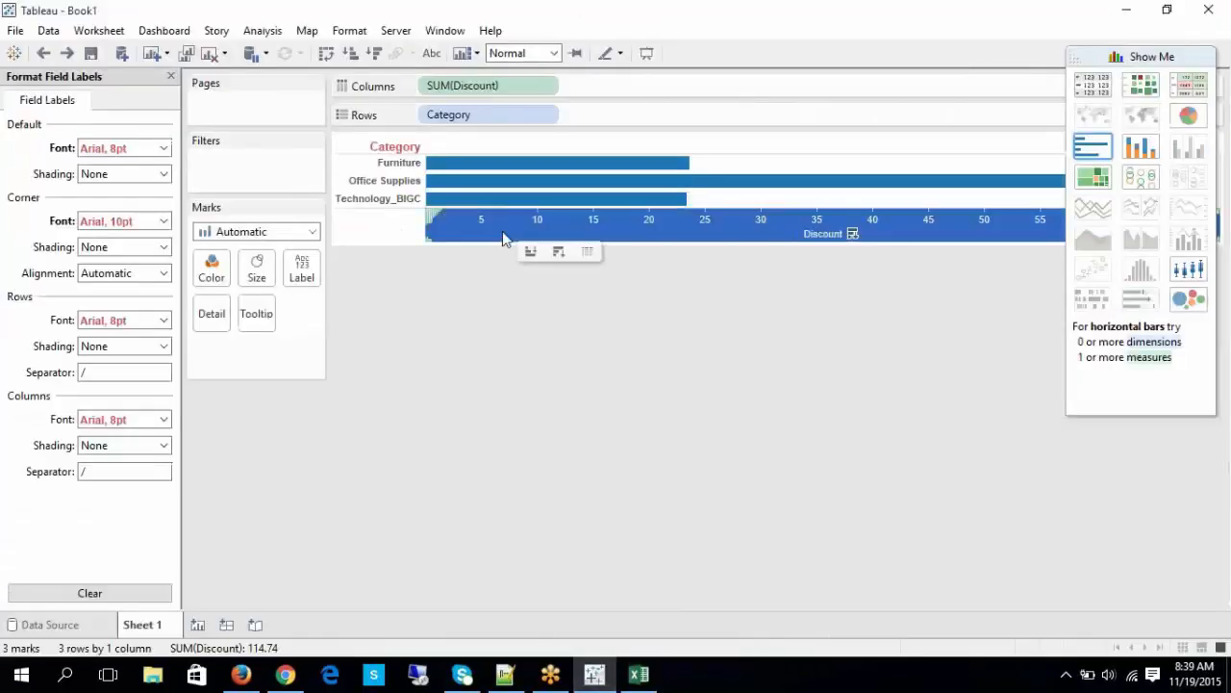
Step: Set the Discount axis to a uniform axis range for all rows or columns
right_click(794, 240)
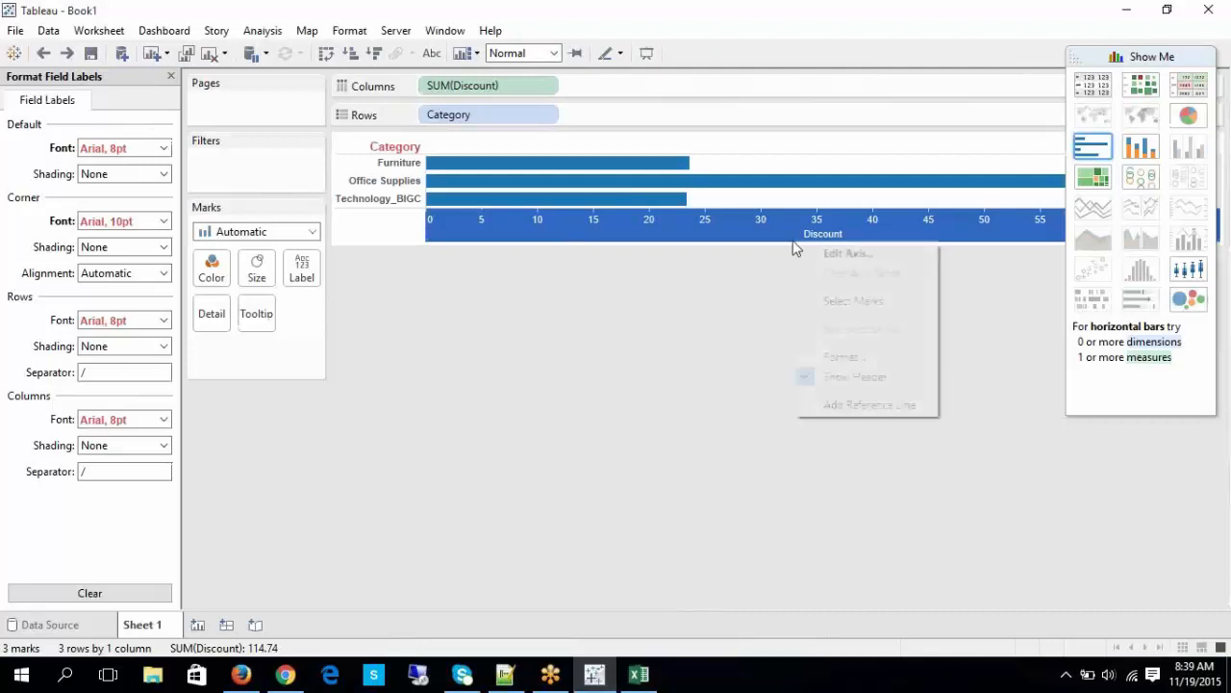
left_click(815, 260)
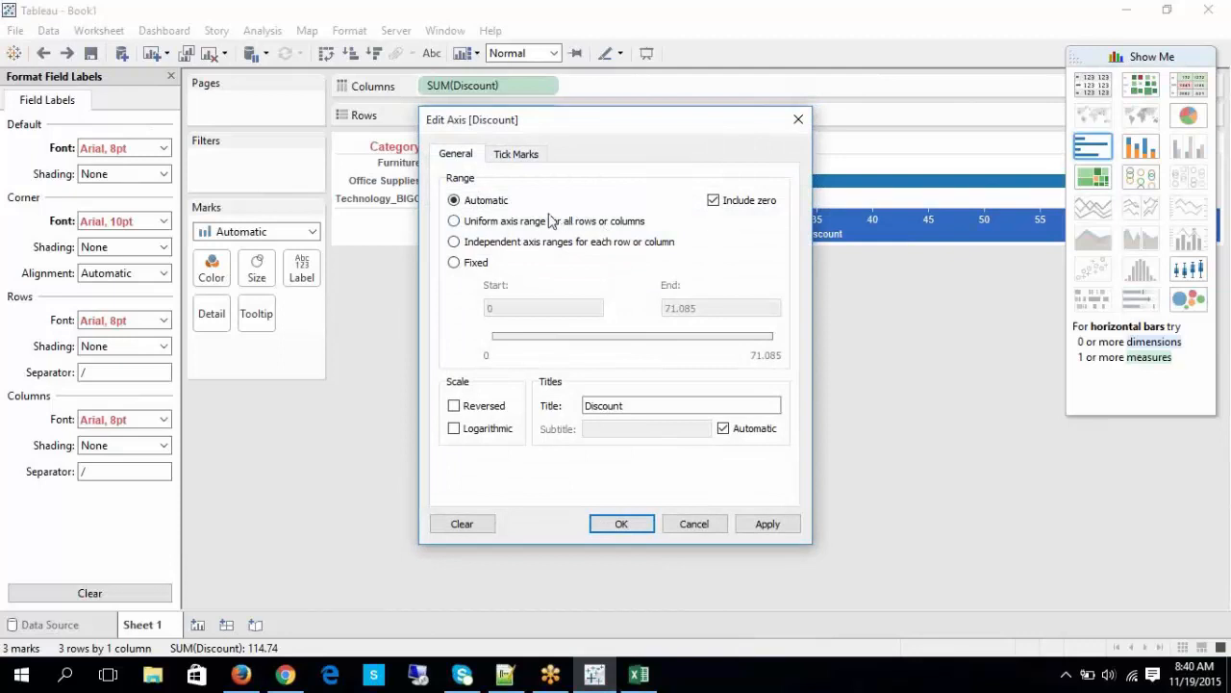
left_click(516, 222)
left_click(621, 524)
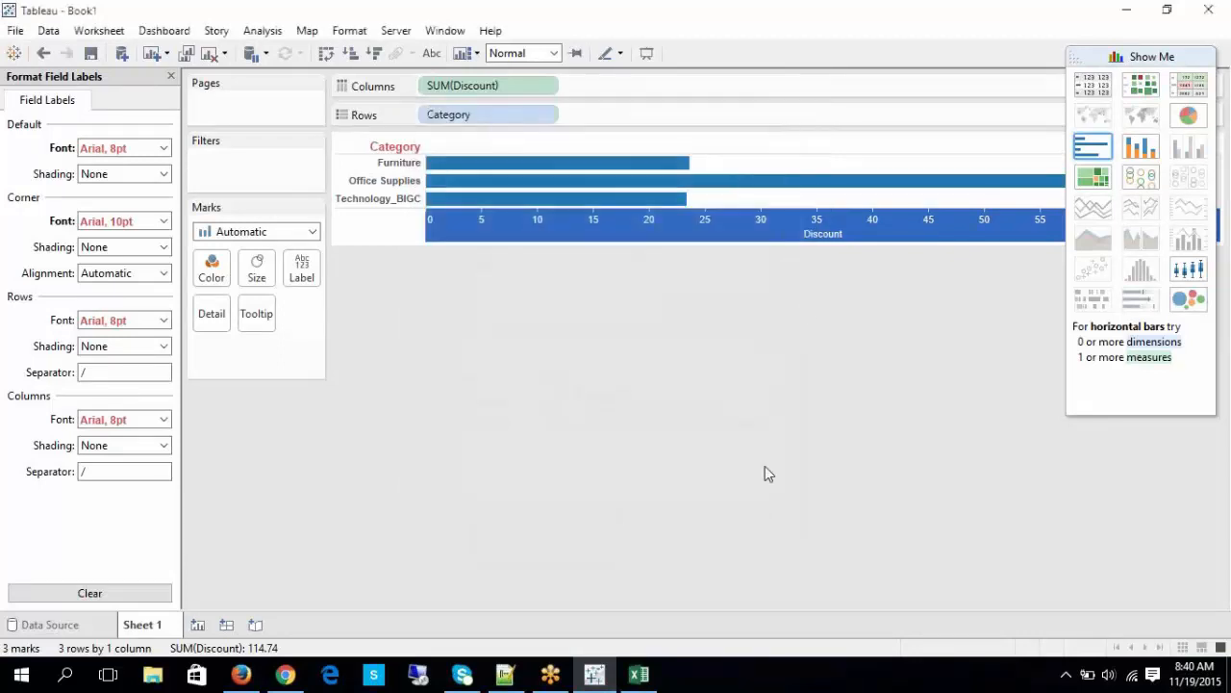
Step: Return the Discount axis range to Automatic, reviewing the axis tick mark settings before applying
right_click(708, 239)
left_click(703, 234)
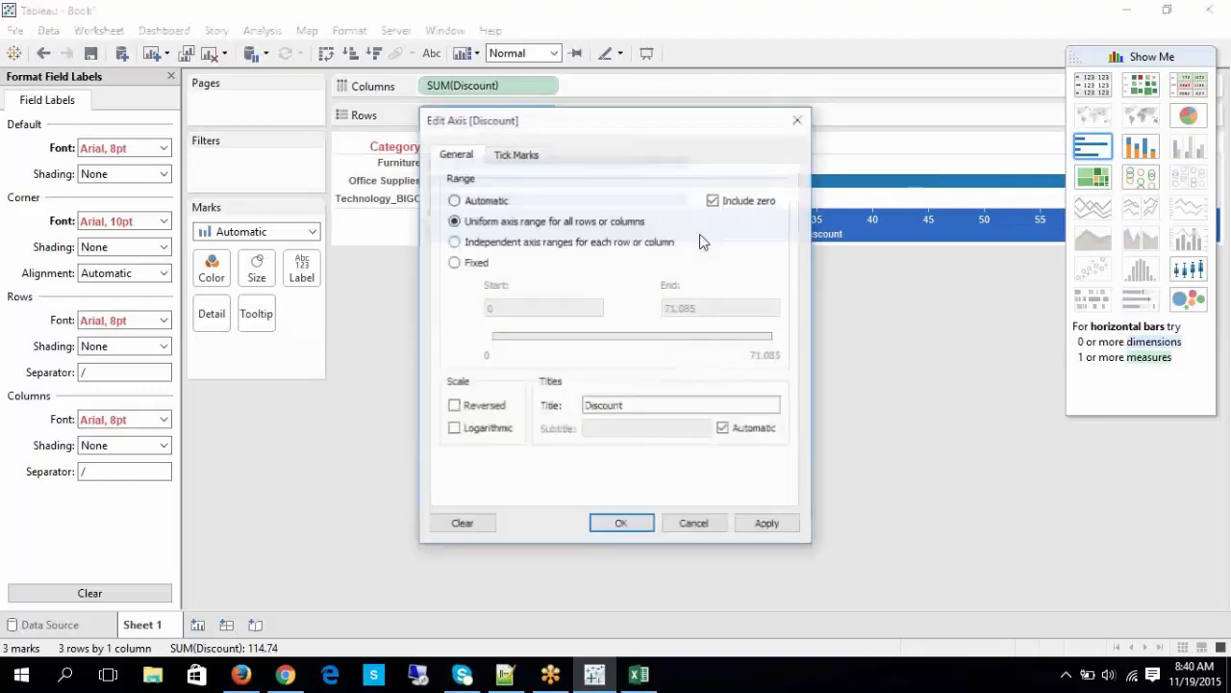
left_click(486, 200)
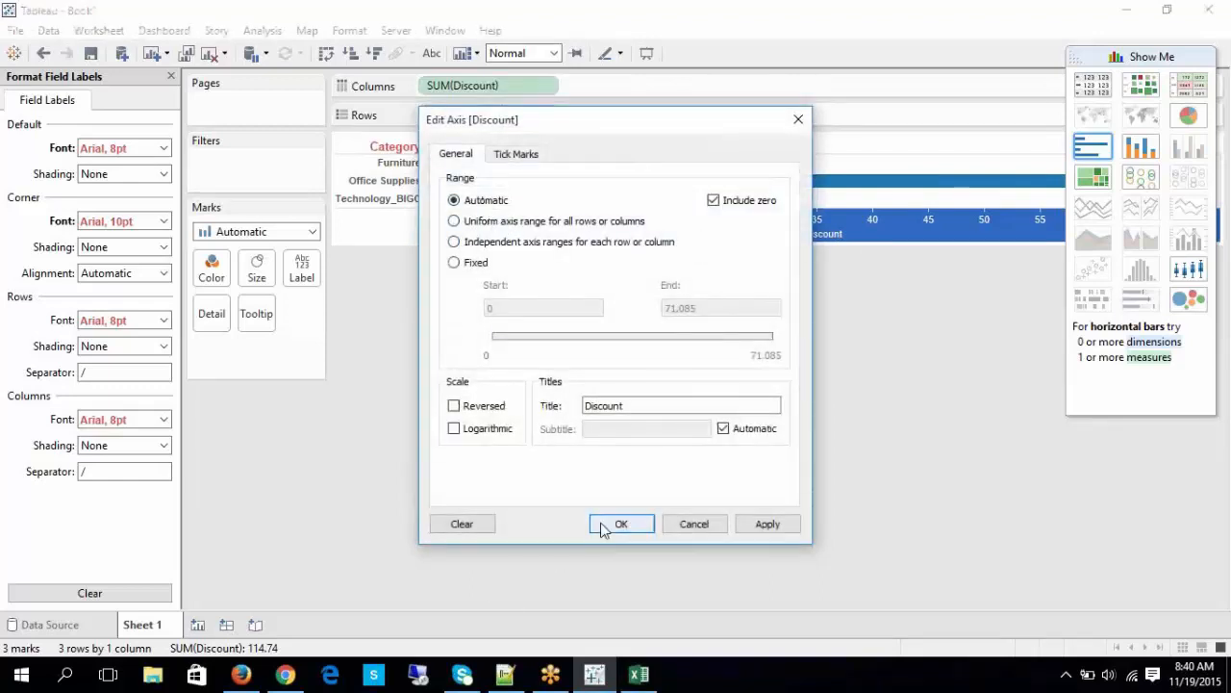
left_click(518, 156)
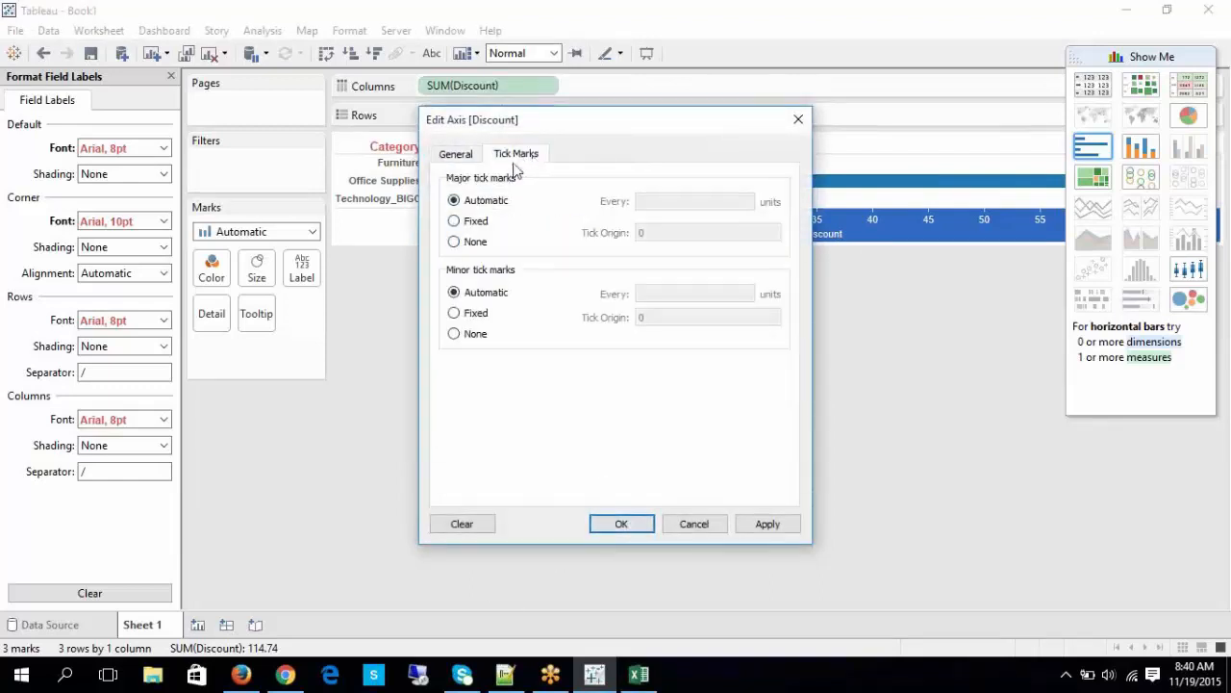
left_click(457, 154)
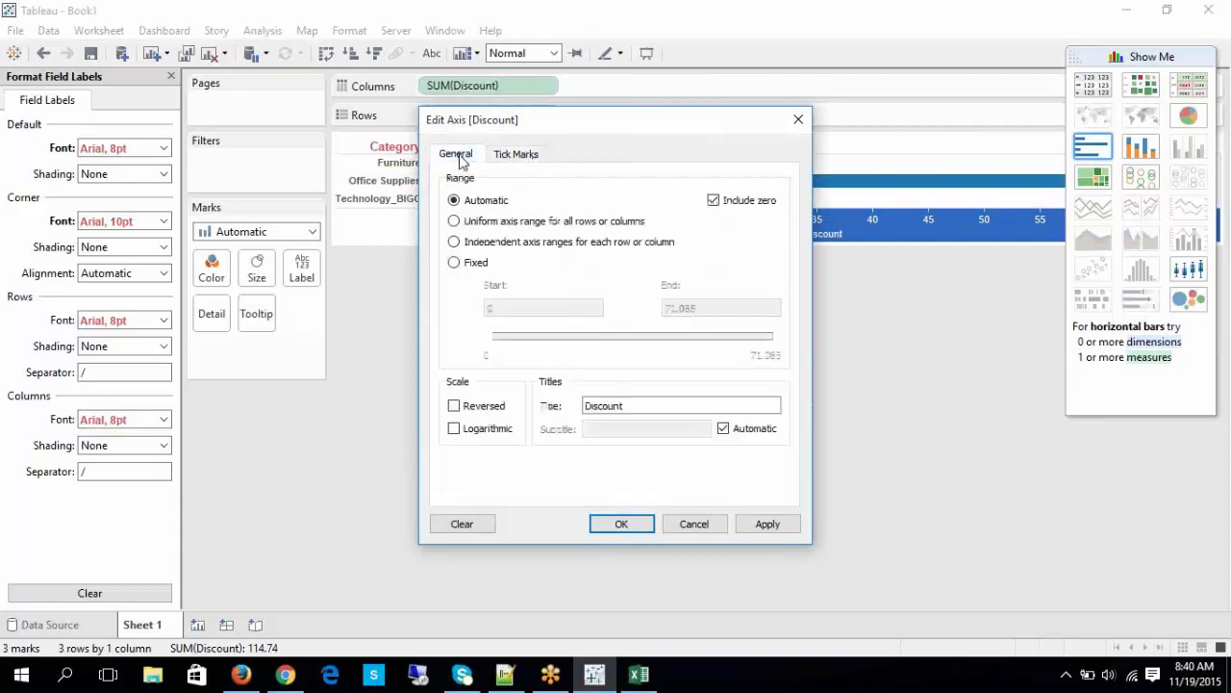
left_click(630, 527)
Step: Compare the Category field label, the Office Supplies header and the Discount axis, and clear the selection
mouse_move(553, 233)
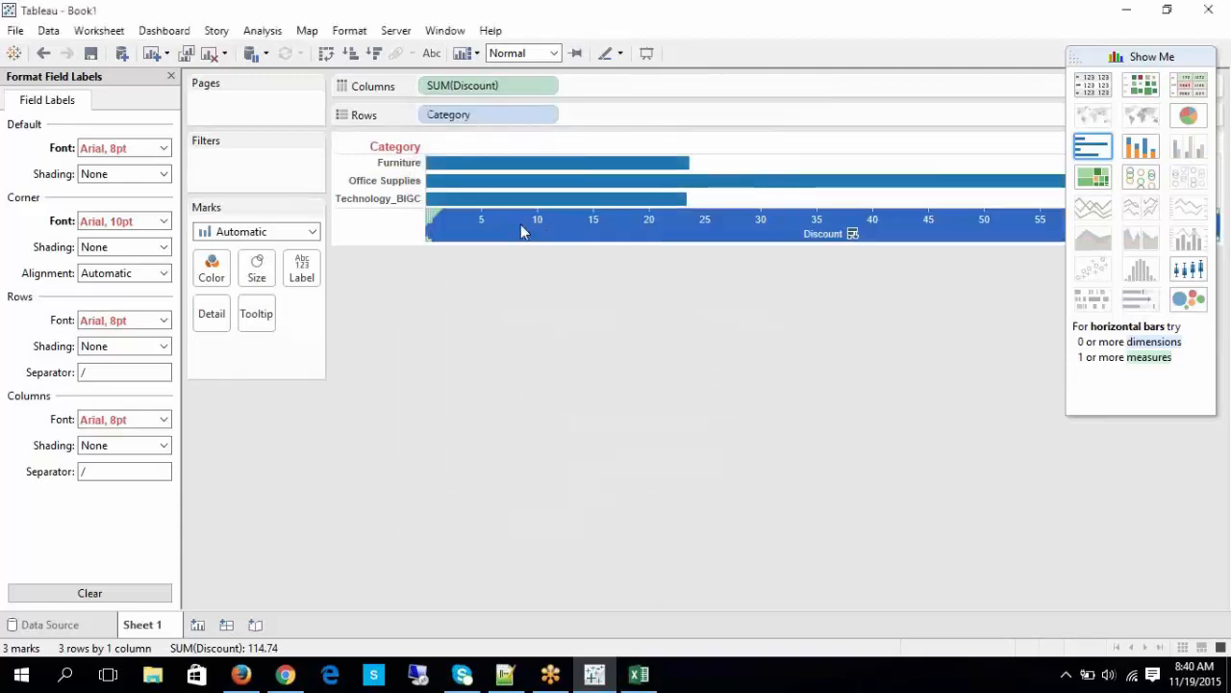
left_click(389, 151)
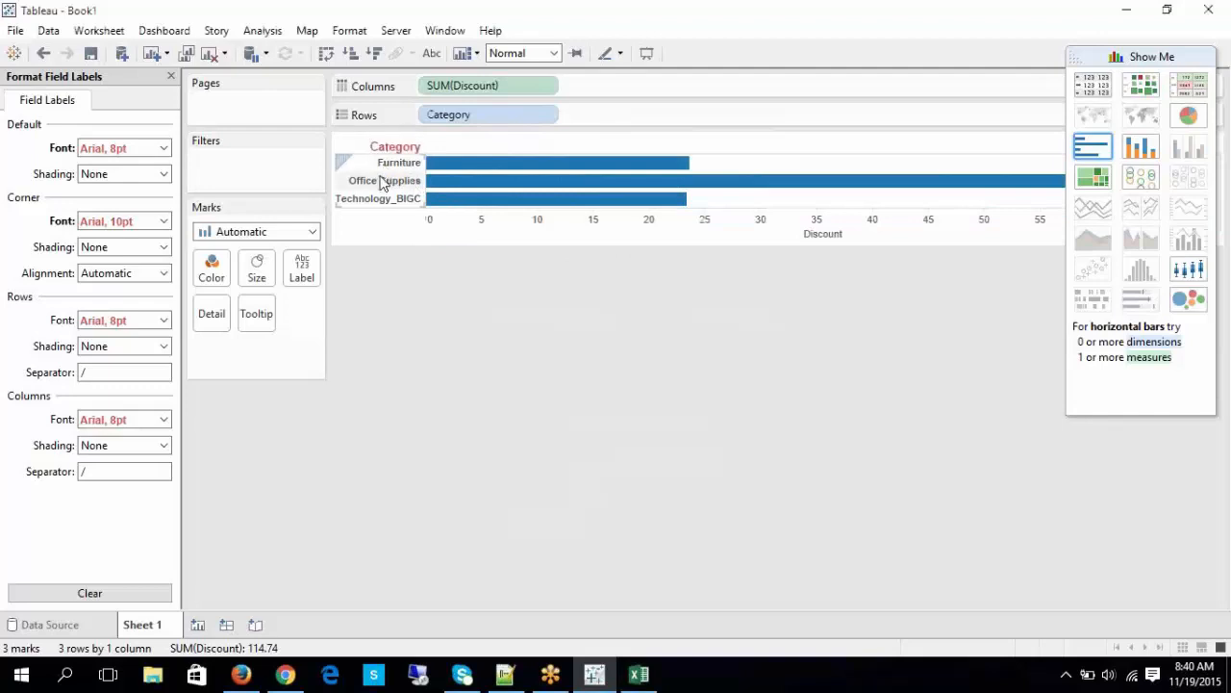
left_click(385, 181)
left_click(396, 148)
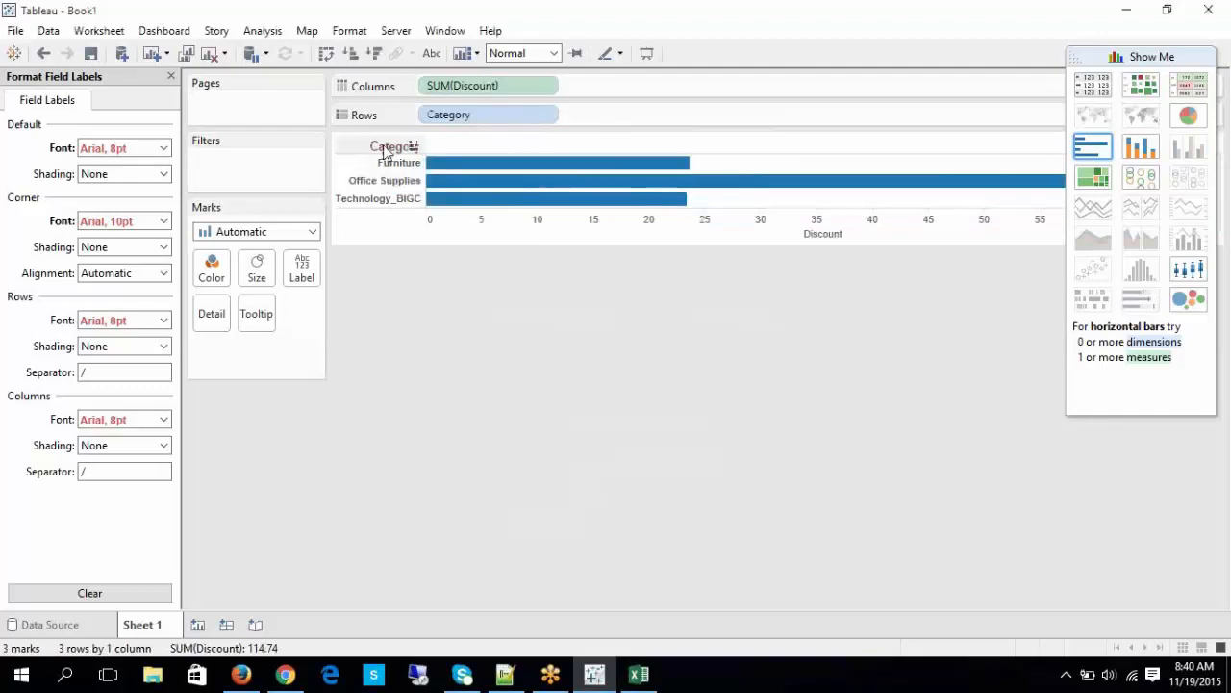
left_click(504, 232)
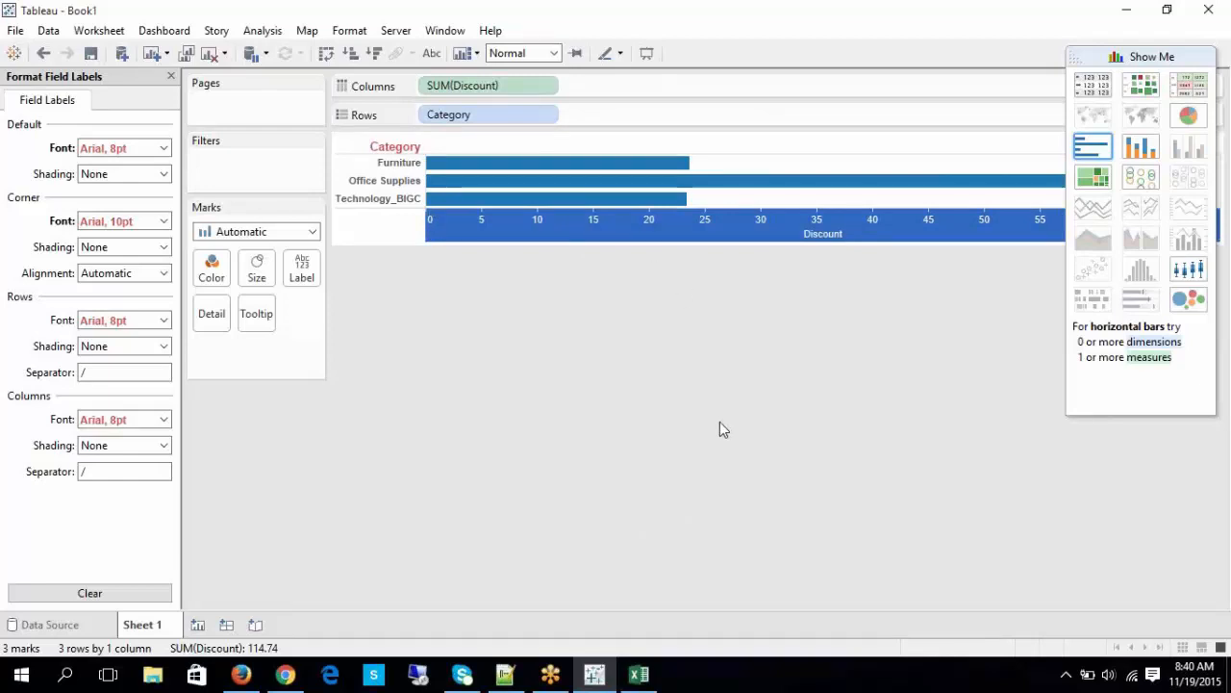
left_click(643, 390)
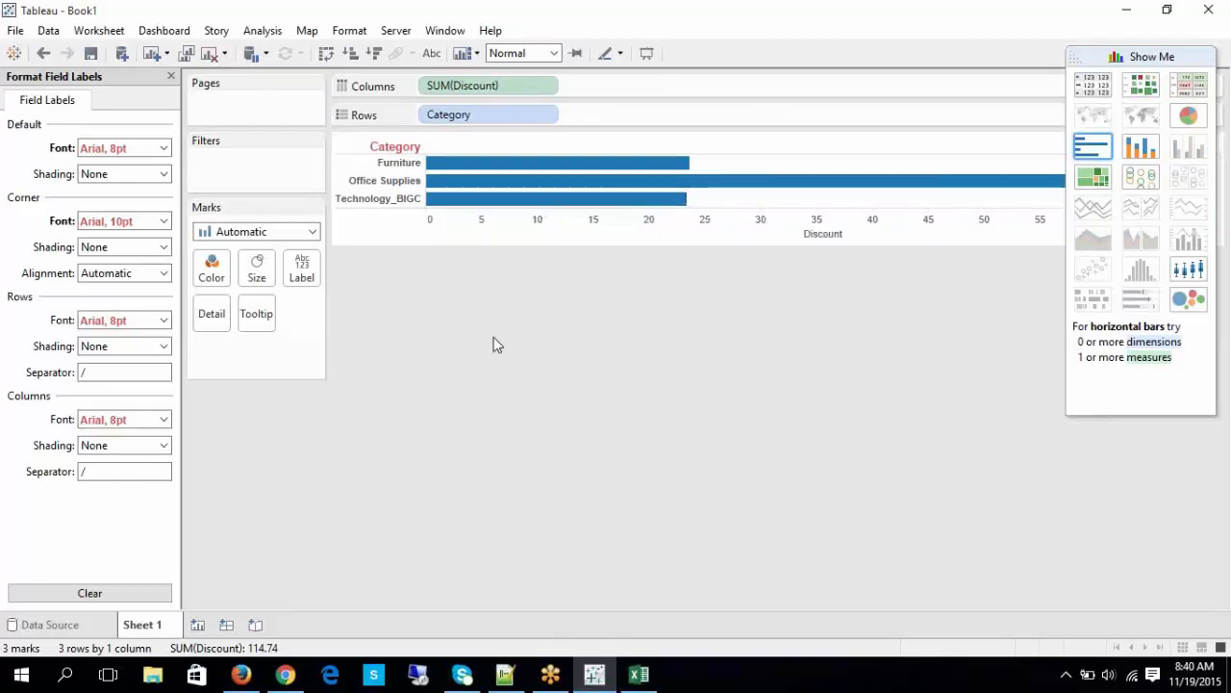
mouse_move(514, 192)
Step: Check the Pane or Blocks entry in the Excel notes, and select the Furniture row in Tableau with the field label formatting closed
left_click(639, 674)
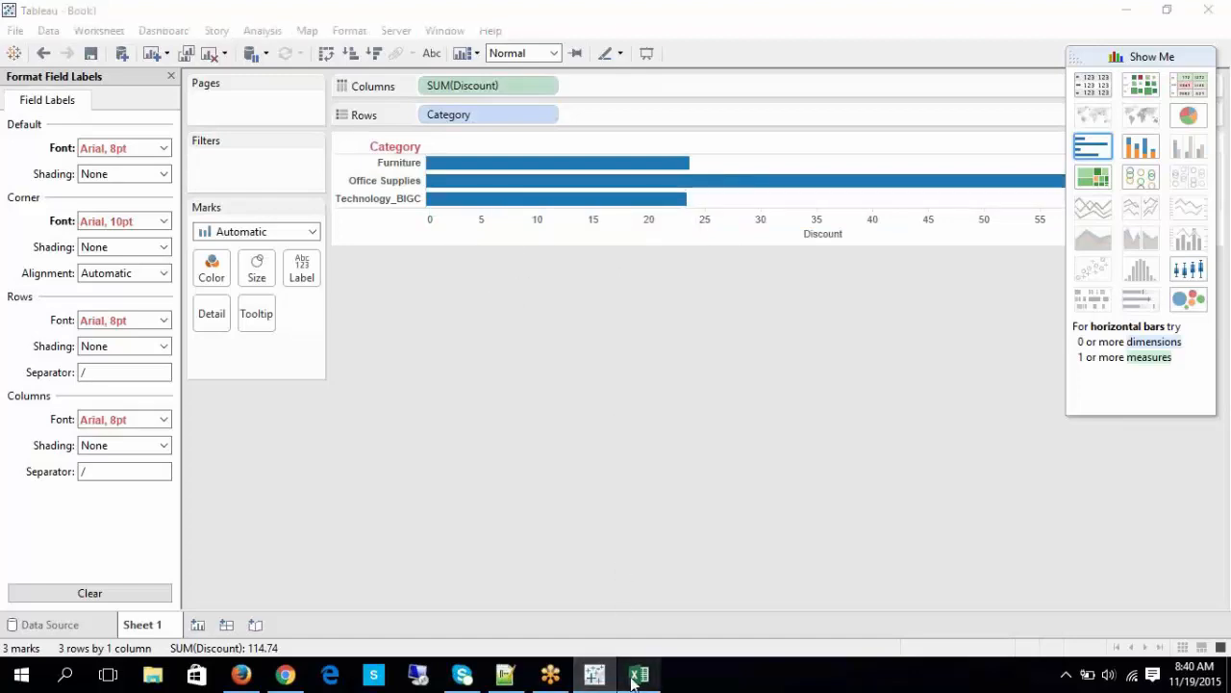
left_click(134, 420)
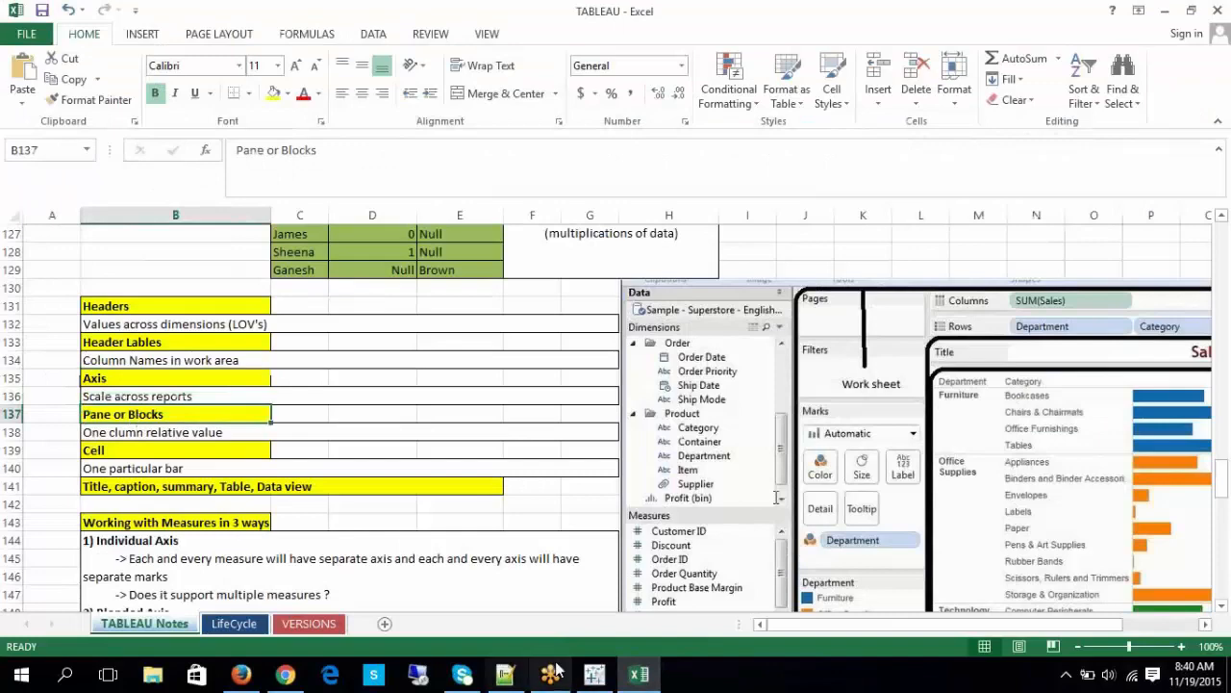
left_click(639, 677)
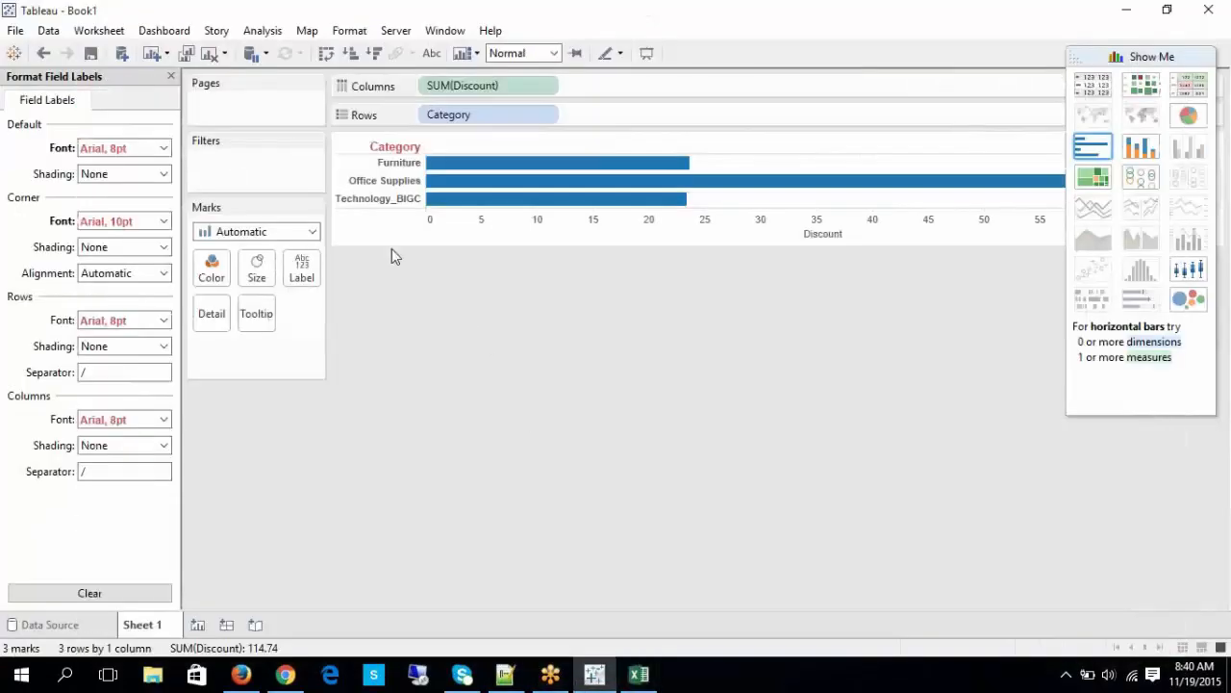
left_click(348, 164)
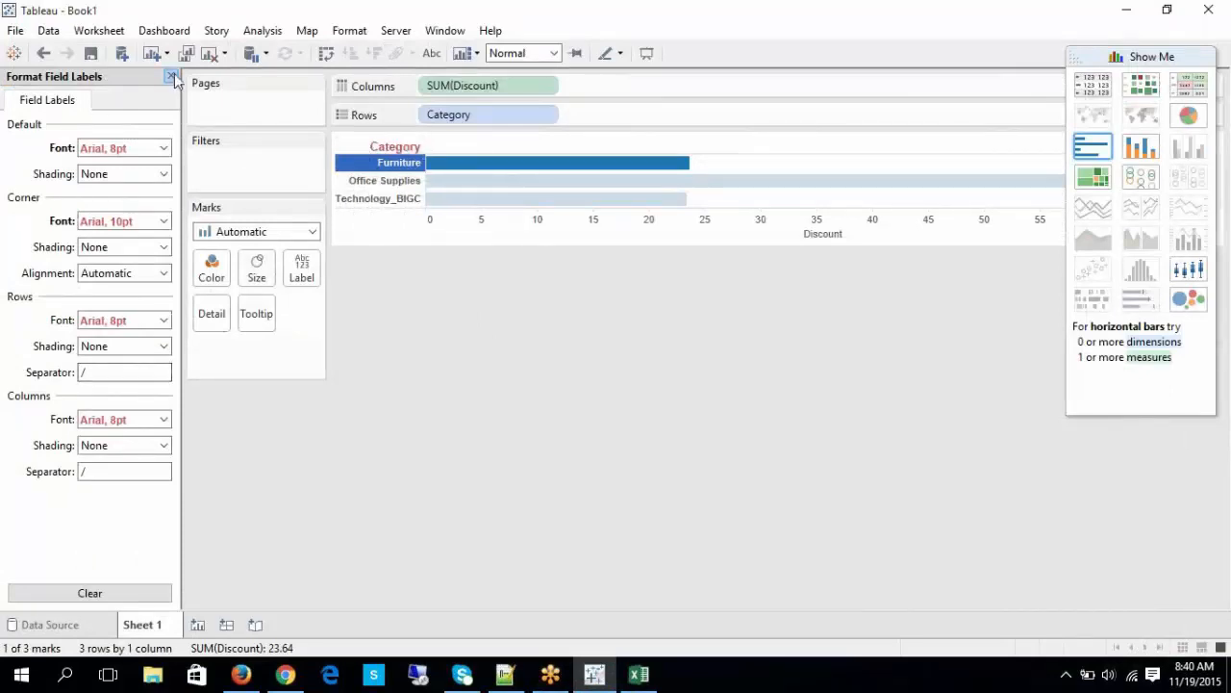
left_click(171, 76)
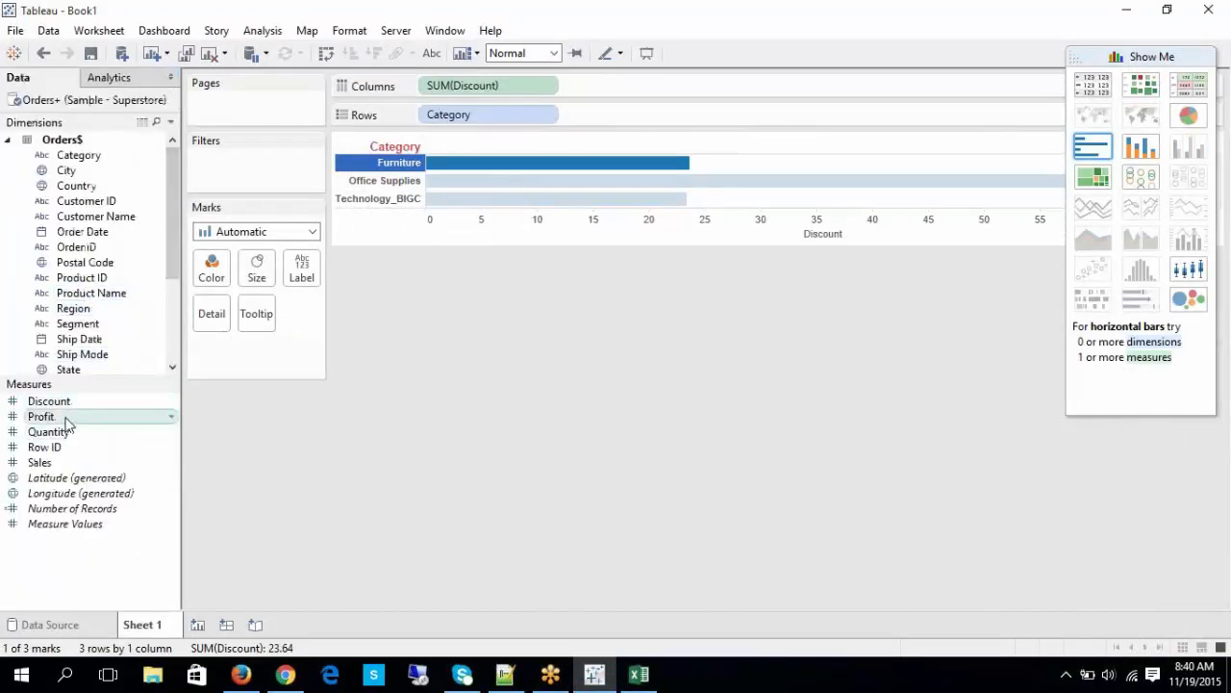
Step: Add Profit beside Discount on Columns, and swap rows and columns to inspect the Discount and Profit panes
left_click_drag(68, 424, 629, 93)
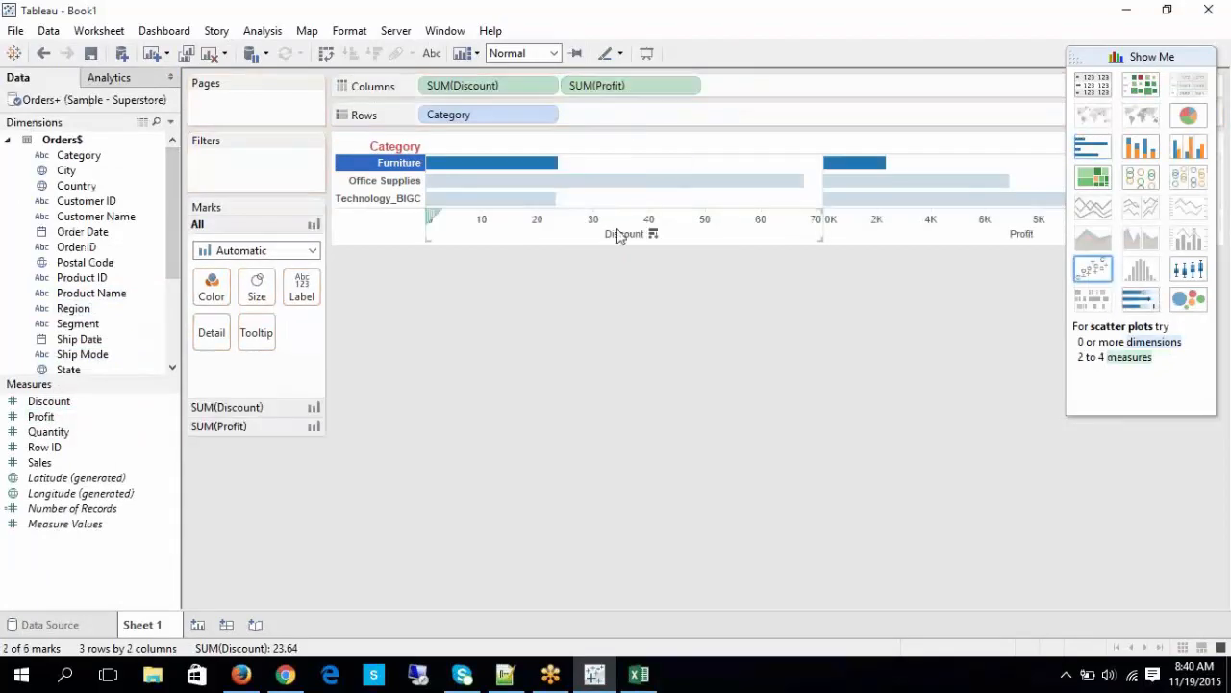
left_click(327, 54)
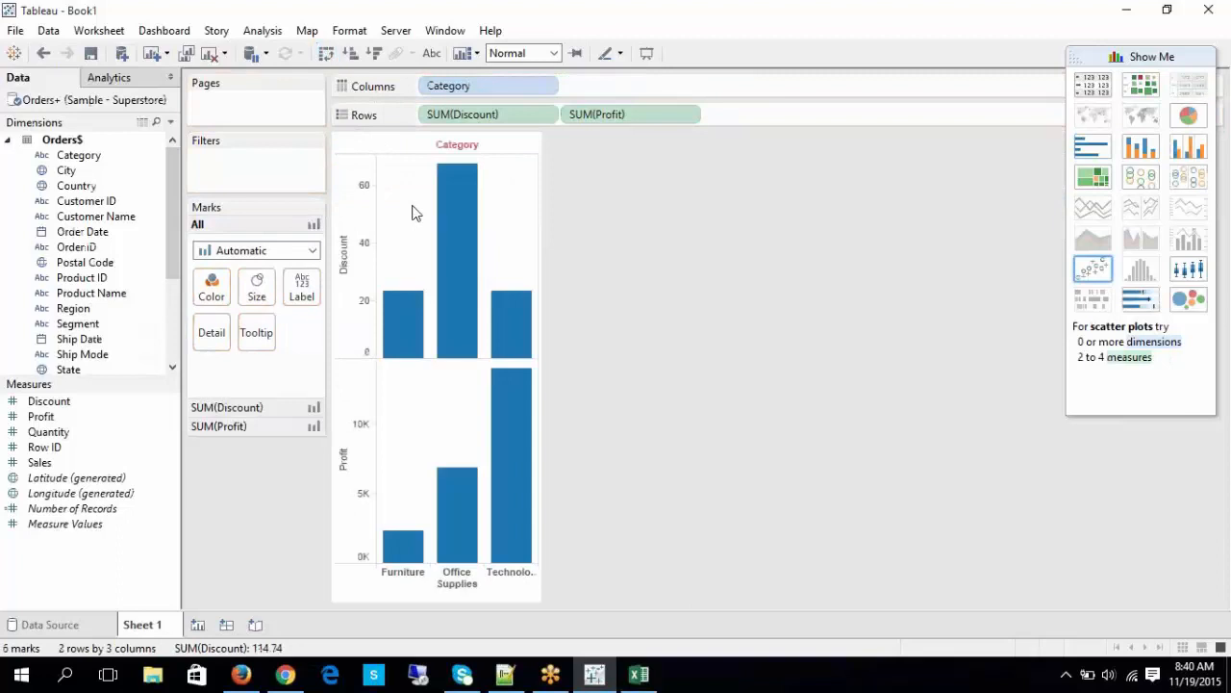
left_click(355, 207)
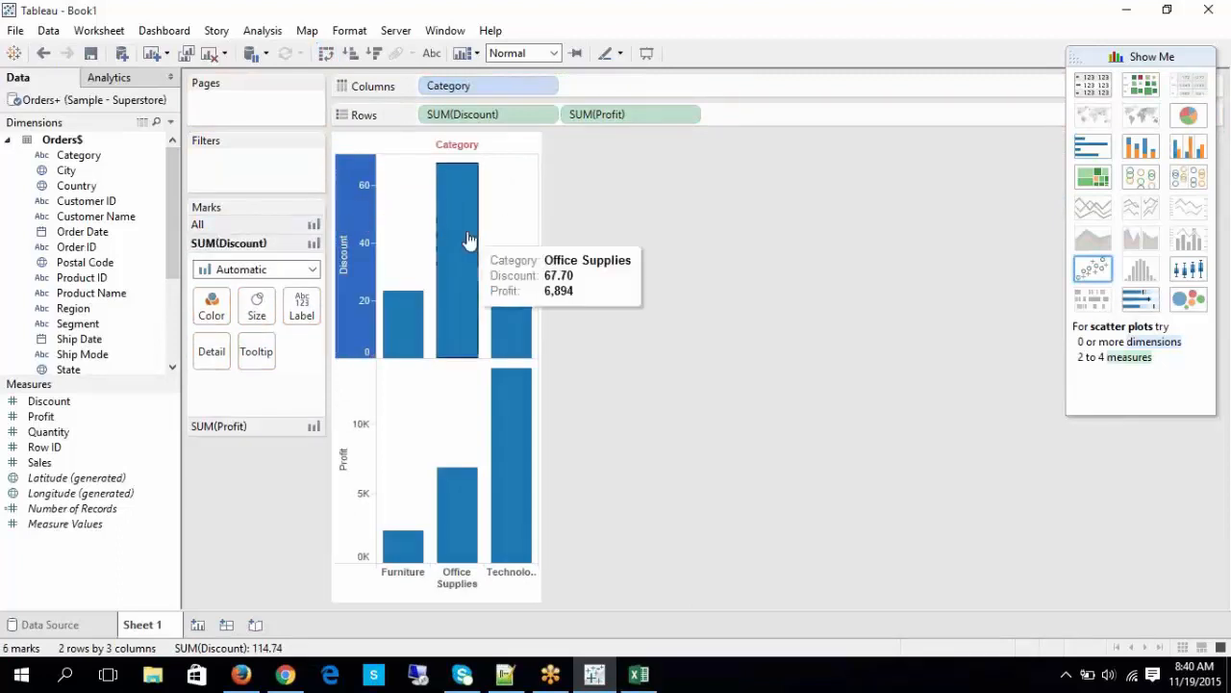
left_click(361, 388)
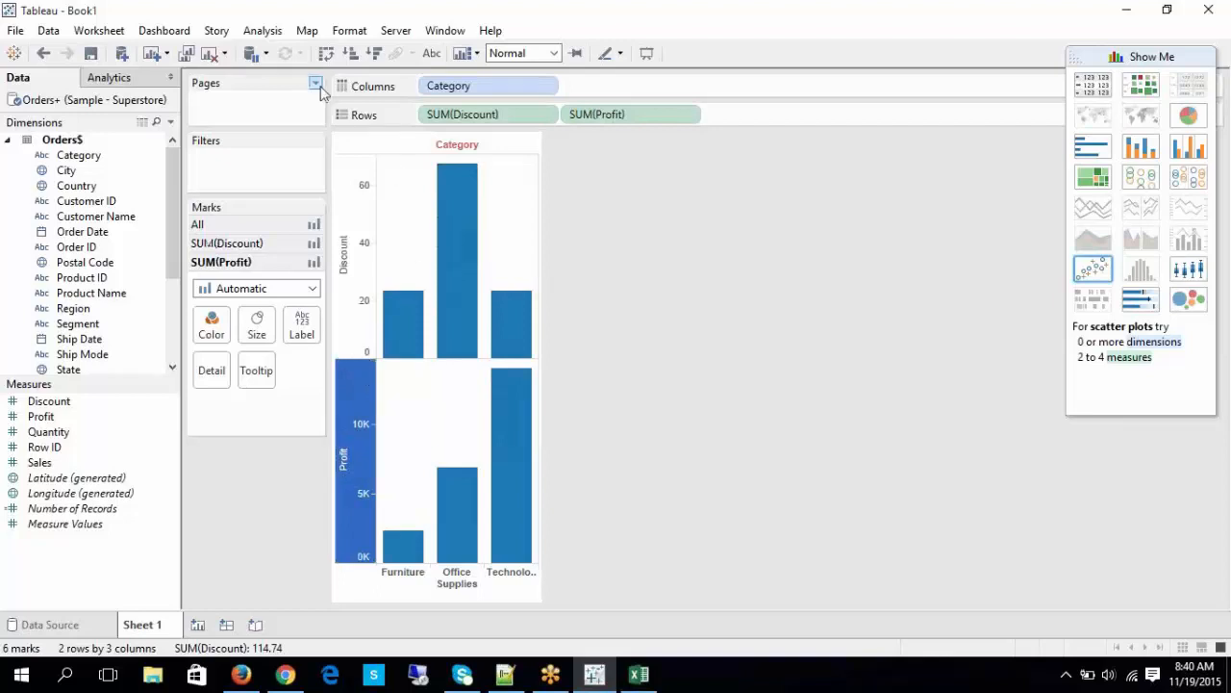
Step: Swap the rows and columns back, inspect the Furniture header across both panes, and clear the selection
left_click(327, 54)
left_click(361, 162)
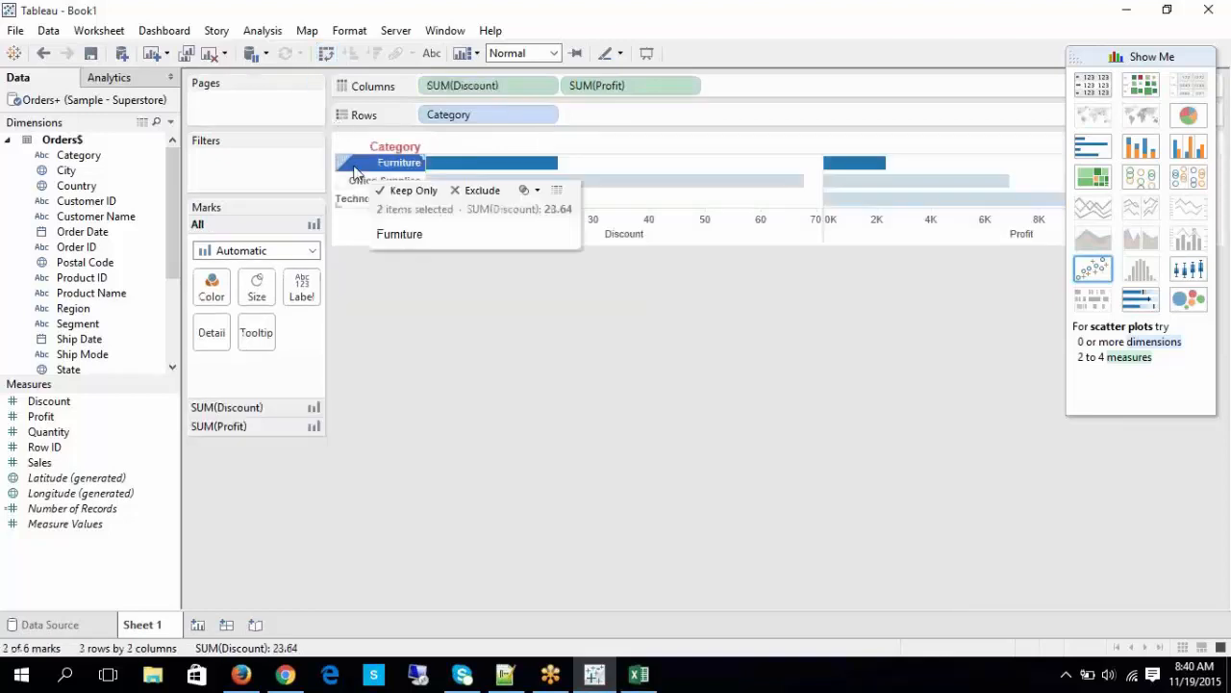
left_click(969, 166)
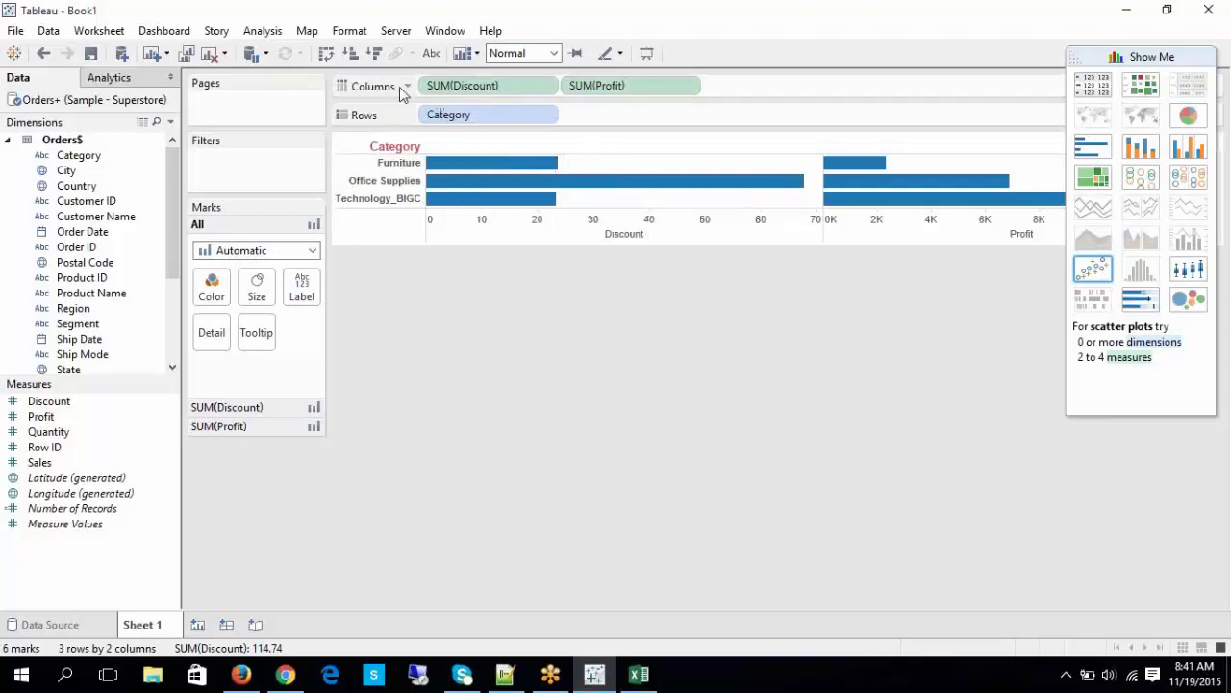
Step: Swap rows and columns again, and select the Discount and Profit axes in turn to compare their panes
left_click(327, 53)
left_click(357, 302)
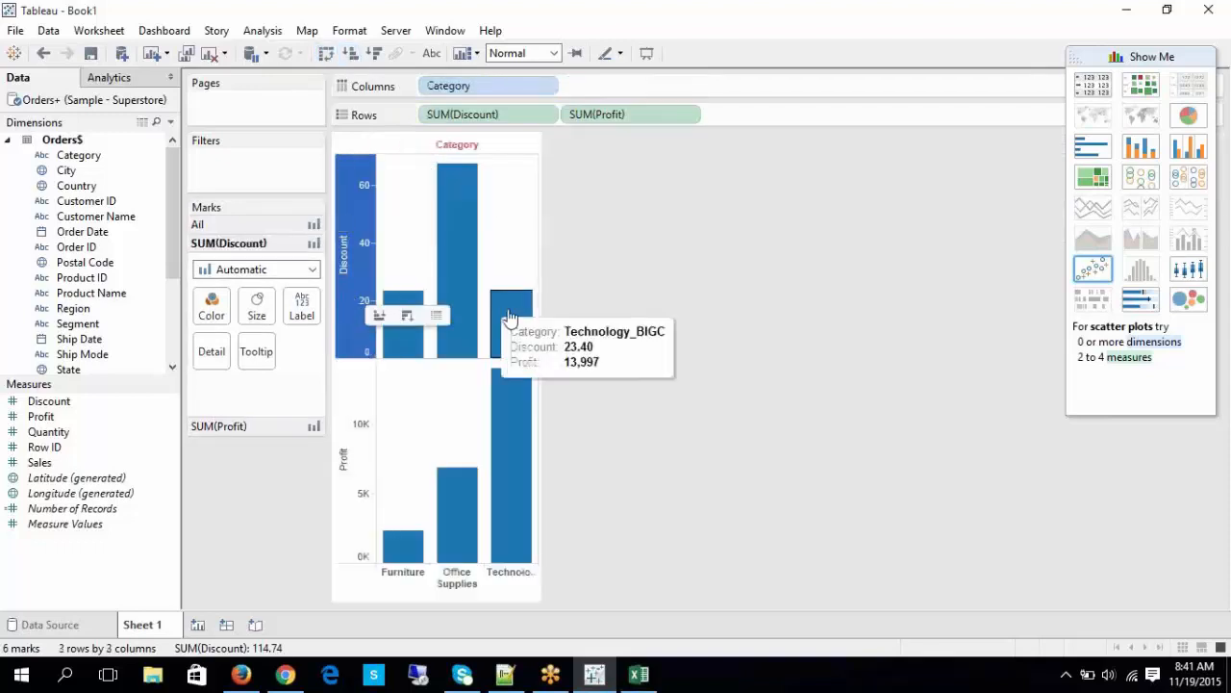
left_click(352, 387)
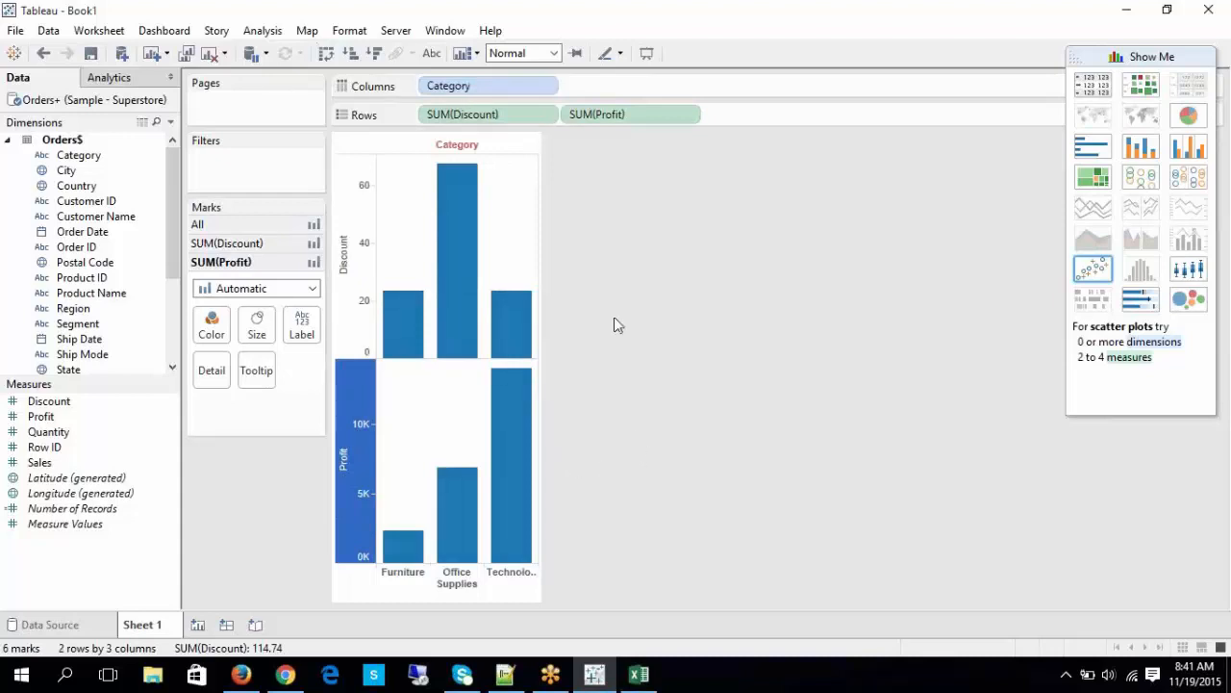
Step: Return the chart to horizontal bars and remove Profit from Columns
left_click(325, 52)
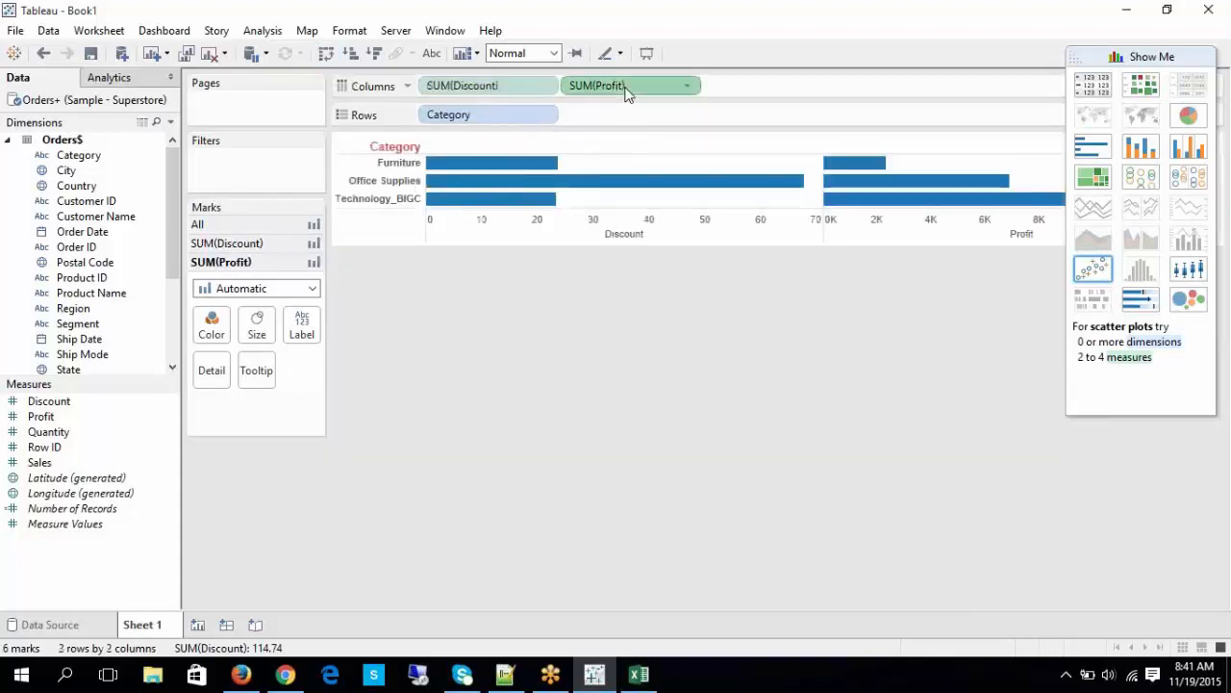
key("Delete")
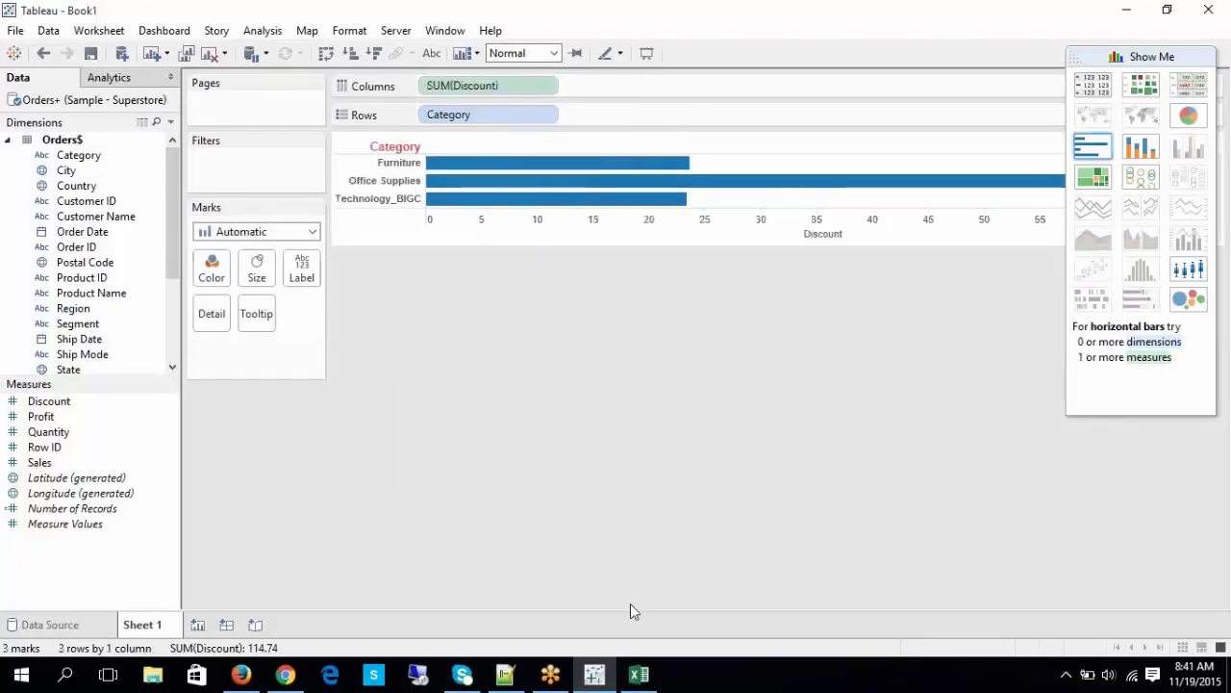
Step: Review the entries in the Excel notes, and examine the Furniture, Office Supplies and Technology_BIGC bars individually in Tableau
left_click(643, 679)
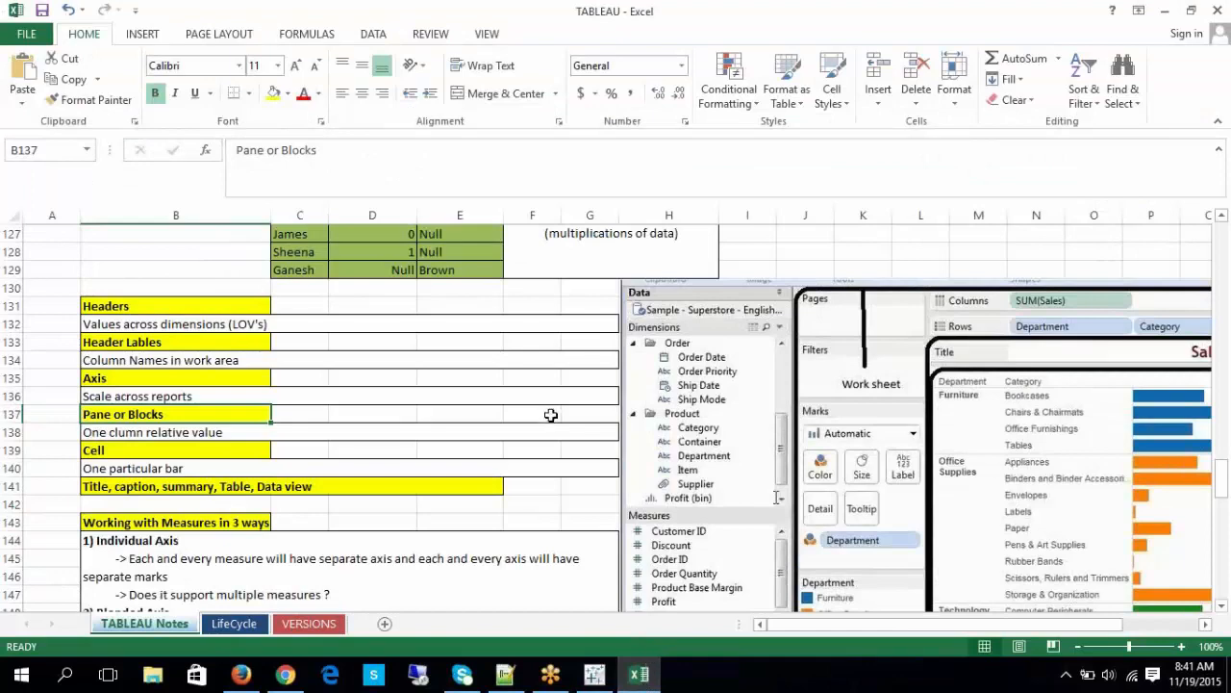
scroll(550, 418, "down", 1)
left_click(594, 673)
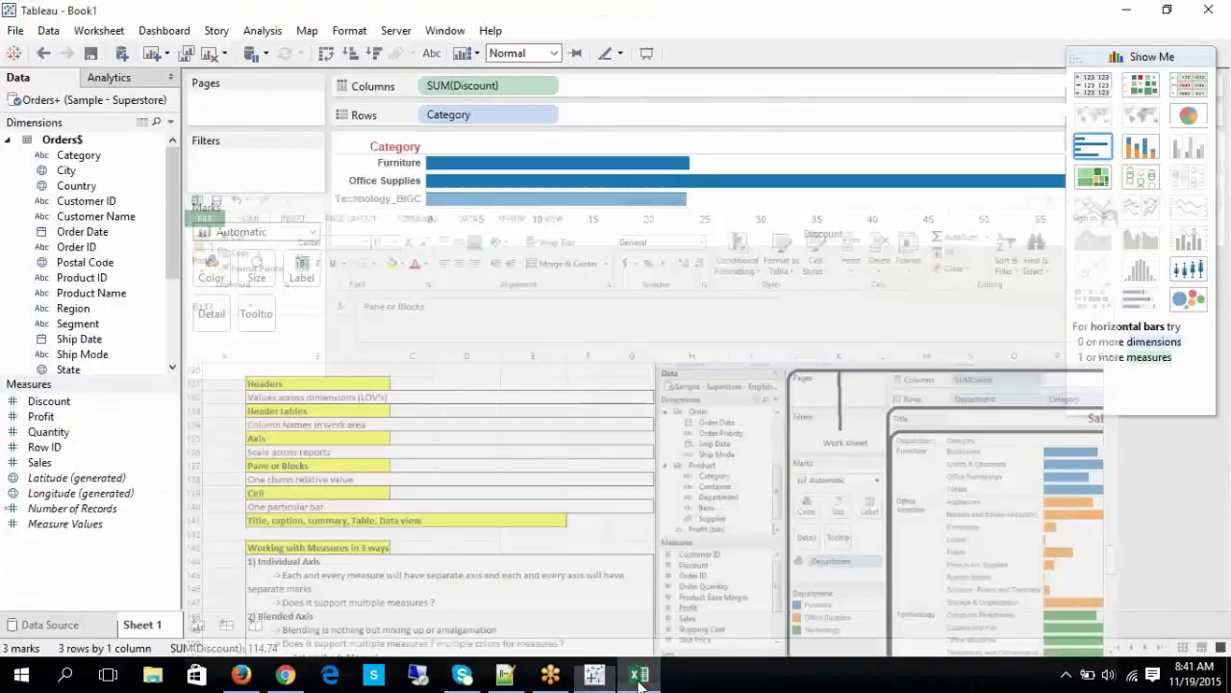
left_click(498, 171)
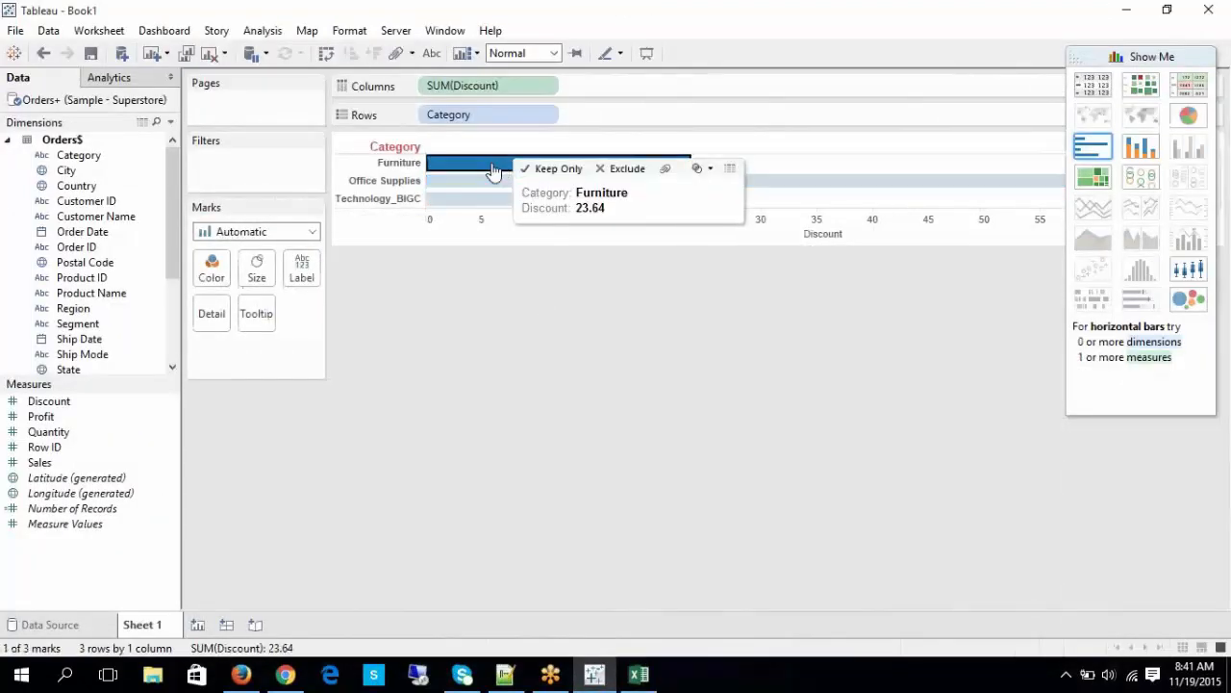
left_click(466, 181)
left_click(465, 198)
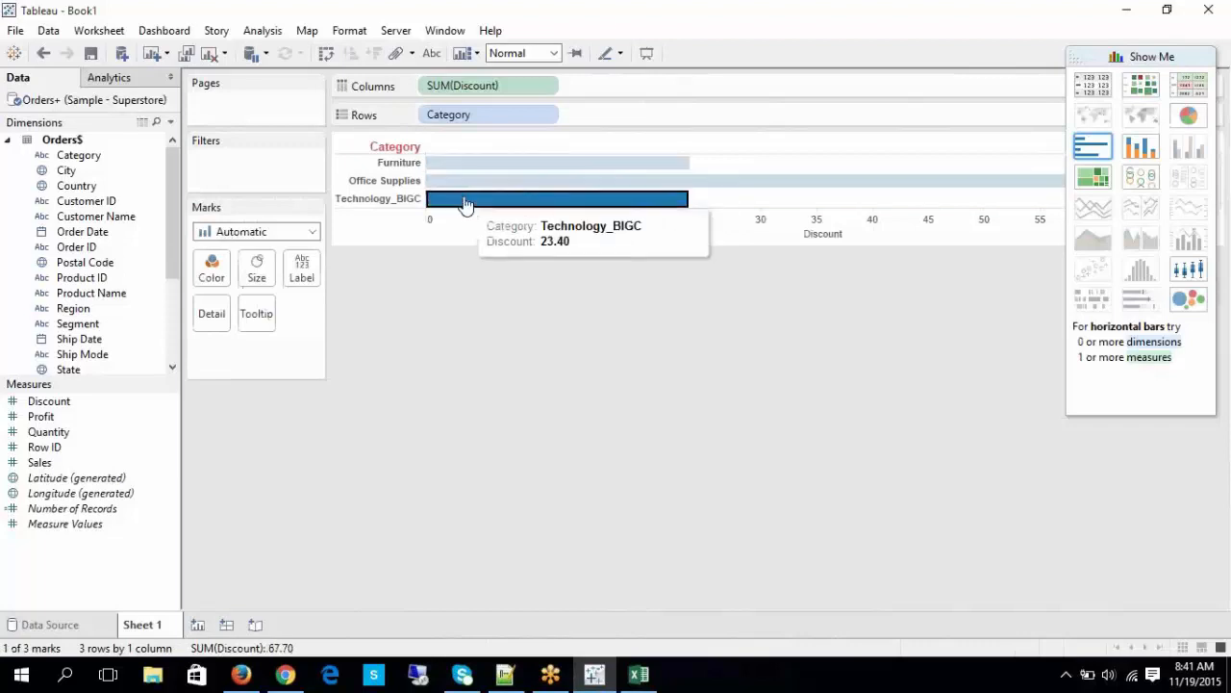
Step: Inspect the Office Supplies and Furniture bars in turn, and clear the selection
left_click(460, 180)
left_click(460, 163)
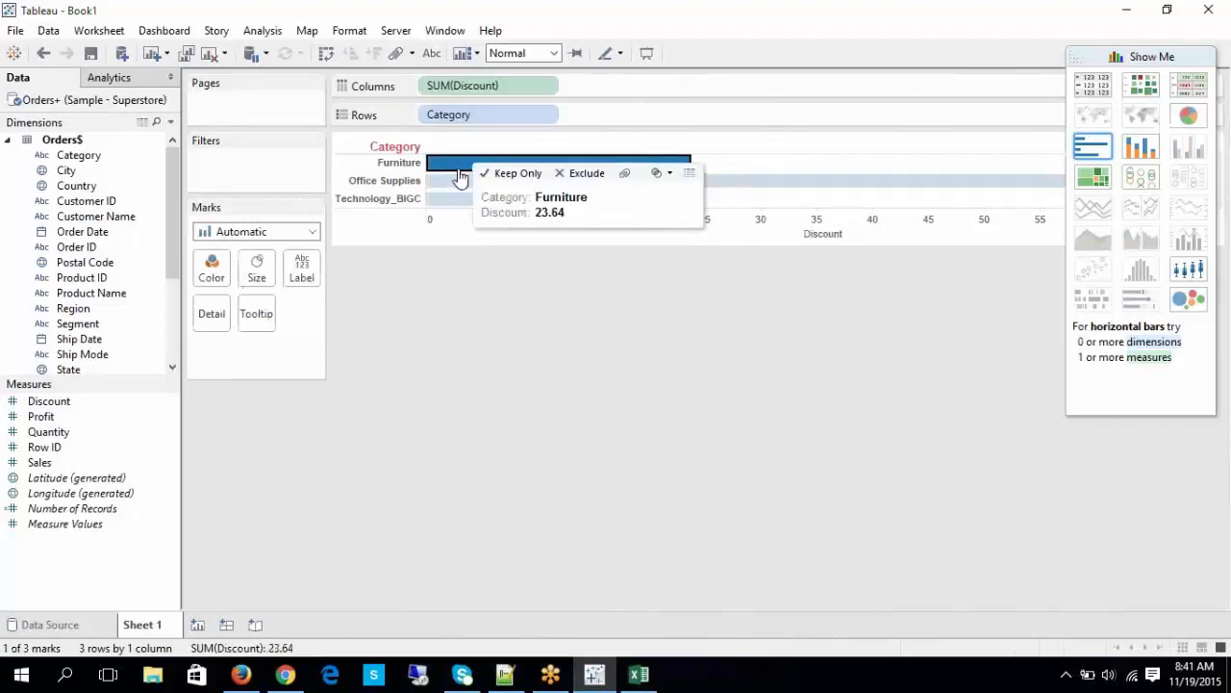
left_click(594, 383)
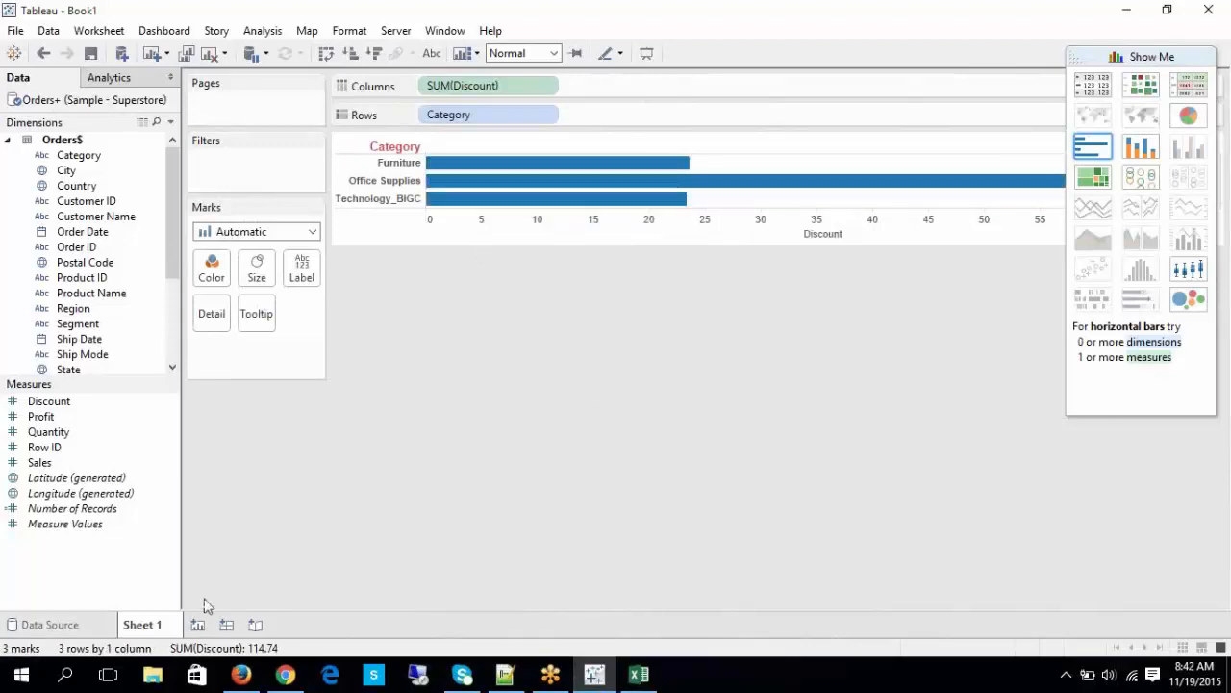
Step: Rename the worksheet Sheet 1 as CHANNEL Report
right_click(164, 631)
left_click(242, 451)
type("CHANN")
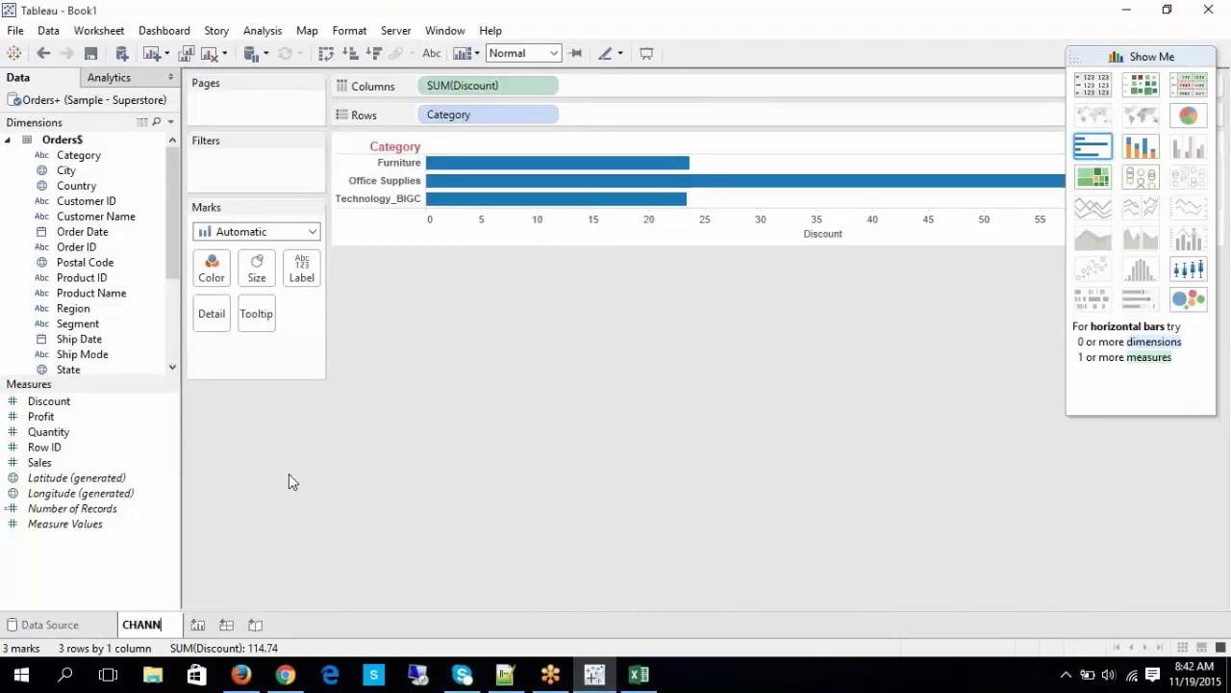
type("EL Report")
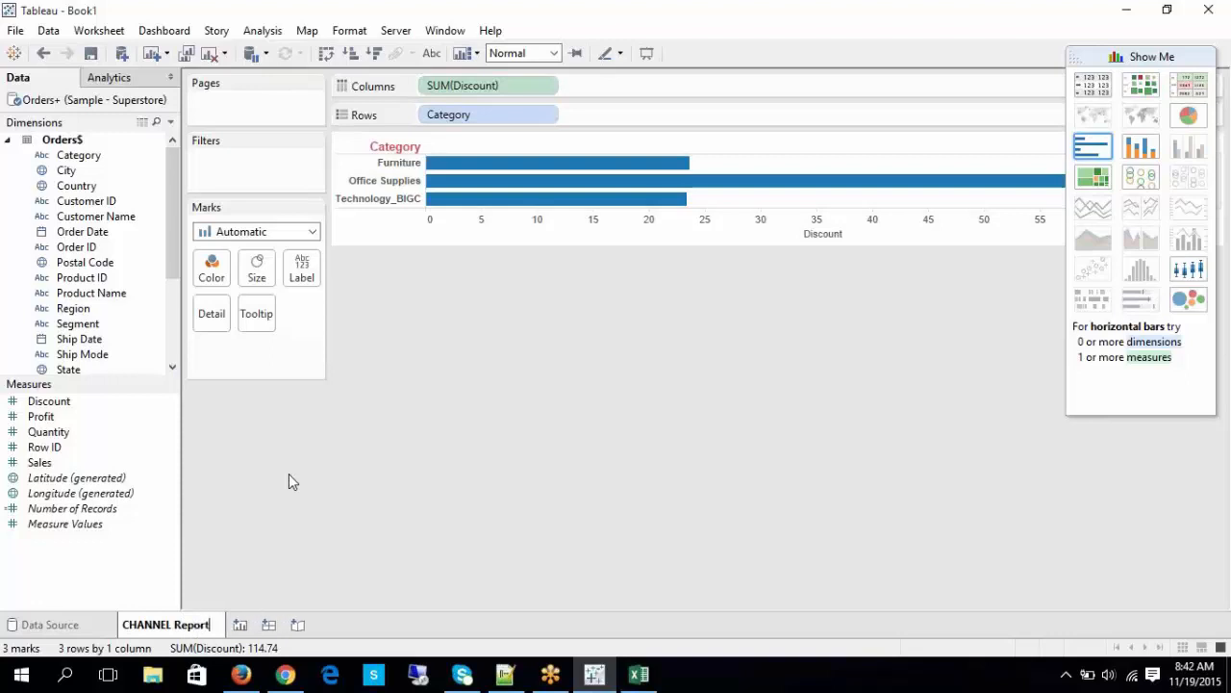
key("Return")
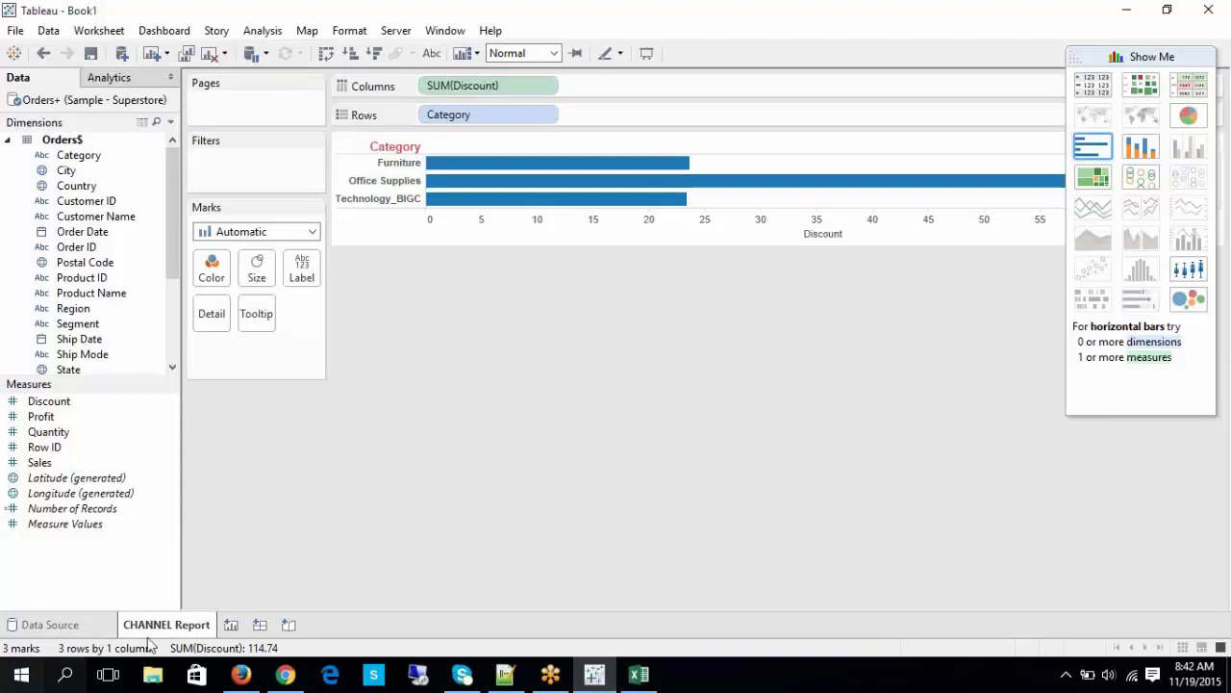
mouse_move(167, 631)
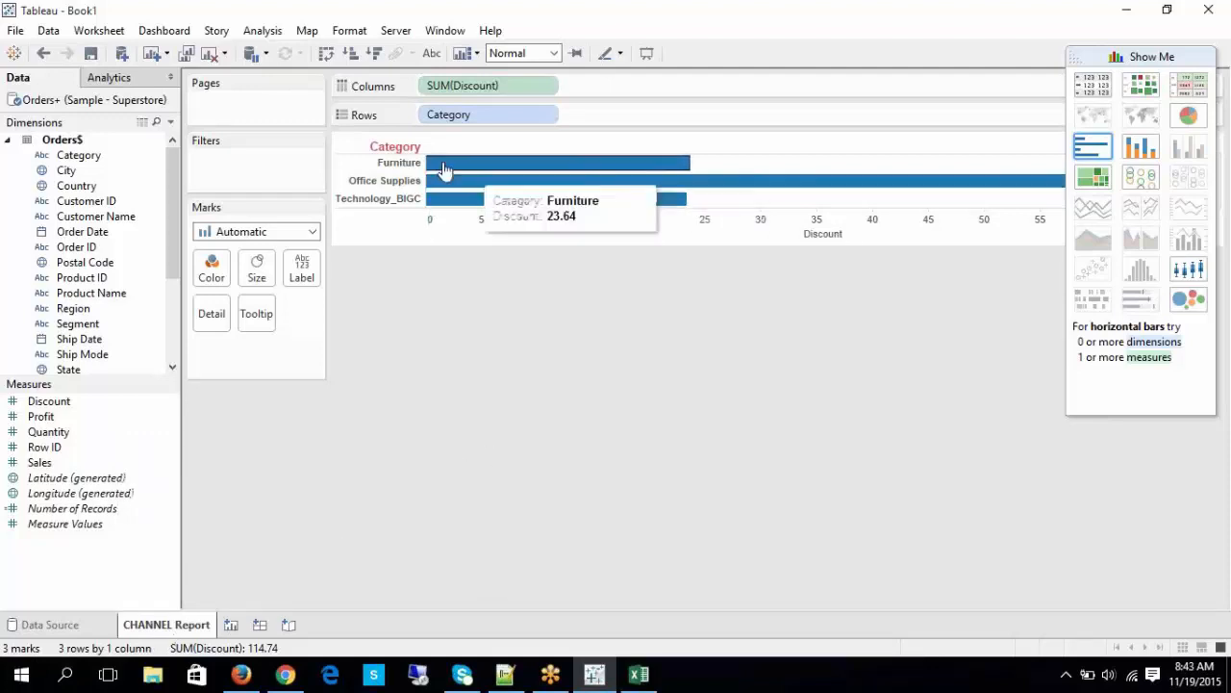
Step: Show the worksheet title above the chart, and hide it again
left_click(100, 31)
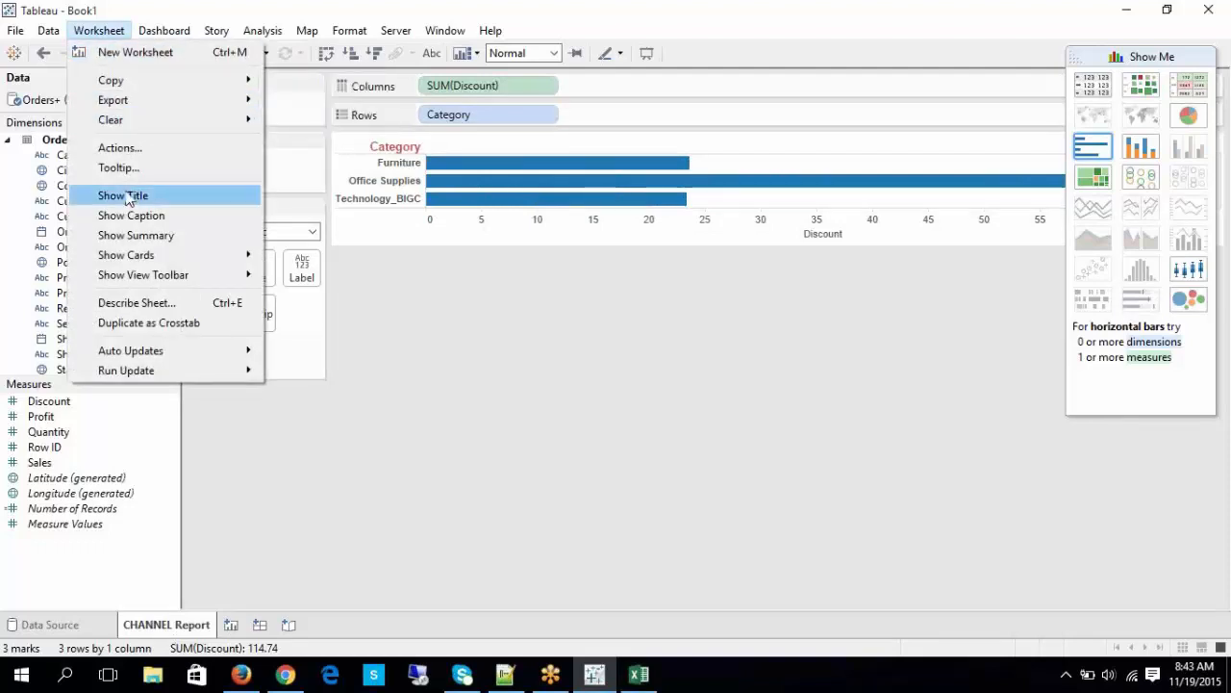
left_click(125, 198)
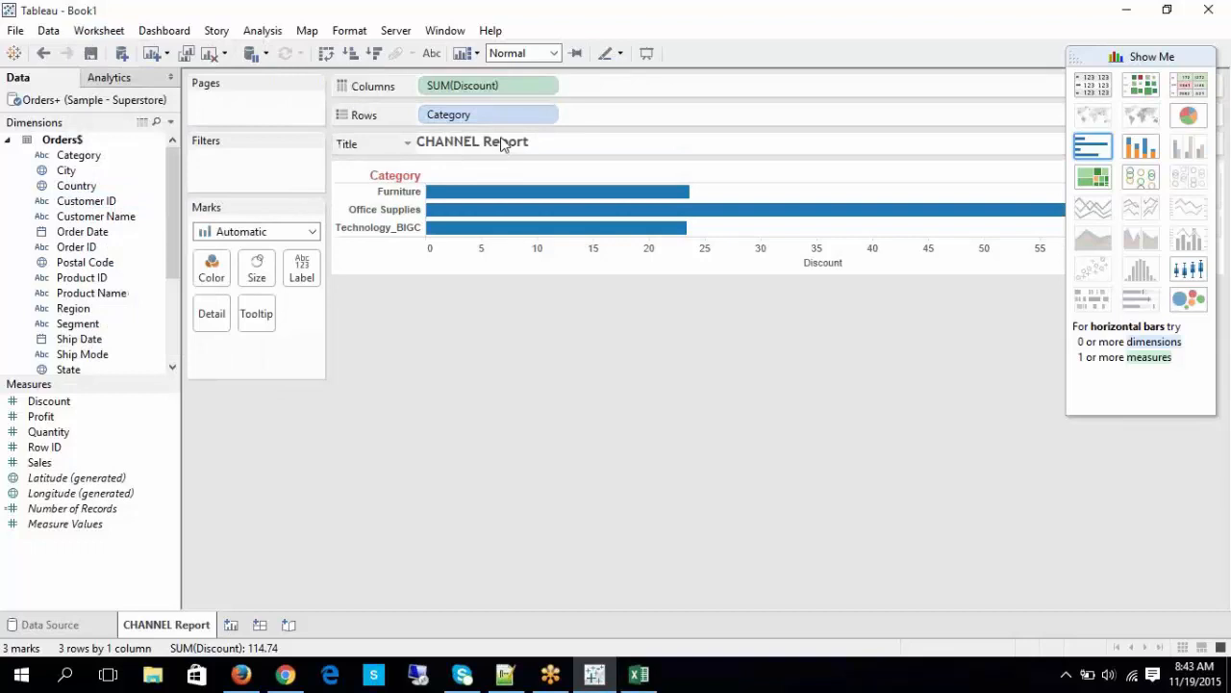
left_click(408, 143)
left_click(352, 264)
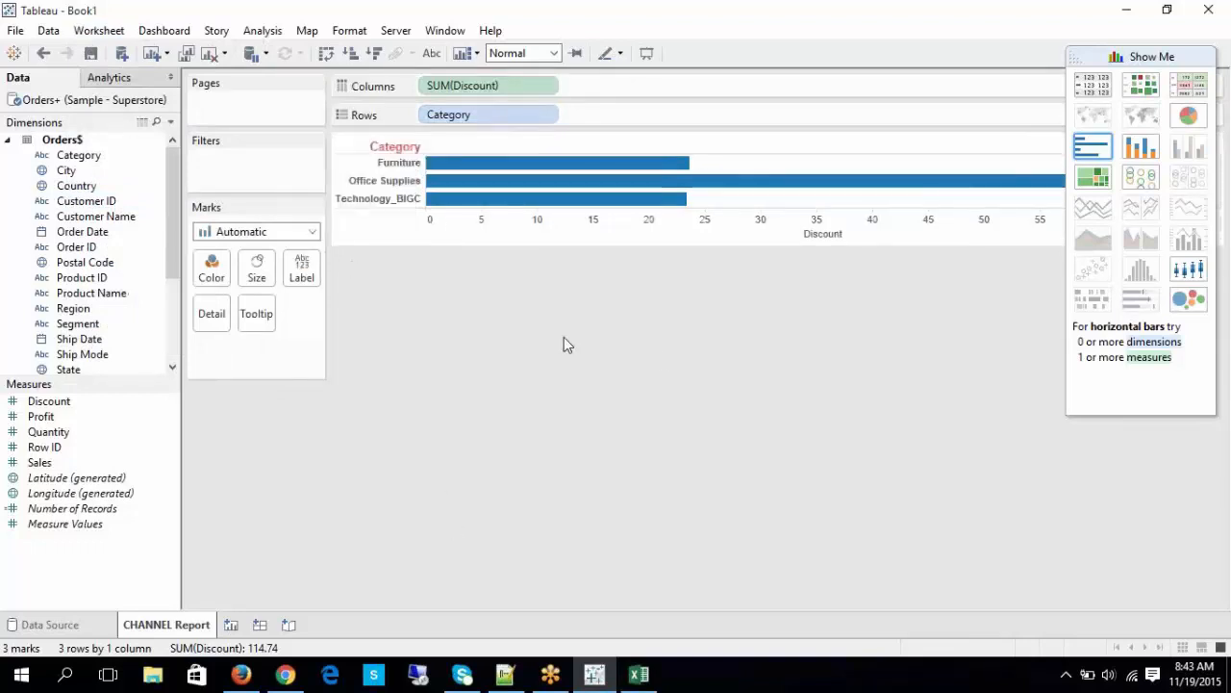
Step: Show the worksheet title above the chart, and center its text in the title editor
left_click(89, 32)
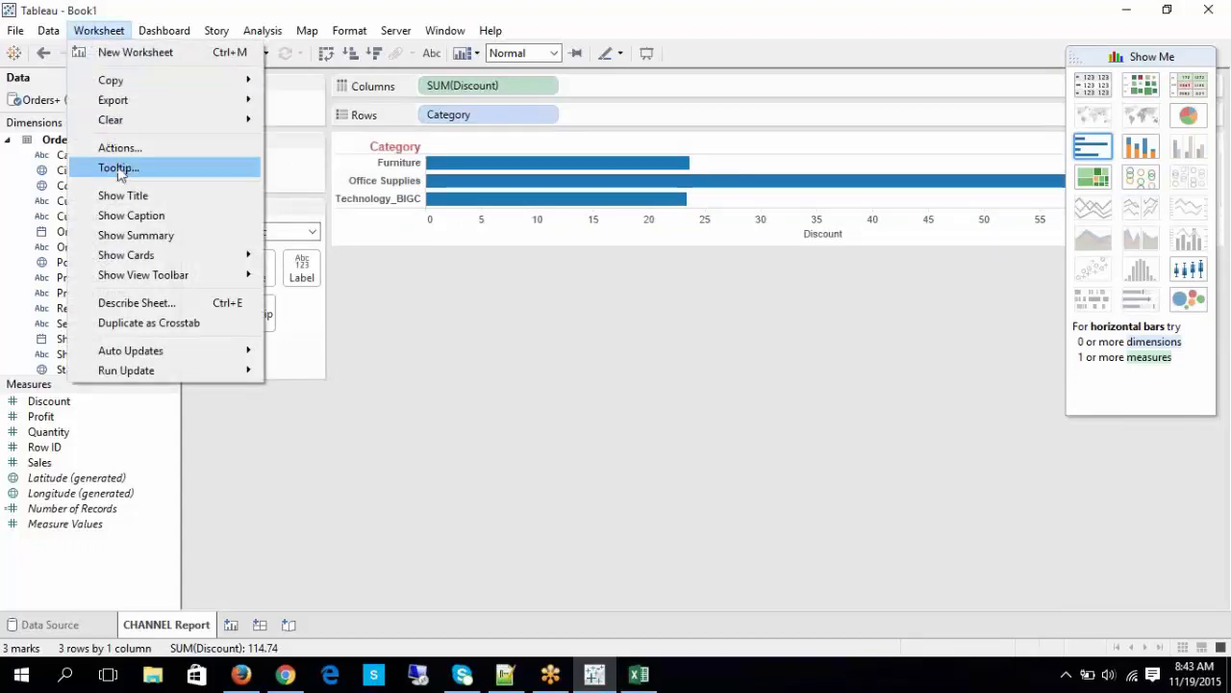
left_click(126, 195)
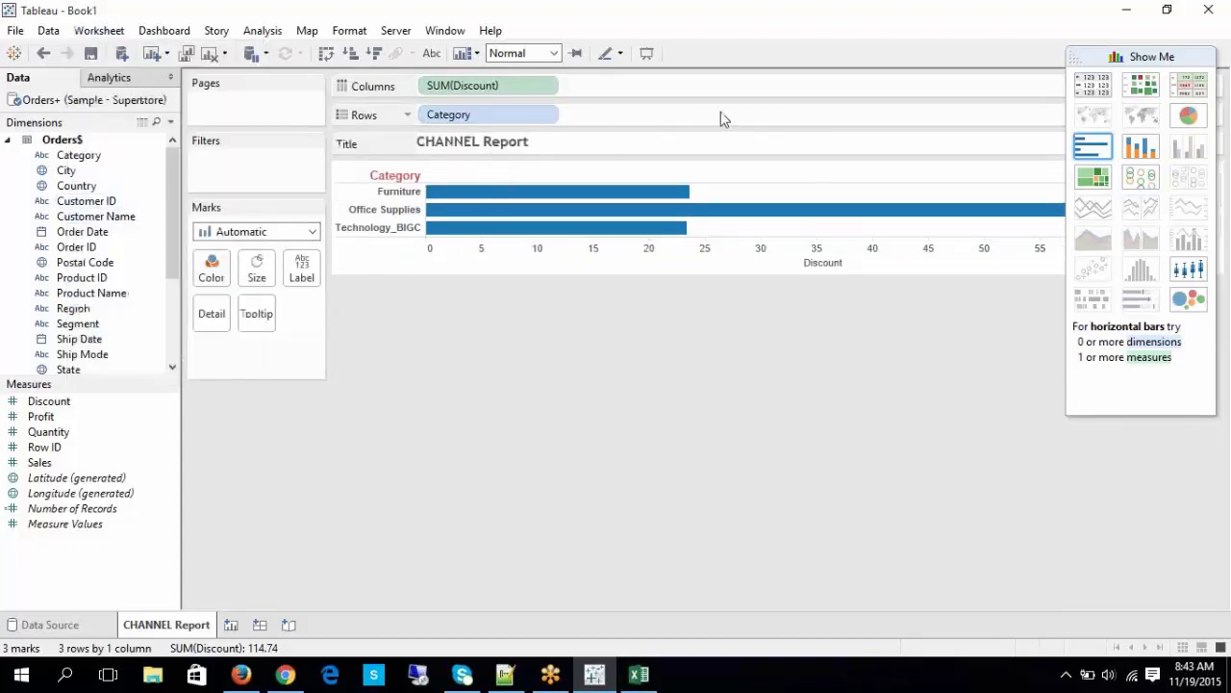
right_click(723, 154)
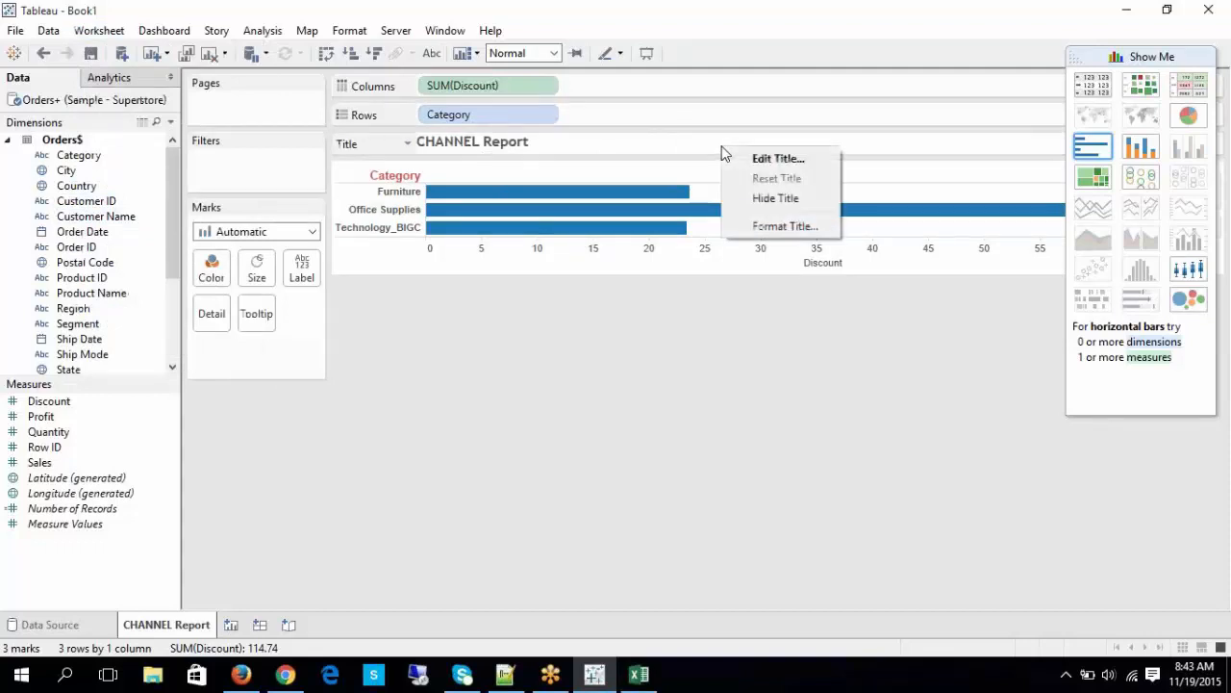
left_click(757, 160)
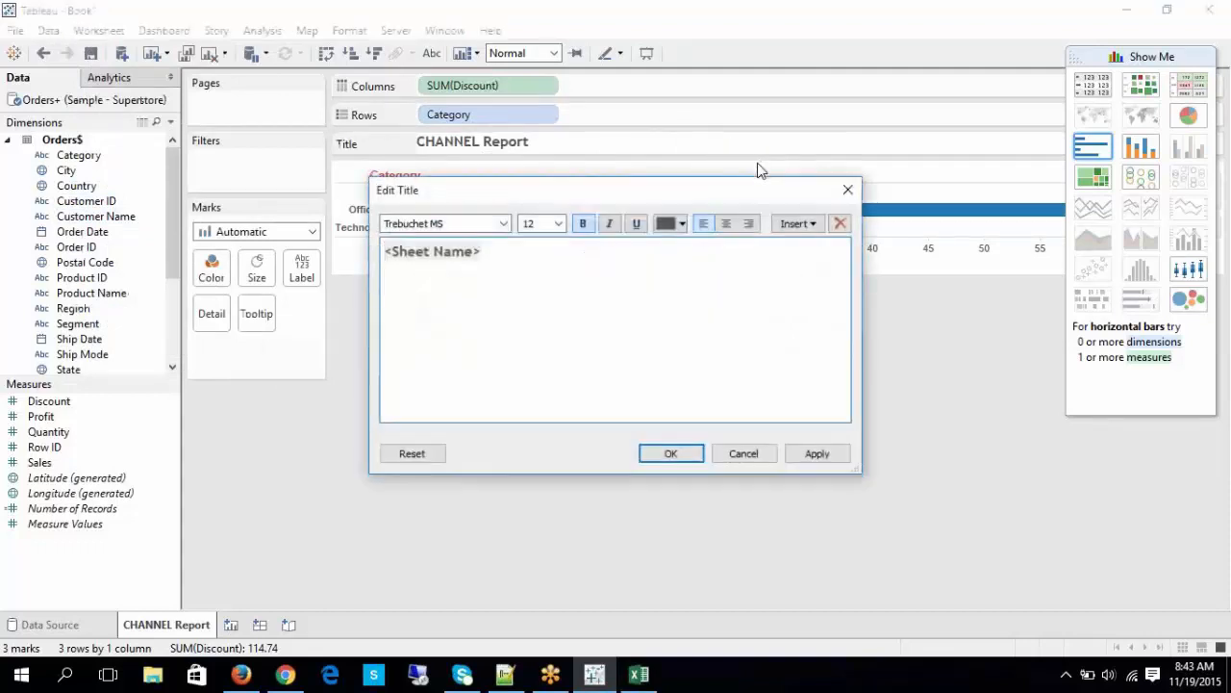
left_click(726, 223)
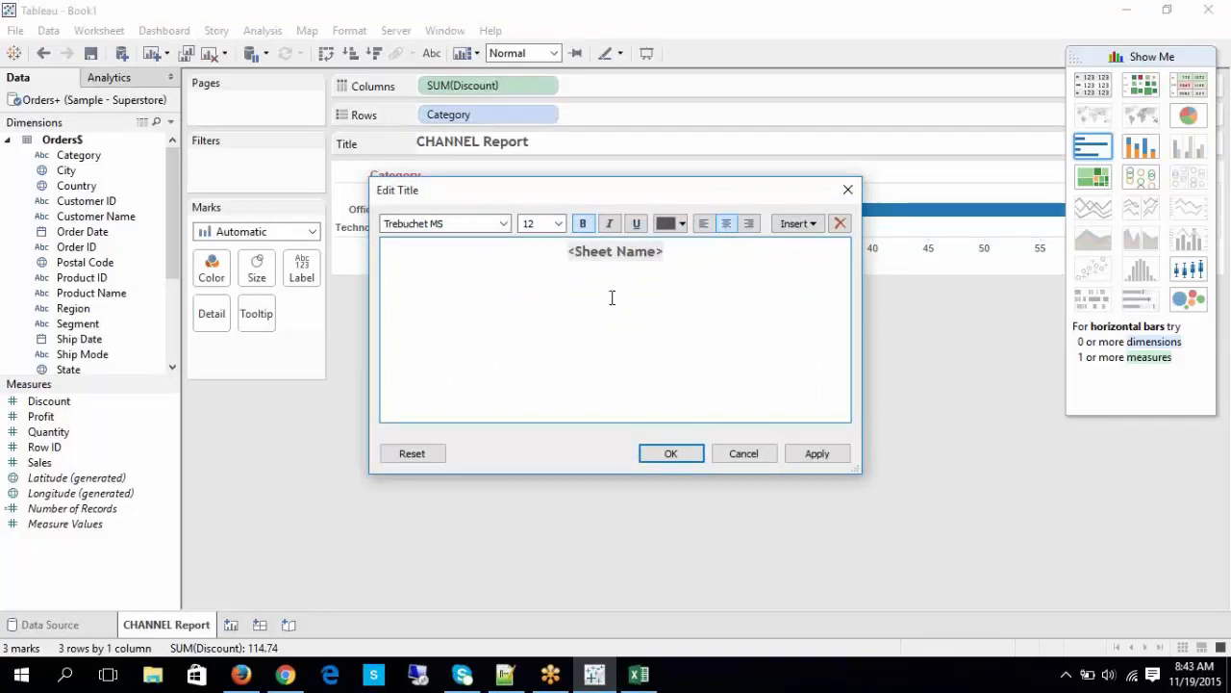
Step: Try red and italic formatting for the title text, and accept the title edits
left_click(682, 223)
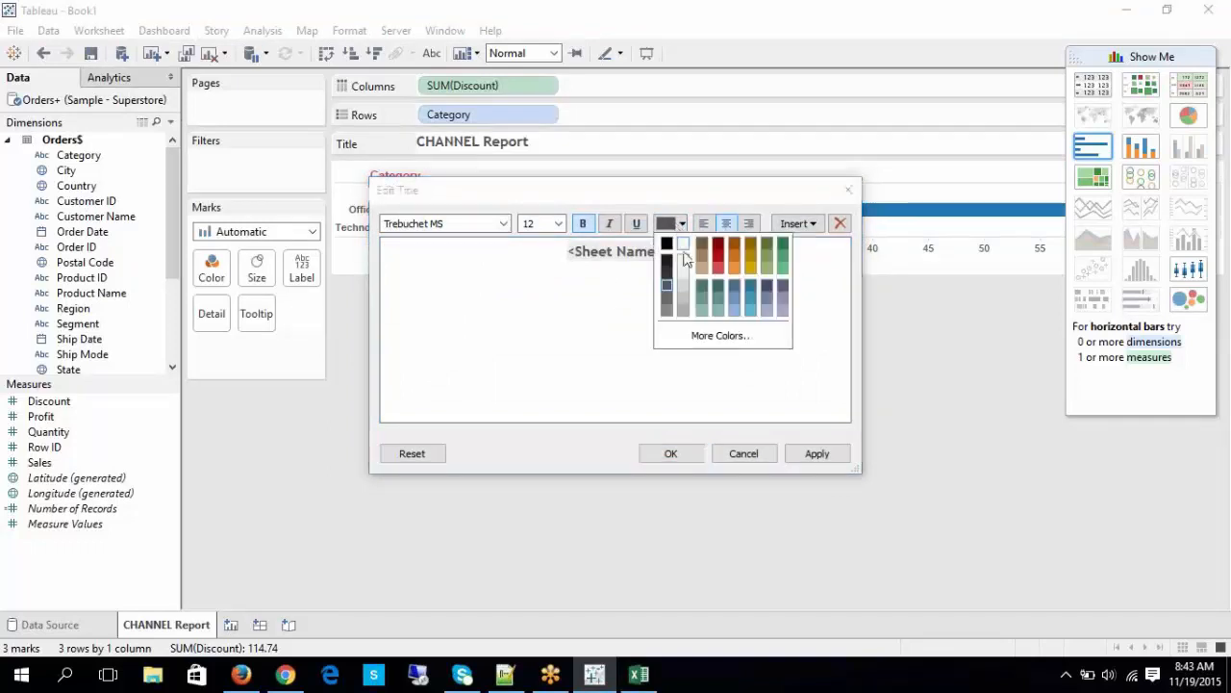
left_click(723, 265)
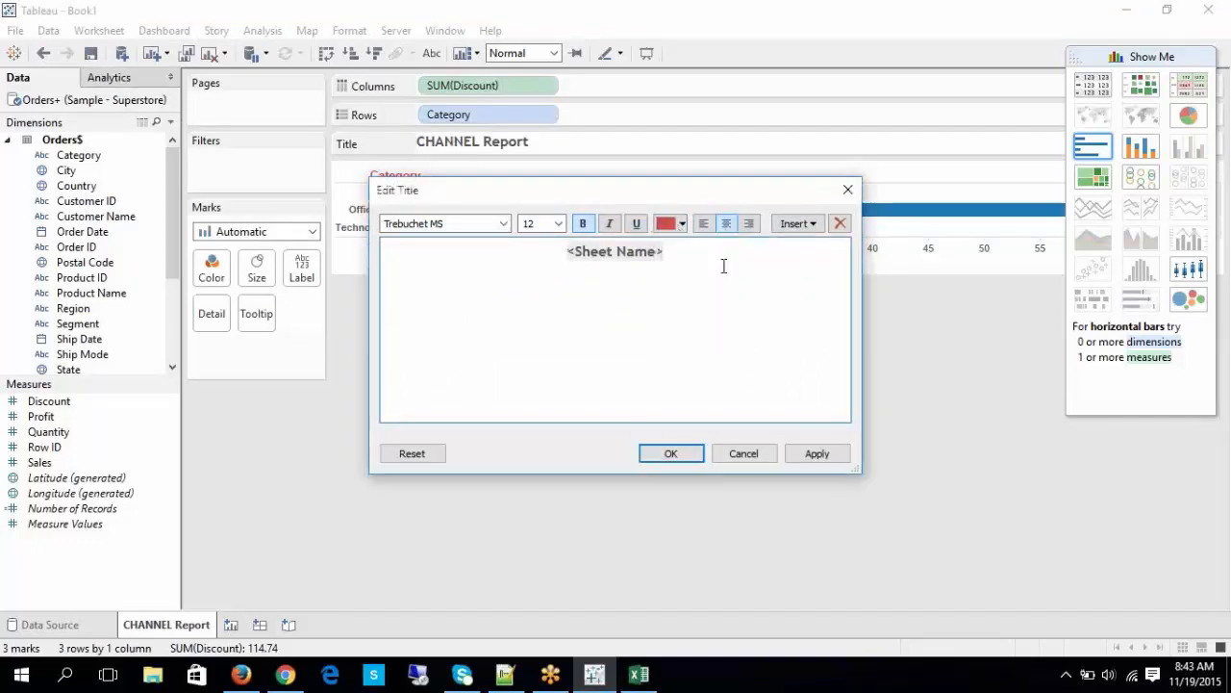
left_click(609, 244)
left_click(610, 226)
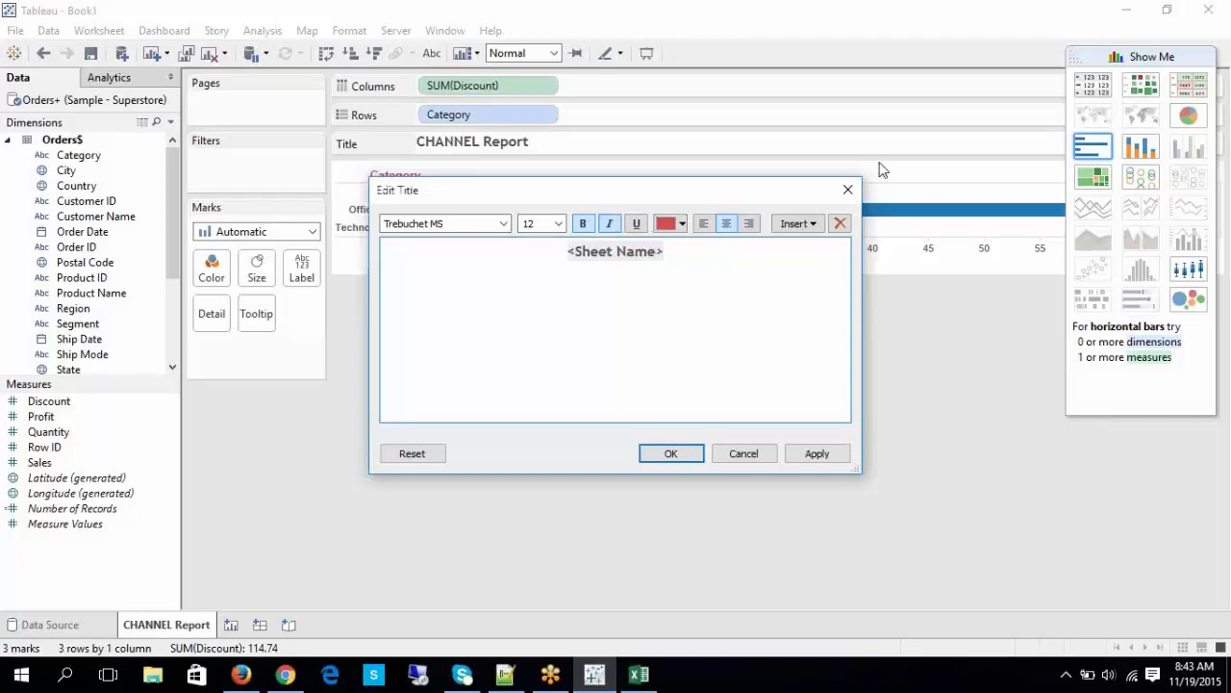
left_click(813, 227)
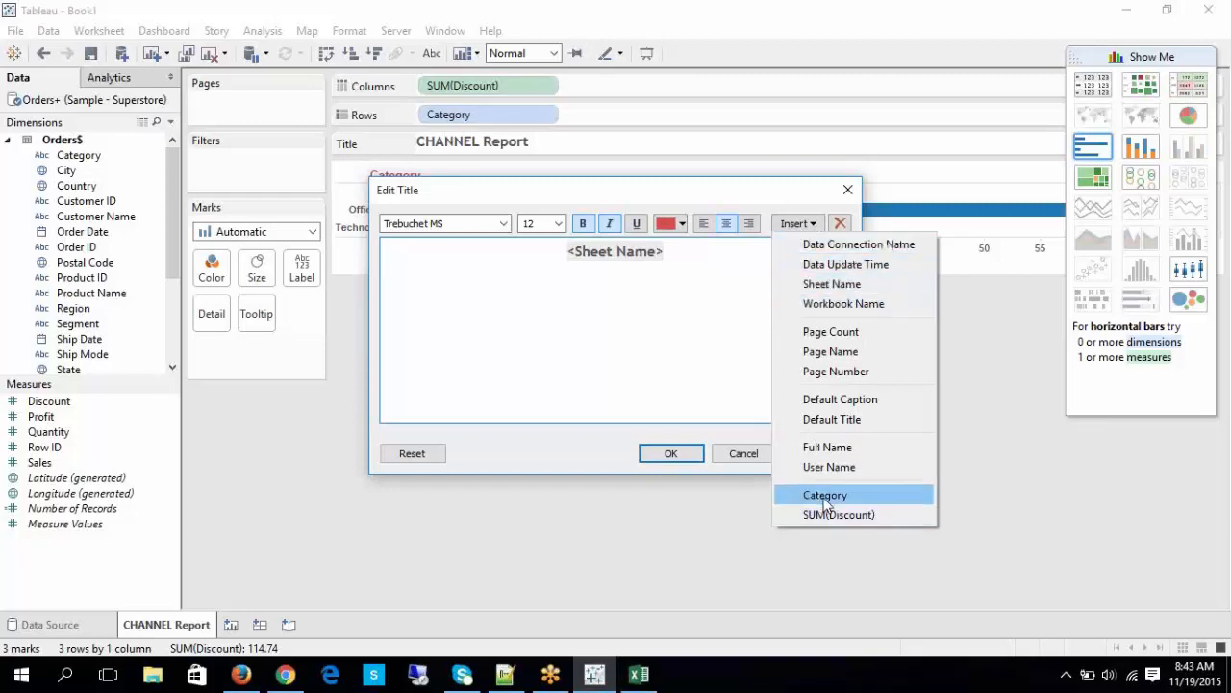
left_click(681, 361)
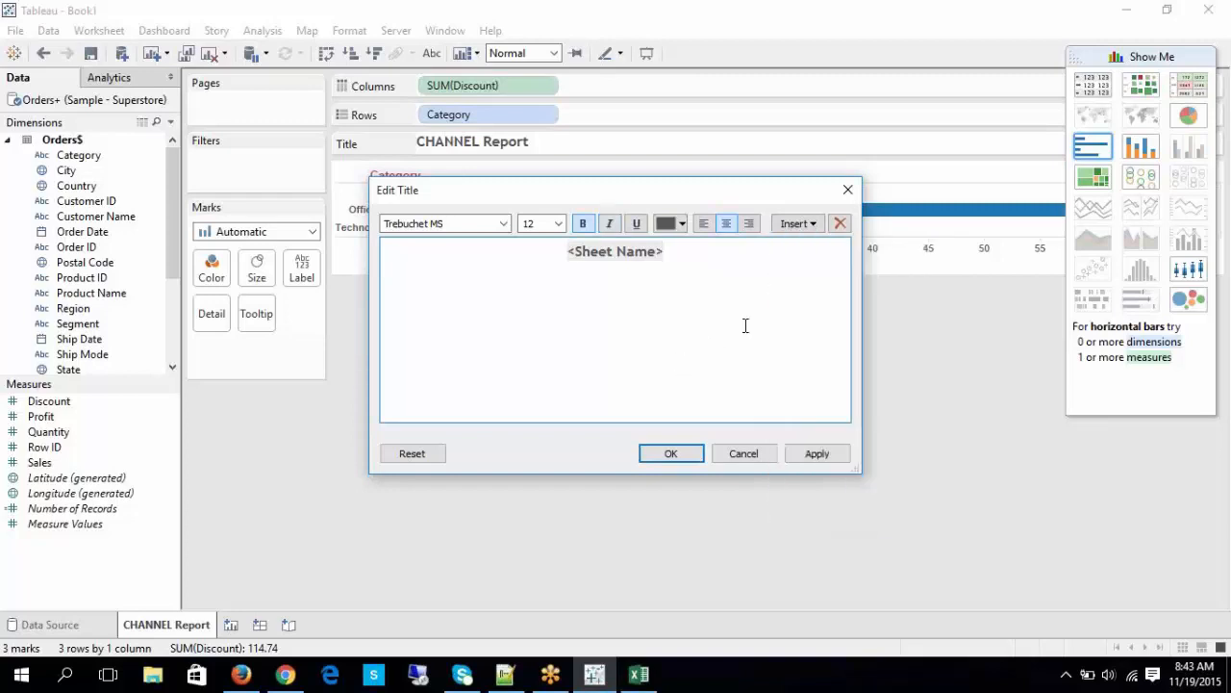
left_click(670, 452)
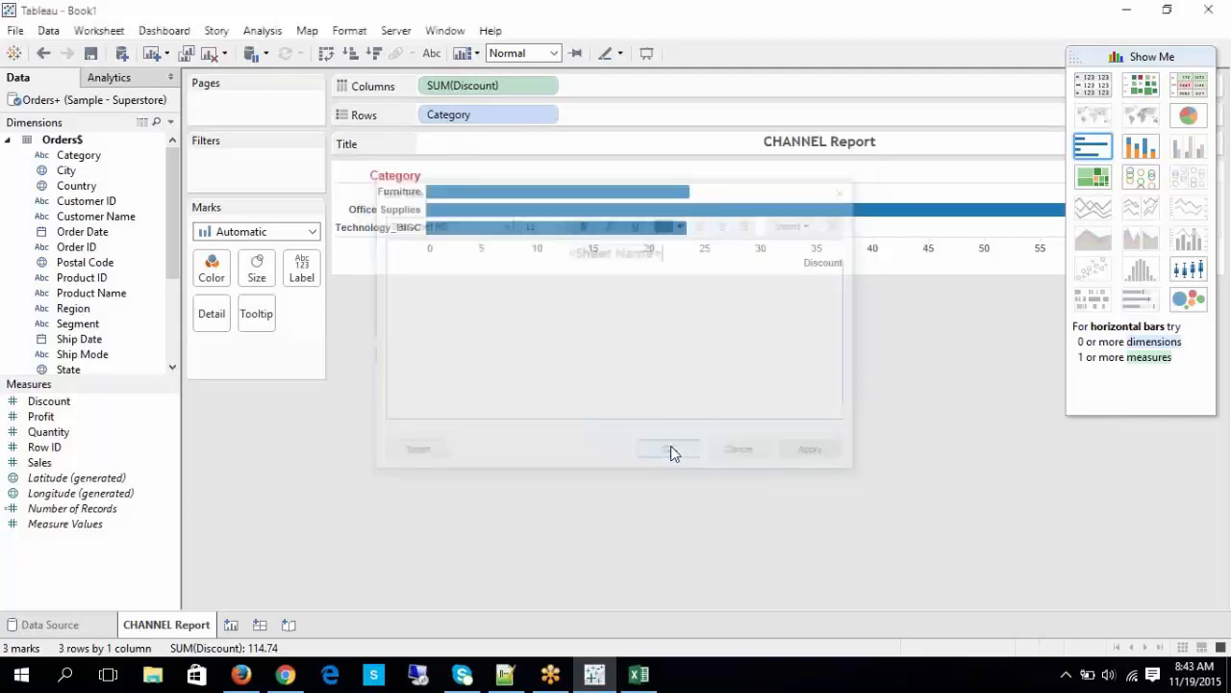
Step: Reset the worksheet title to its default
right_click(829, 156)
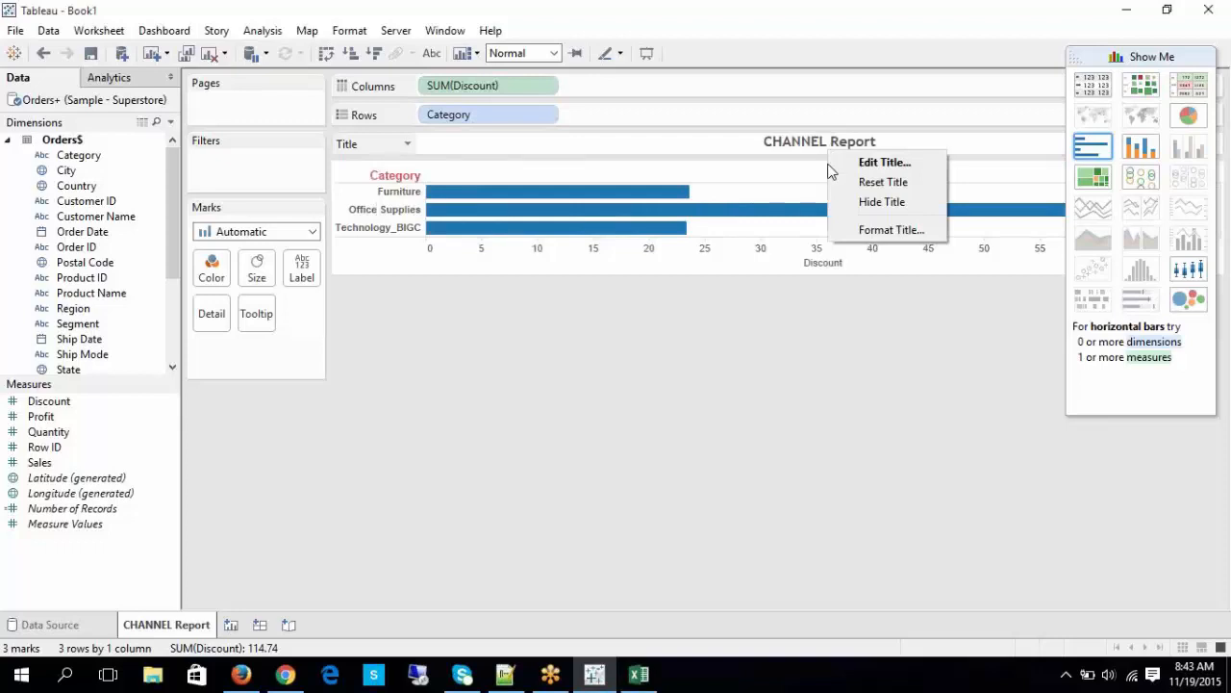
left_click(882, 182)
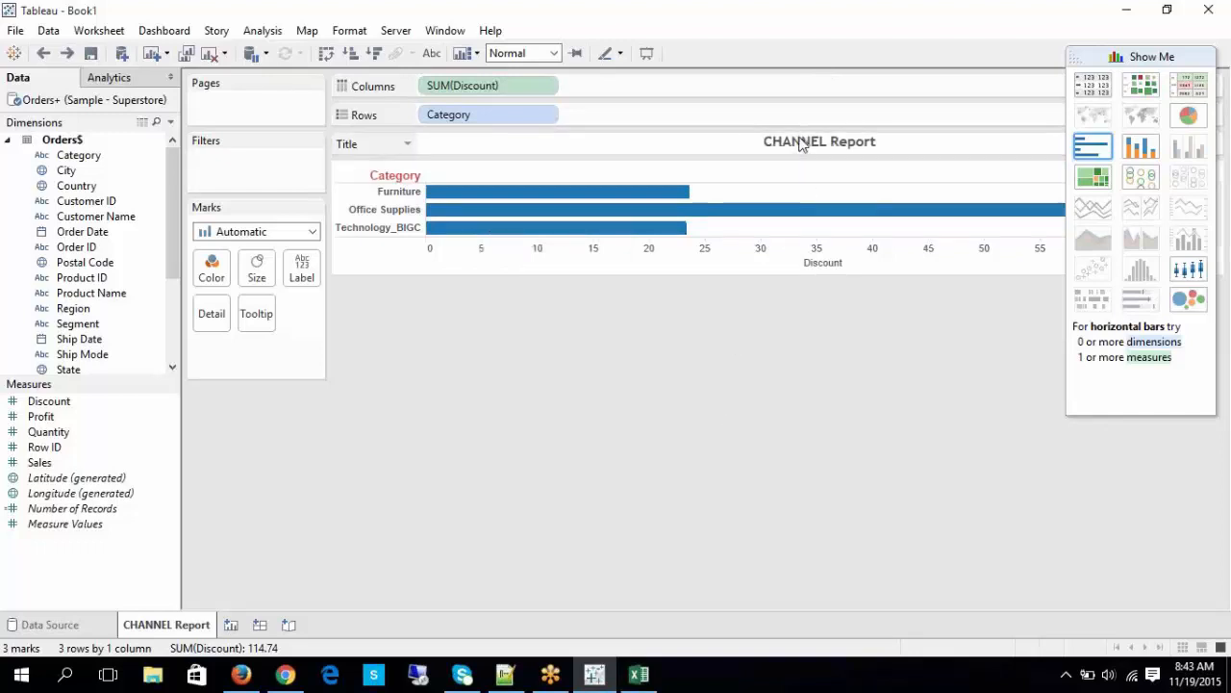
Step: Try to set the title's text color to dark red, and check the title editor again
right_click(577, 150)
left_click(616, 155)
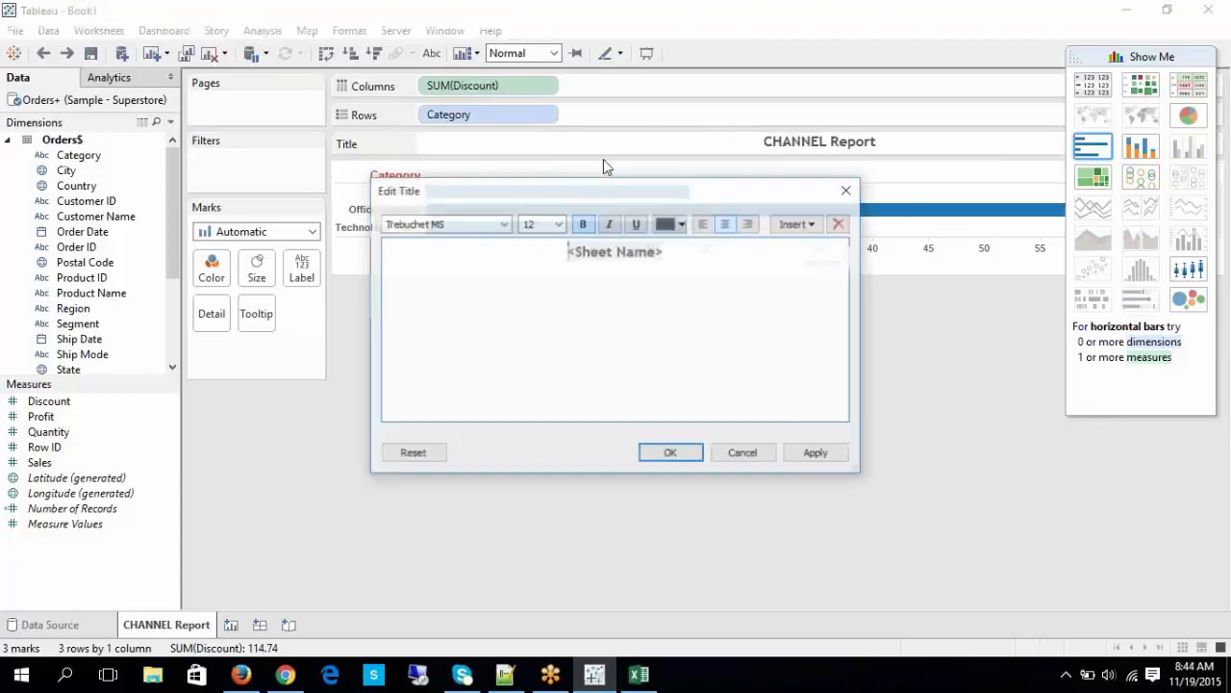
left_click(666, 223)
left_click(724, 258)
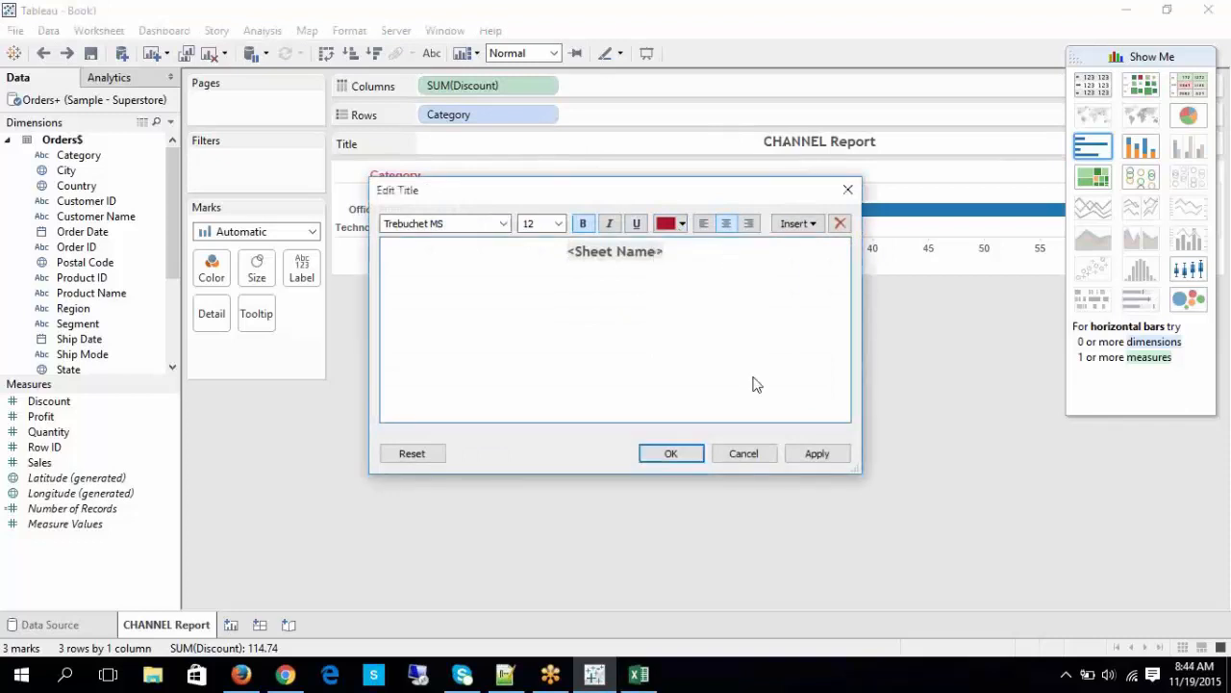
left_click(815, 454)
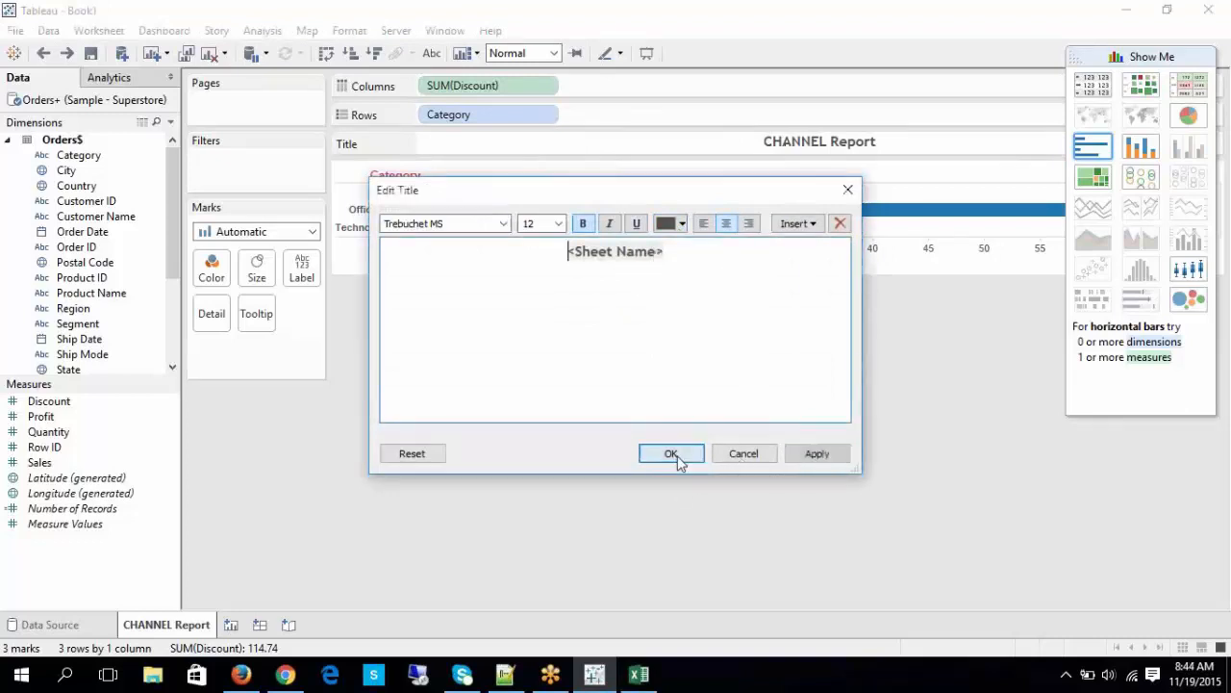
left_click(671, 454)
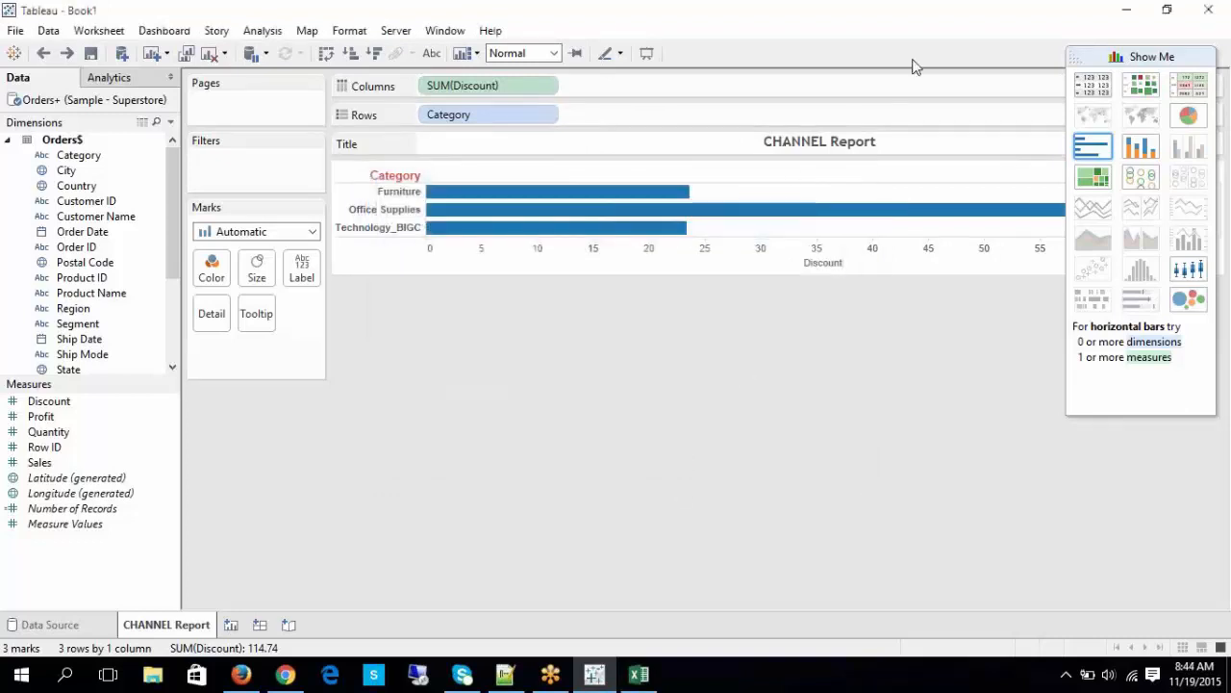
right_click(783, 145)
left_click(797, 156)
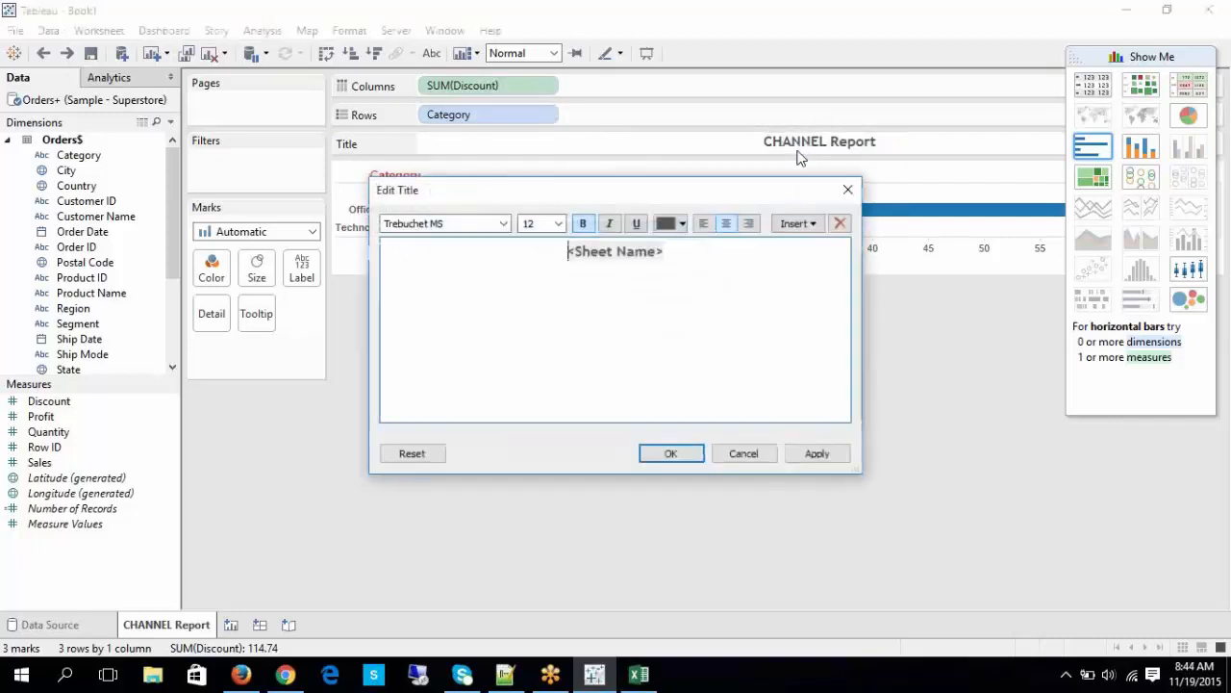
left_click(760, 458)
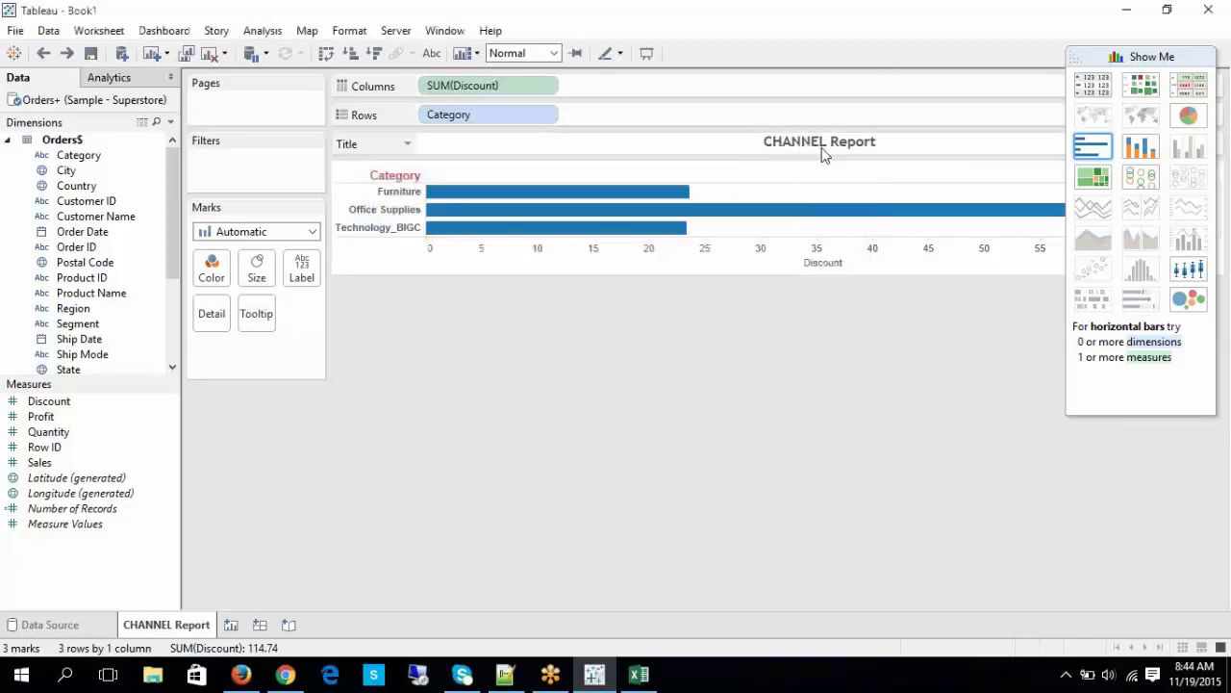
Step: Try out several gray and pastel shading colors for the worksheet title, and settle on light green
right_click(820, 146)
left_click(844, 231)
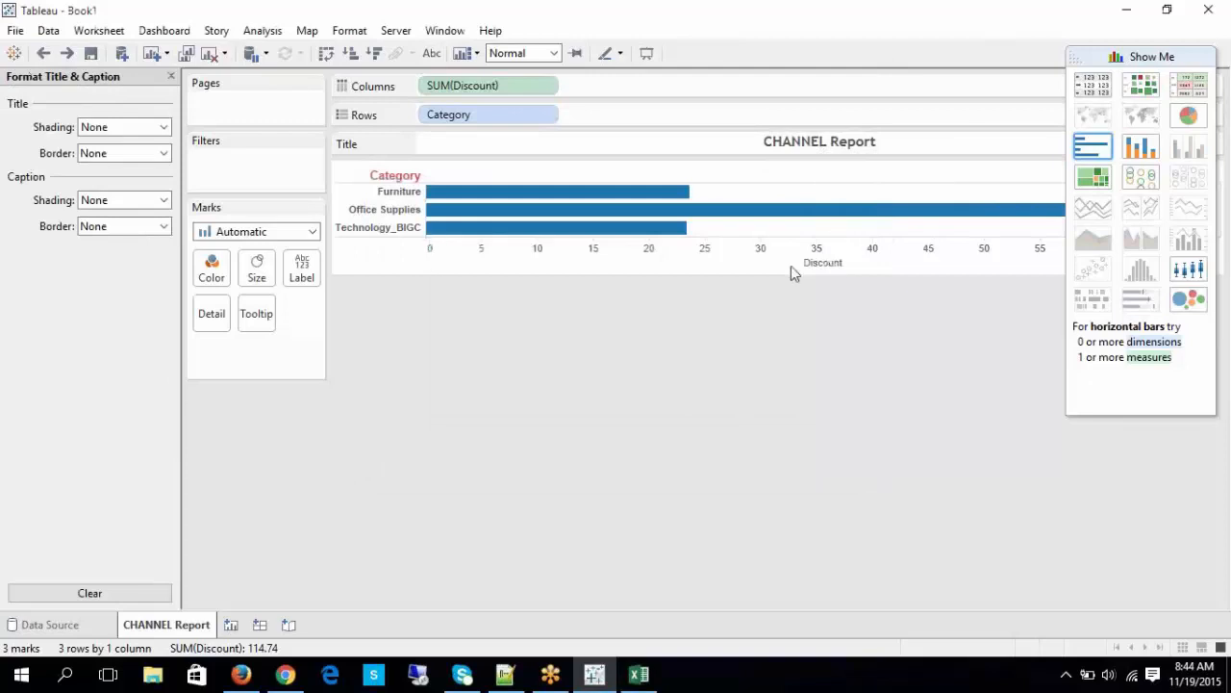
left_click(120, 127)
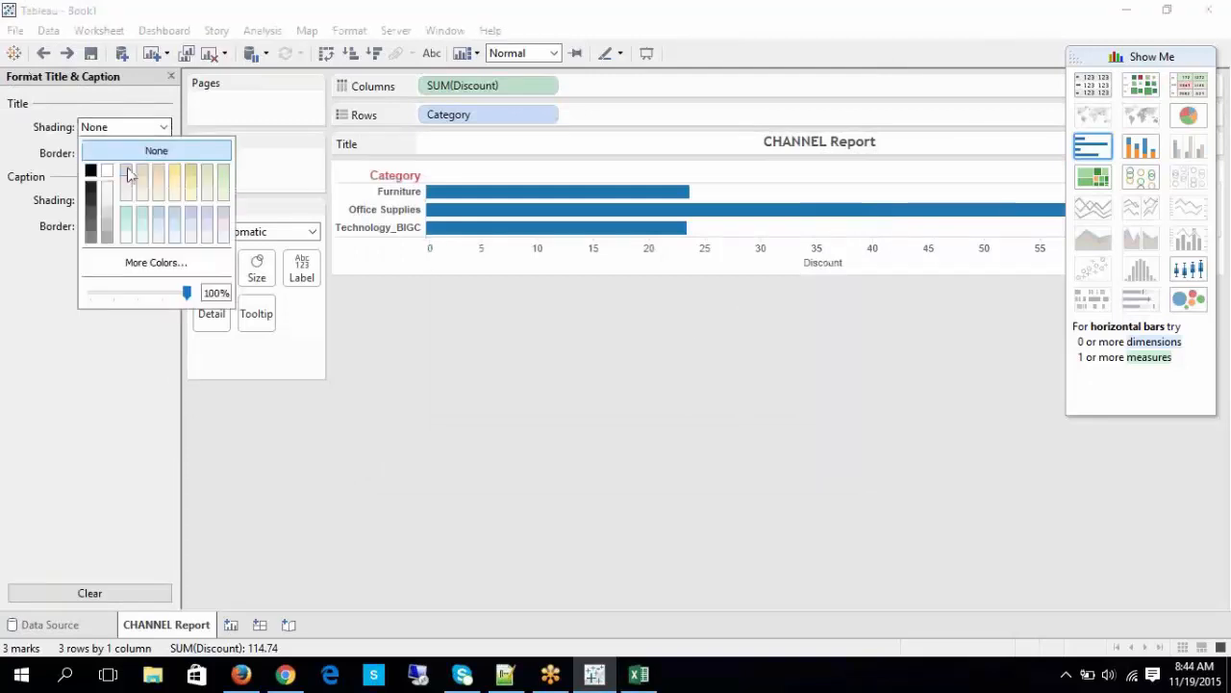
left_click(91, 202)
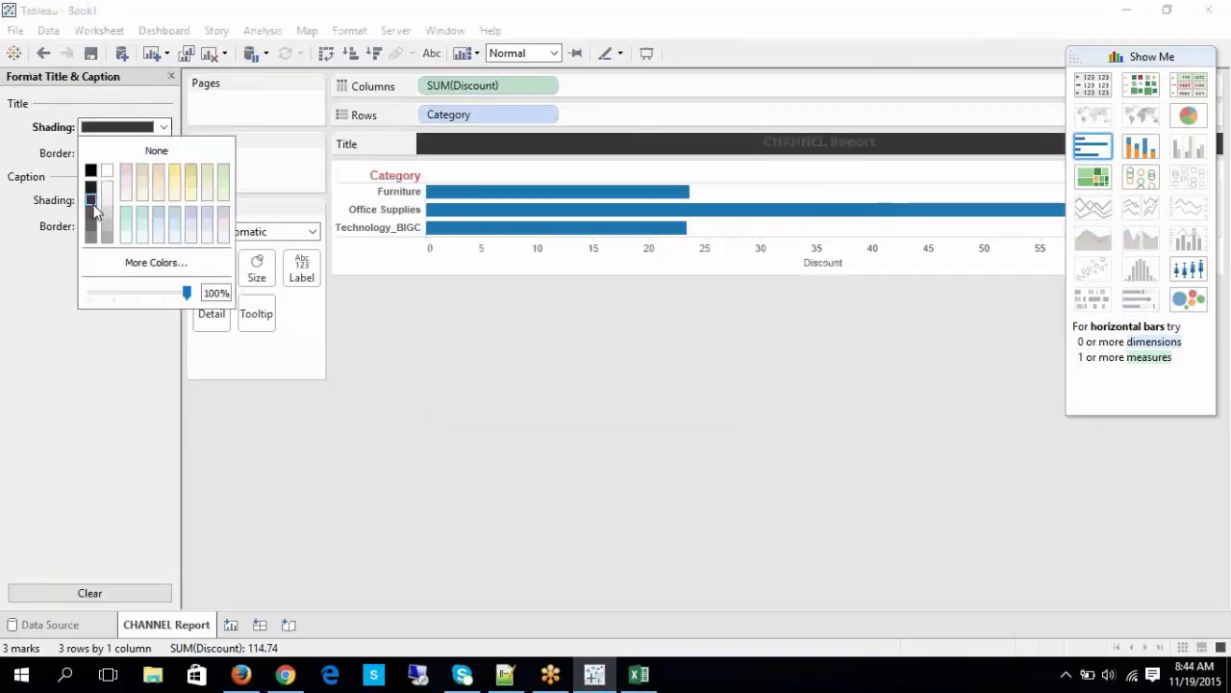
left_click(93, 238)
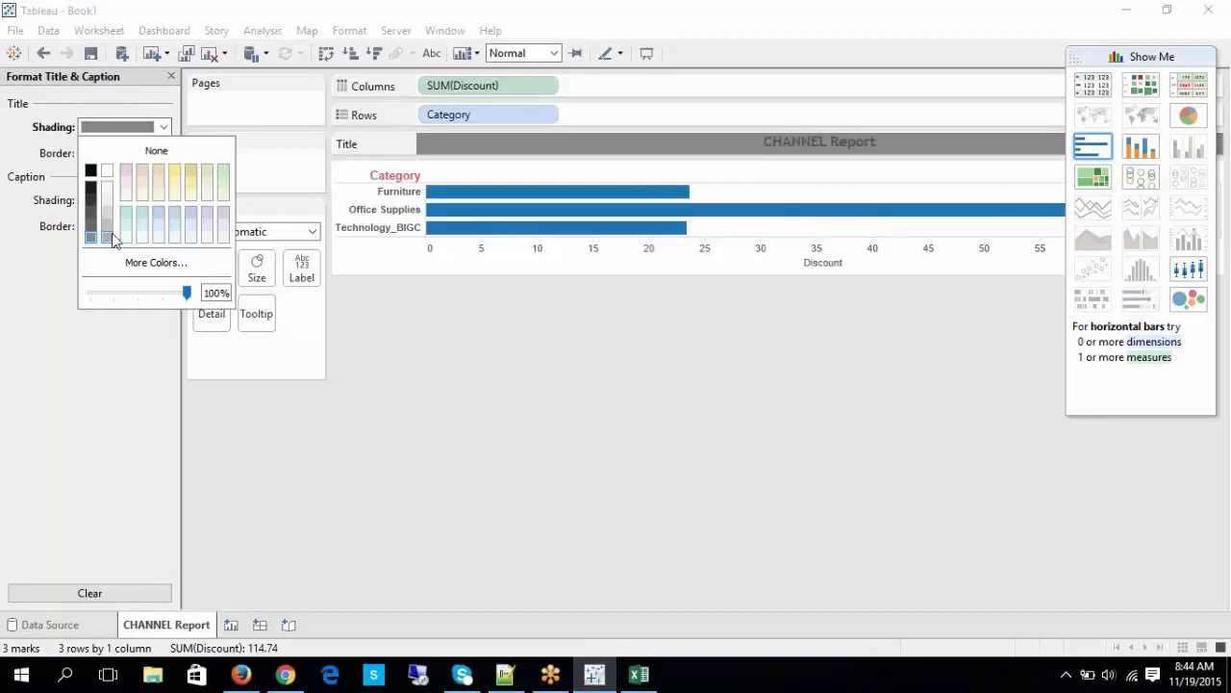
left_click(108, 239)
left_click(126, 238)
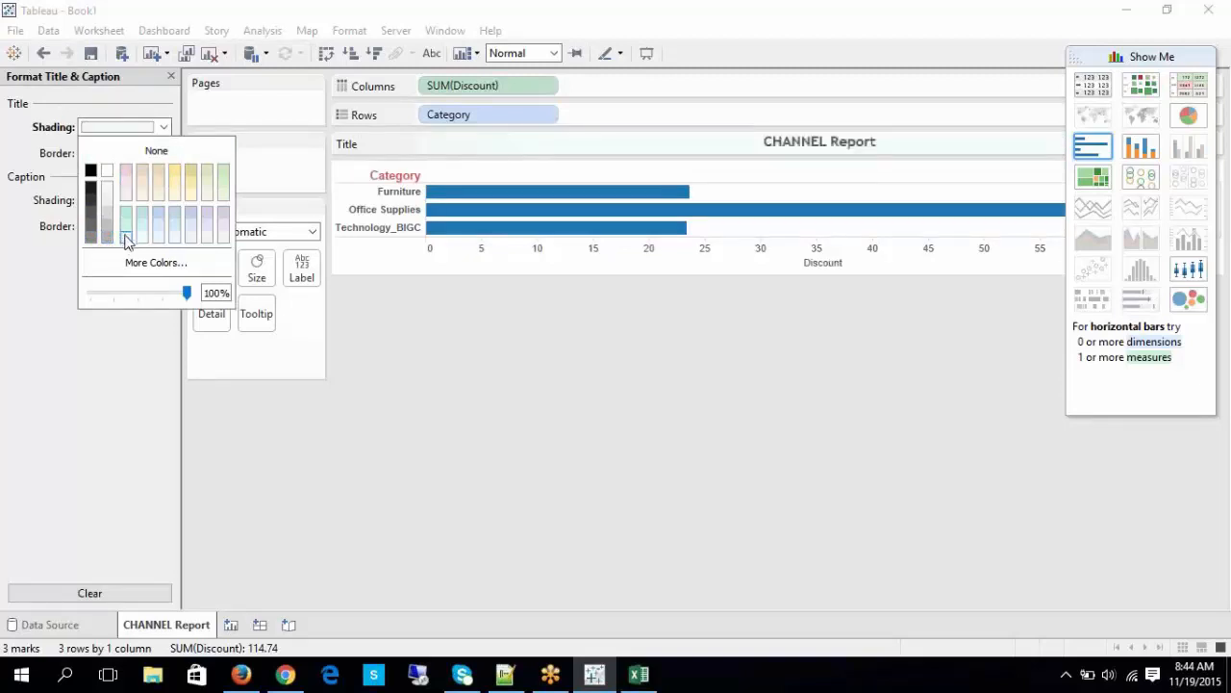
left_click(224, 183)
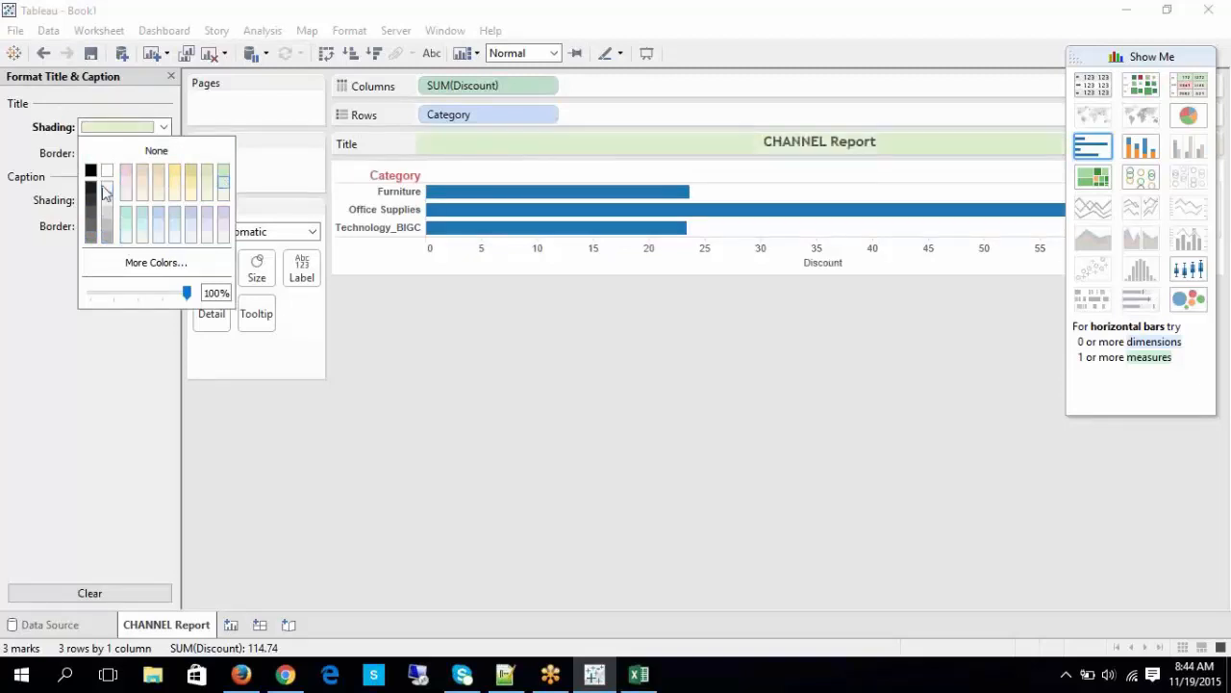
left_click(66, 166)
Step: Add a thin border to the worksheet title and set the caption shading to near-black
left_click(125, 153)
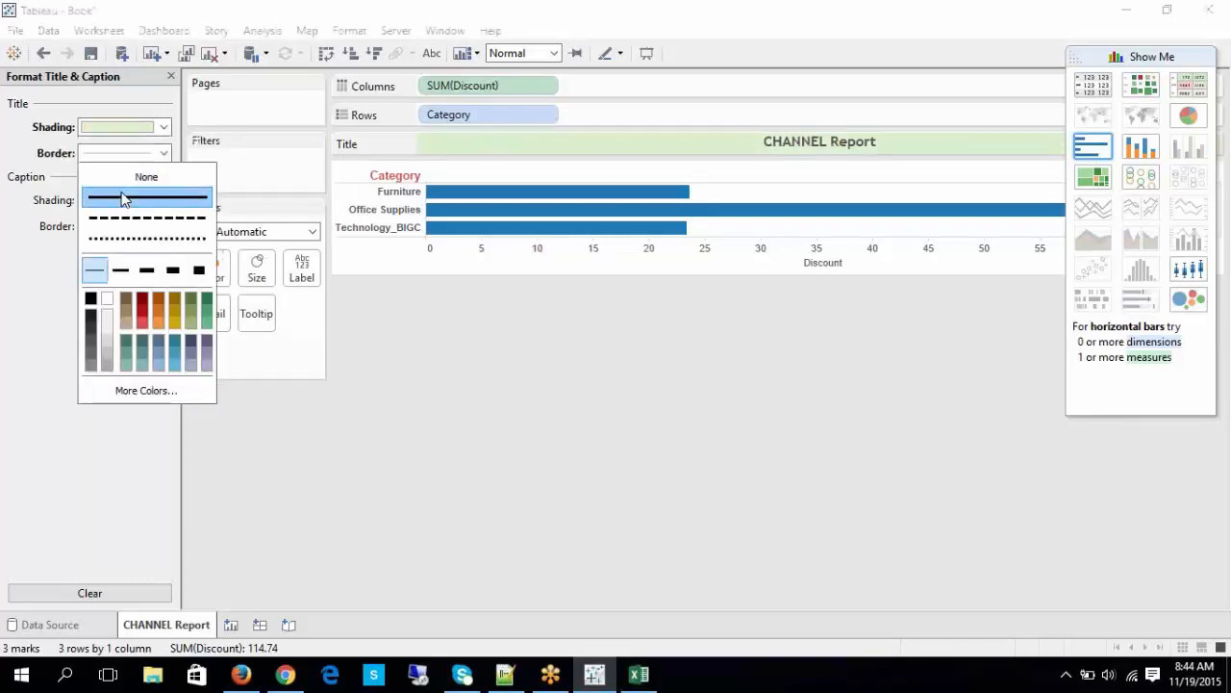
left_click(123, 218)
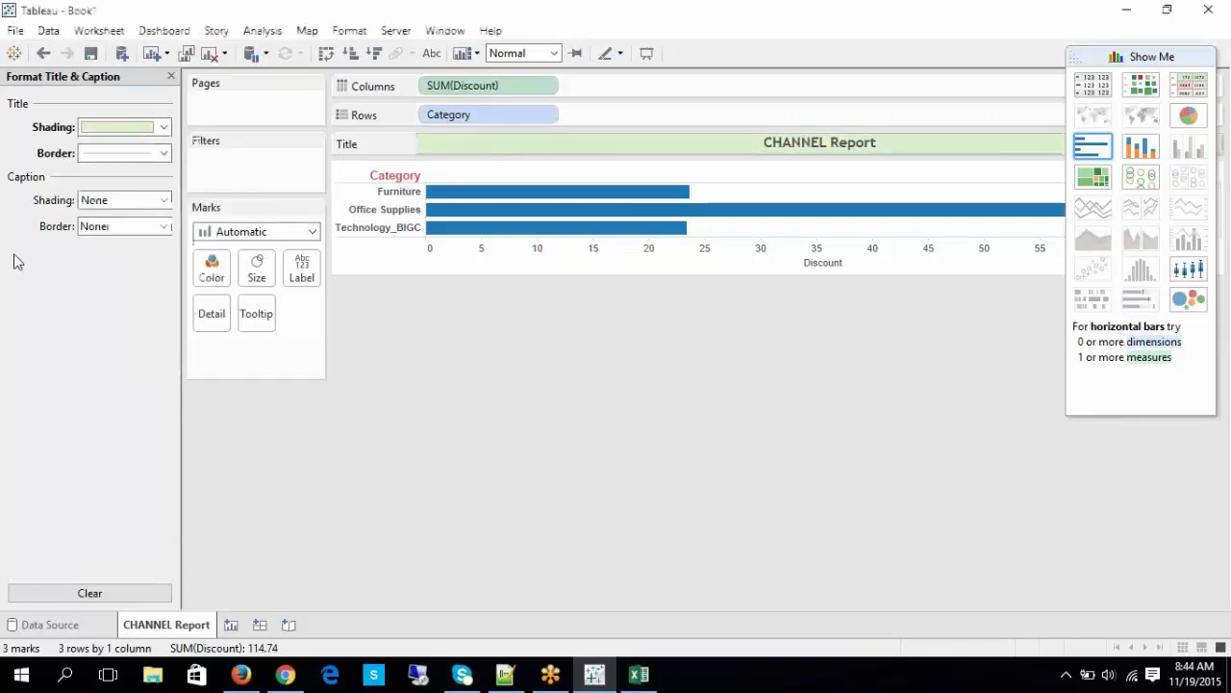
left_click(126, 203)
left_click(92, 265)
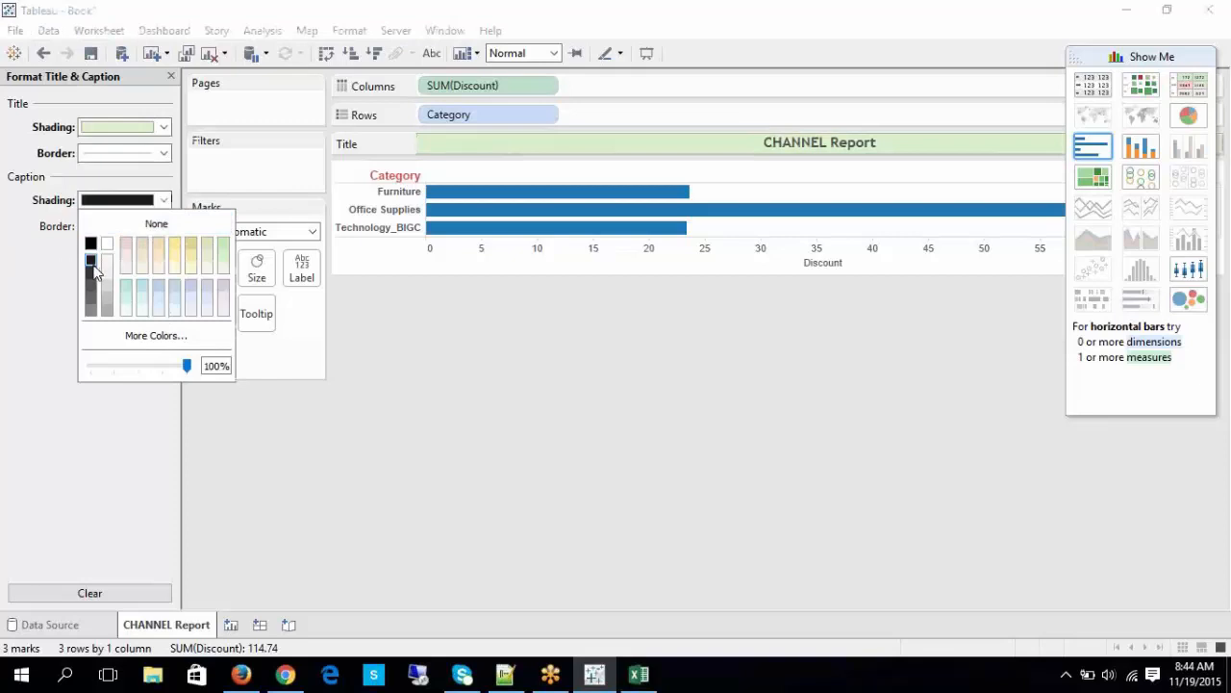
Step: Add a thin teal border to the caption and close the title and caption formatting
left_click(61, 234)
left_click(115, 227)
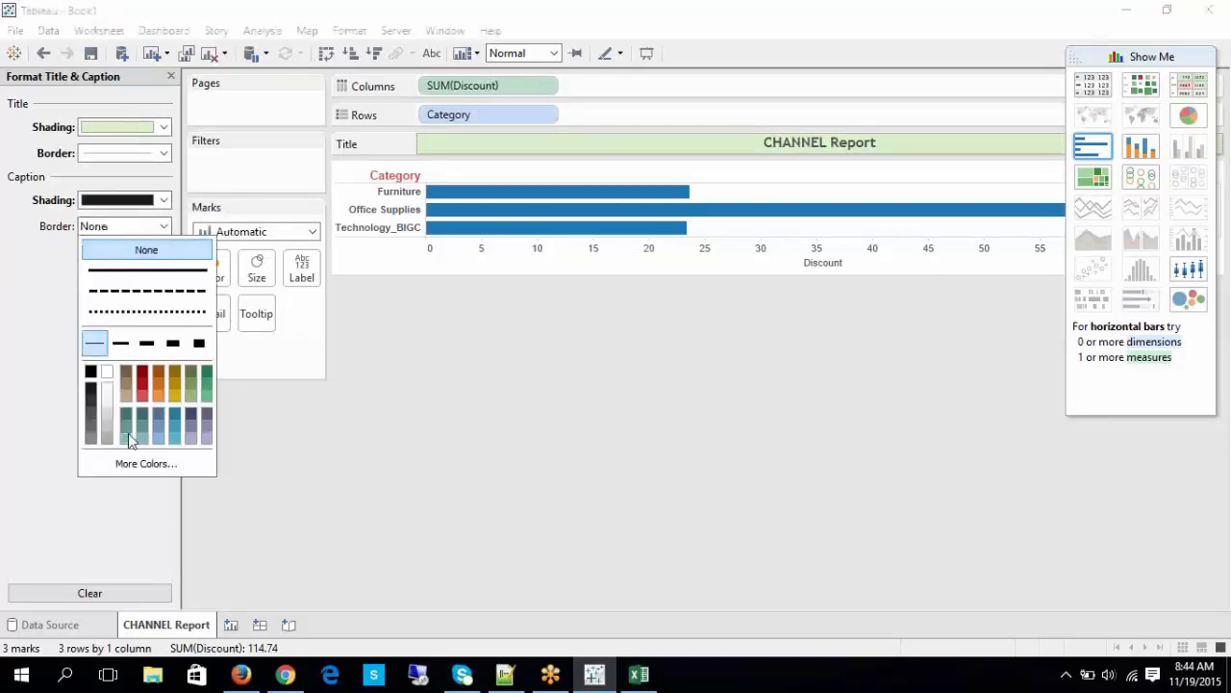
left_click(130, 441)
left_click(528, 399)
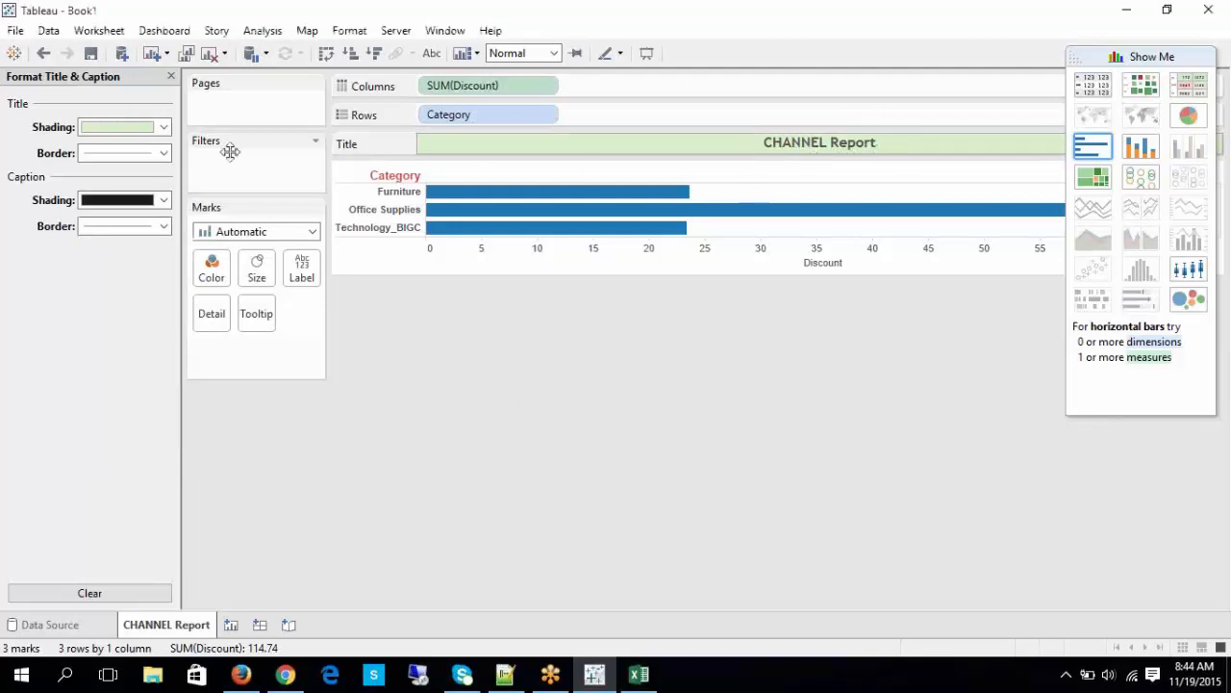
left_click(171, 76)
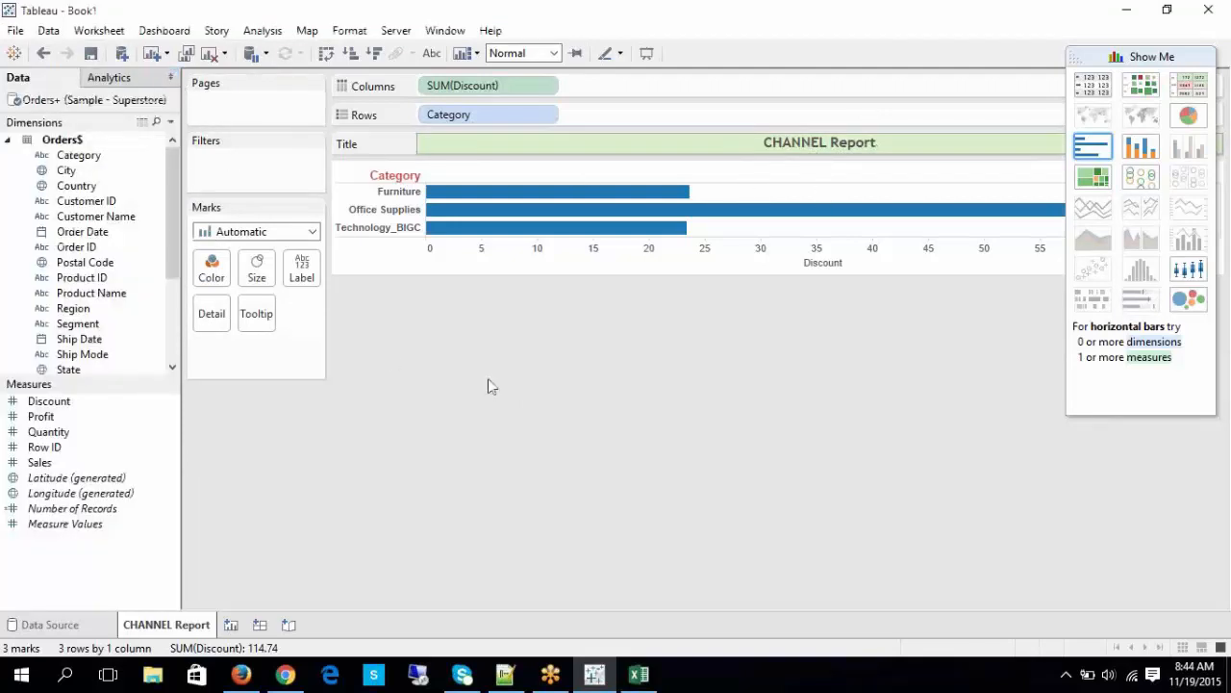
Step: Collapse the Show Me chart chooser and show the caption on the worksheet
left_click(99, 30)
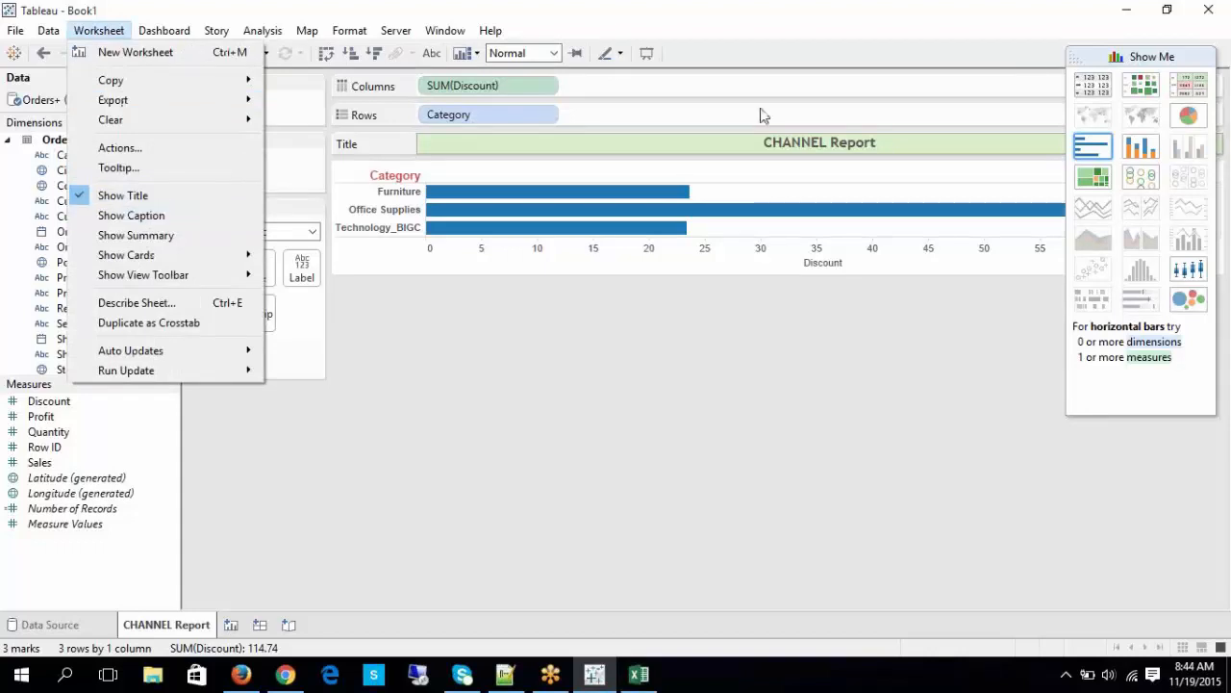
left_click(1097, 59)
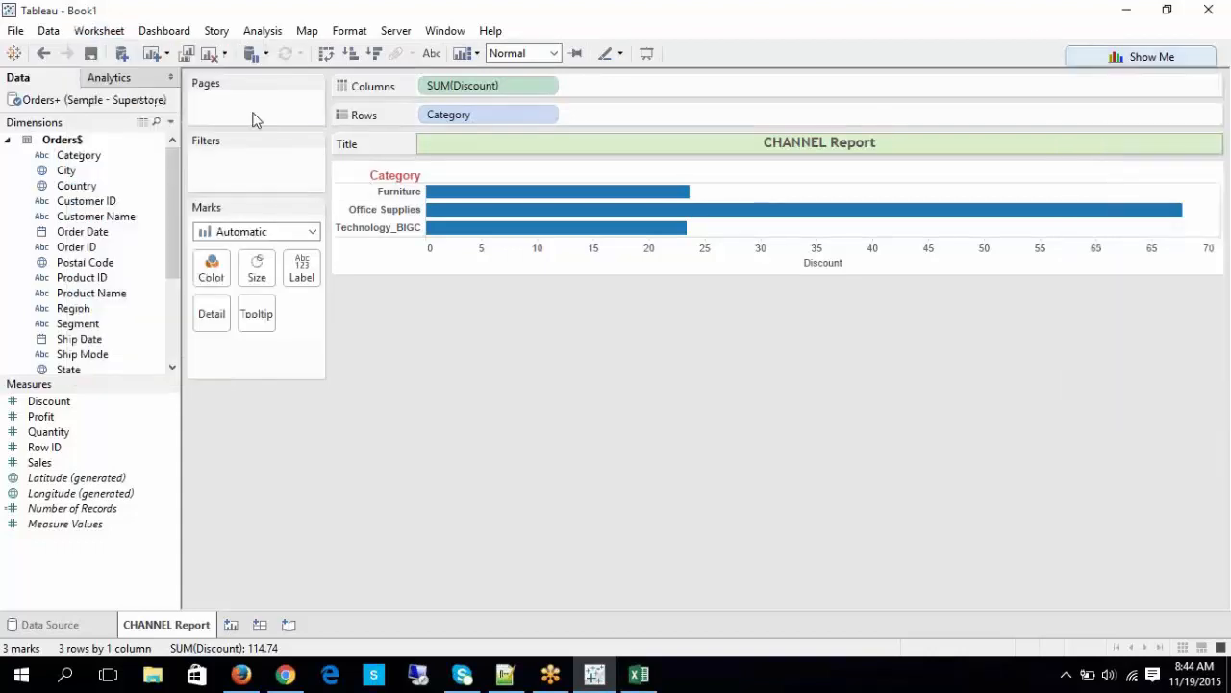
left_click(113, 33)
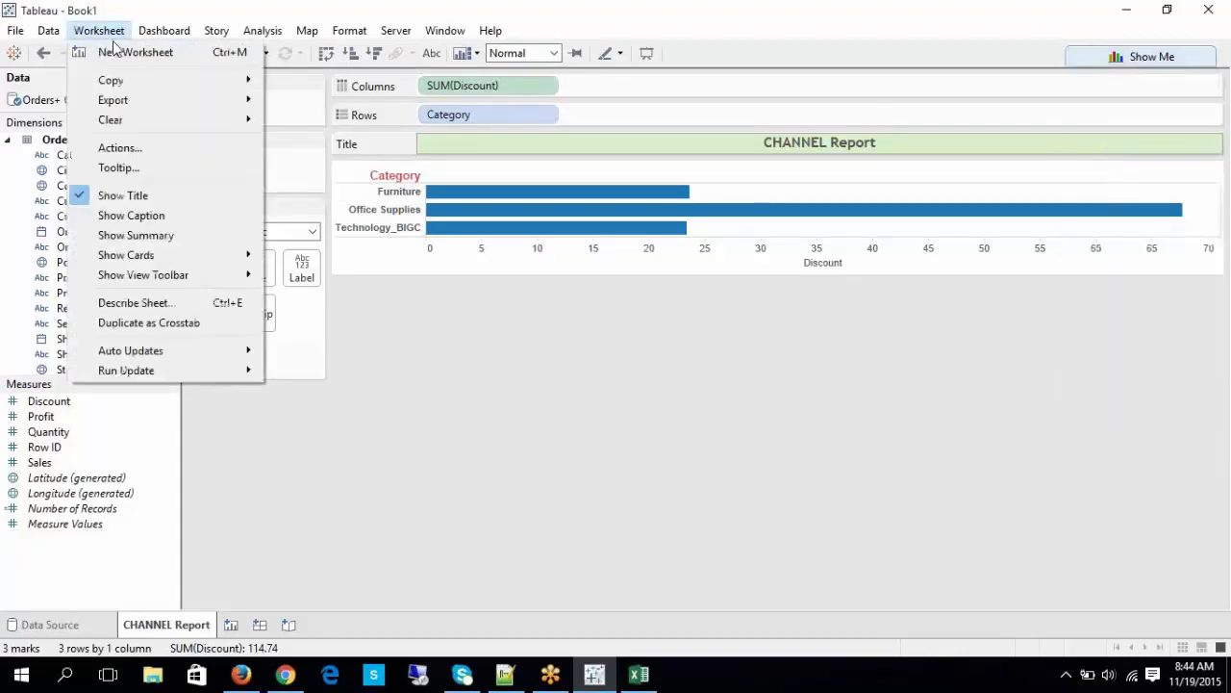
left_click(111, 216)
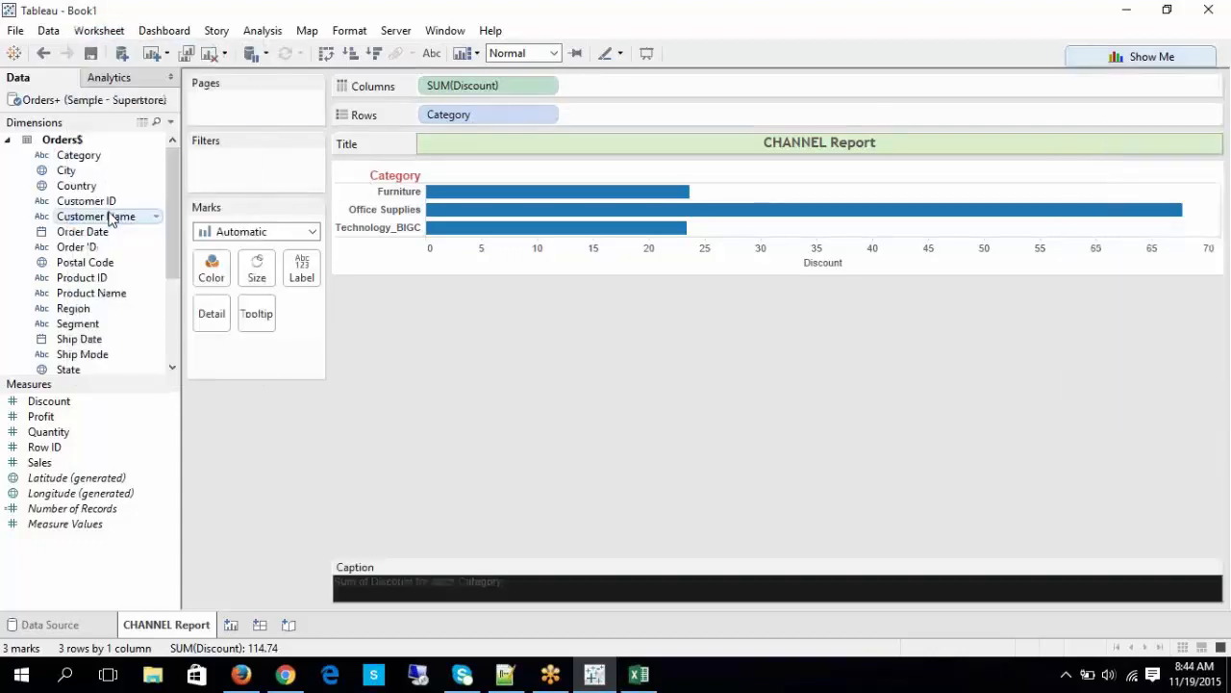
Step: Change the caption's shading to light pink and close its formatting
right_click(575, 597)
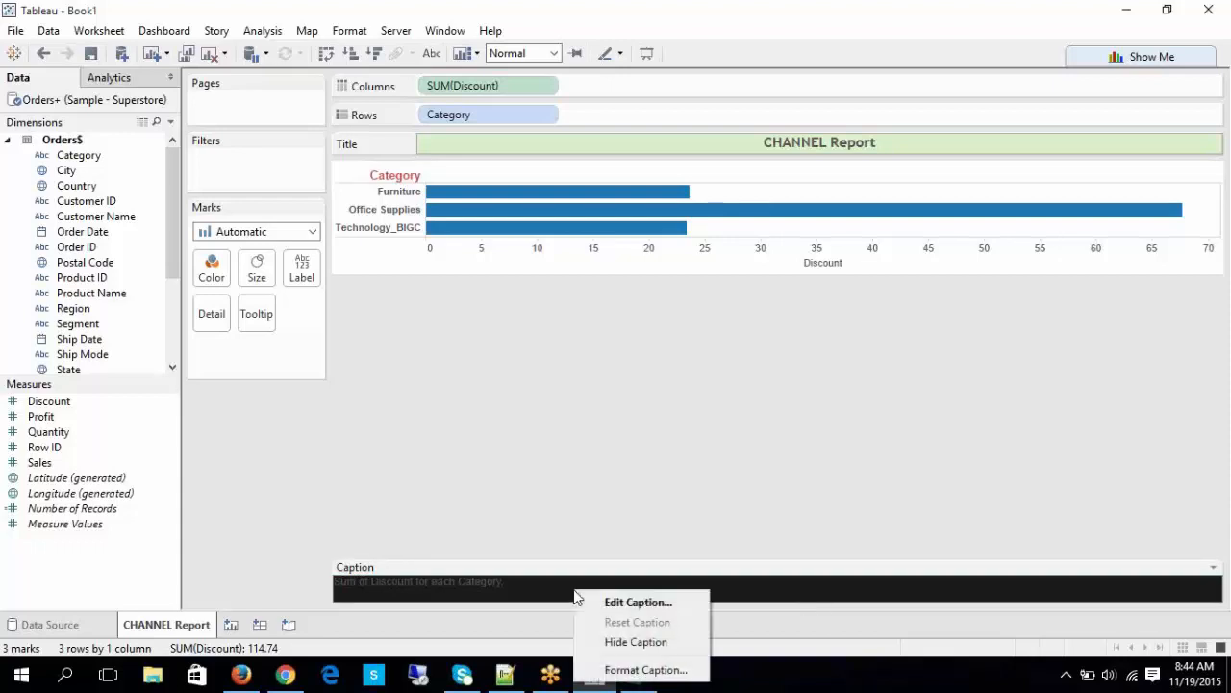
left_click(619, 671)
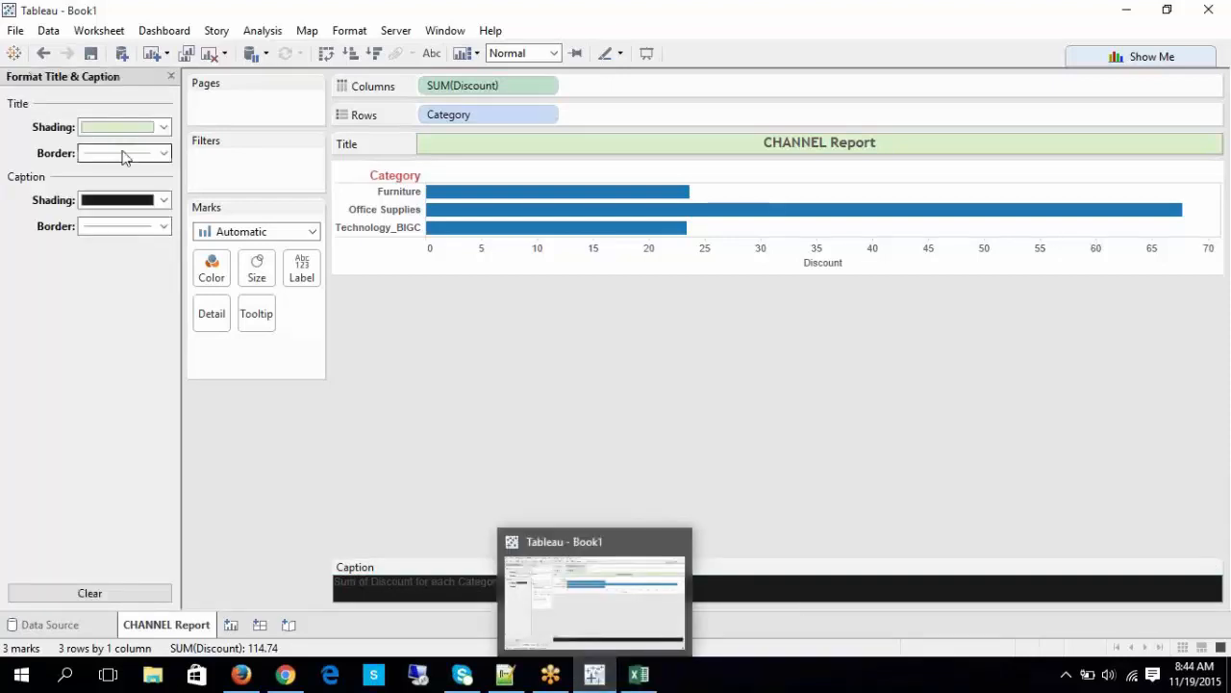
left_click(118, 200)
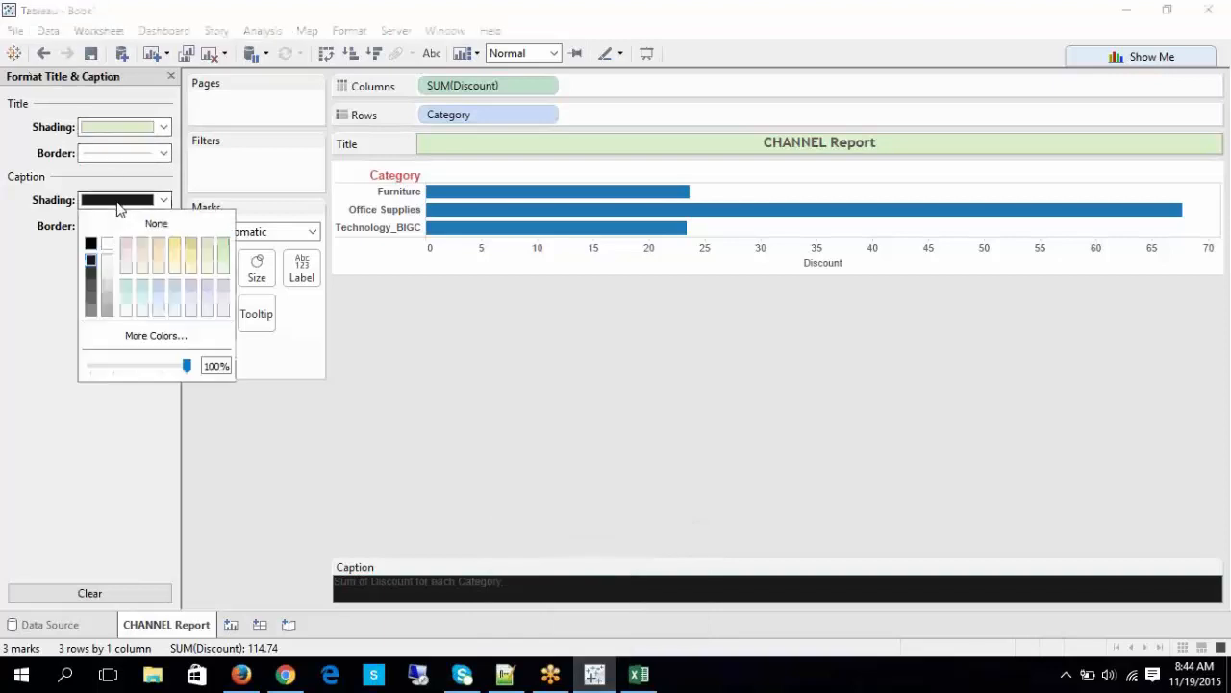
left_click(132, 270)
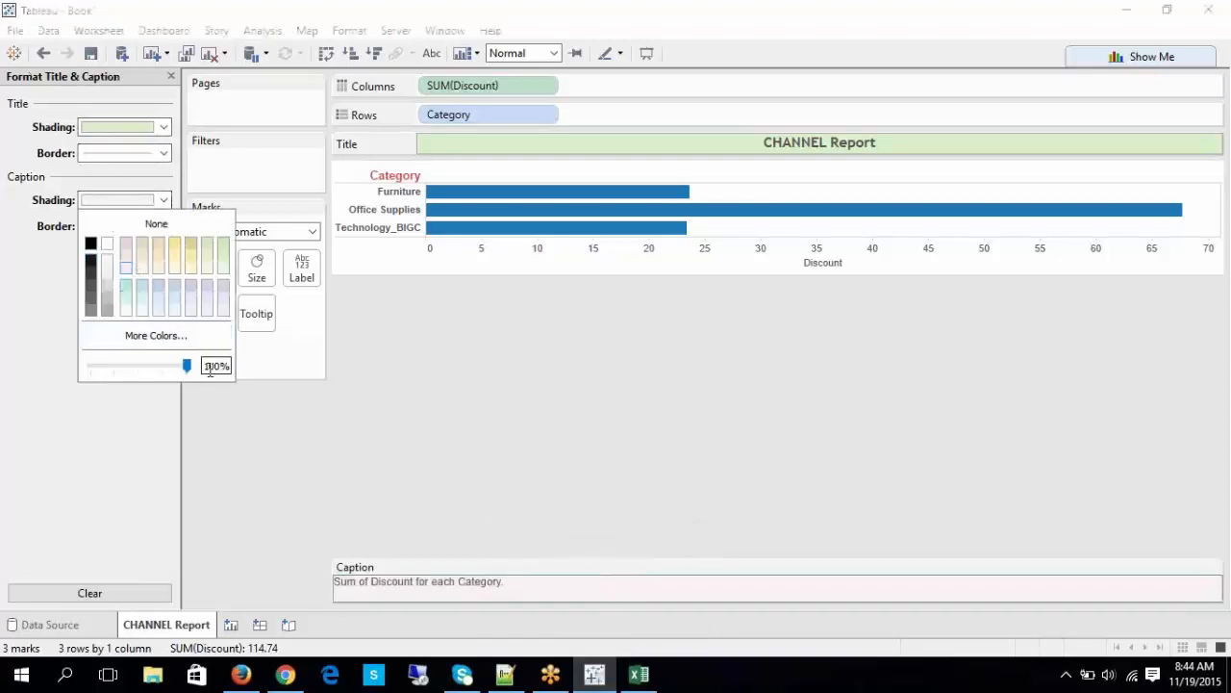
left_click(256, 418)
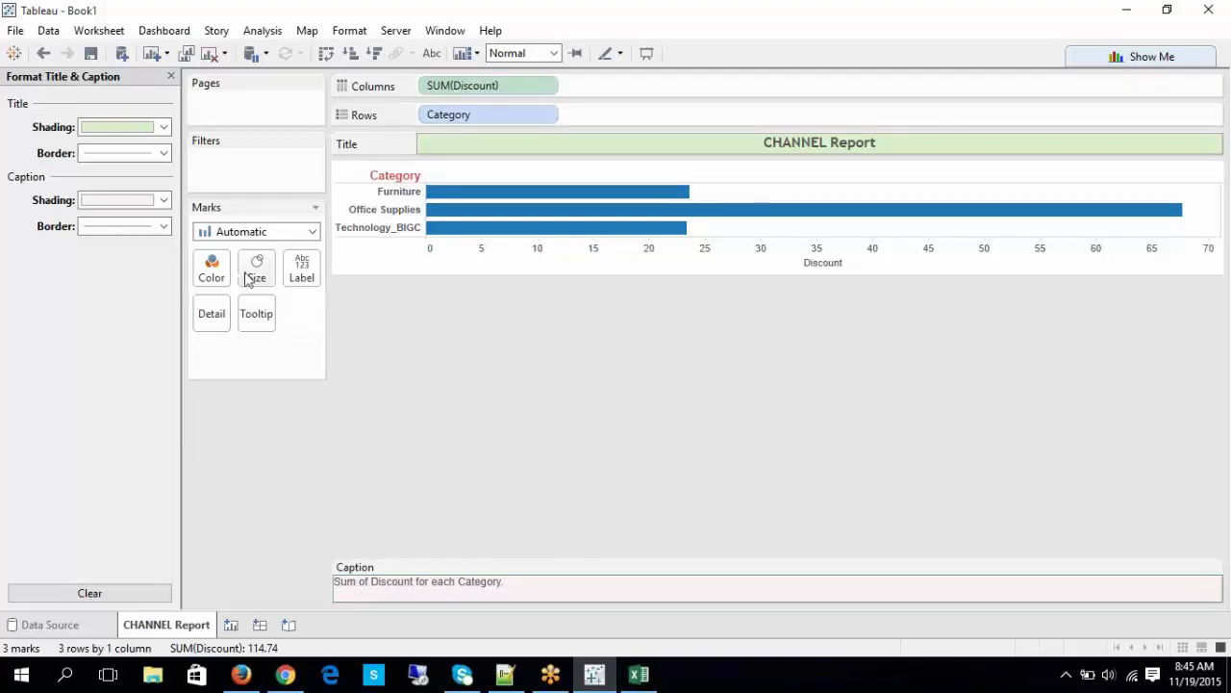
left_click(171, 76)
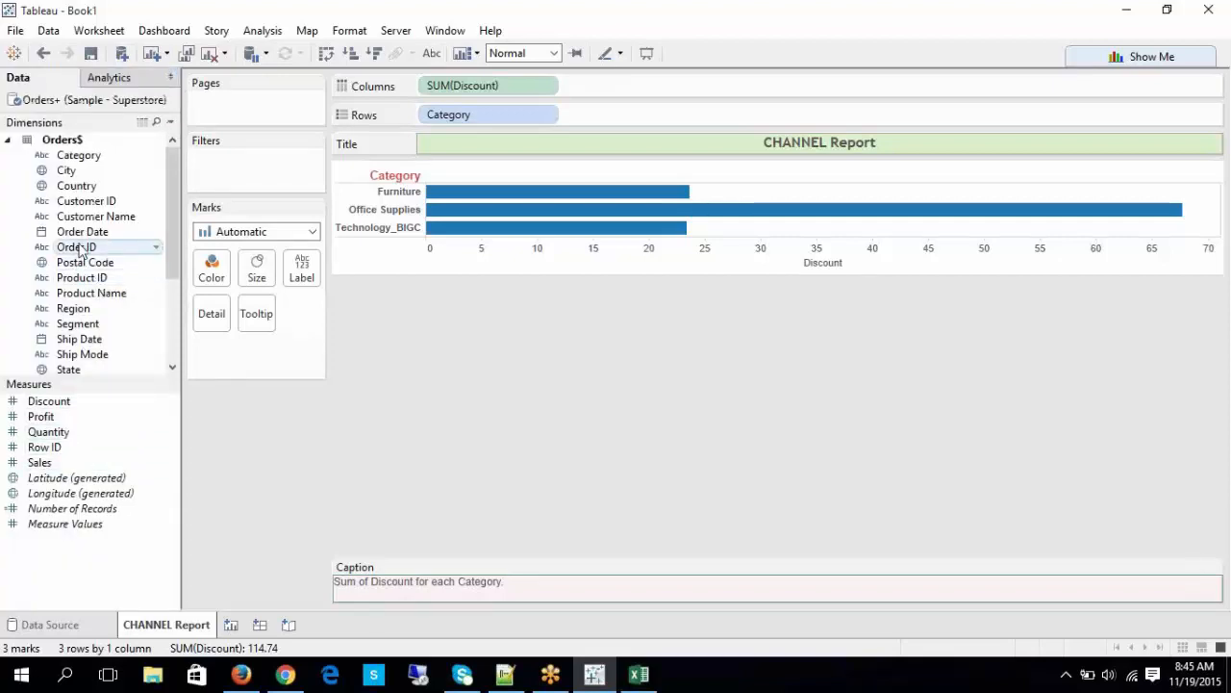
Step: Add Order Date to Rows after Category and drill it down through year, quarter and month to day
left_click_drag(82, 232, 583, 124)
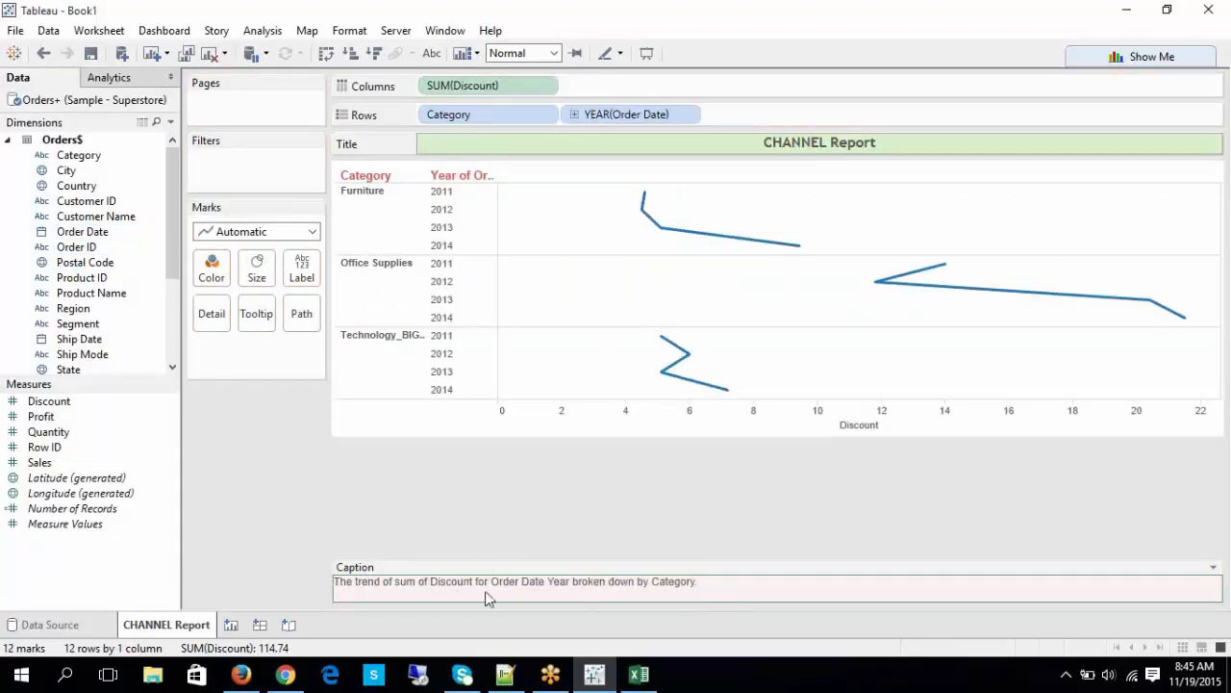
left_click(574, 114)
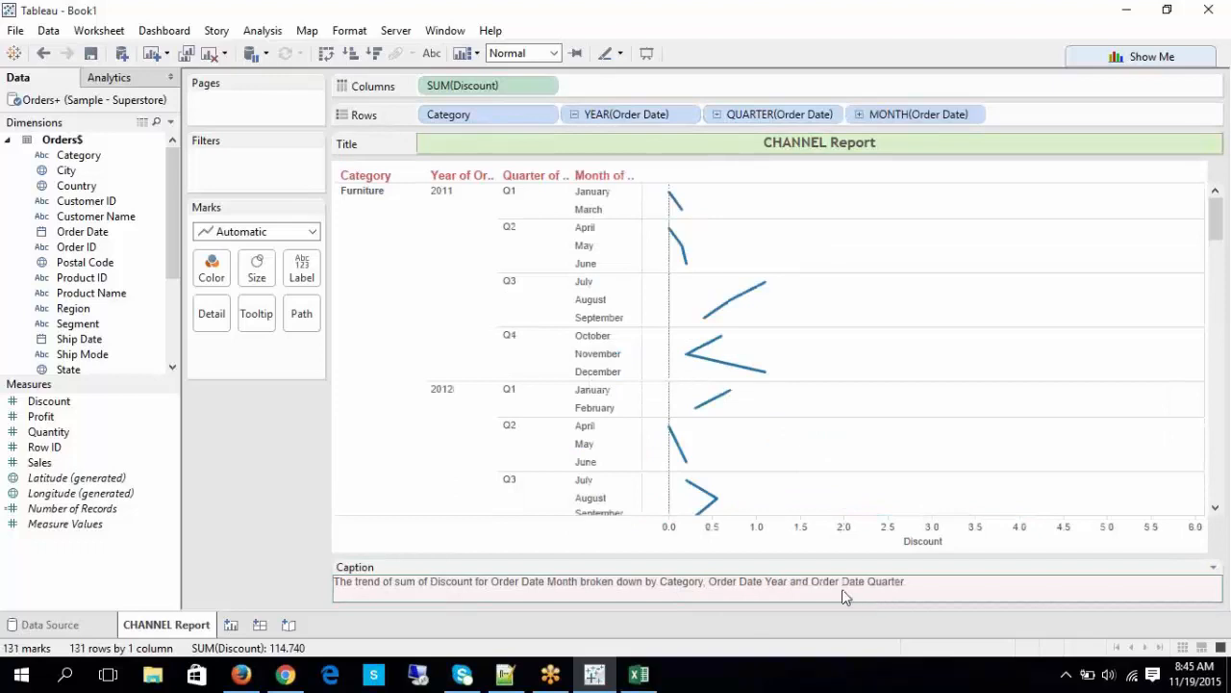
left_click(859, 115)
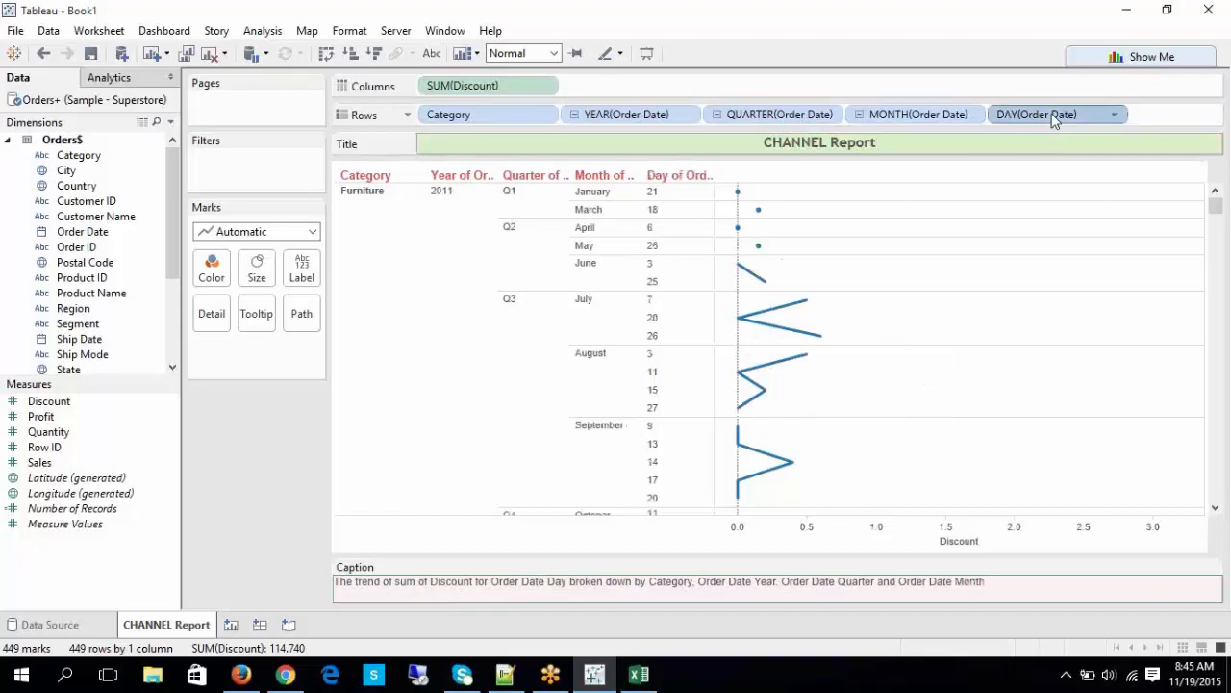
Step: Remove the day, month, quarter and year levels of Order Date from Rows
key("Delete")
left_click(961, 123)
key("Delete")
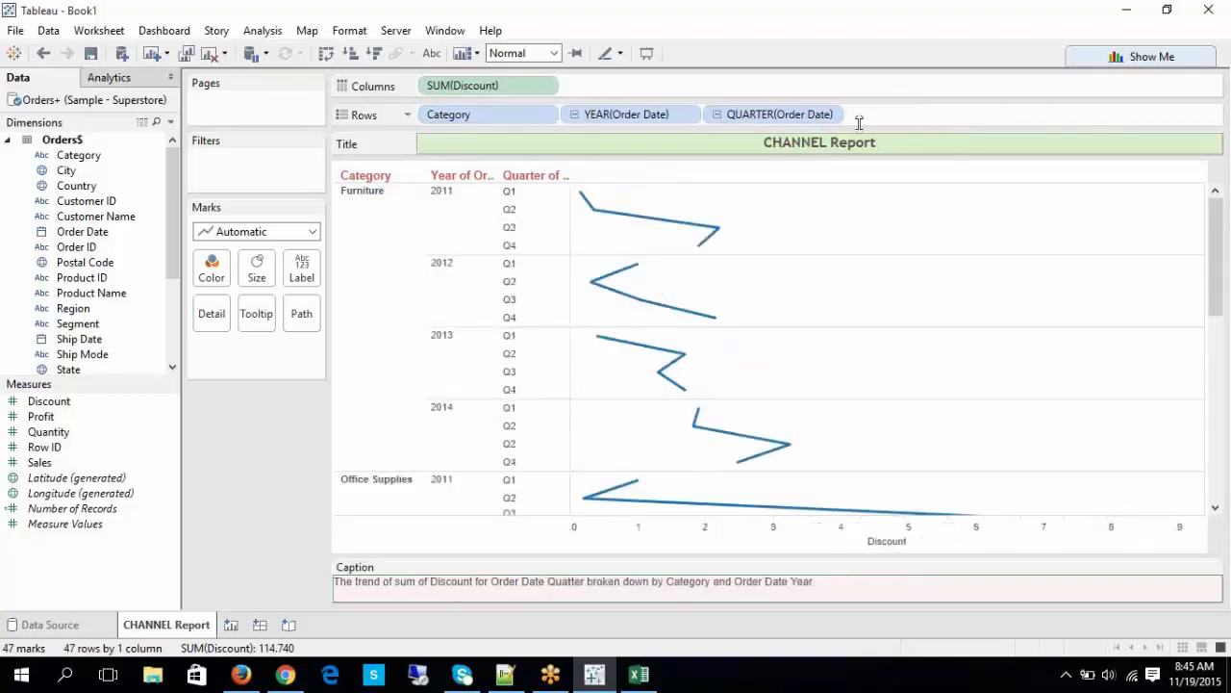
left_click(819, 119)
key("Delete")
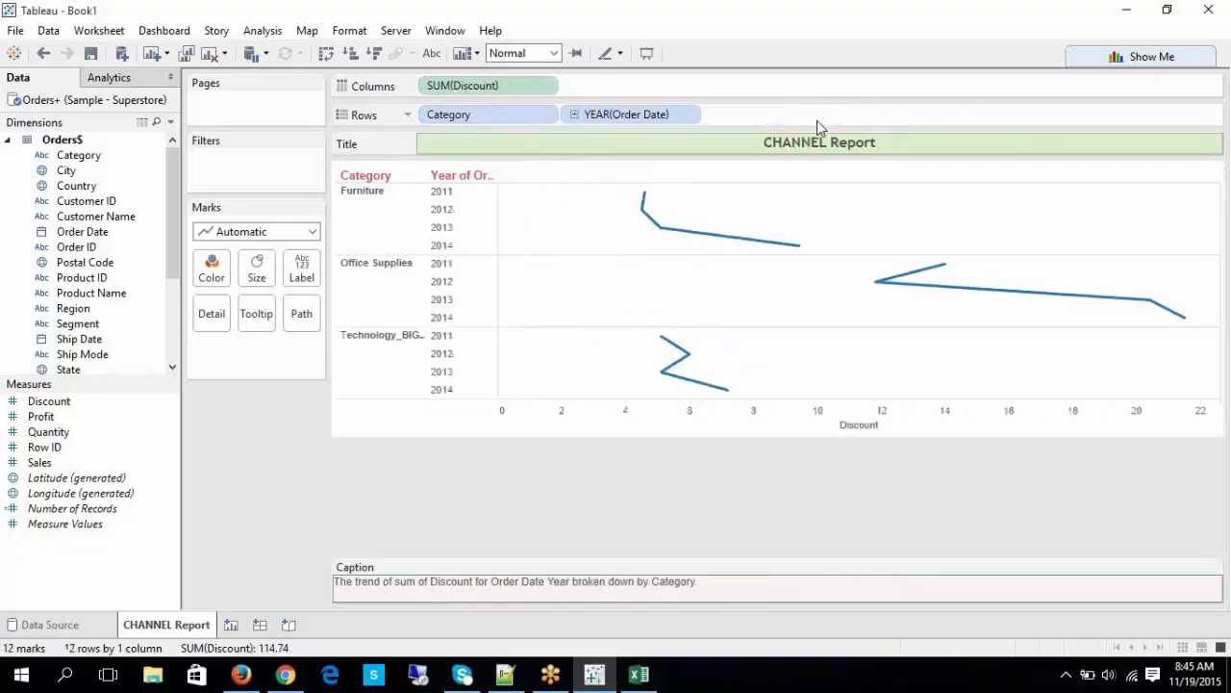
left_click(659, 115)
key("Delete")
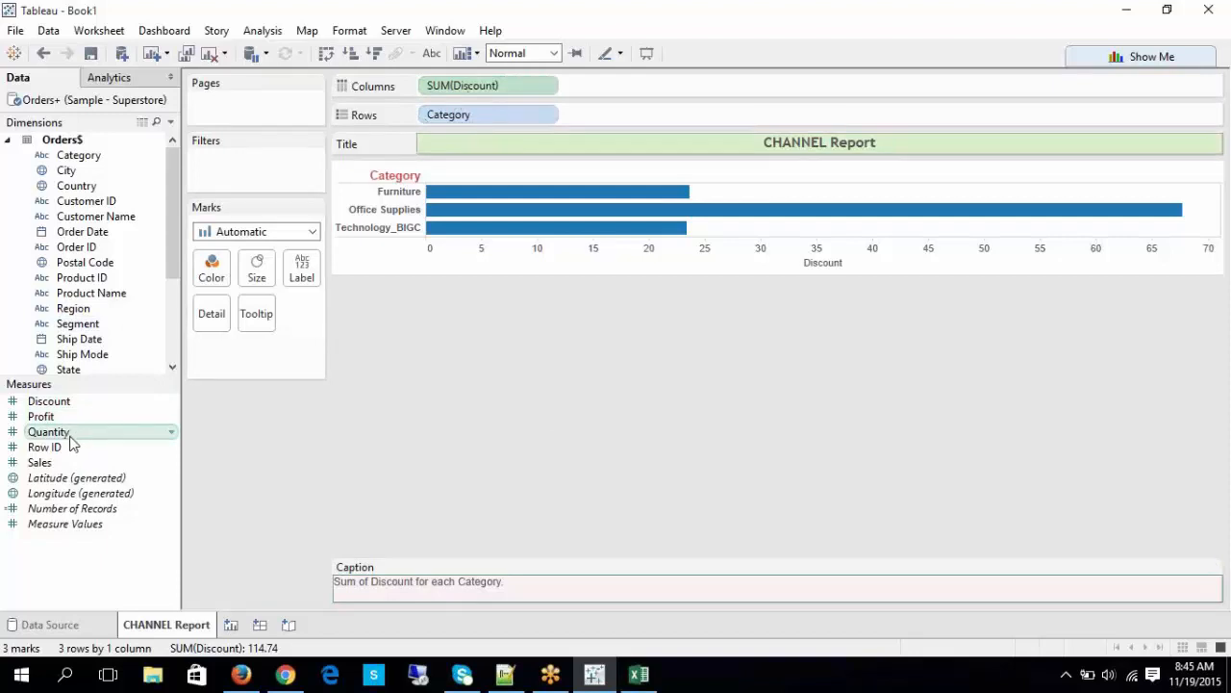
Step: Add Profit to Columns after Discount and Region to Rows after Category
left_click_drag(57, 417, 648, 87)
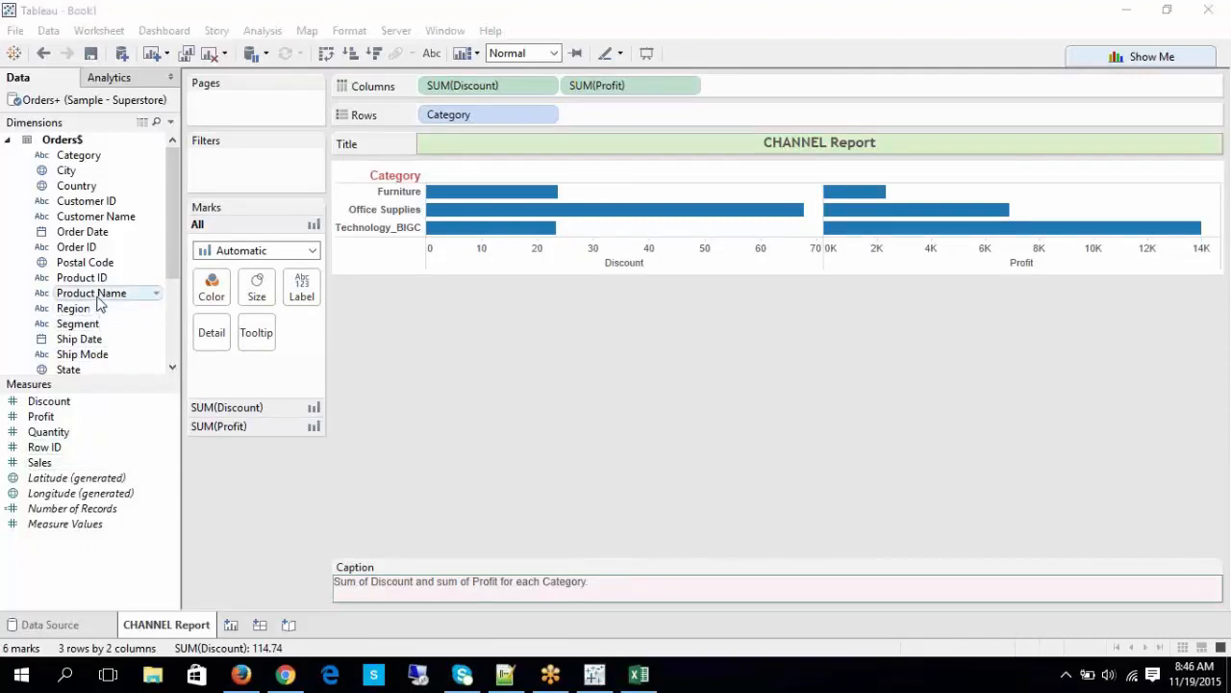
left_click_drag(85, 313, 601, 113)
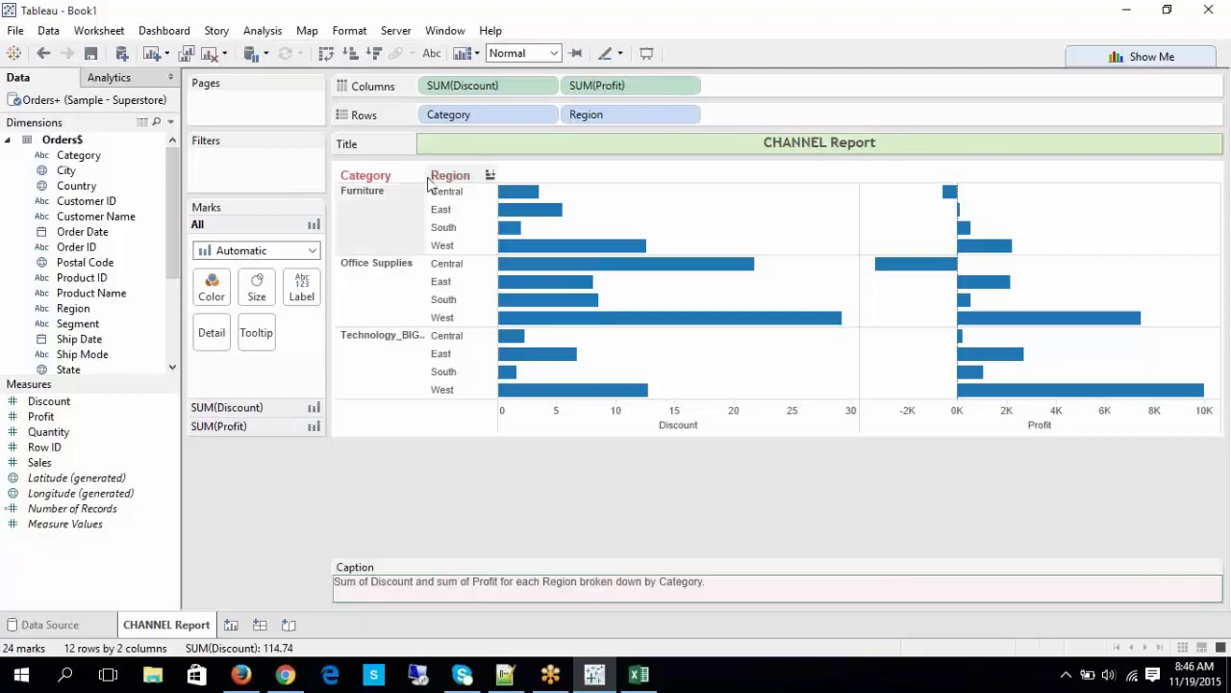
Step: View the sheet in presentation mode, highlight individual regions and the Office Supplies category, and return to the normal view
left_click(647, 53)
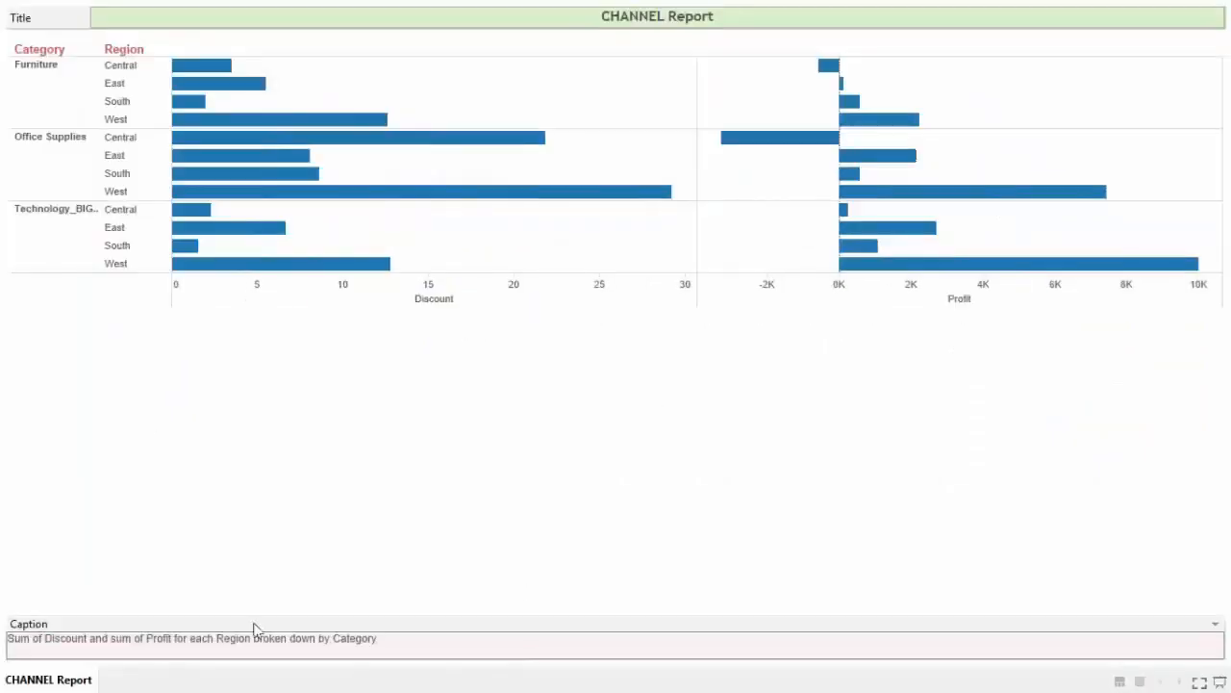
left_click(111, 190)
left_click(113, 155)
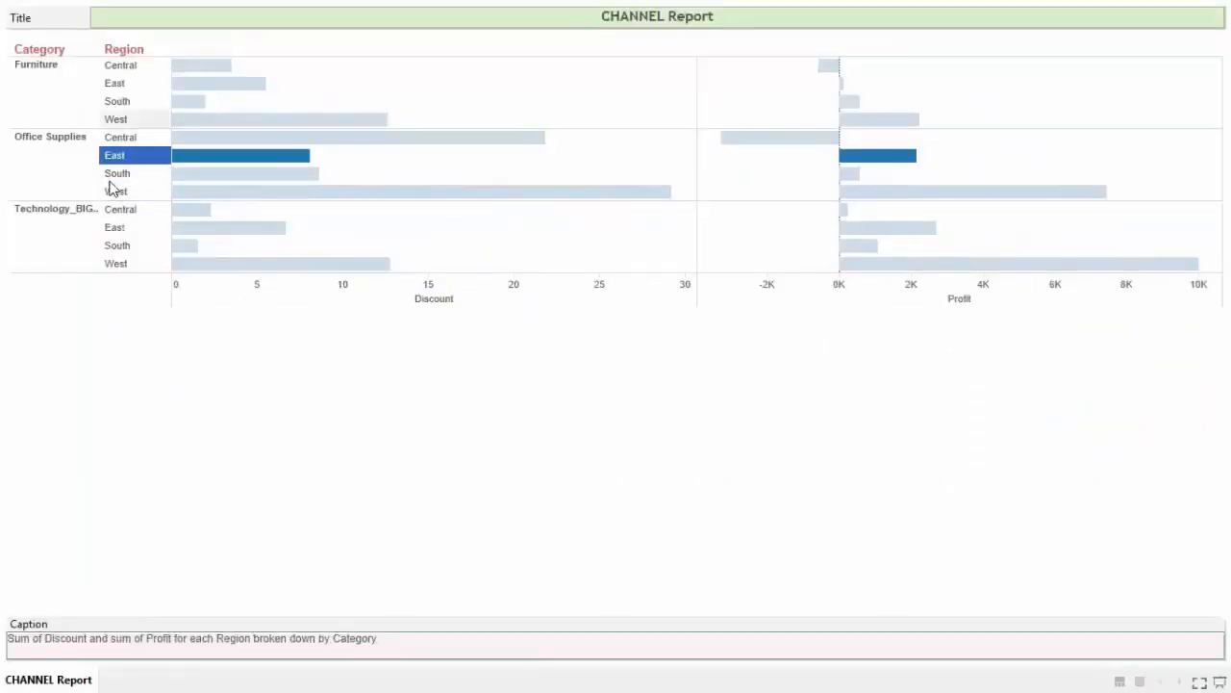
left_click(145, 60)
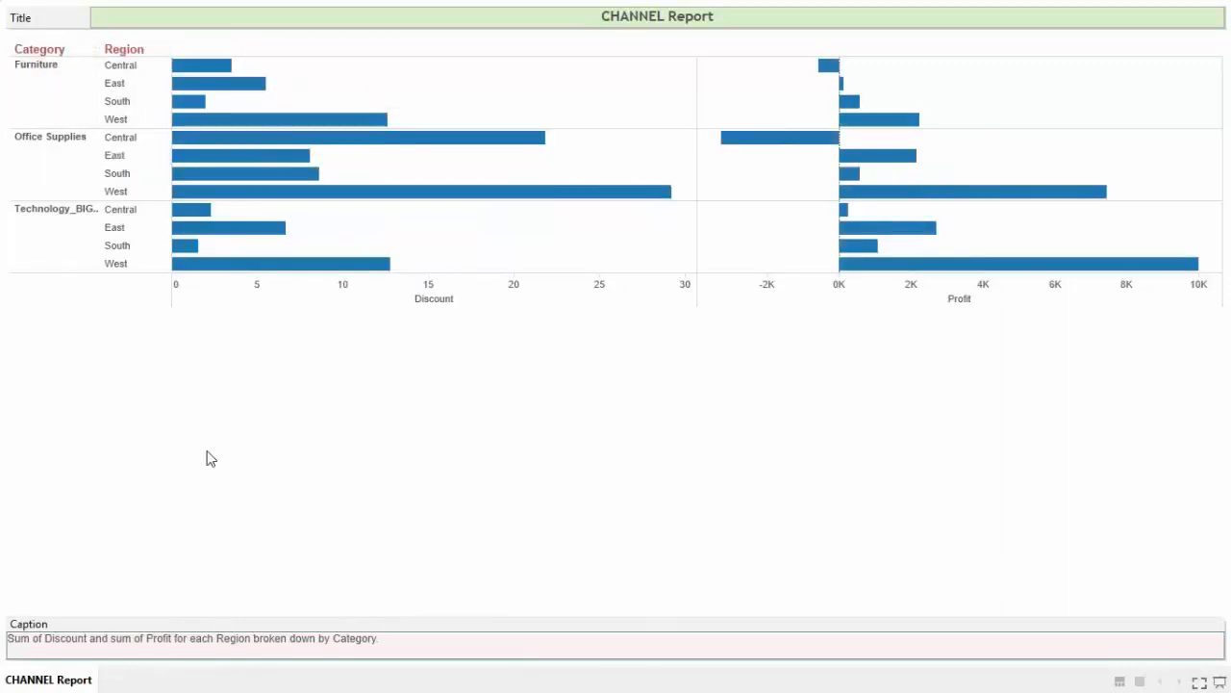
left_click(60, 137)
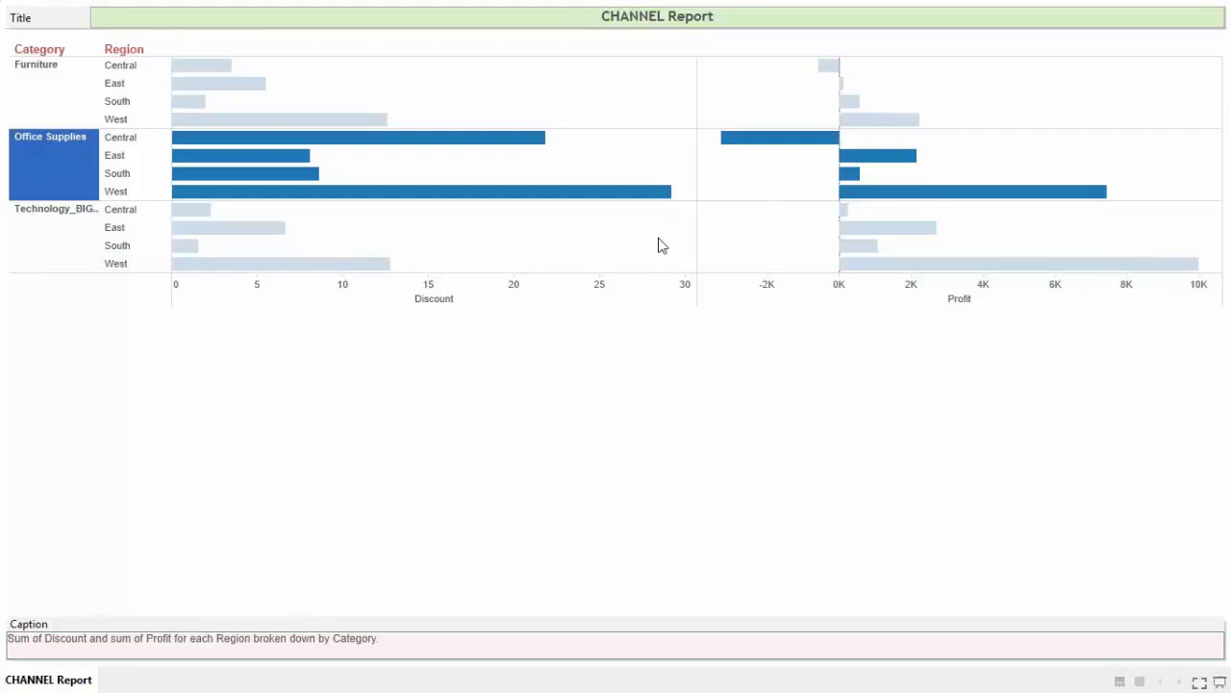
key("Escape")
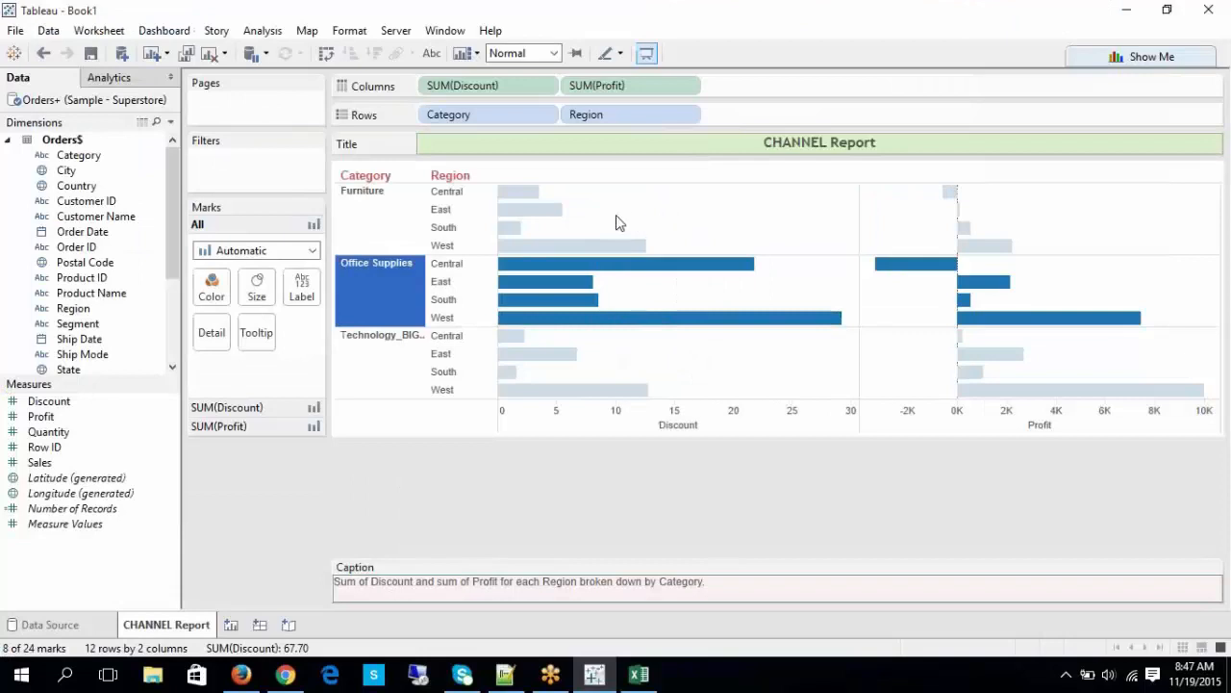
Step: Turn on mark labels for the bars, switching them off and on once to compare
left_click(431, 56)
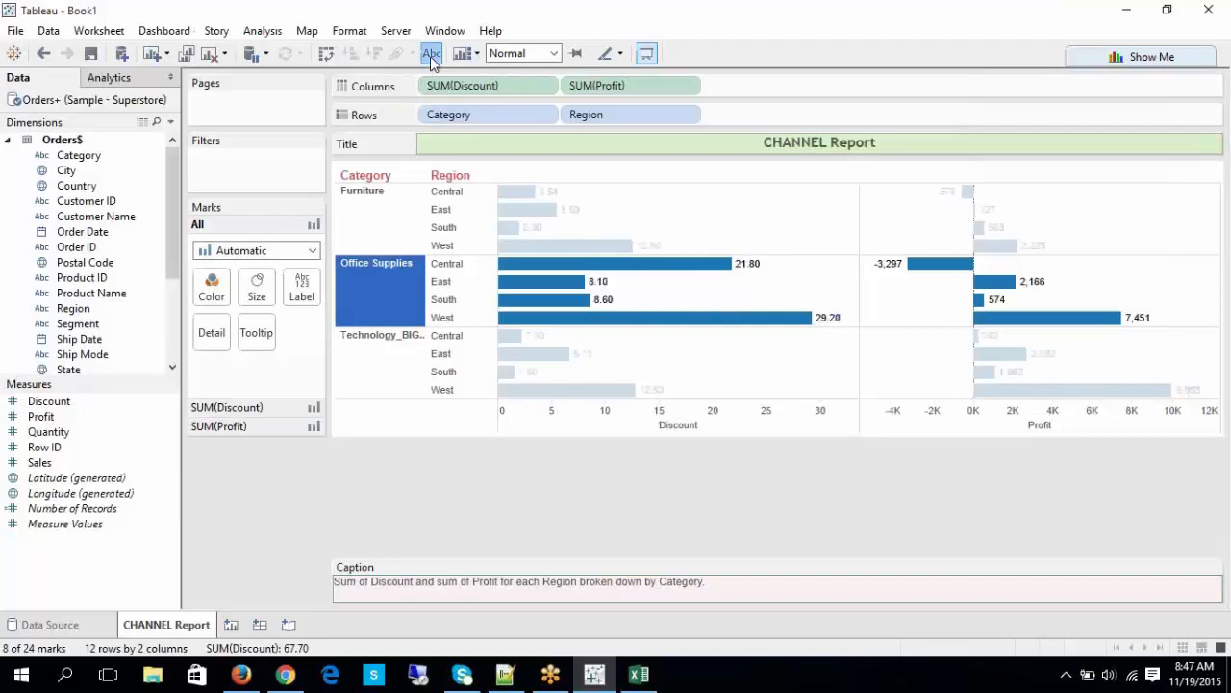
left_click(433, 62)
left_click(433, 62)
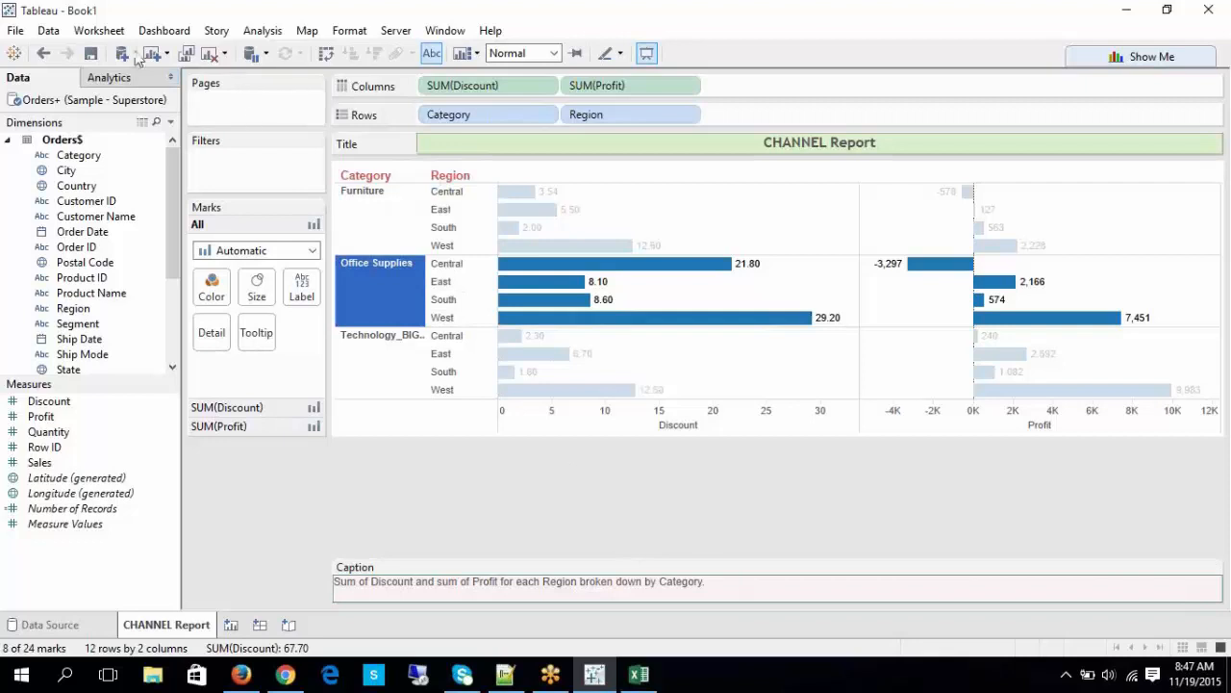
Step: Hide the worksheet caption, clear the Office Supplies highlight, and show the caption again
left_click(100, 29)
left_click(120, 216)
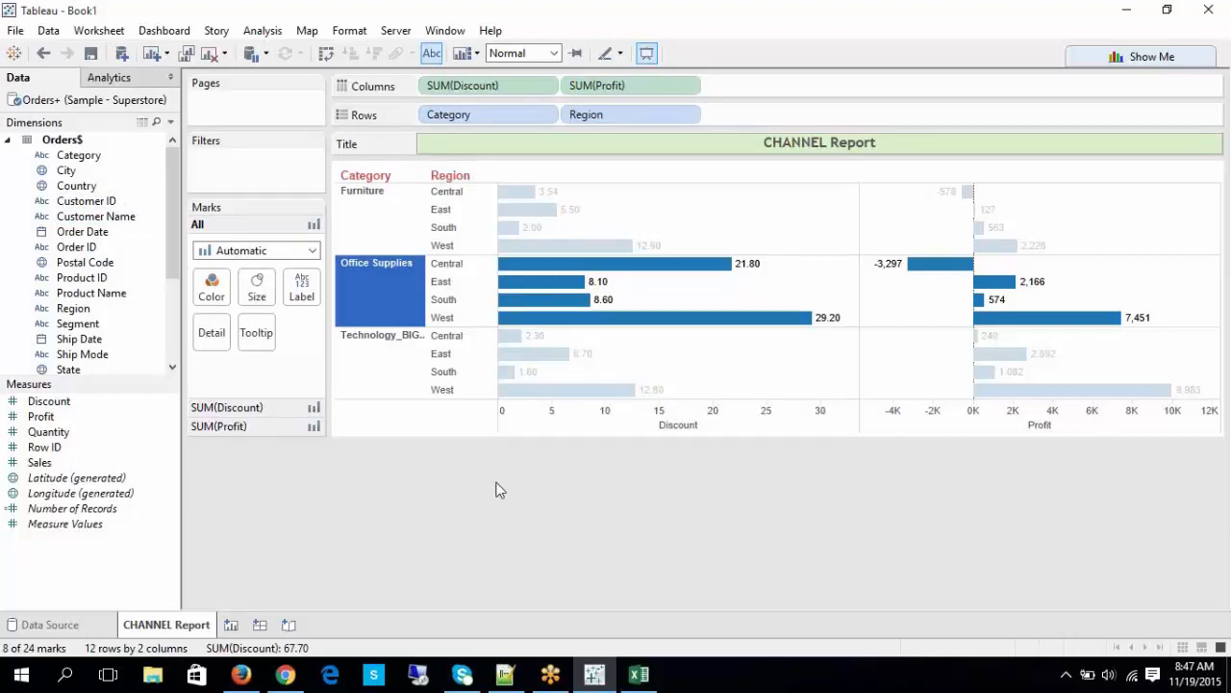
left_click(632, 87)
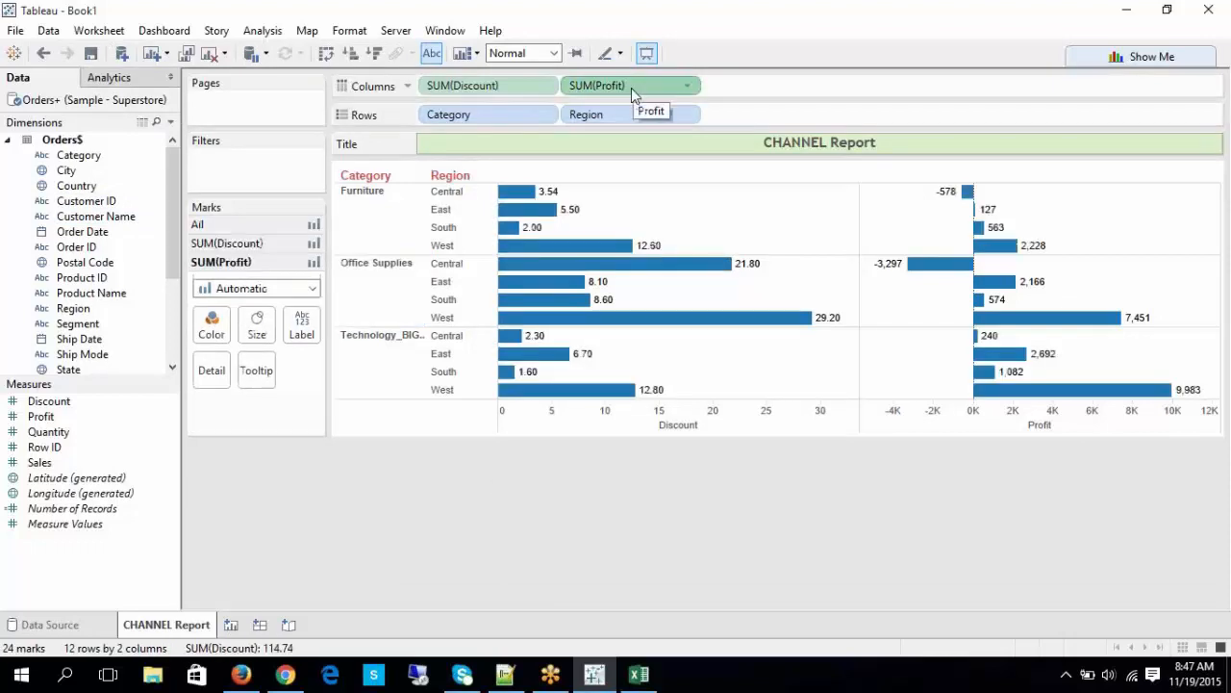
left_click(99, 32)
left_click(123, 216)
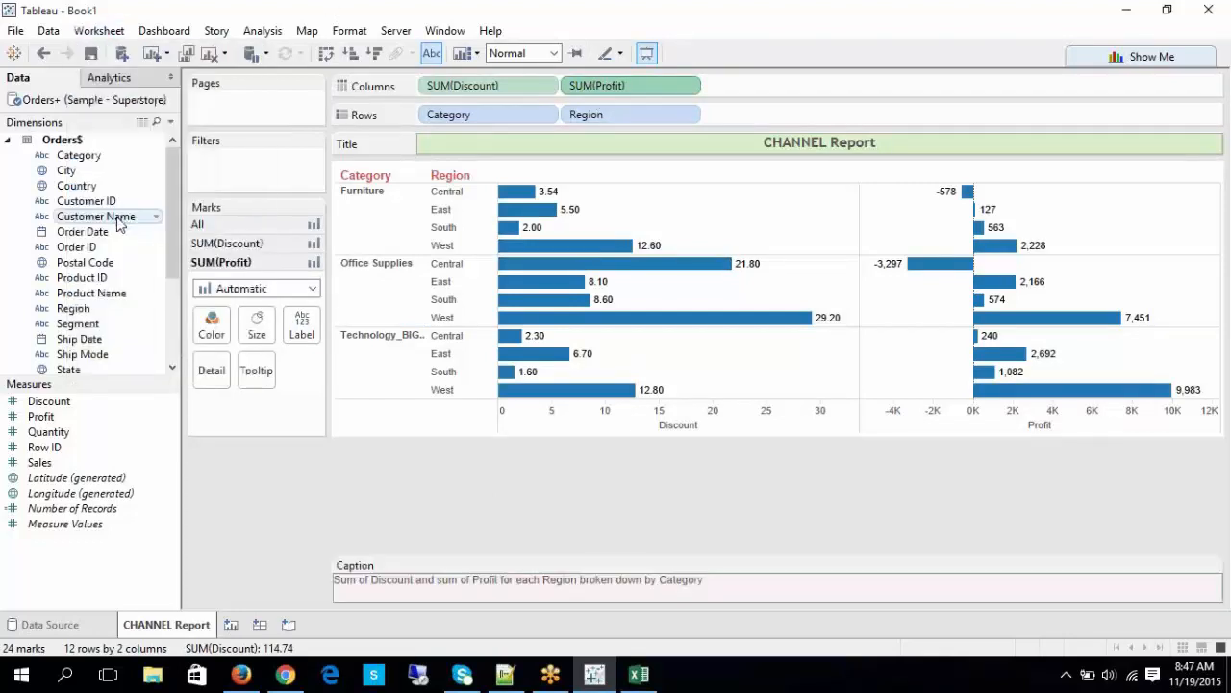
Step: Show the summary card with statistics for the worksheet
left_click(99, 31)
left_click(125, 232)
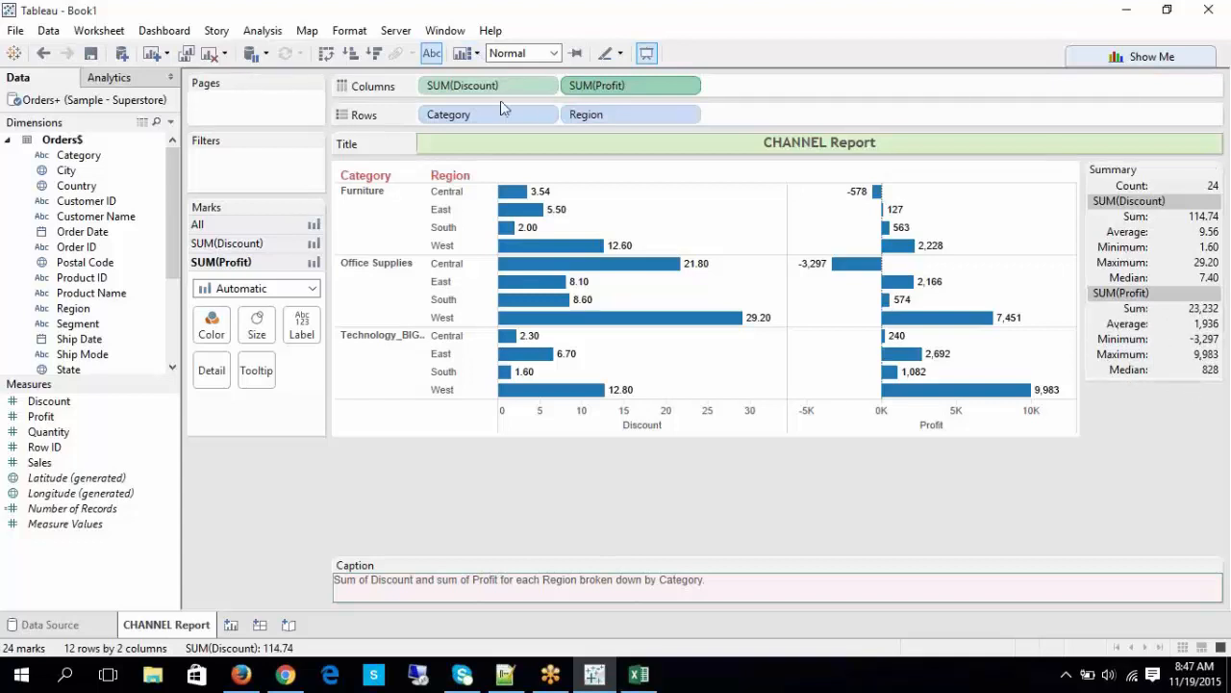
Step: In presentation mode, add Standard Deviation, First Quartile and Third Quartile to the summary card
left_click(646, 54)
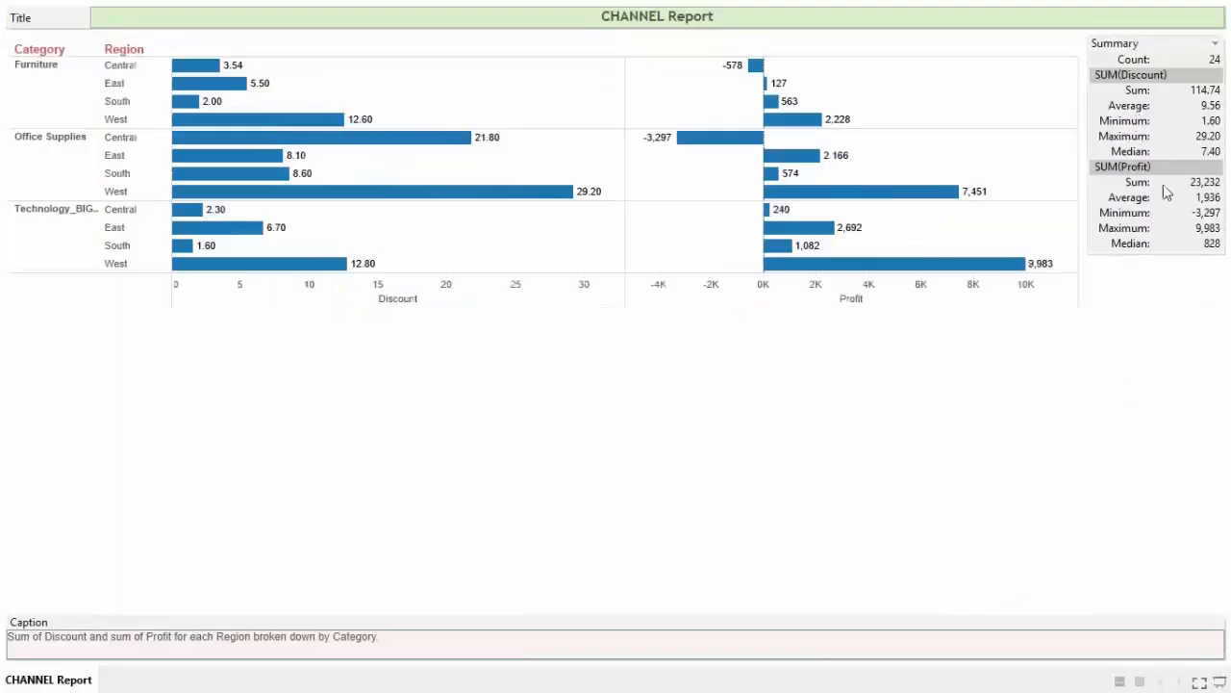
left_click(1216, 44)
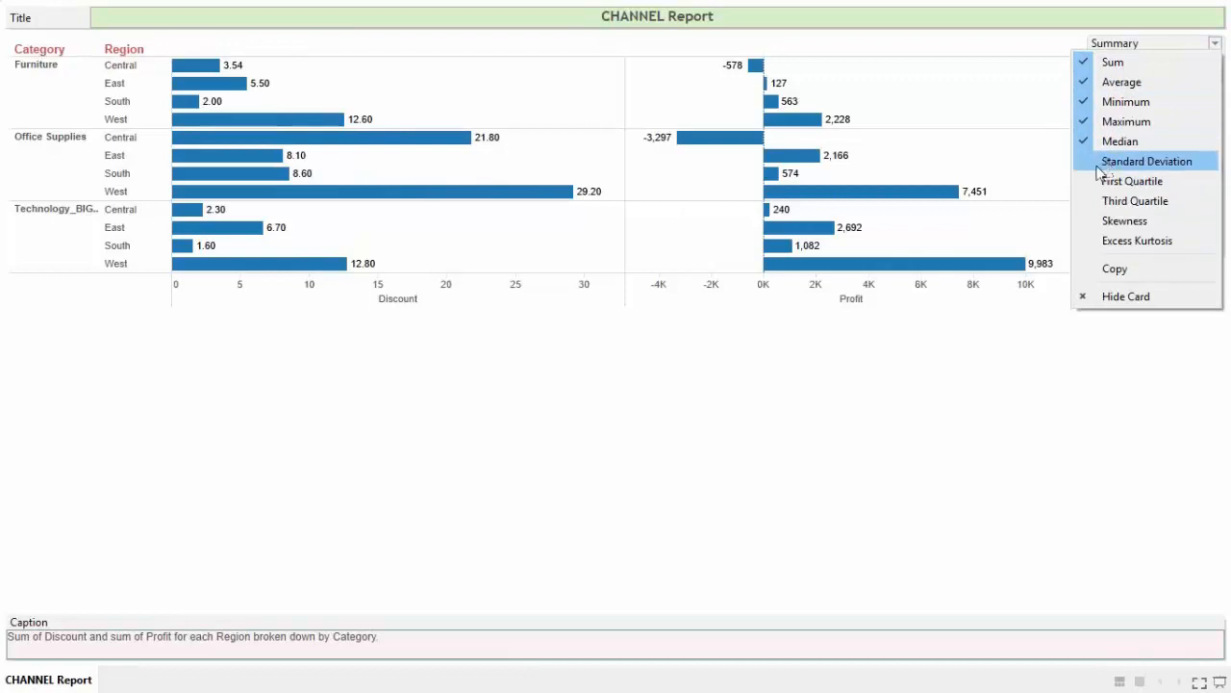
left_click(1121, 161)
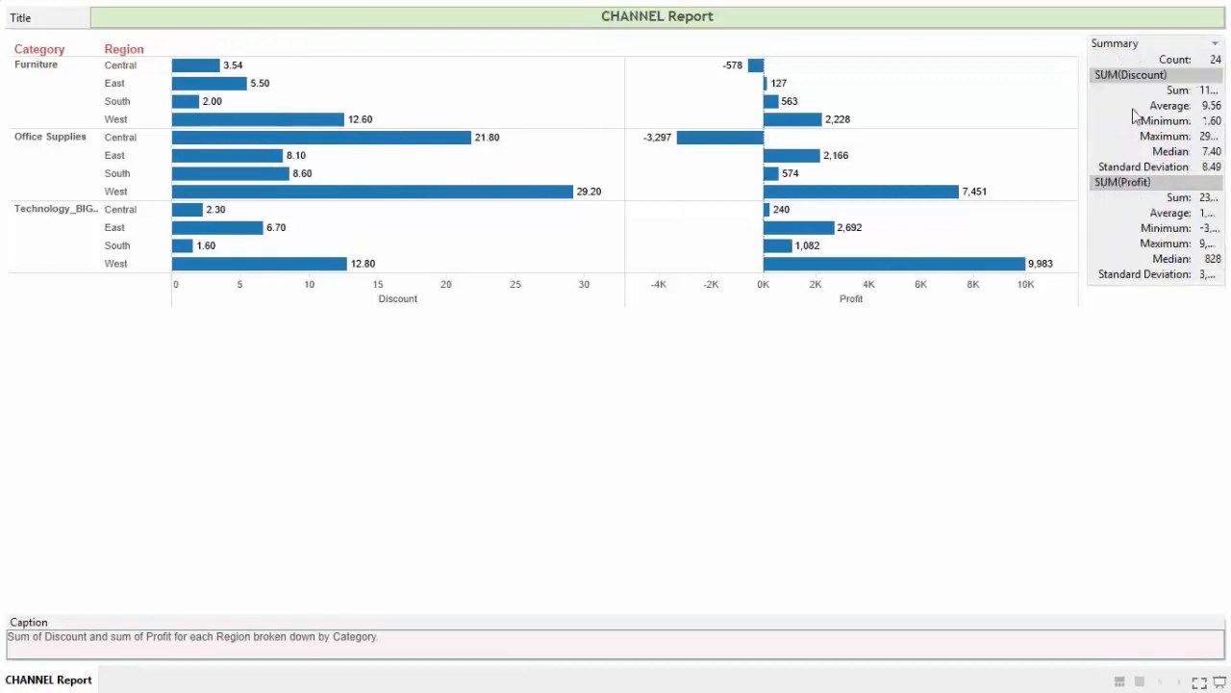
left_click(1216, 43)
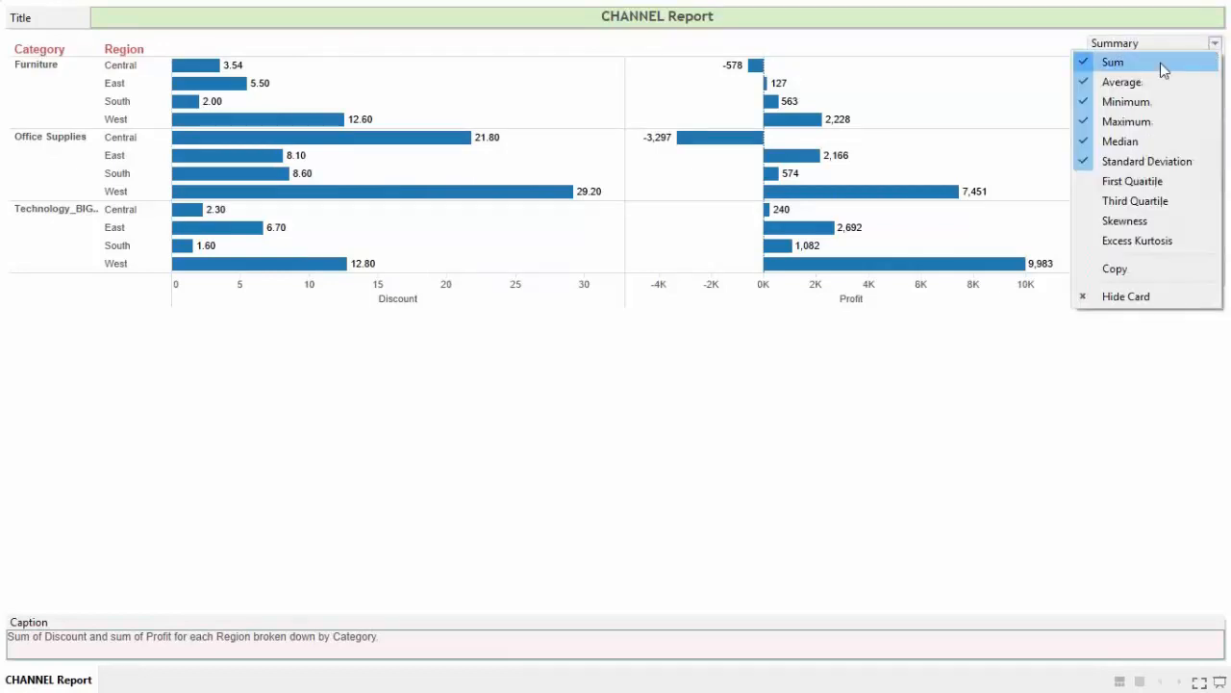
left_click(1103, 184)
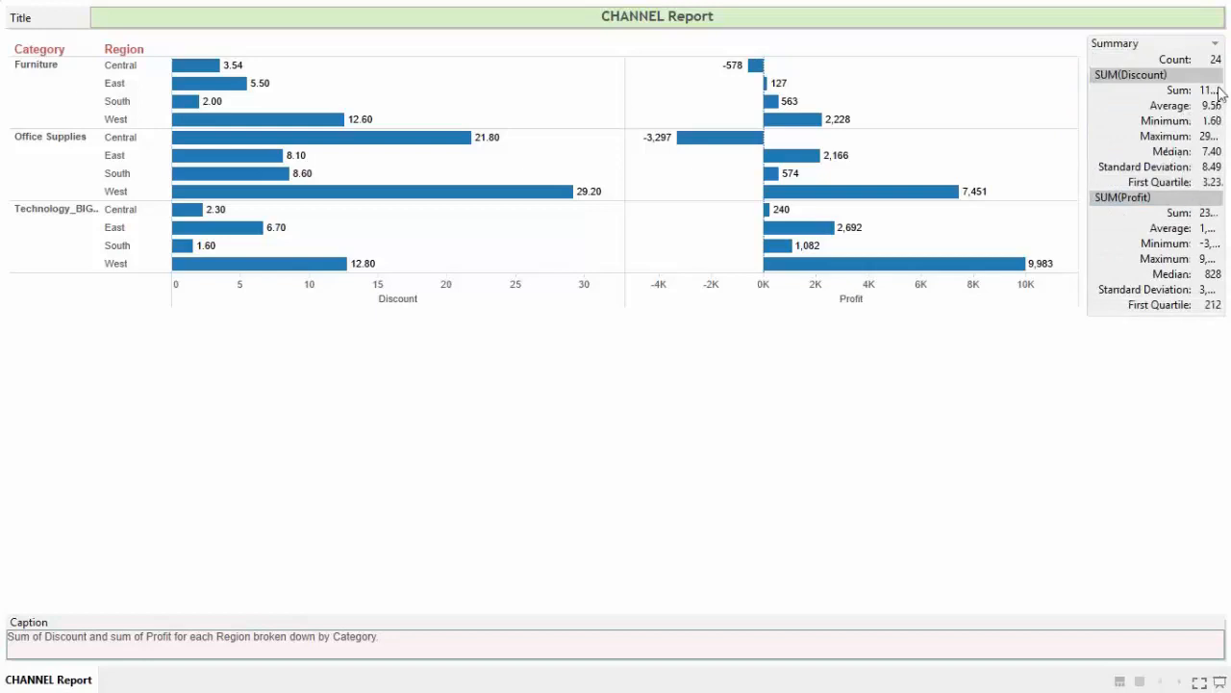
left_click(1216, 43)
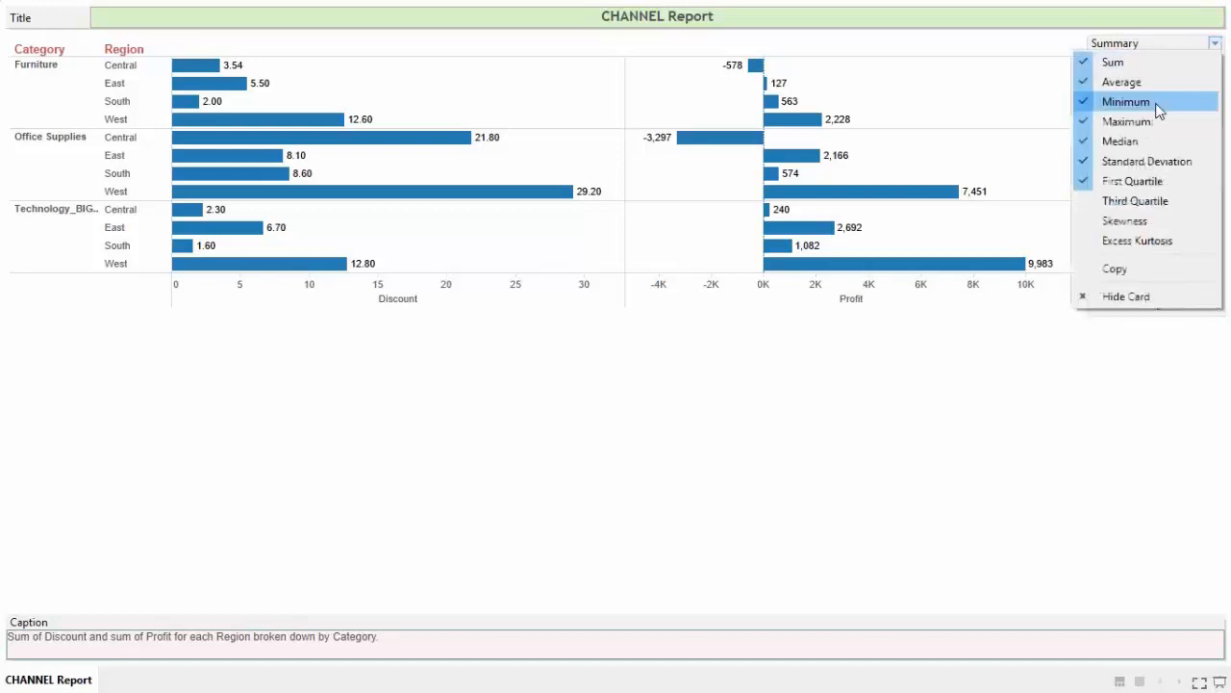
left_click(1098, 204)
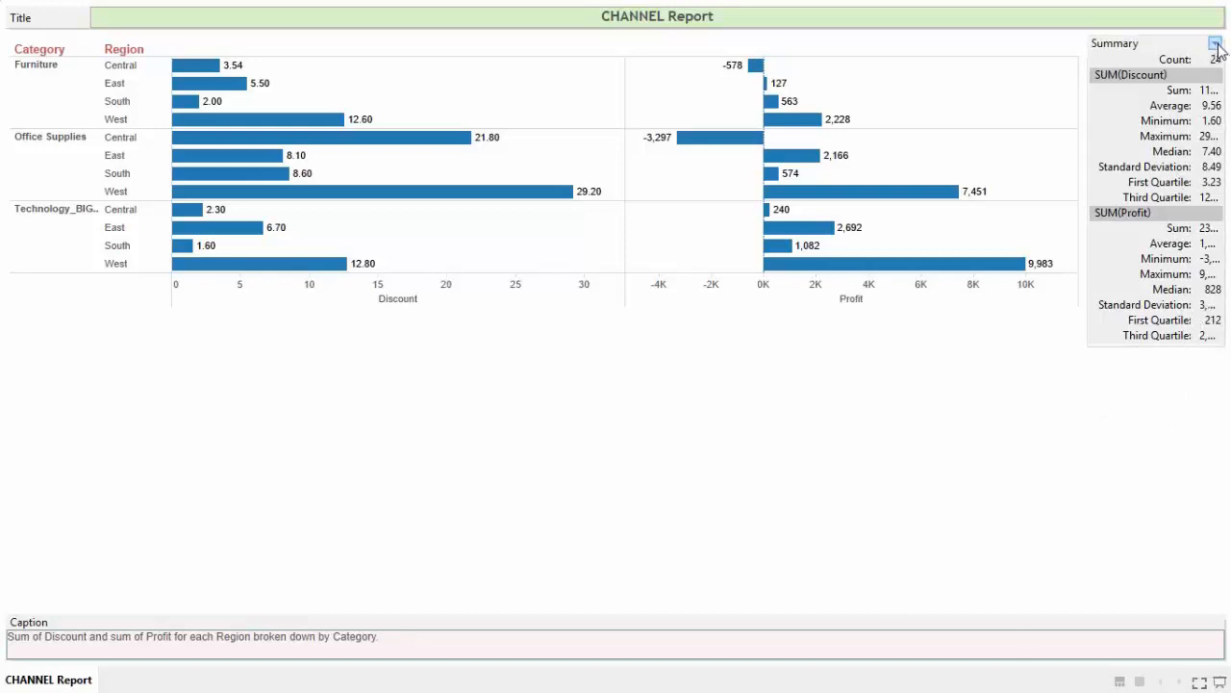
left_click(1215, 43)
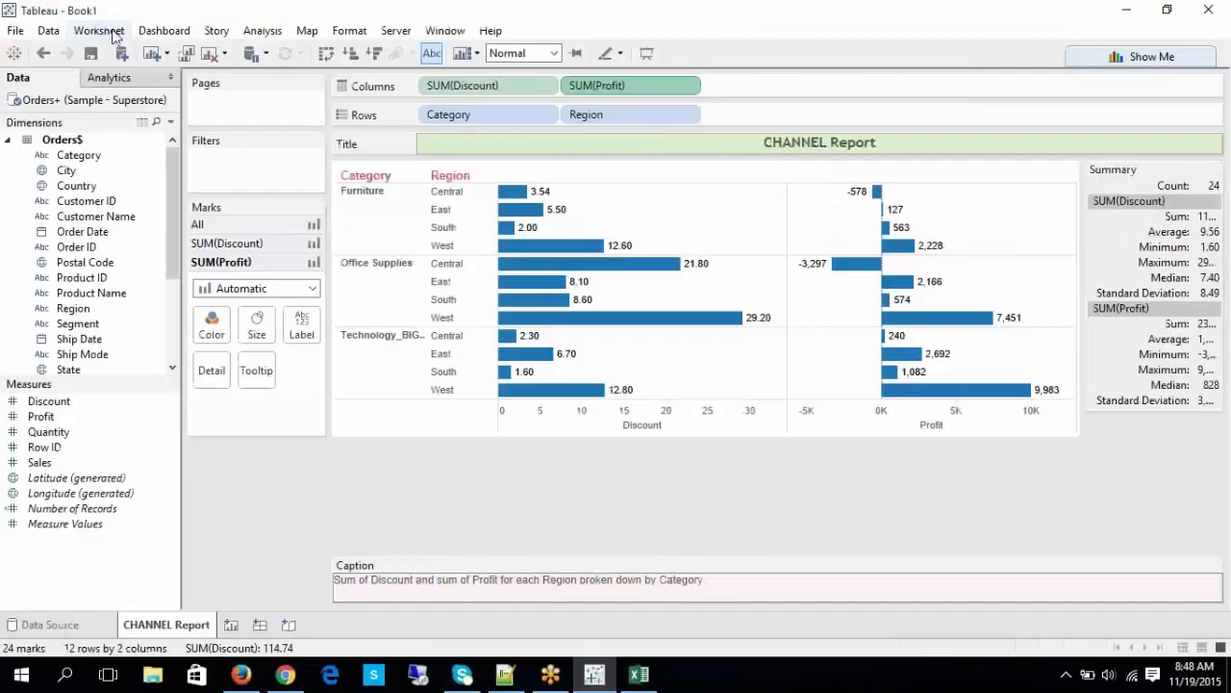
Step: Hide the worksheet's summary card and look through the list of cards that can be shown
left_click(99, 30)
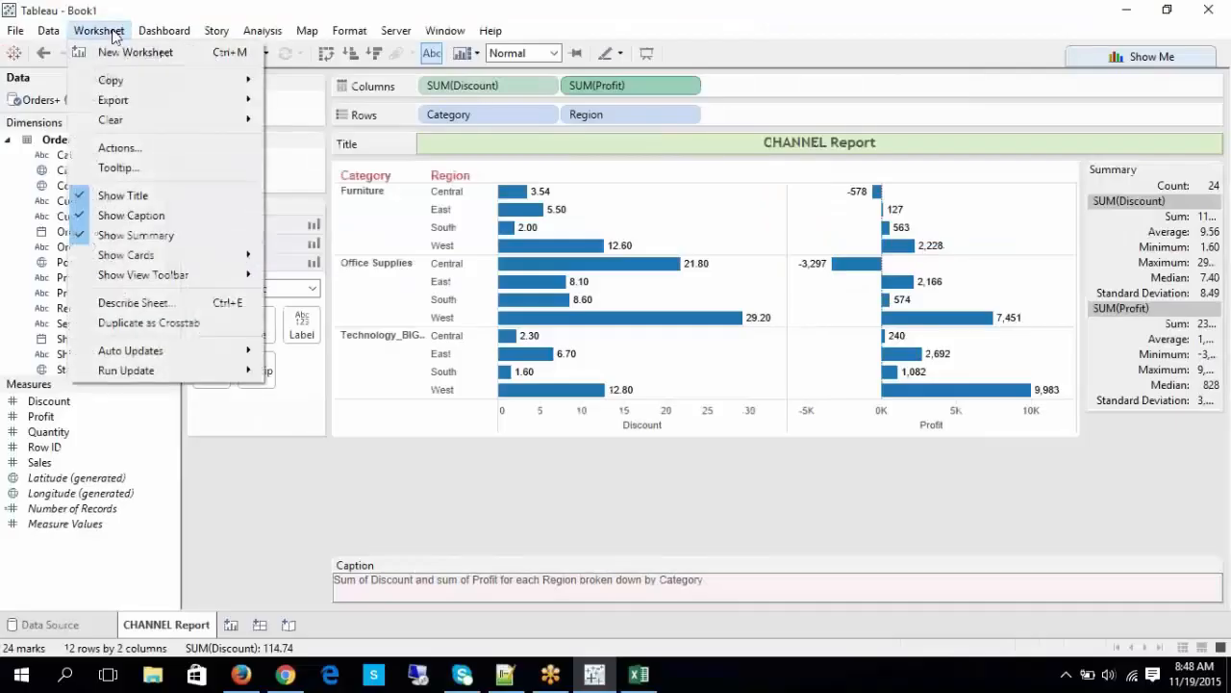
left_click(142, 236)
left_click(99, 29)
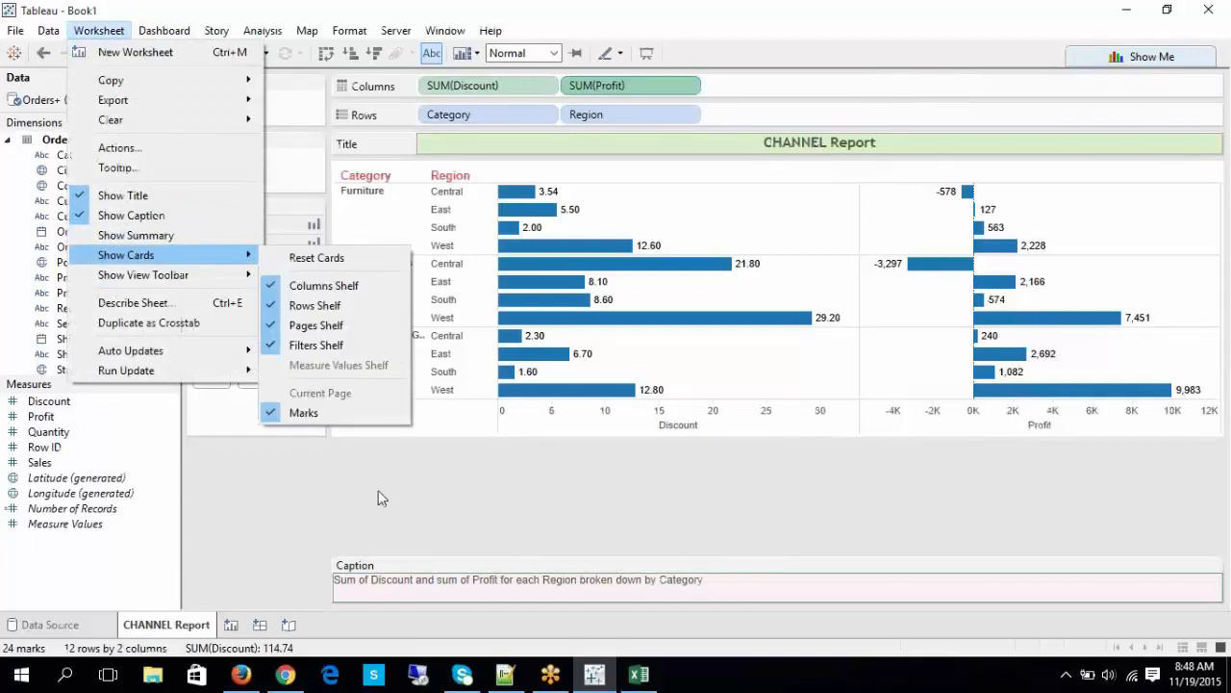
left_click(405, 511)
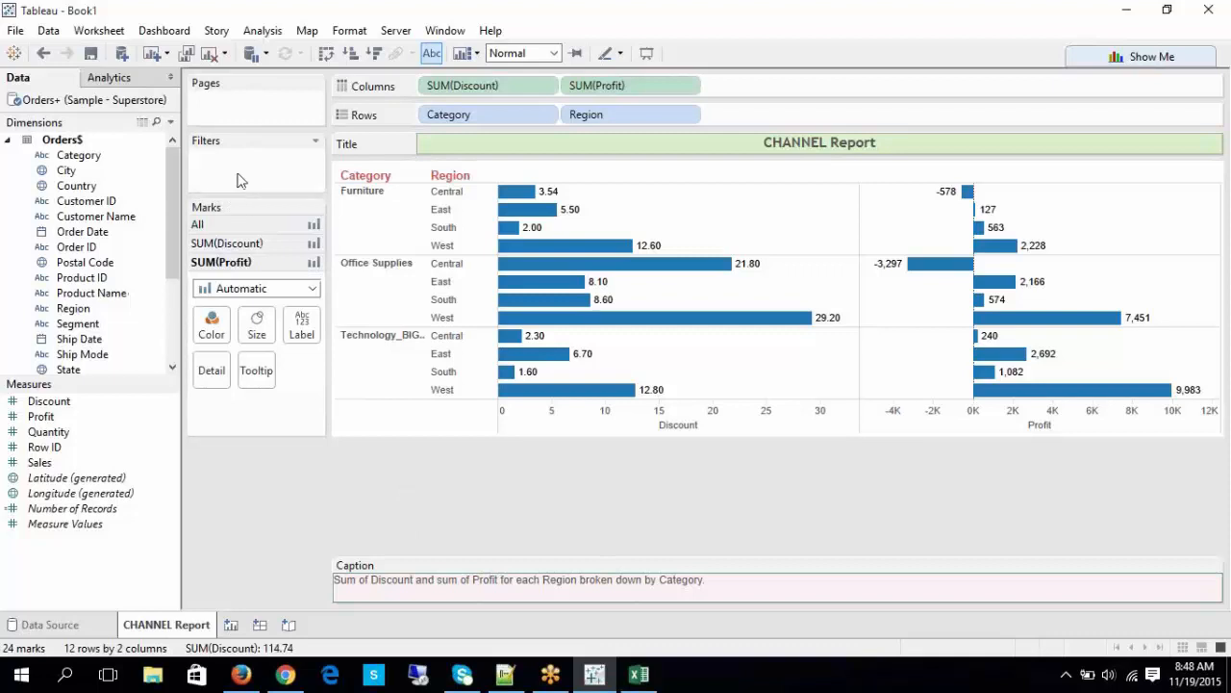
Step: Remove Region from the rows and SUM(Profit) from the columns
left_click(601, 114)
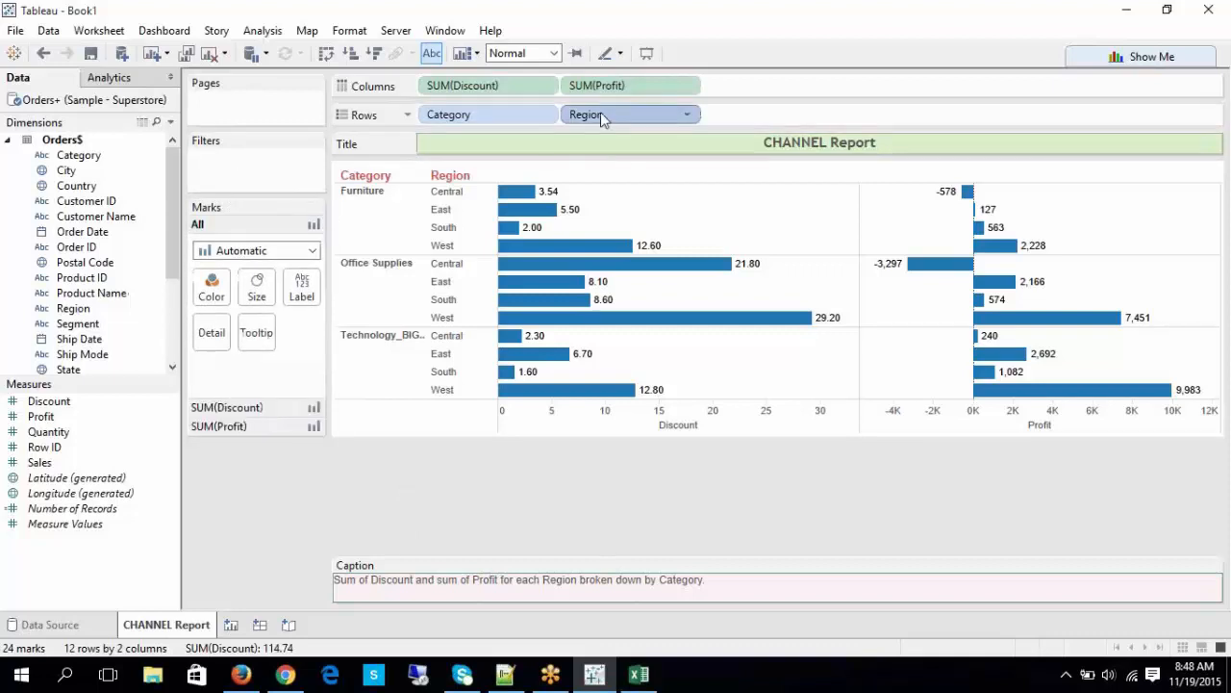
key("Delete")
left_click(595, 86)
key("Delete")
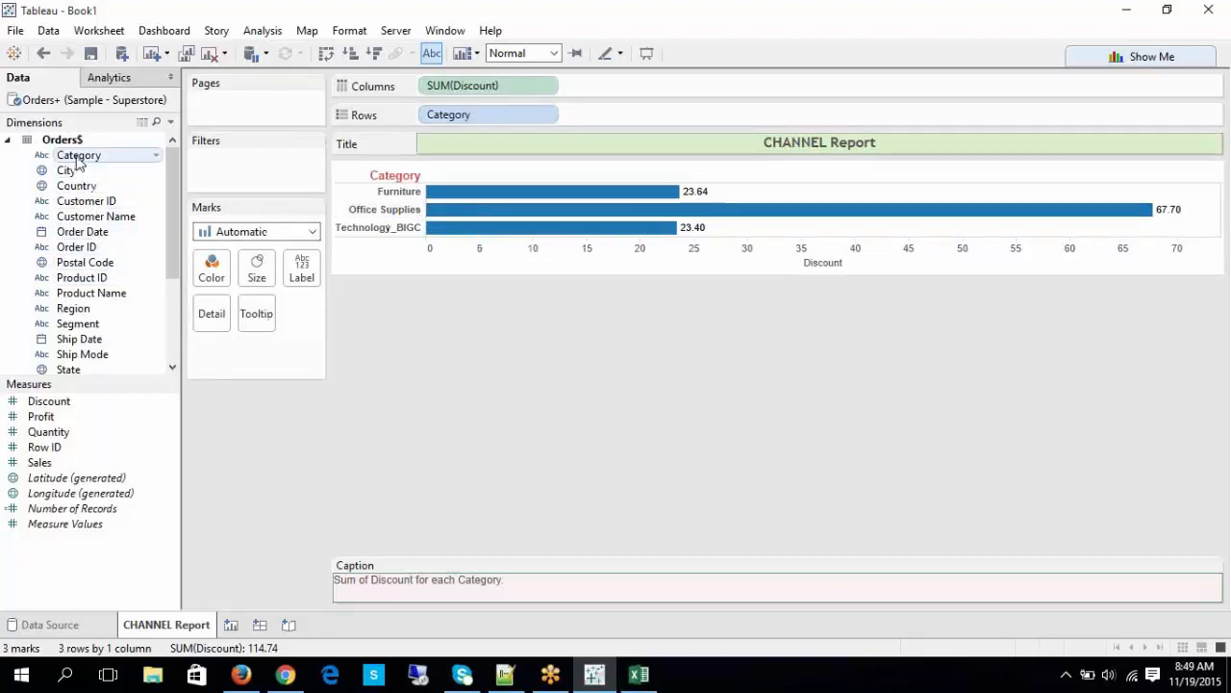
Step: Color the bars by Category, assigning green to Furniture, brown to Office Supplies and cyan to Technology_BIGC
left_click_drag(83, 160, 210, 268)
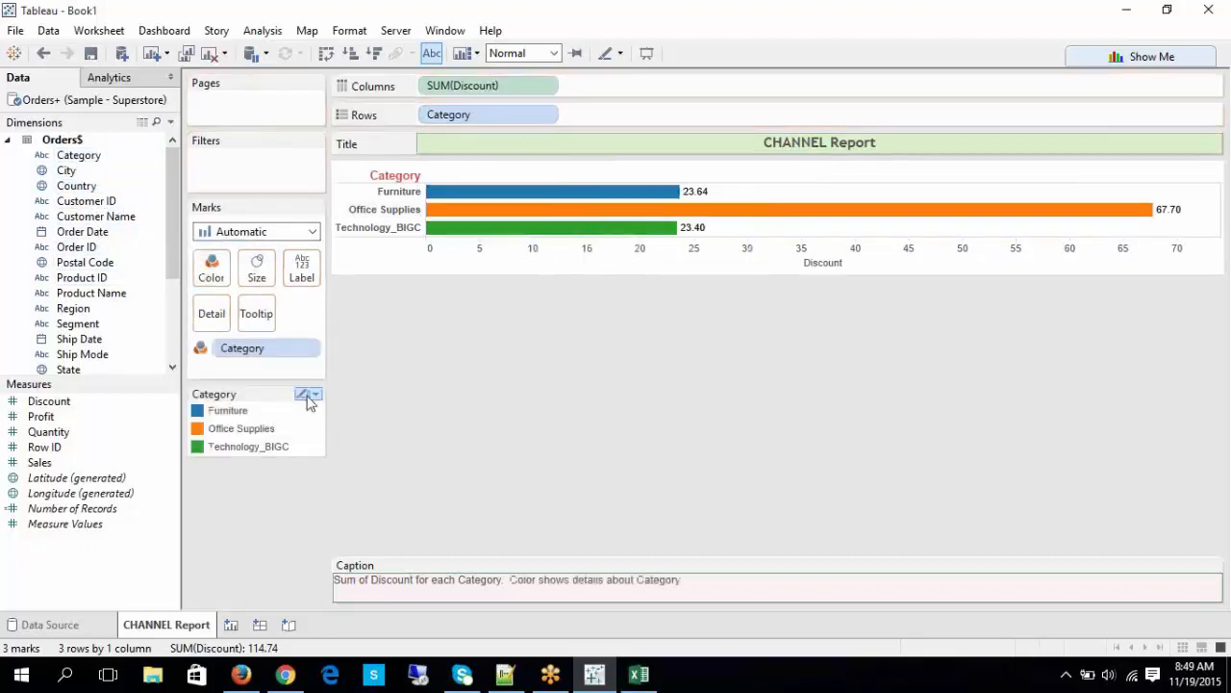
left_click(212, 268)
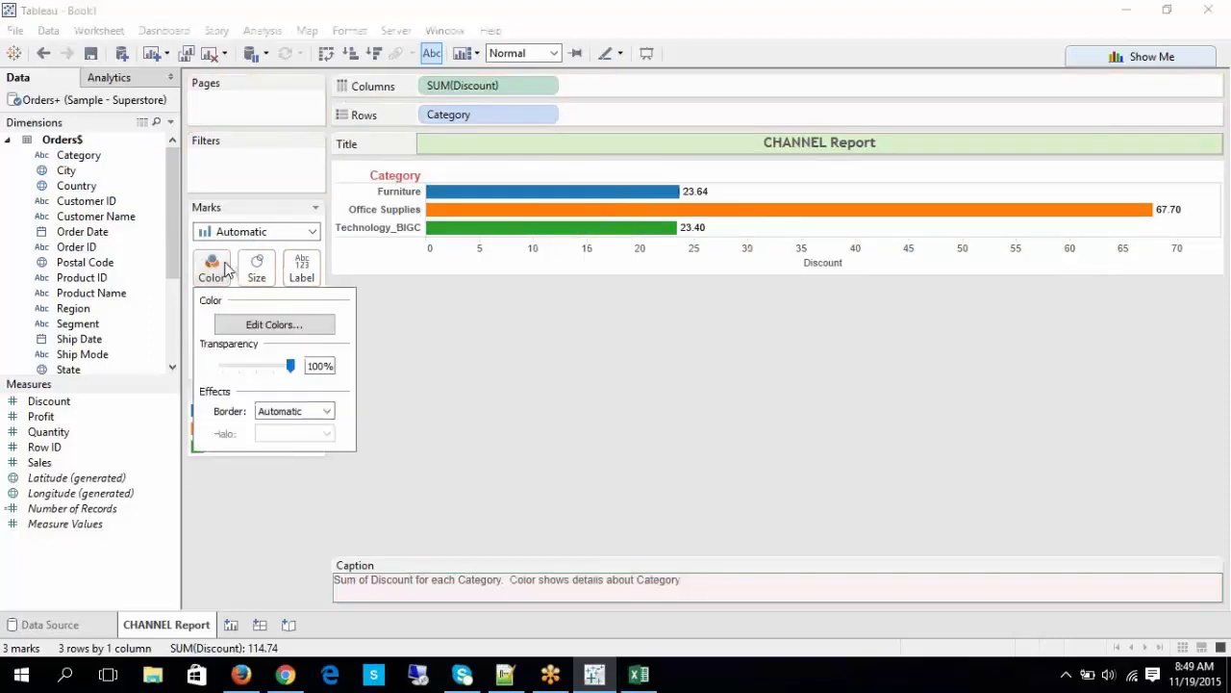
left_click(241, 326)
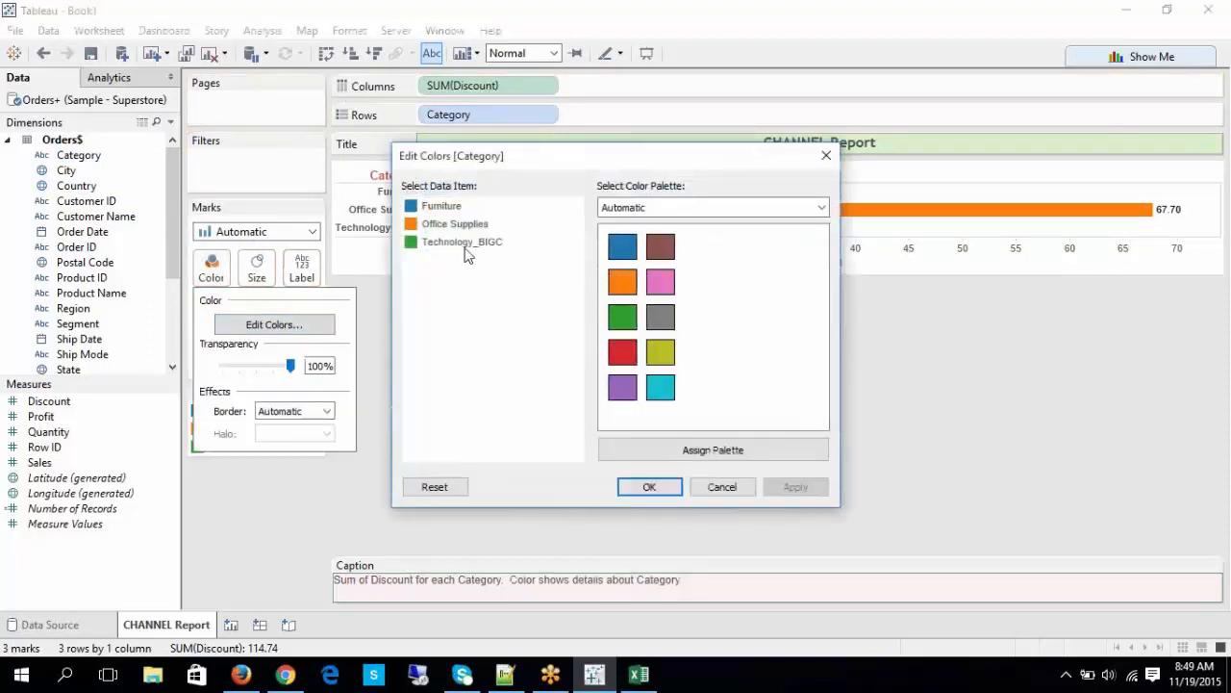
left_click(444, 208)
left_click_drag(510, 168, 435, 247)
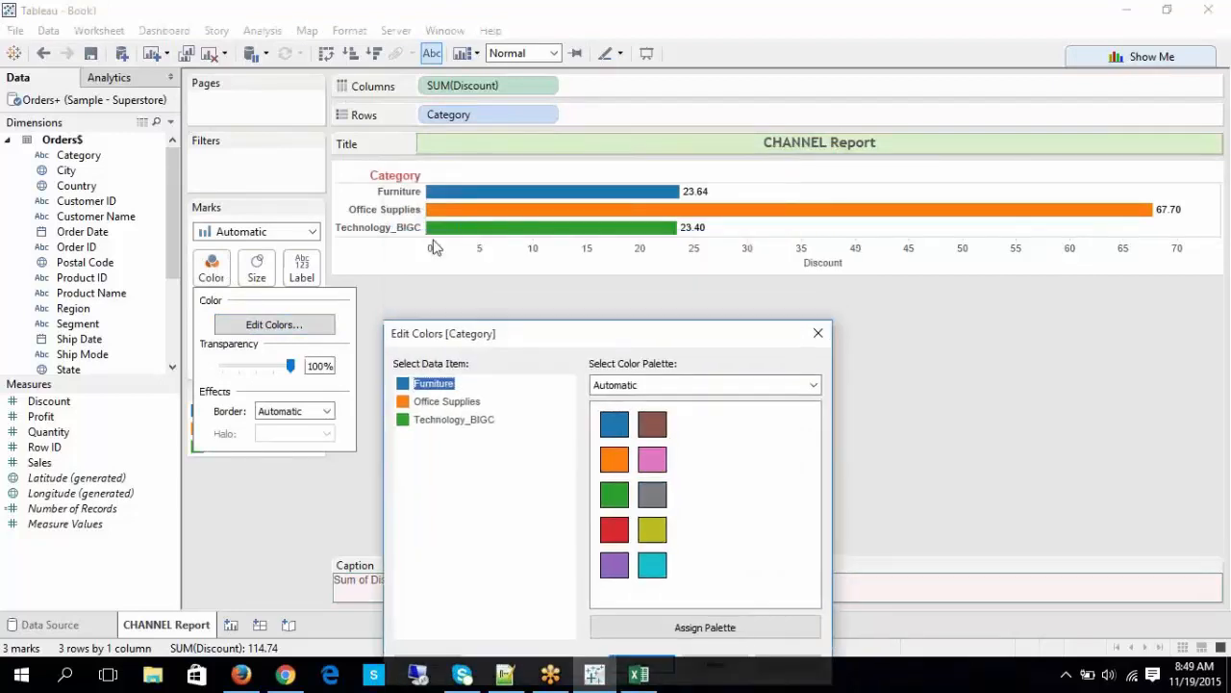
left_click(619, 498)
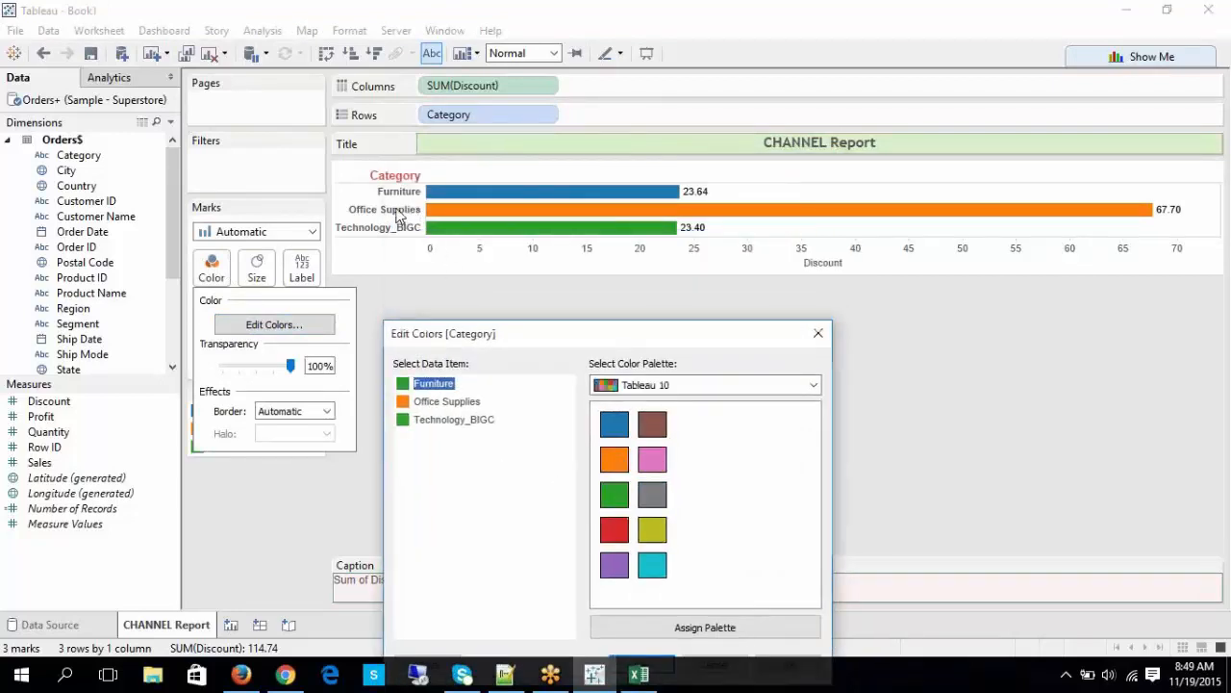
left_click(448, 401)
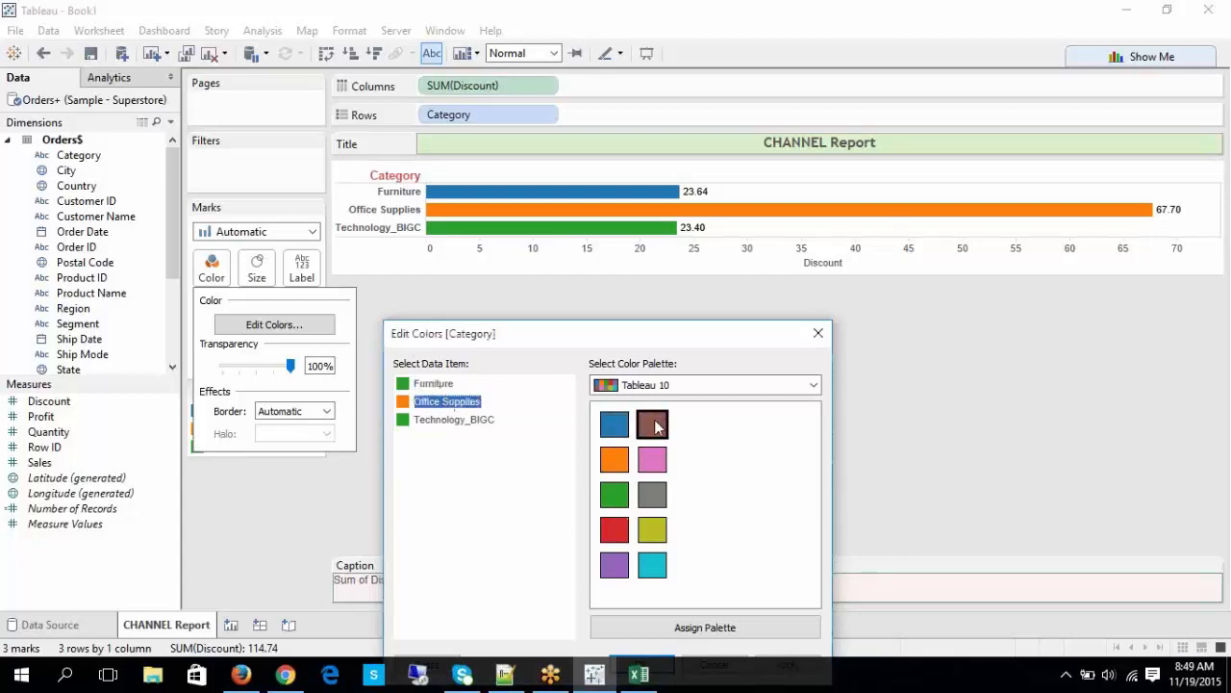
left_click(654, 427)
left_click(448, 421)
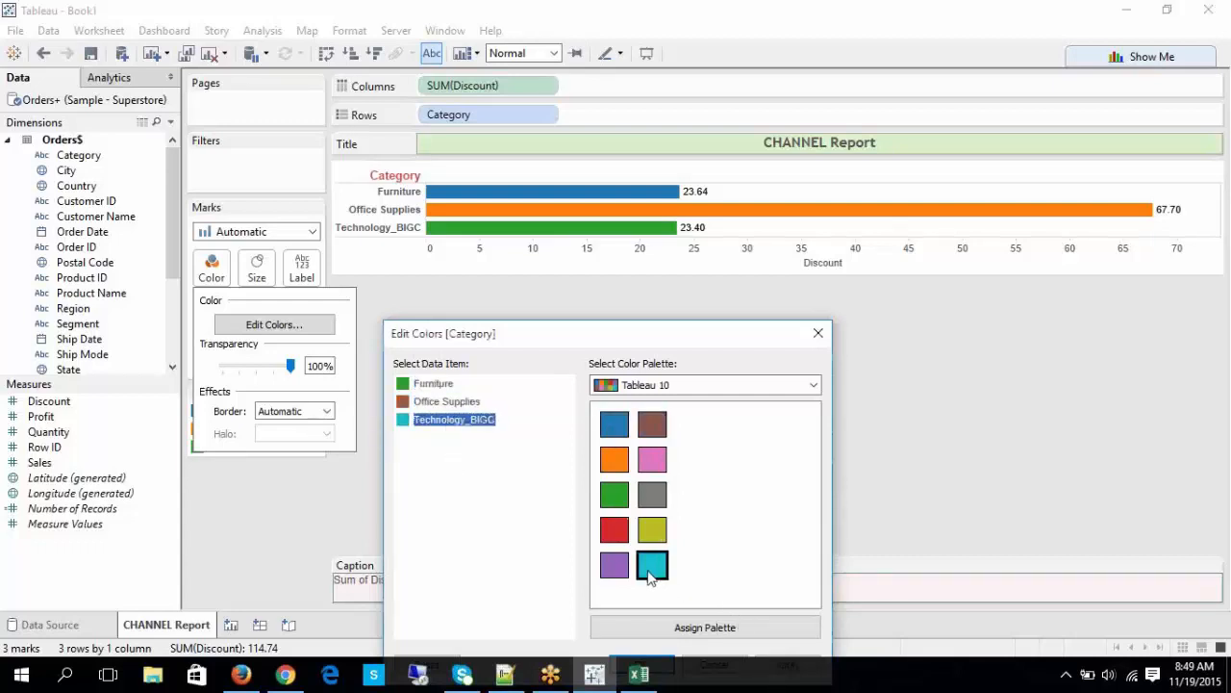
left_click_drag(678, 332, 711, 151)
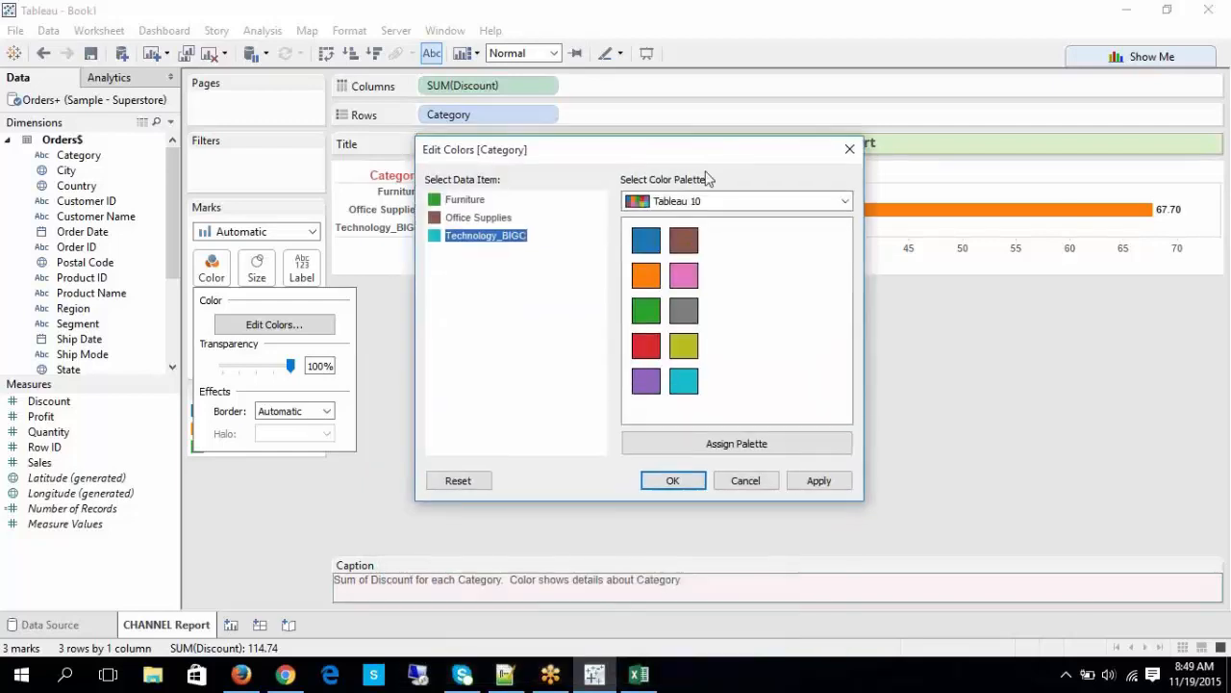
left_click(819, 483)
left_click(673, 480)
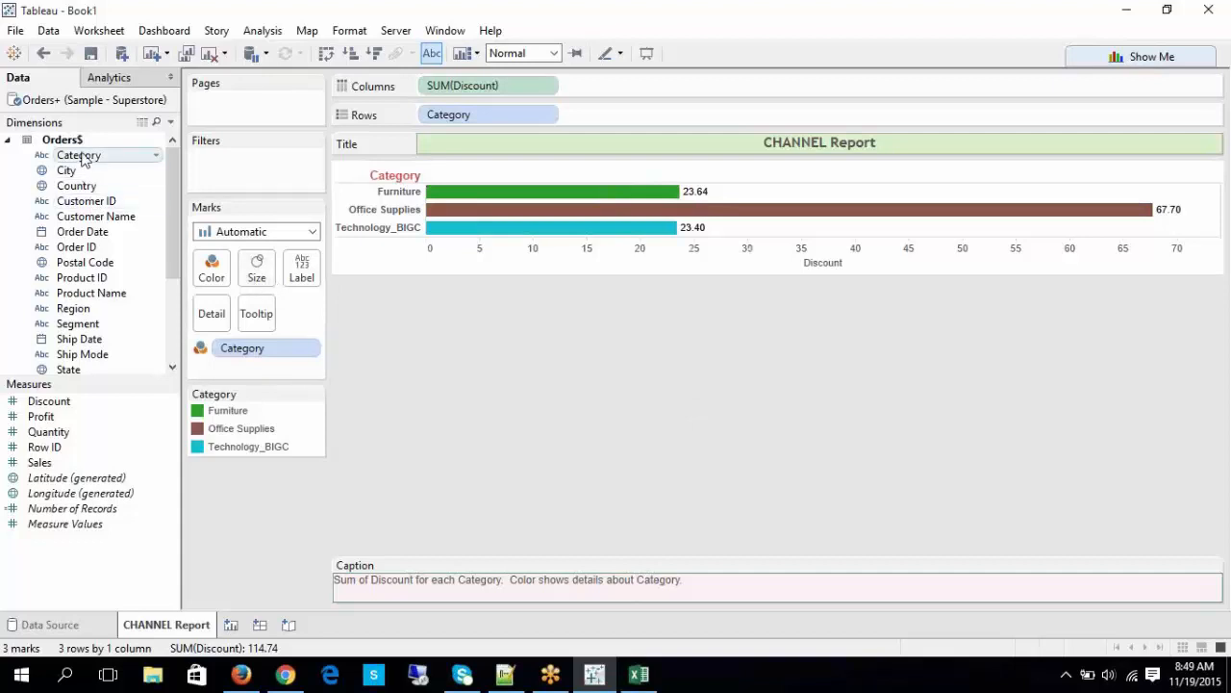
Step: Size the bars by Category and select the Technology_BIGC bar
left_click_drag(83, 159, 256, 275)
mouse_move(687, 204)
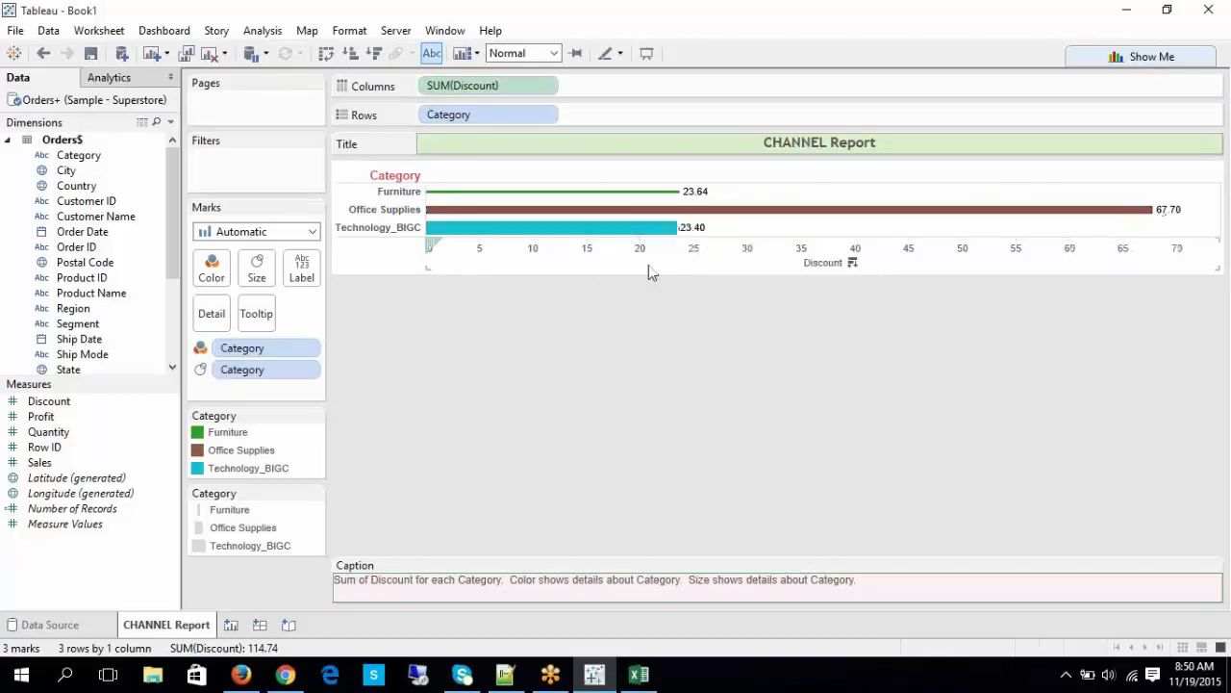
left_click(486, 229)
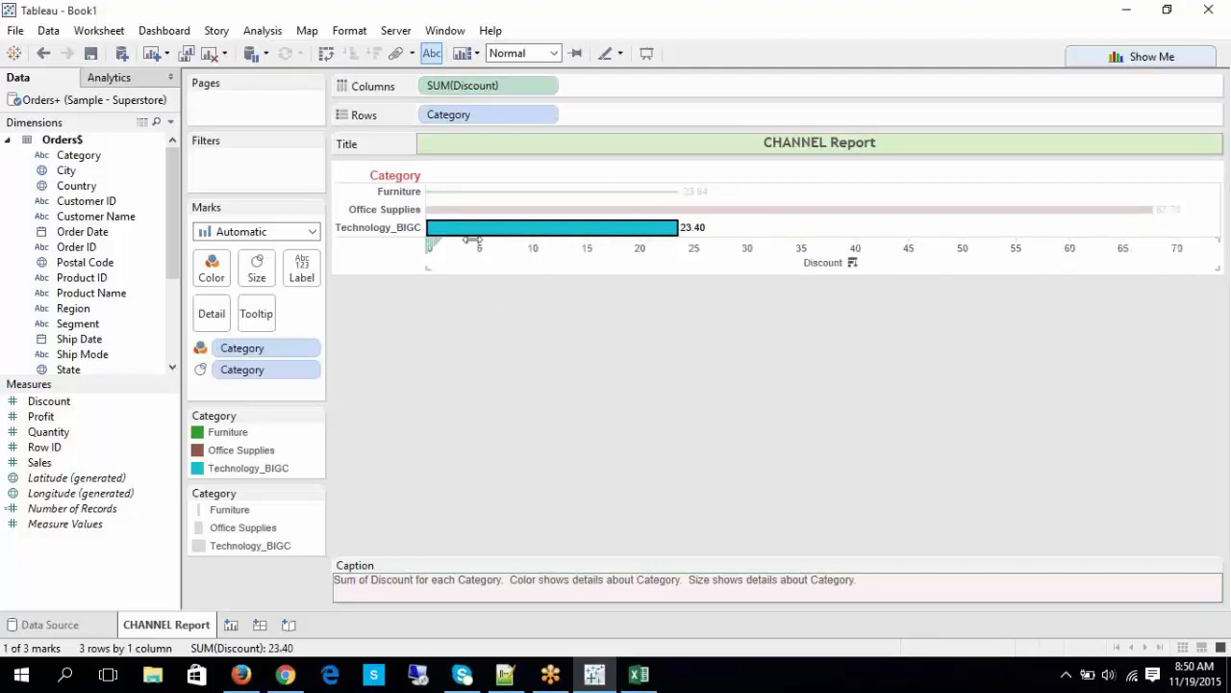
Step: Change the alias of the Technology_BIGC category to Technology
right_click(398, 229)
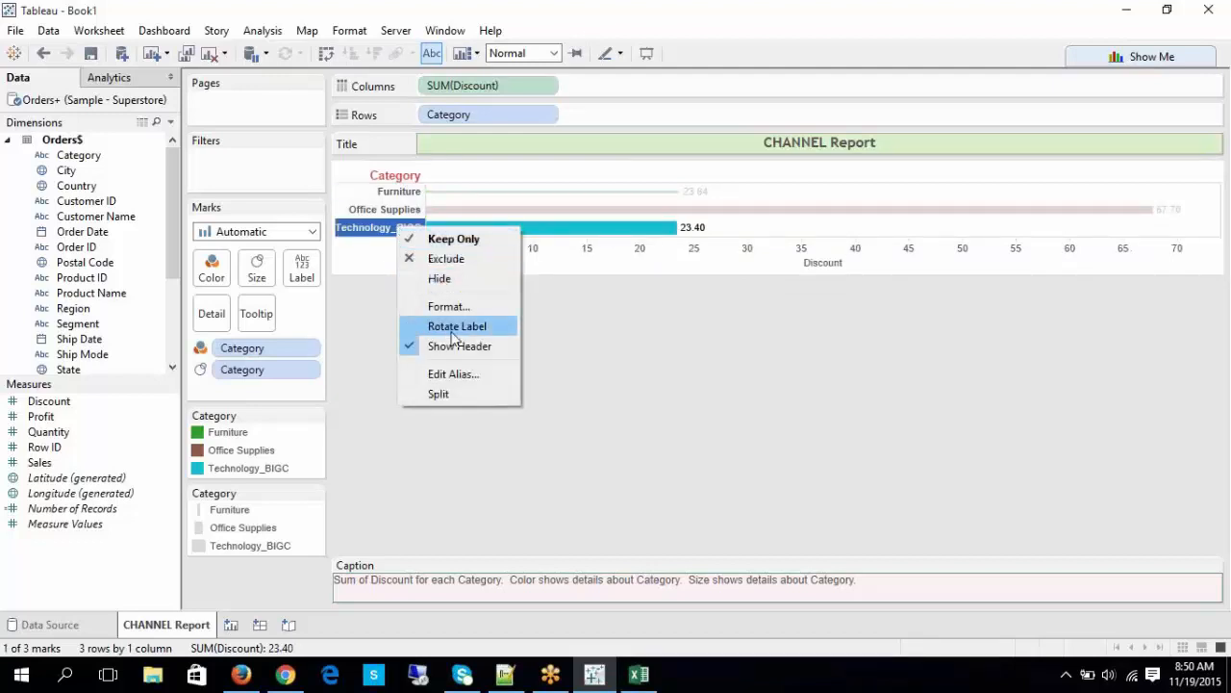
left_click(460, 374)
left_click_drag(525, 322, 642, 326)
key("BackSpace")
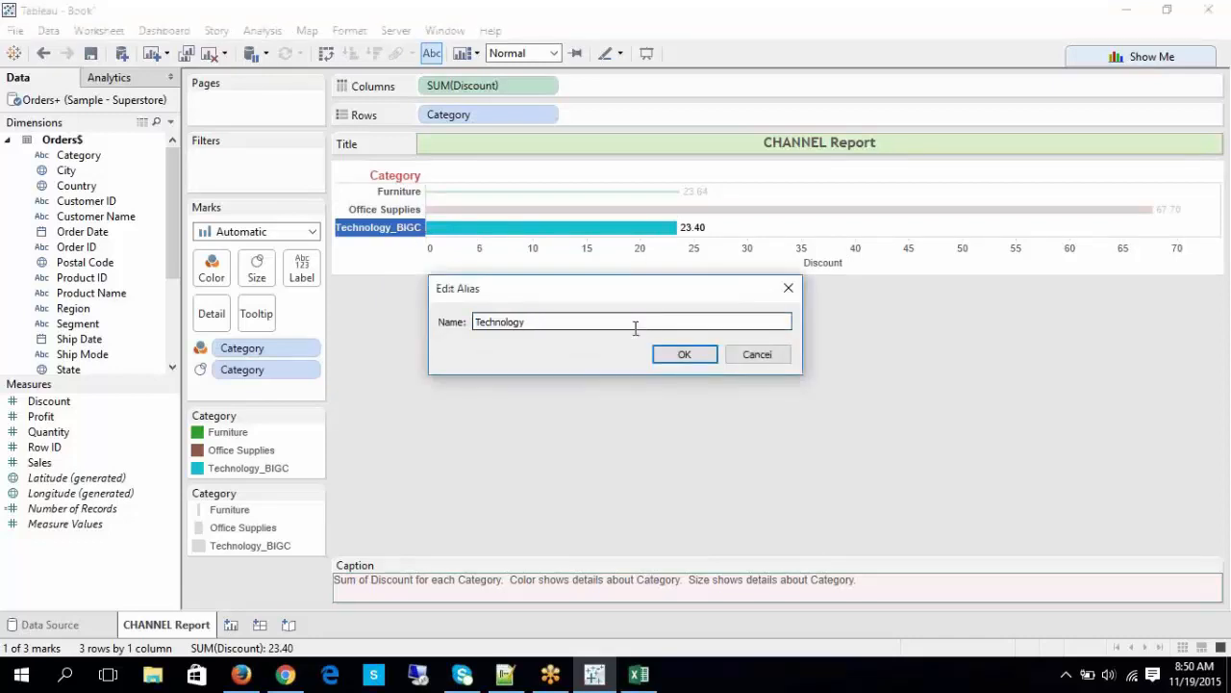
left_click(665, 357)
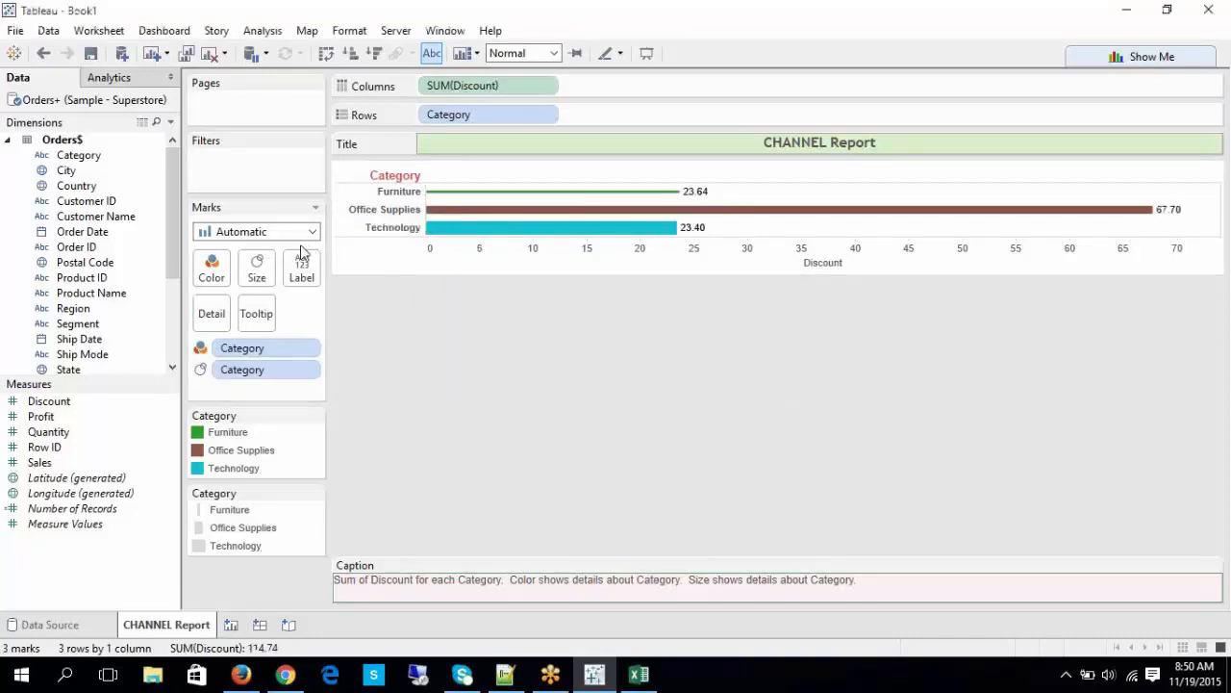
Step: Remove the Category field that controls the bar size
right_click(261, 374)
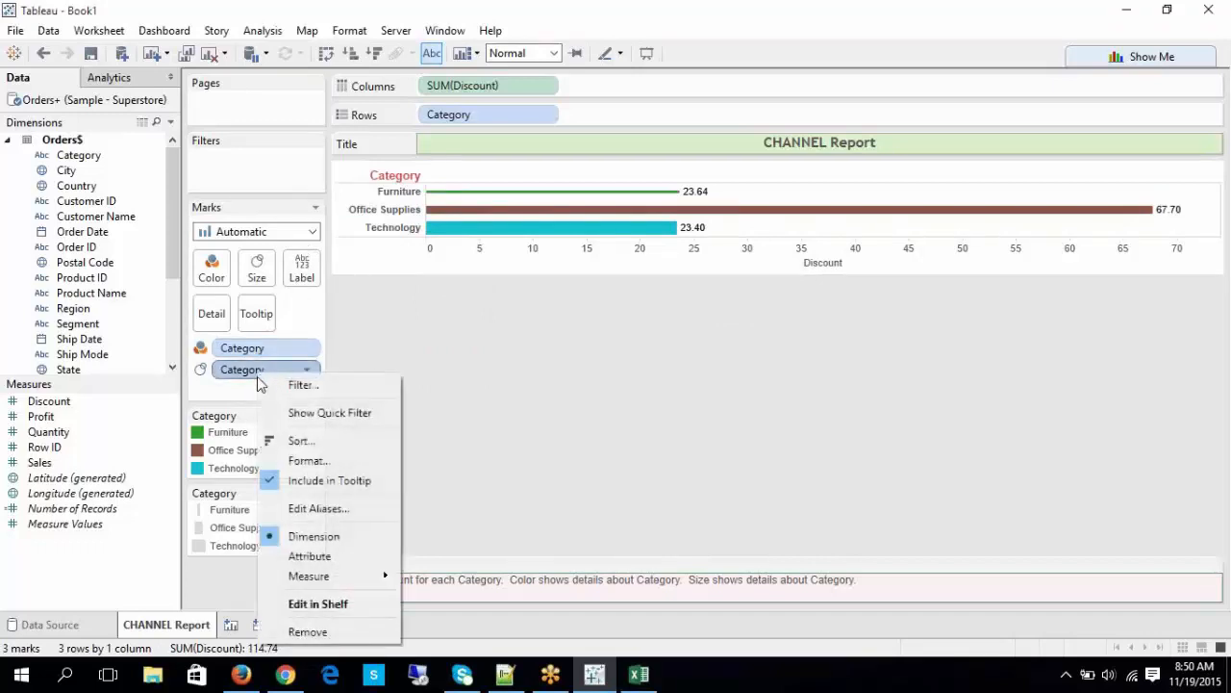
left_click(334, 632)
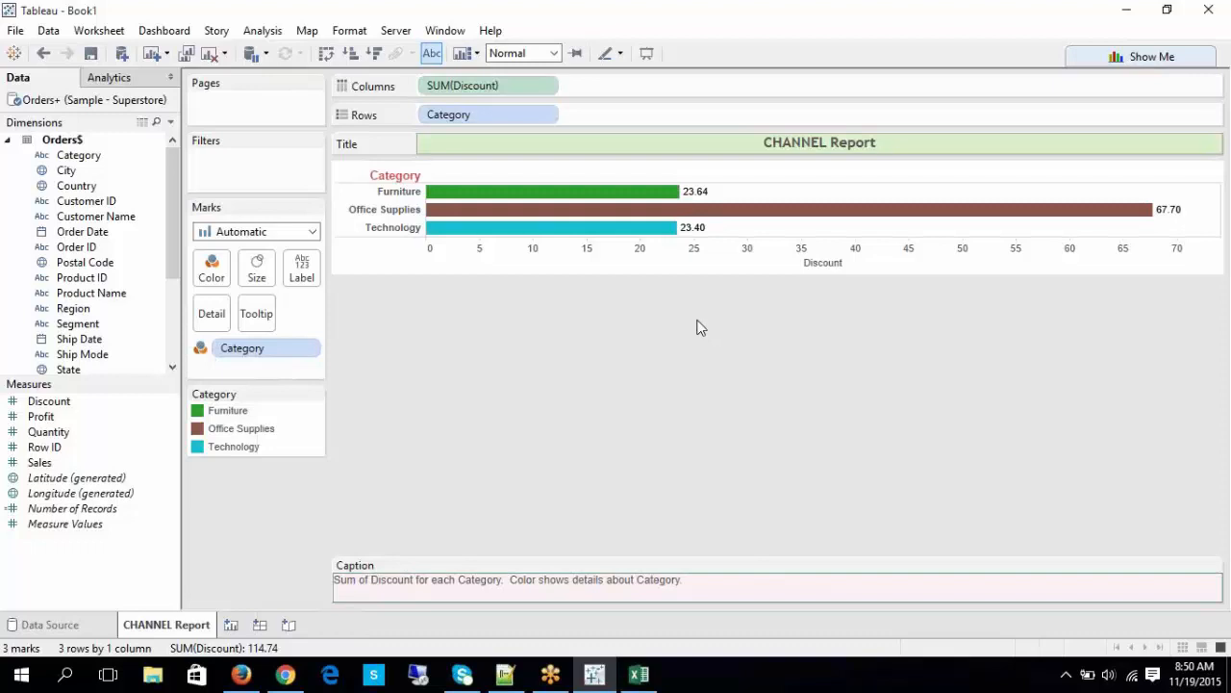
Step: Look at the mark label options and switch the labels off and on once to compare
left_click(299, 273)
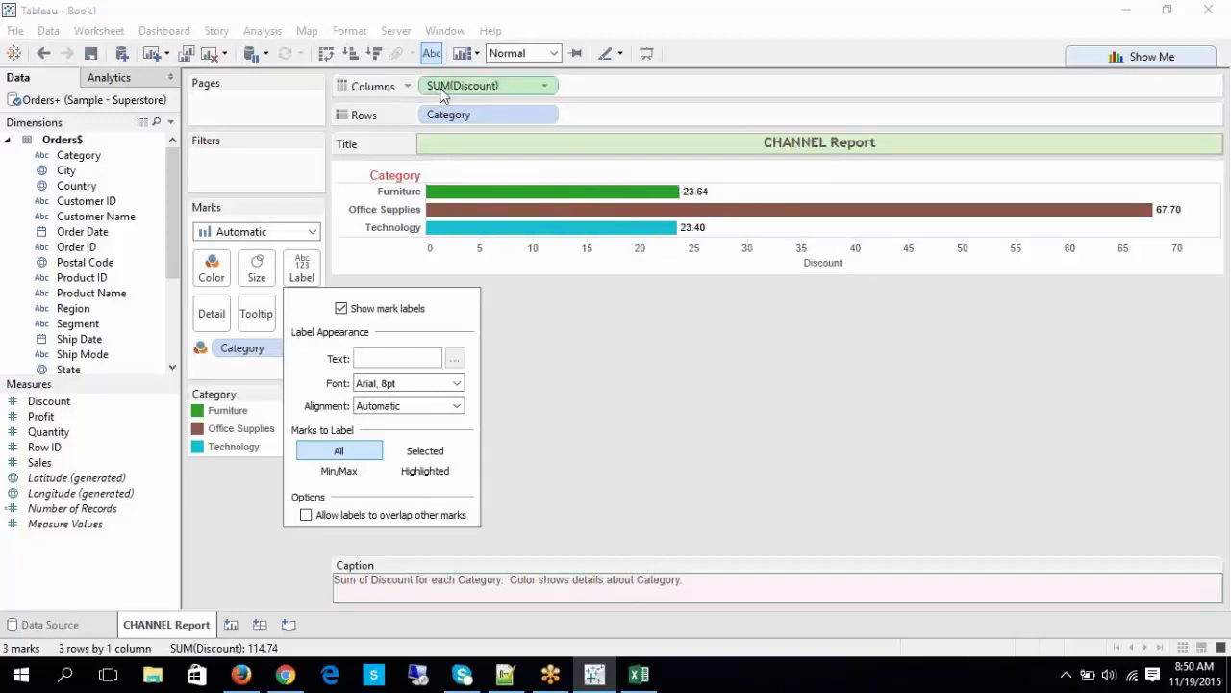
left_click(432, 54)
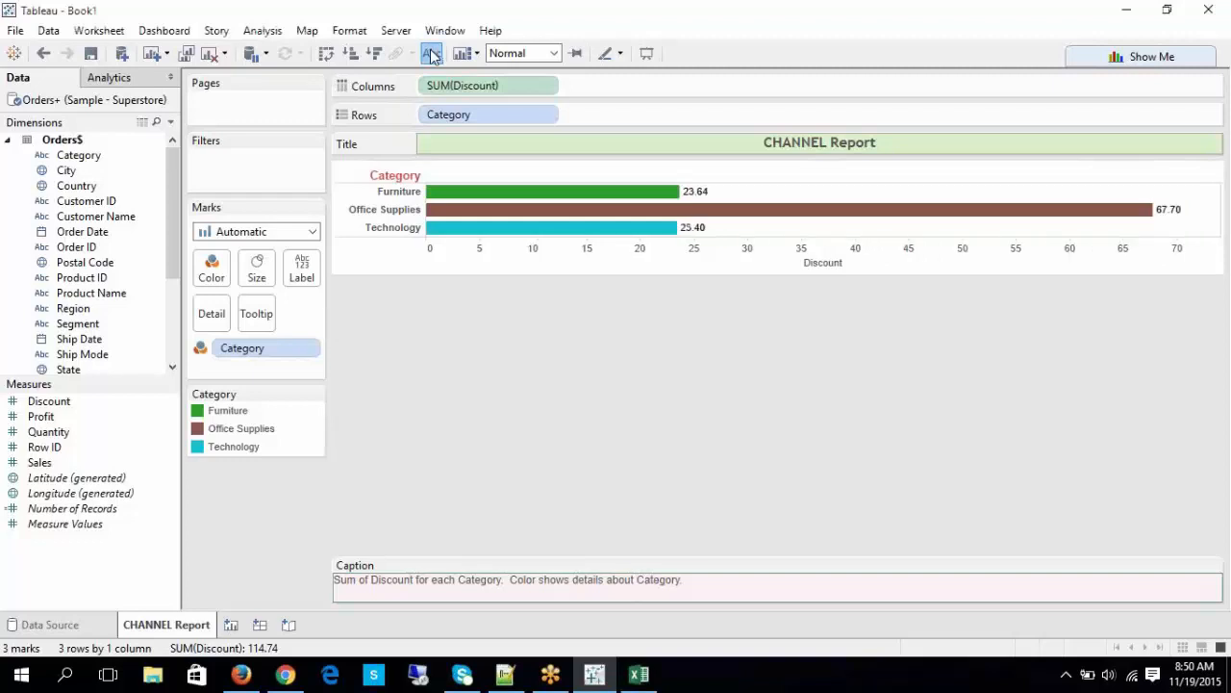
left_click(432, 53)
left_click(432, 54)
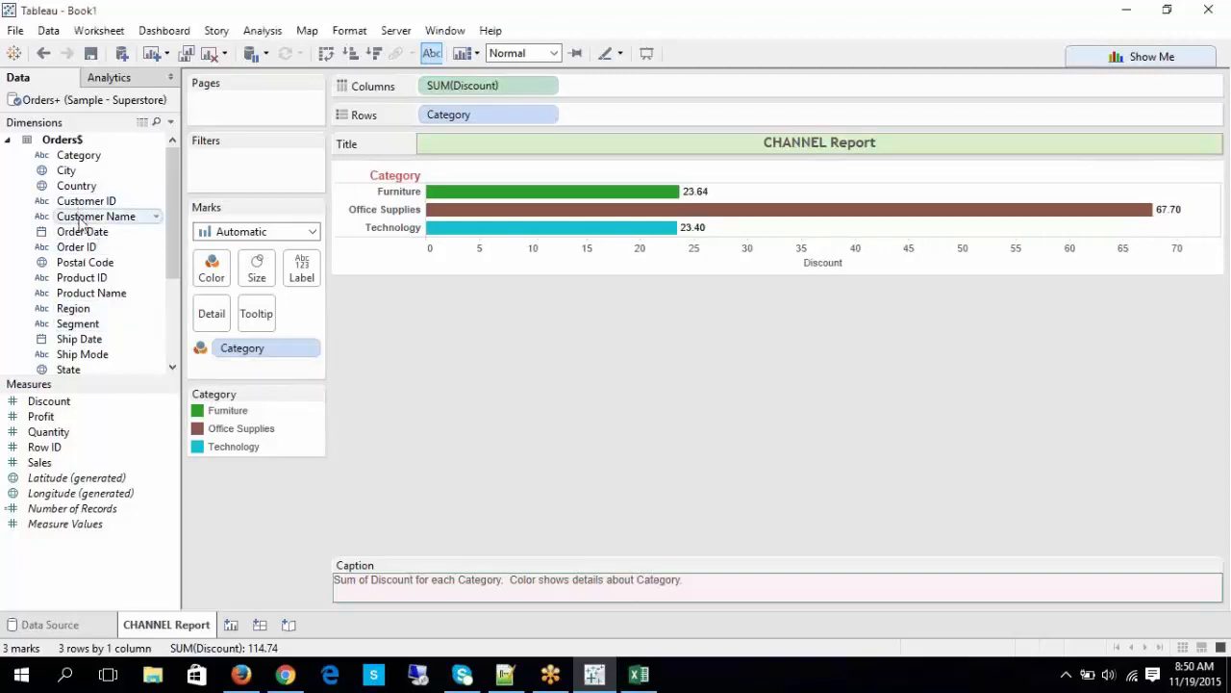
Step: Label the bars with the Category names and switch the labels off and on once
left_click_drag(86, 158, 302, 282)
mouse_move(520, 237)
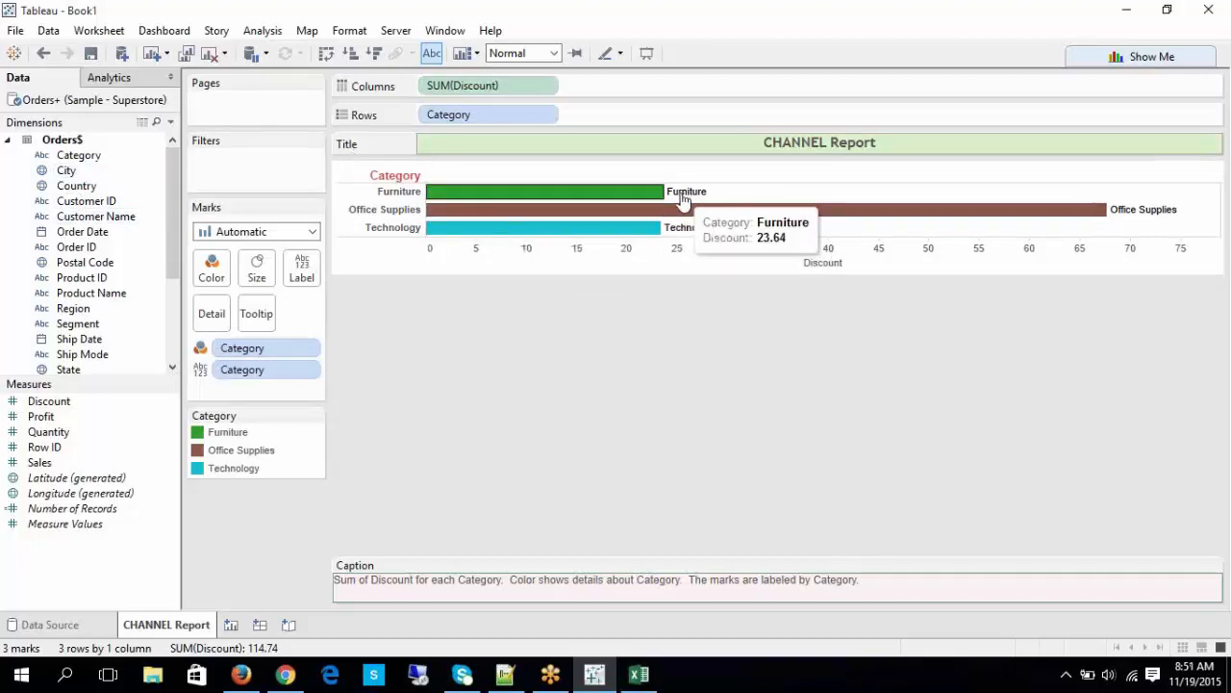
left_click(431, 55)
left_click(431, 55)
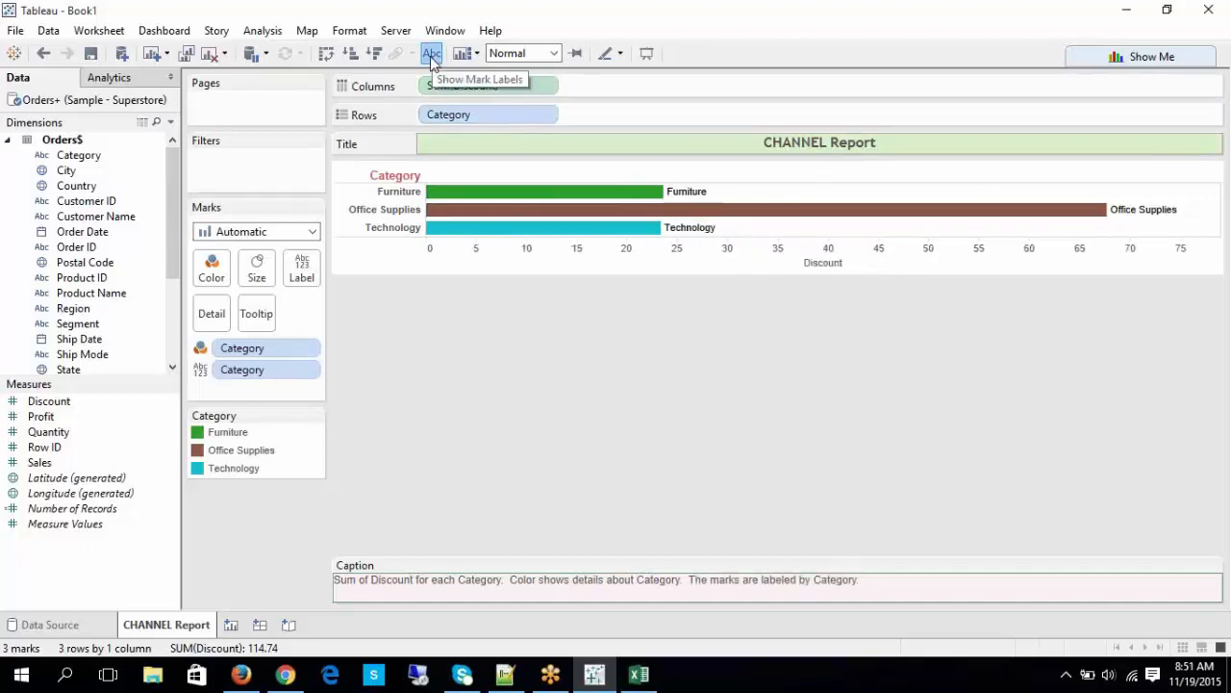
Step: Remove the Category field from the bar labels
right_click(246, 374)
left_click(334, 632)
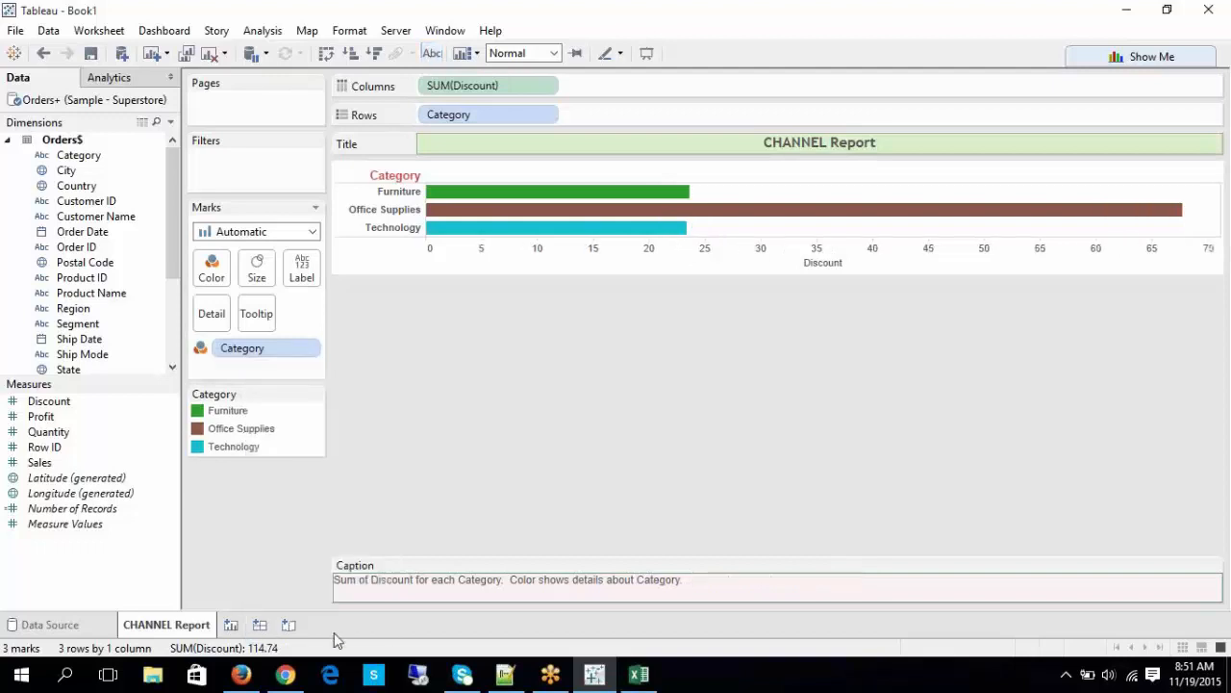
Step: Show the mark labels on the bars and review the Category and Discount fields in the tooltip editor
left_click(431, 54)
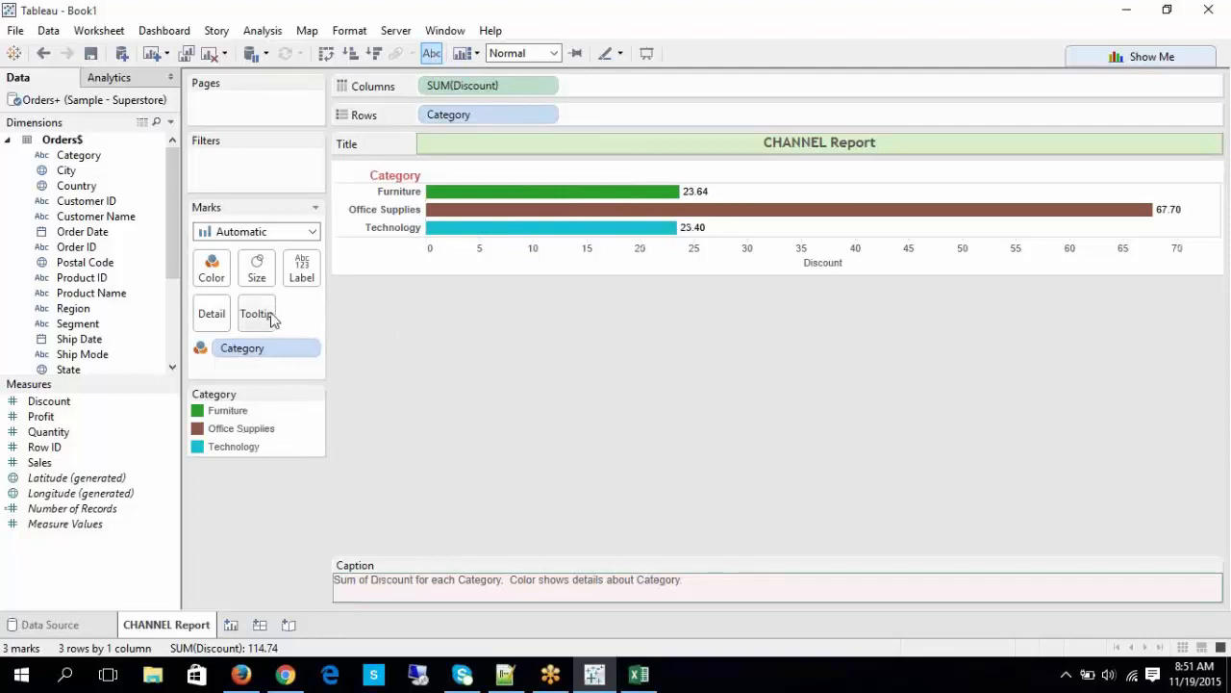
mouse_move(529, 204)
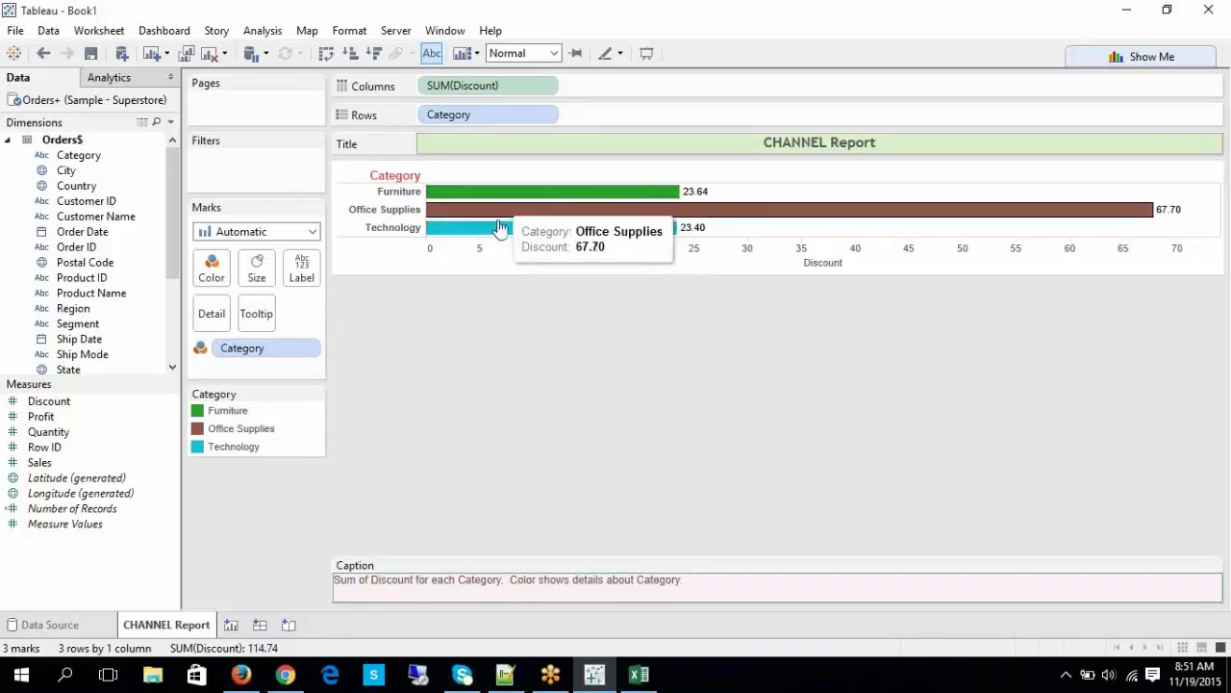
left_click(268, 312)
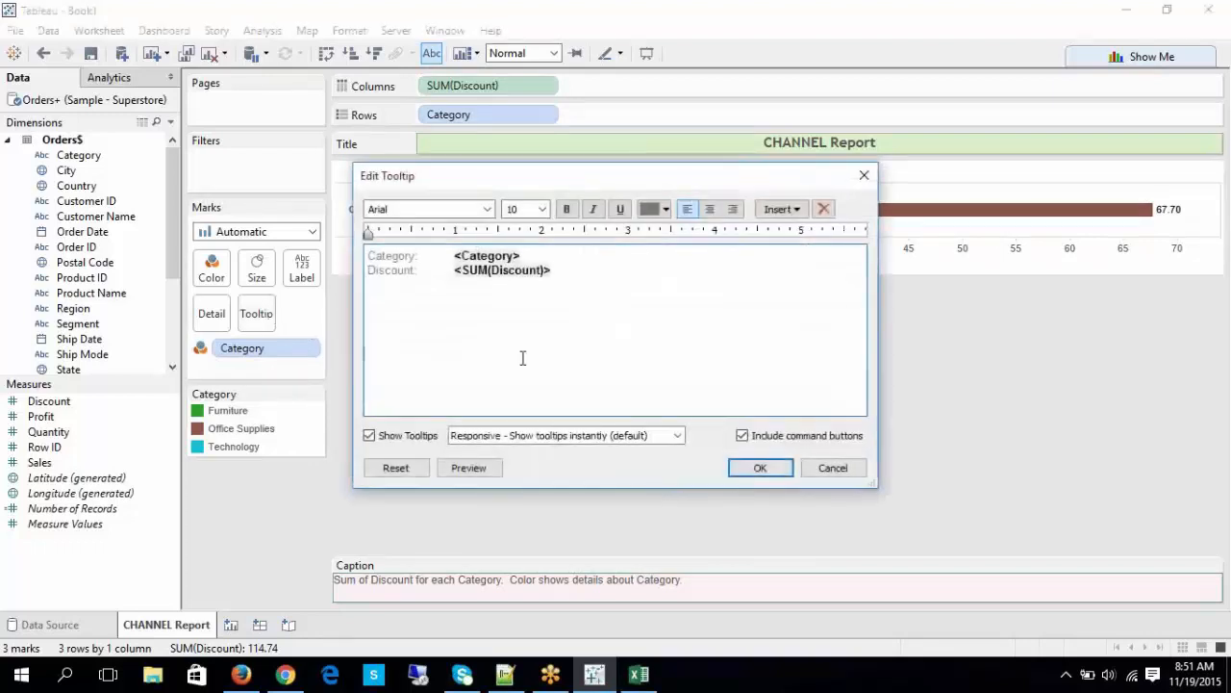
left_click(515, 261)
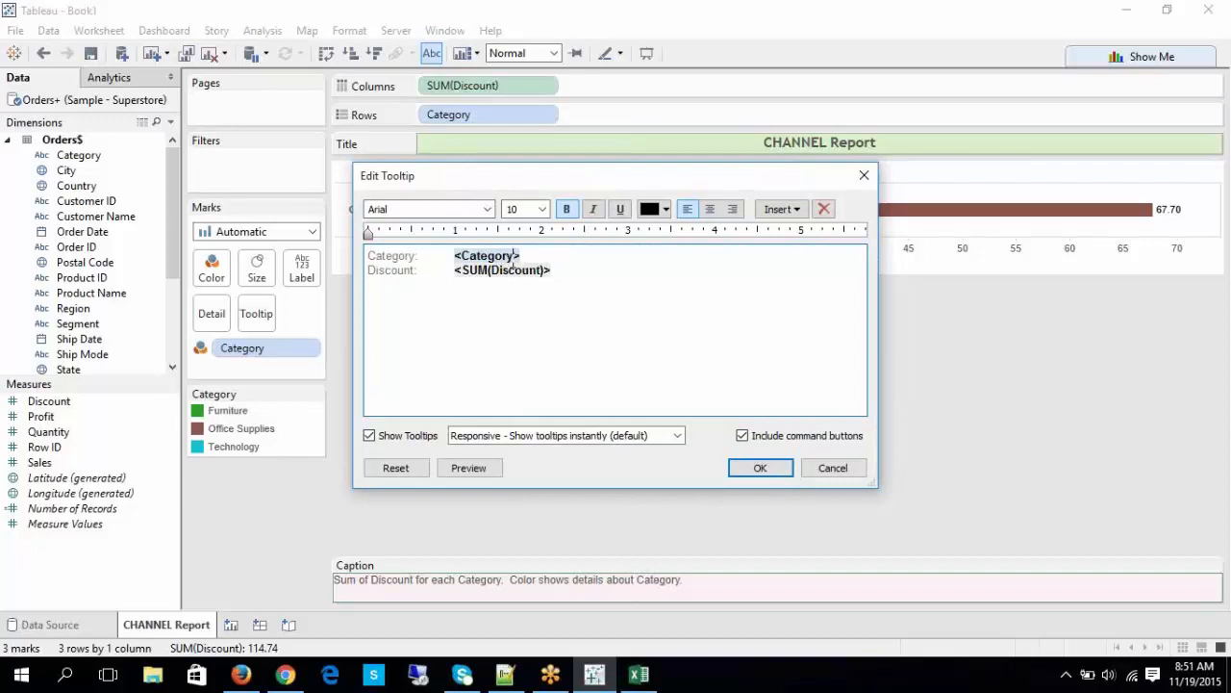
left_click_drag(514, 255, 468, 240)
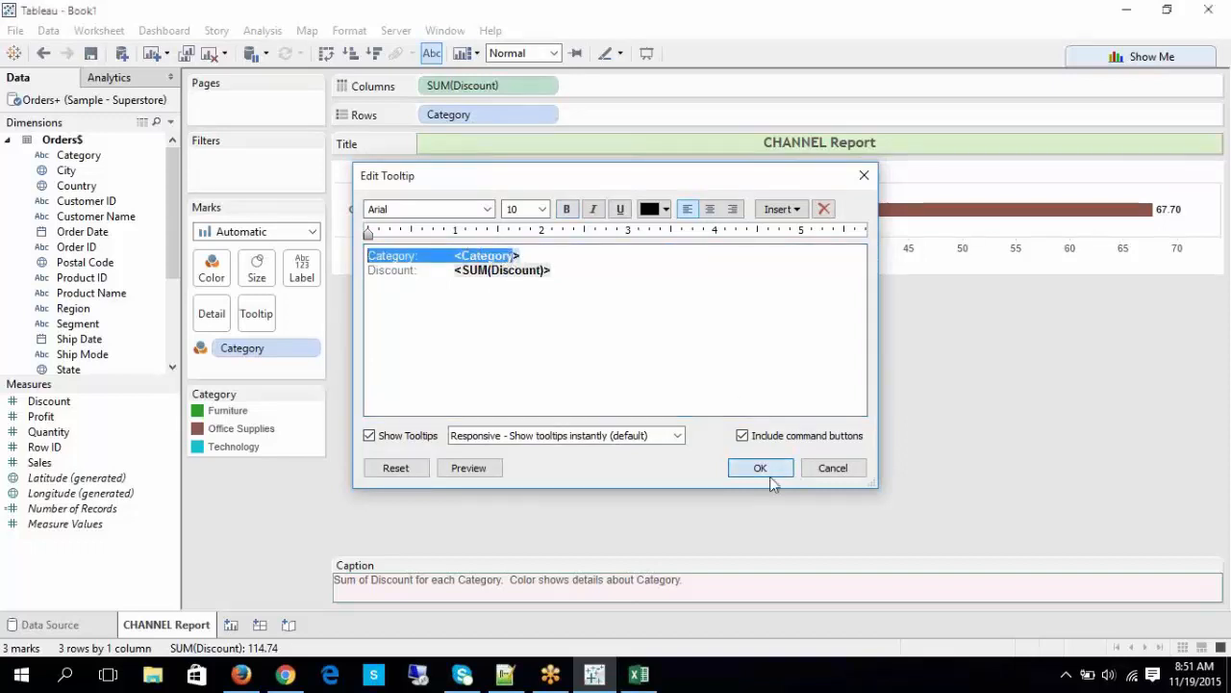
left_click(770, 477)
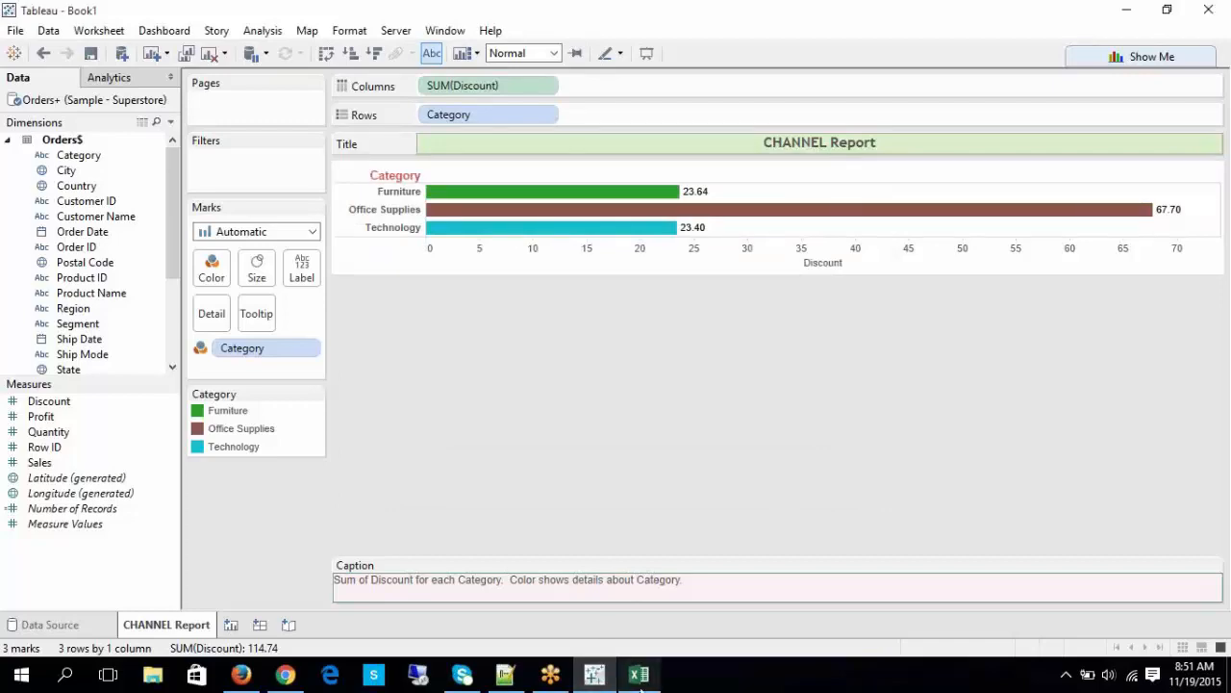
Step: Switch to the TABLEAU workbook in Excel, look over the Working with Measures in 3 ways notes, and return to Tableau
left_click(652, 685)
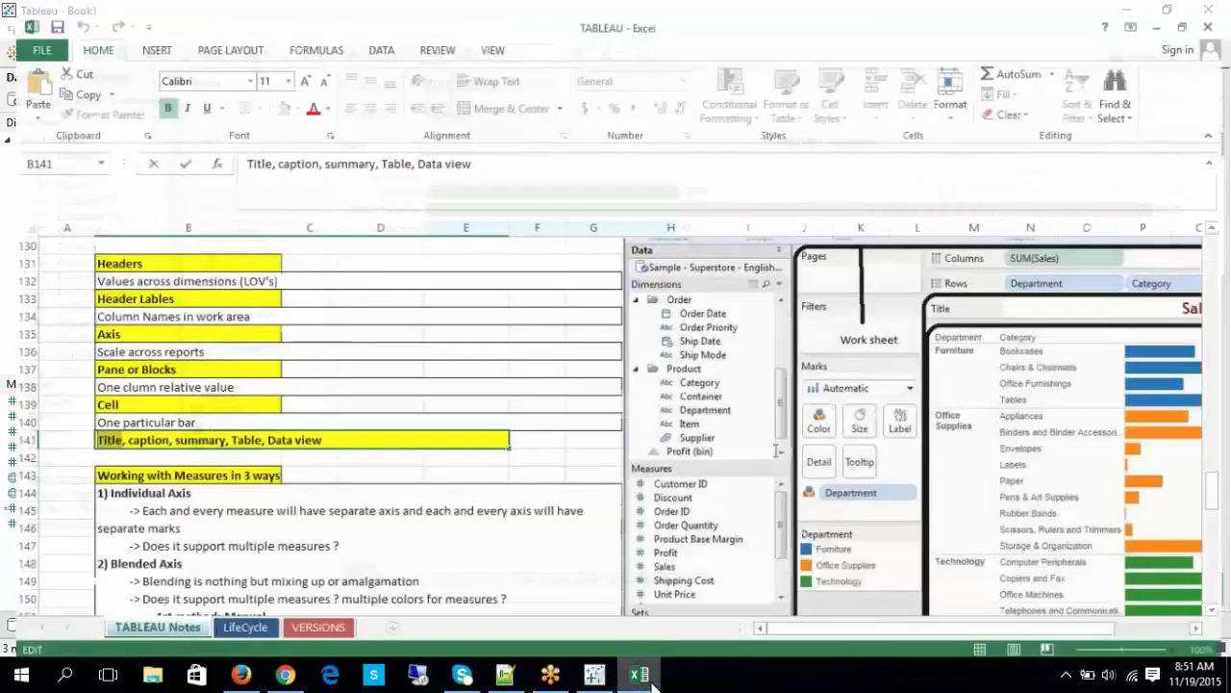
scroll(528, 437, "down", 3)
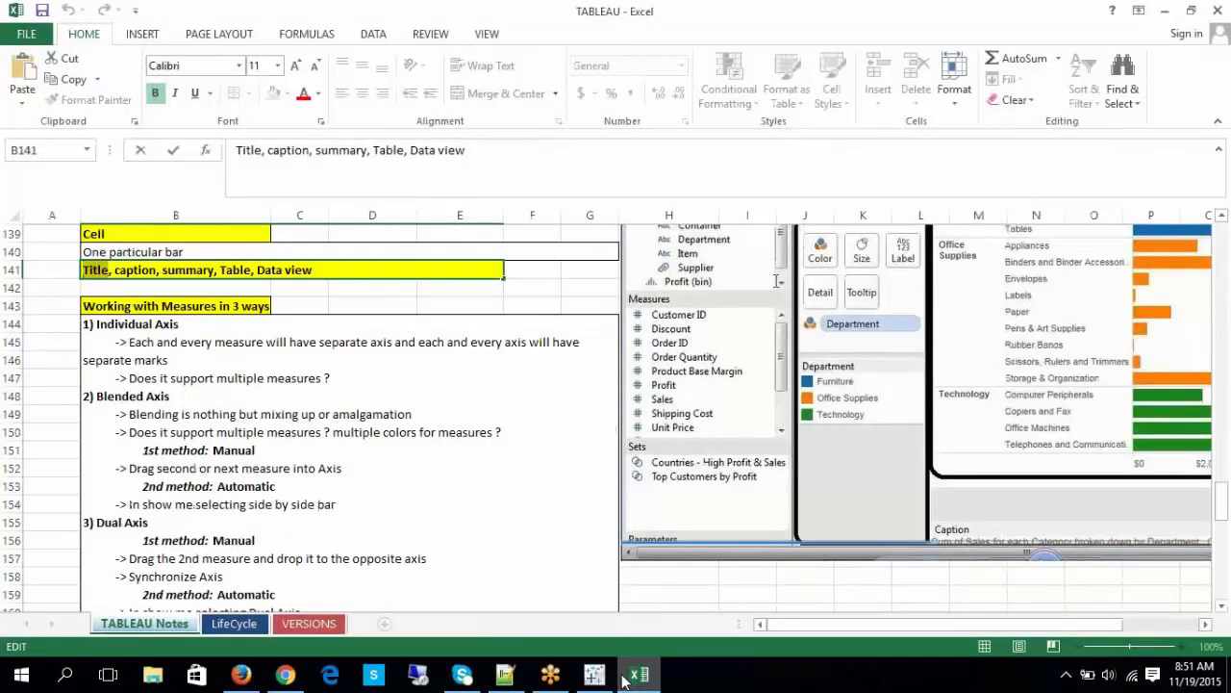
left_click(595, 674)
Step: View the summary data behind the Office Supplies bar and close the data window
right_click(470, 205)
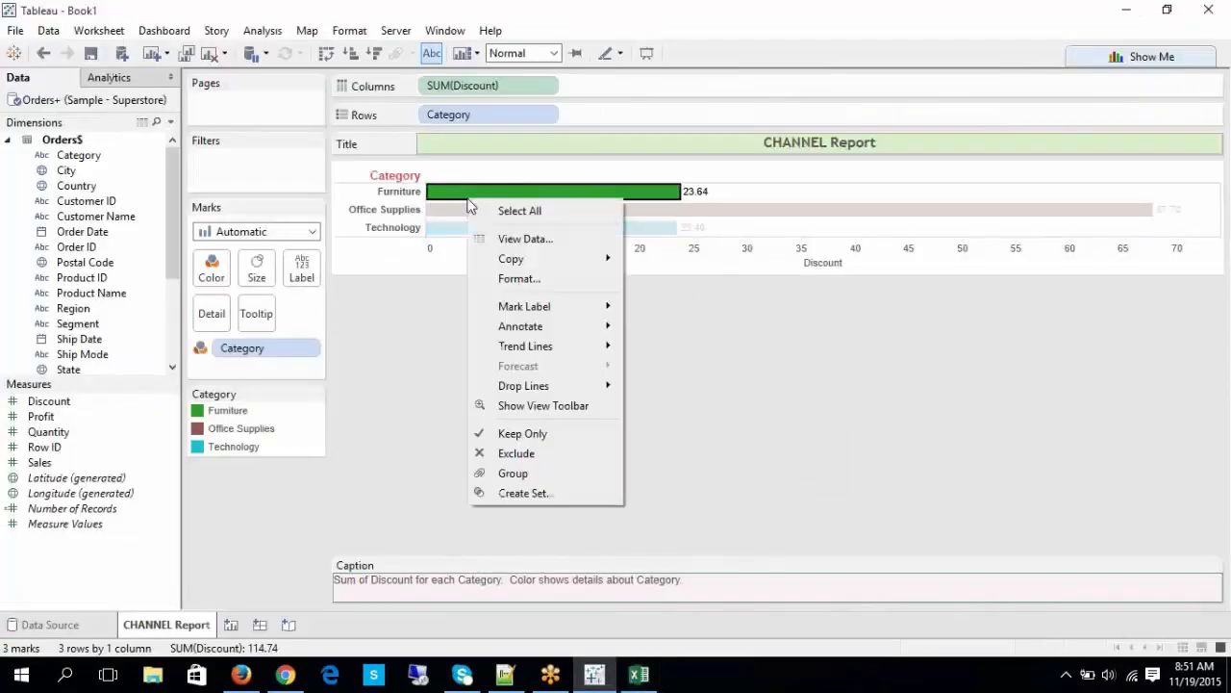
left_click(910, 279)
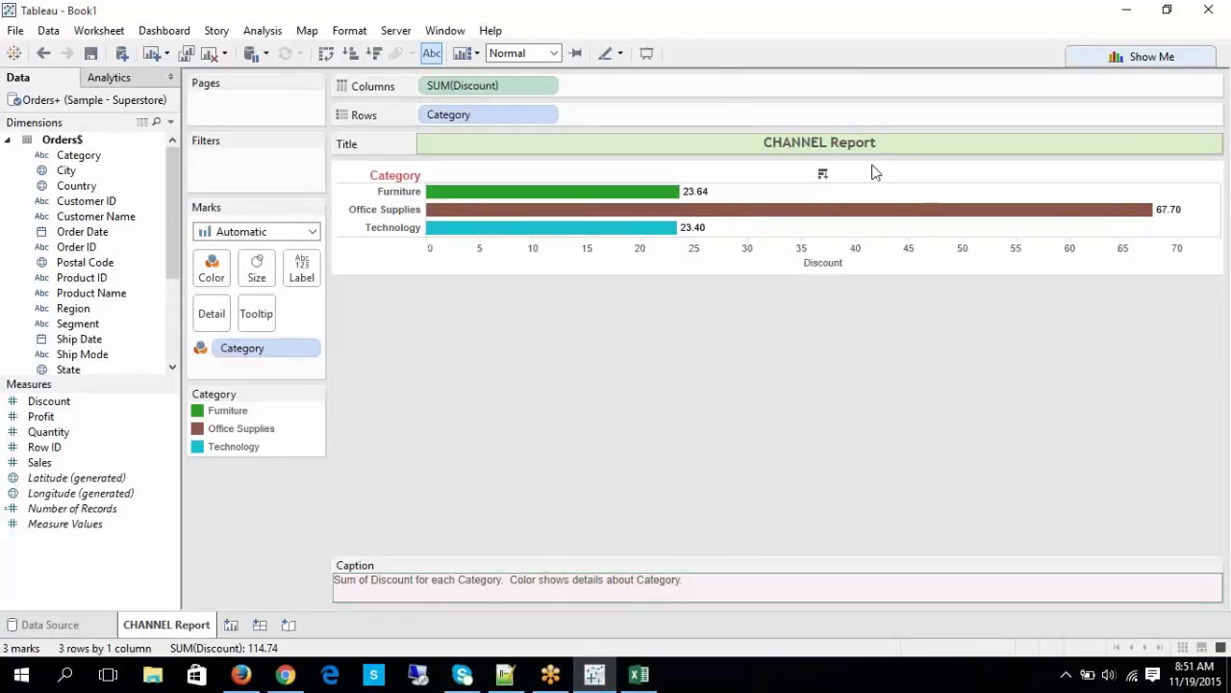
right_click(703, 177)
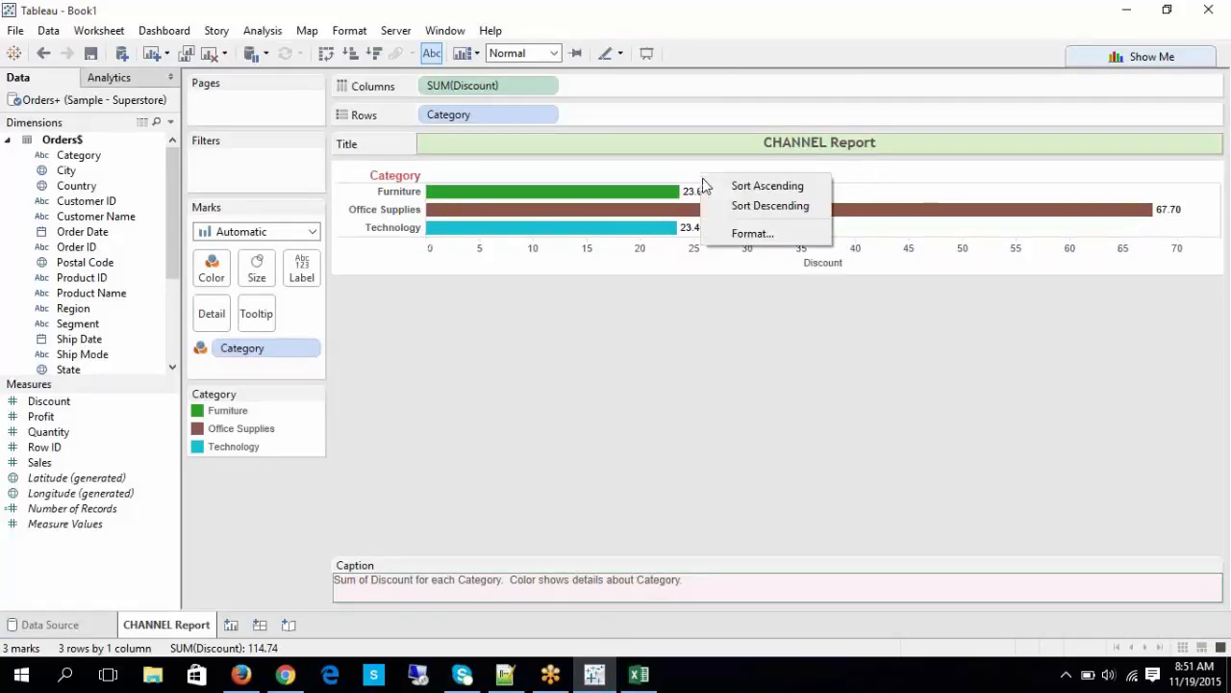
left_click(646, 212)
right_click(645, 211)
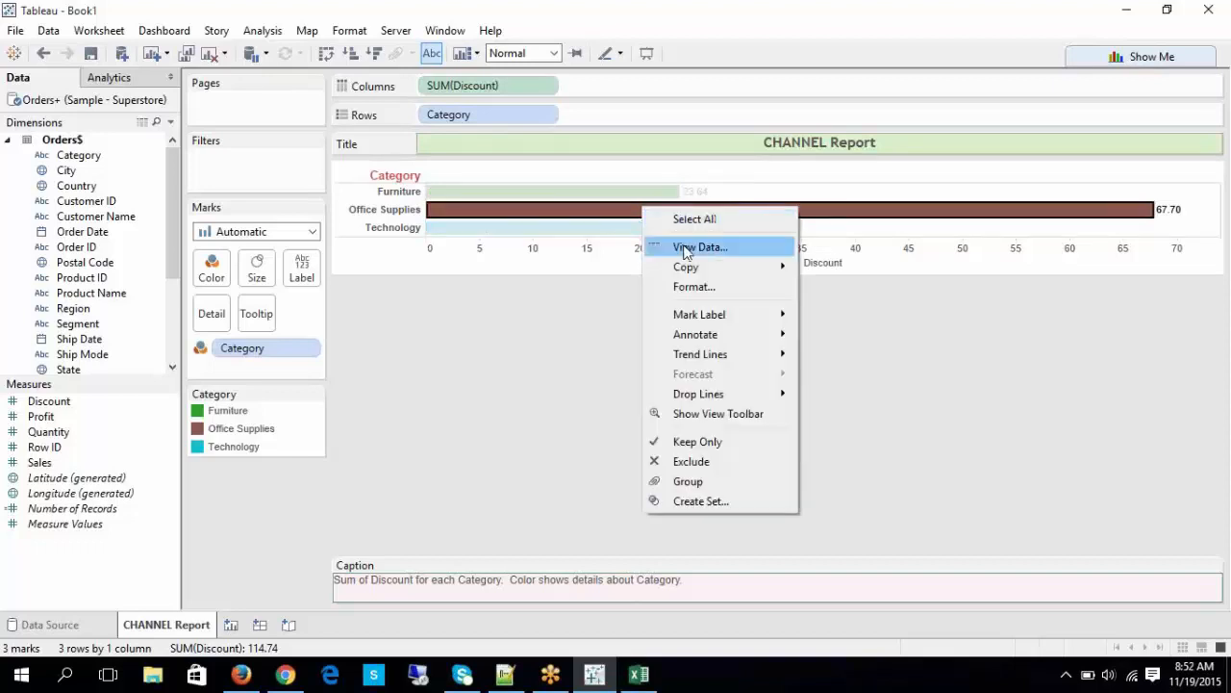
left_click(684, 245)
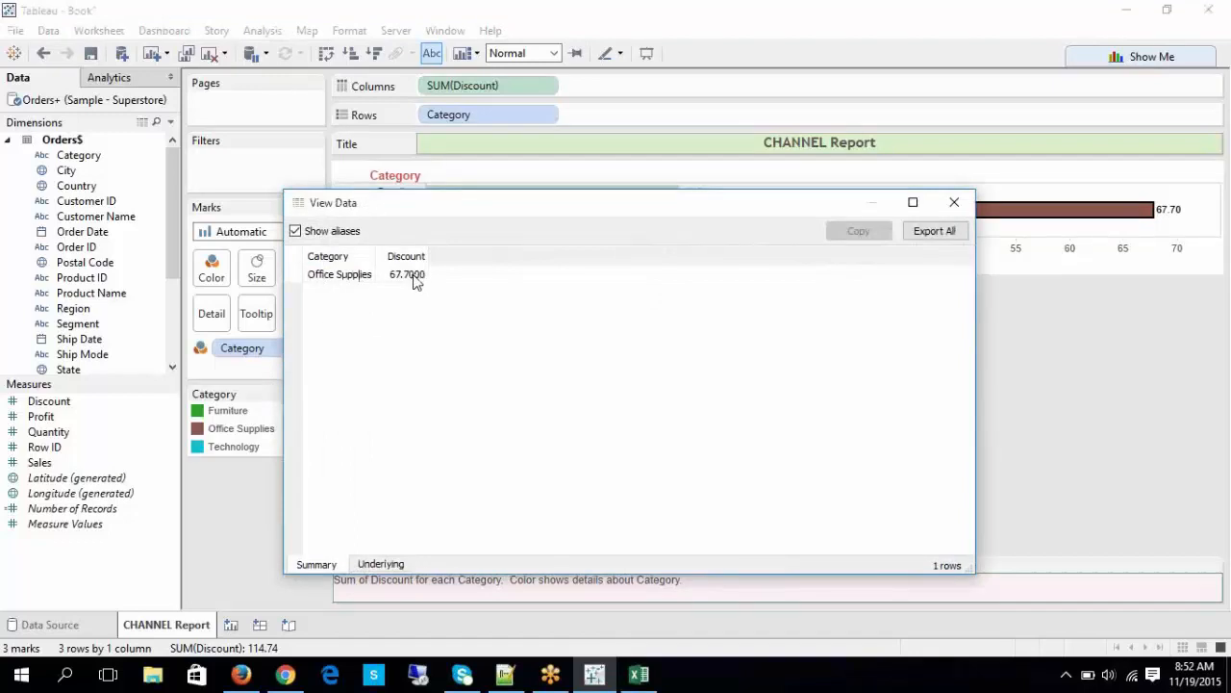
left_click(953, 202)
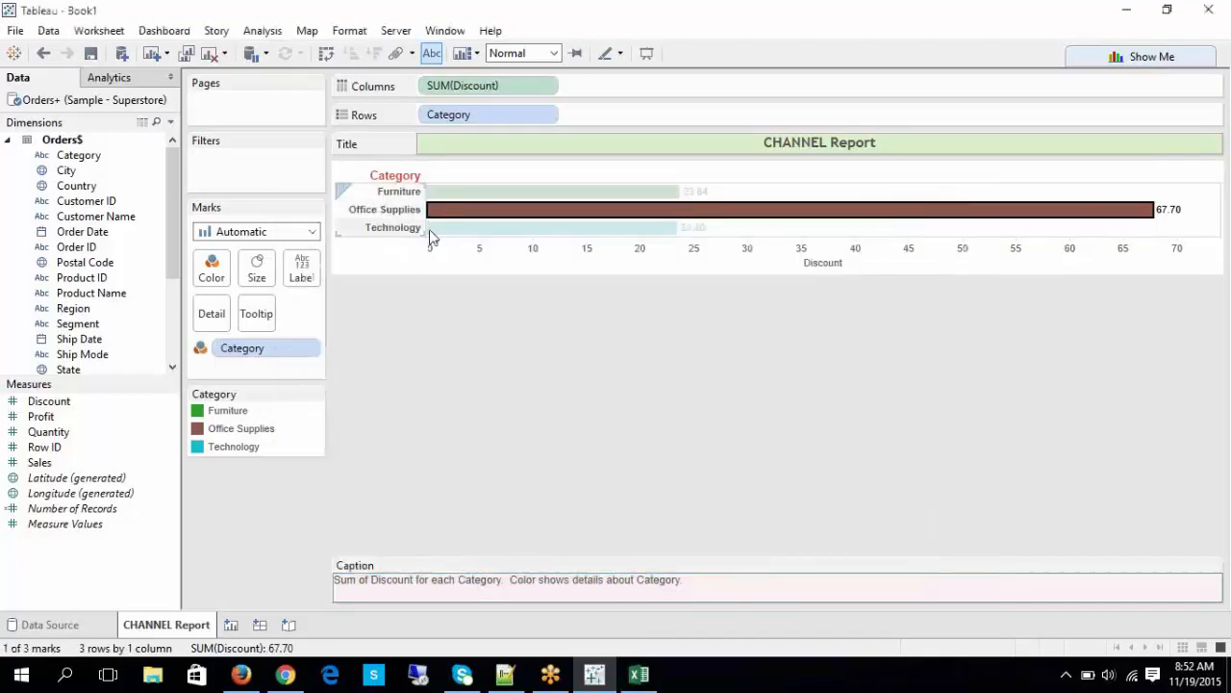
Step: Select all the bars and view their combined summary data, placing the data window below the chart for comparison
right_click(434, 232)
left_click(460, 242)
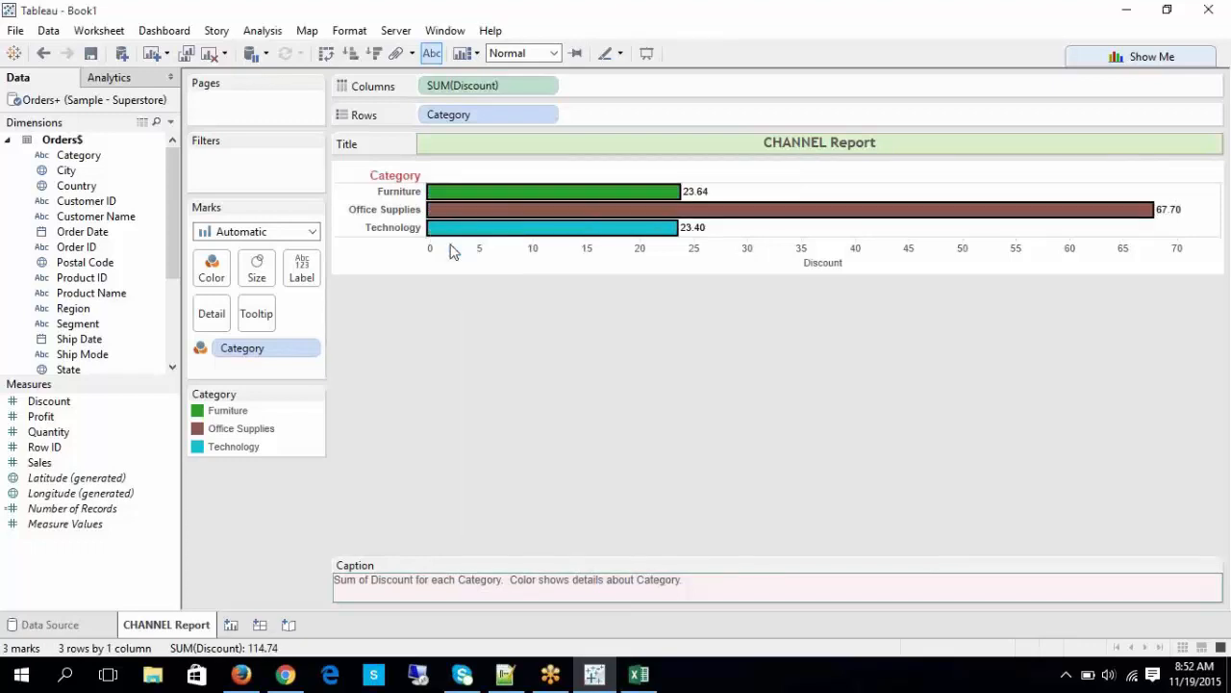
right_click(483, 202)
left_click(499, 242)
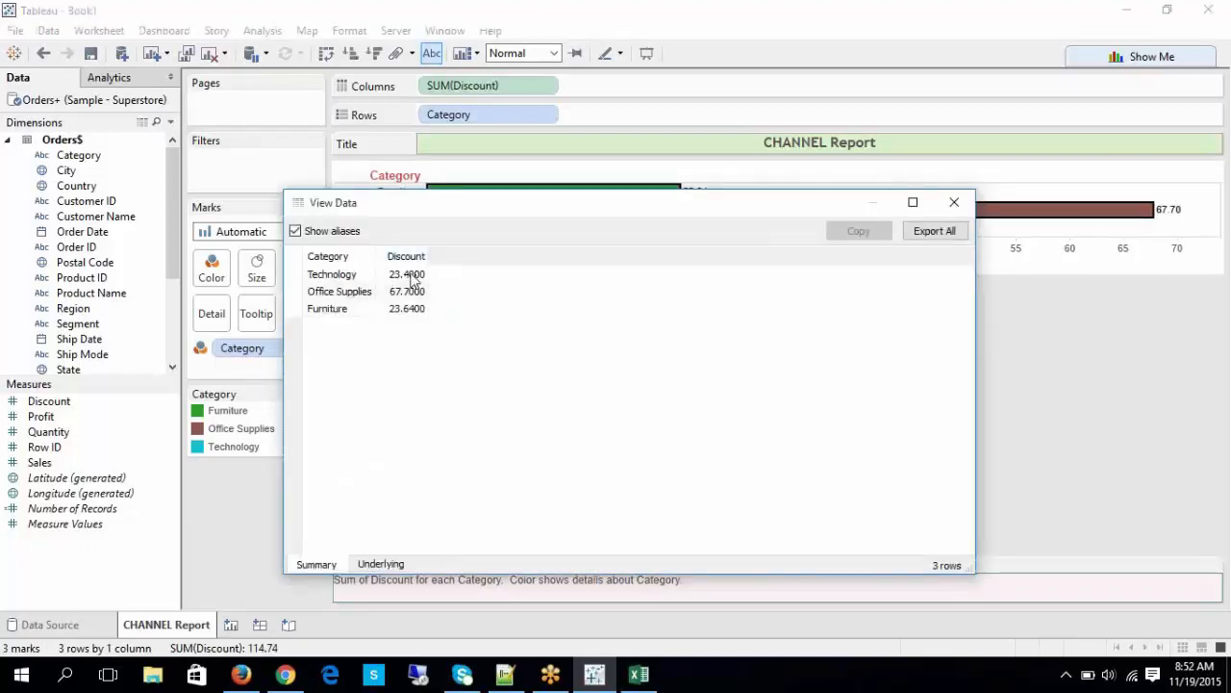
left_click_drag(388, 209, 450, 335)
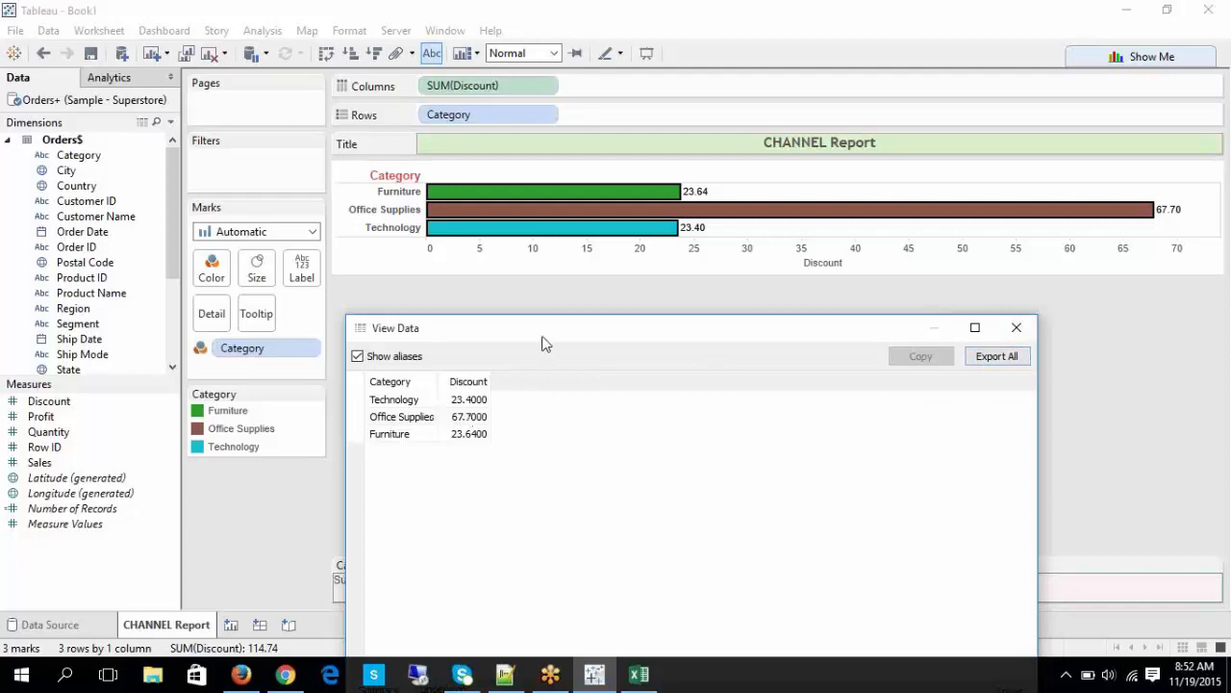
left_click_drag(543, 333, 548, 248)
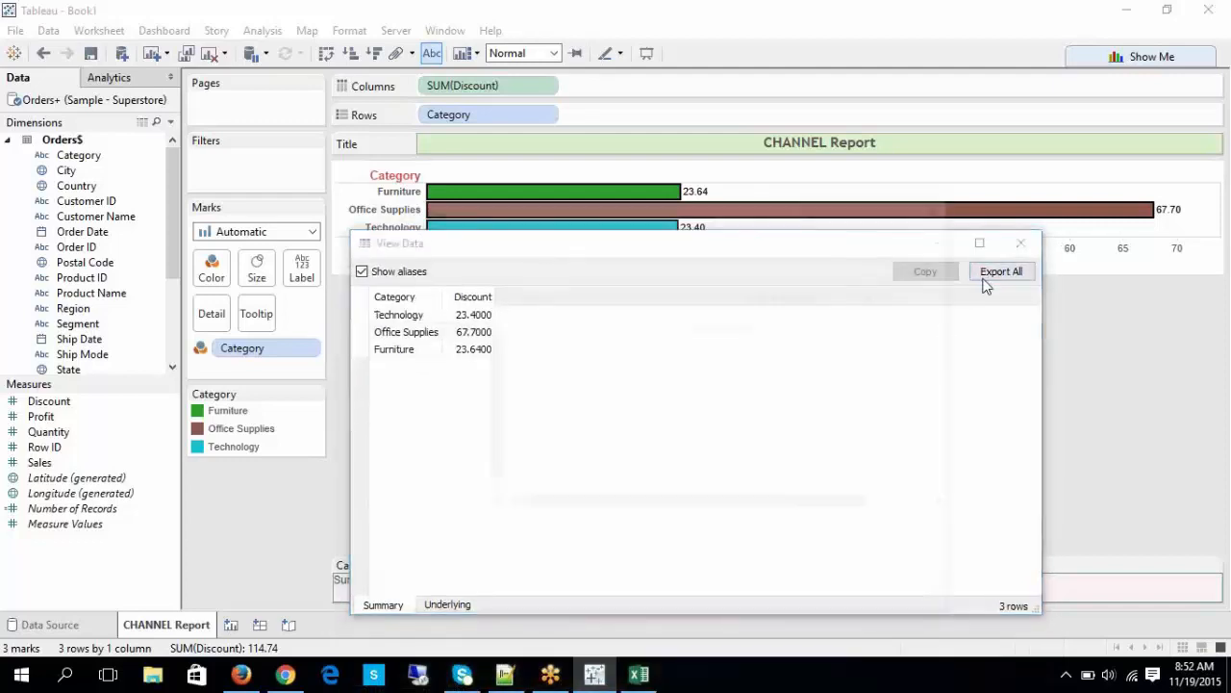
Step: Export the viewed data as a character-delimited (*.csv) file named CHANNEL Report and close the data window
left_click(1001, 272)
left_click(608, 560)
left_click(608, 560)
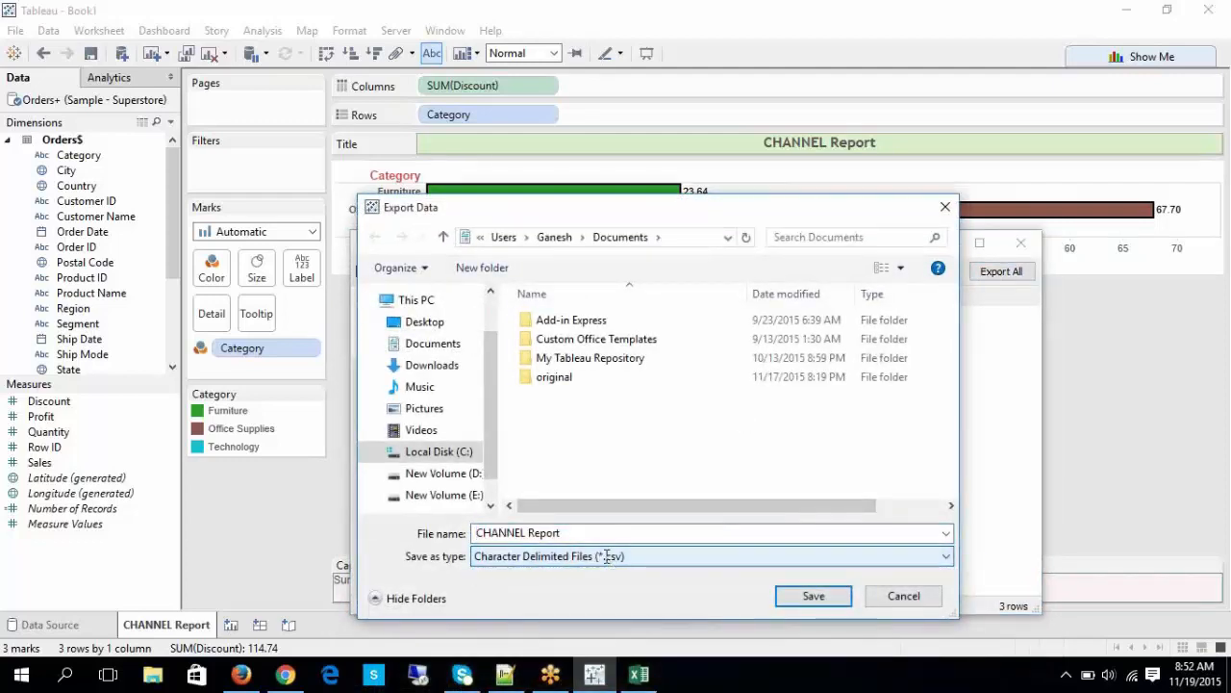
left_click(583, 532)
key("Return")
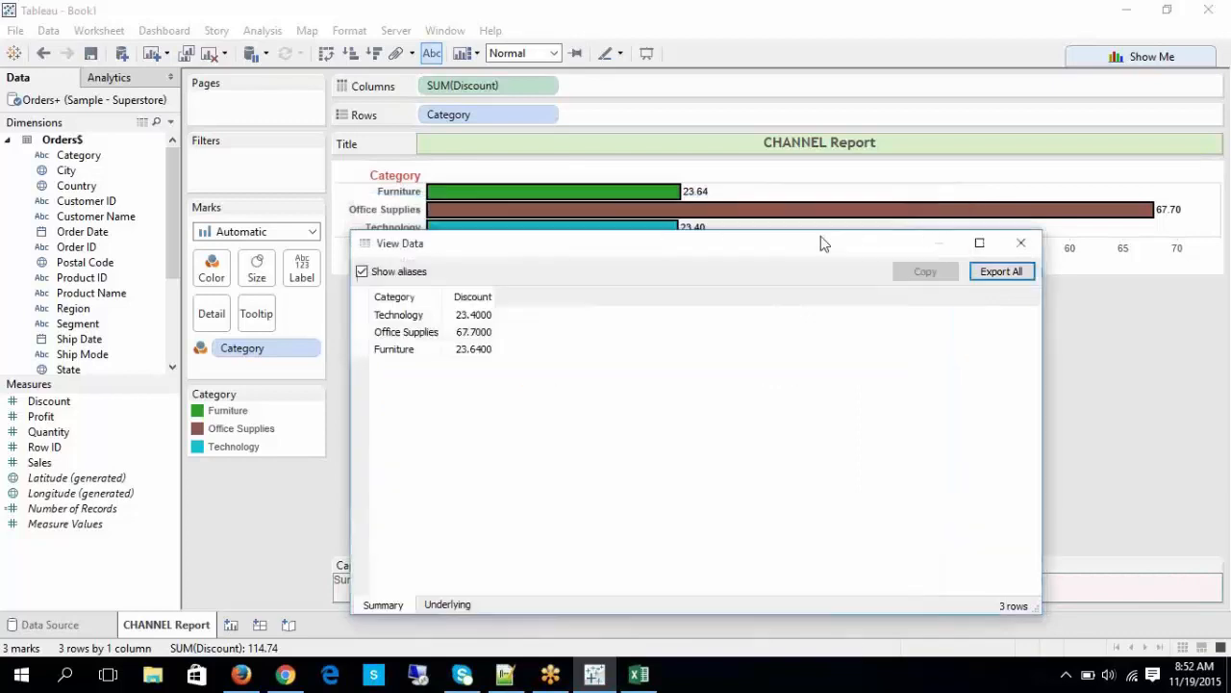
left_click(1020, 243)
right_click(777, 189)
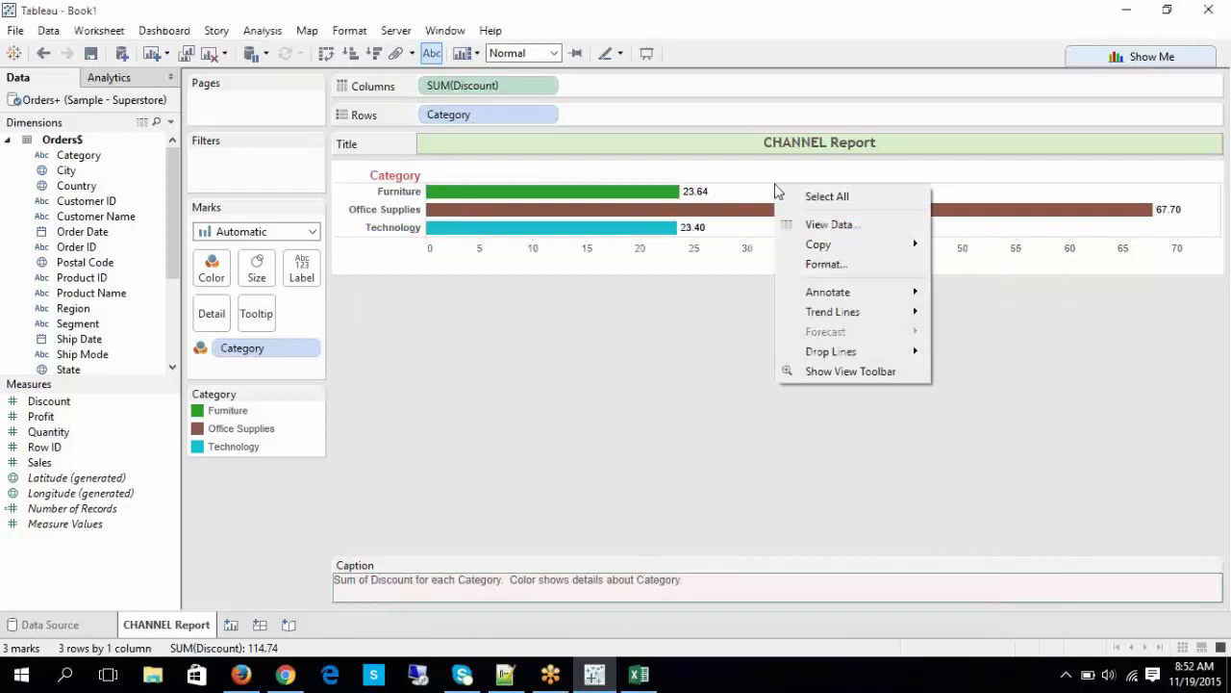
mouse_move(822, 252)
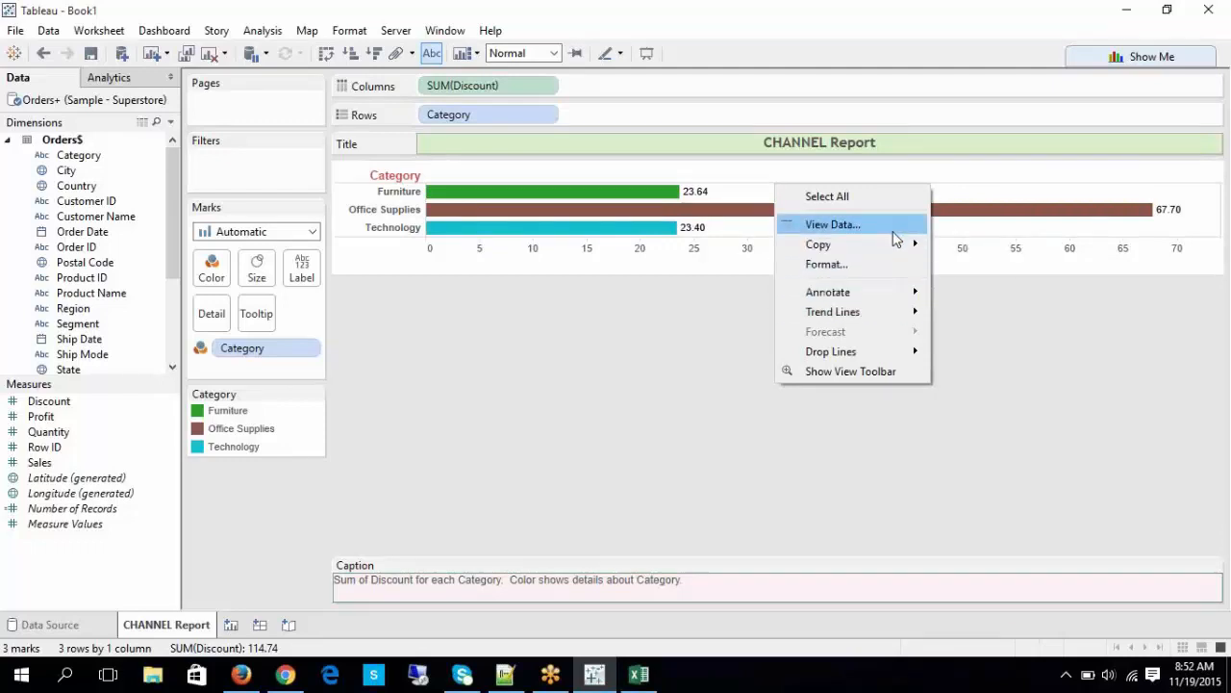
left_click(866, 375)
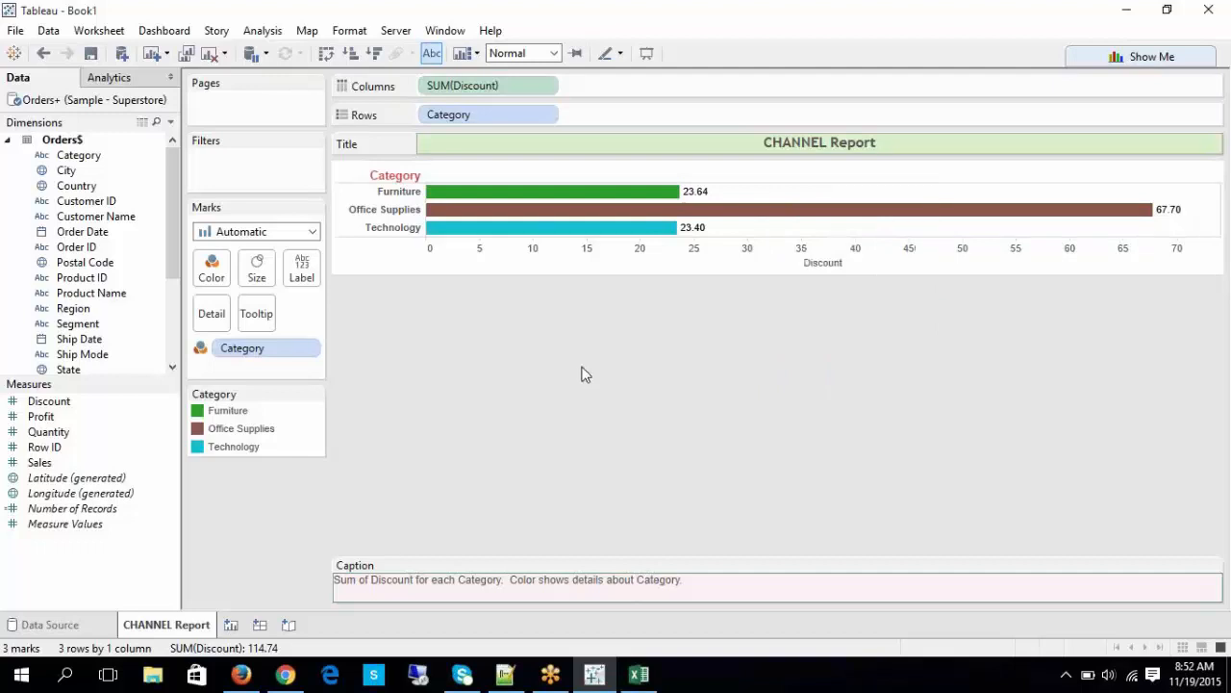
Step: Check the Working with Measures in 3 ways heading in the Excel notes, and add a new worksheet in Tableau
left_click(639, 675)
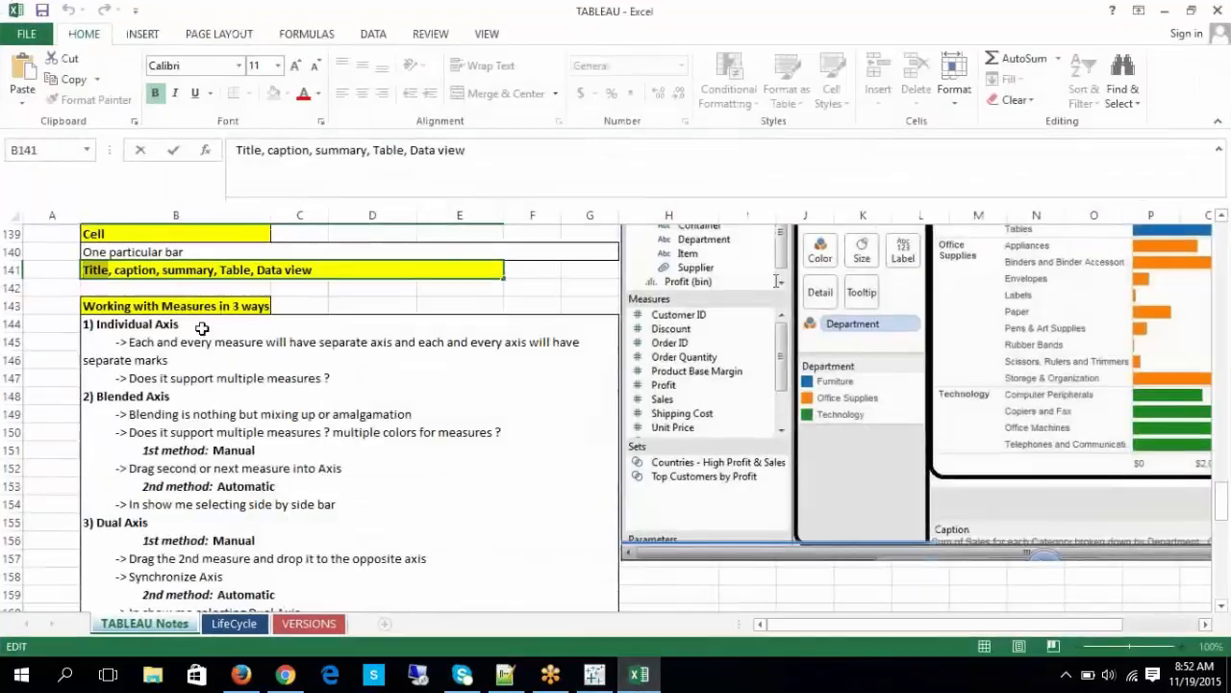
left_click(201, 306)
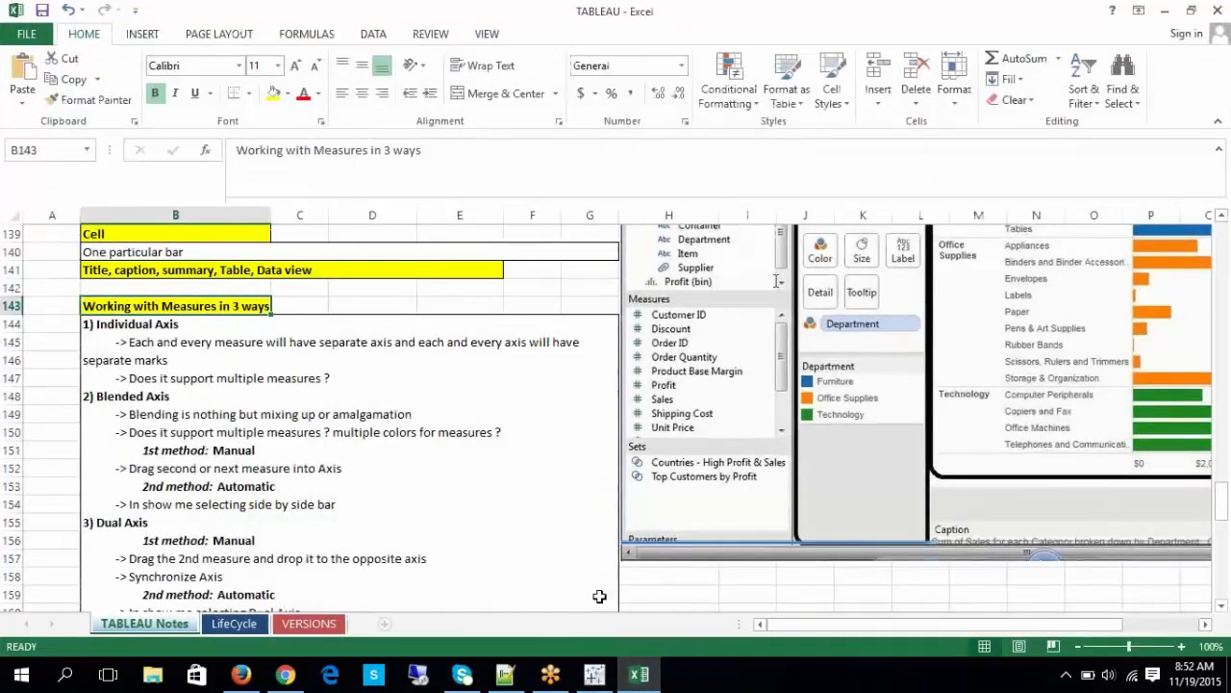
left_click(594, 675)
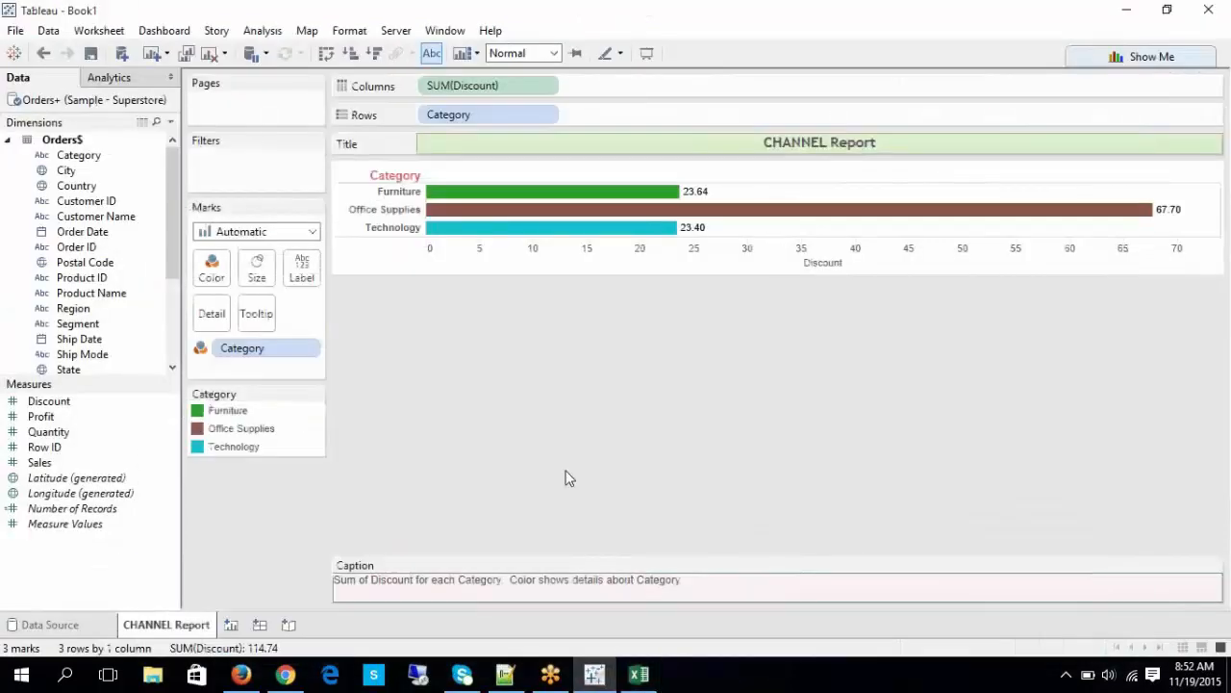
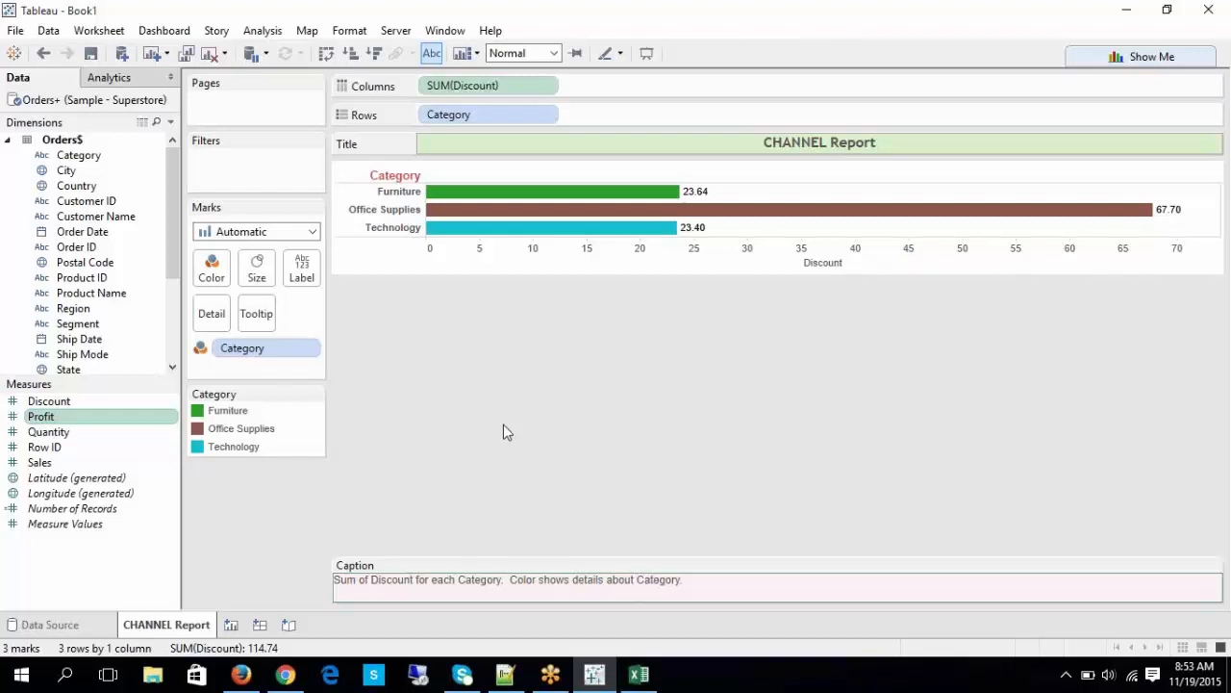
left_click(230, 627)
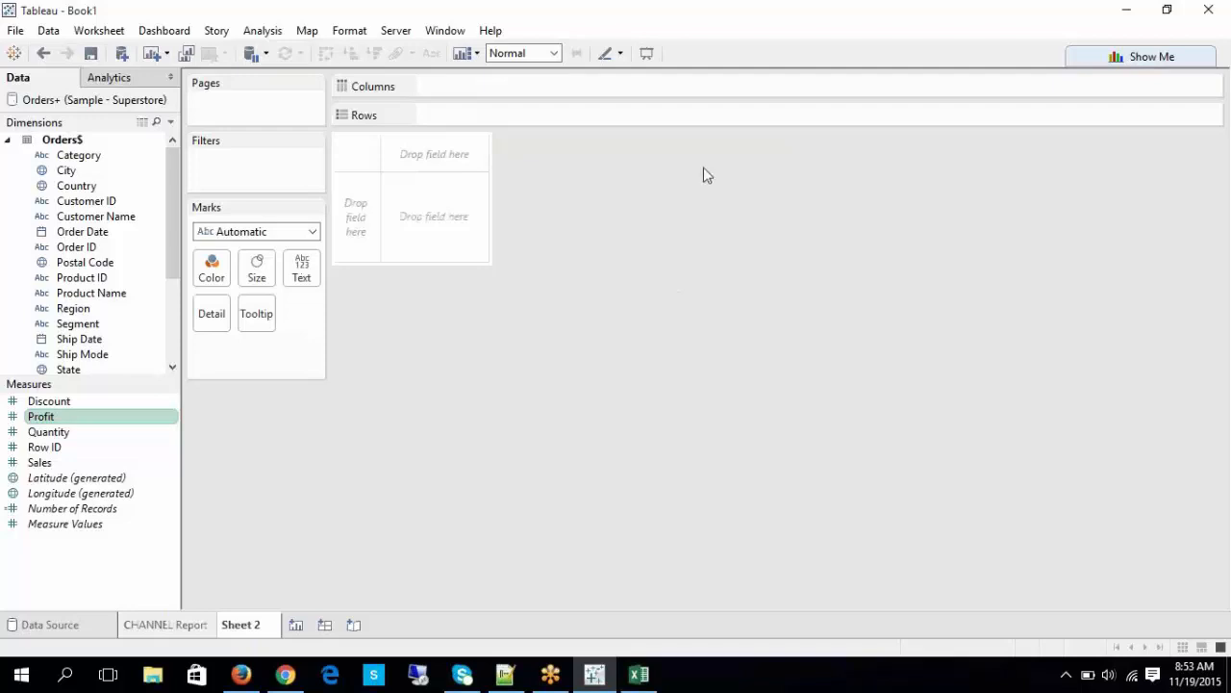
Step: Switch to the Excel notes and examine the annotated Sales Report screenshot beside the Working with Measures section
left_click(639, 673)
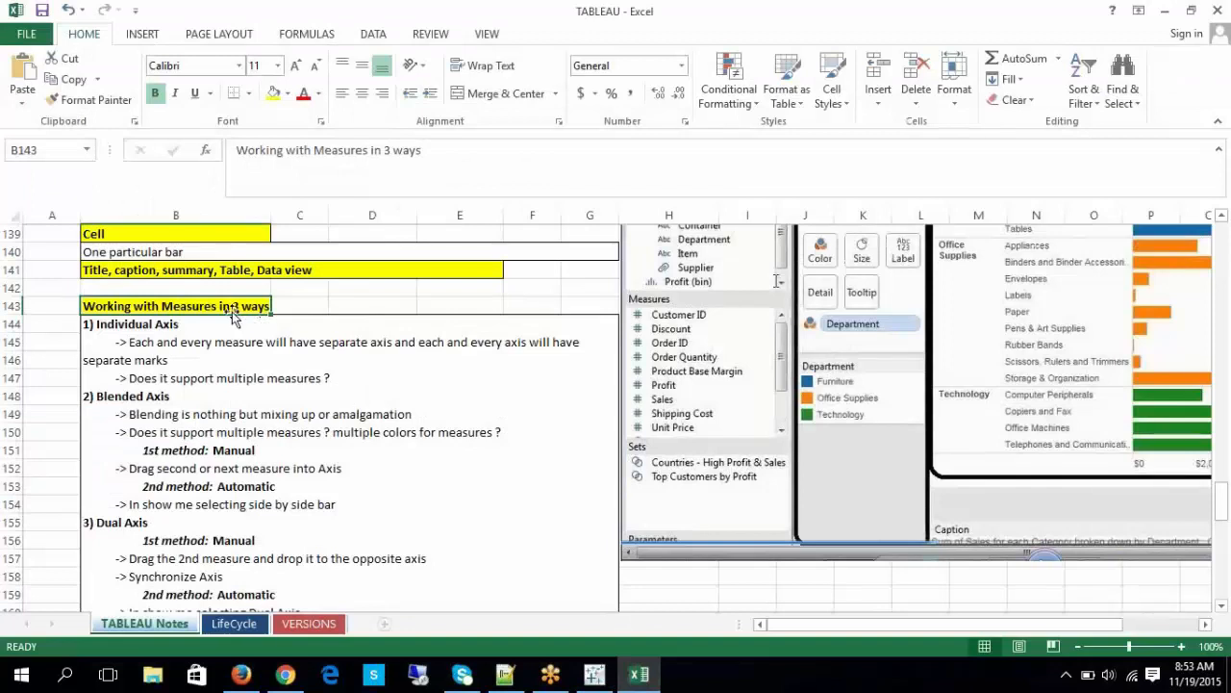
left_click(558, 288)
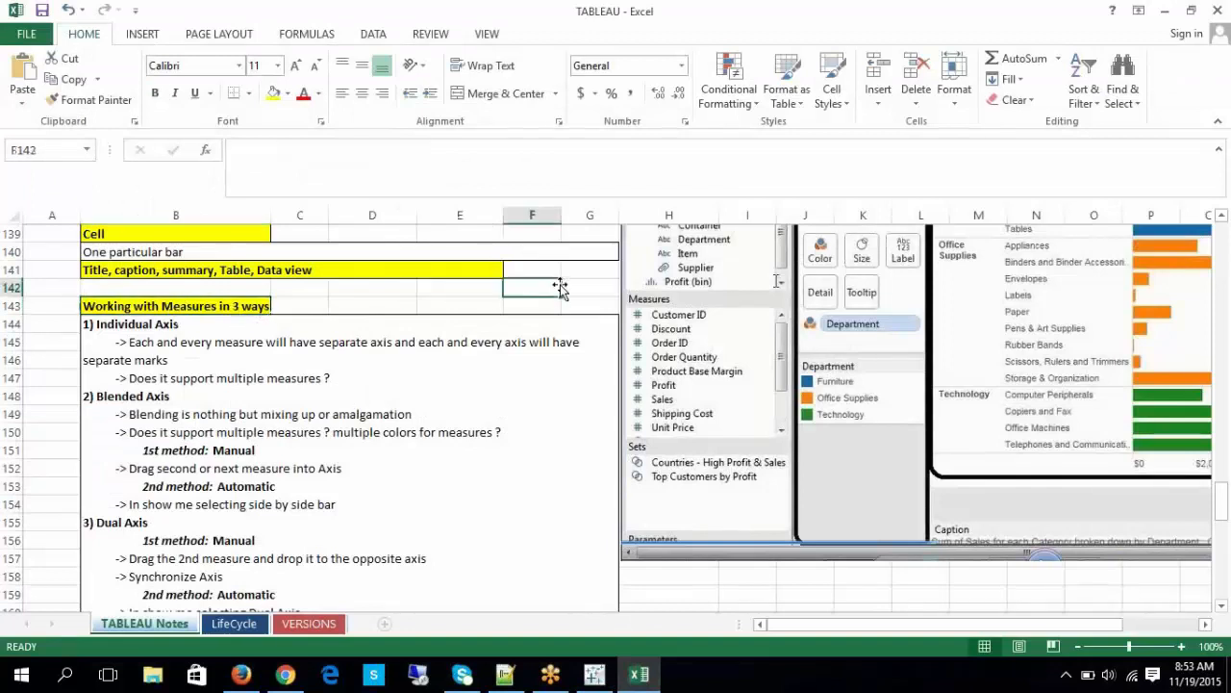
left_click(680, 22)
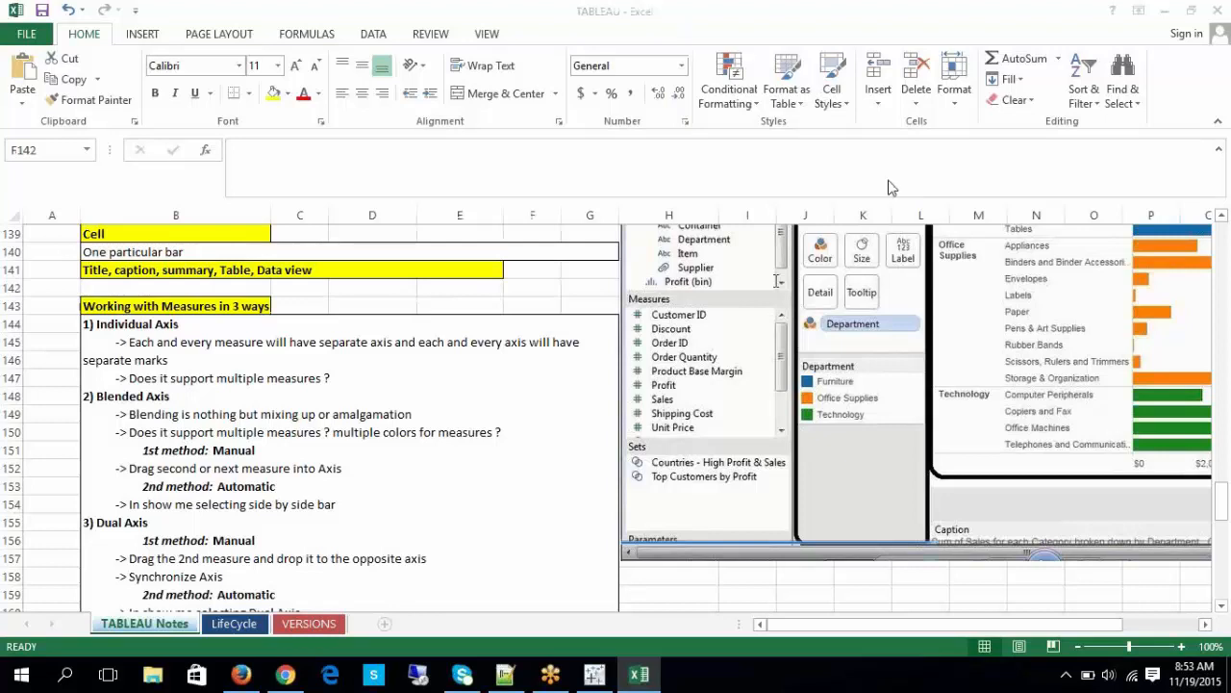
left_click(844, 271)
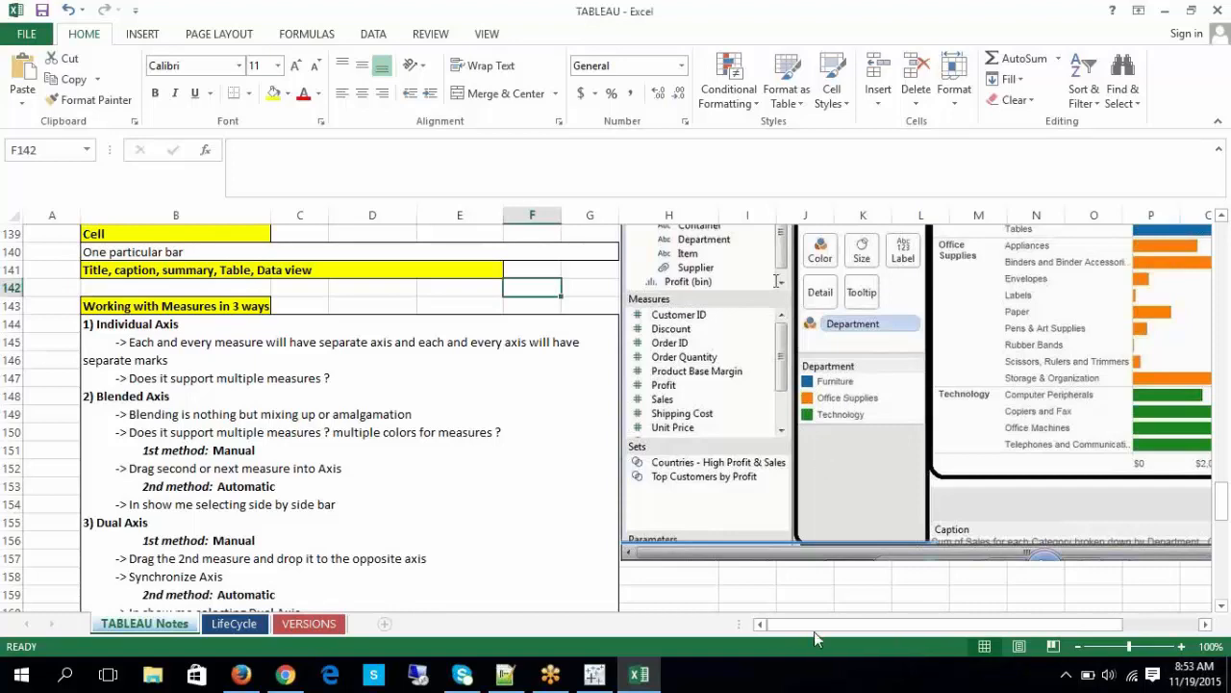
left_click_drag(820, 625, 893, 626)
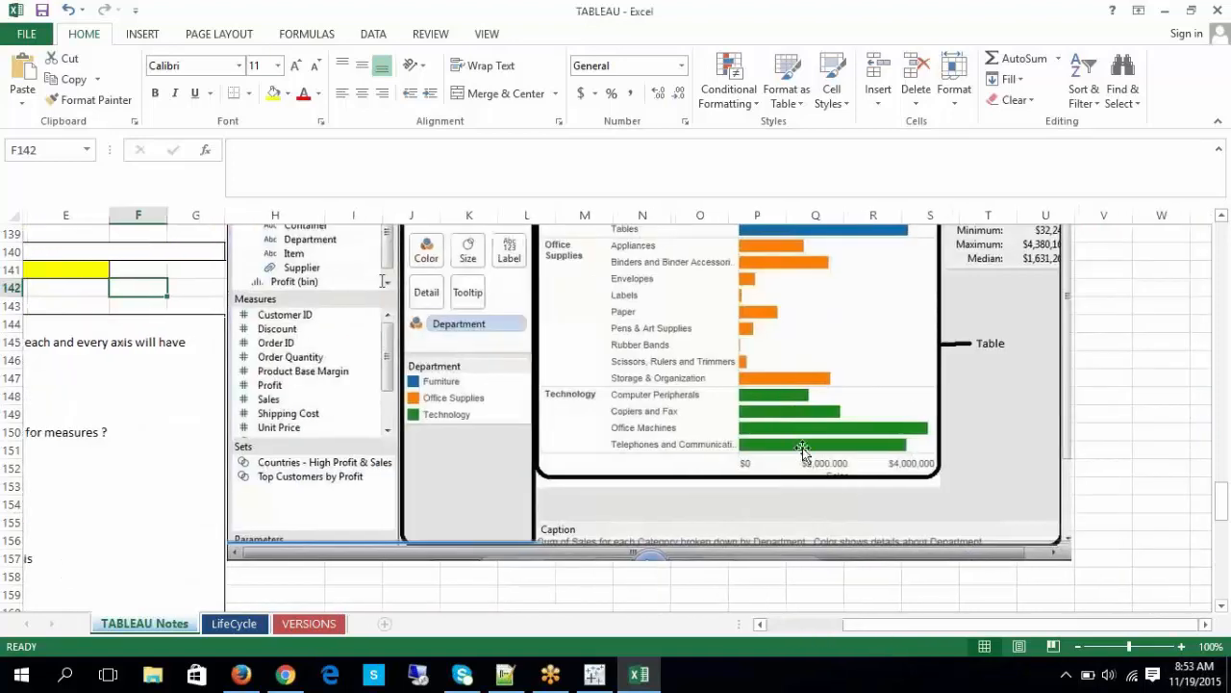
scroll(803, 450, "up", 3)
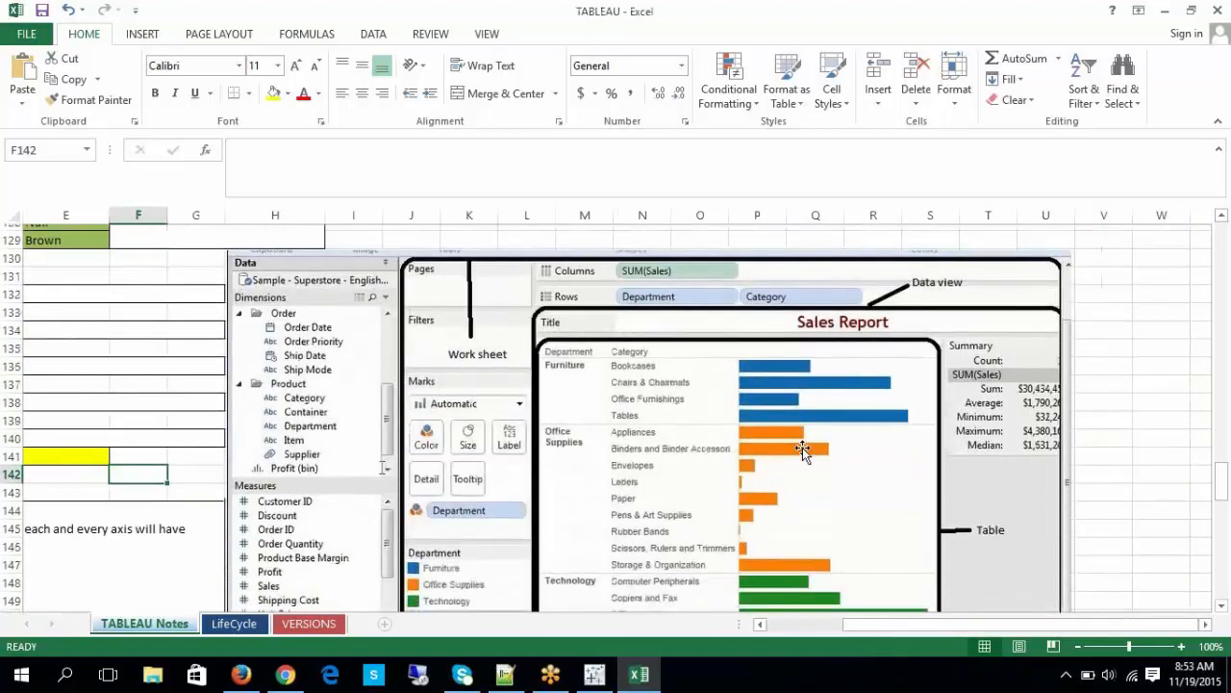
scroll(802, 447, "down", 1)
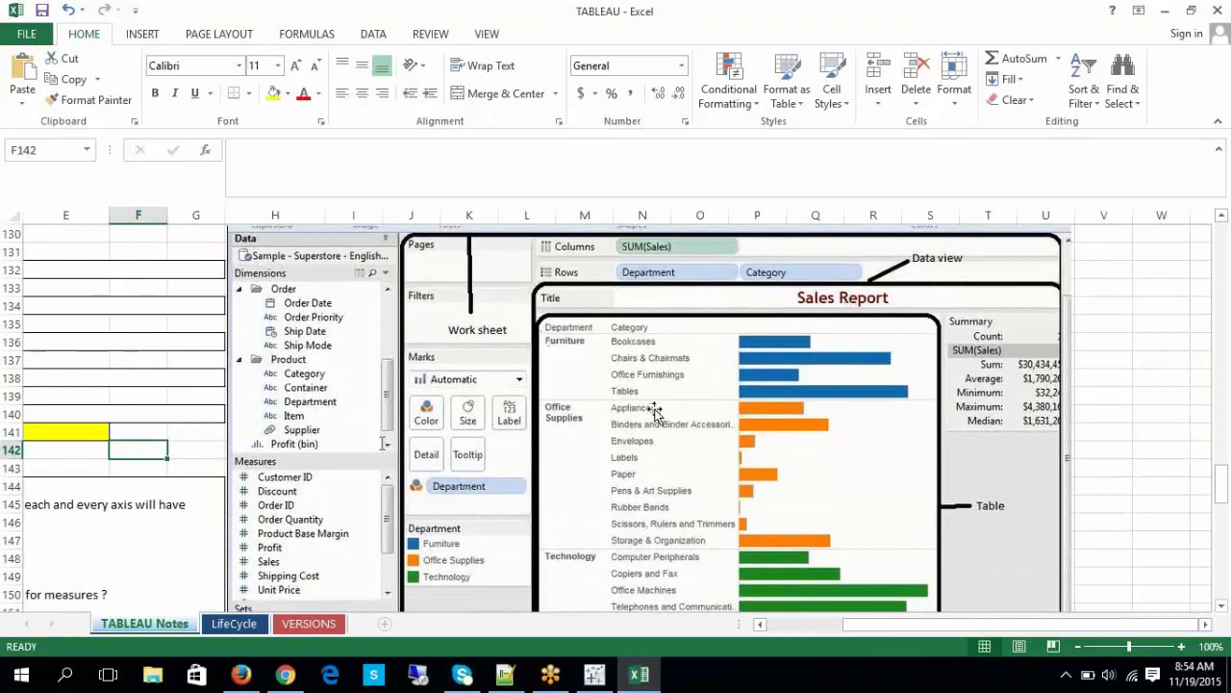
Step: Examine the Work sheet, Data view and Table labels on the annotated Sales Report screenshot, from its shelves to its caption
scroll(654, 412, "down", 1)
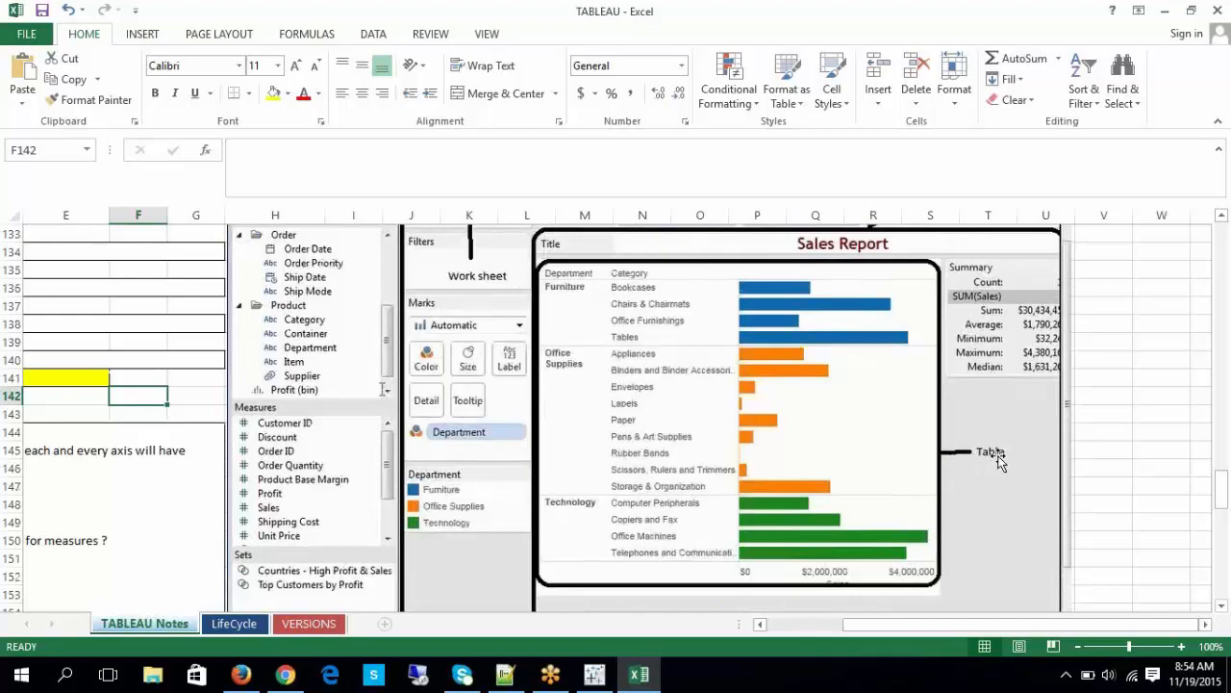
scroll(994, 459, "down", 3)
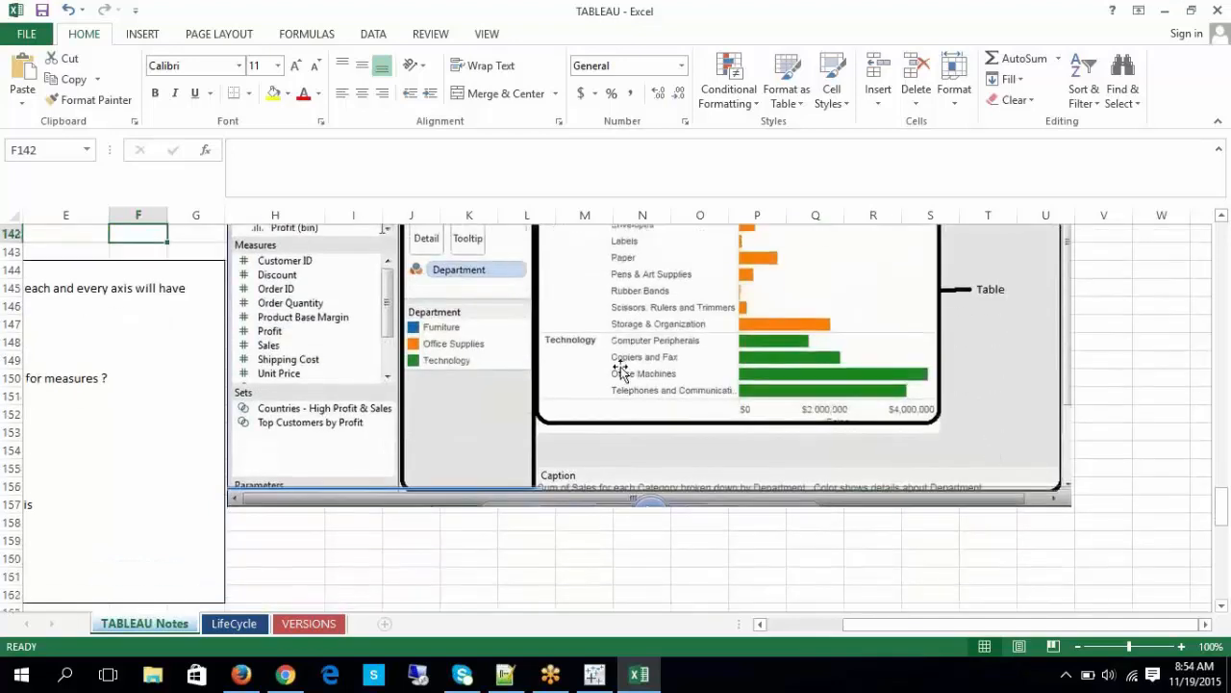
scroll(664, 388, "up", 7)
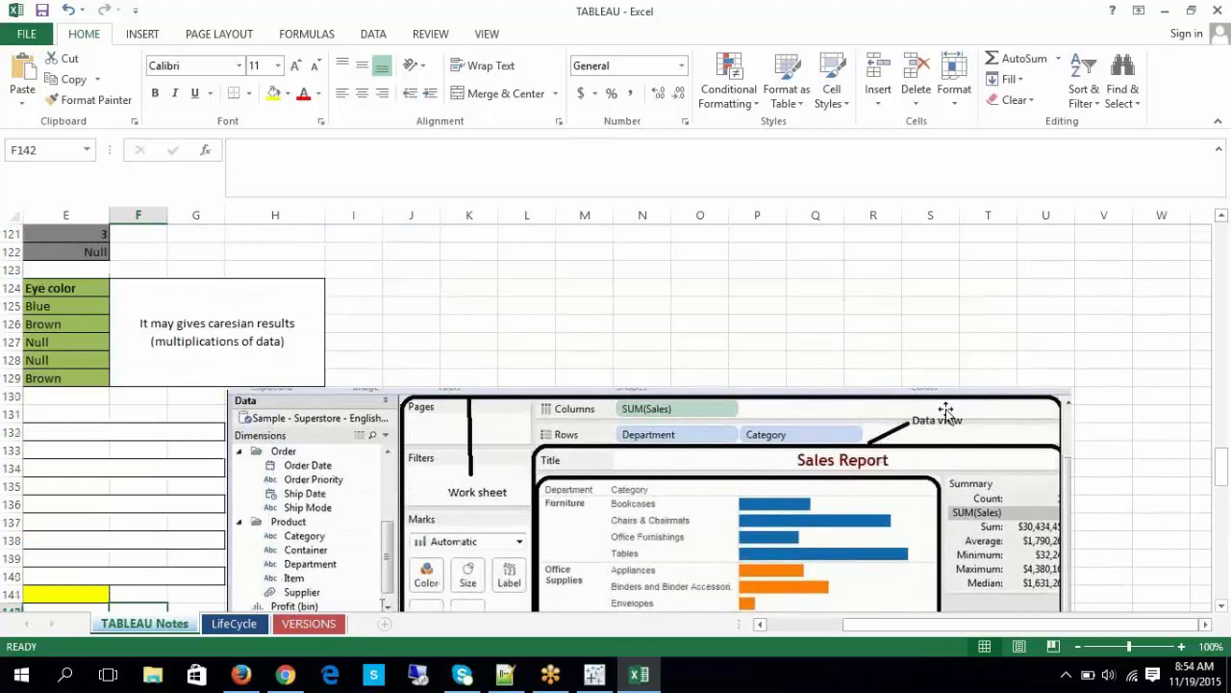
scroll(947, 414, "down", 2)
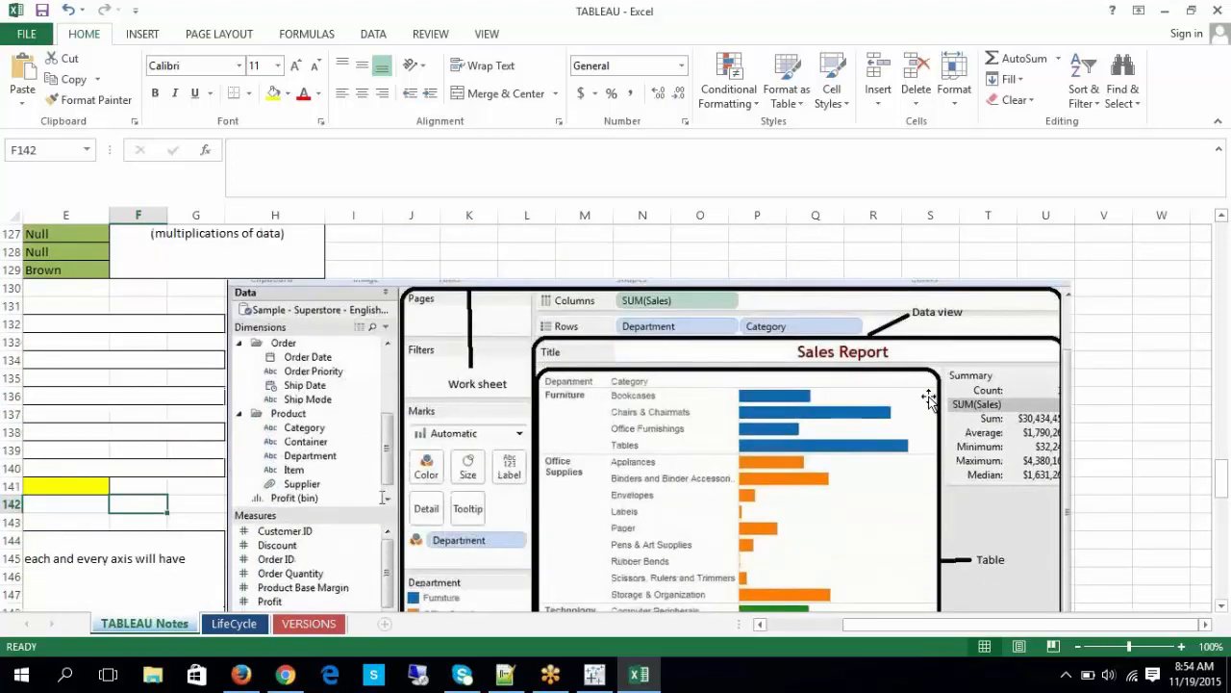
scroll(929, 400, "down", 1)
scroll(581, 365, "down", 2)
scroll(581, 365, "up", 1)
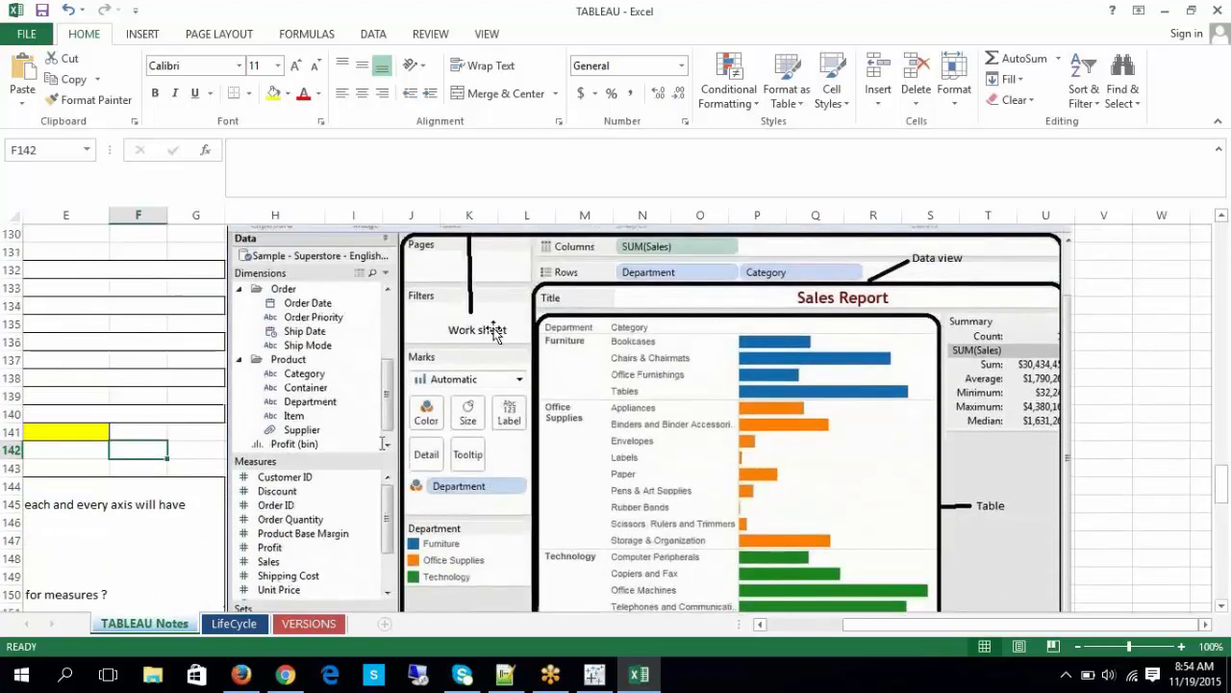
scroll(904, 454, "down", 1)
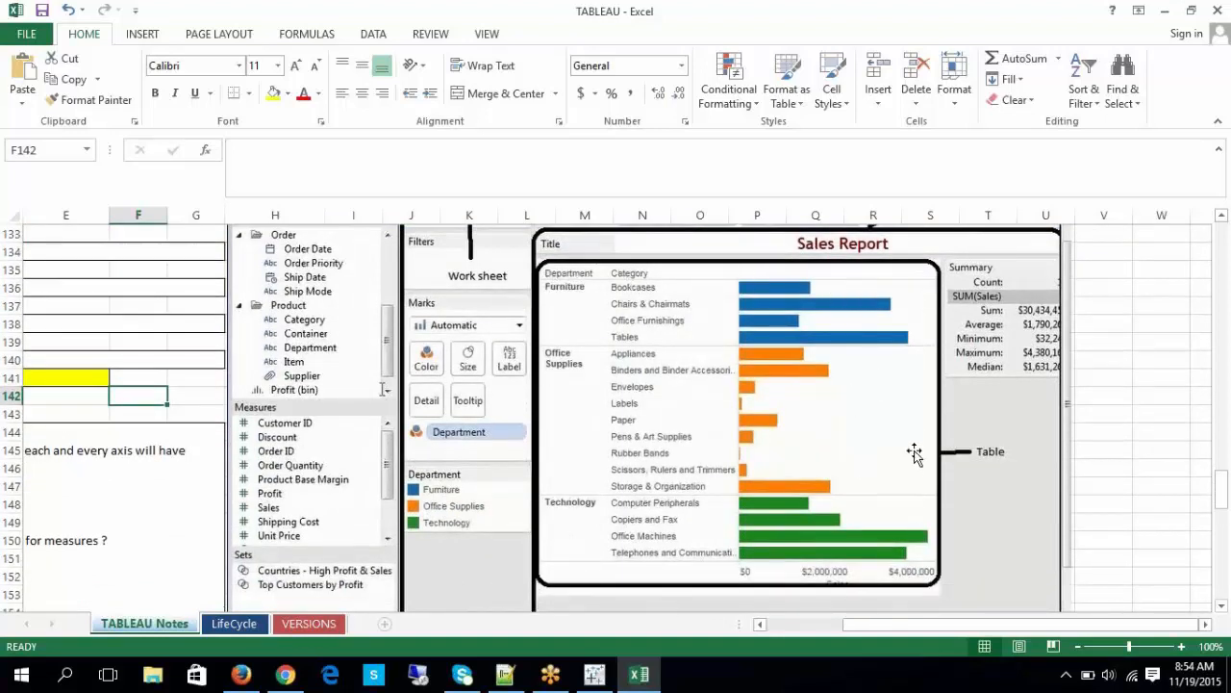
scroll(912, 457, "up", 1)
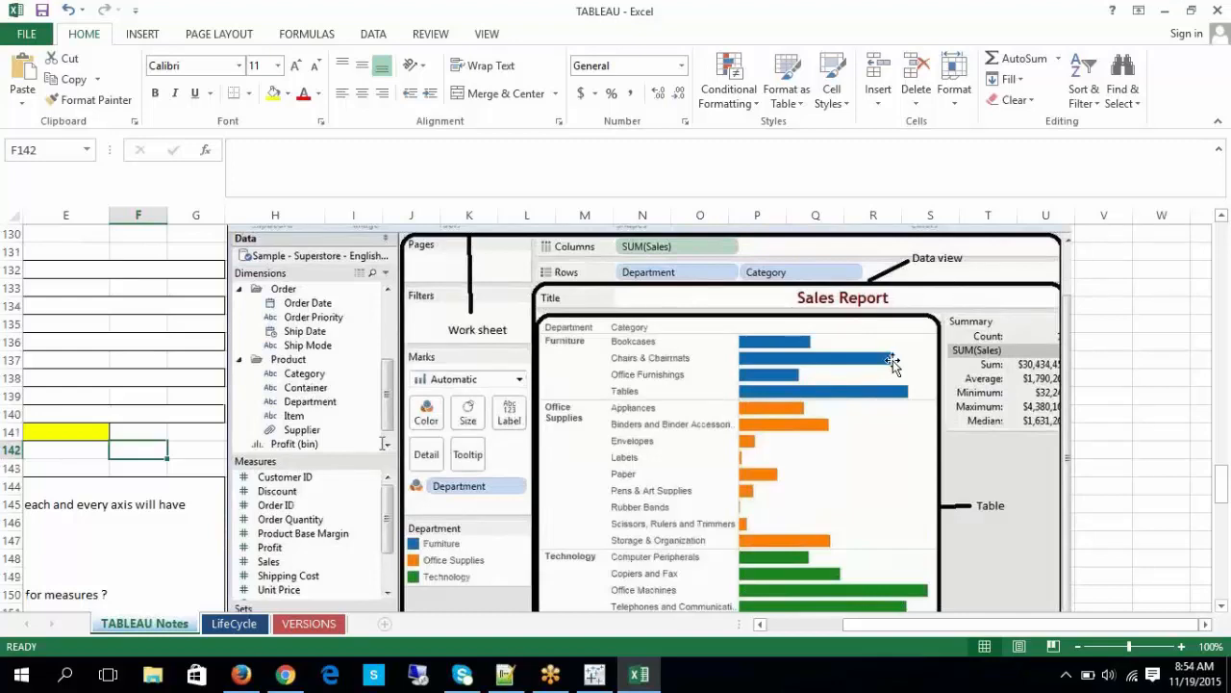
Step: Return to the Working with Measures in 3 ways section and read the Individual Axis, Blended Axis and Dual Axis notes
scroll(893, 363, "down", 7)
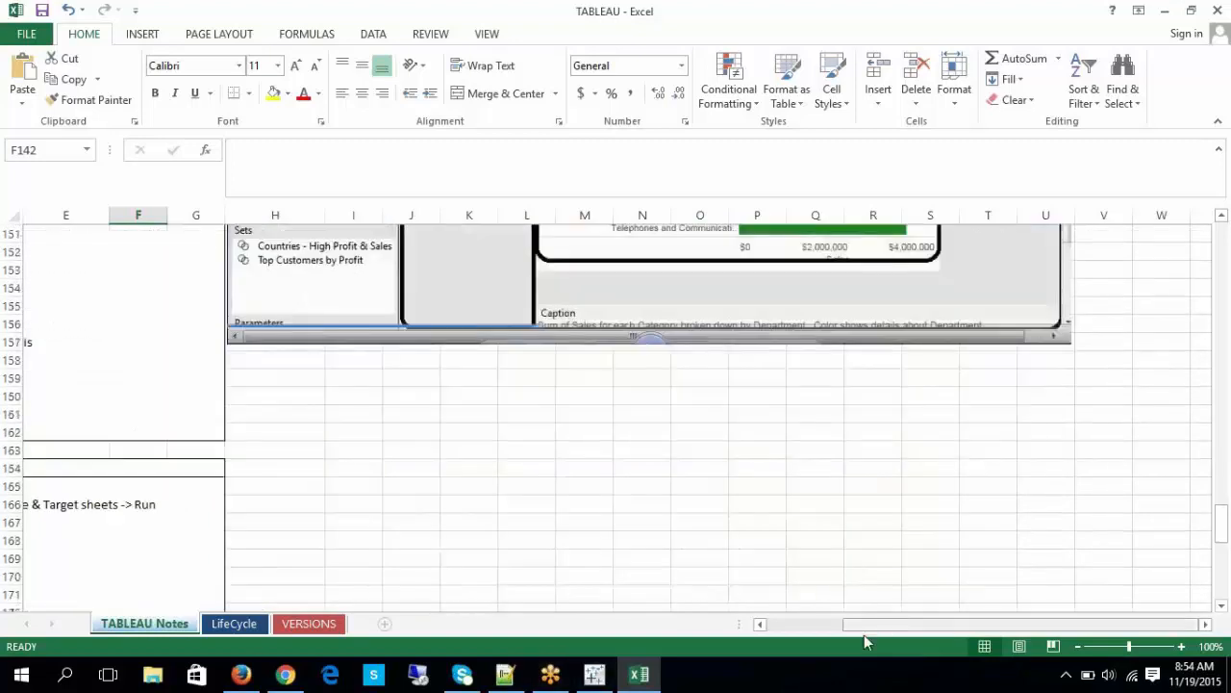
left_click(784, 627)
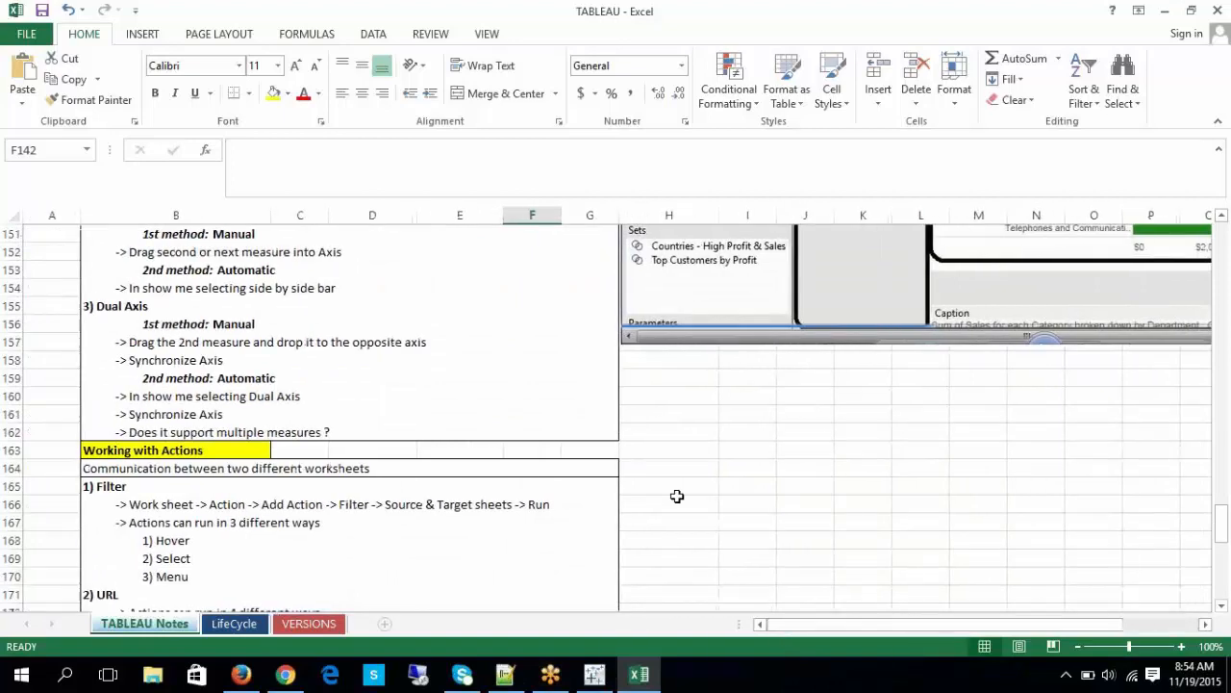
scroll(677, 496, "up", 1)
scroll(678, 496, "up", 2)
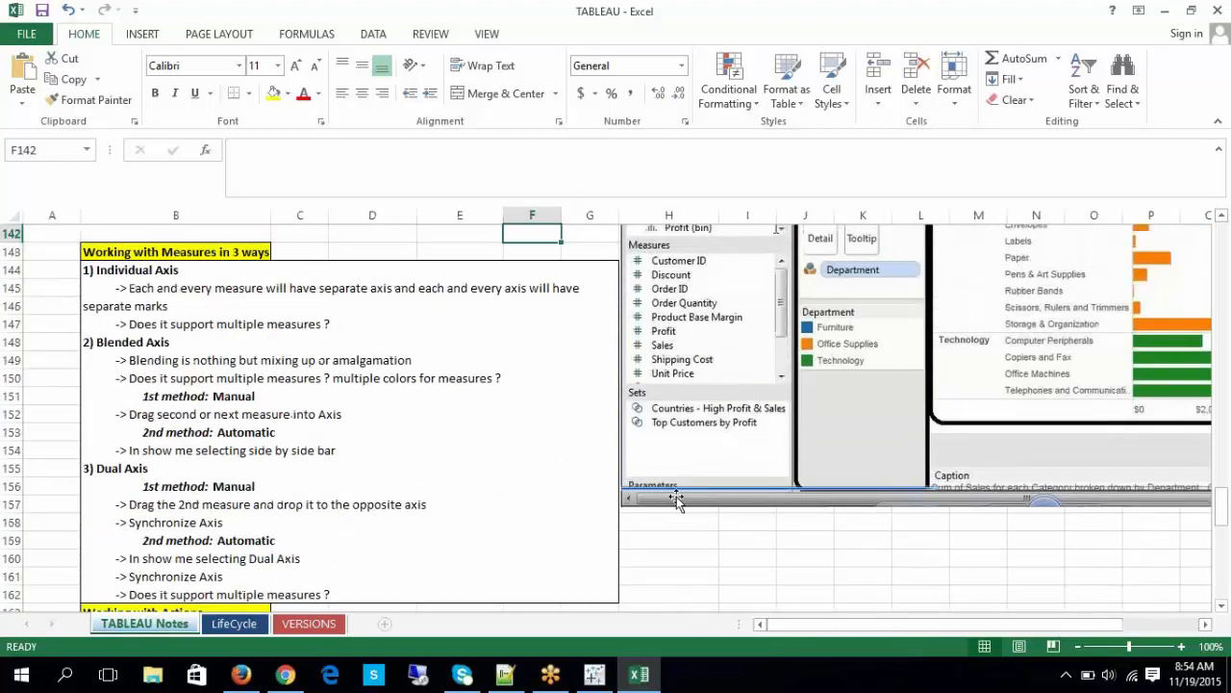
Step: Review the notes on the three ways of working with measures: Individual Axis, Blended Axis and Dual Axis
left_click(202, 348)
left_click_drag(202, 348, 100, 334)
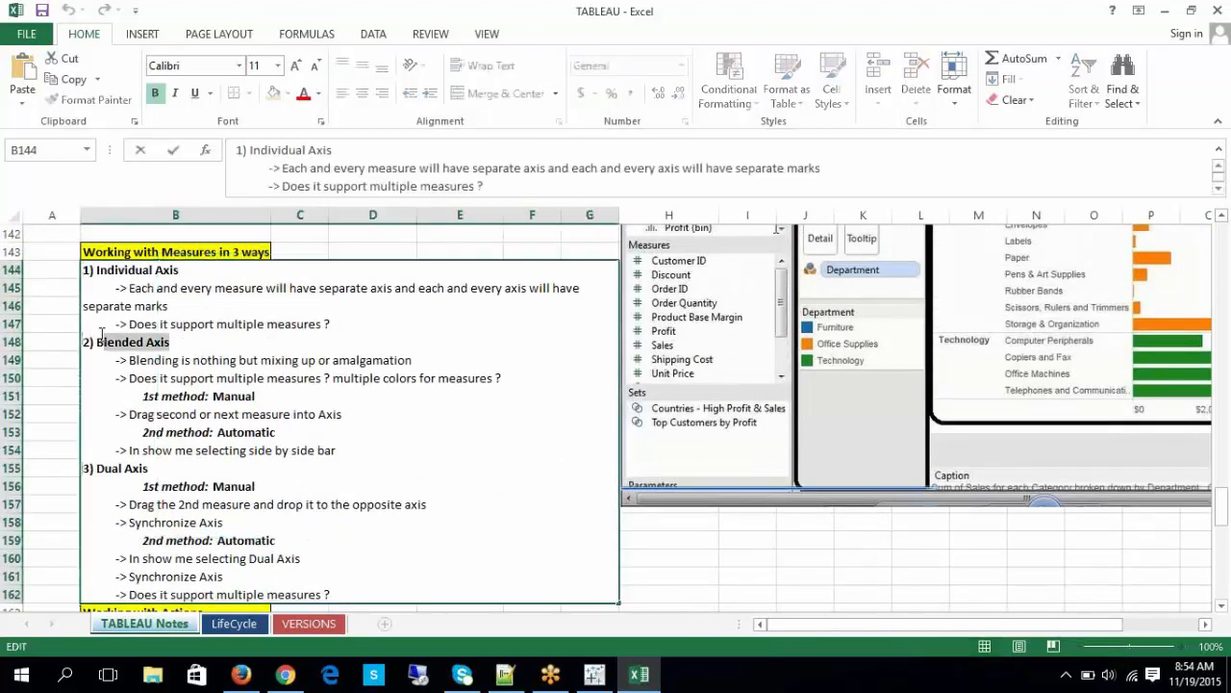
left_click_drag(150, 470, 96, 470)
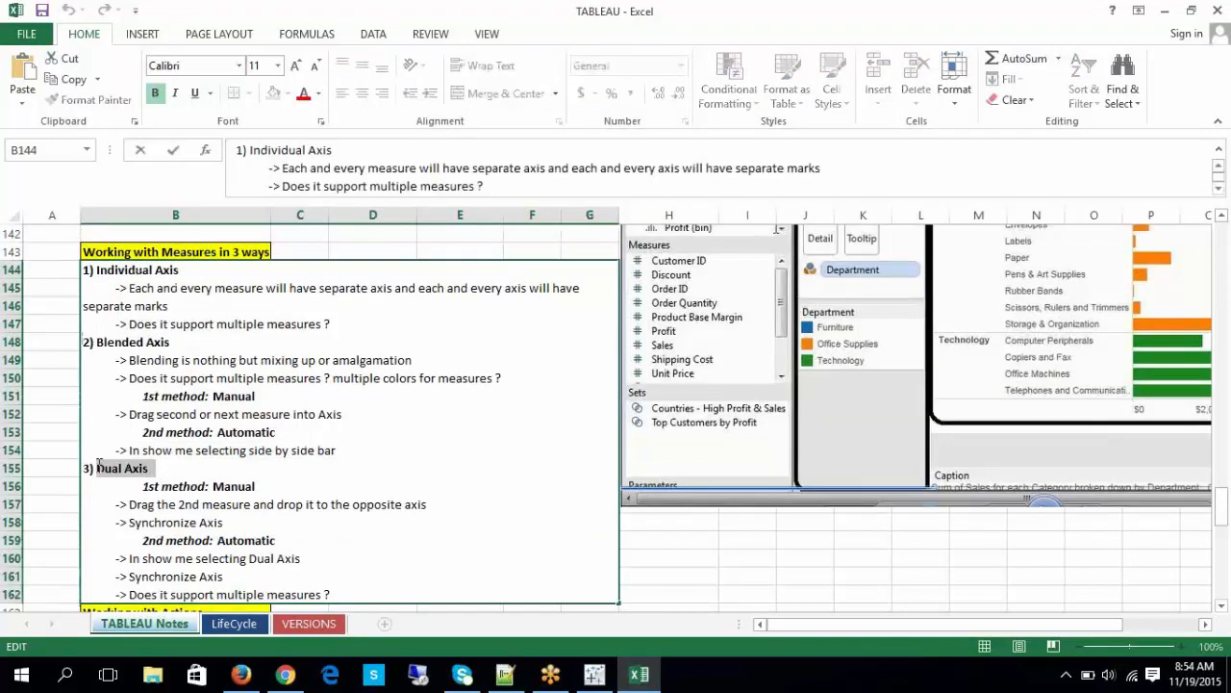
left_click(837, 565)
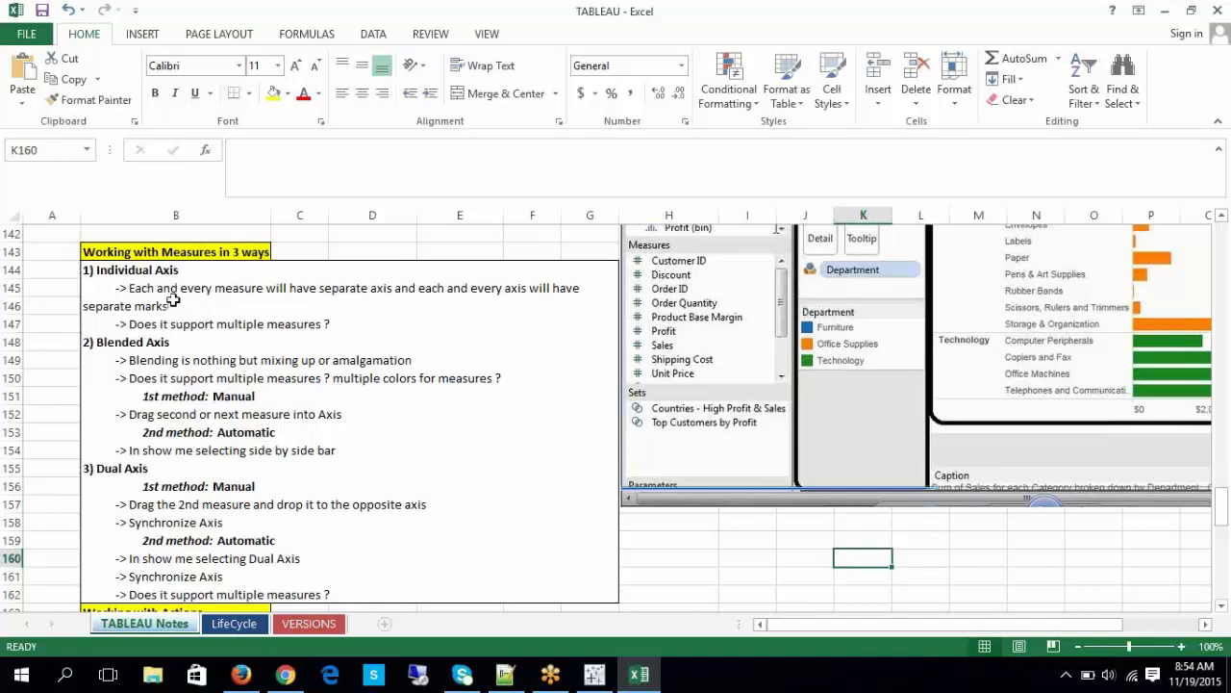
double_click(164, 271)
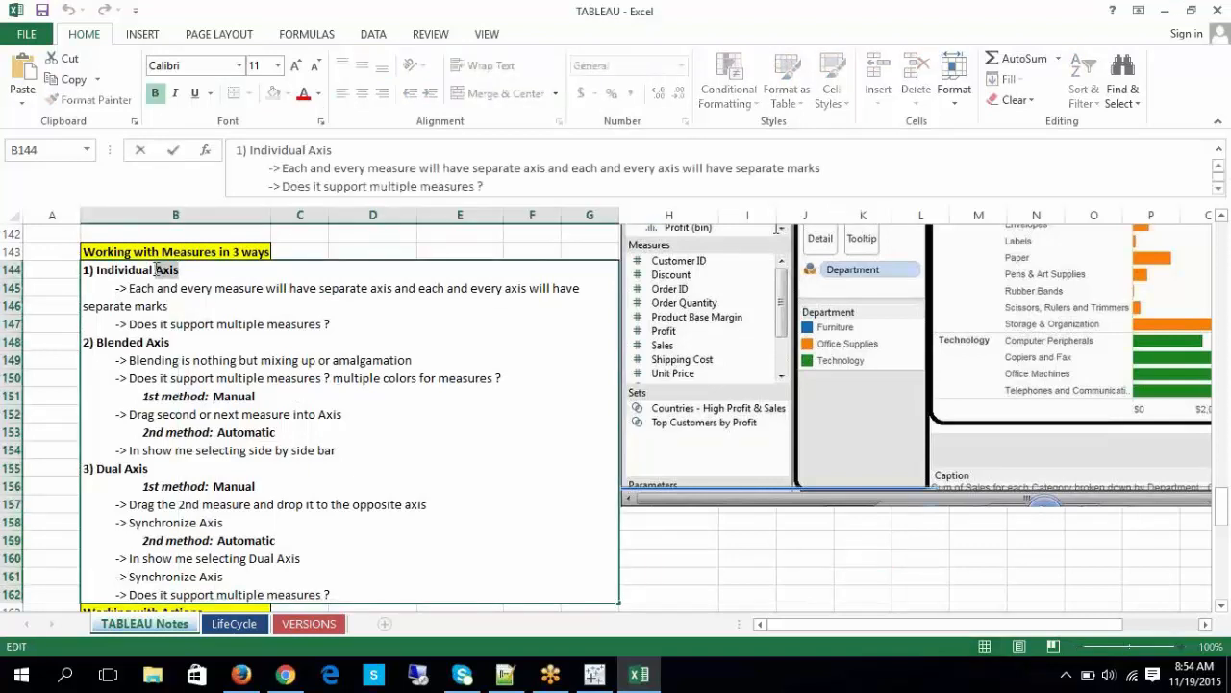
left_click(50, 345)
left_click(194, 249)
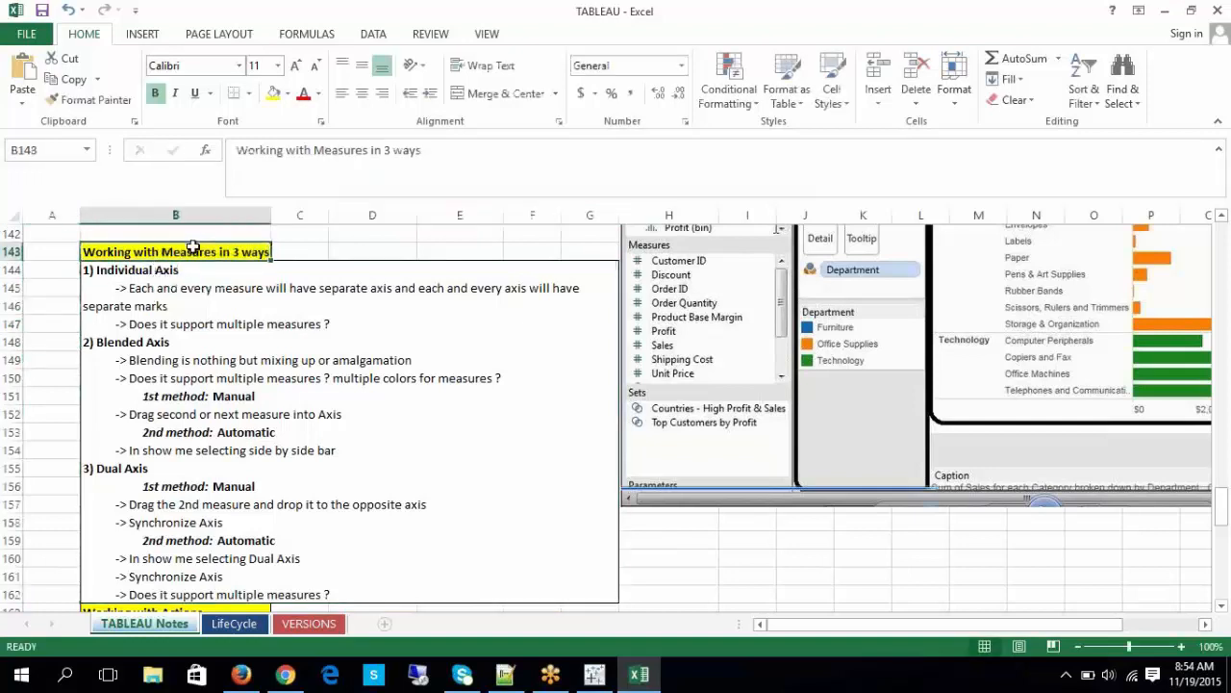
double_click(181, 270)
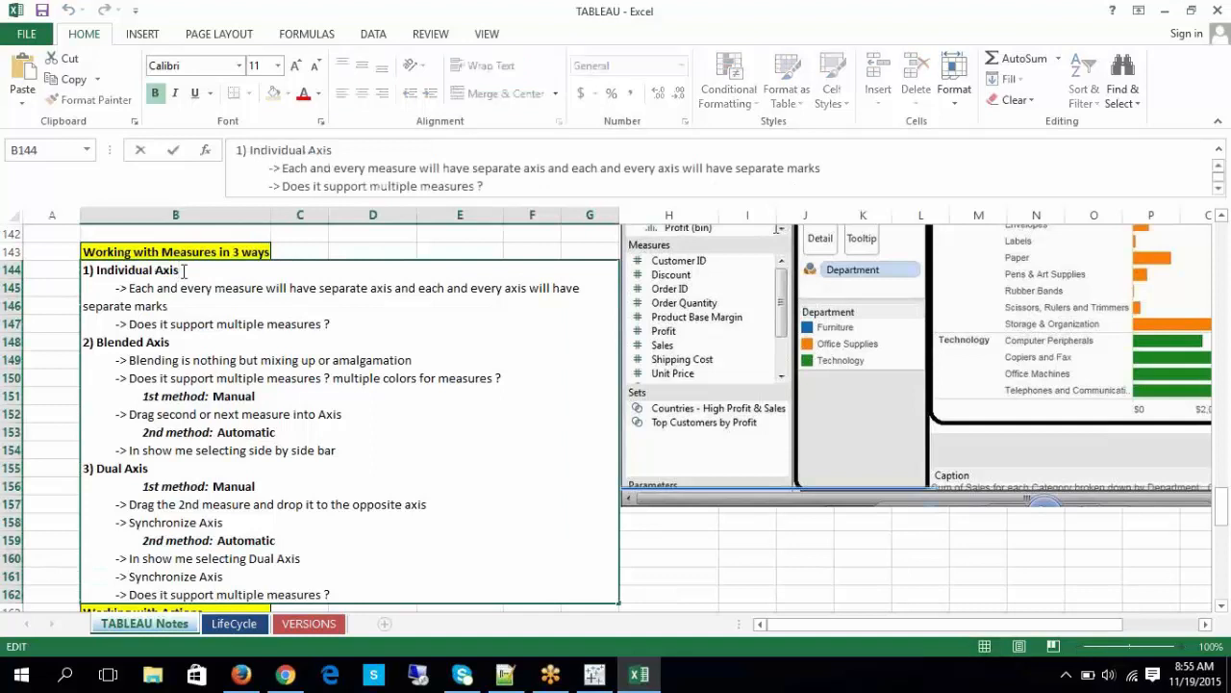
left_click_drag(183, 272, 100, 271)
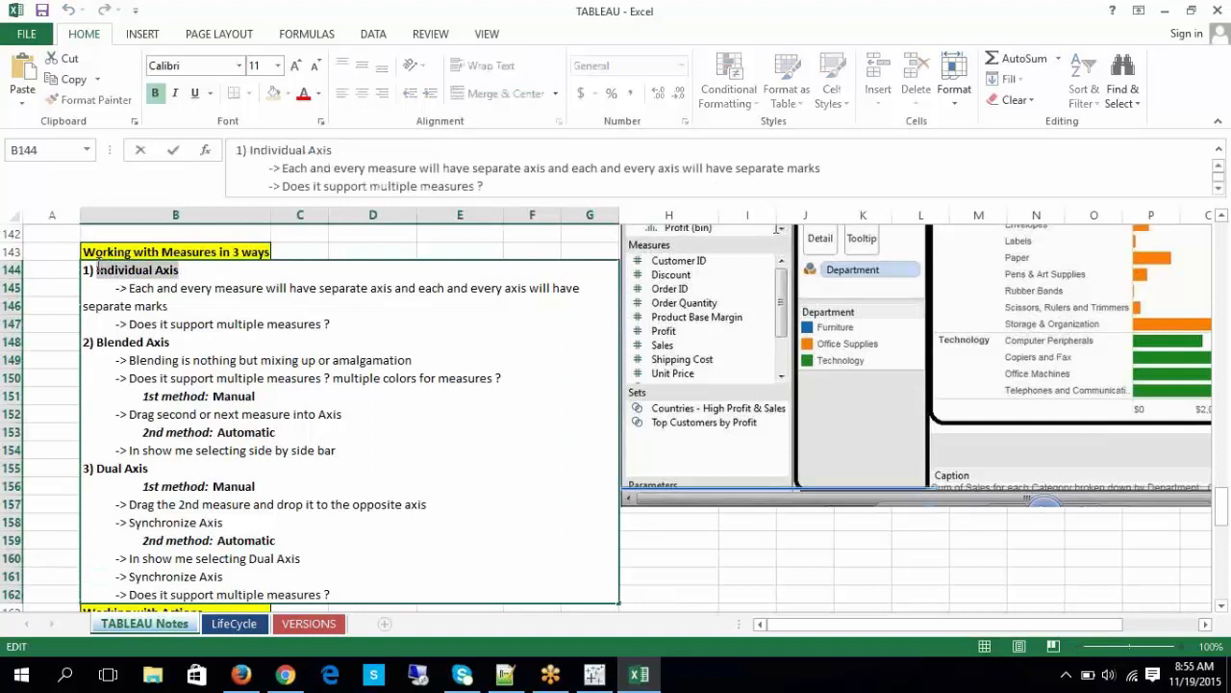
left_click(968, 561)
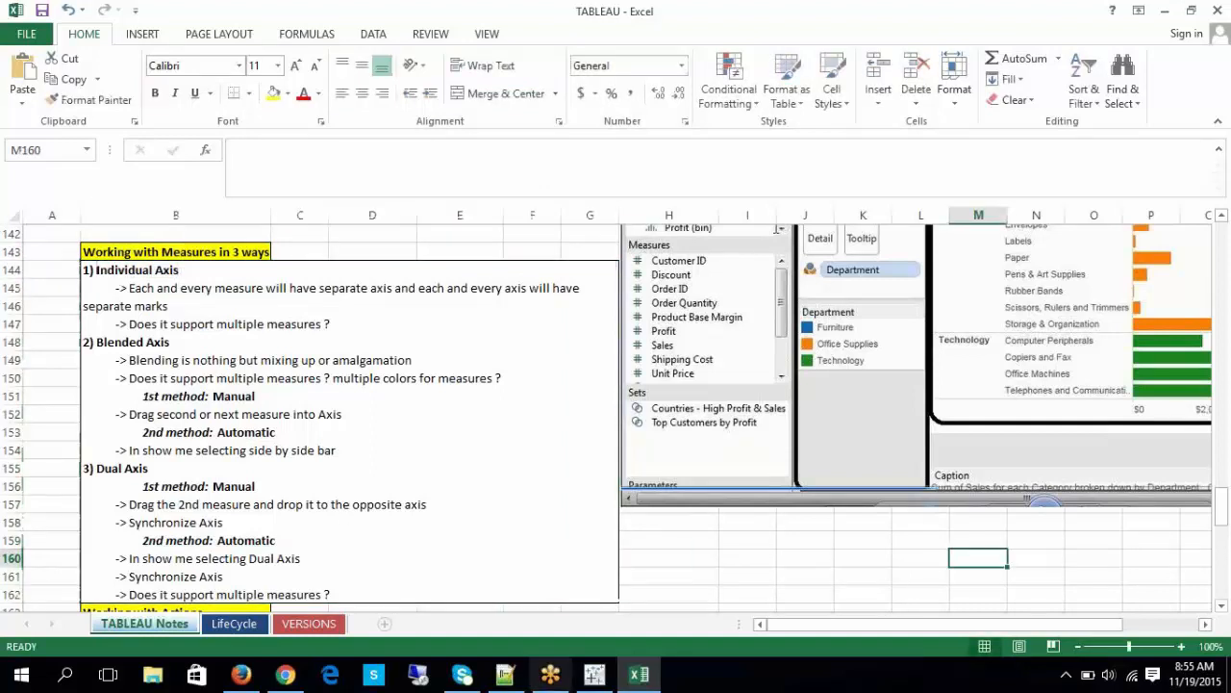
Step: Switch to the Tableau workbook and rename Sheet 2 as Individual Axis
left_click(595, 674)
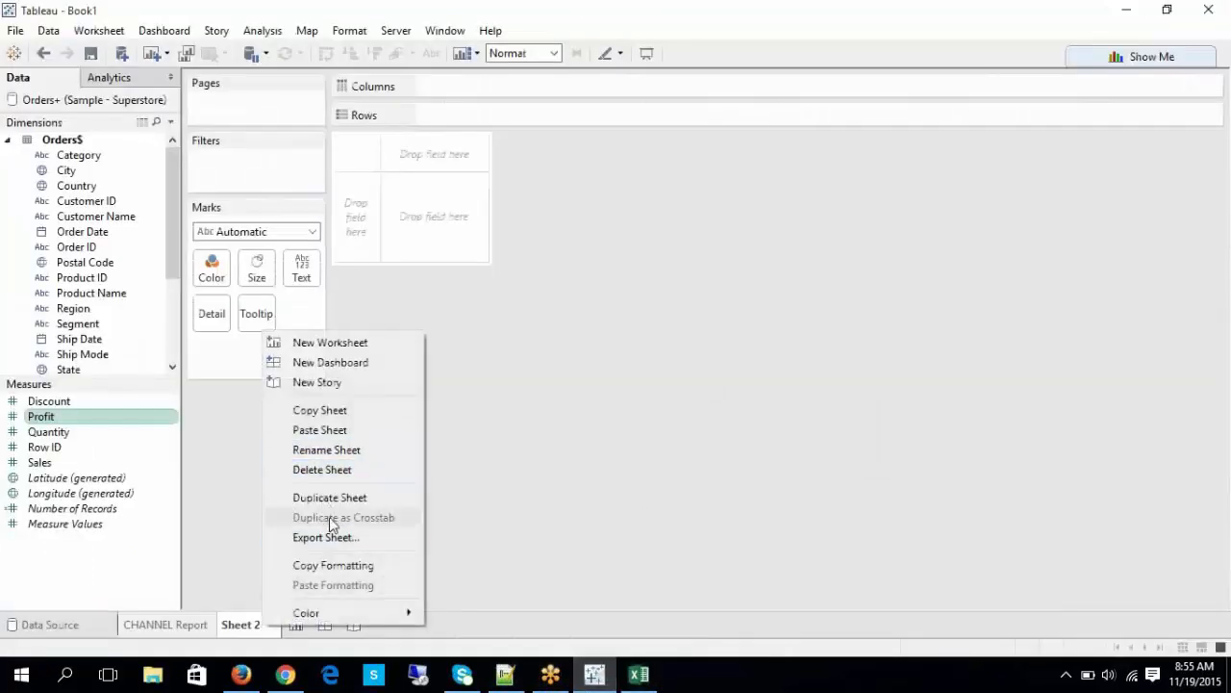
left_click(327, 449)
type("I")
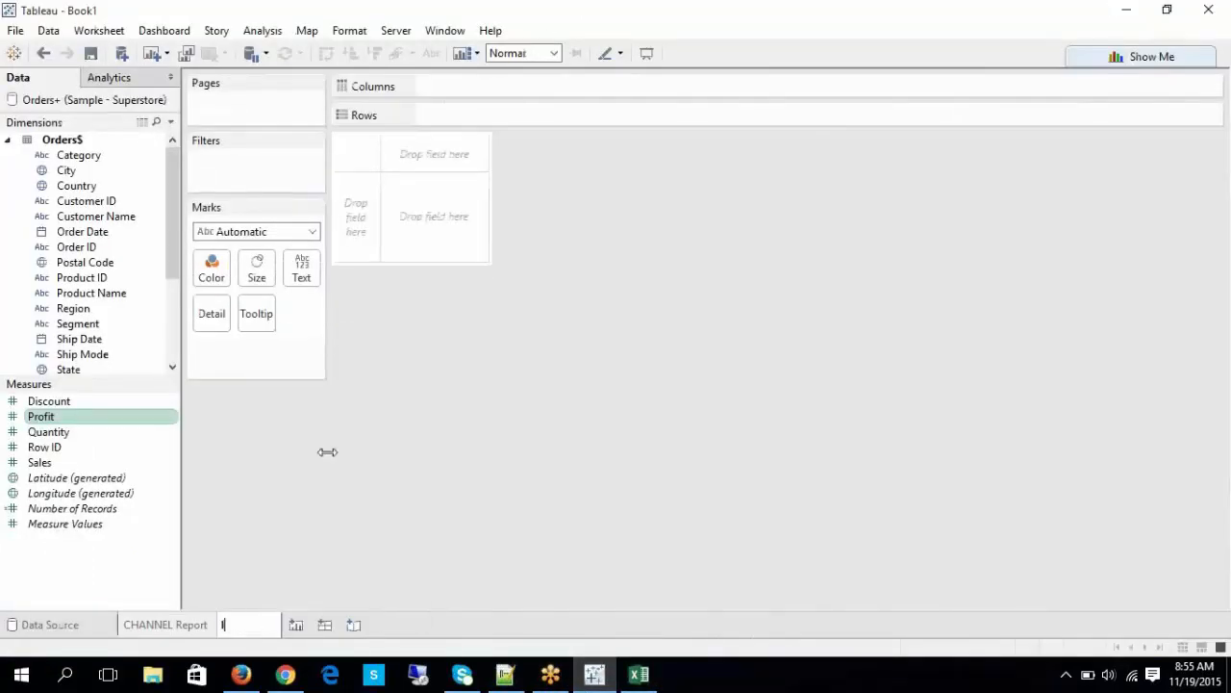
type("ndividual Axis")
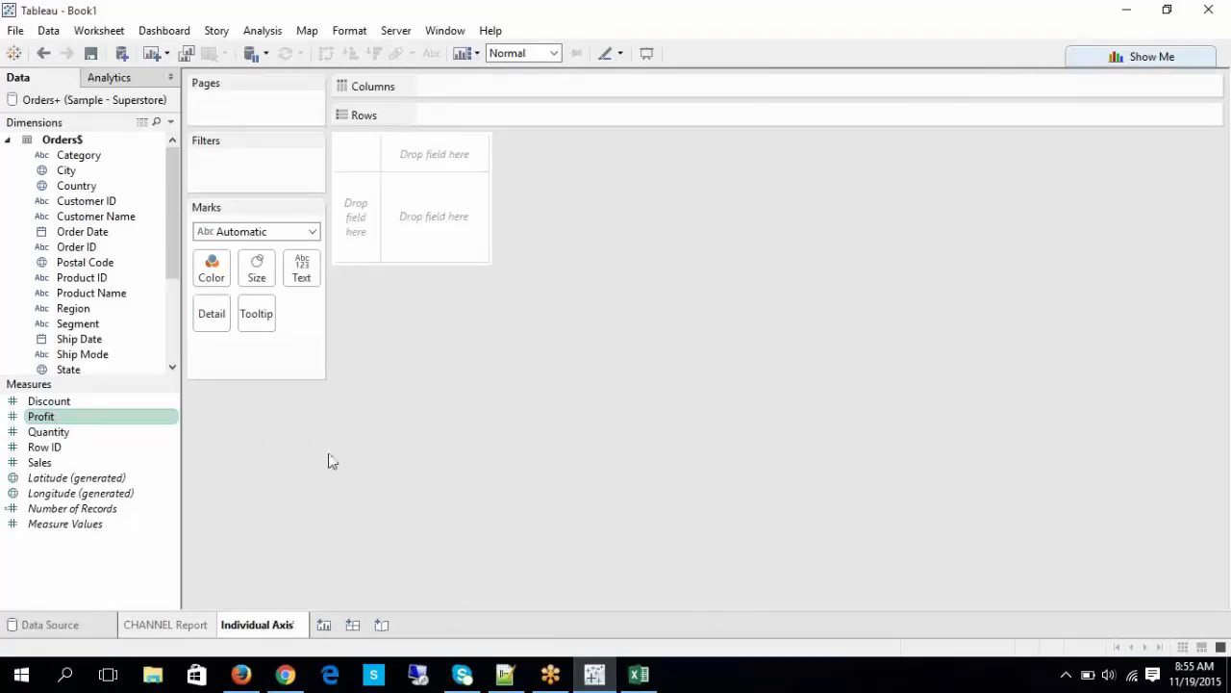
key("Return")
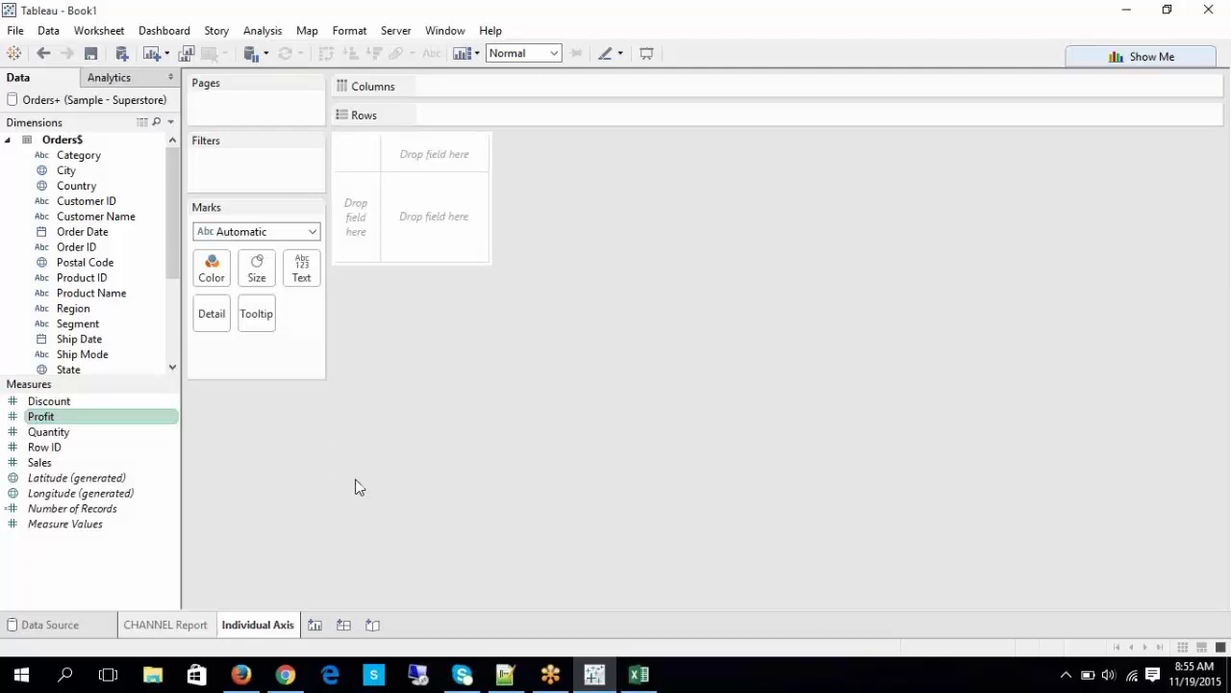
Step: Chart the sum of Discount on Columns by Segment on Rows, adding Category to Rows first and removing it again
left_click_drag(125, 157, 454, 120)
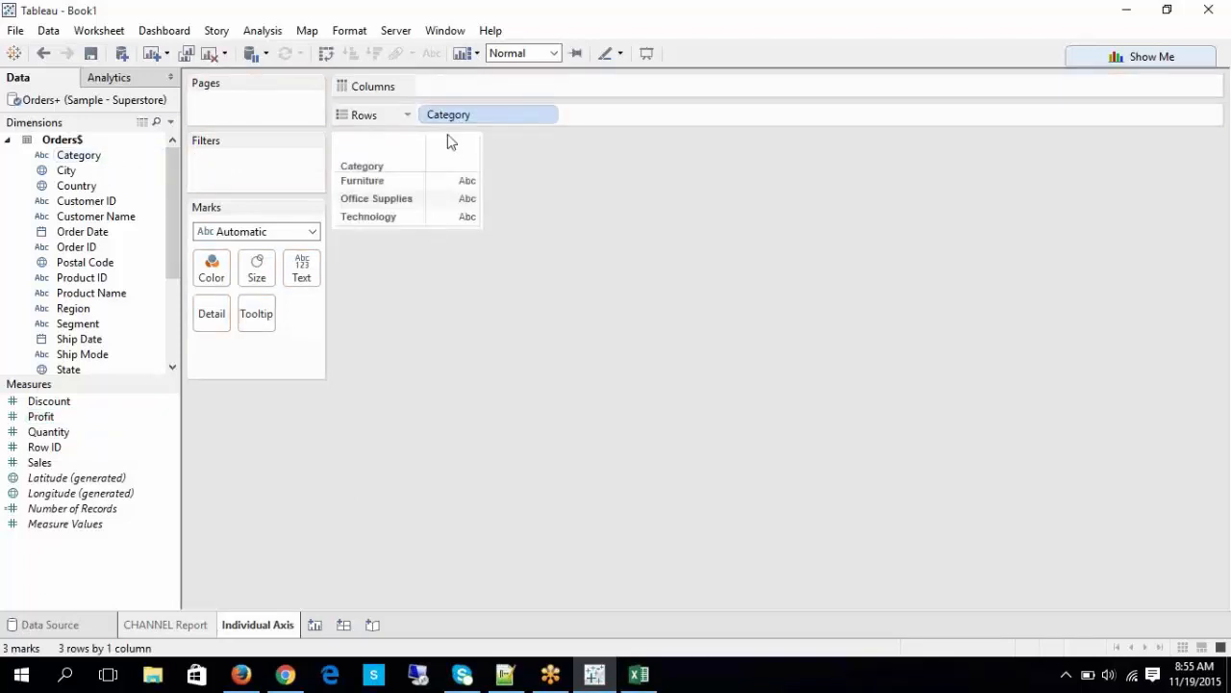
left_click_drag(116, 324, 614, 113)
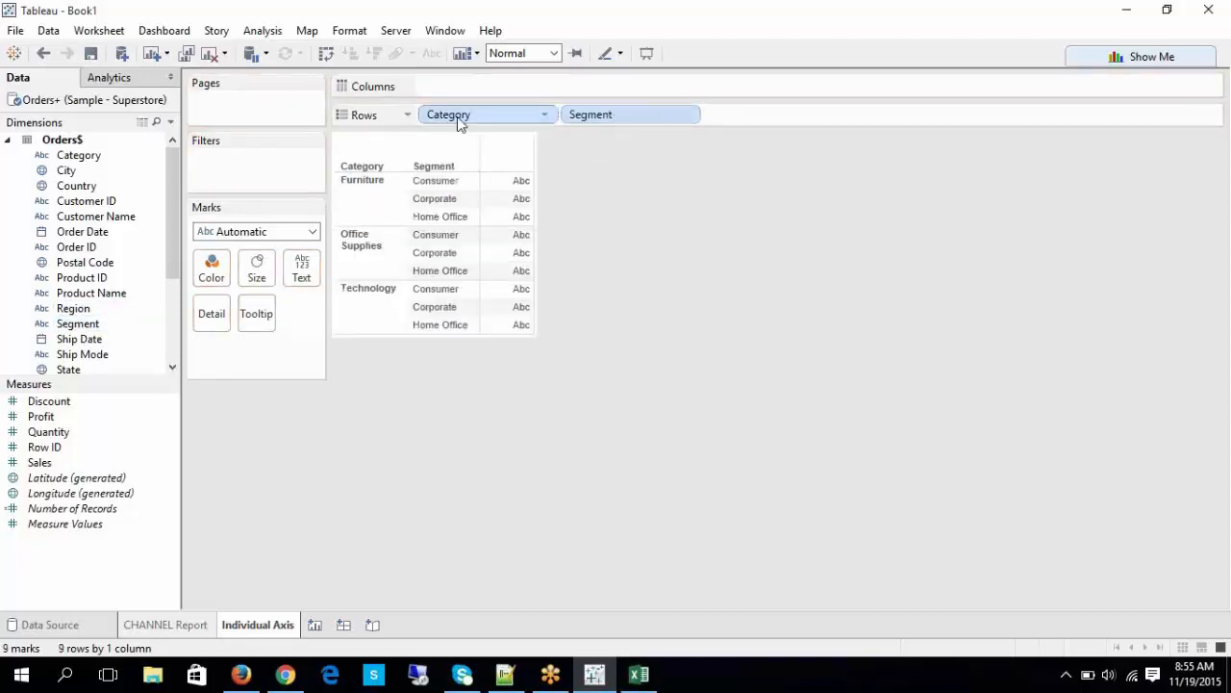
key("Delete")
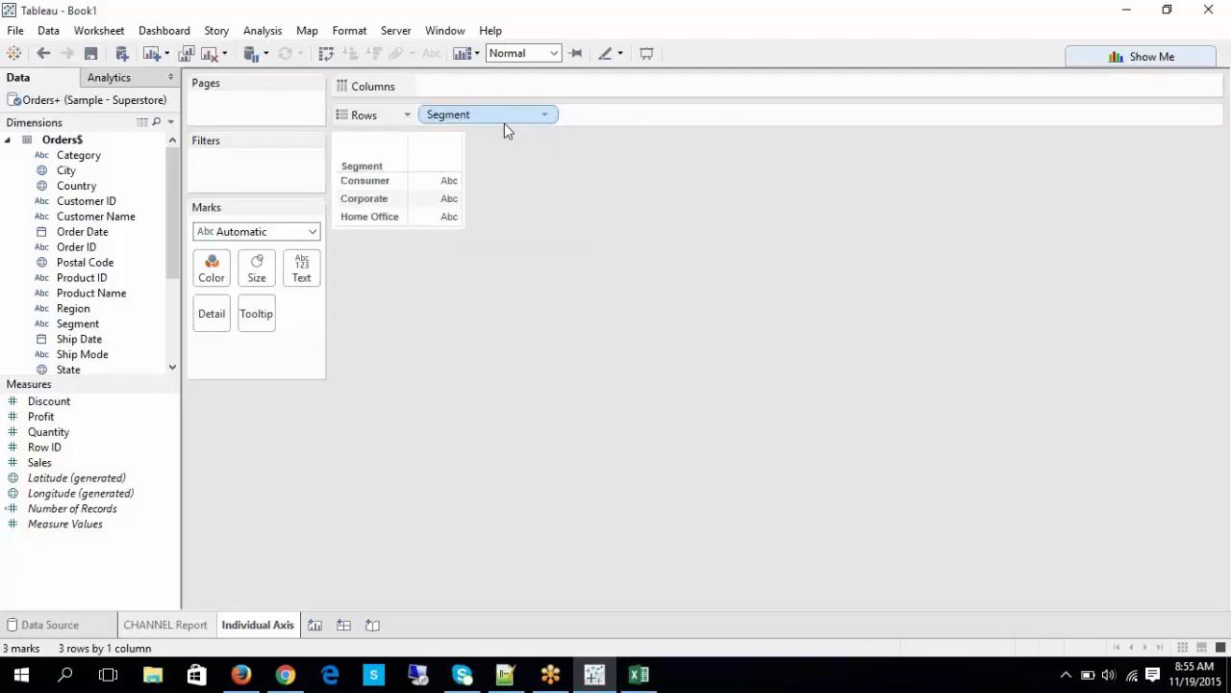
left_click_drag(49, 401, 435, 89)
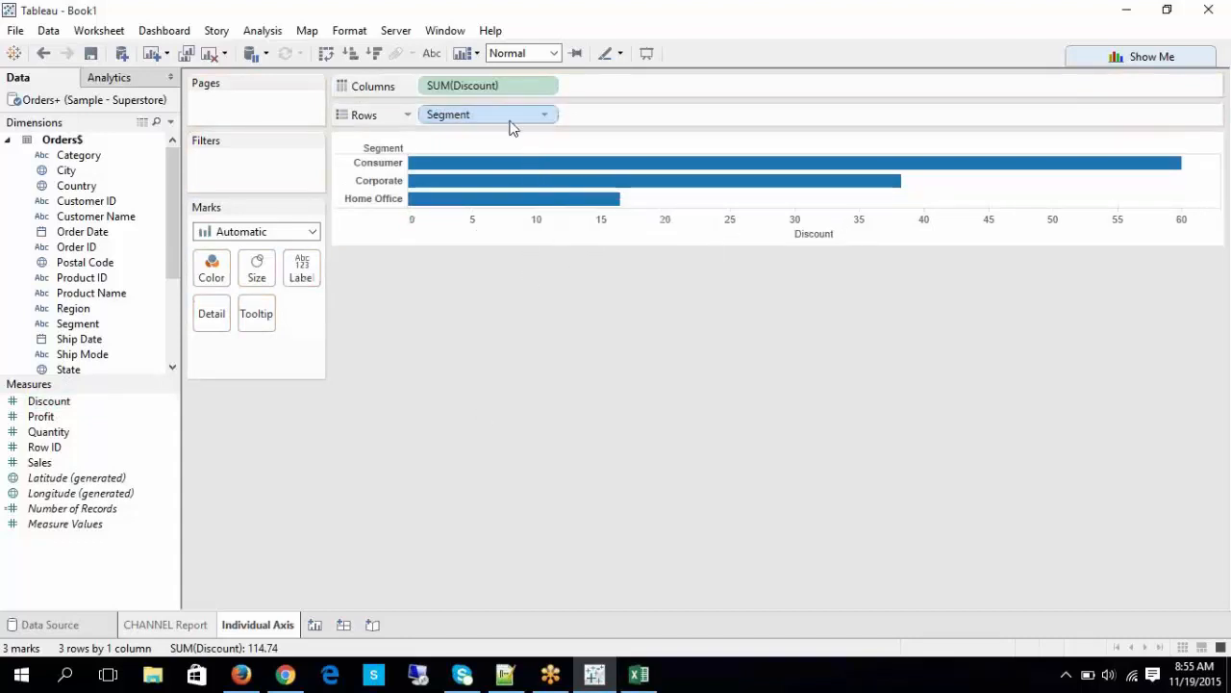
left_click(351, 180)
left_click(571, 355)
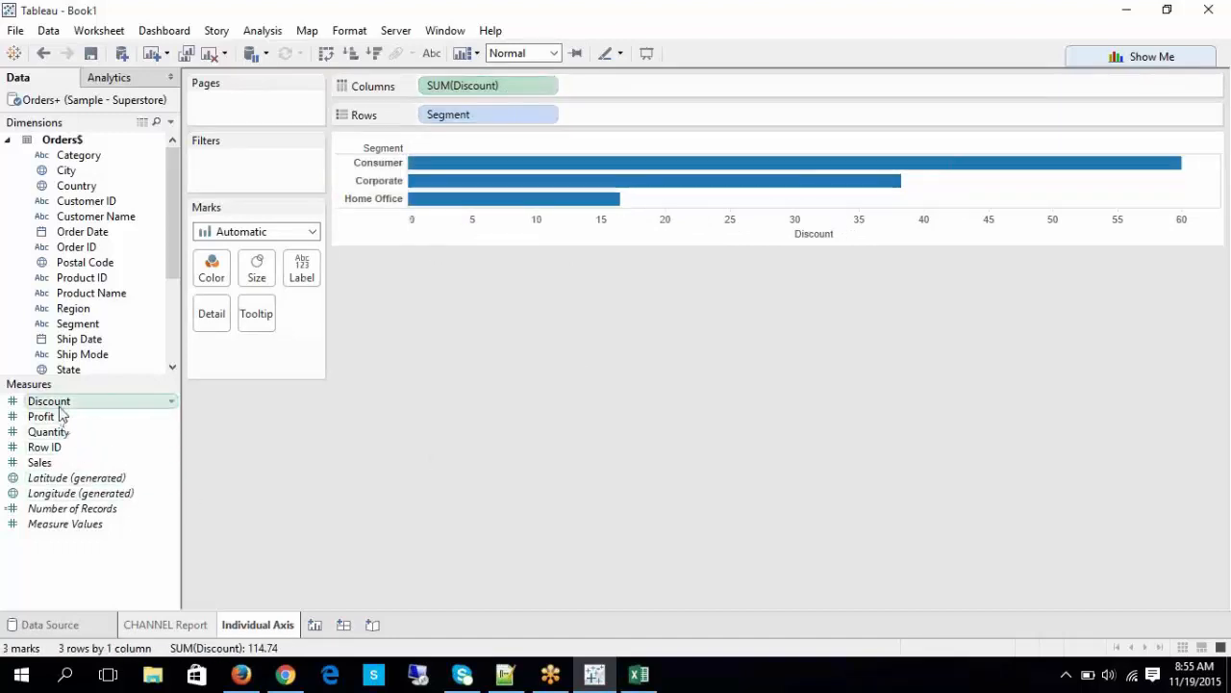
Step: Add a second sum of Discount to Columns and show mark labels on the bars
left_click_drag(60, 408, 630, 91)
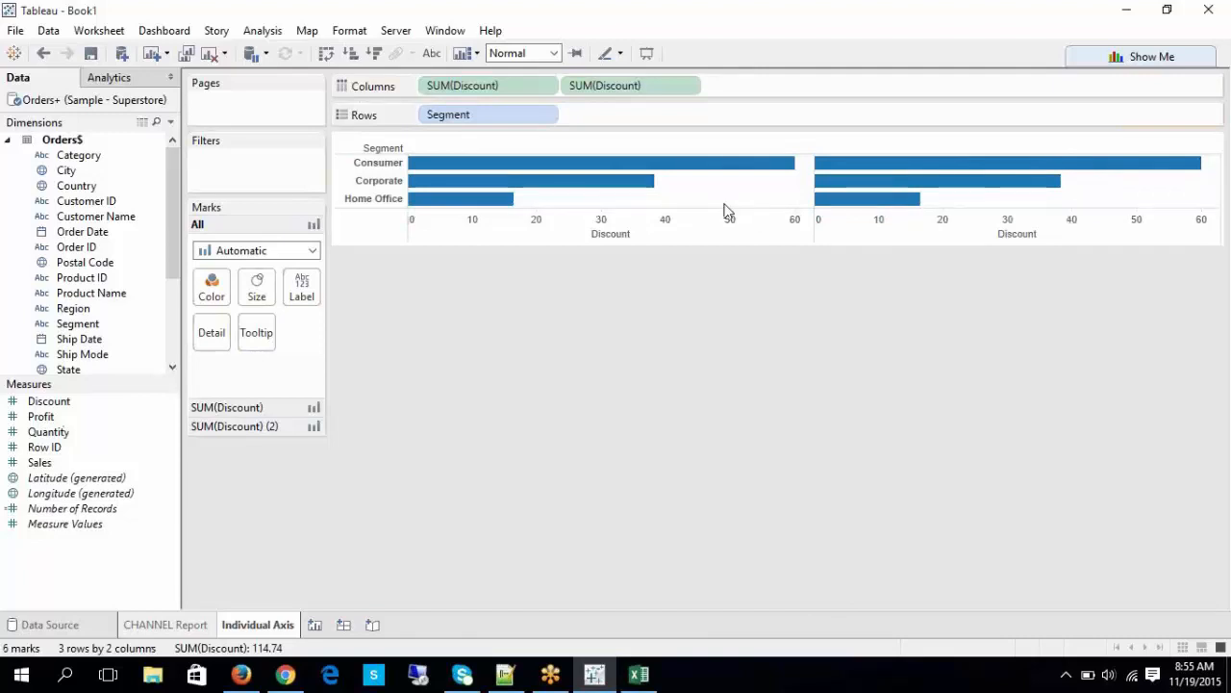
left_click(433, 55)
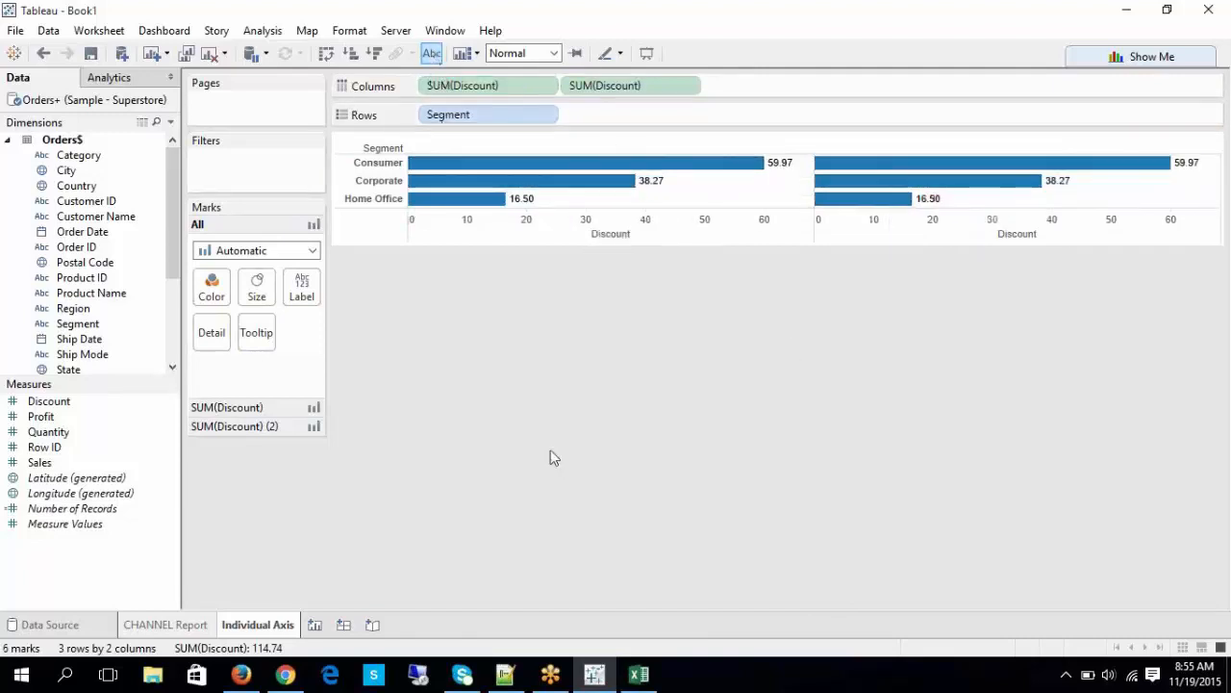
left_click(462, 86)
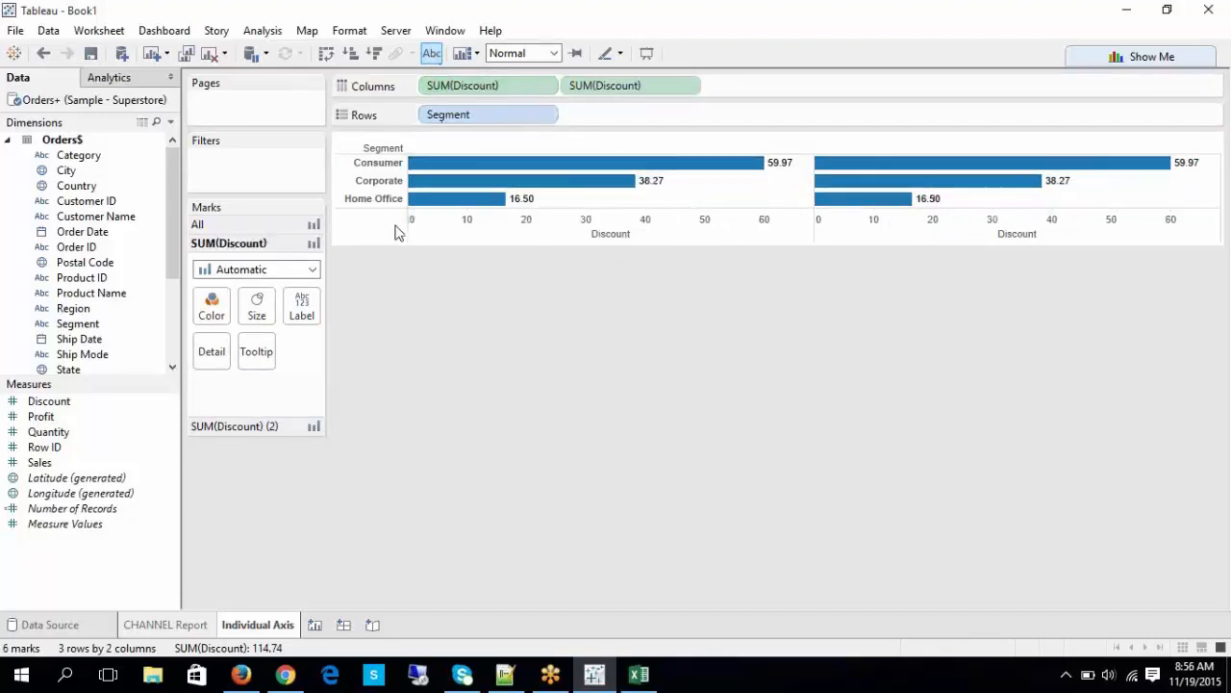
left_click(573, 233)
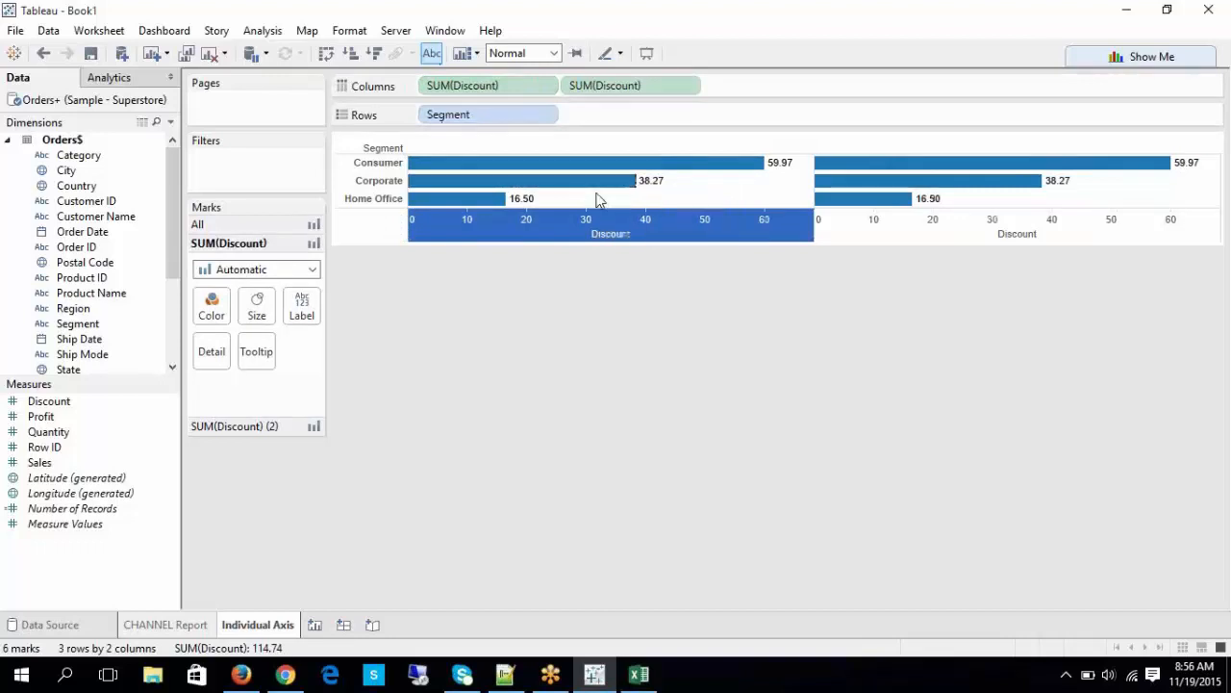
left_click(646, 85)
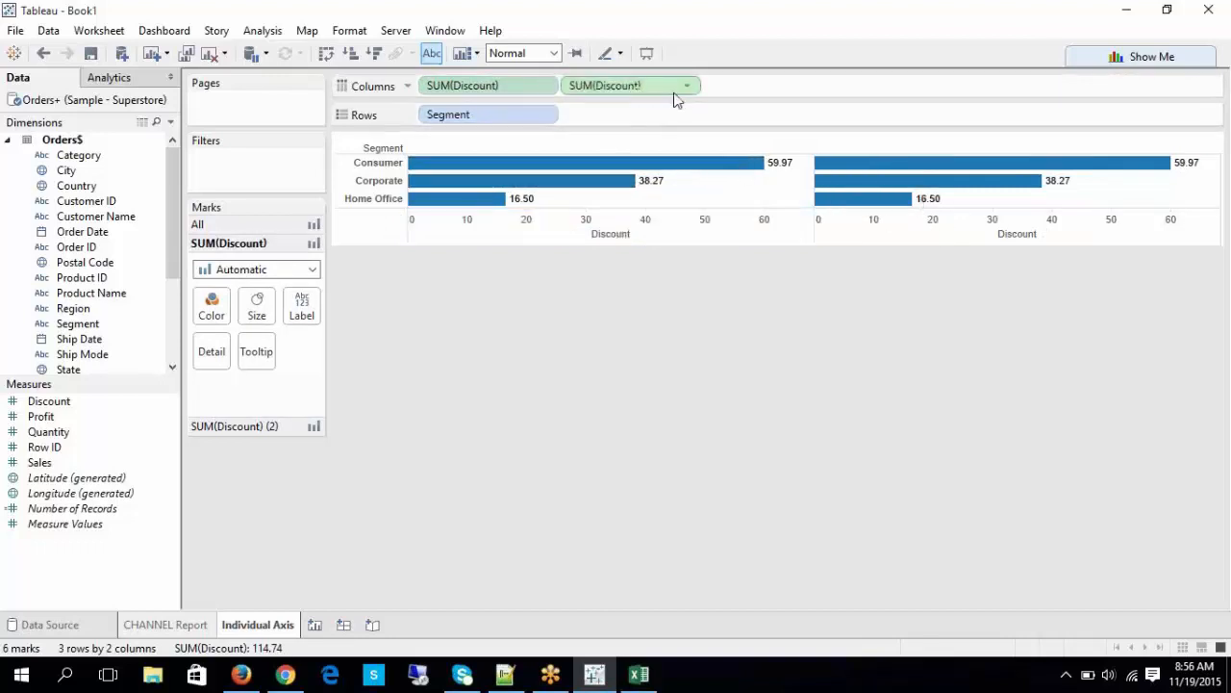
Step: Replace the second Discount measure on Columns with Profit and examine the separate Discount and Profit axes
left_click(673, 88)
left_click(687, 87)
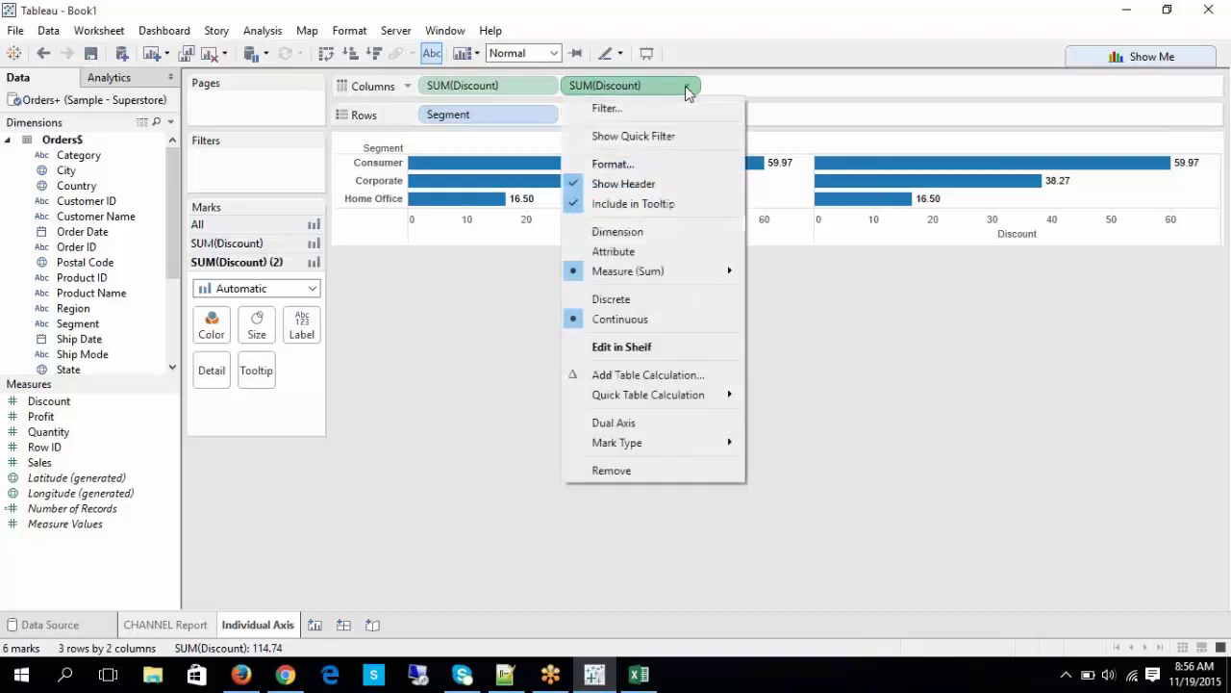
left_click(611, 470)
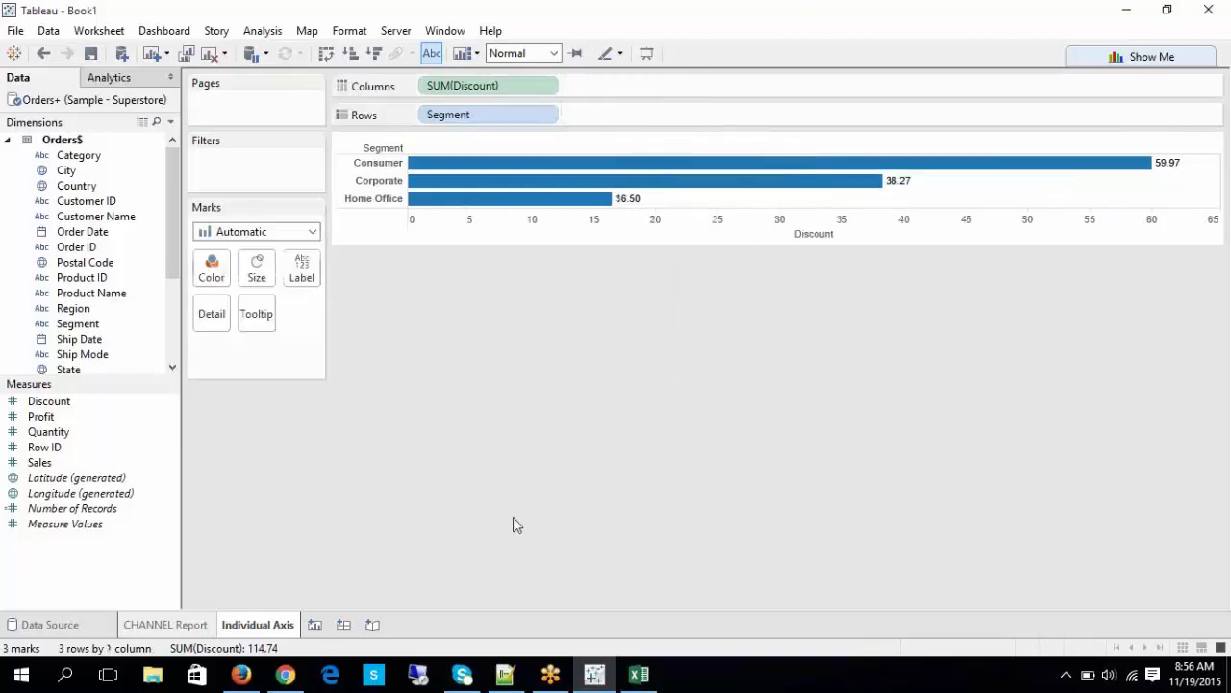
left_click_drag(42, 424, 578, 87)
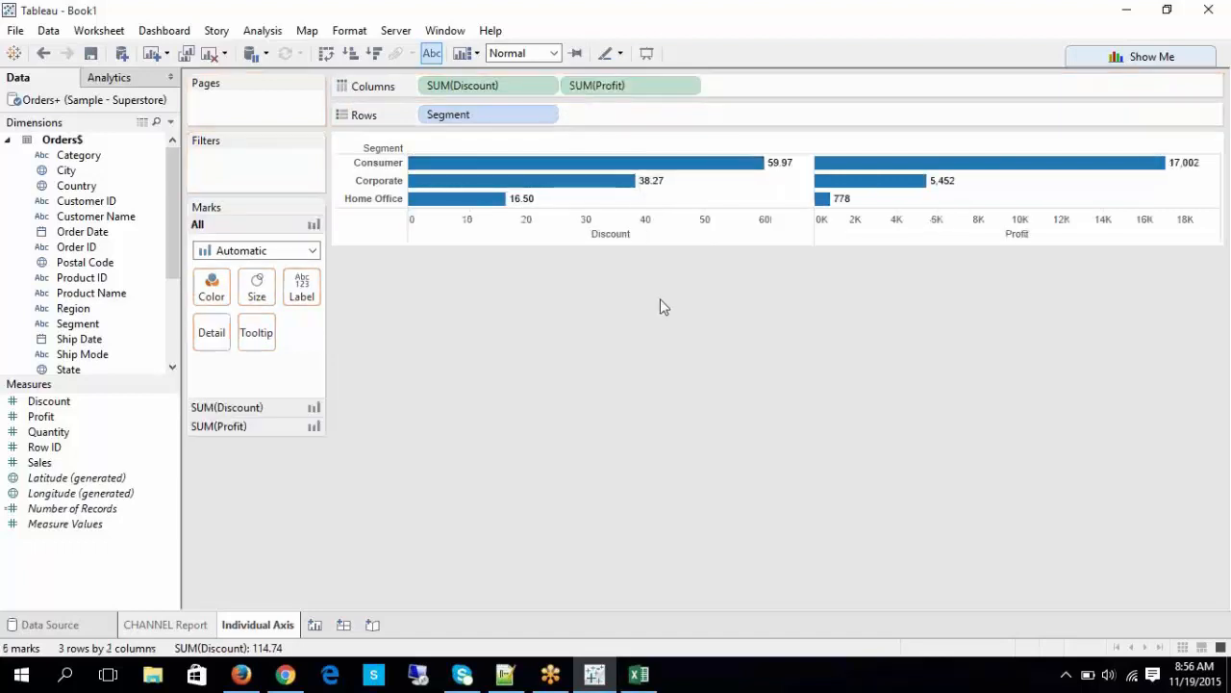
left_click(623, 235)
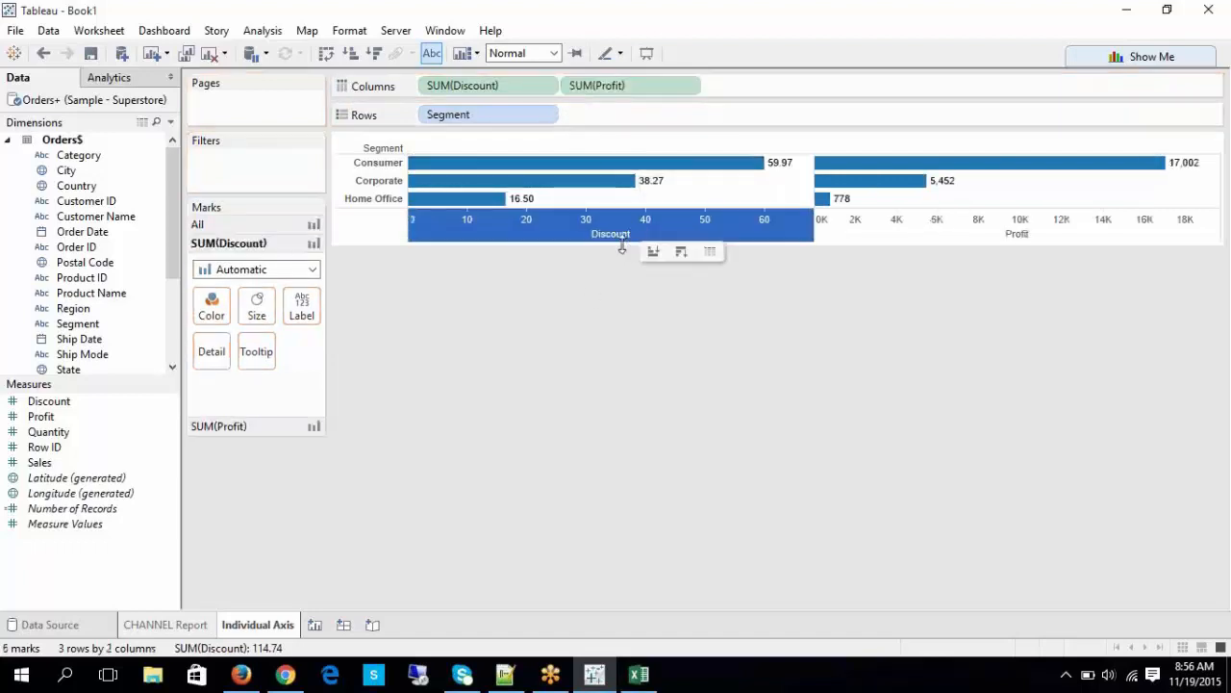
left_click(1001, 231)
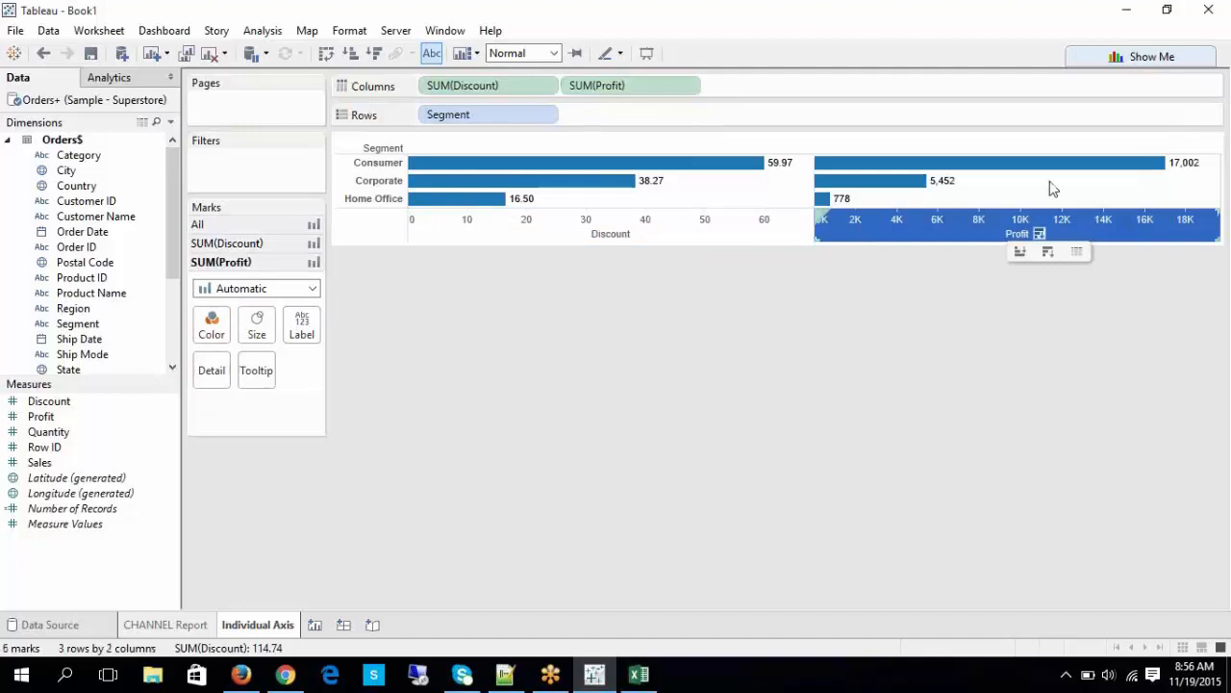
left_click(905, 375)
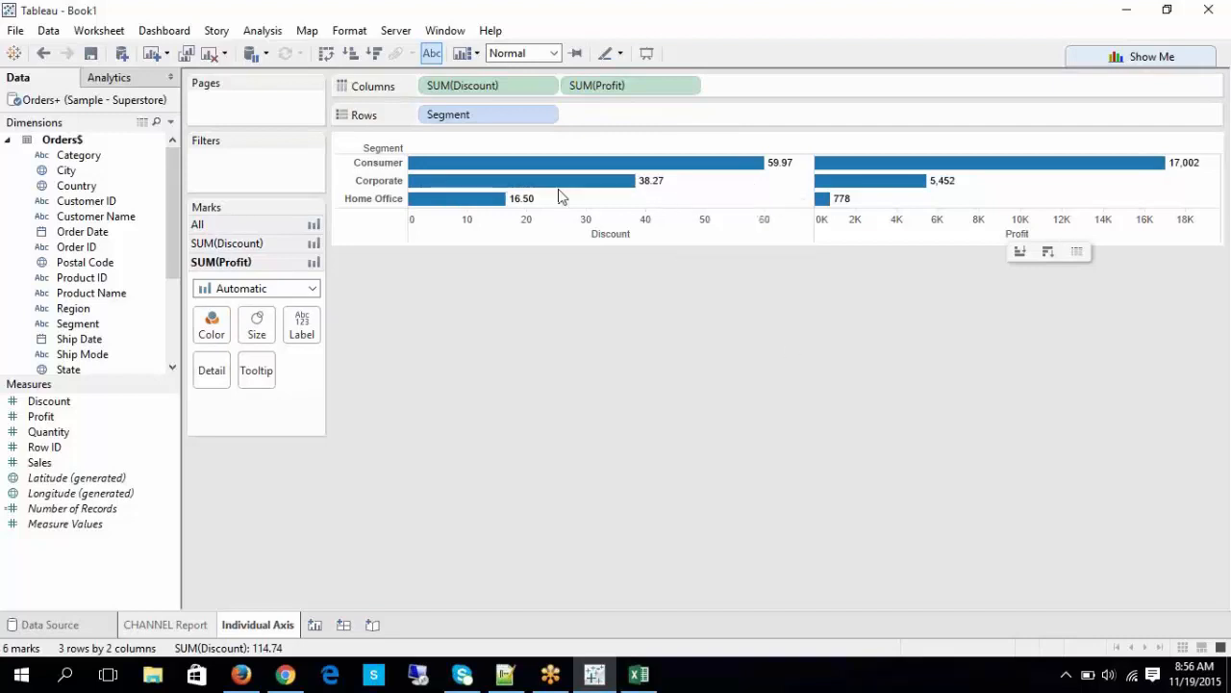
left_click(536, 238)
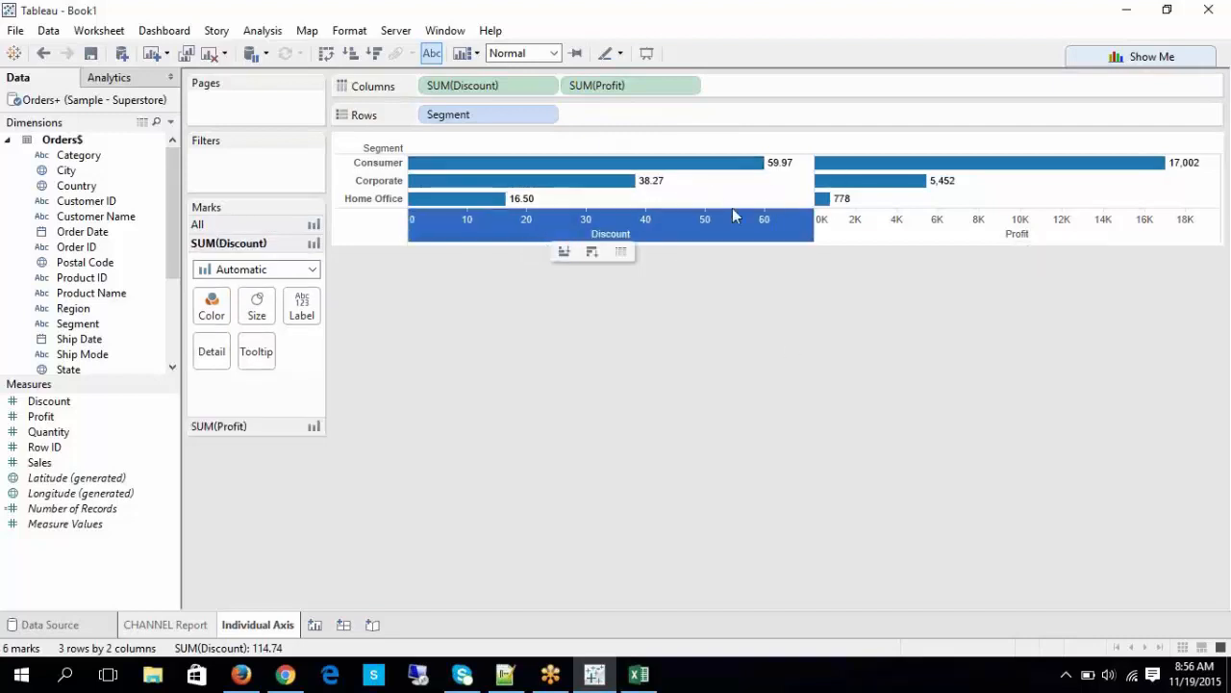
left_click(851, 241)
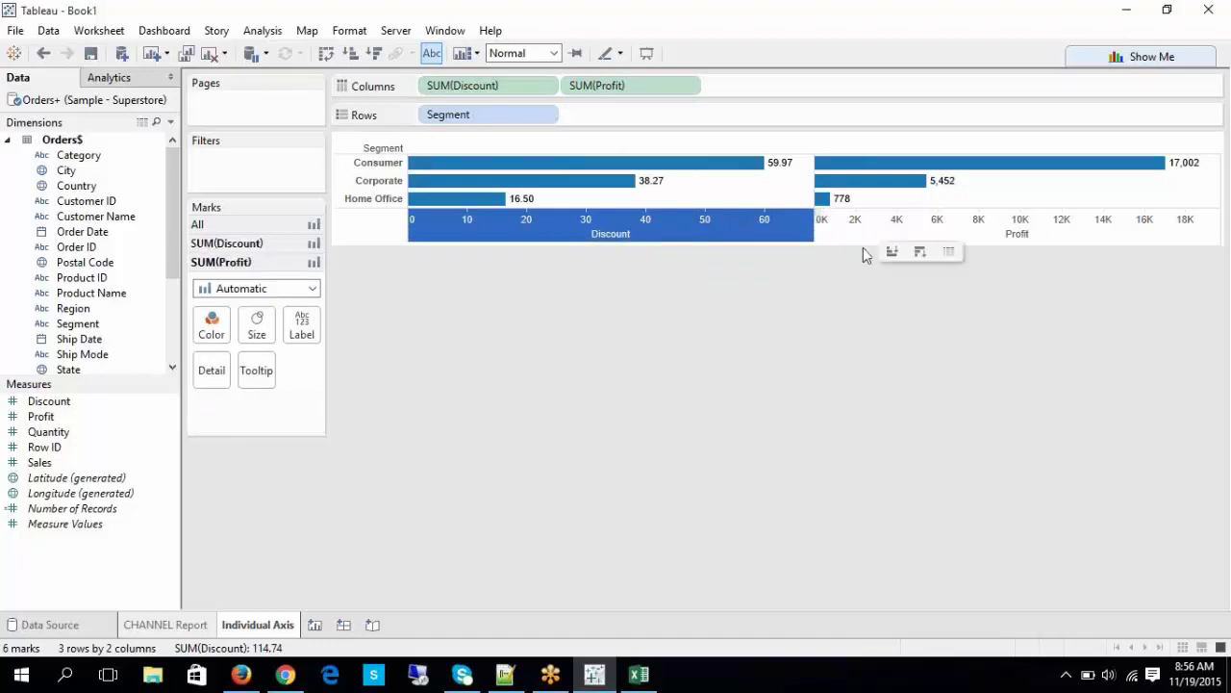
Step: Set the mark type of the Discount measure alone to Line
left_click(229, 247)
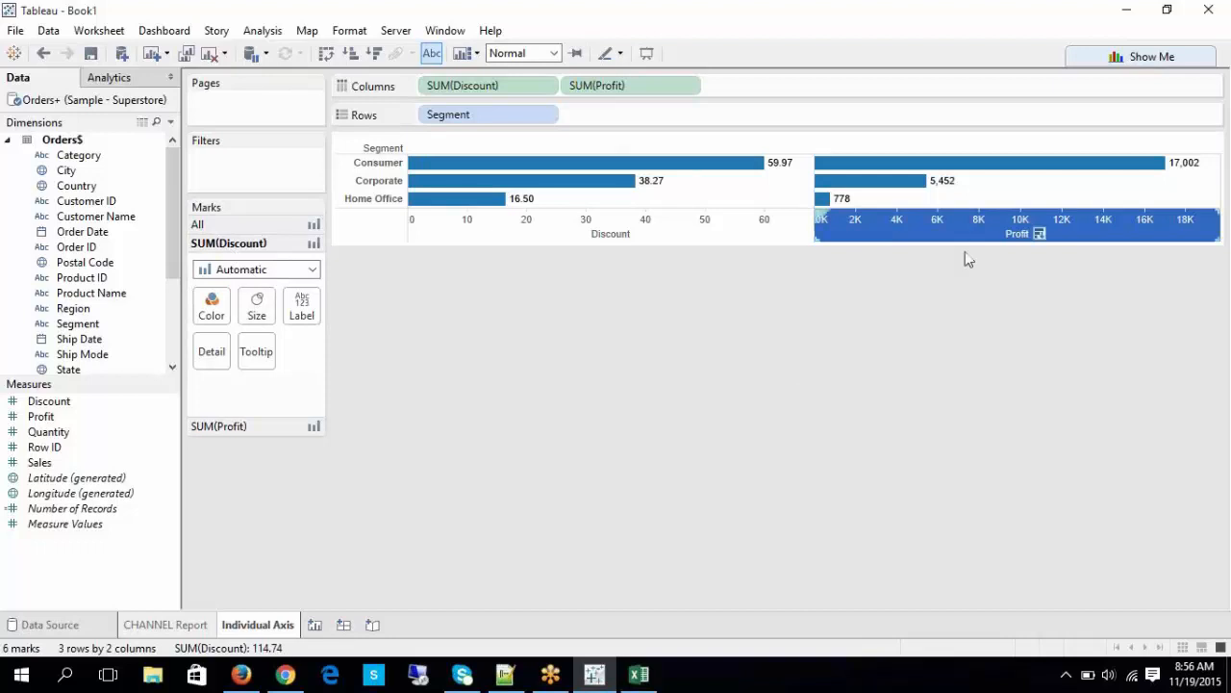
mouse_move(959, 242)
left_click(238, 274)
left_click(238, 329)
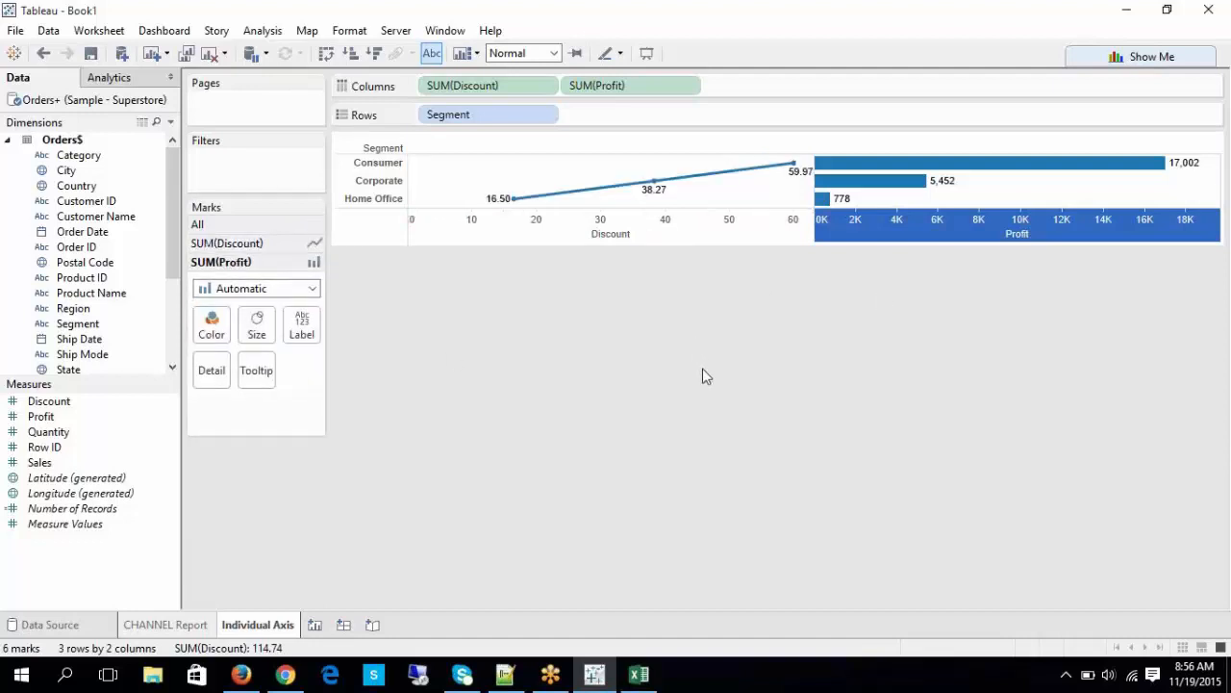
Step: Change the mark type of the Discount measure alone to Shape
left_click(249, 244)
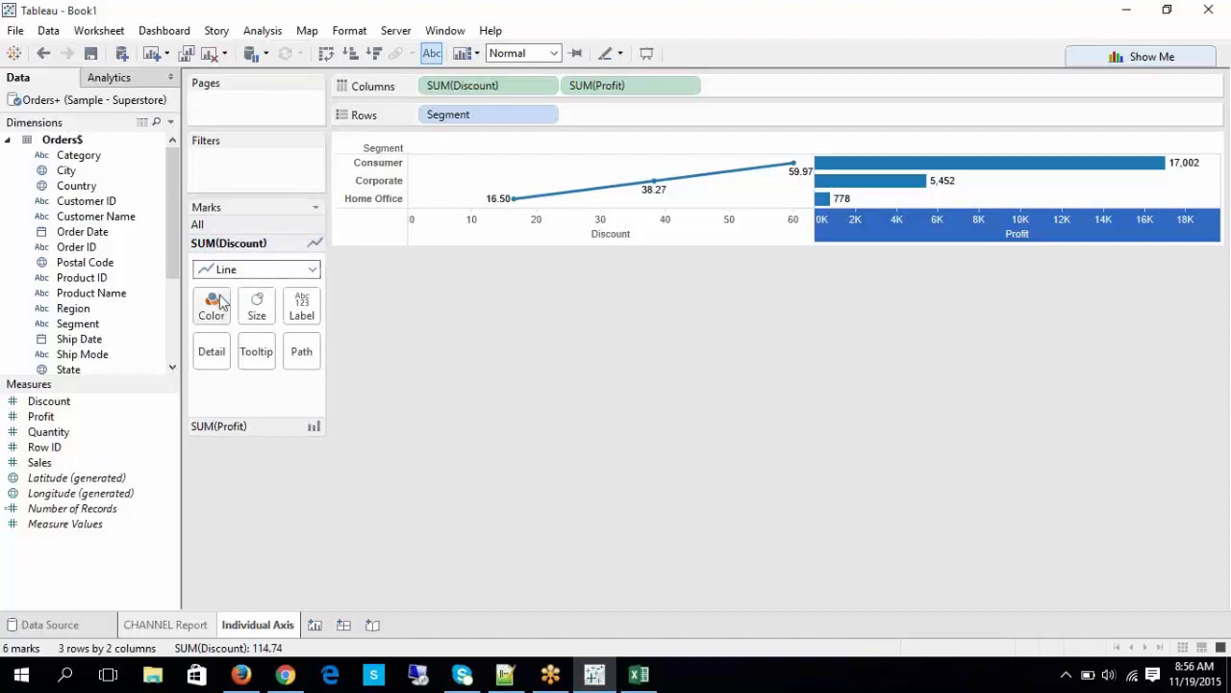
left_click(235, 273)
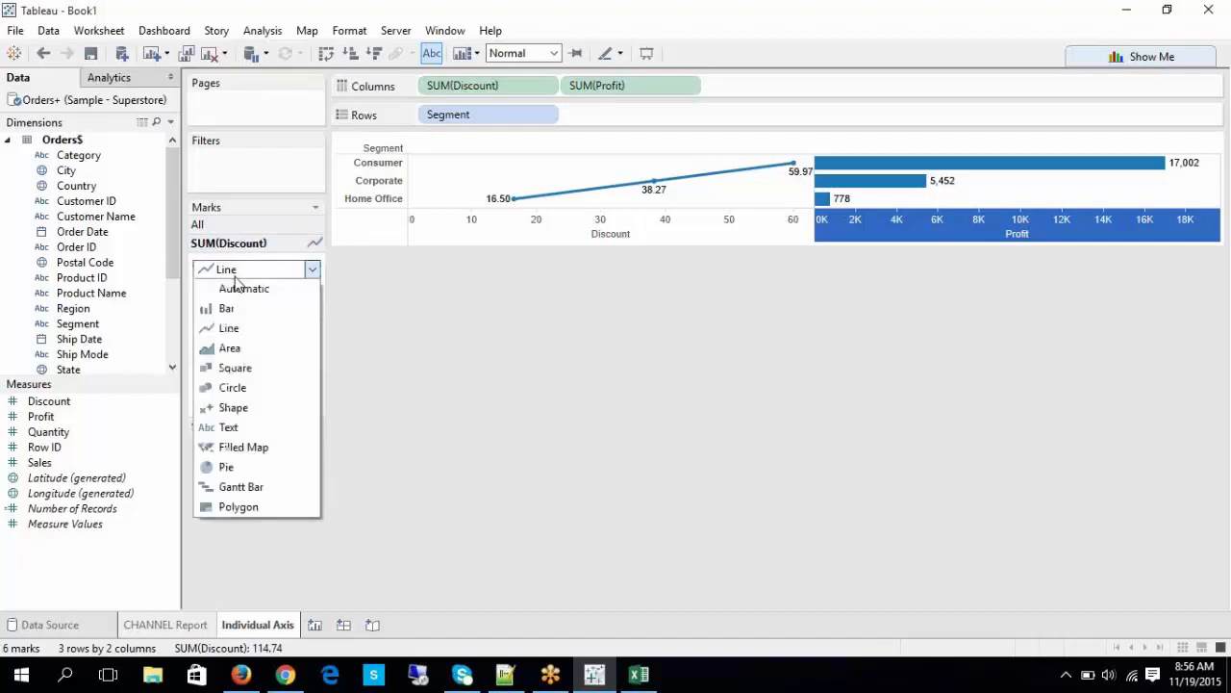
left_click(232, 388)
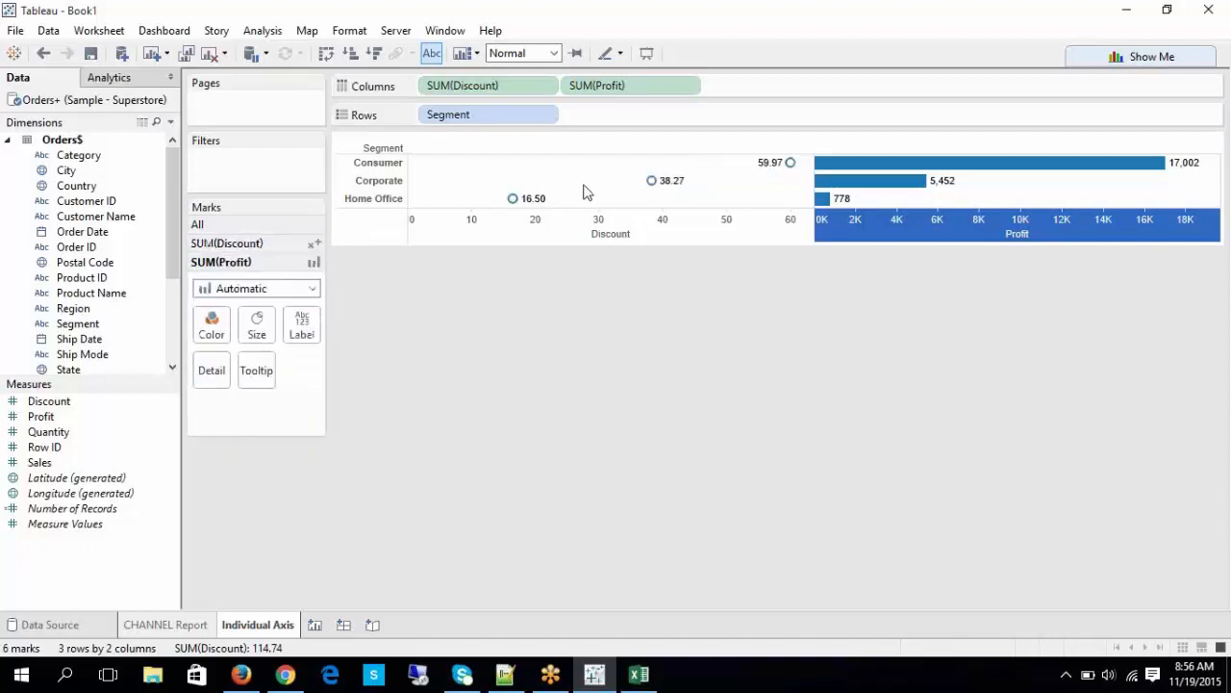
Step: Change the mark type of the Discount measure alone to Gantt Bar, and after that to Line
left_click(221, 244)
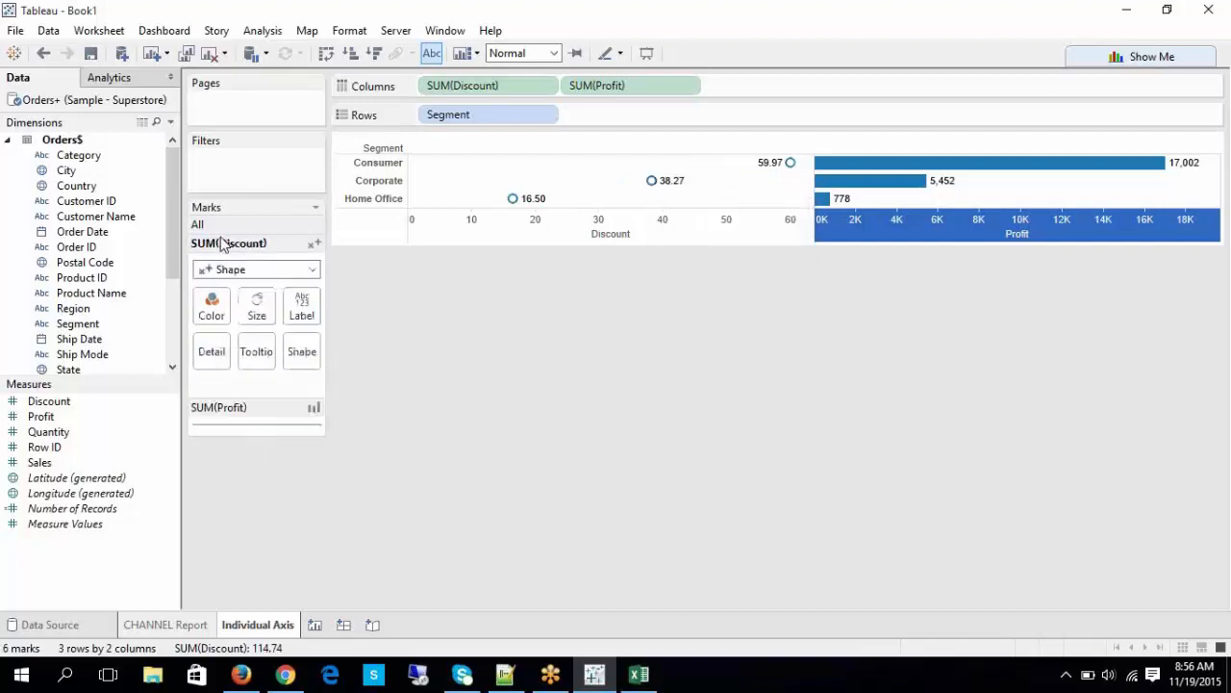
left_click(222, 270)
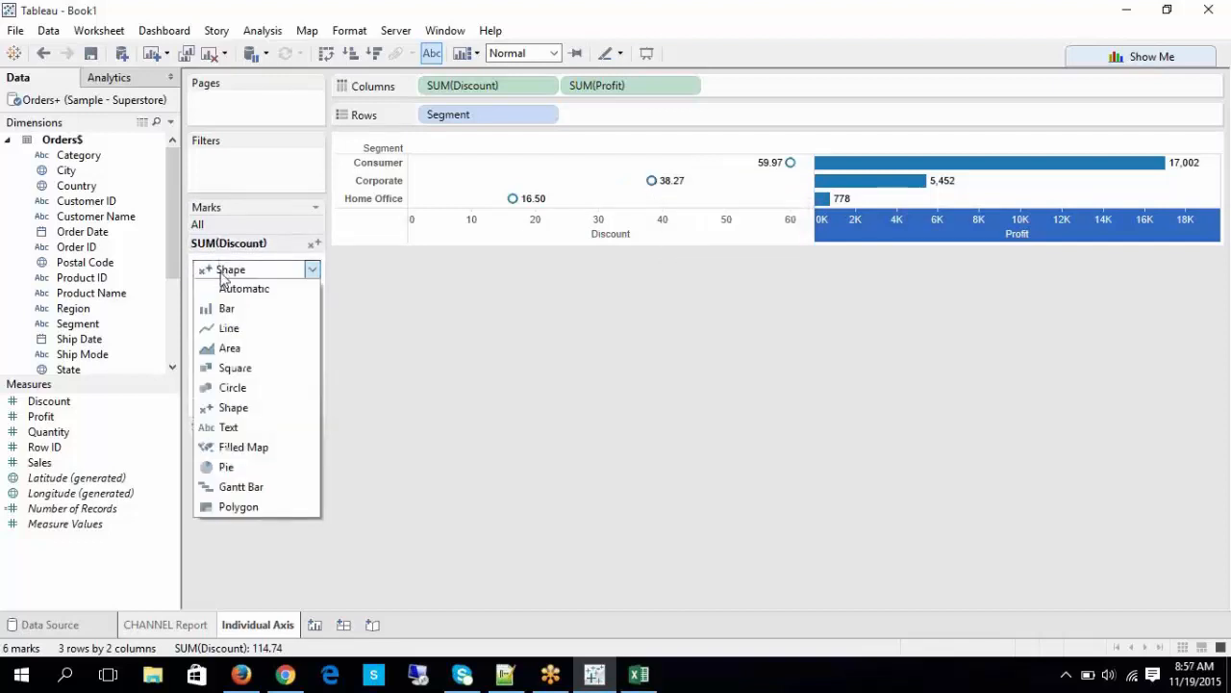
left_click(241, 486)
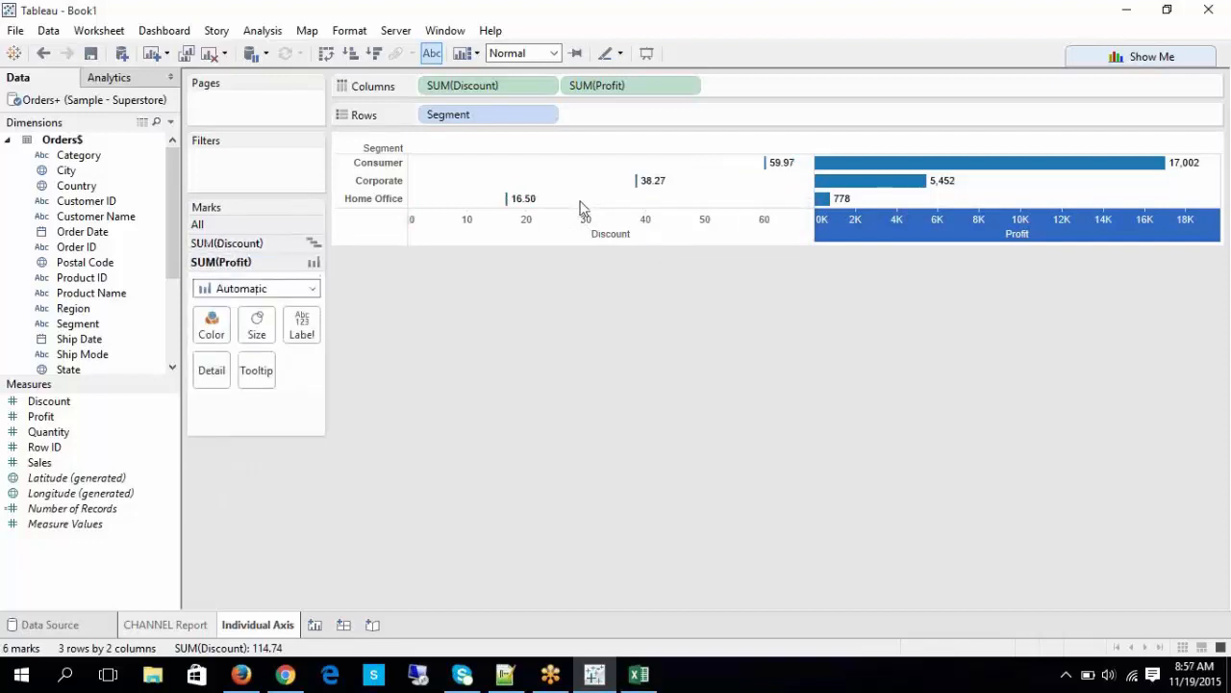
left_click(275, 245)
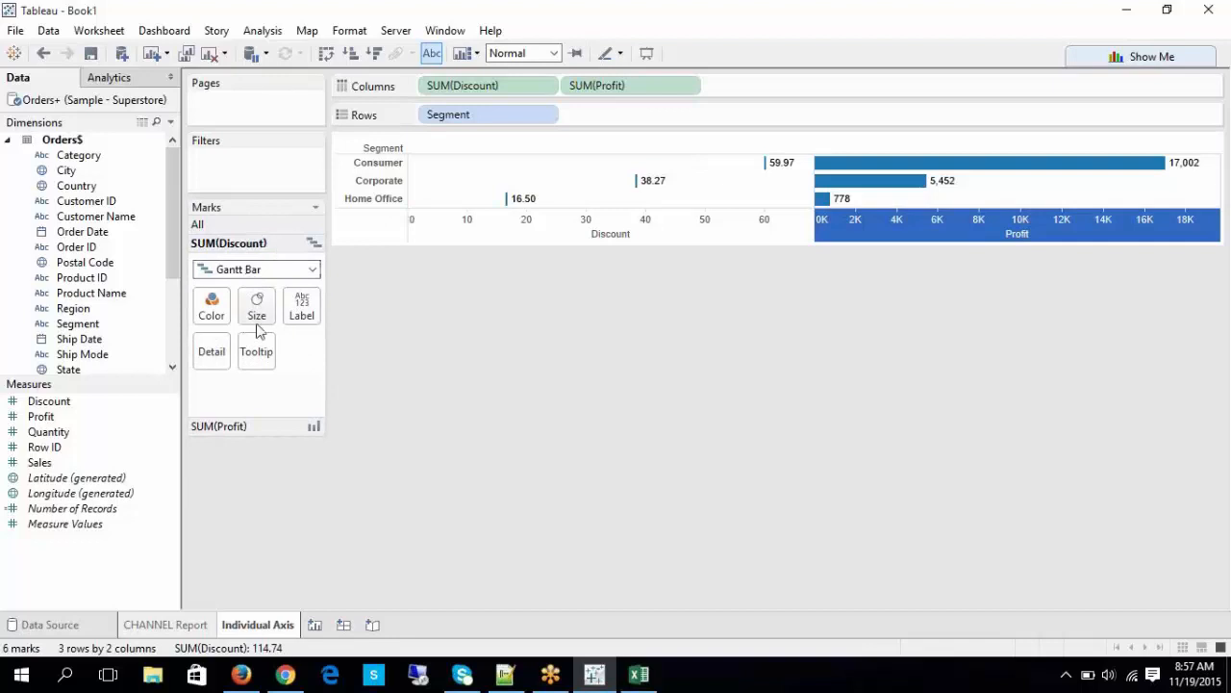
left_click(239, 271)
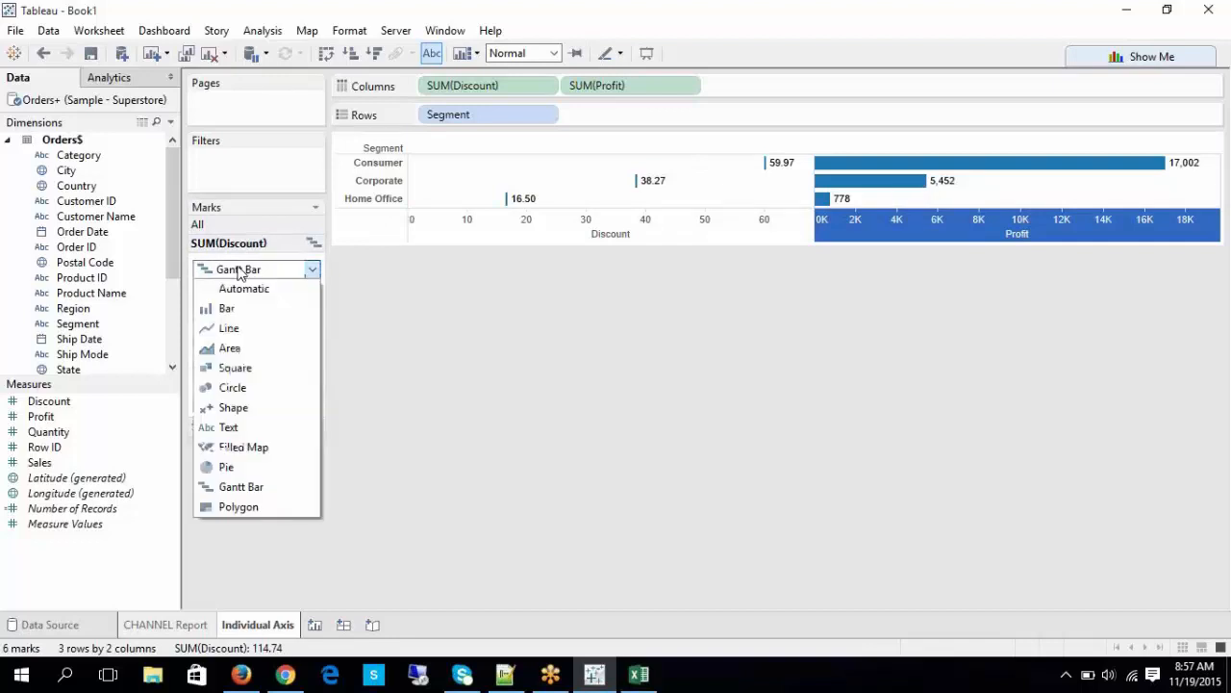
left_click(229, 328)
Step: Change the Discount measure's mark type to Area, and after that to Filled Map
left_click(229, 242)
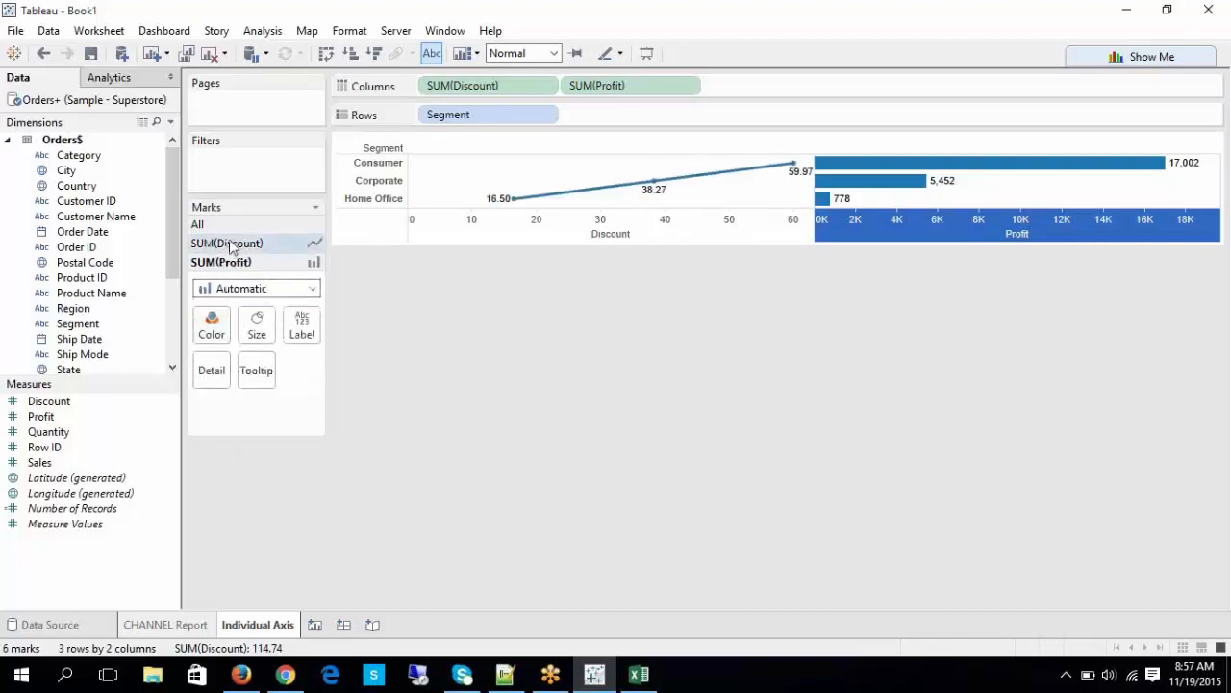
left_click(232, 271)
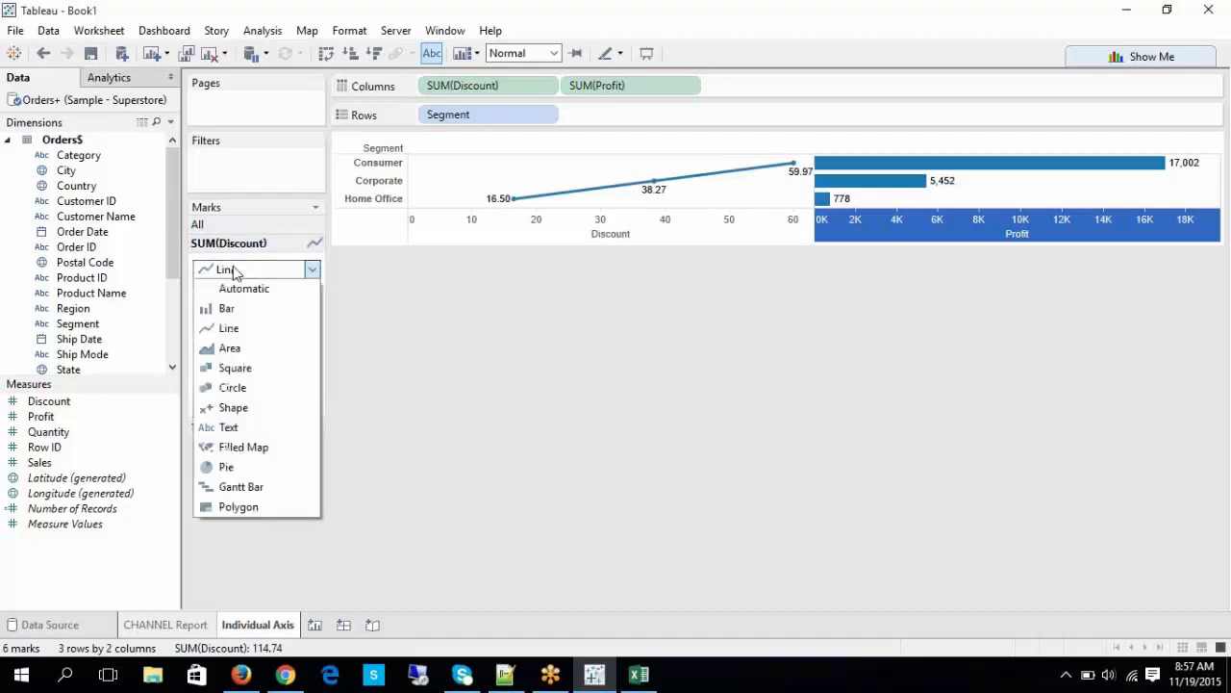
left_click(229, 347)
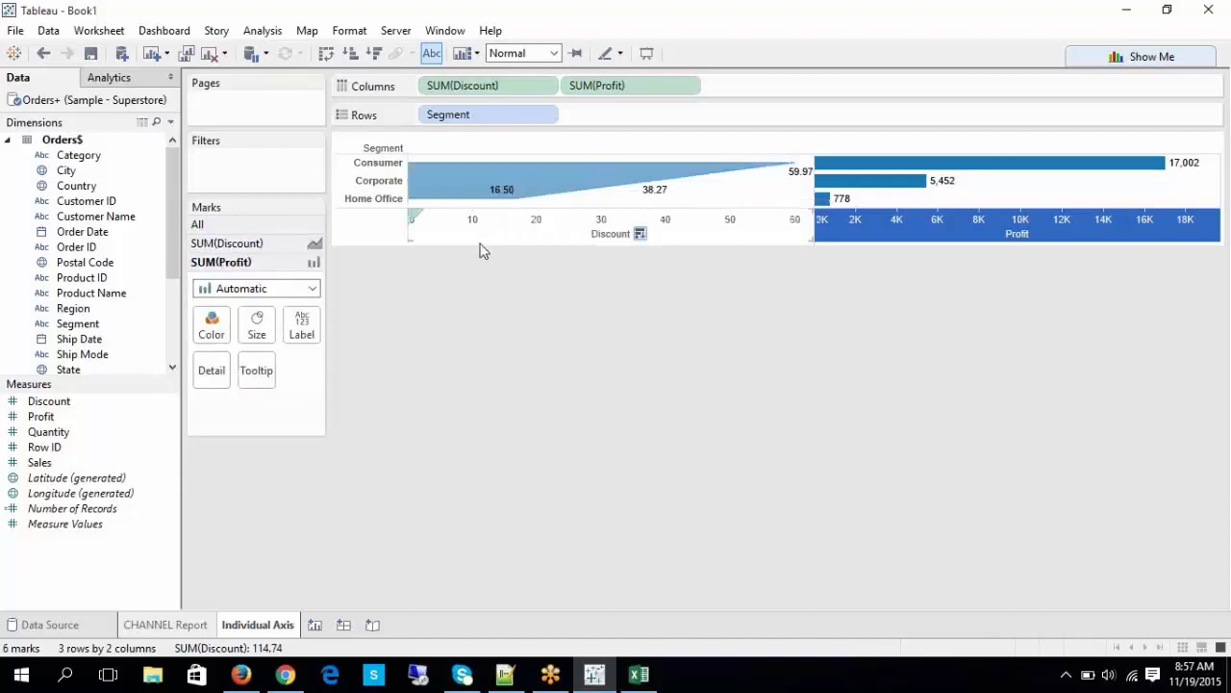
left_click(248, 243)
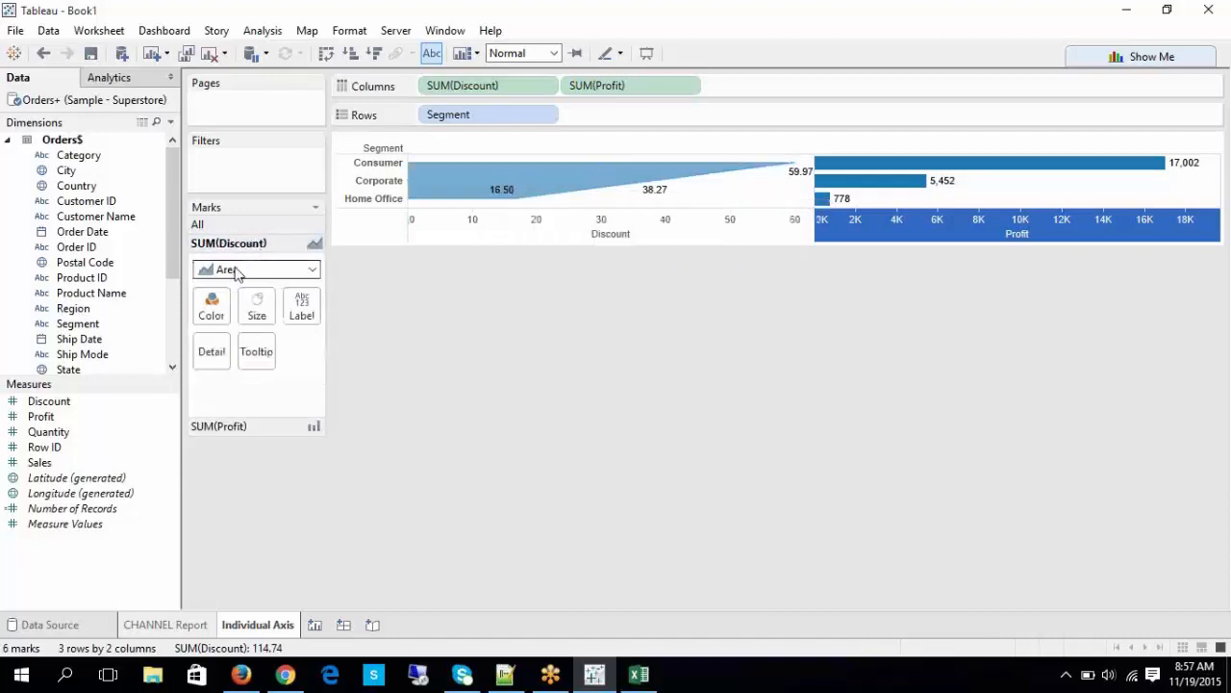
left_click(232, 271)
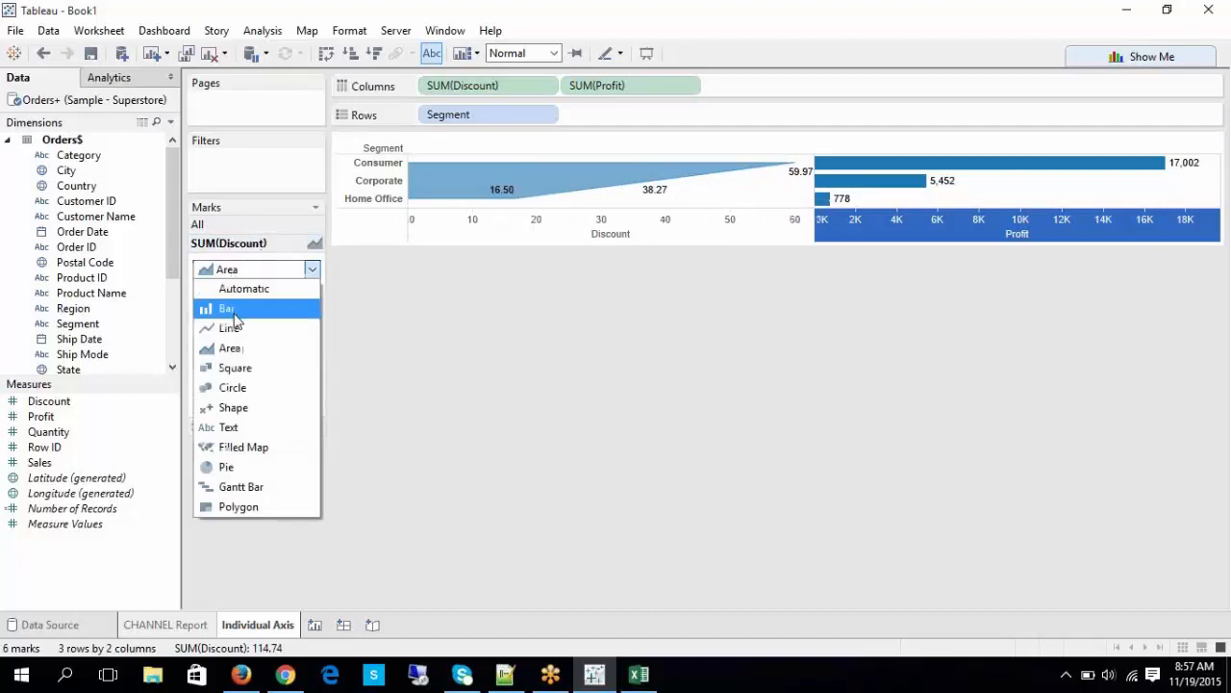
left_click(248, 446)
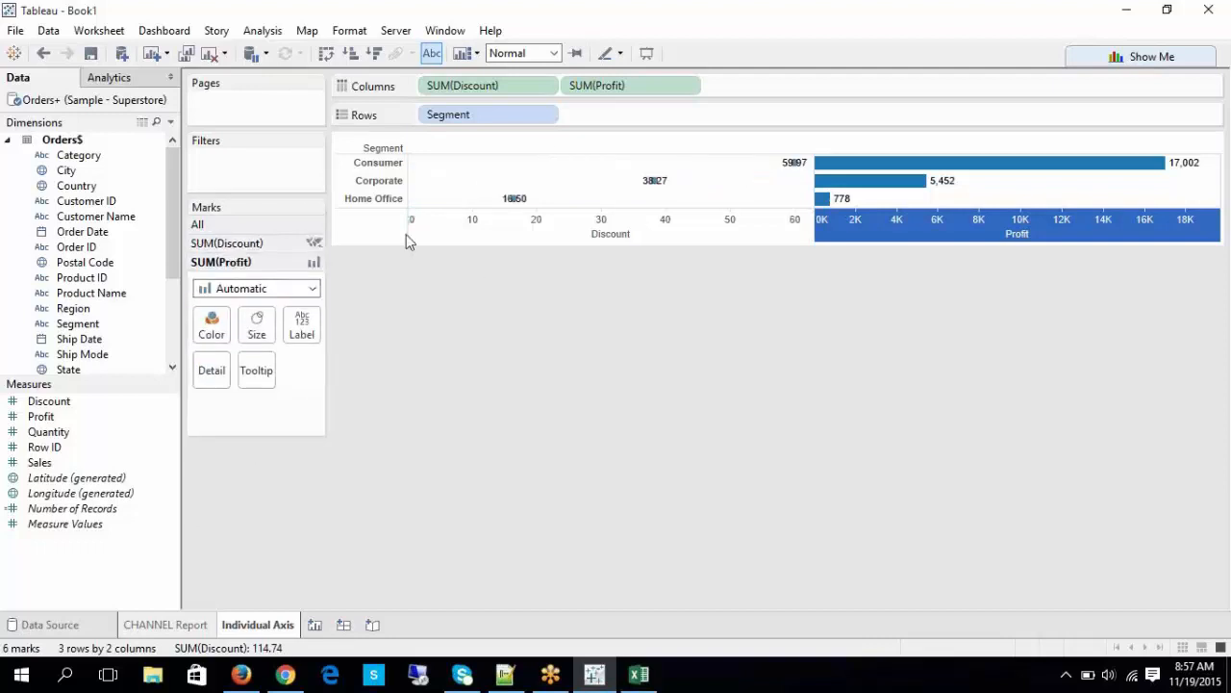
Step: Try the Polygon mark type on the Discount measure, and return its marks to Line
left_click(234, 243)
left_click(229, 269)
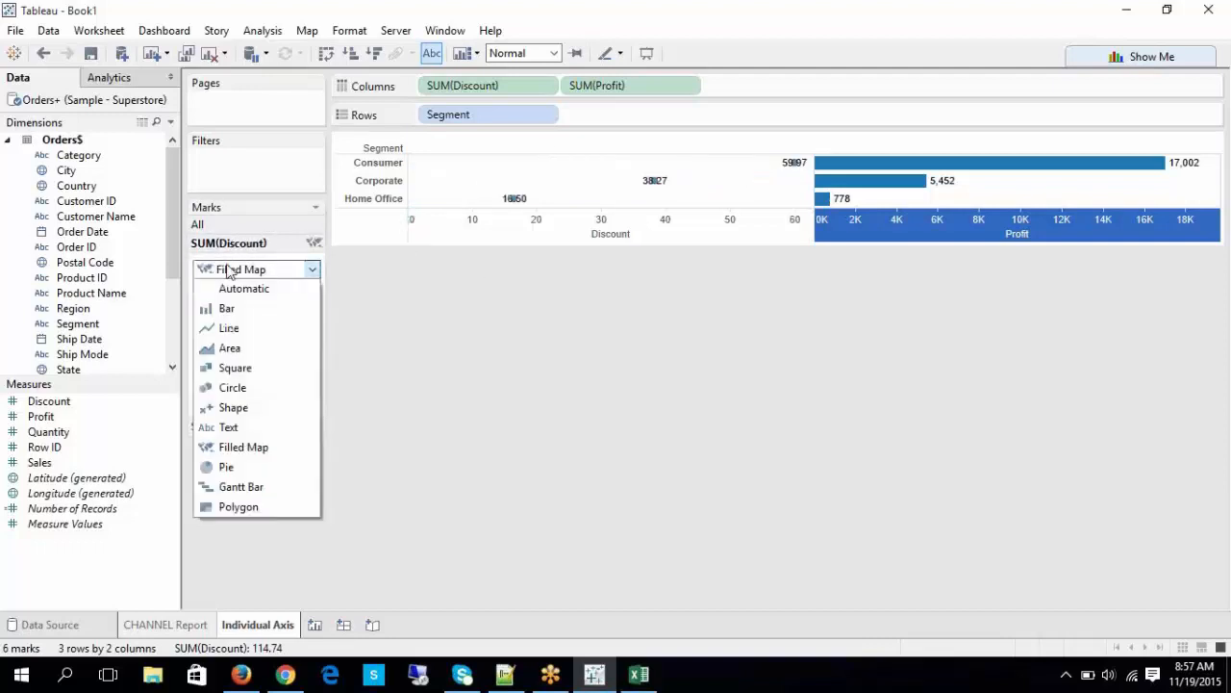
left_click(248, 507)
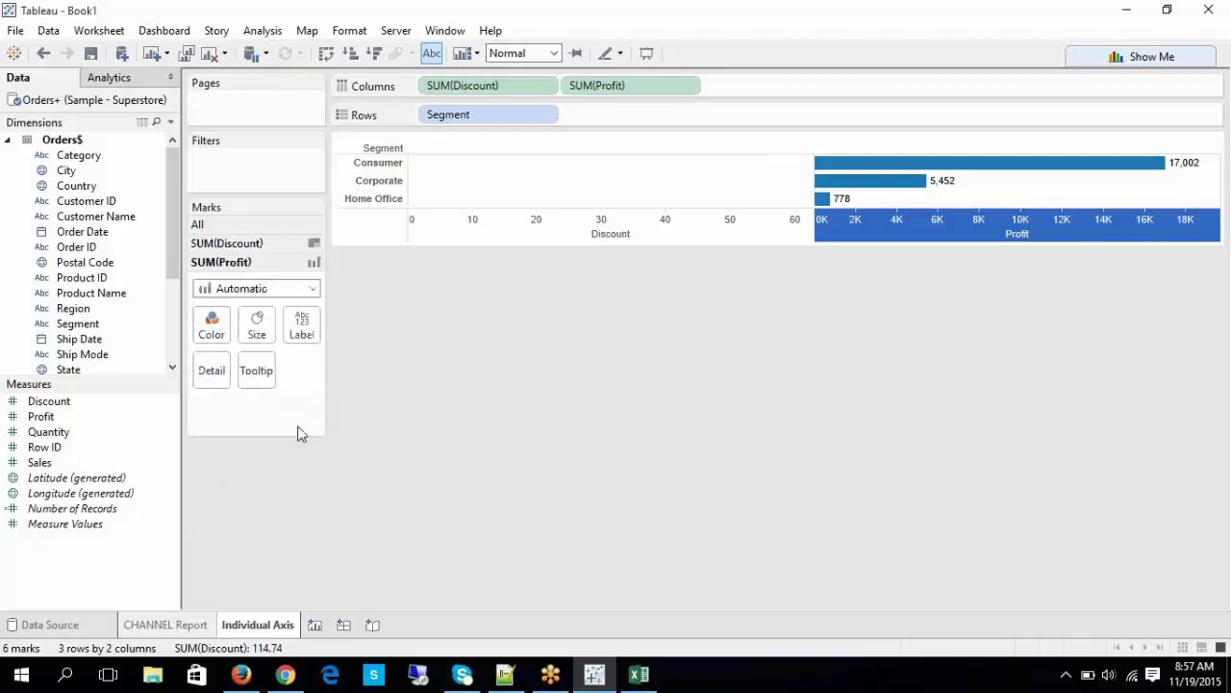
left_click(240, 244)
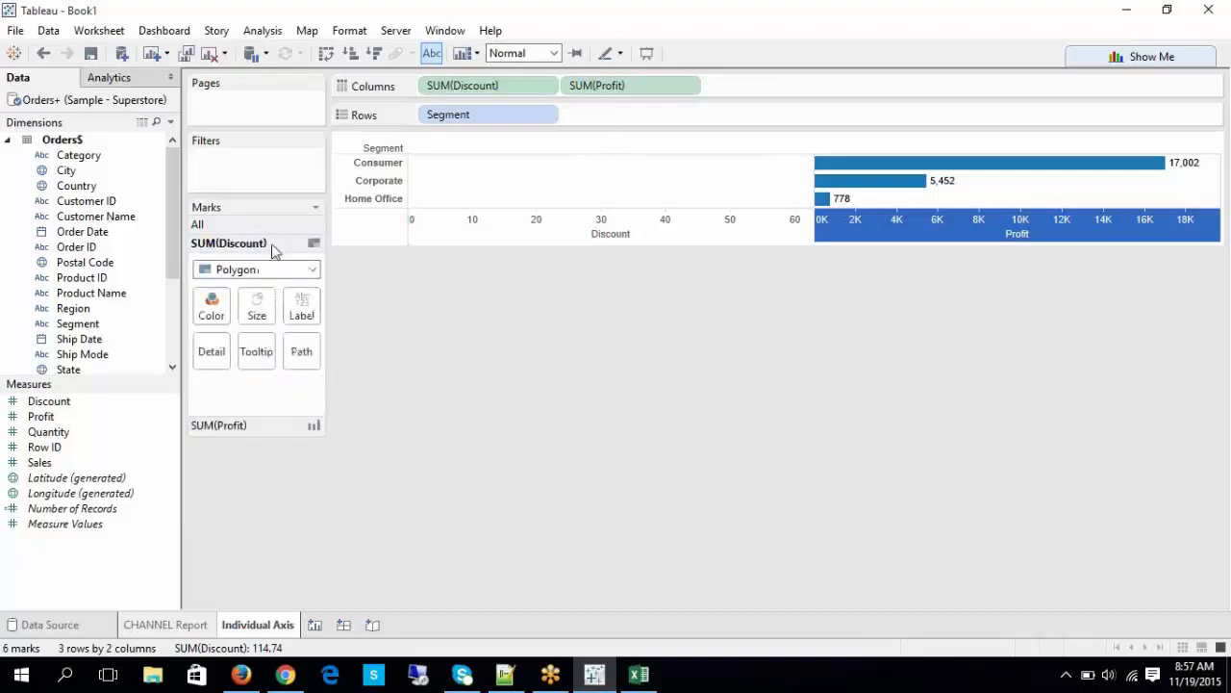
left_click(236, 270)
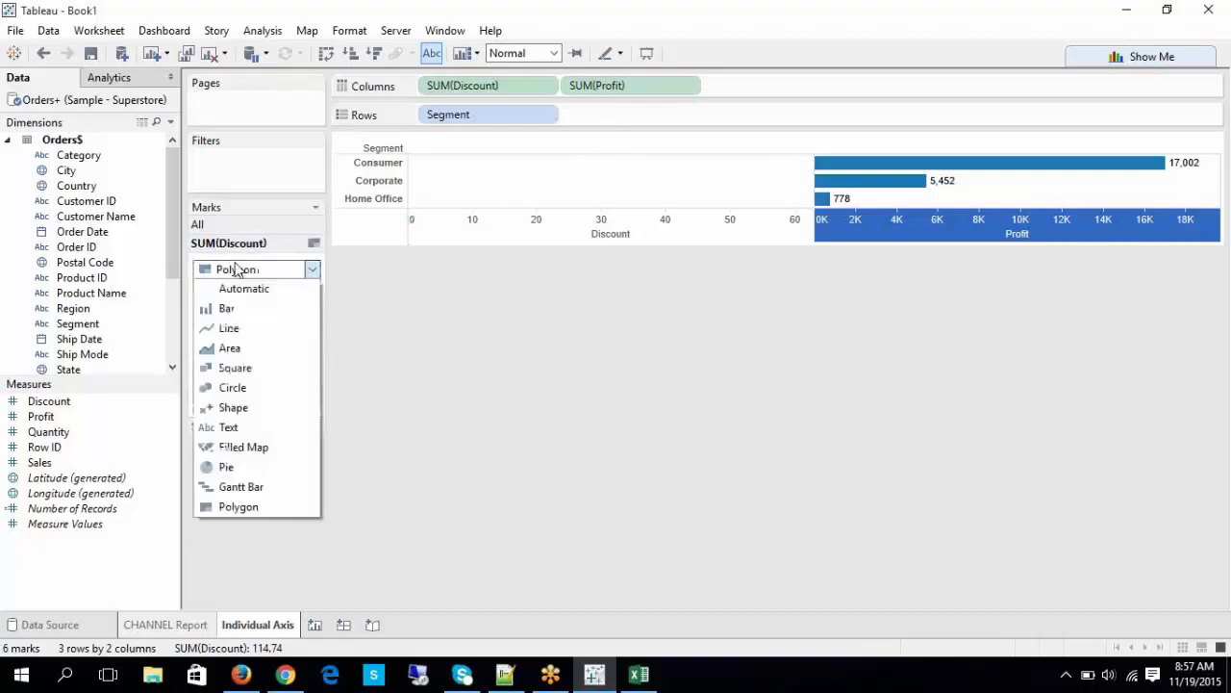
left_click(231, 333)
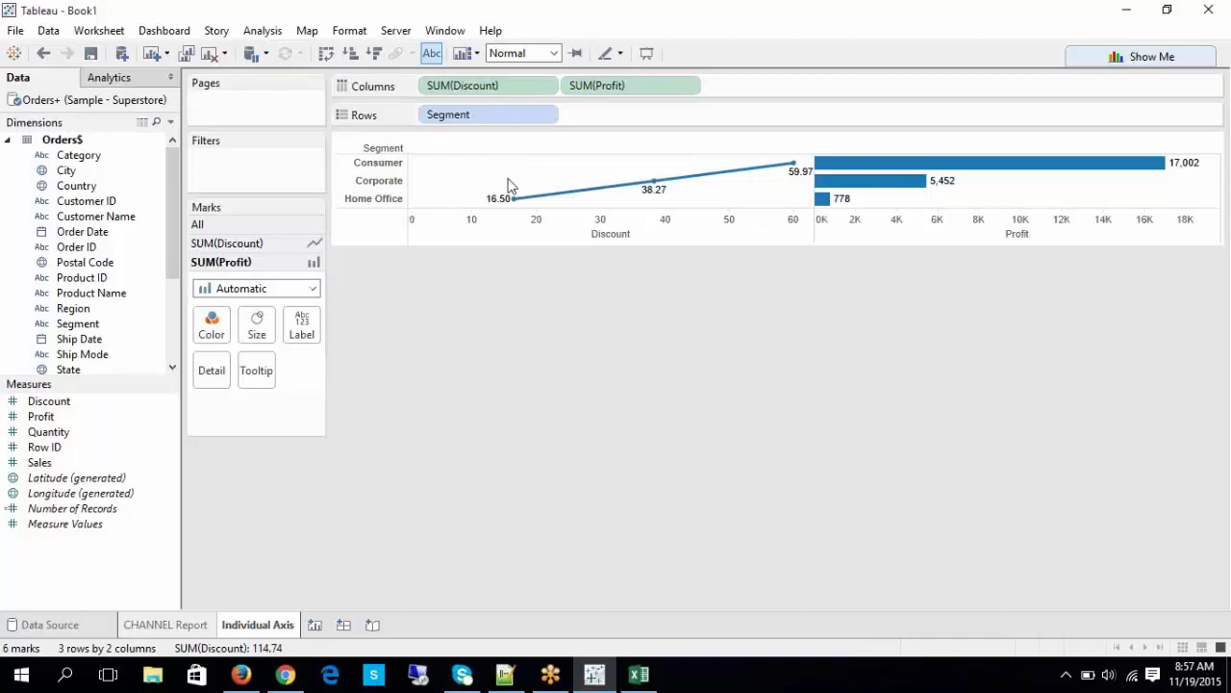
Step: Color the Discount marks by the sum of Discount and set their mark type to Bar
left_click(267, 243)
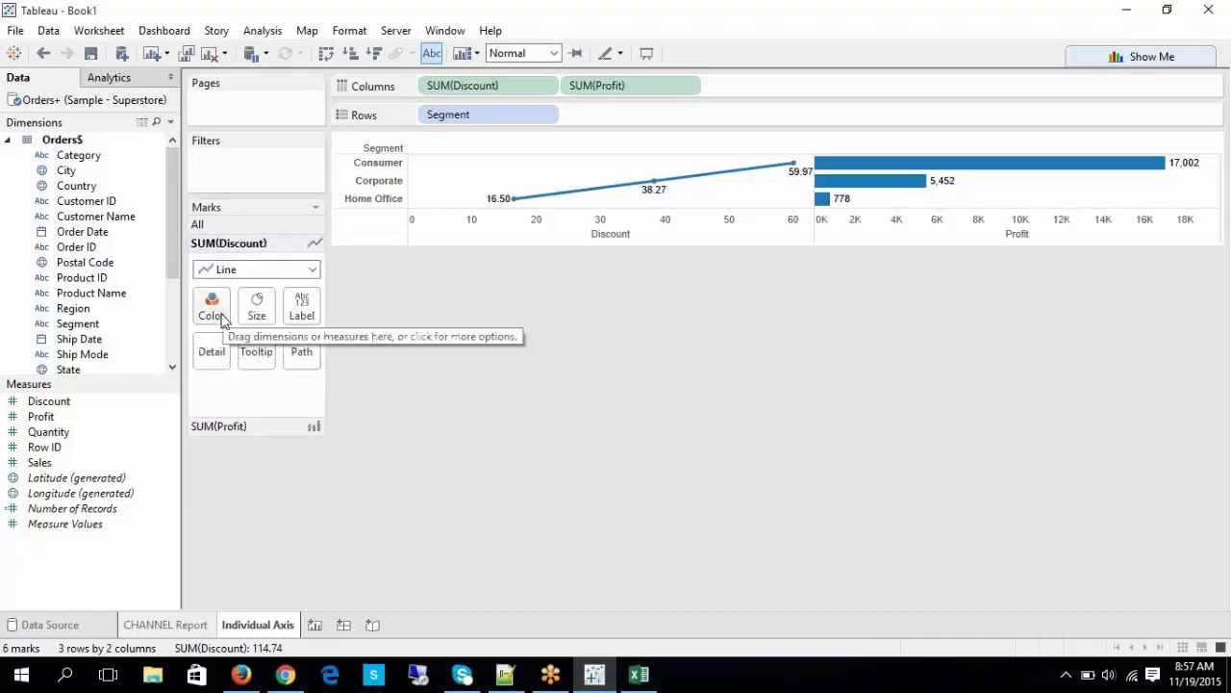
left_click_drag(137, 395, 212, 317)
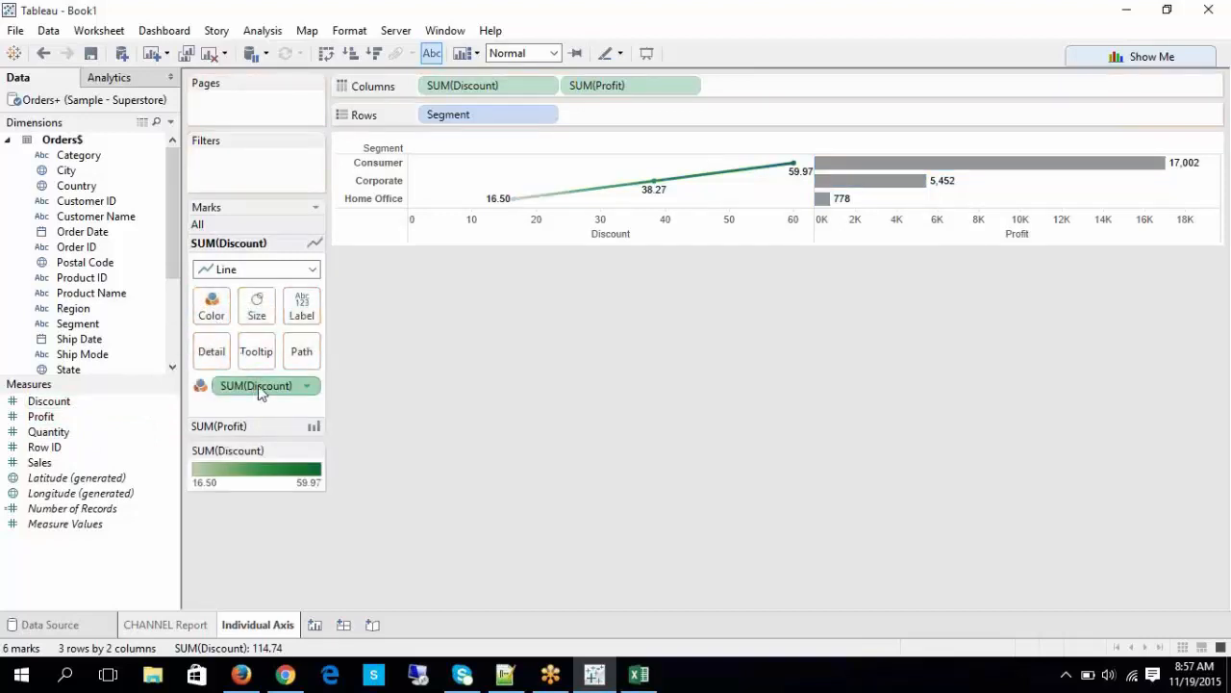
left_click(221, 279)
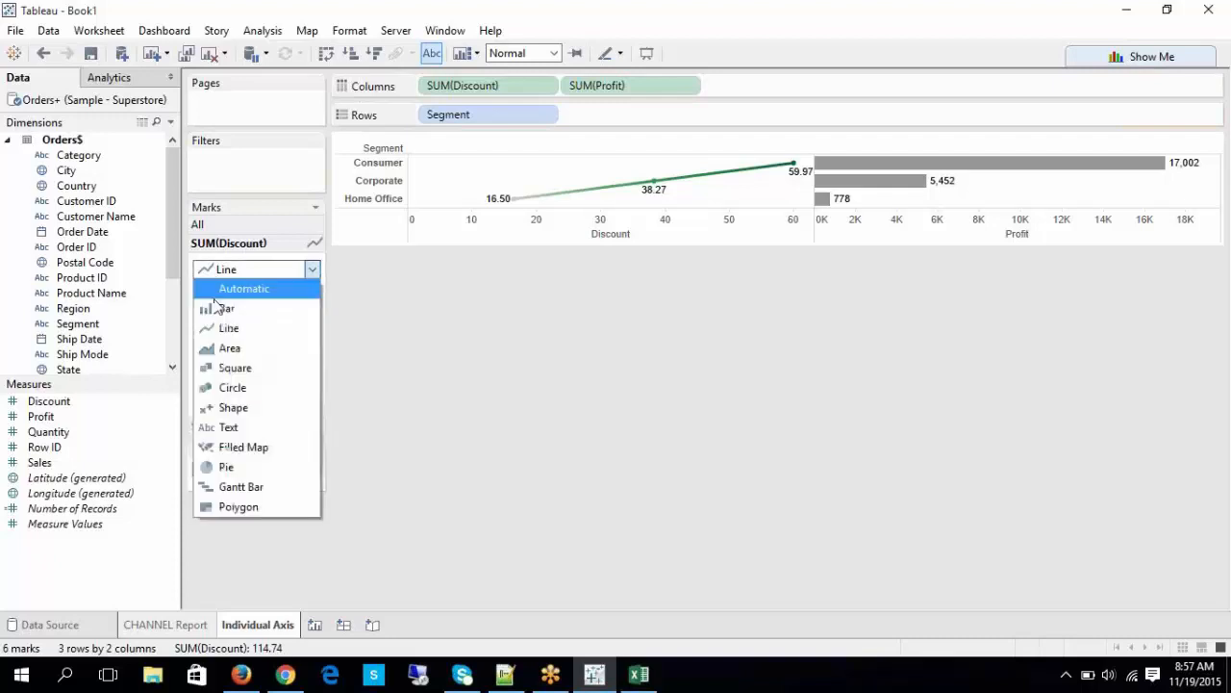
left_click(217, 304)
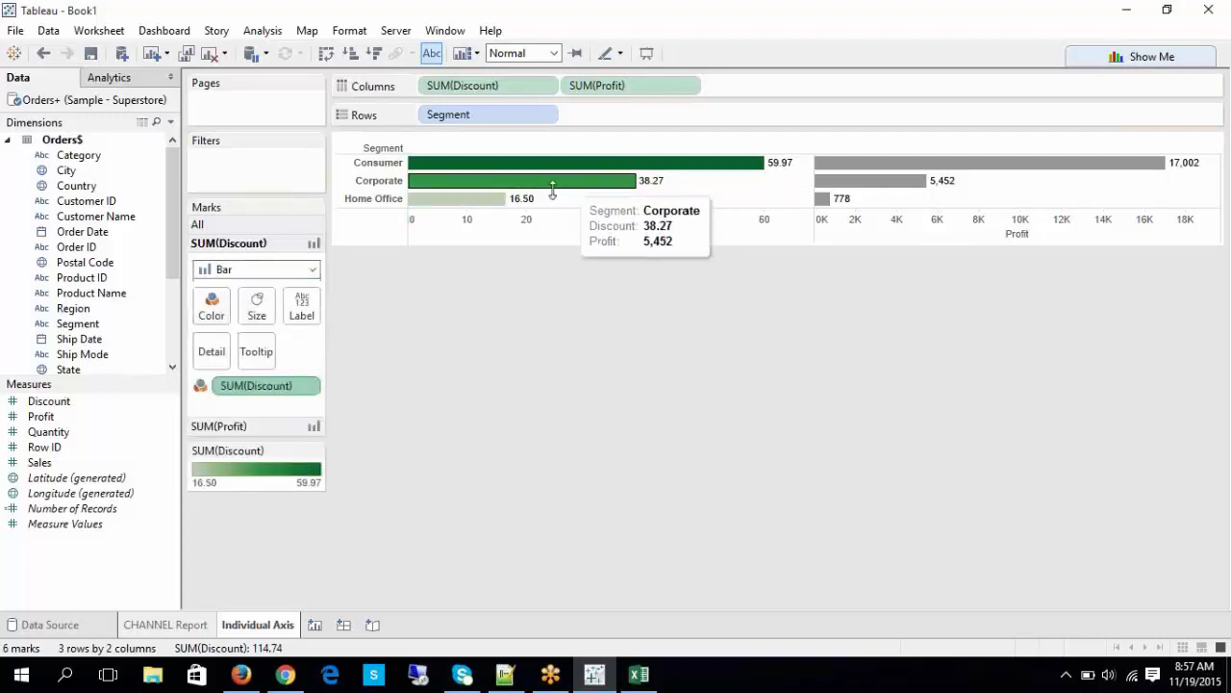
Step: Apply the Orange Light palette to the color scale of the Discount bars
left_click(202, 388)
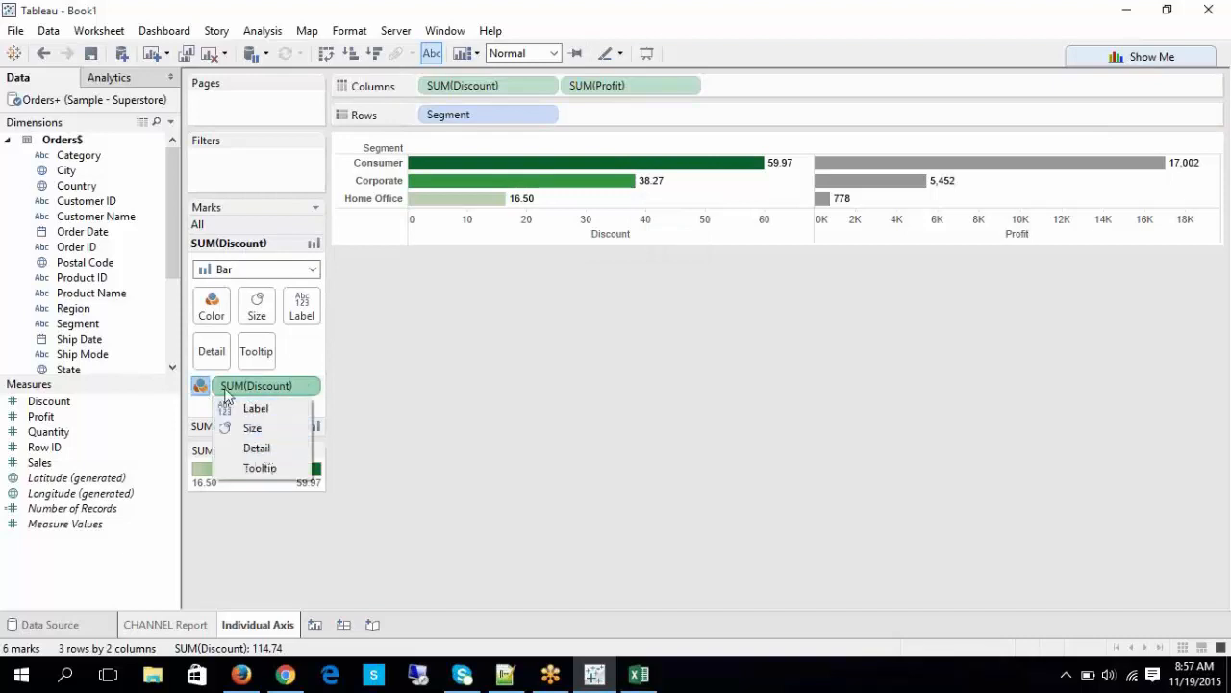
left_click(216, 306)
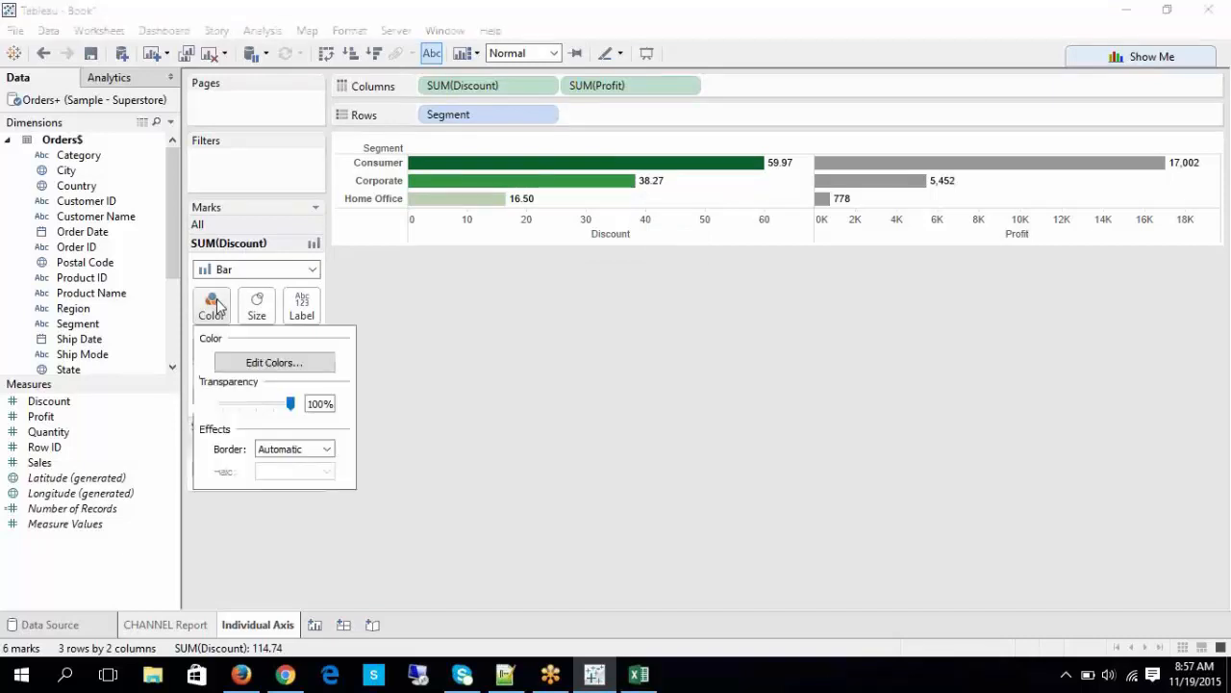
left_click(248, 371)
left_click(638, 269)
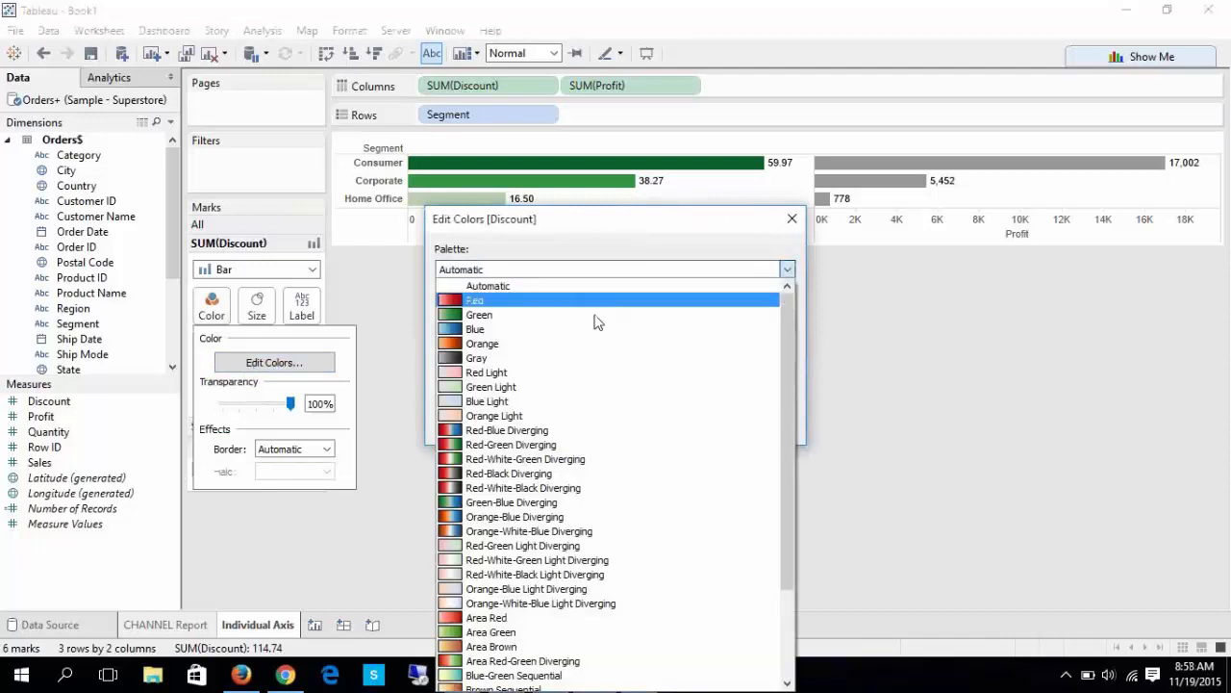
left_click(516, 416)
left_click(620, 424)
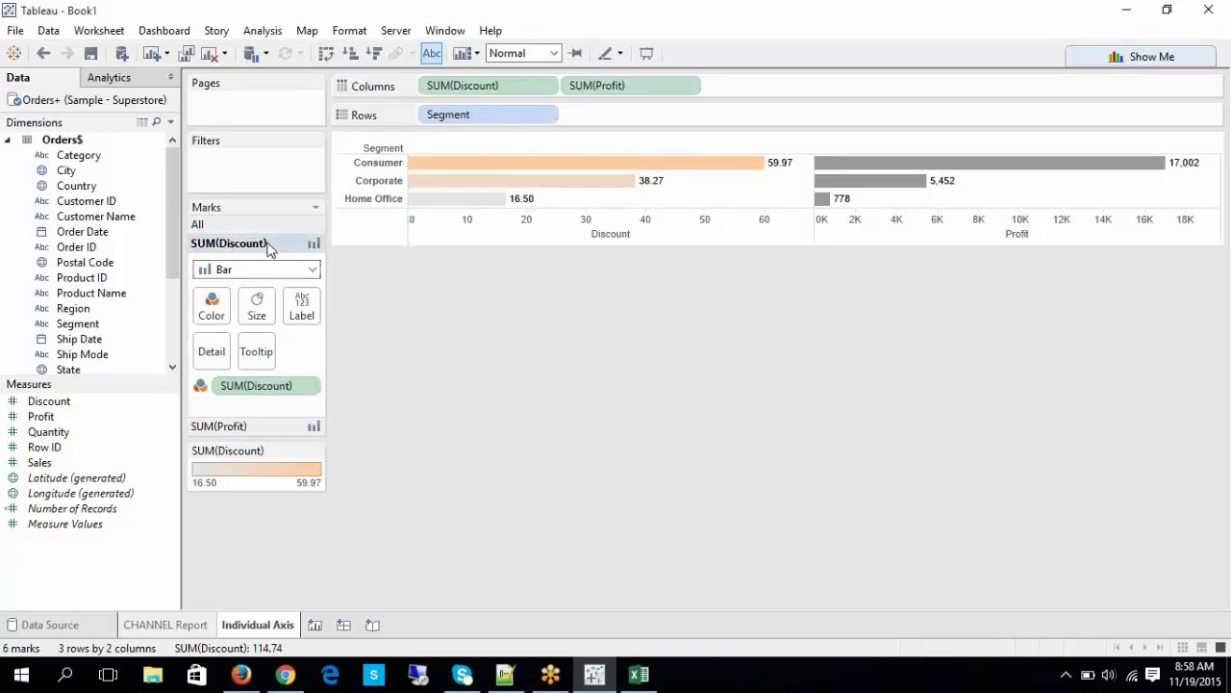
Step: Set the Profit measure's mark type to Line and size its marks by the sum of Profit
left_click(280, 428)
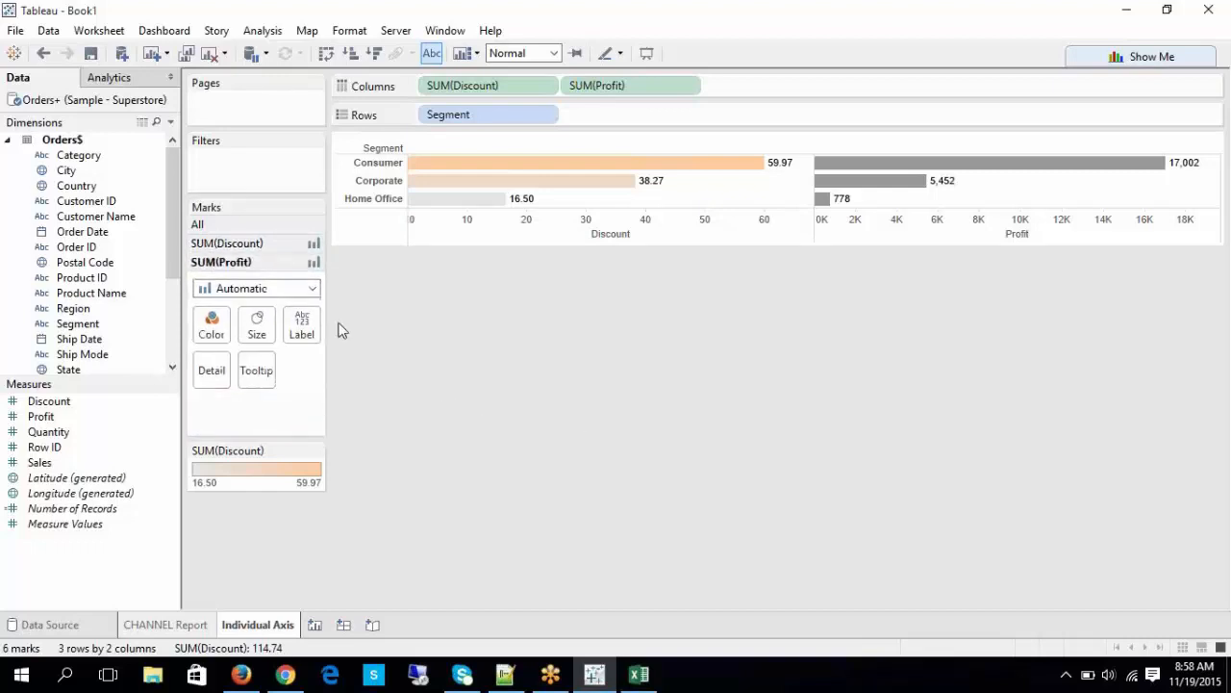
left_click(267, 291)
left_click(255, 348)
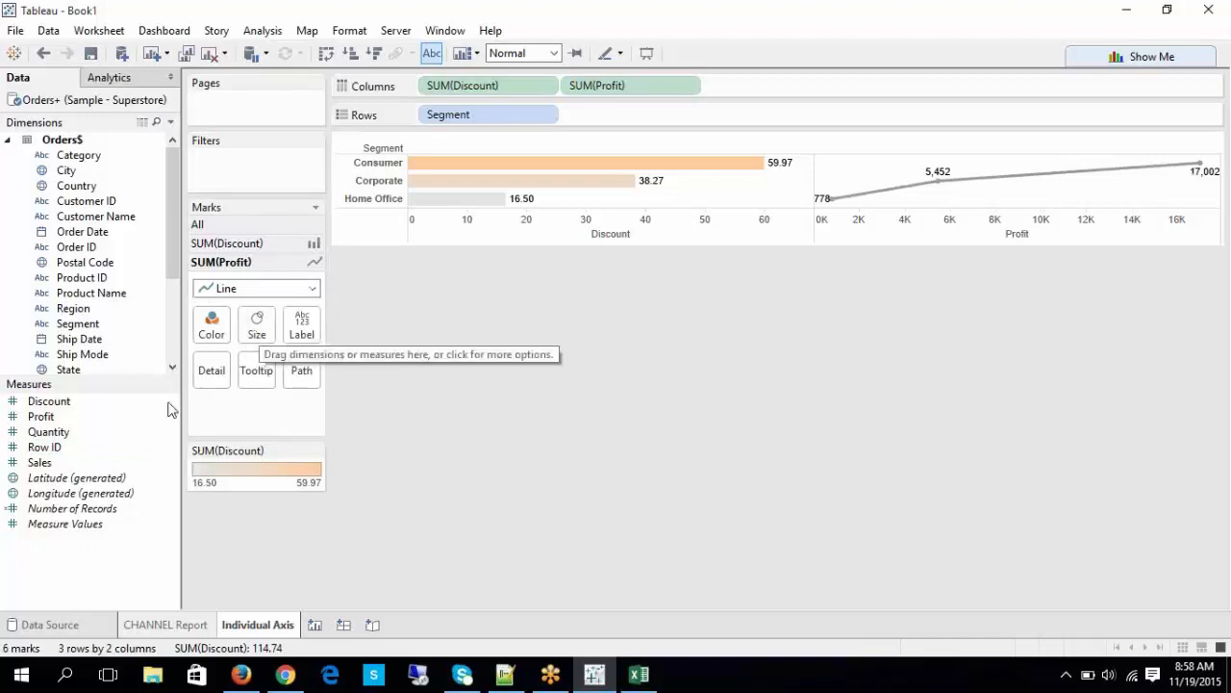
left_click_drag(112, 414, 257, 327)
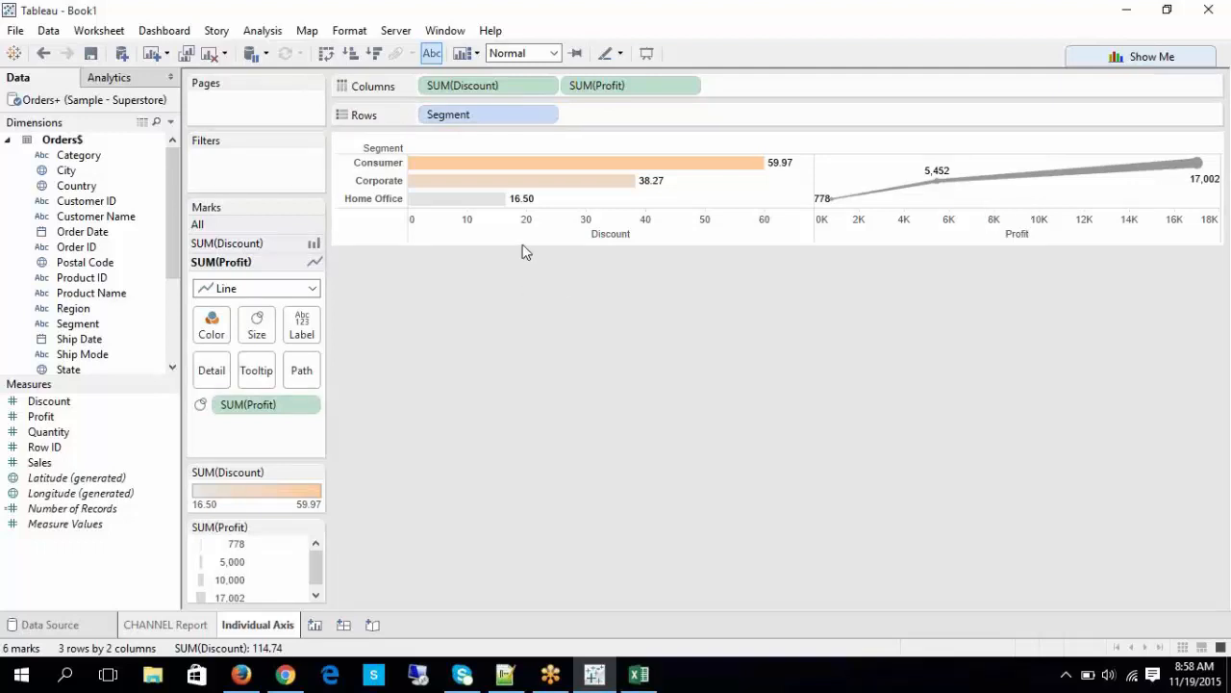
Step: Switch to the Excel notes and highlight "Each and every measure will have separate axis" under Individual Axis
left_click(637, 675)
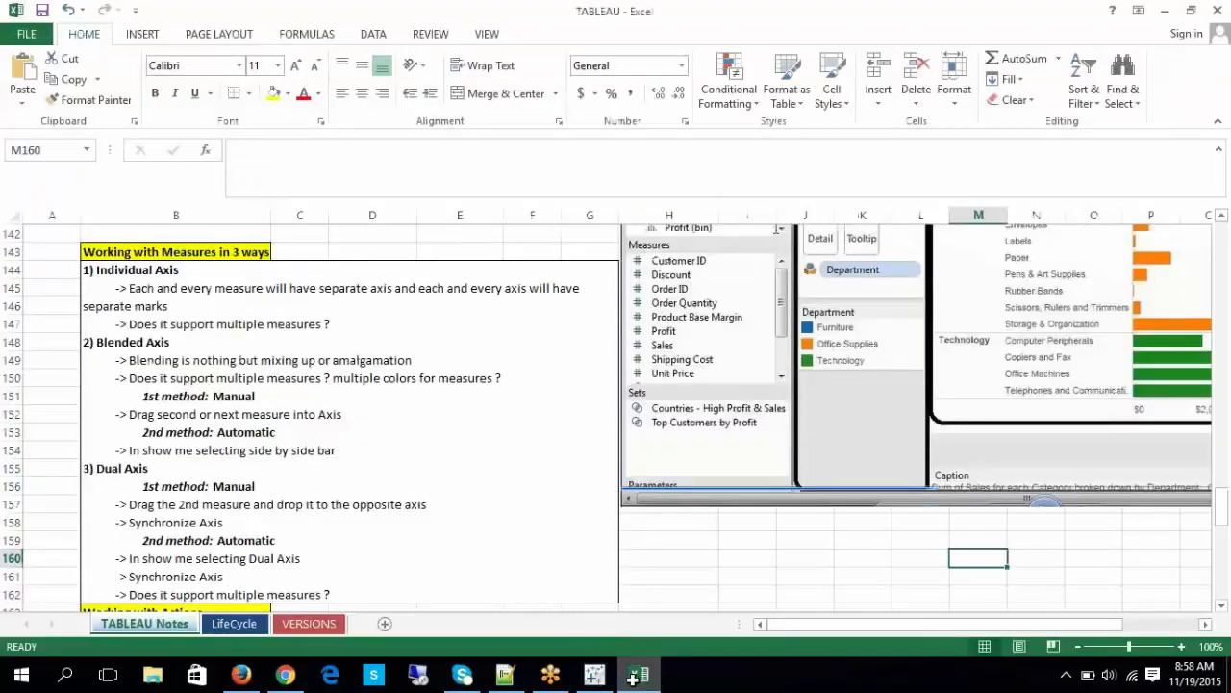
double_click(157, 291)
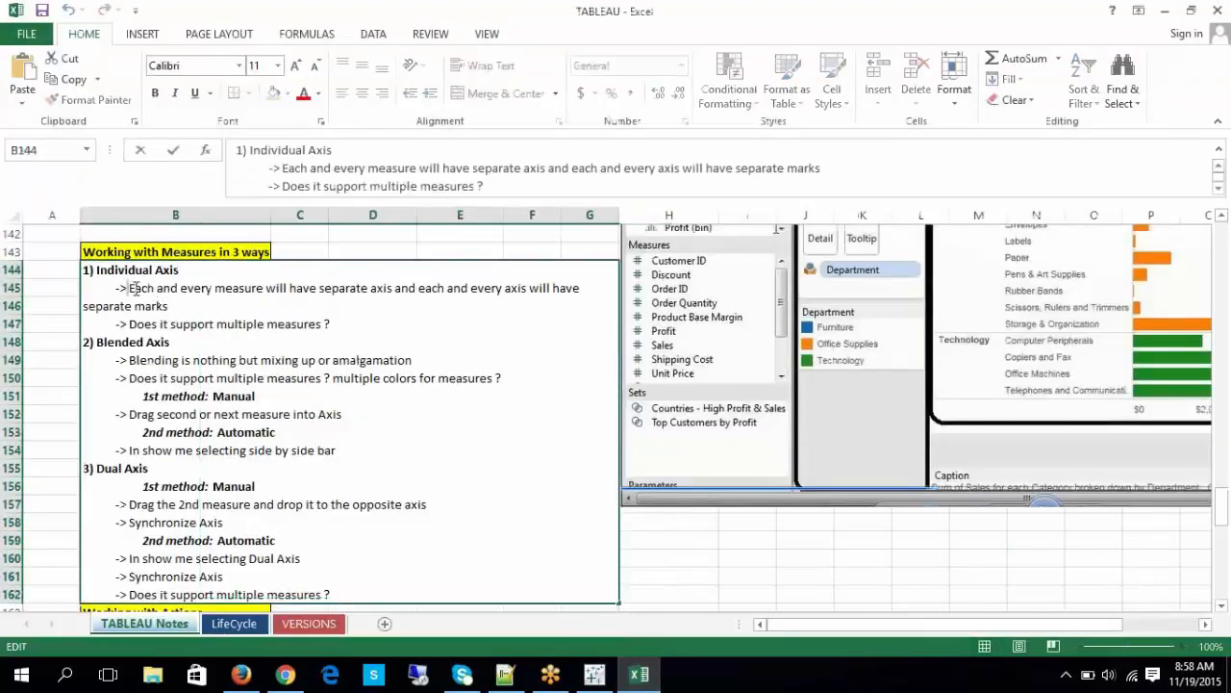
left_click_drag(135, 289, 393, 287)
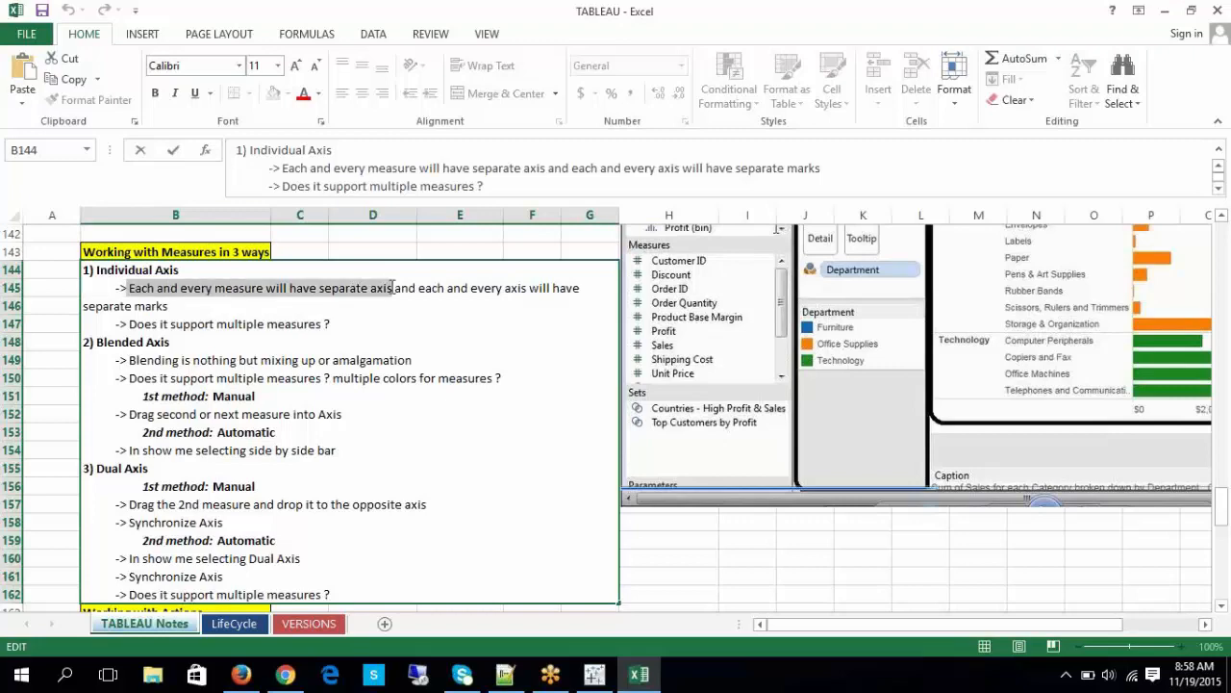
Step: Switch back to Tableau and point out the separate Discount and Profit axes by selecting each one
left_click(595, 673)
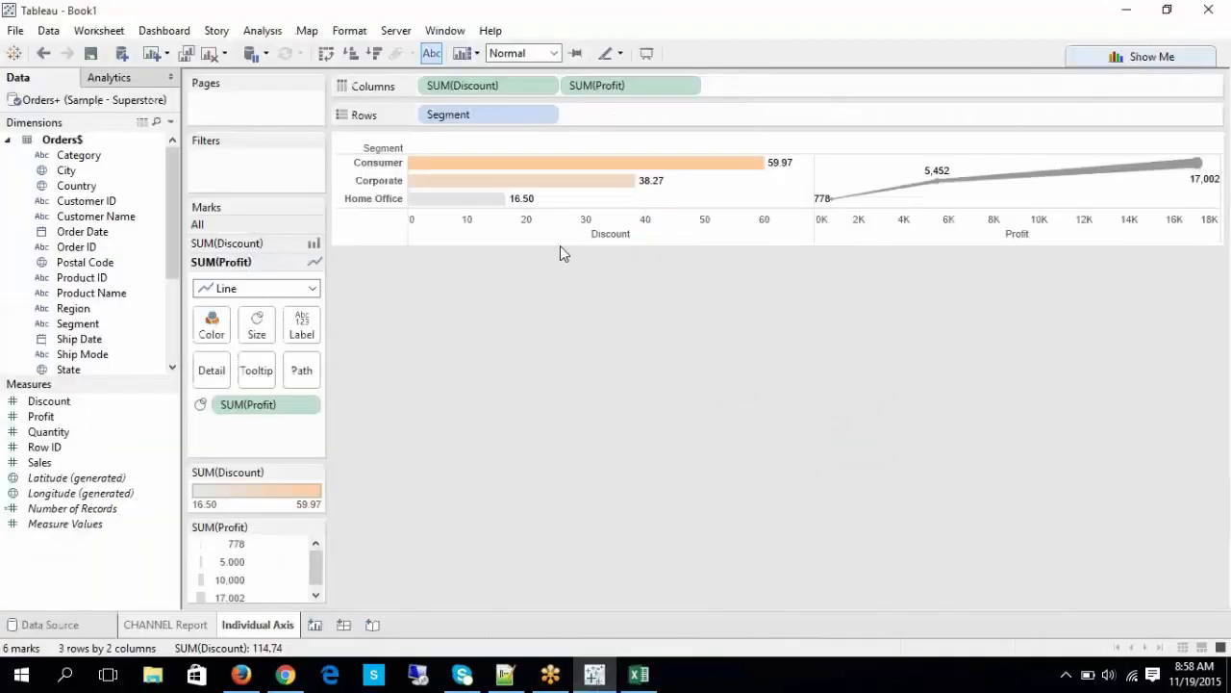
left_click(565, 238)
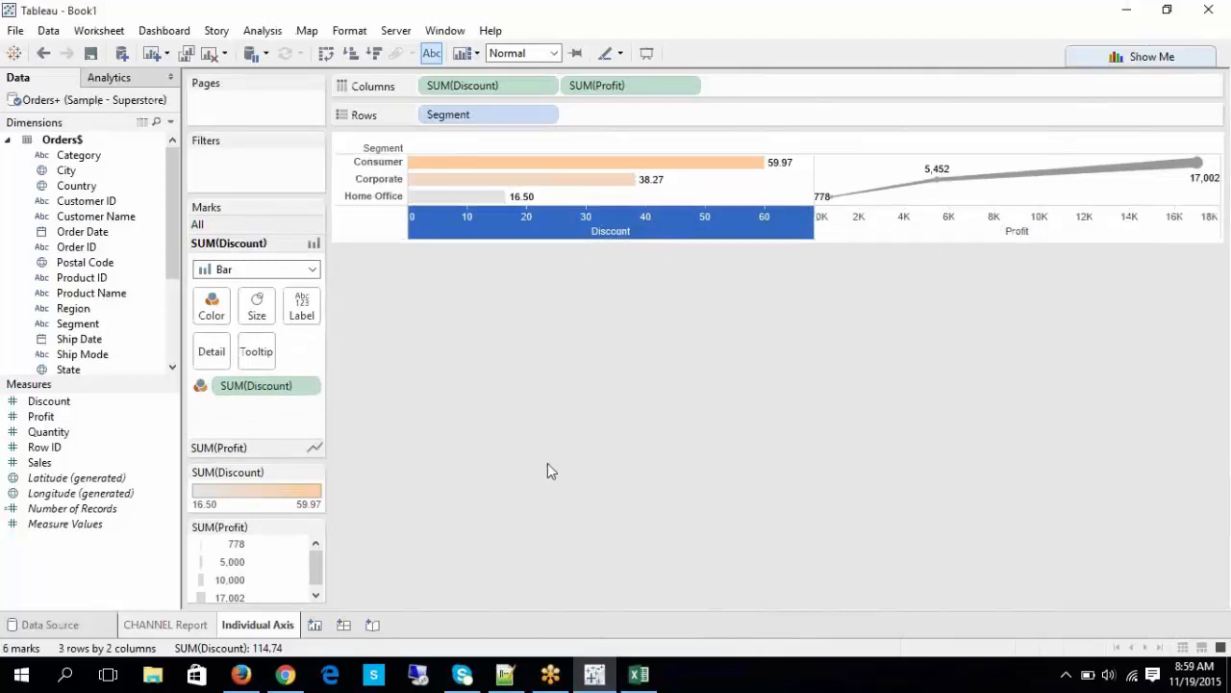
left_click(873, 227)
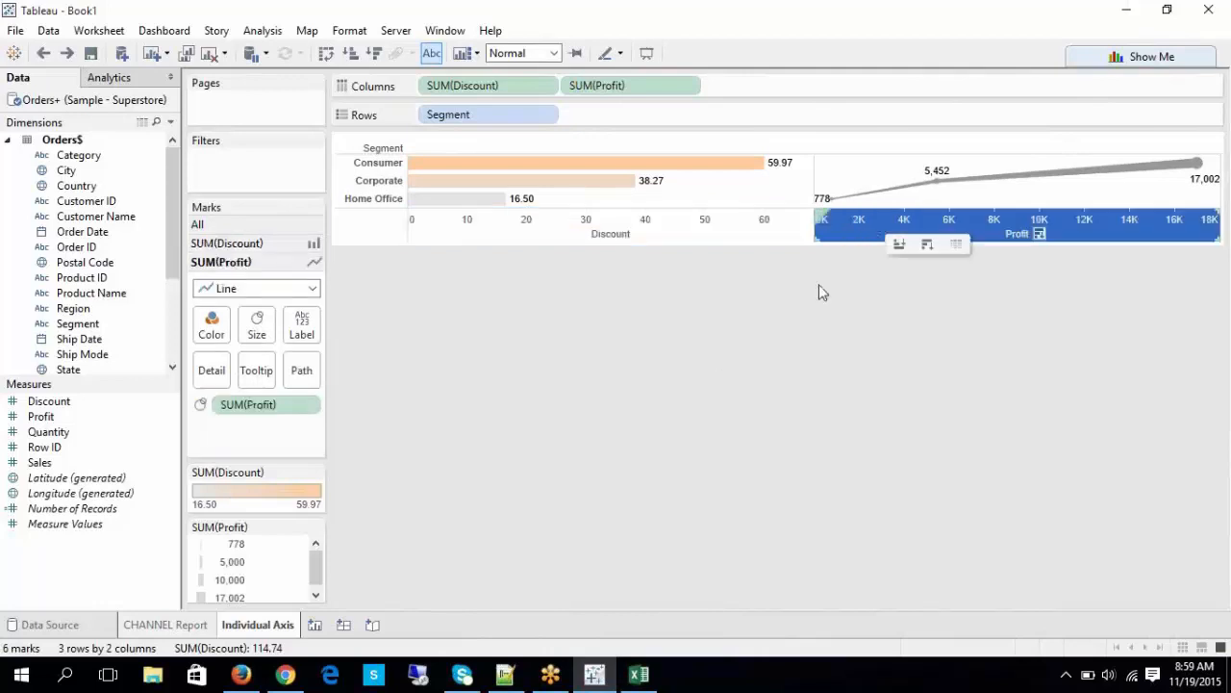
left_click(676, 434)
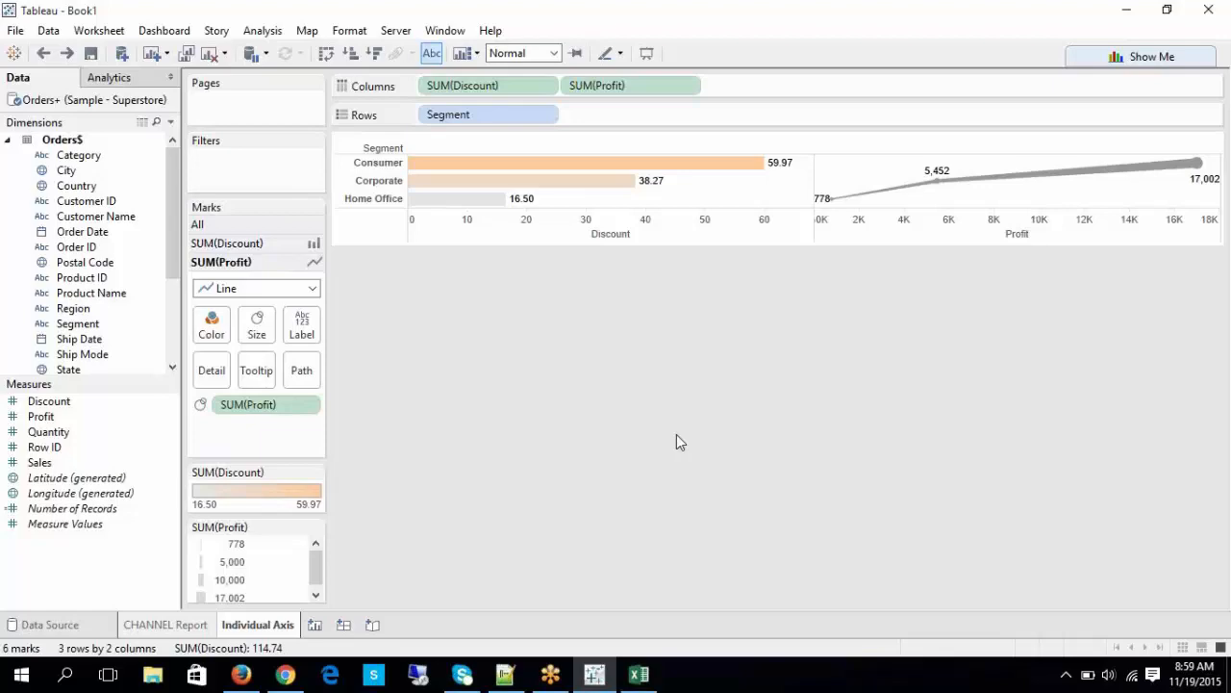
Step: Highlight "each and every axis will have separate marks" in the Excel notes, and return to Tableau to compare the Discount and Profit marks settings
left_click(641, 675)
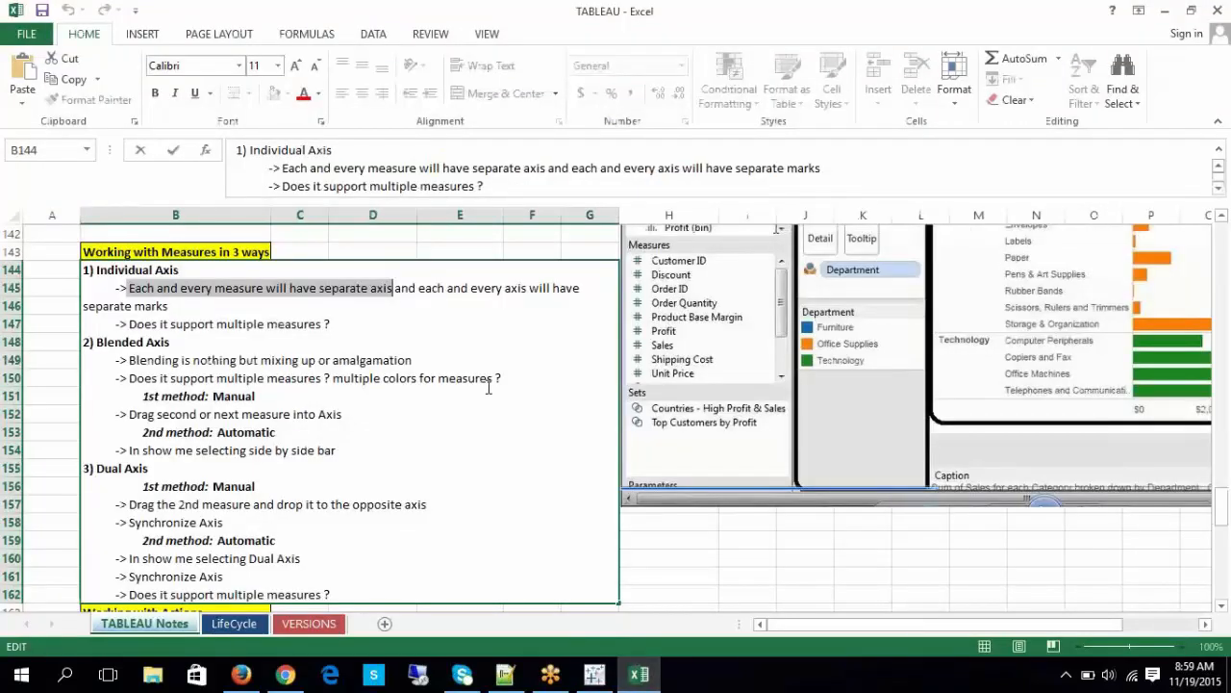
left_click_drag(423, 287, 553, 304)
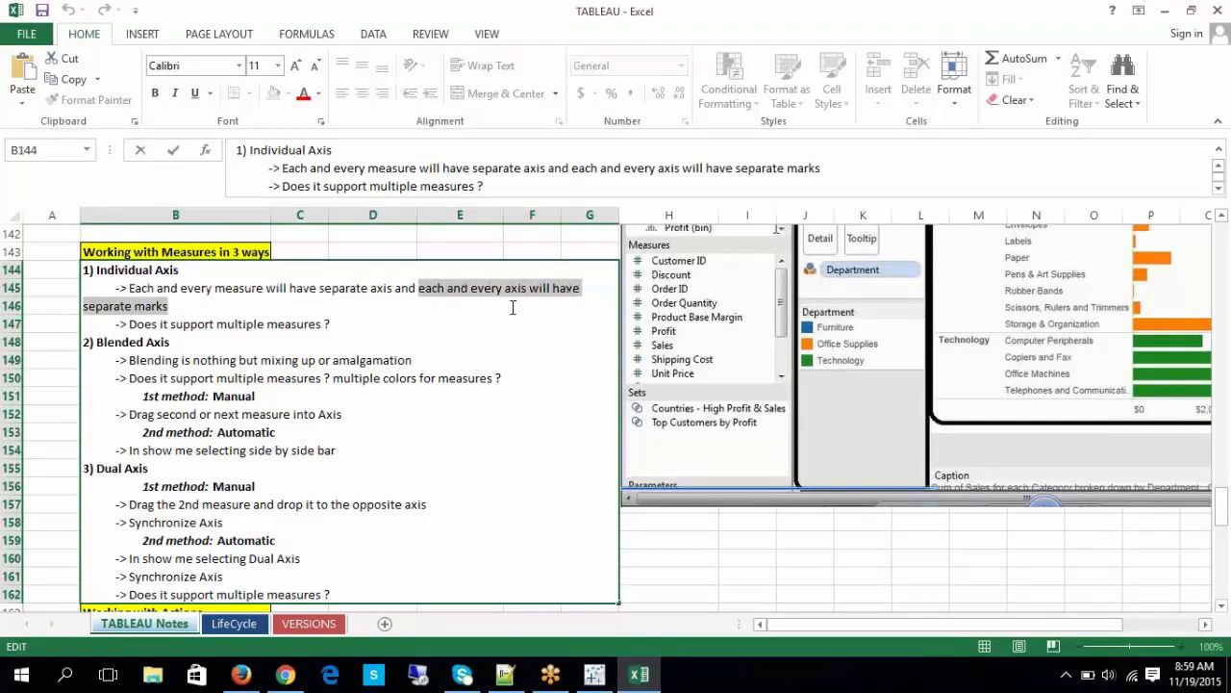
left_click(595, 675)
left_click(531, 235)
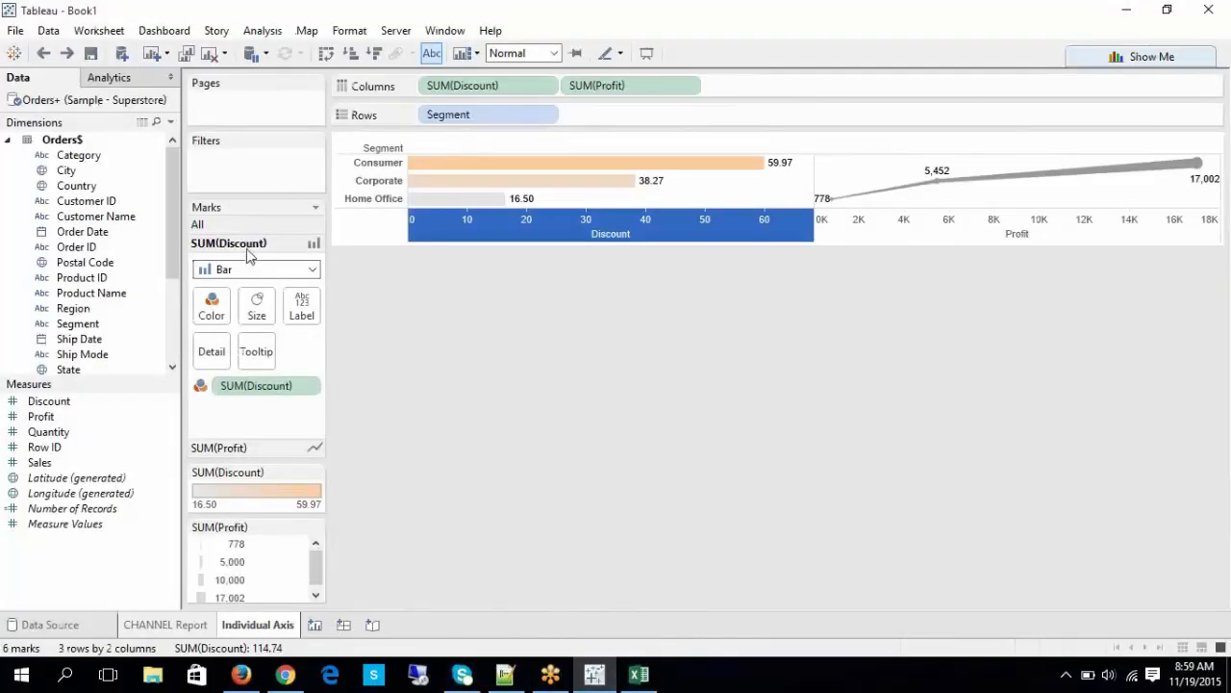
left_click(256, 450)
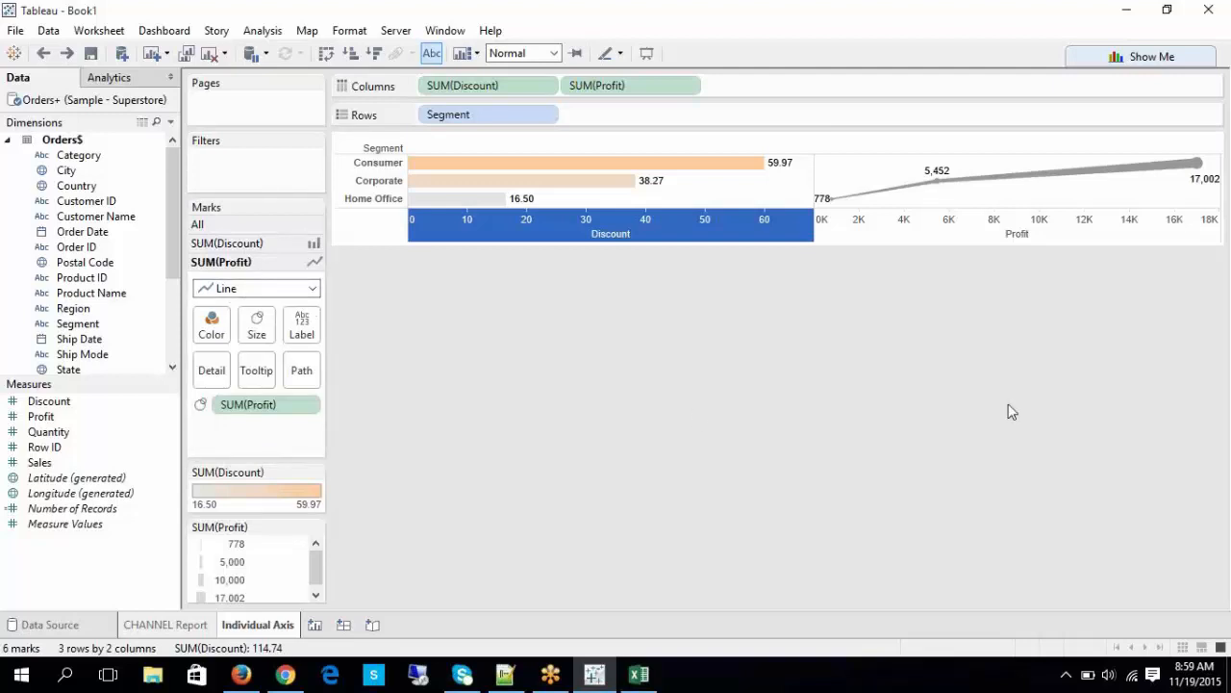
Step: Add Quantity to Columns as a third measure after Profit
mouse_move(799, 223)
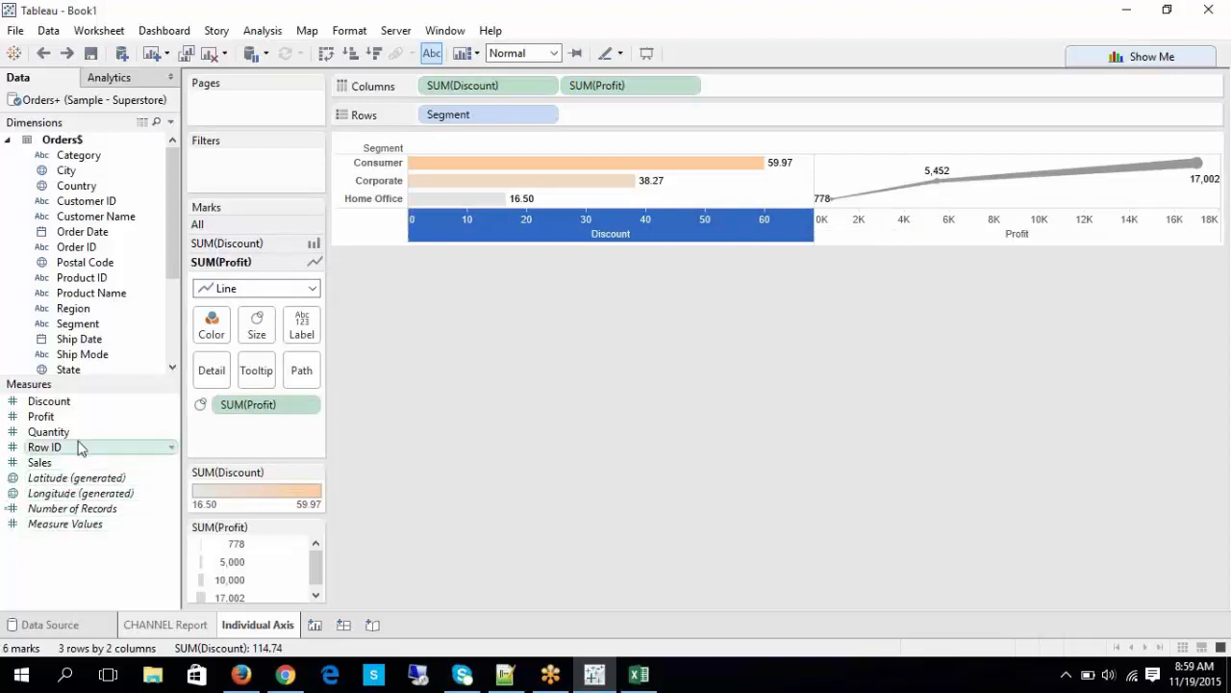
left_click_drag(74, 434, 765, 87)
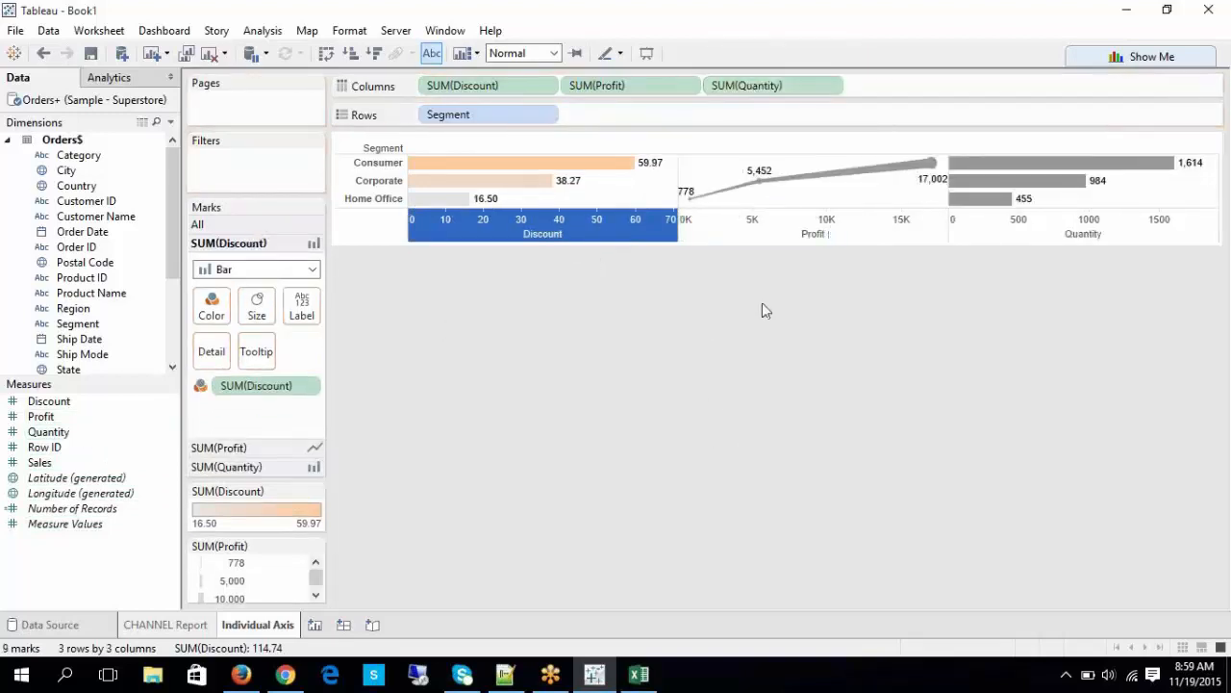
Step: Set the Quantity measure's mark type to Circle and size its marks by the sum of Quantity
left_click(1006, 198)
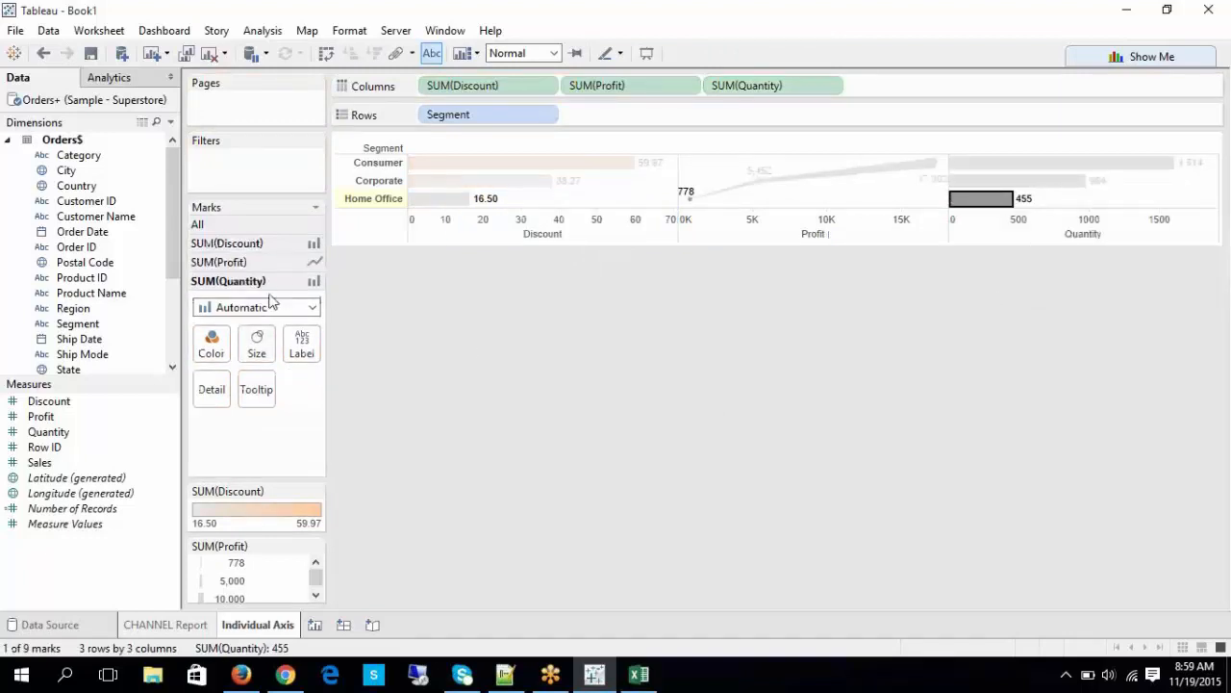
left_click(238, 309)
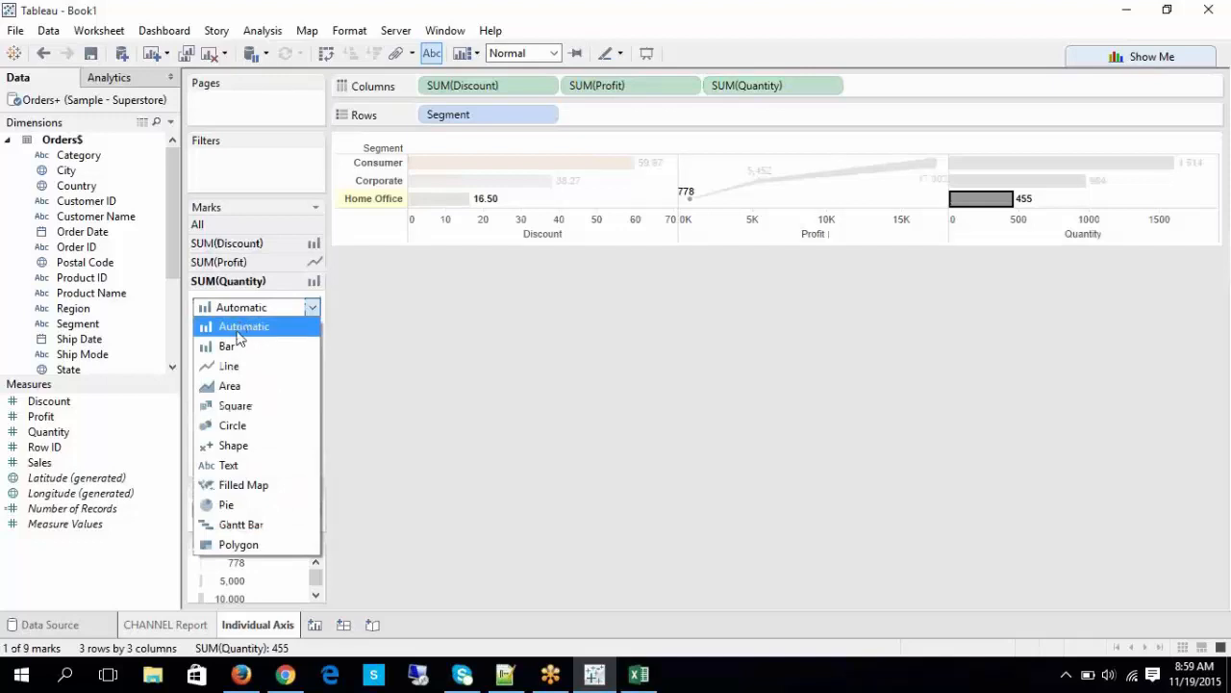
left_click(240, 431)
left_click(1102, 180)
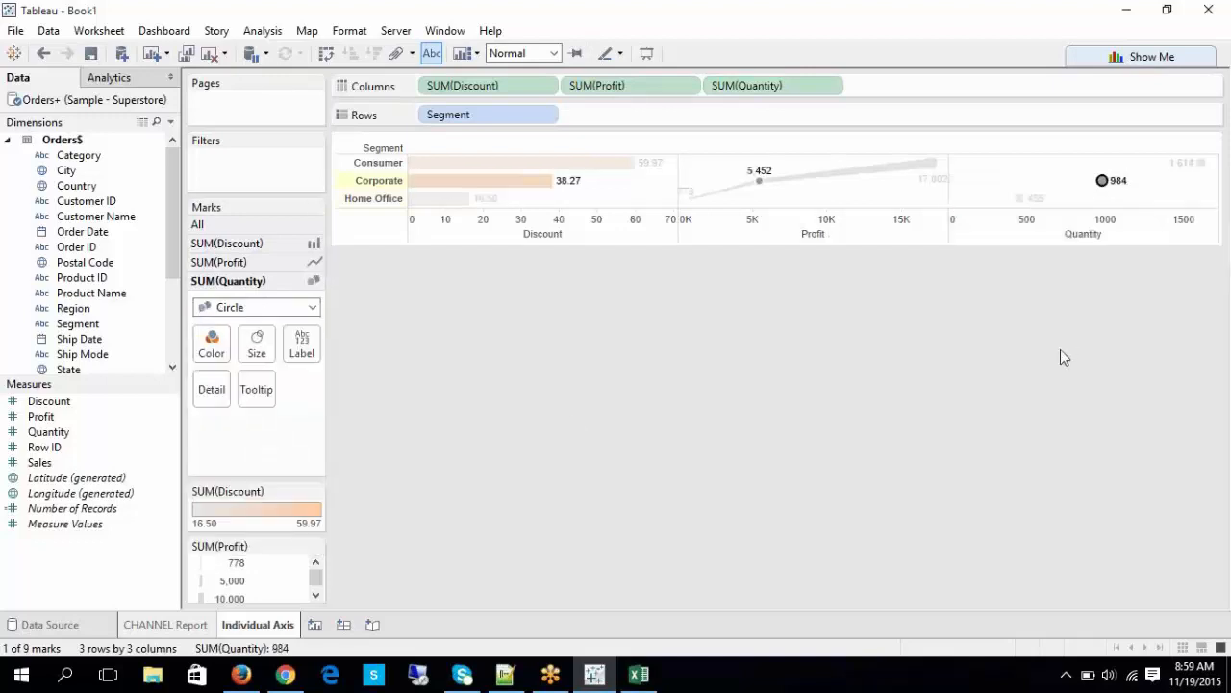
left_click(1064, 356)
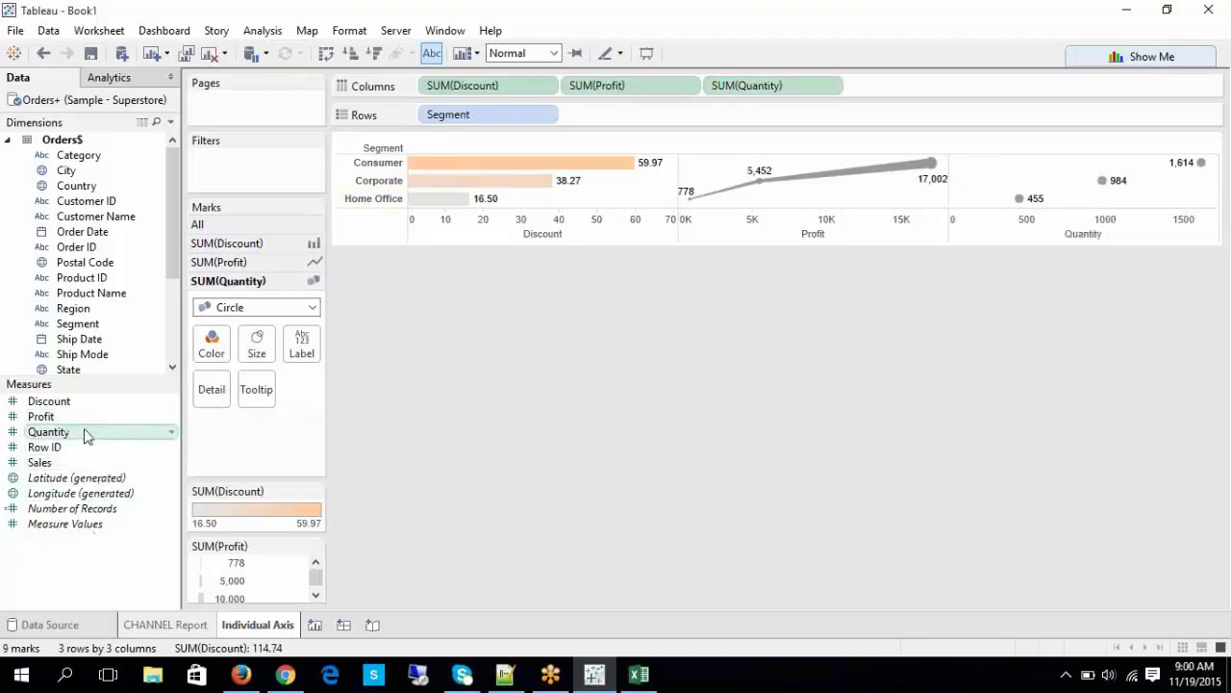
left_click_drag(83, 432, 258, 352)
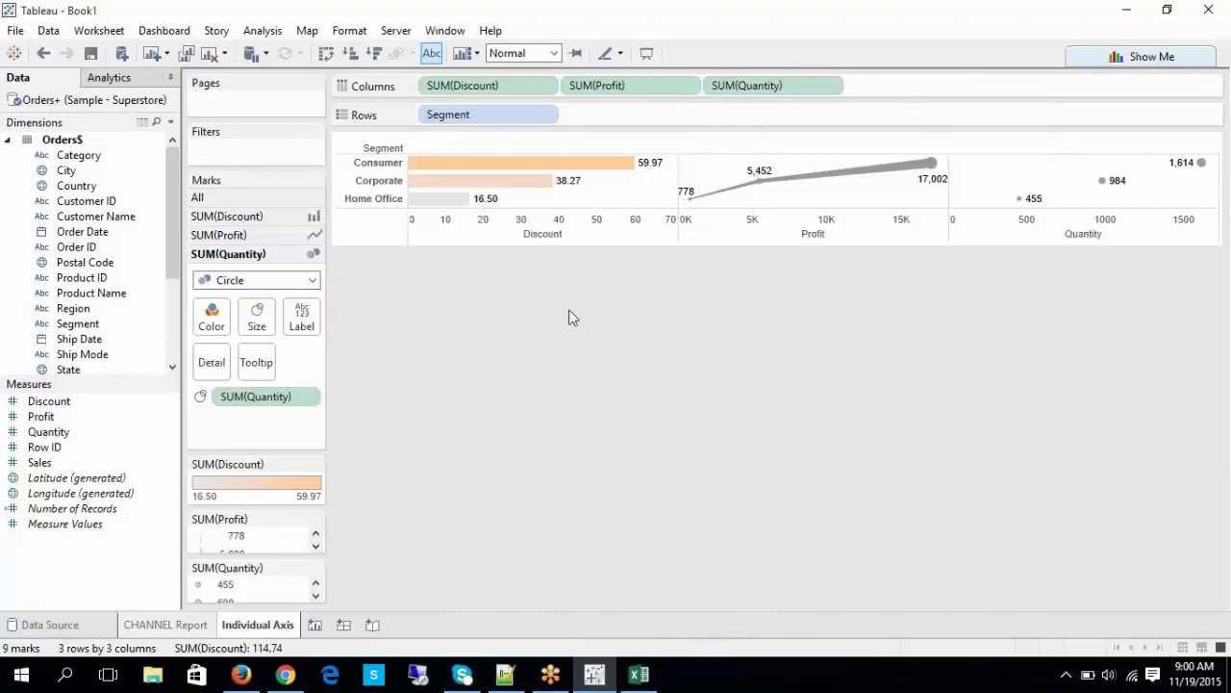
Step: Swap rows and columns so that Segment is on Columns and the three measures are on Rows
left_click(327, 53)
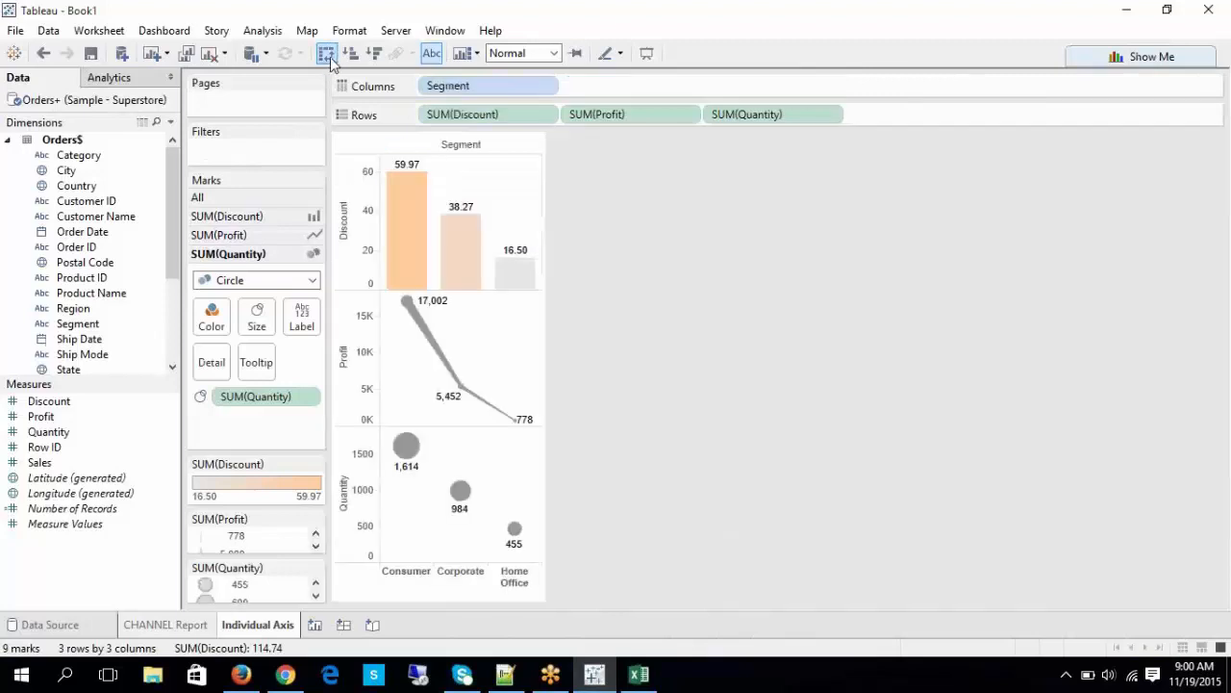
left_click(327, 53)
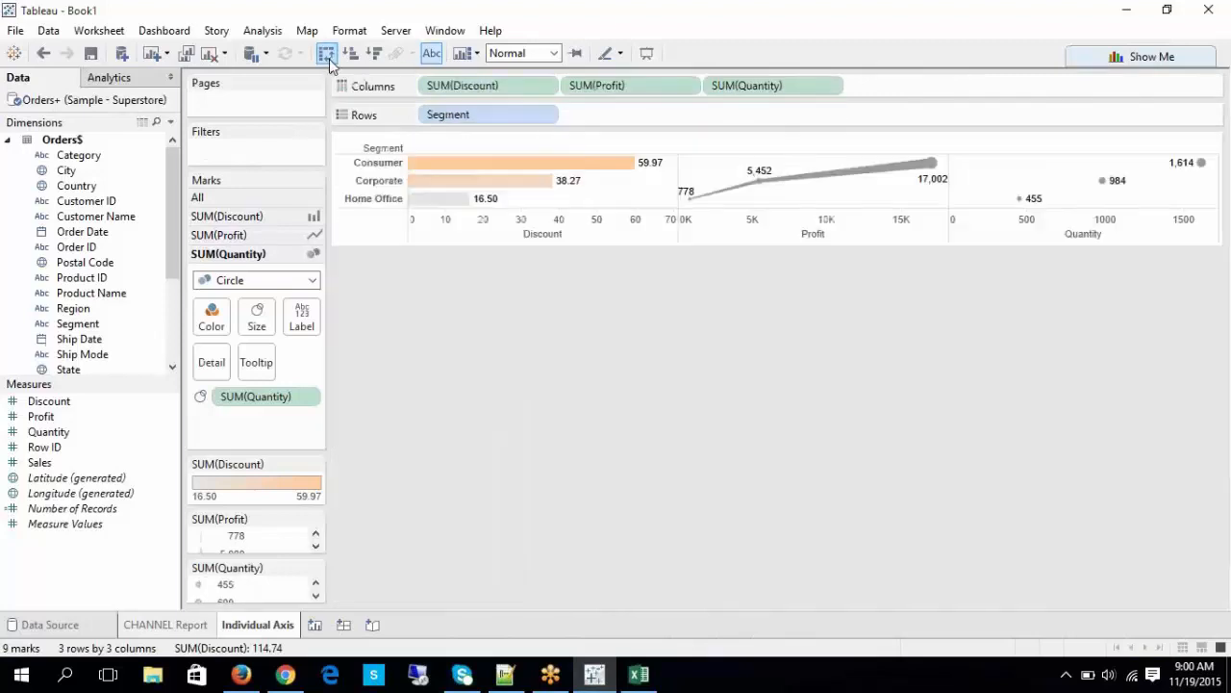
left_click(327, 54)
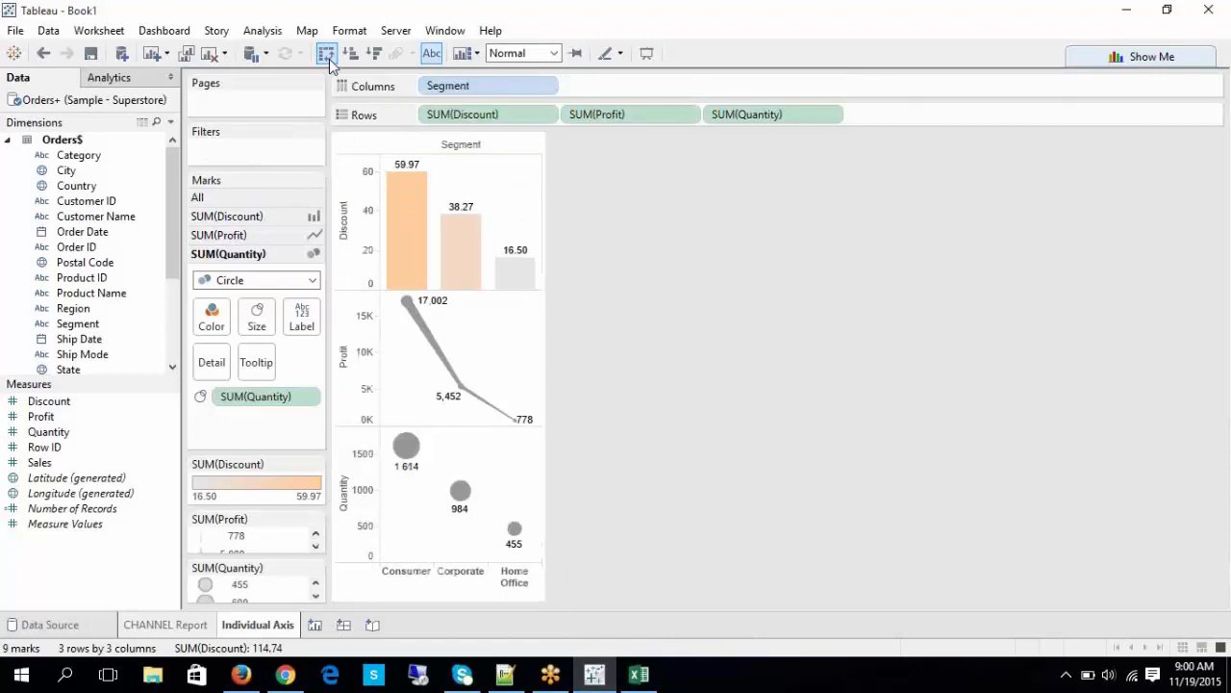
Step: Sort the Segment field in ascending order first and finally in descending order
left_click(460, 89)
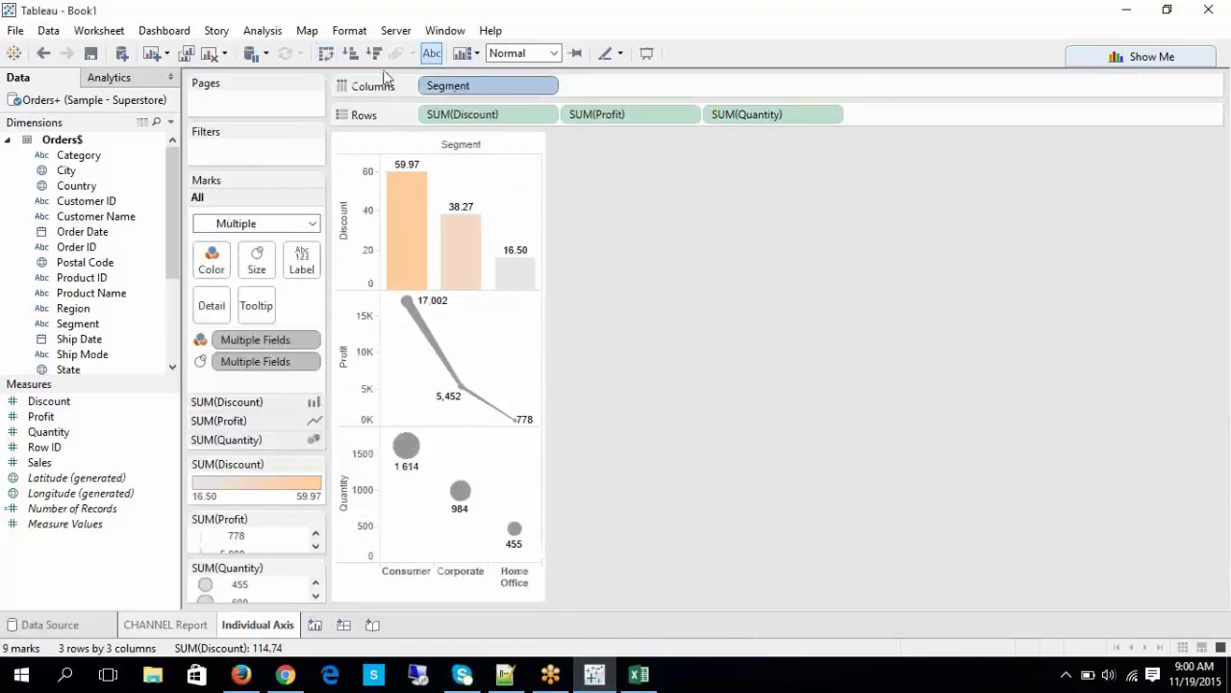
left_click(350, 56)
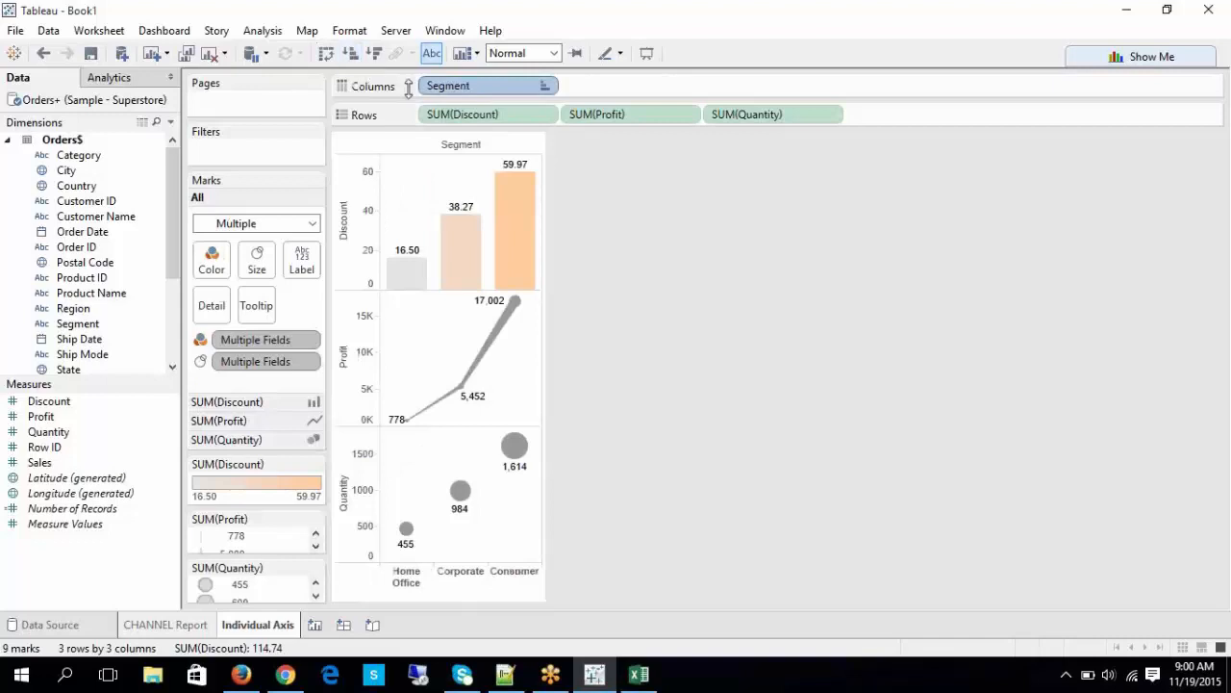
left_click(375, 58)
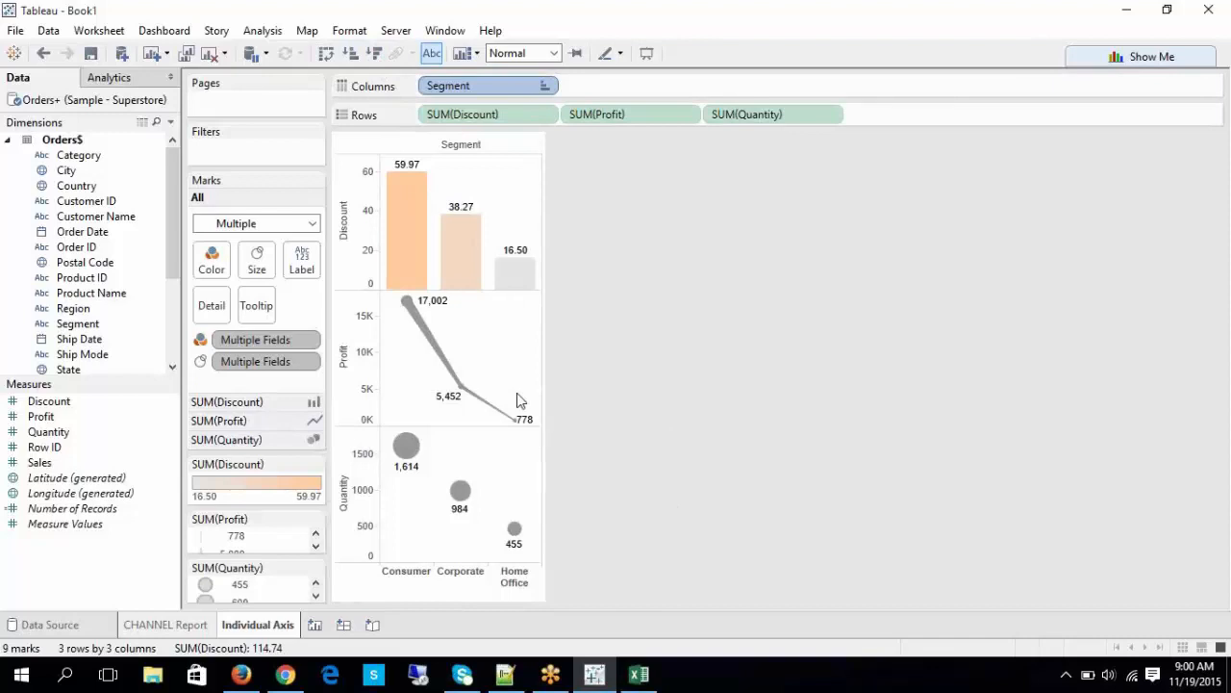
Step: Swap rows and columns to the horizontal layout and back to the vertical one
left_click(681, 26)
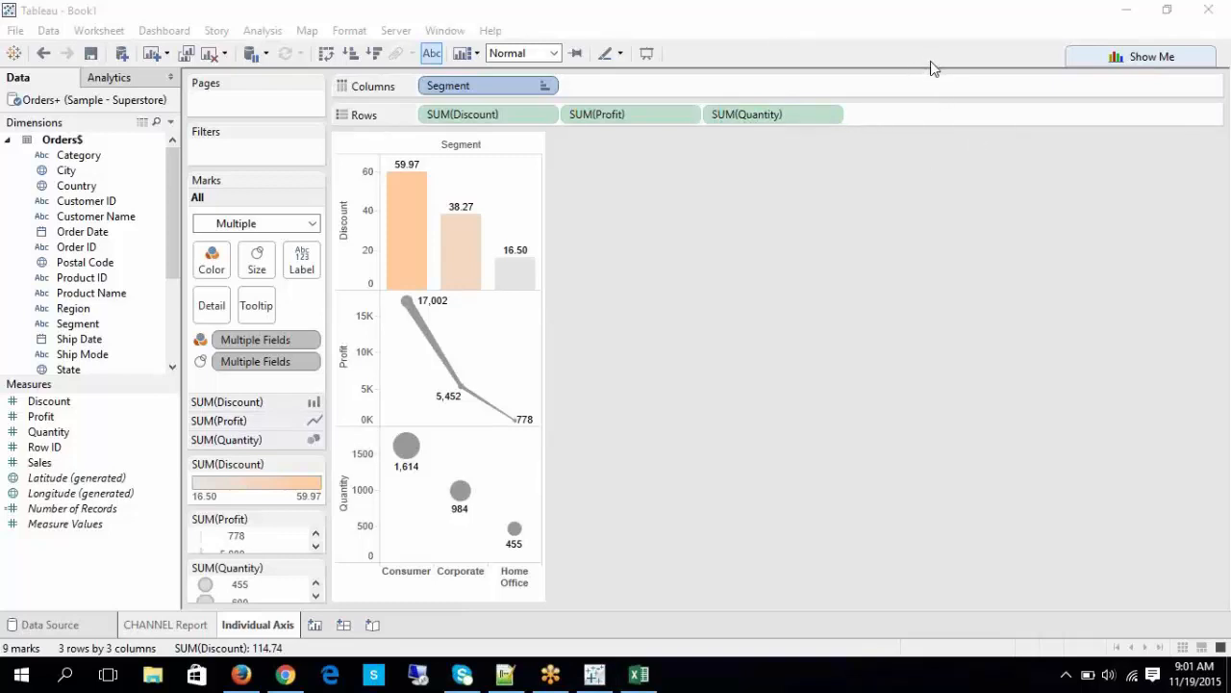
left_click(326, 53)
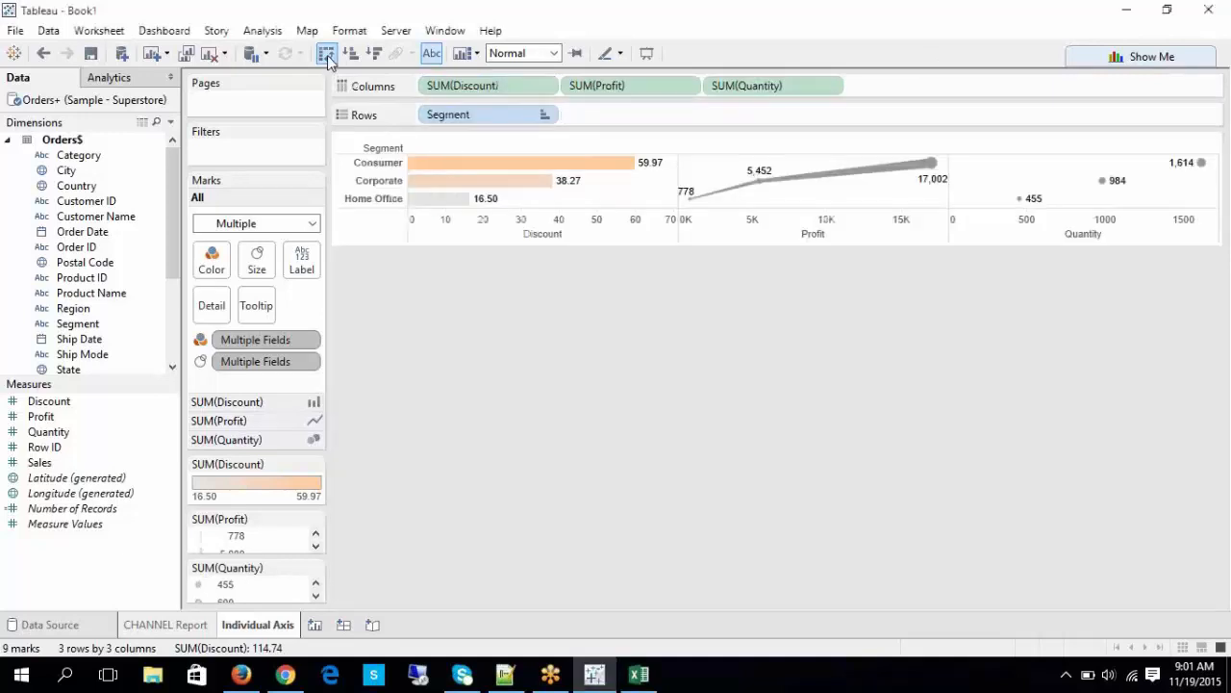
left_click(327, 57)
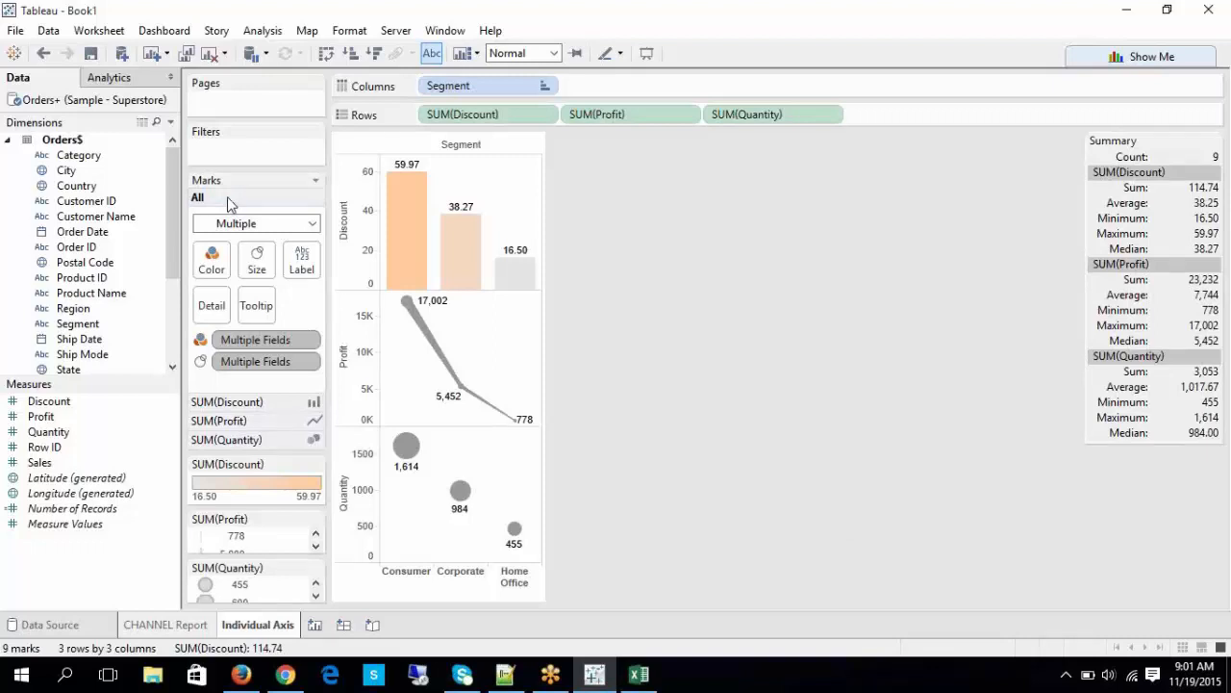
Step: Examine the shared color options for all marks and the Discount measure's own marks settings
left_click(211, 256)
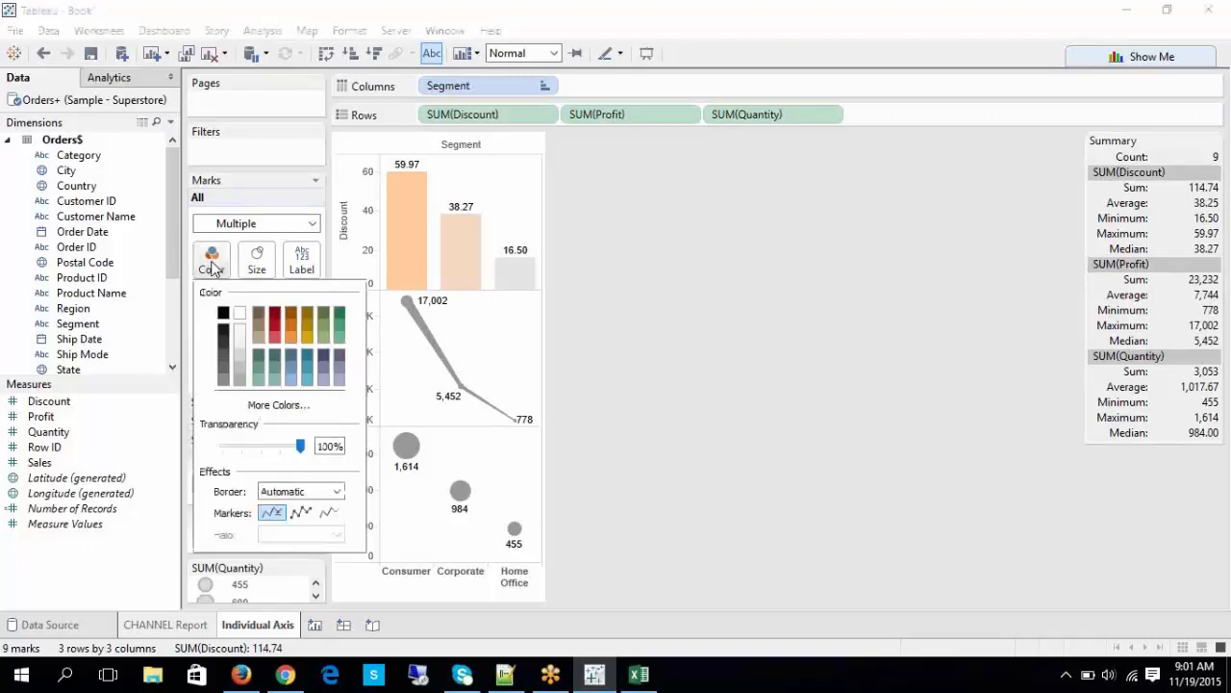
left_click(728, 426)
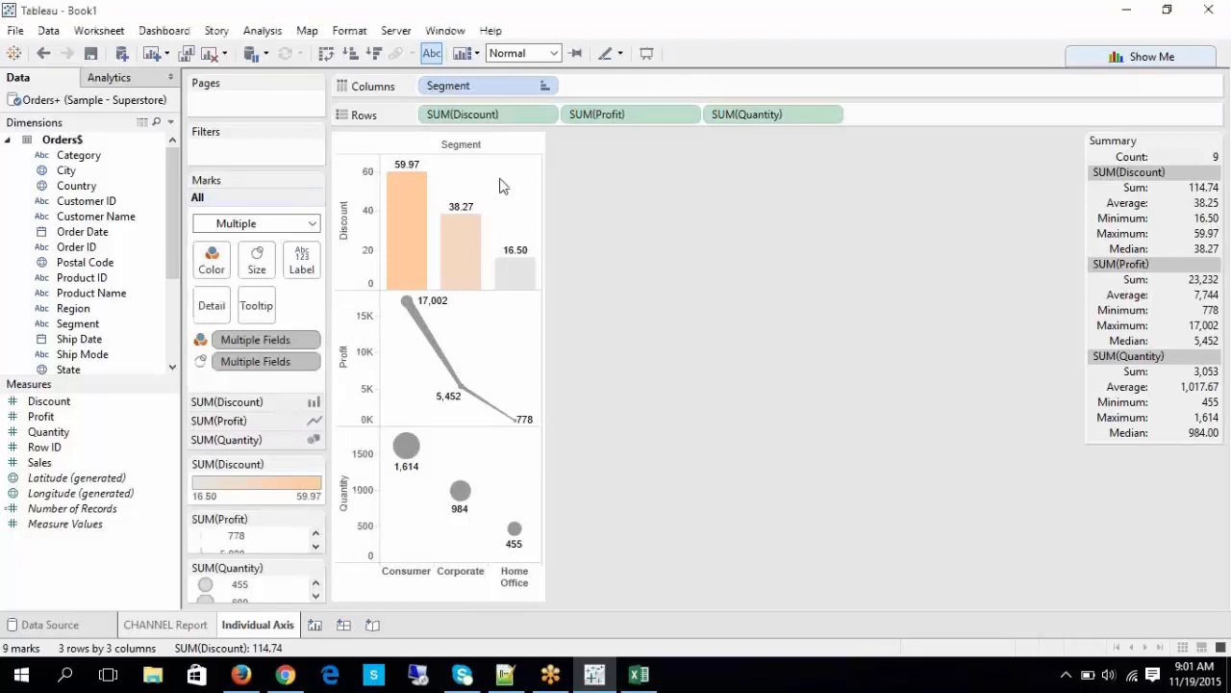
left_click(270, 401)
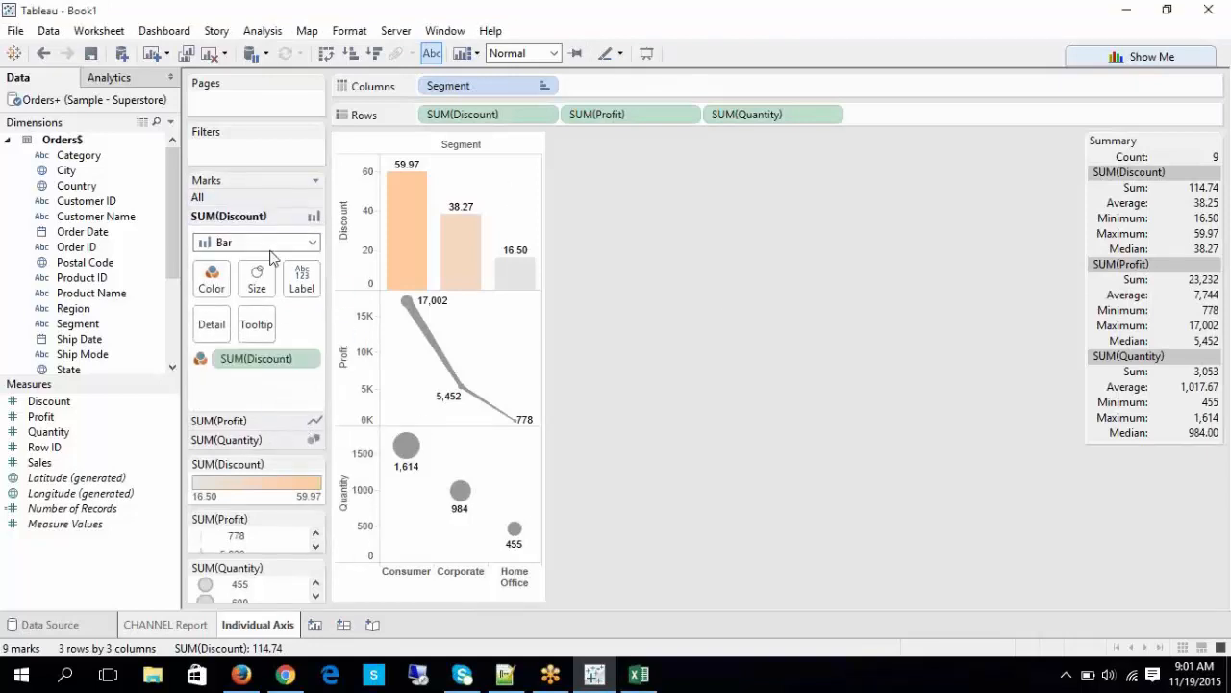
Step: Apply Segment to the color of the marks for all measures at once, and review the shared color options
left_click(198, 198)
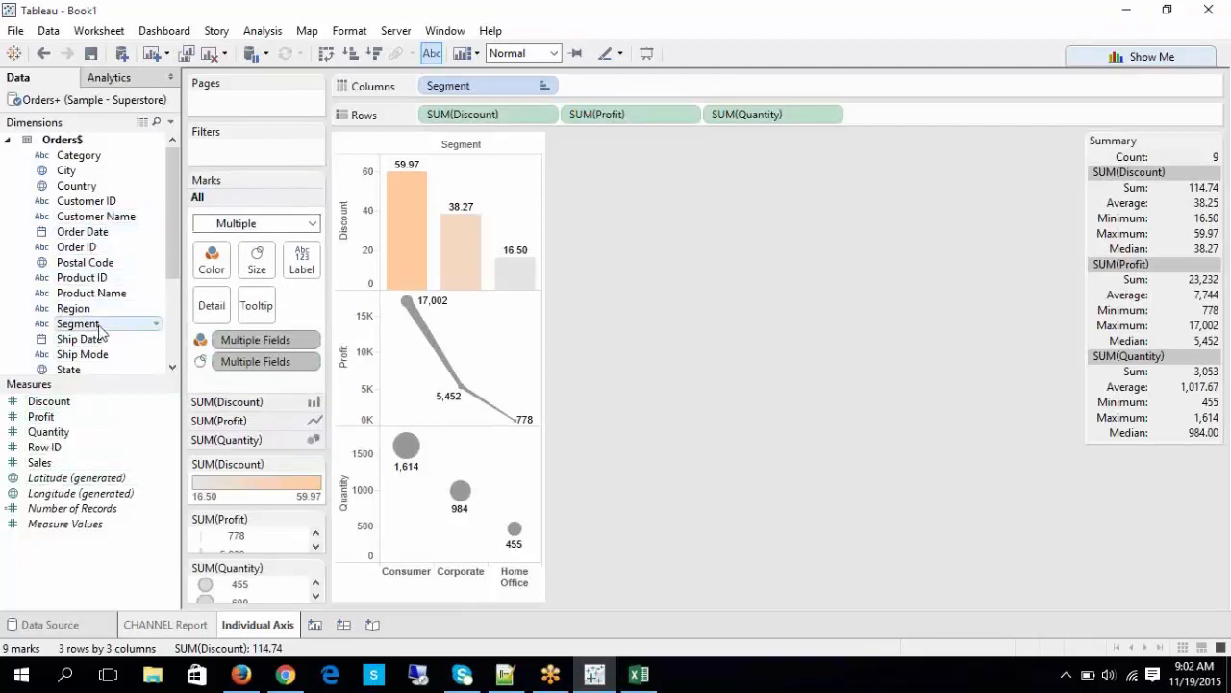
left_click_drag(101, 330, 212, 261)
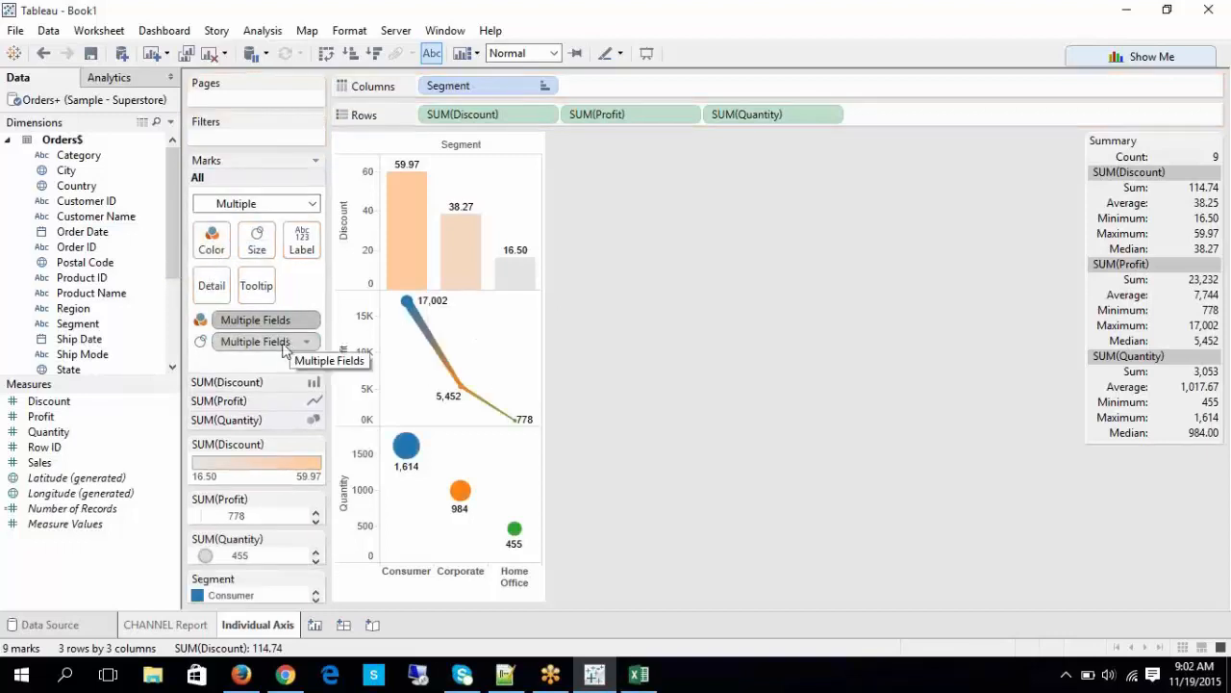
left_click(204, 247)
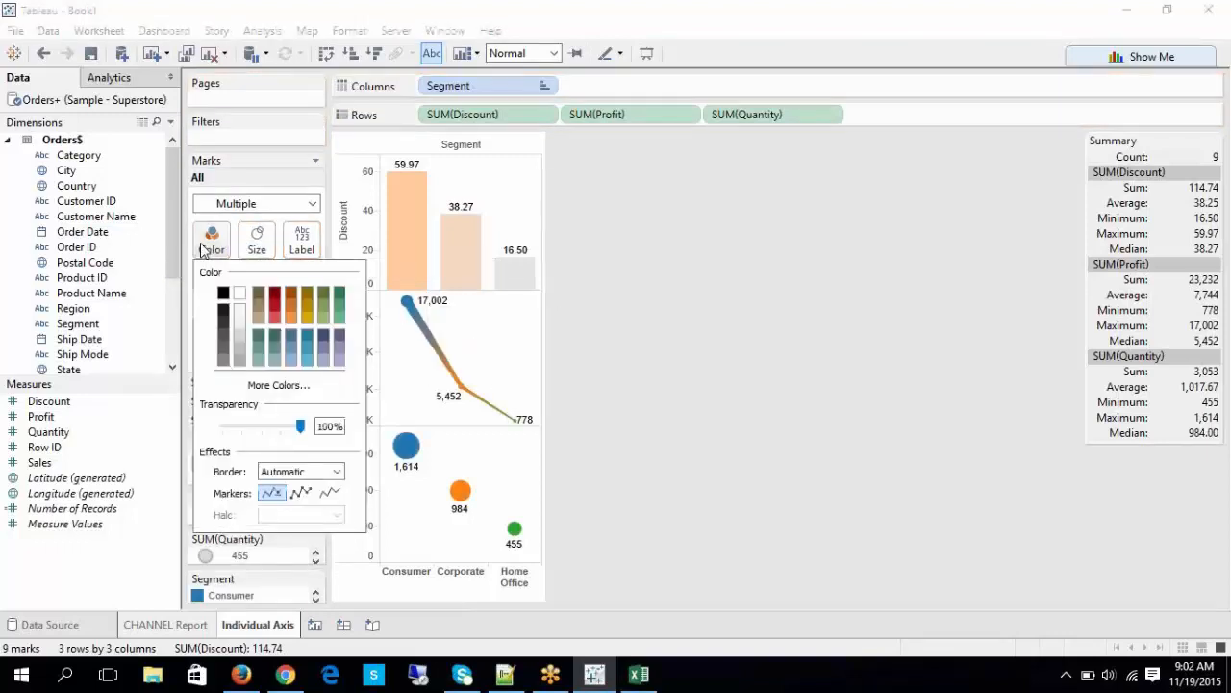
left_click(654, 338)
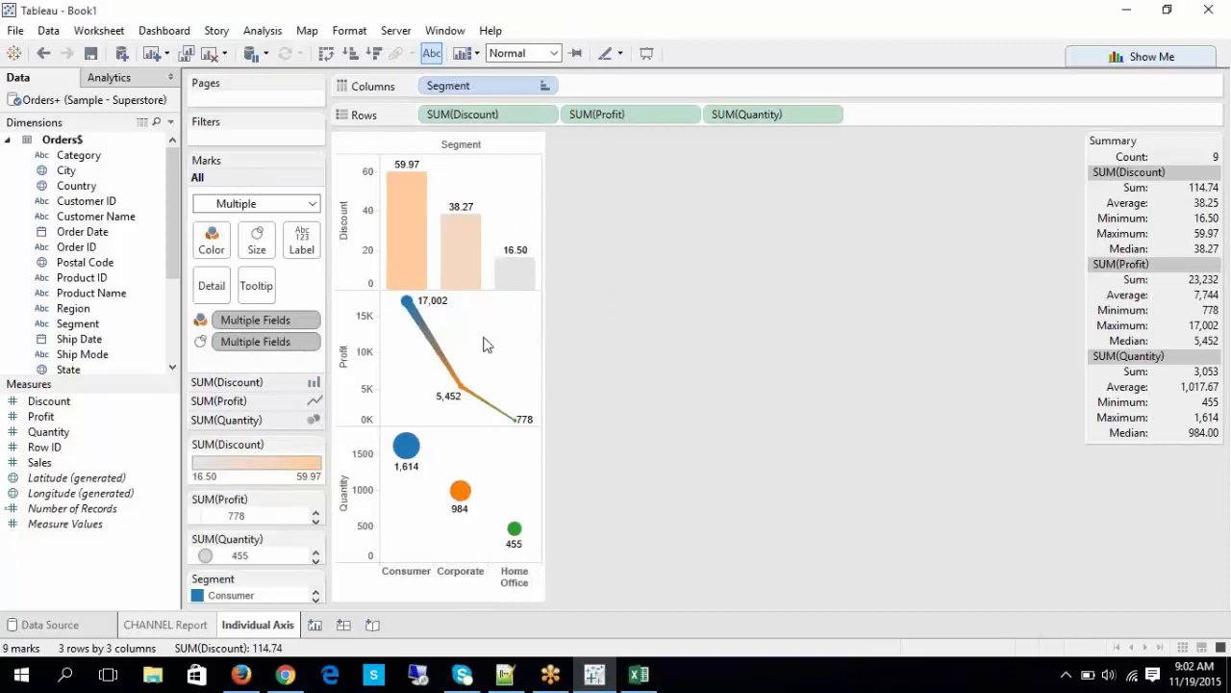
Step: Point out the separate Profit, Discount and Quantity axes by selecting each one in turn
left_click(354, 319)
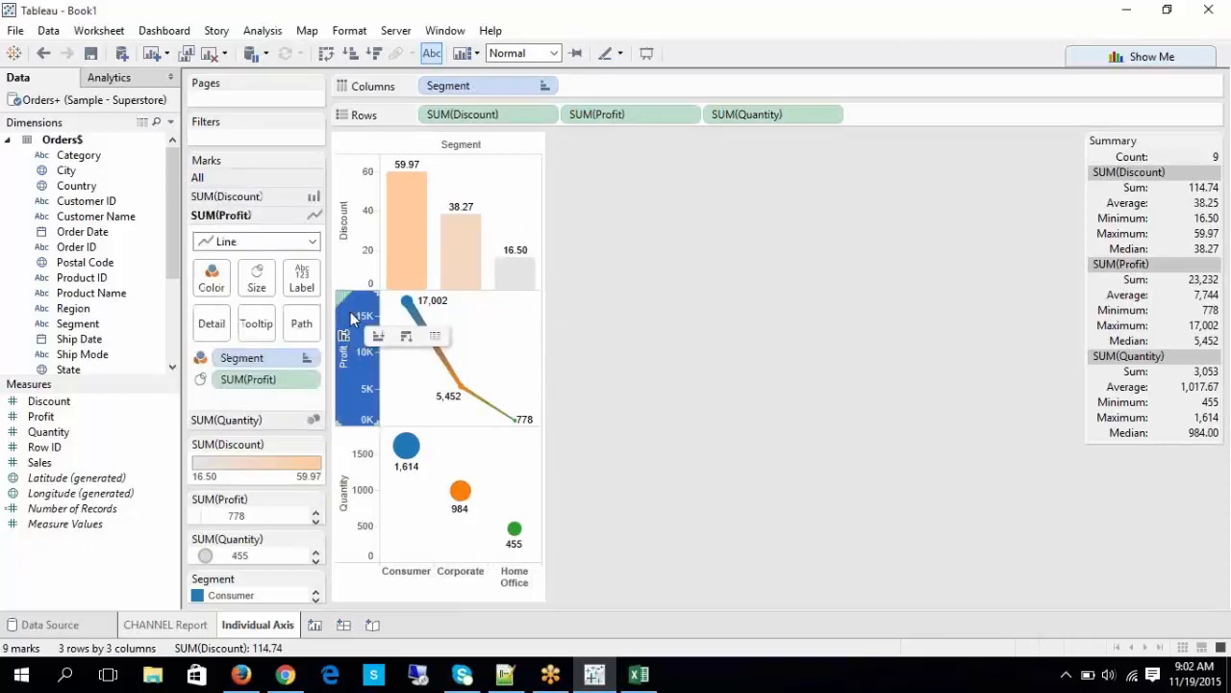
left_click(344, 271)
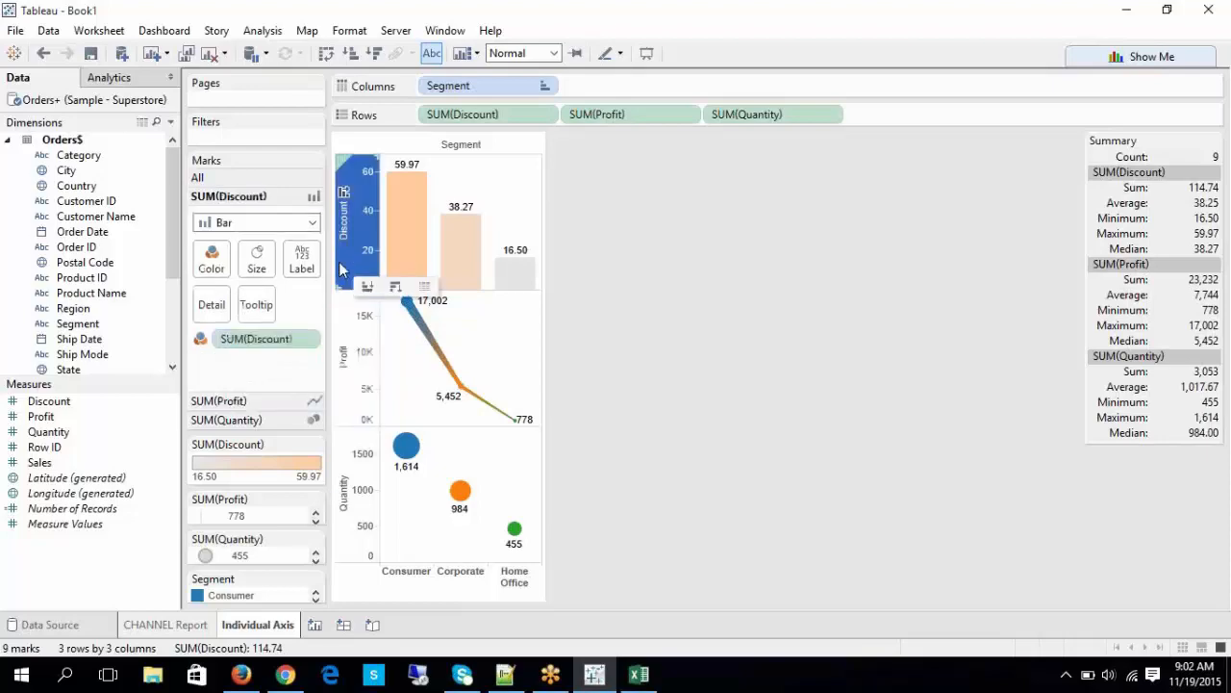
left_click(352, 508)
left_click(770, 527)
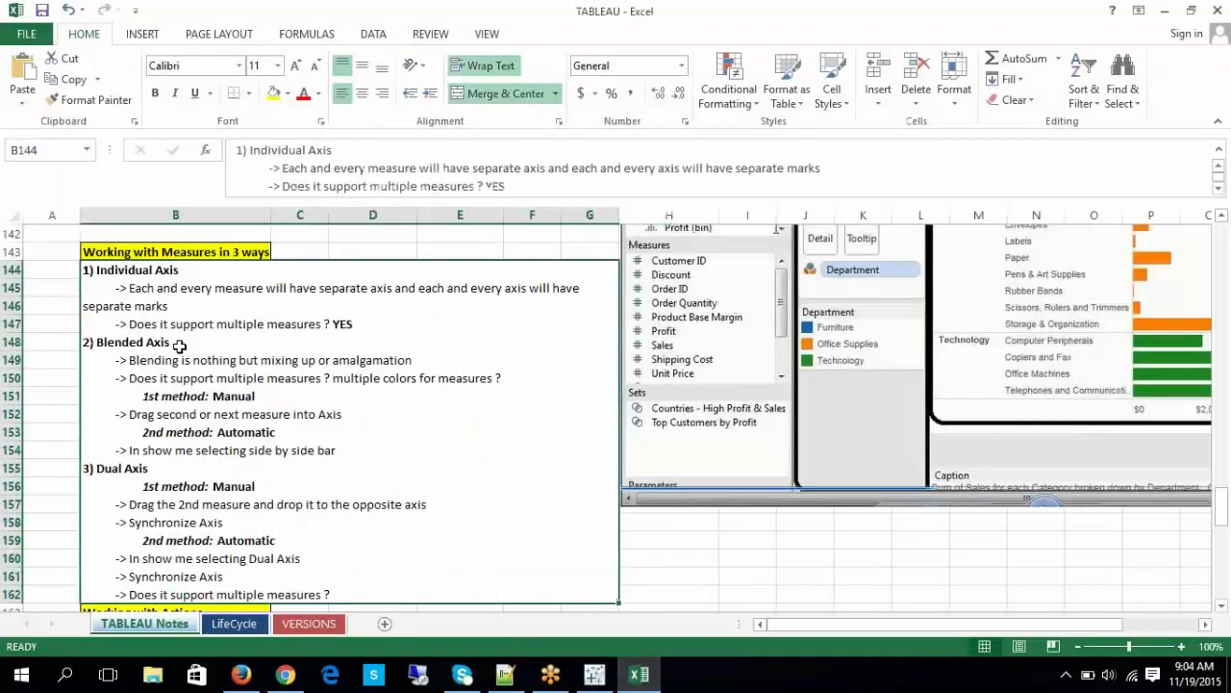
Step: Highlight the heading text "Blended Axis" in the notes under Working with Measures in 3 ways
double_click(179, 347)
left_click_drag(180, 346, 96, 342)
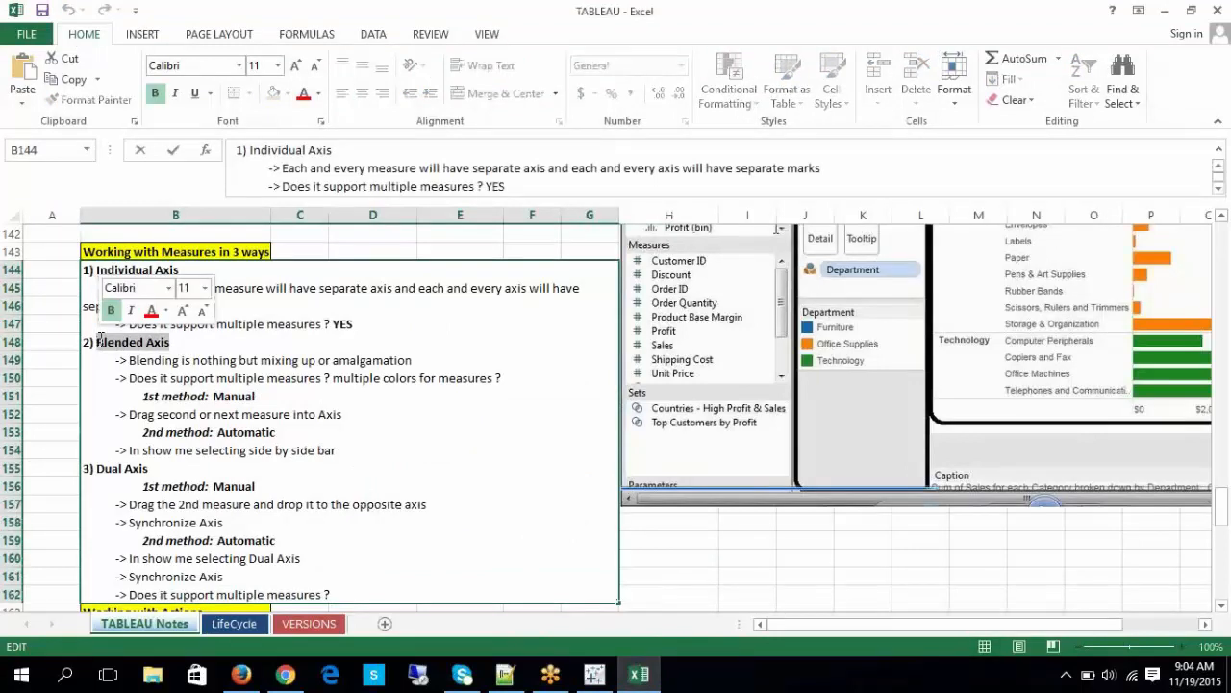
Step: Switch back to Tableau and add a new worksheet named Blended Axis
left_click(595, 674)
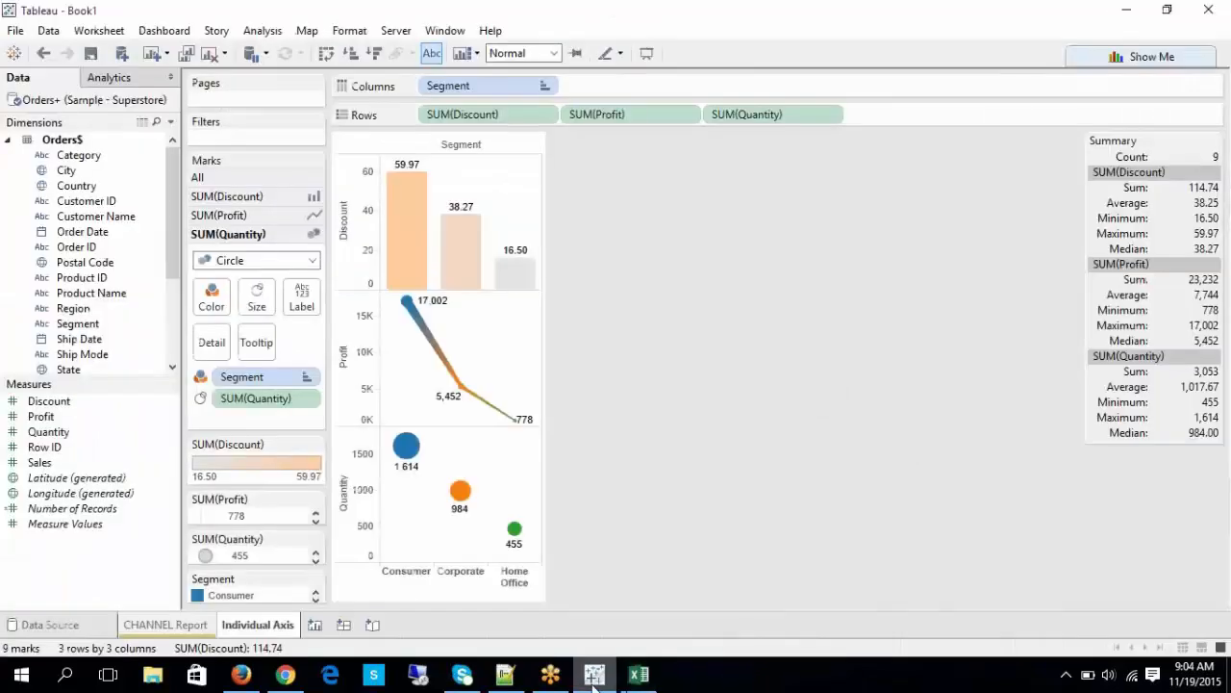
left_click(314, 626)
right_click(313, 633)
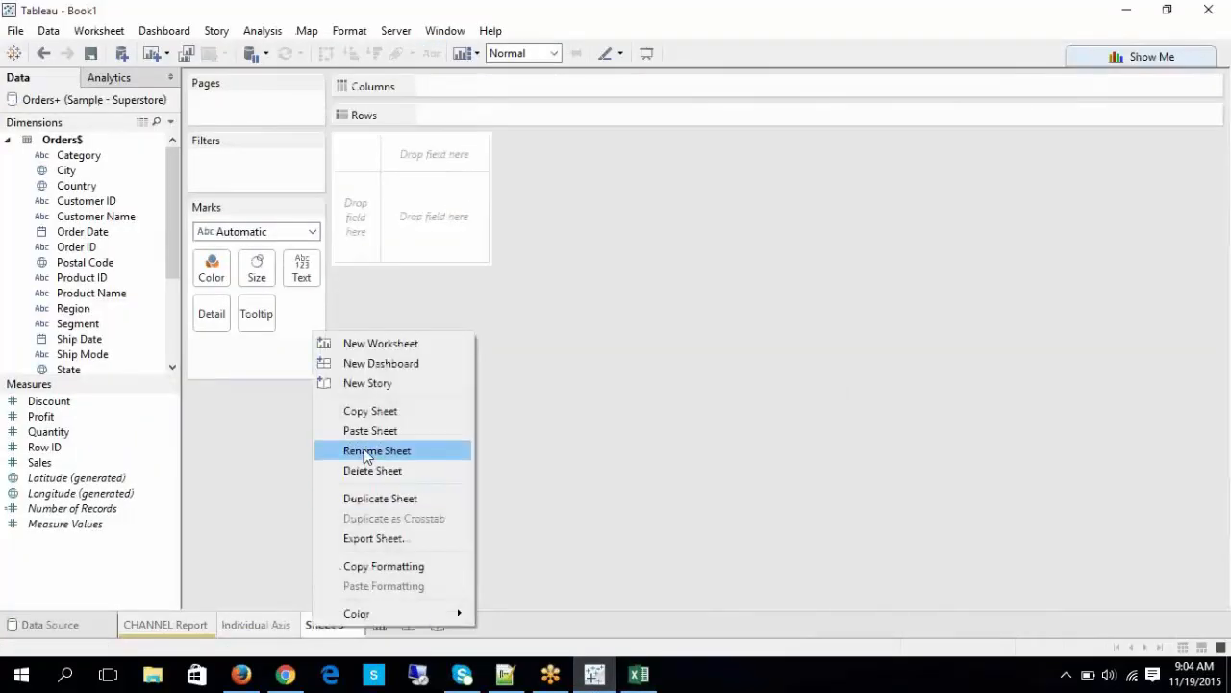
left_click(377, 450)
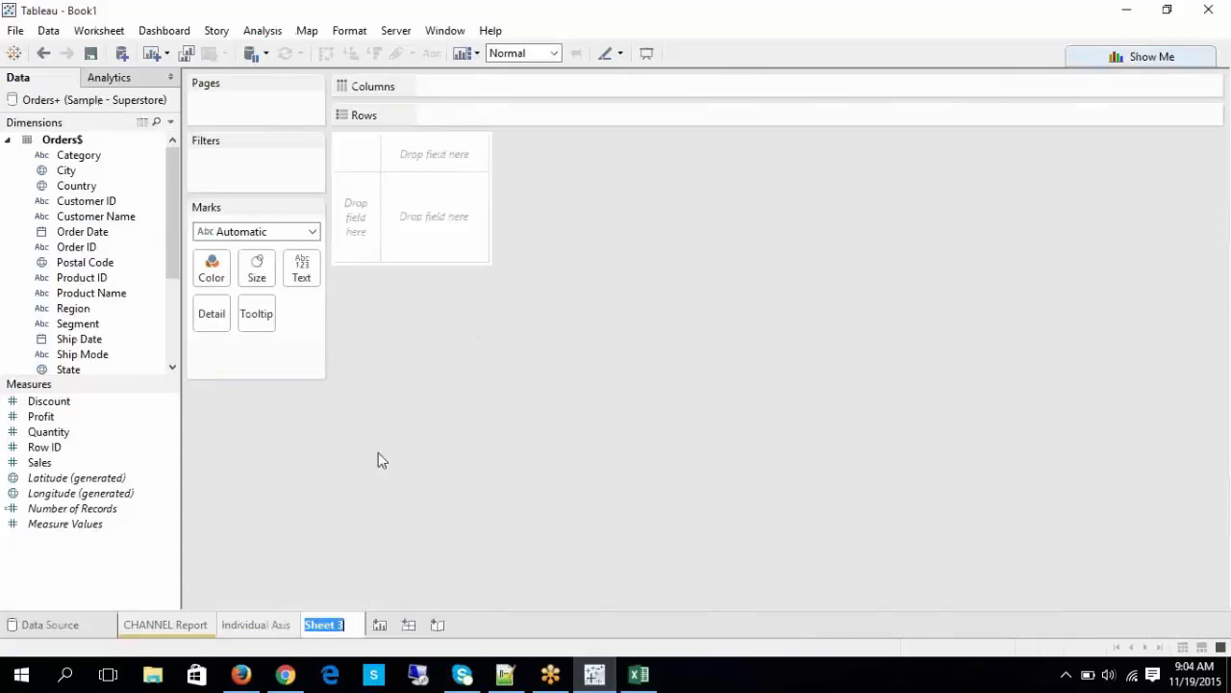
type("Blended Axis")
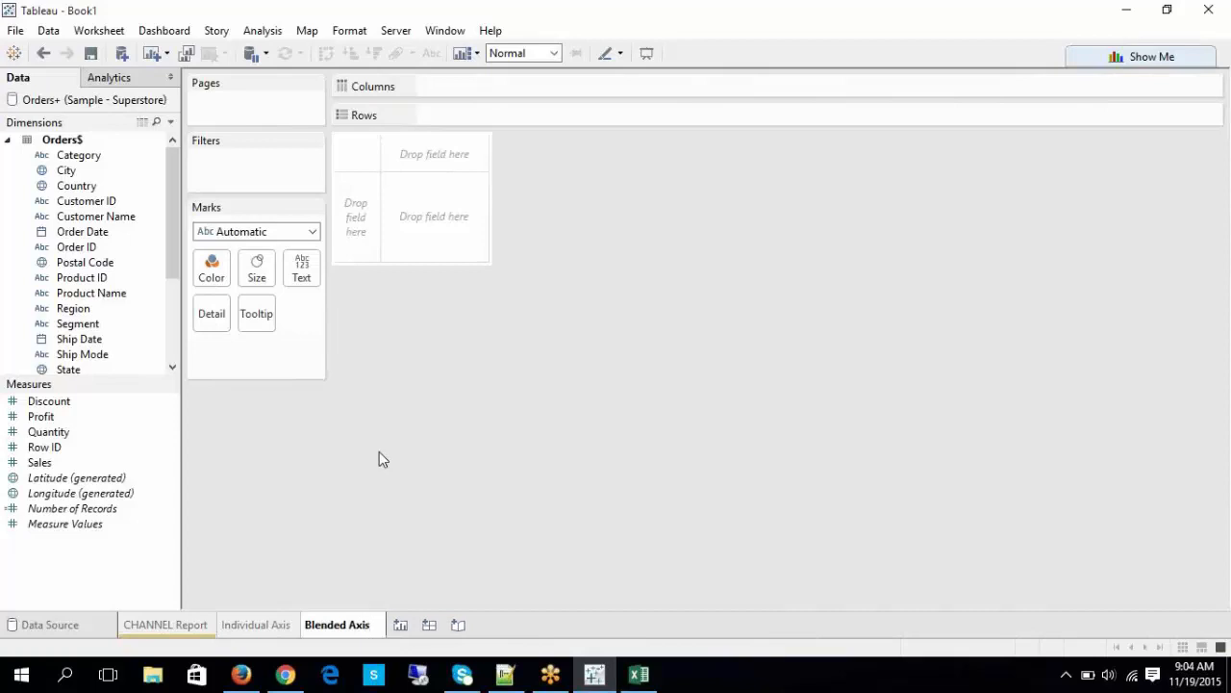
Step: Confirm the new worksheet's name and chart Profit by Category, with Category on Rows and Profit on Columns
key("Return")
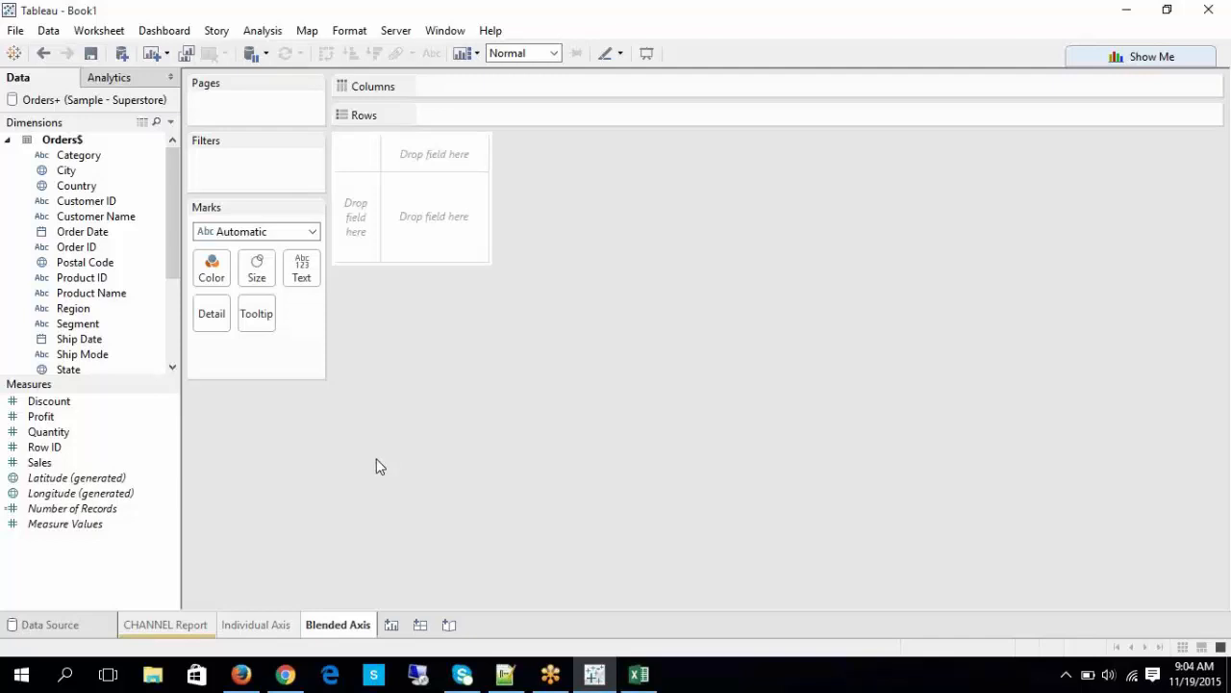
left_click_drag(84, 155, 453, 123)
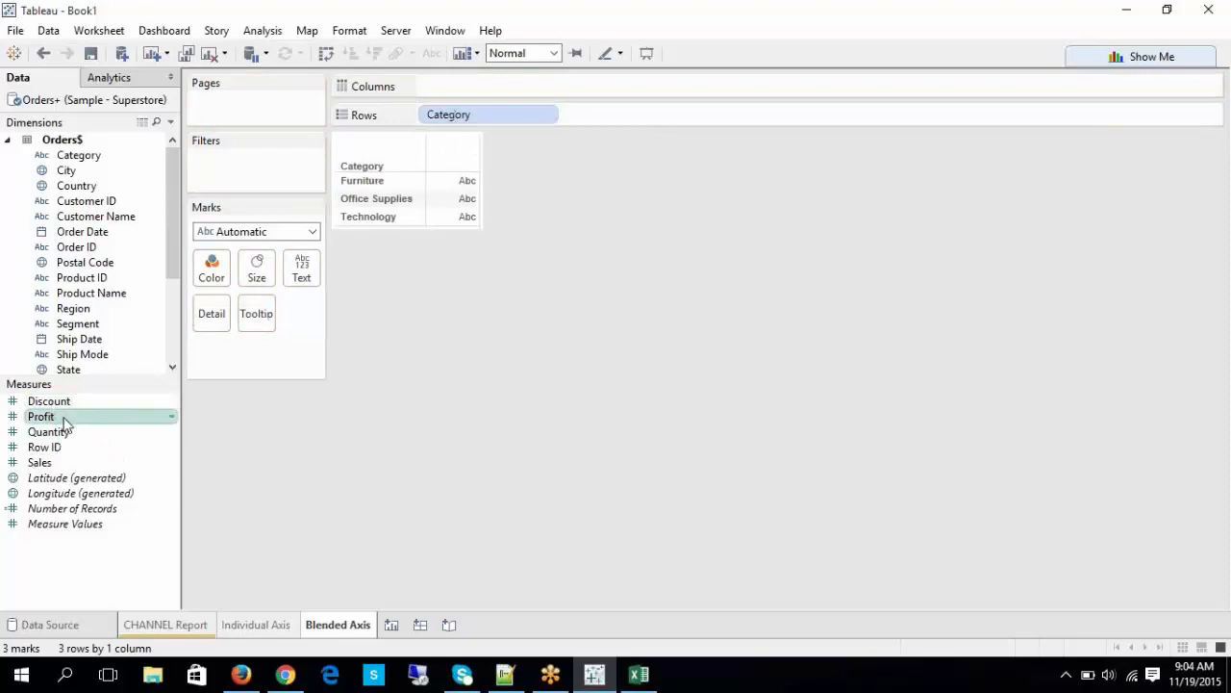
left_click_drag(67, 418, 458, 91)
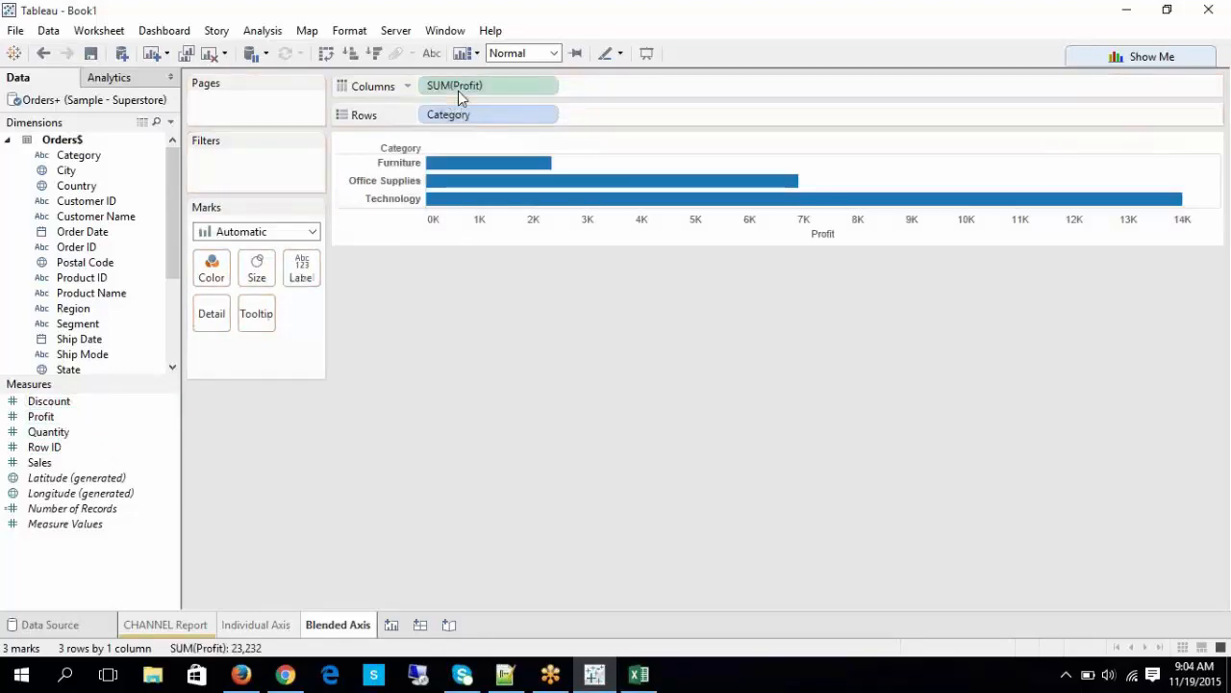
Step: Switch to the Excel notes, highlight "Measures" in the heading "Working with Measures in 3 ways", and return to Tableau
left_click(639, 673)
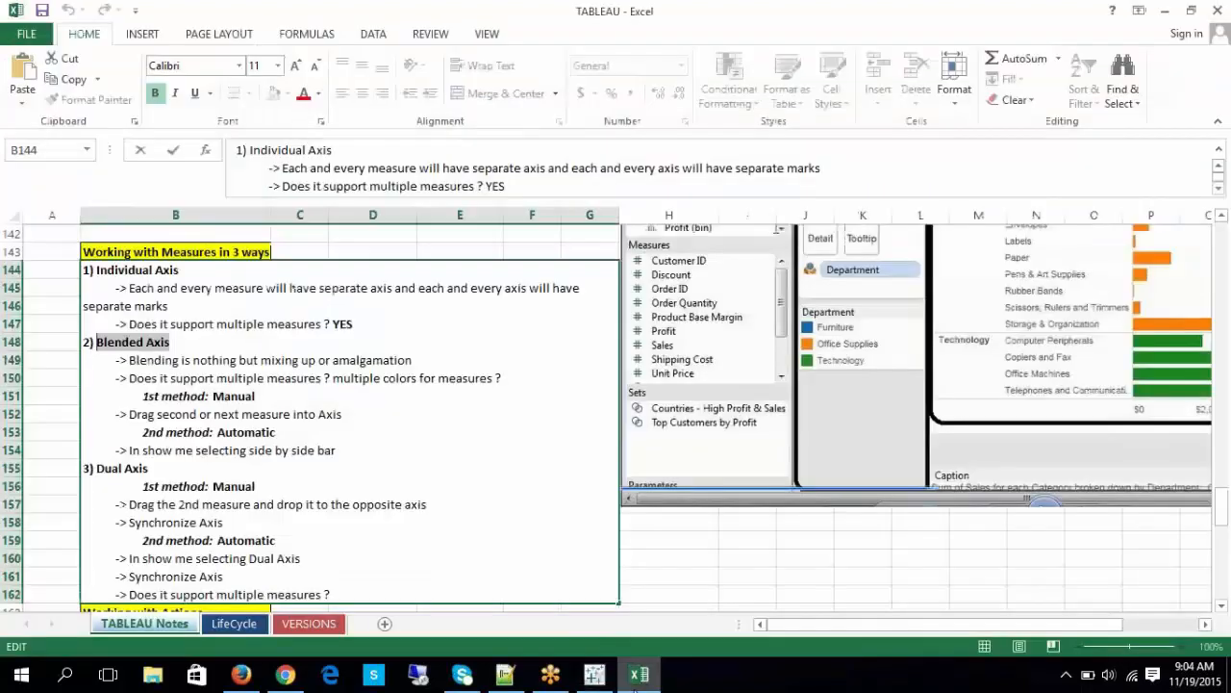
left_click(681, 555)
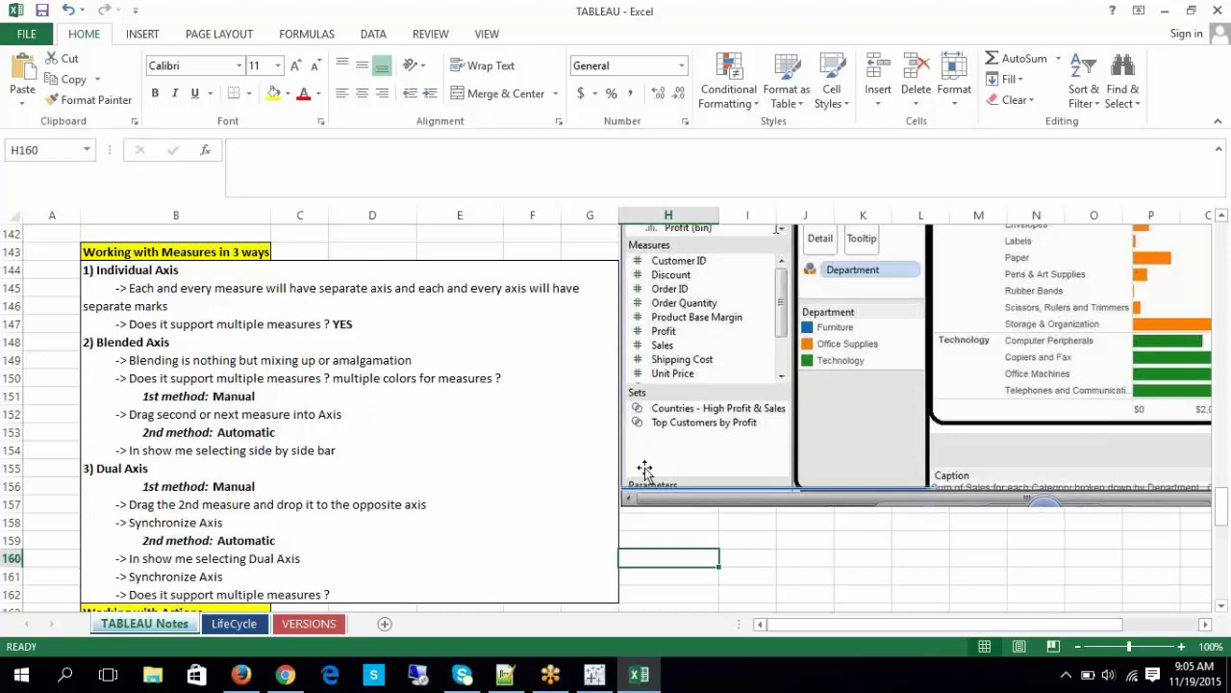
double_click(181, 252)
left_click_drag(161, 253, 197, 257)
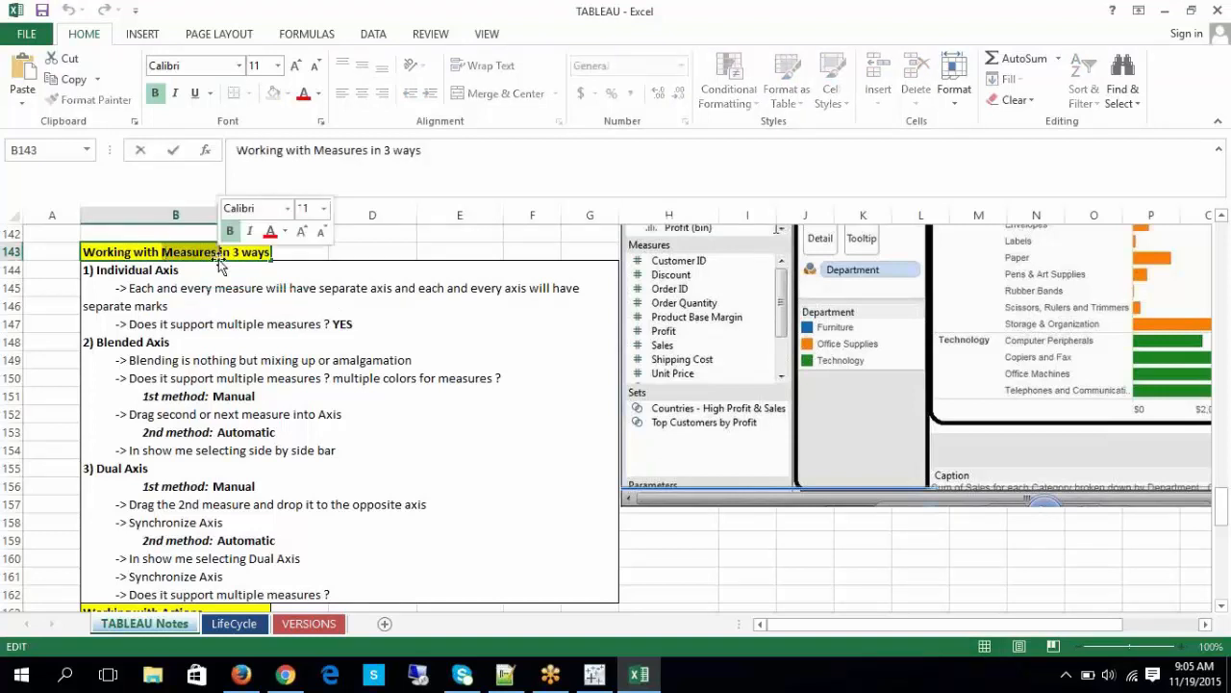
left_click(836, 577)
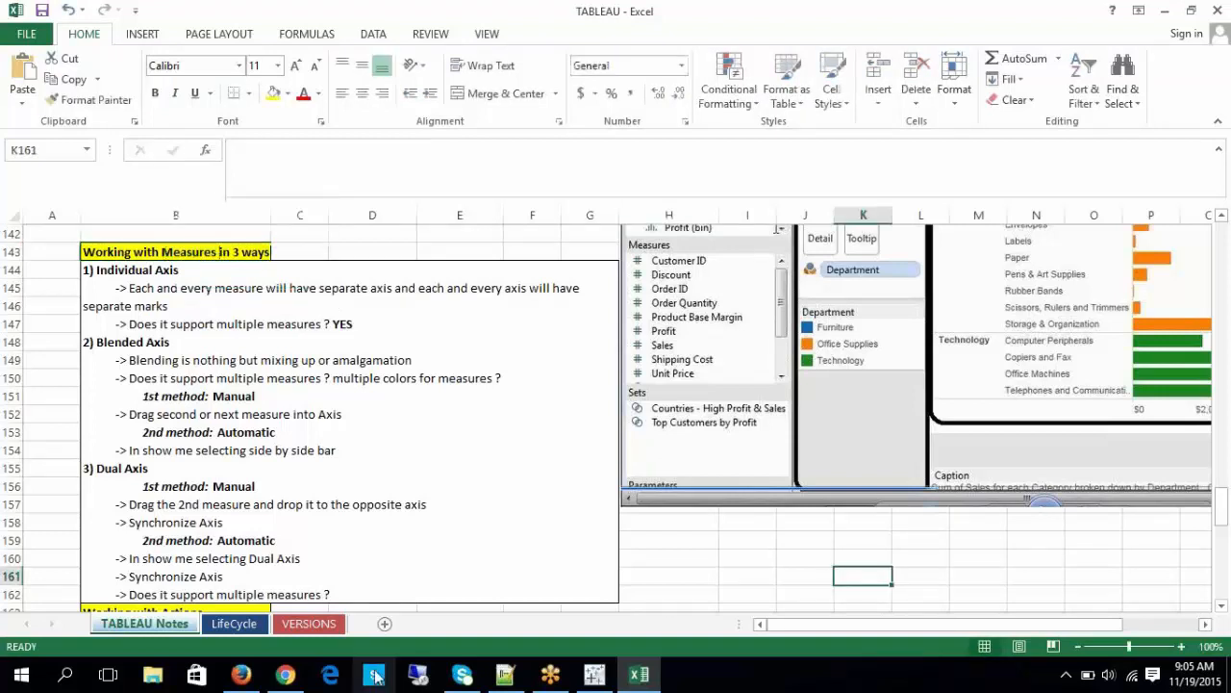
left_click(594, 677)
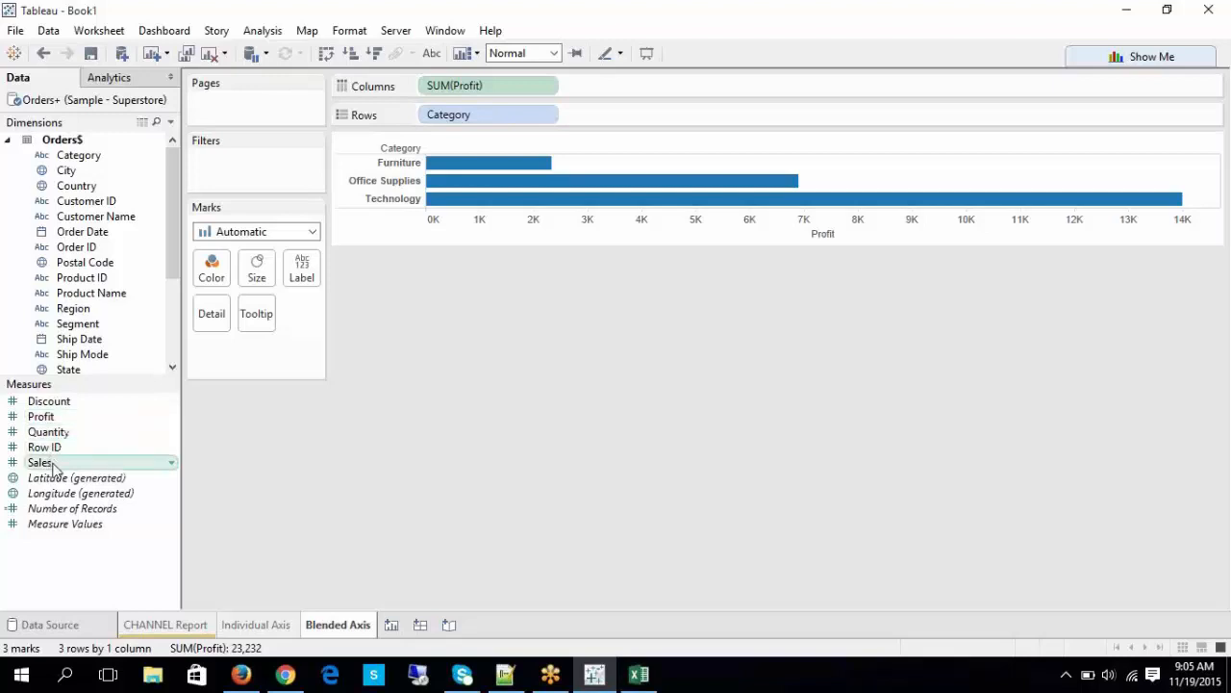
Step: Try to add Sales as a second measure in the Profit by Category chart, and remove it from Columns
left_click_drag(55, 465, 448, 185)
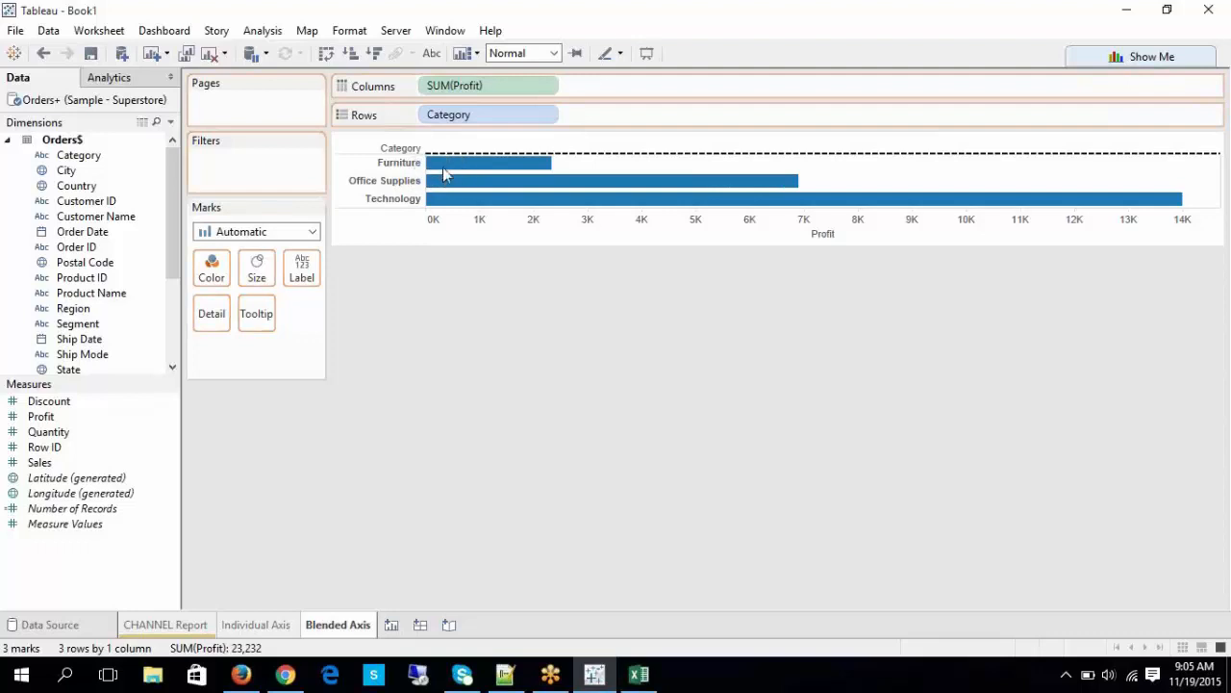
left_click_drag(444, 173, 444, 174)
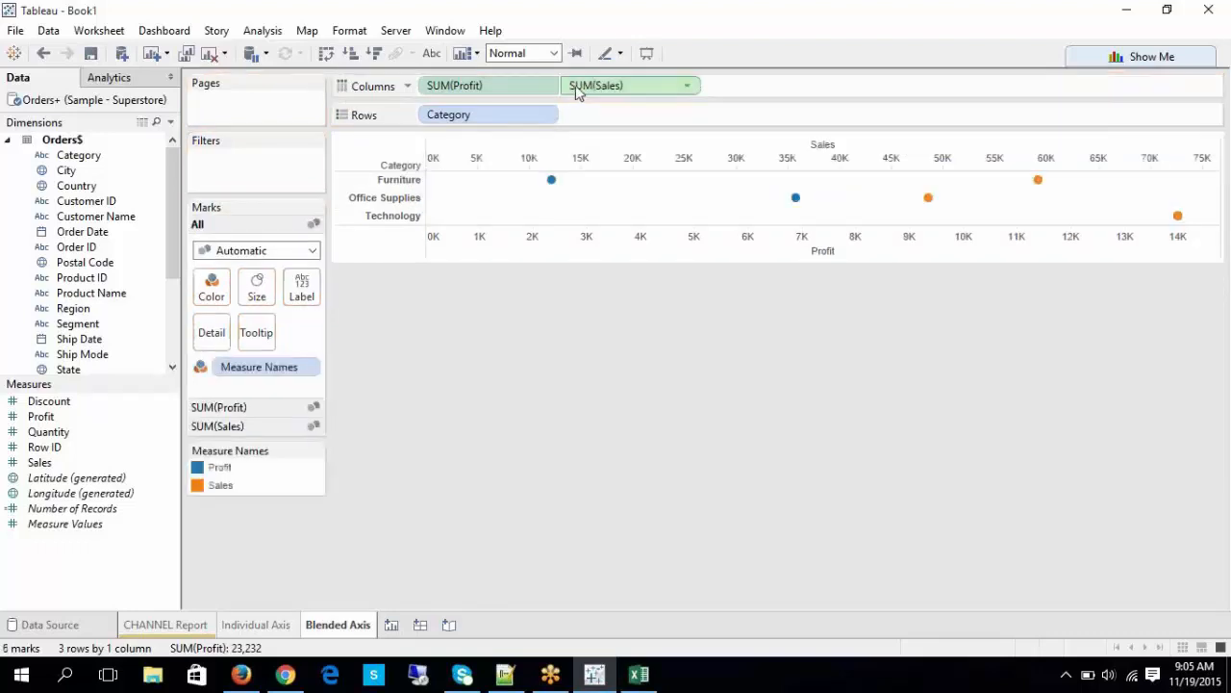
left_click(520, 94)
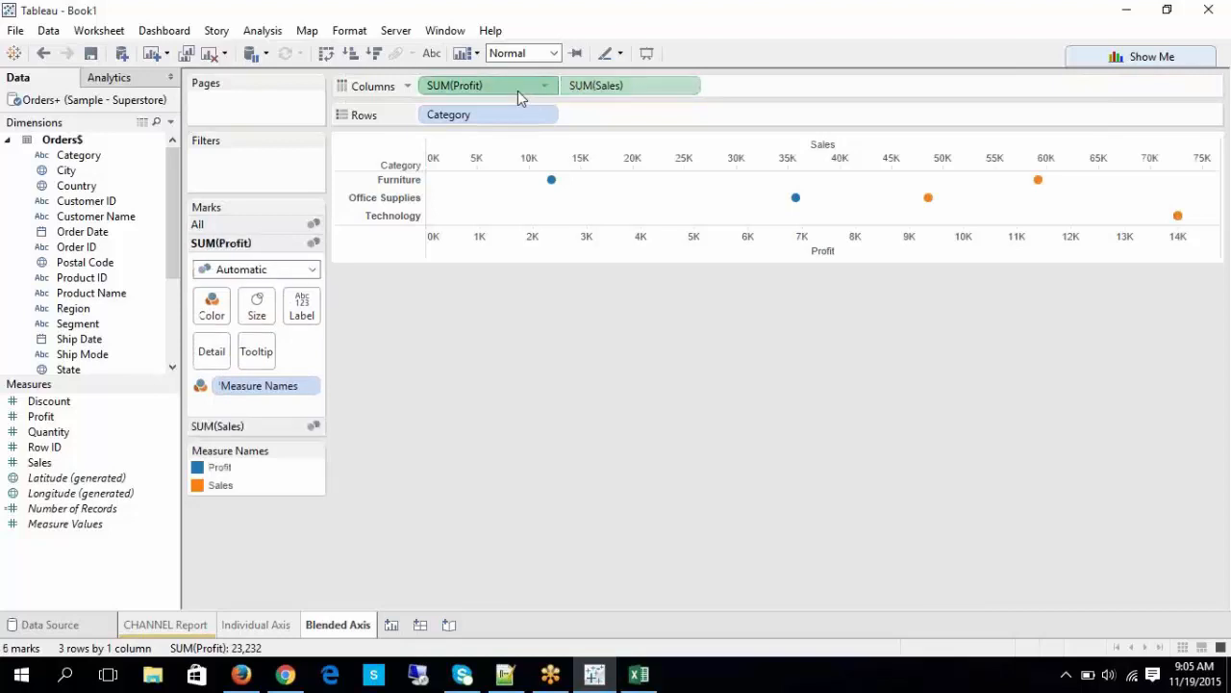
left_click(594, 93)
key("Delete")
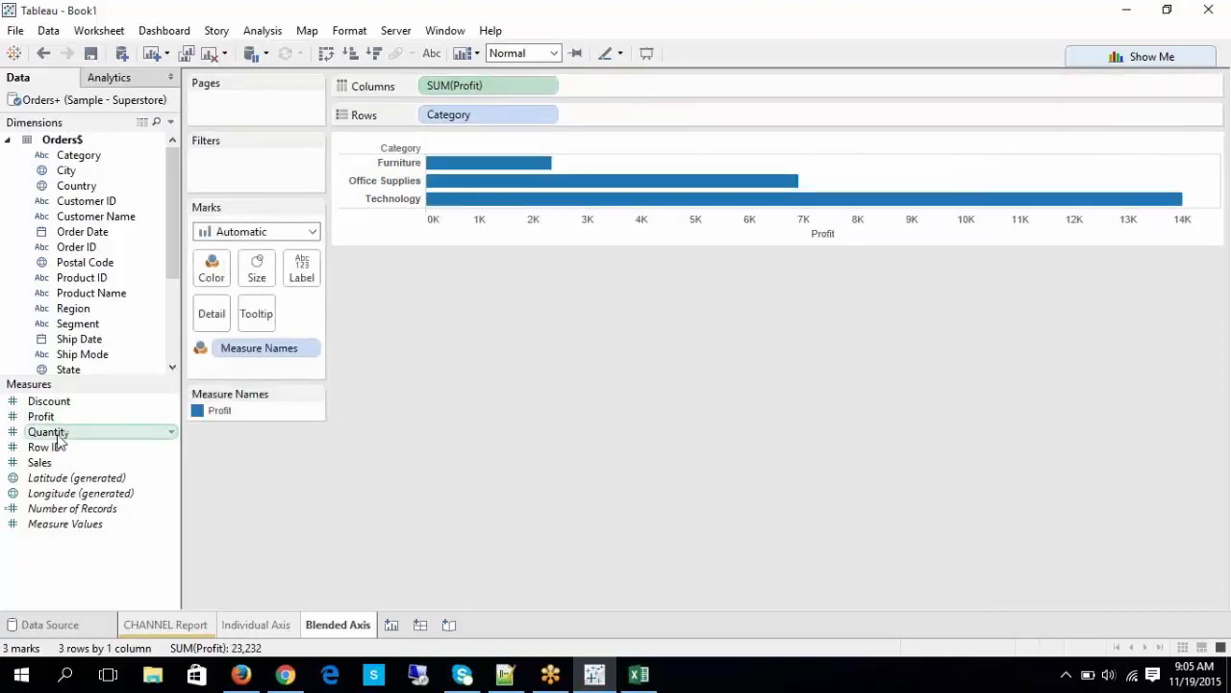
Step: Add Sales to the Profit by Category chart and show both measures as horizontal side-by-side bars on one shared axis
left_click(44, 463)
left_click_drag(144, 463, 462, 185)
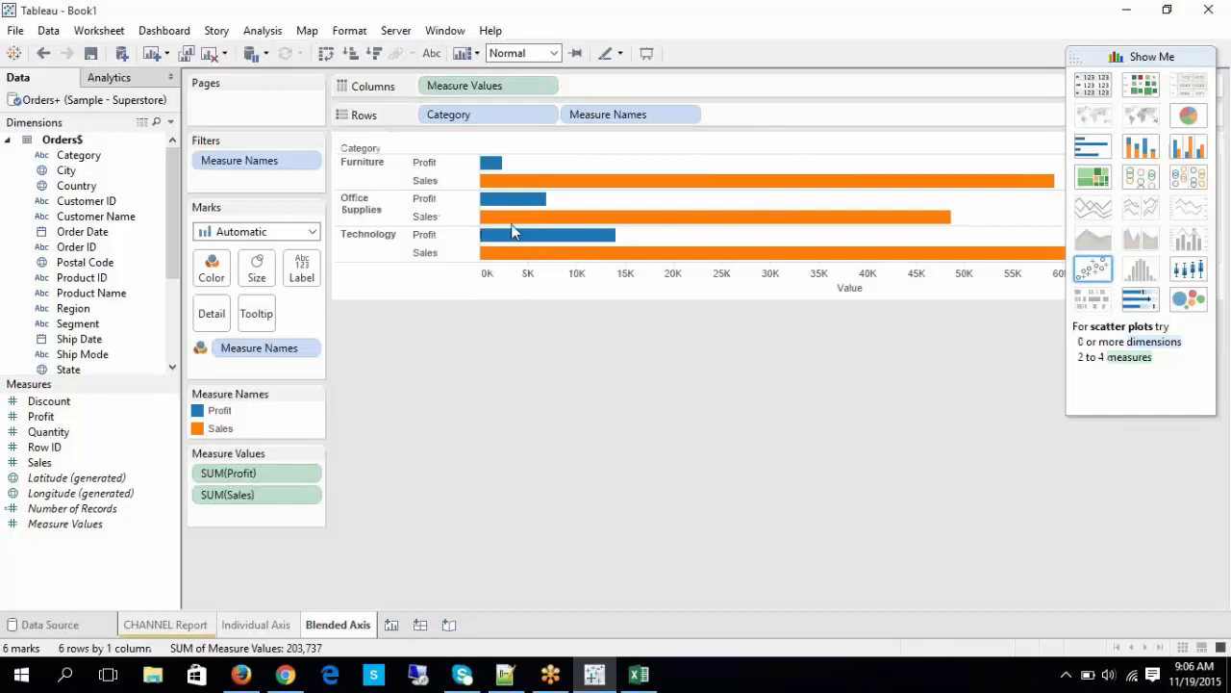
mouse_move(504, 210)
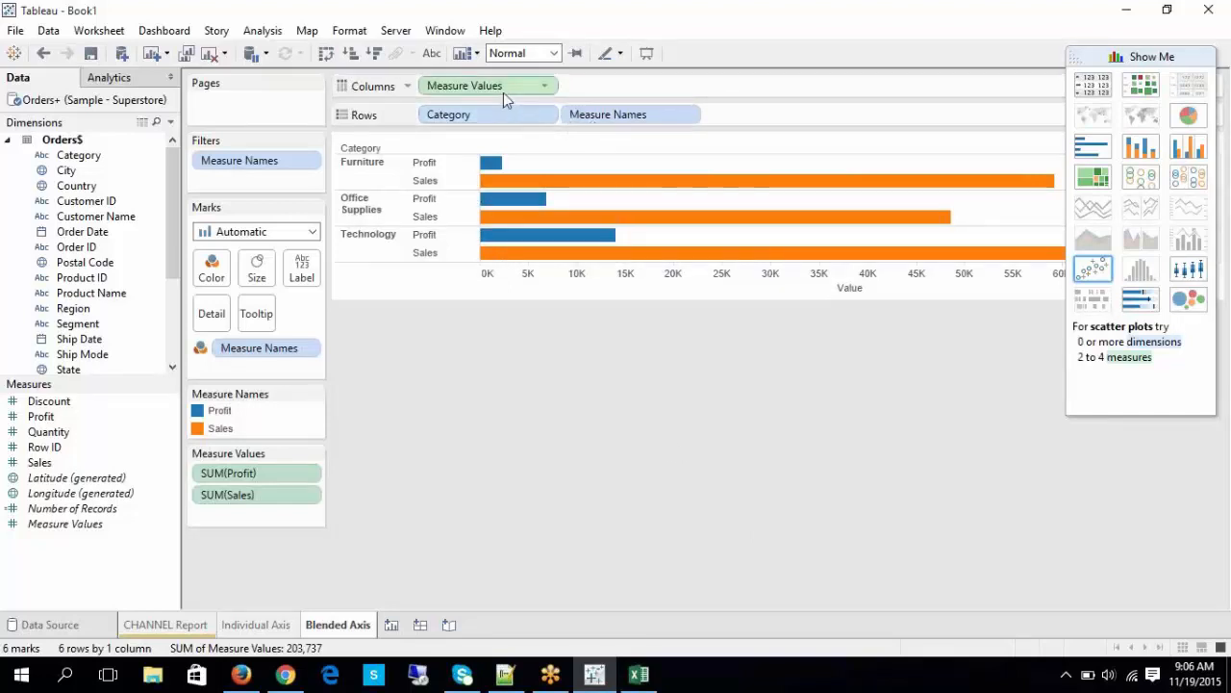
Step: Point out the Furniture category and its Sales row by selecting their headers, and clear the selection
left_click(381, 164)
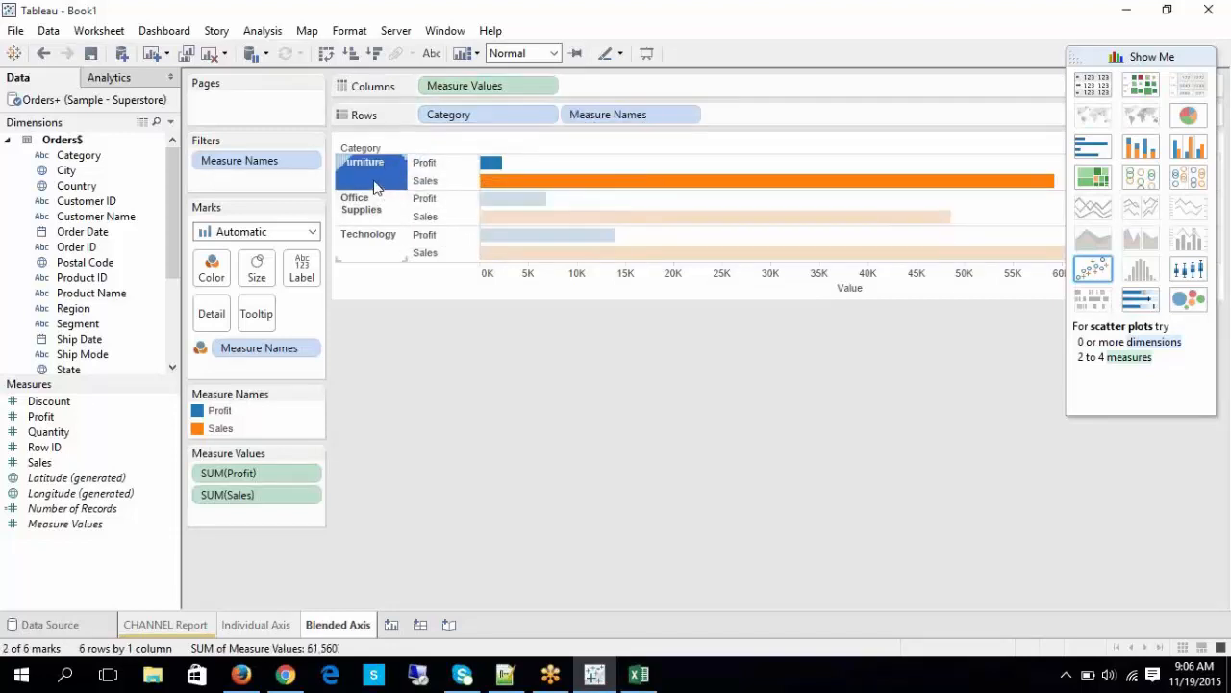
left_click(452, 182)
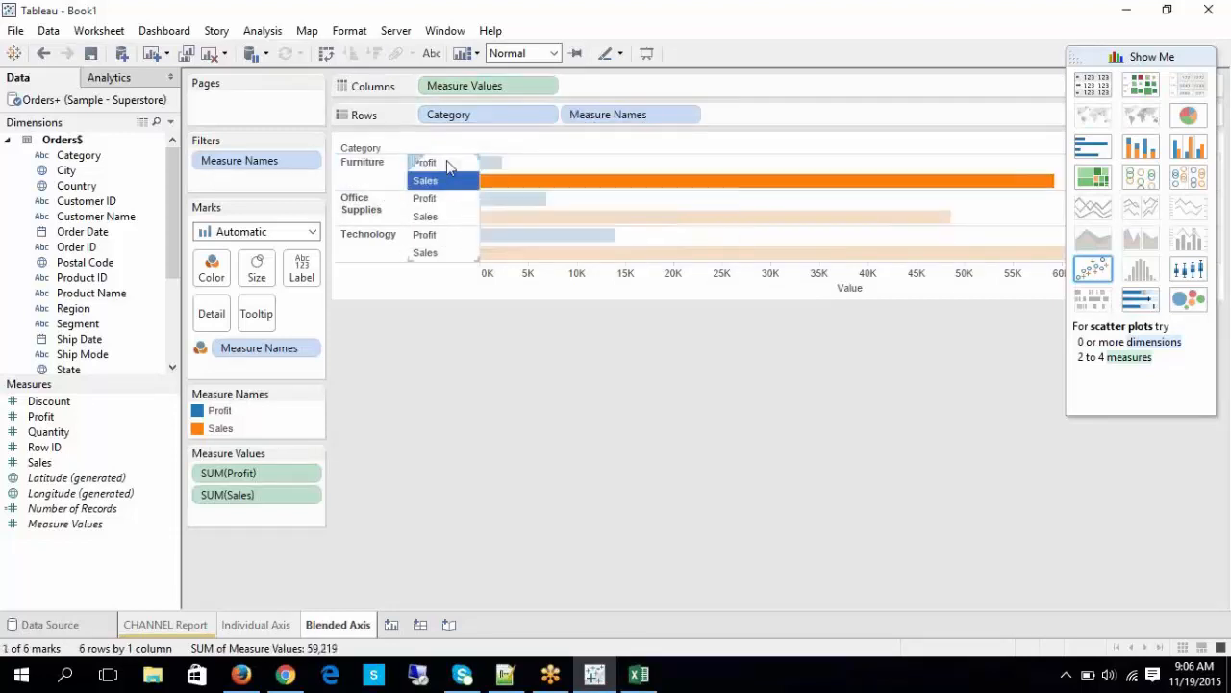
left_click(551, 479)
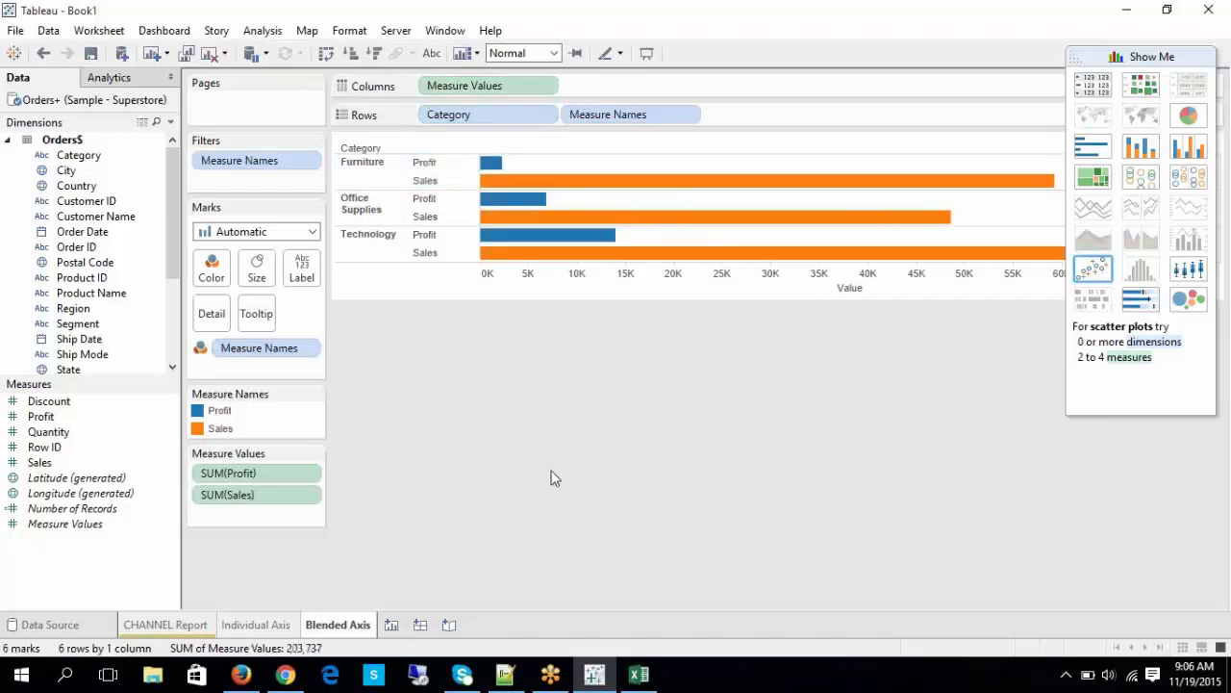
Step: Add Quantity to the Profit and Sales chart, and show all three measures as horizontal side-by-side bars by Category
left_click_drag(55, 434, 506, 175)
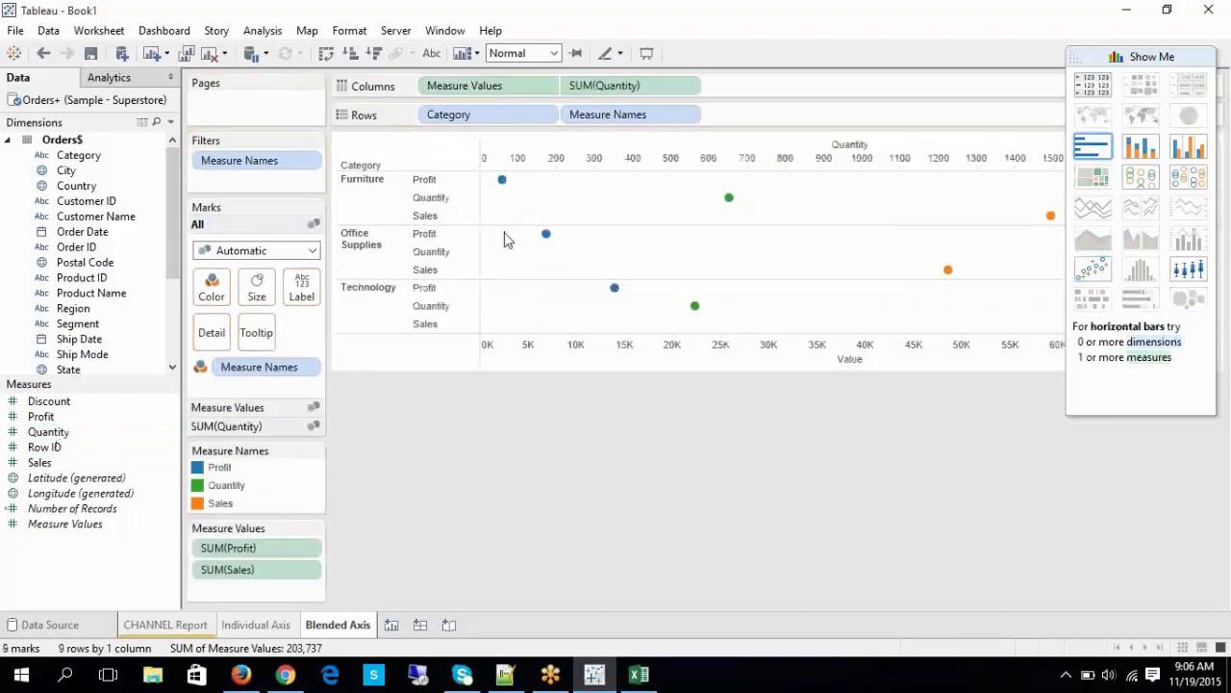
mouse_move(530, 228)
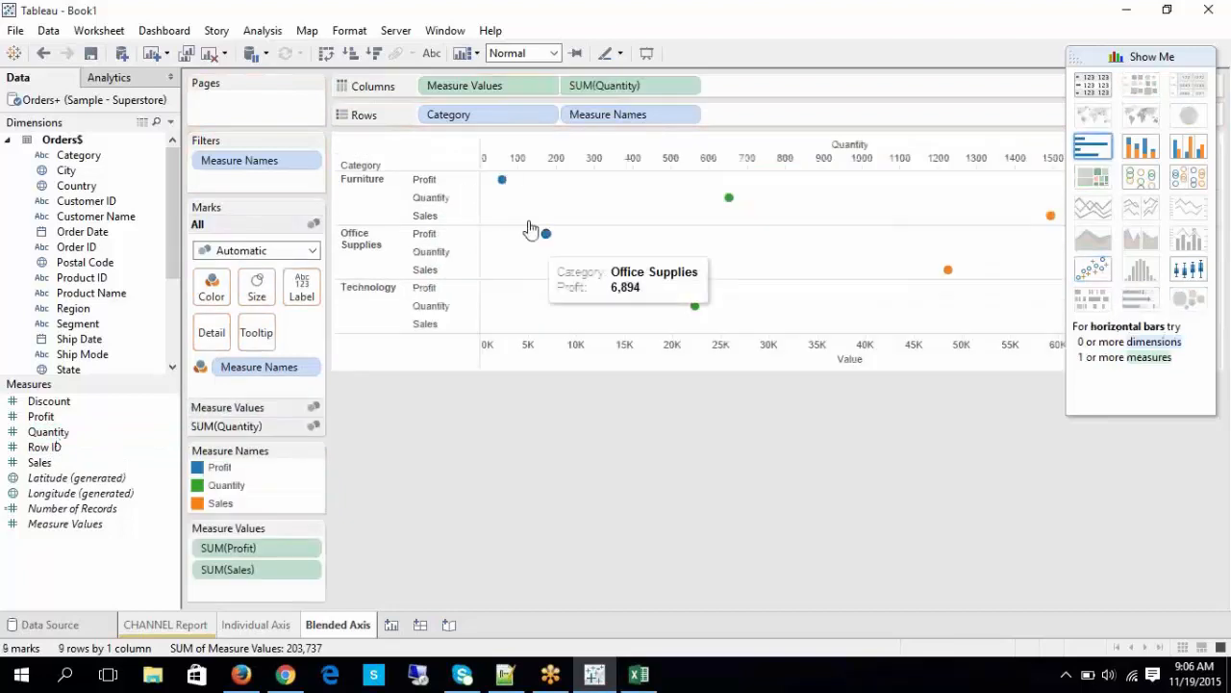
left_click(1193, 149)
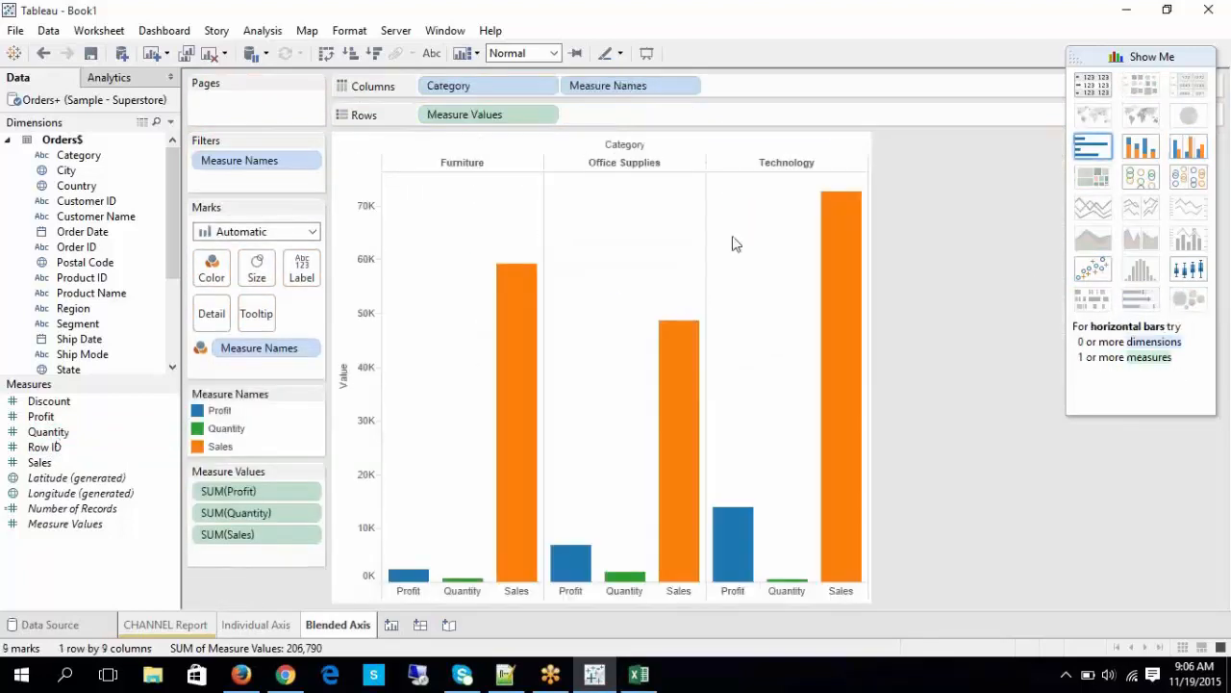
left_click(326, 52)
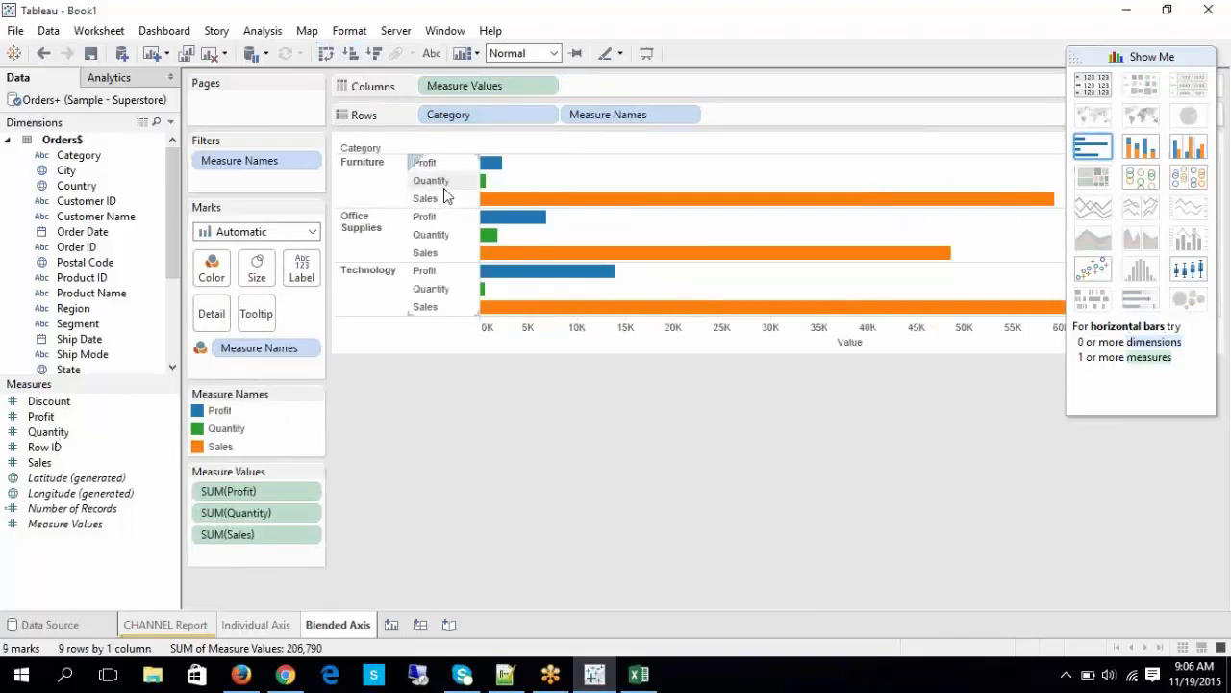
Step: Clear the Columns and Rows shelves by removing Measure Values, Category and Measure Names
key("Delete")
left_click(497, 116)
key("Delete")
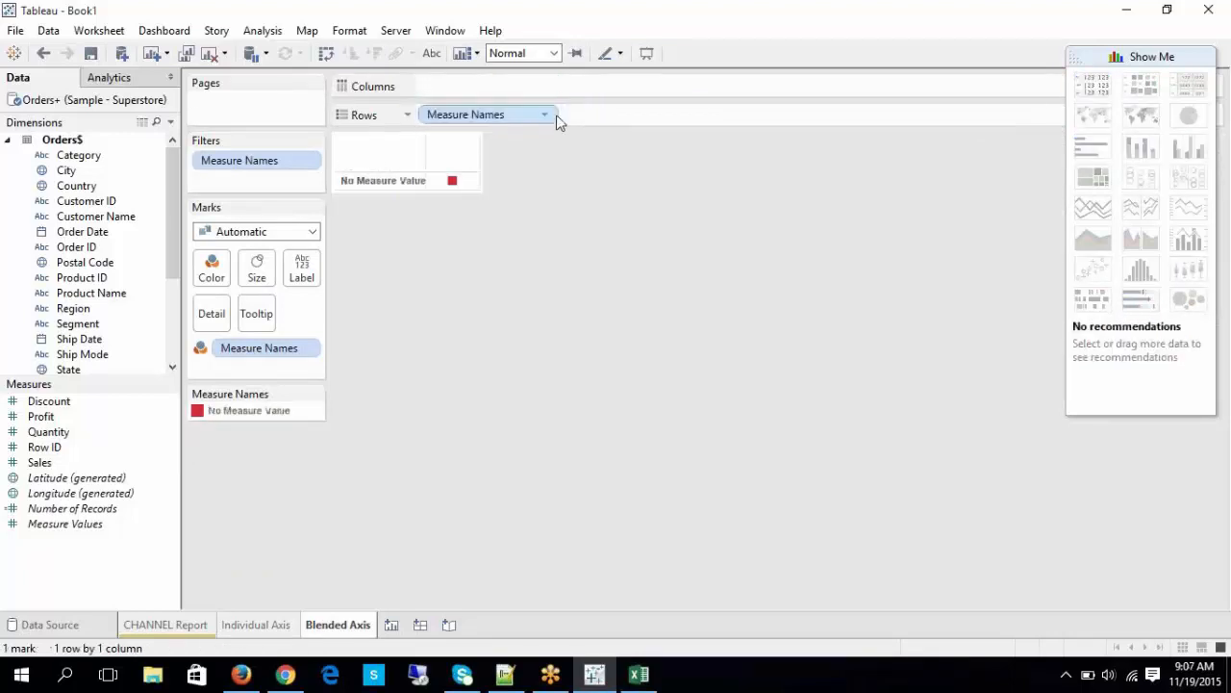
left_click(528, 116)
key("Delete")
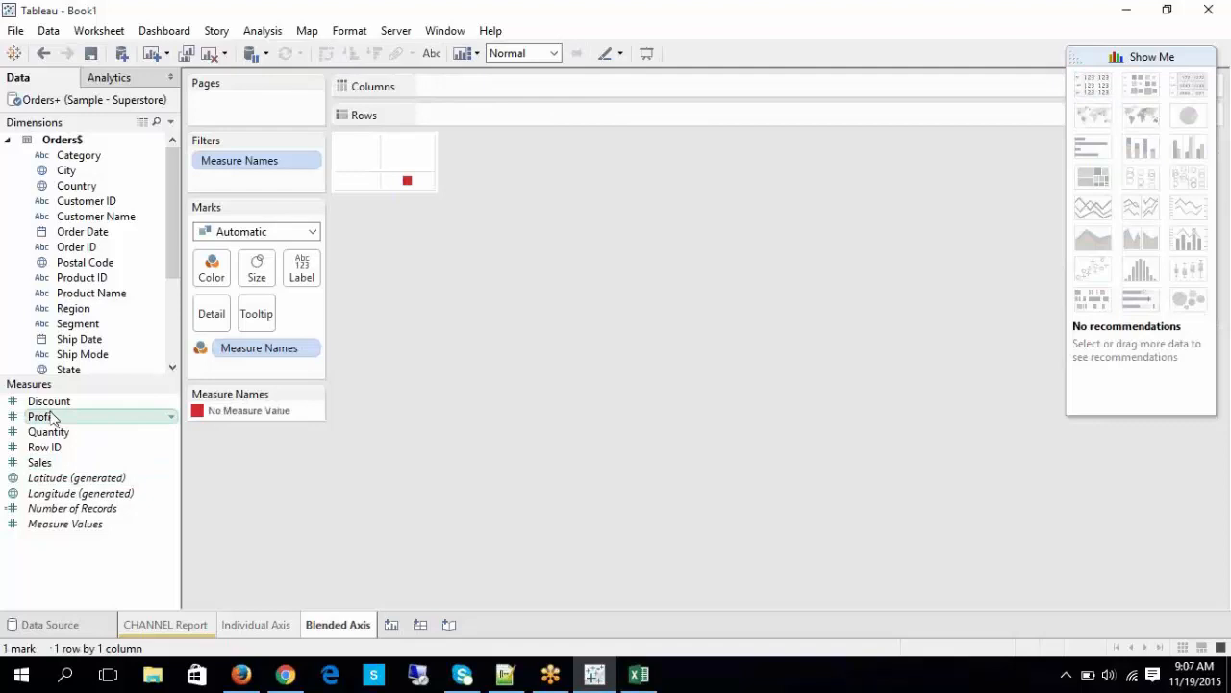
Step: Chart Discount by Category, with Category on Rows and Discount on Columns, and swap the axes to vertical and back
left_click(81, 157)
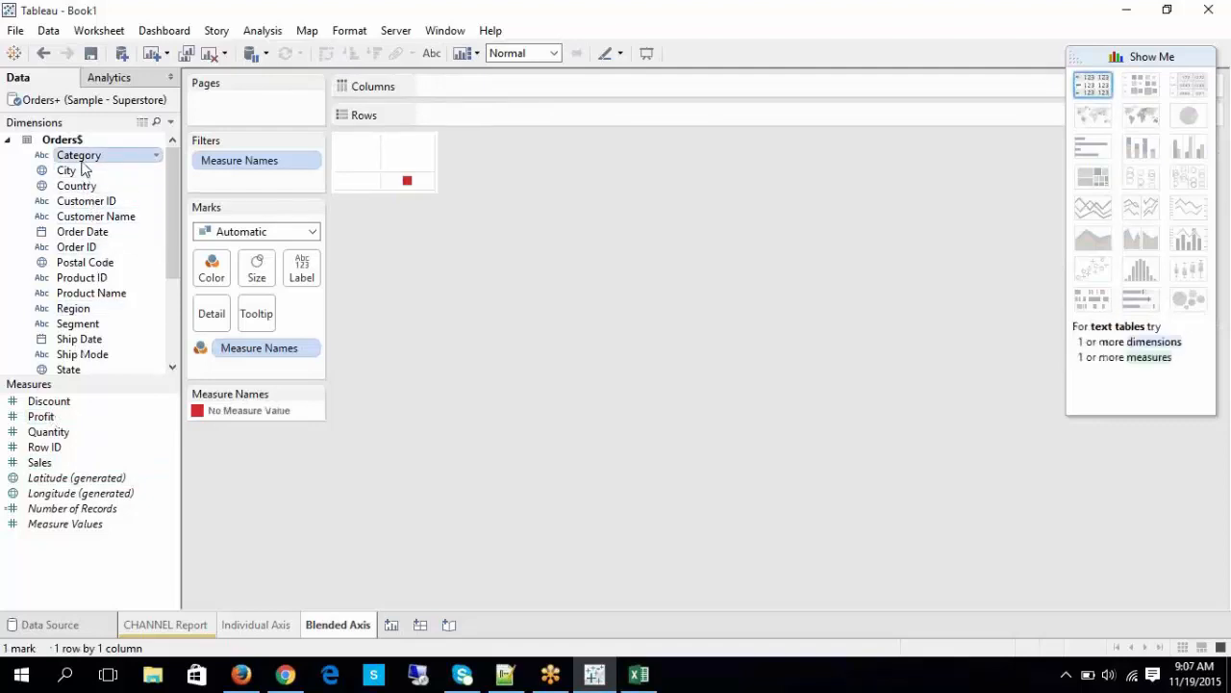
left_click_drag(81, 157, 432, 122)
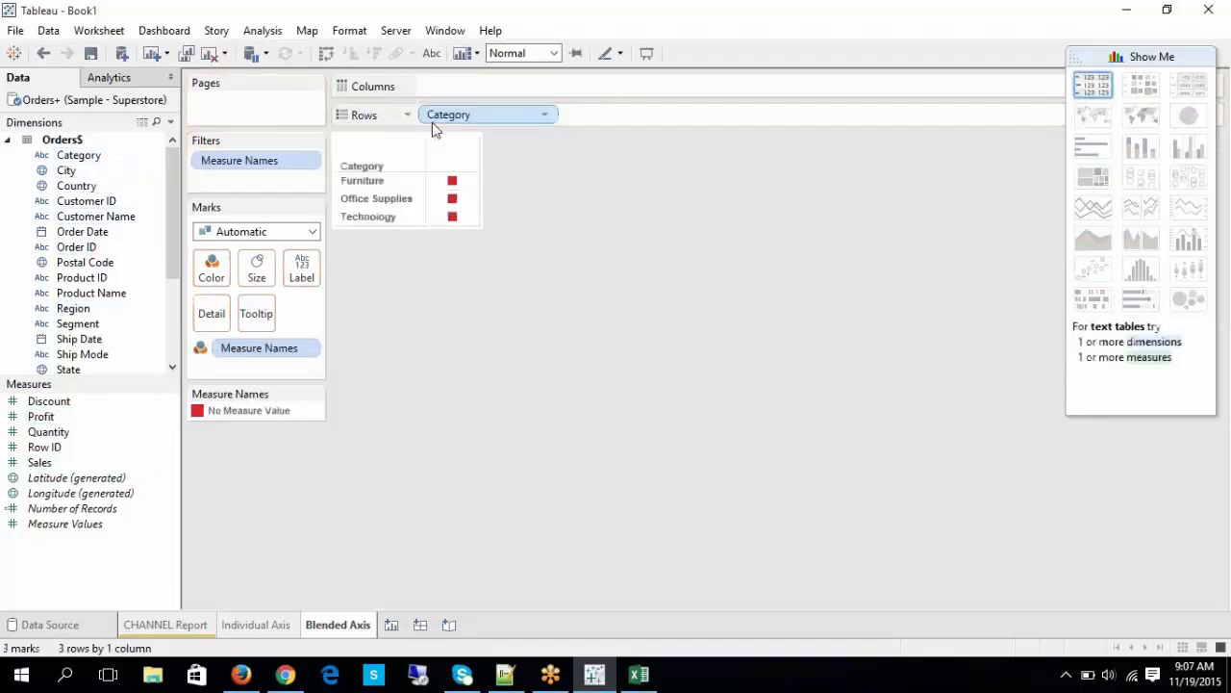
left_click_drag(43, 402, 433, 96)
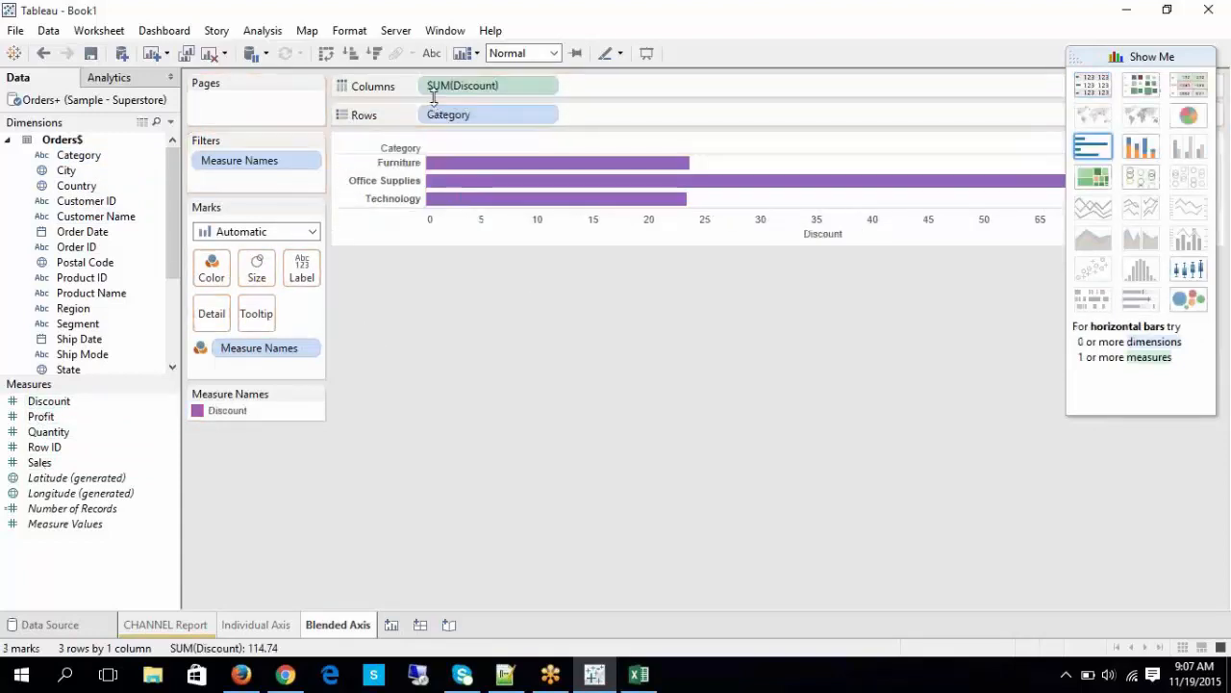
left_click(326, 55)
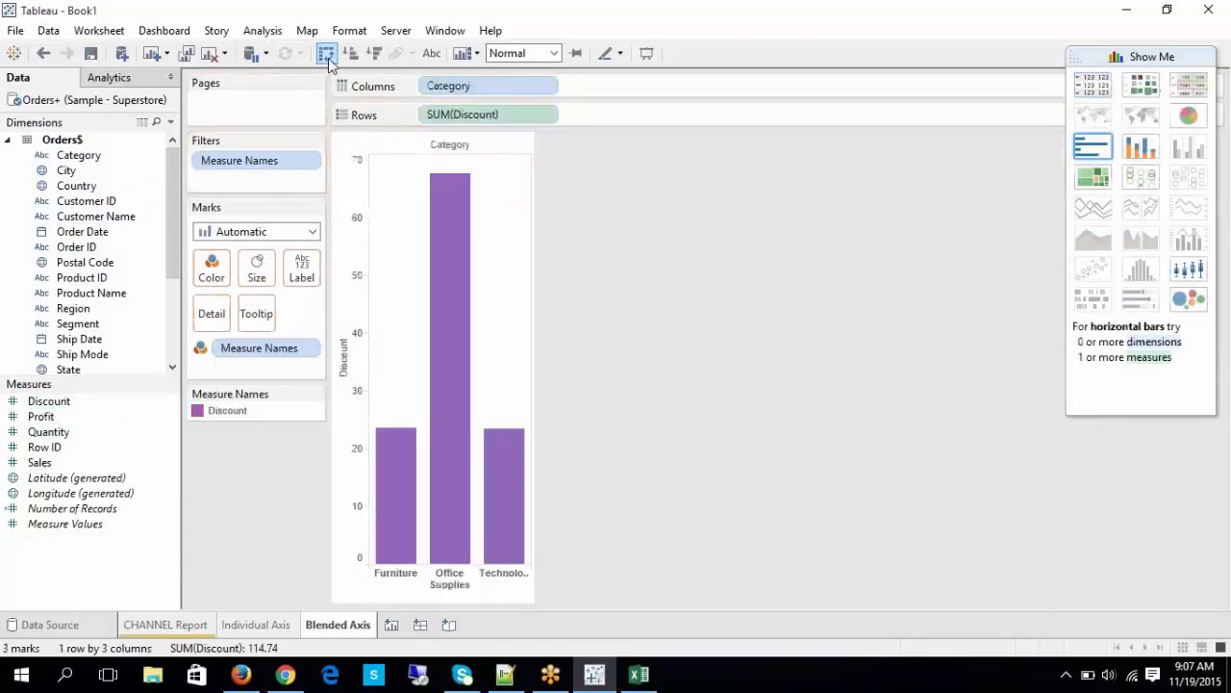
left_click(328, 58)
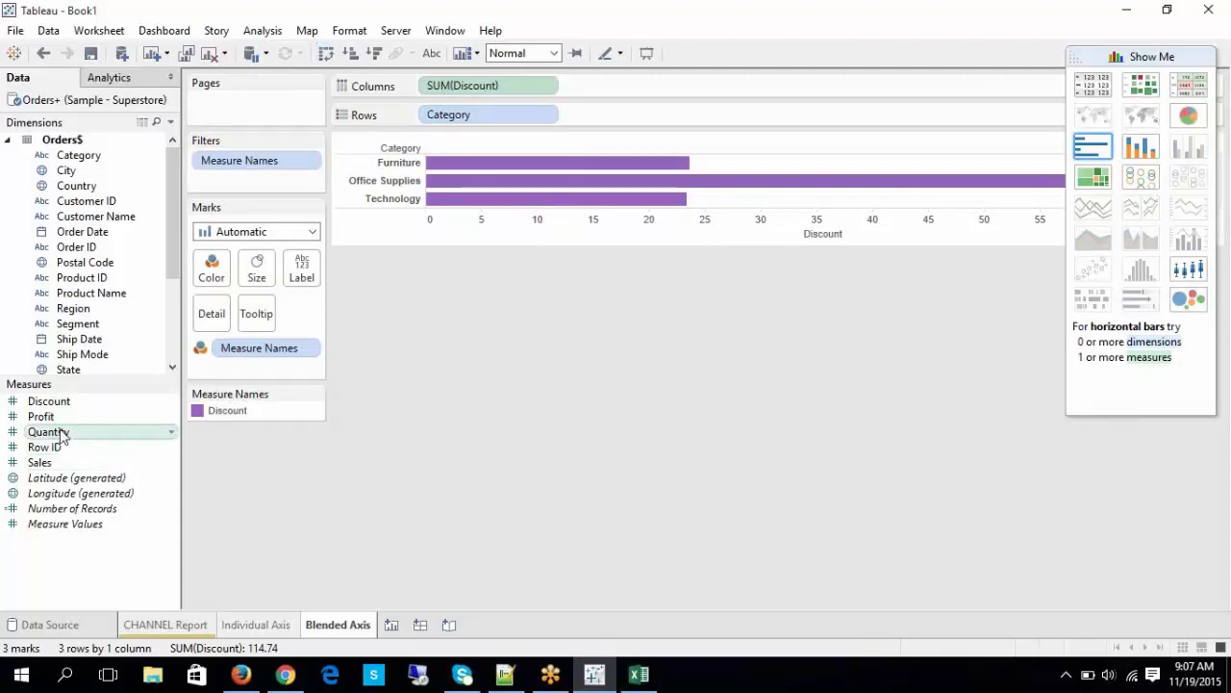
Step: Add Profit to the Discount by Category chart and show both measures as horizontal side-by-side bars
left_click_drag(56, 418, 446, 178)
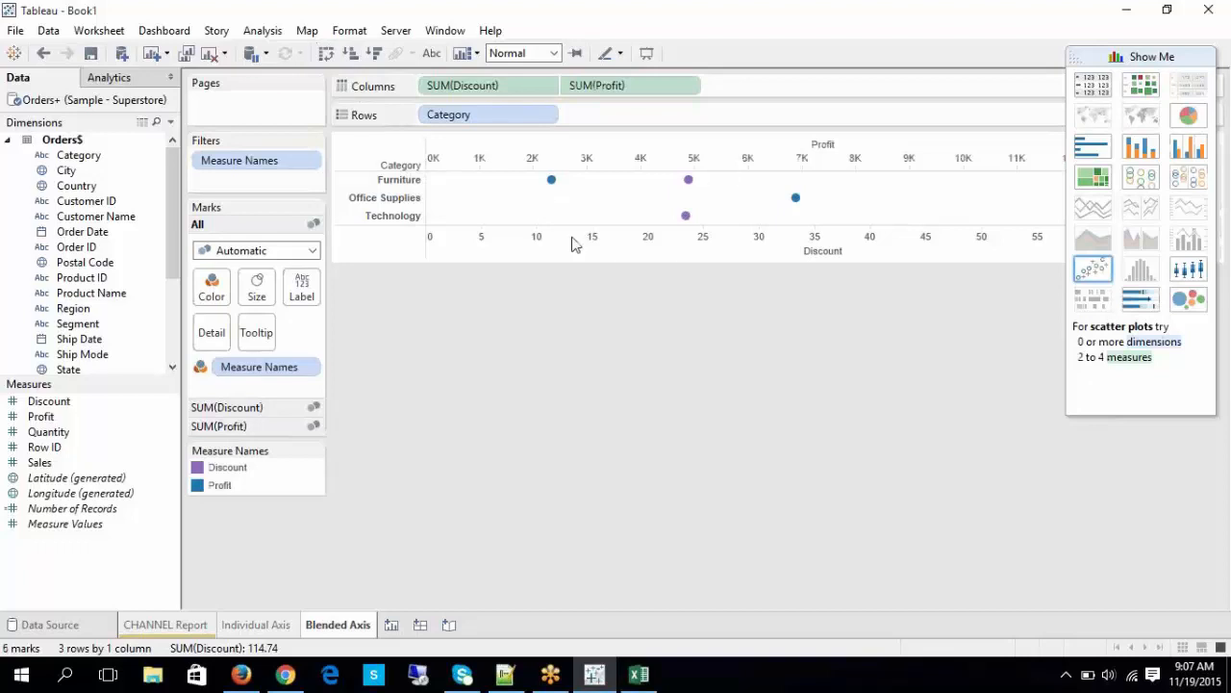
left_click(1188, 147)
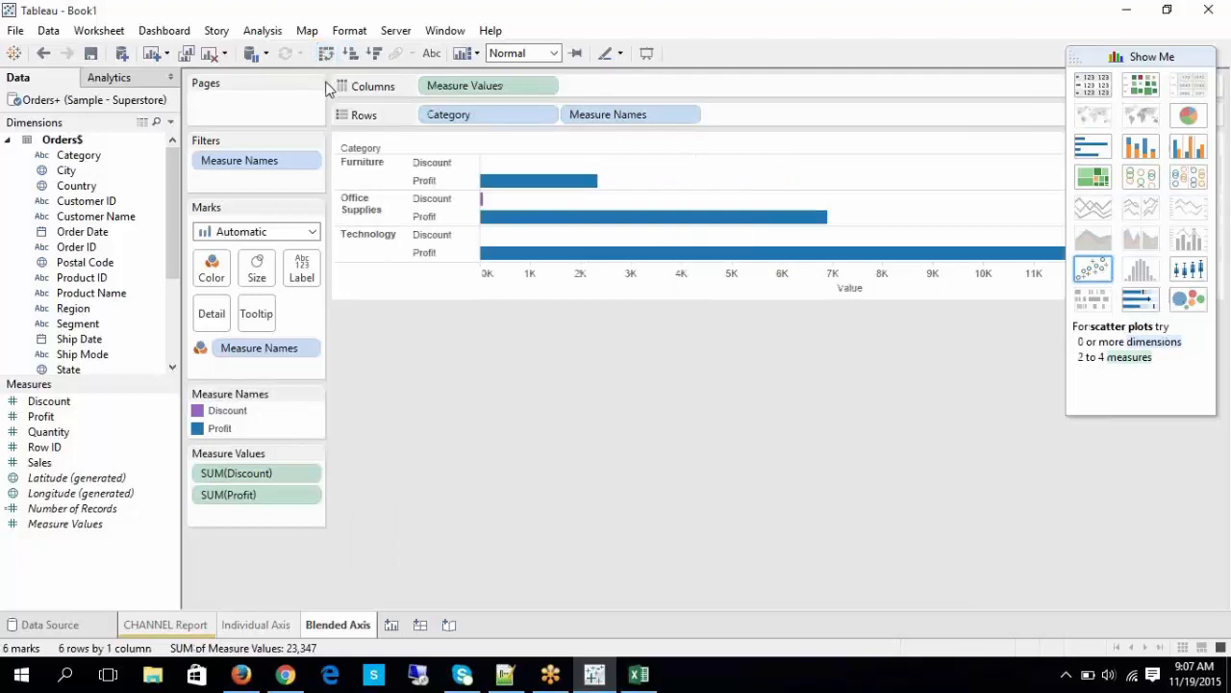
mouse_move(508, 187)
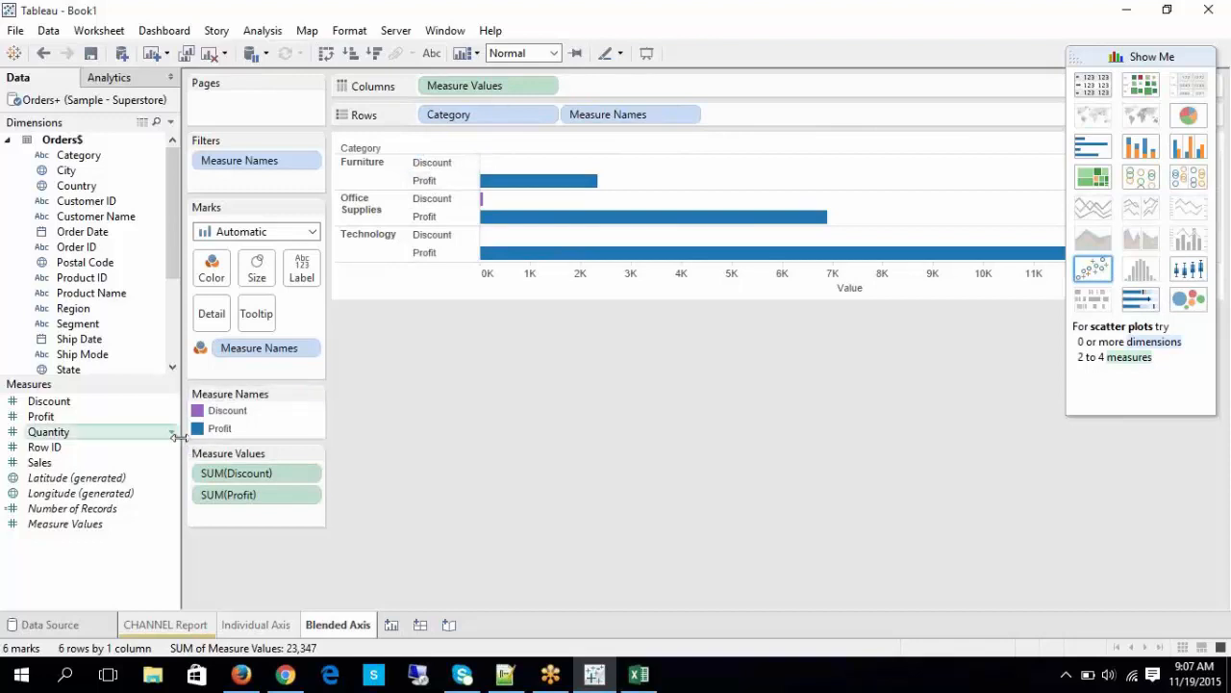
Step: Add Quantity to the Discount and Profit chart, and blend all three measures into horizontal side-by-side bars by Category
left_click_drag(61, 432, 533, 190)
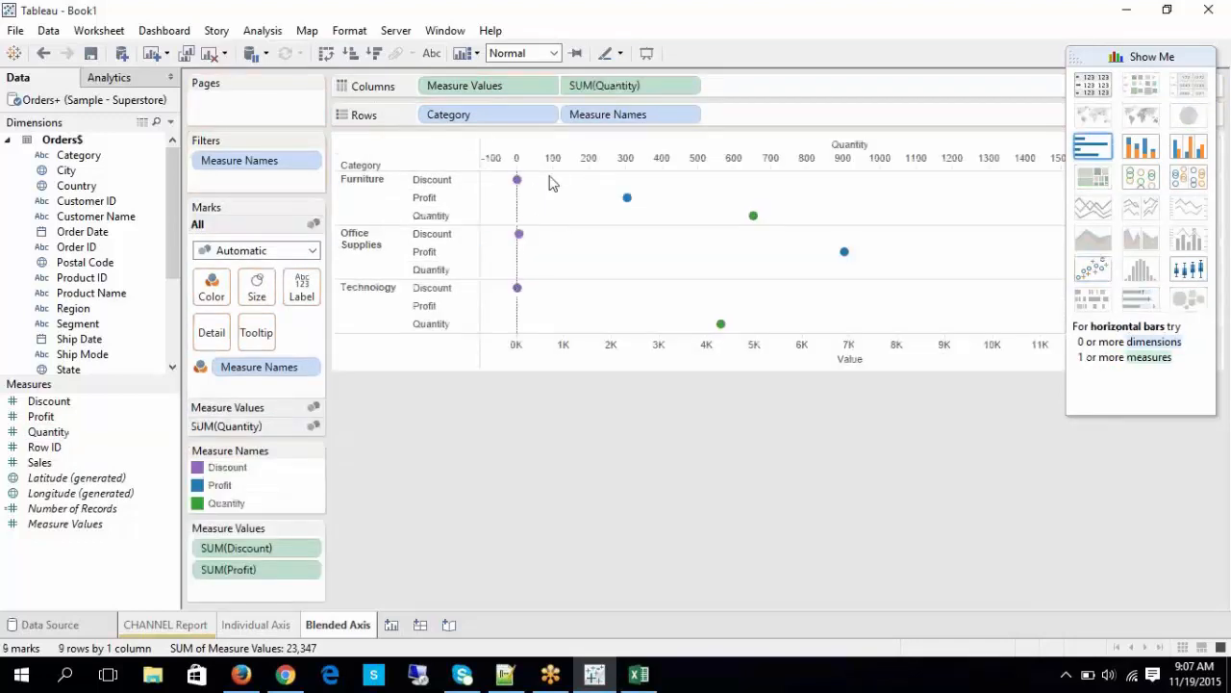
left_click(335, 55)
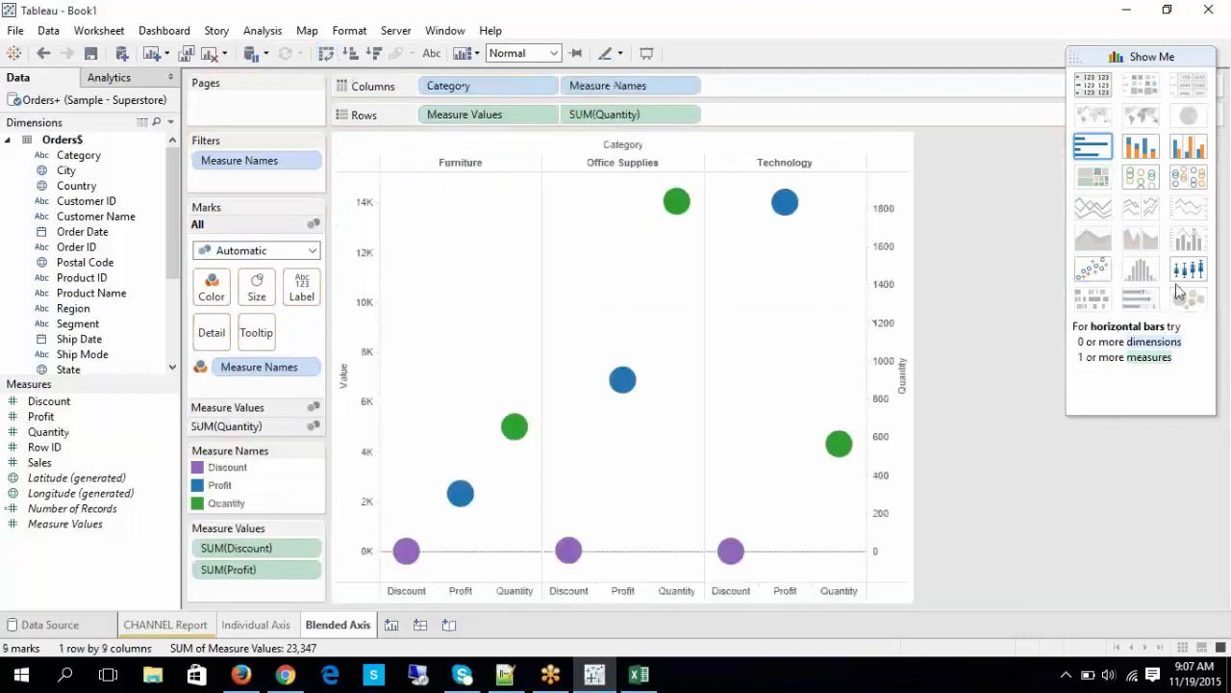
left_click(1191, 150)
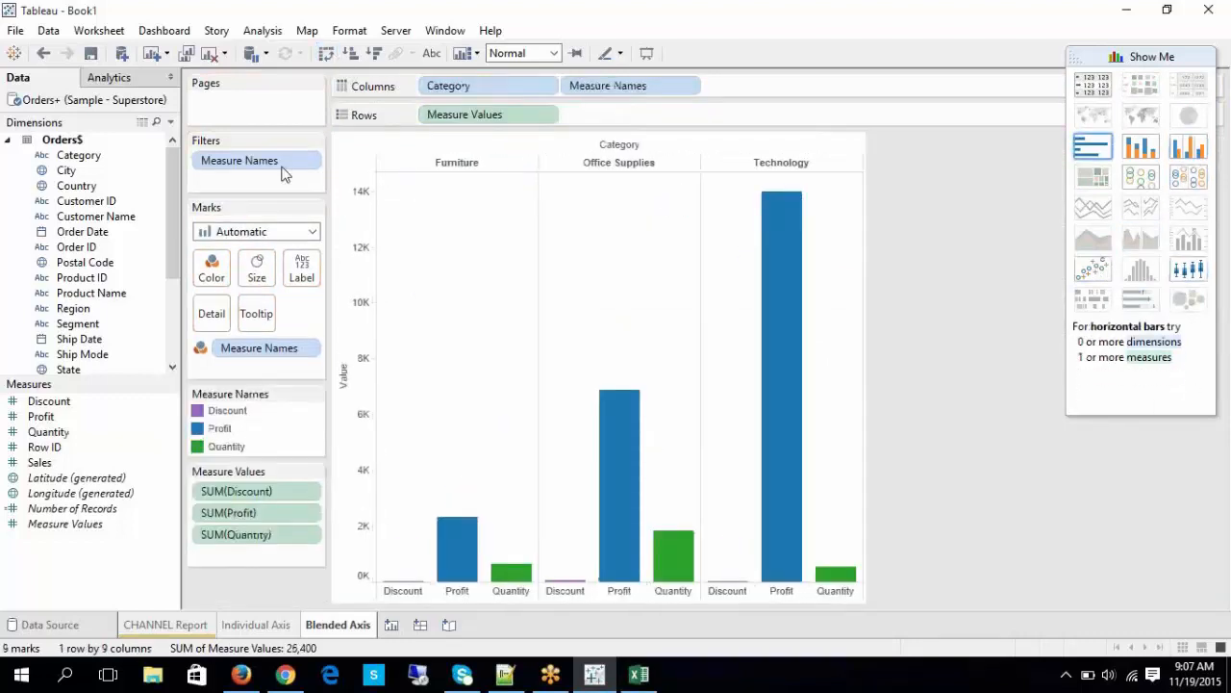
left_click(326, 54)
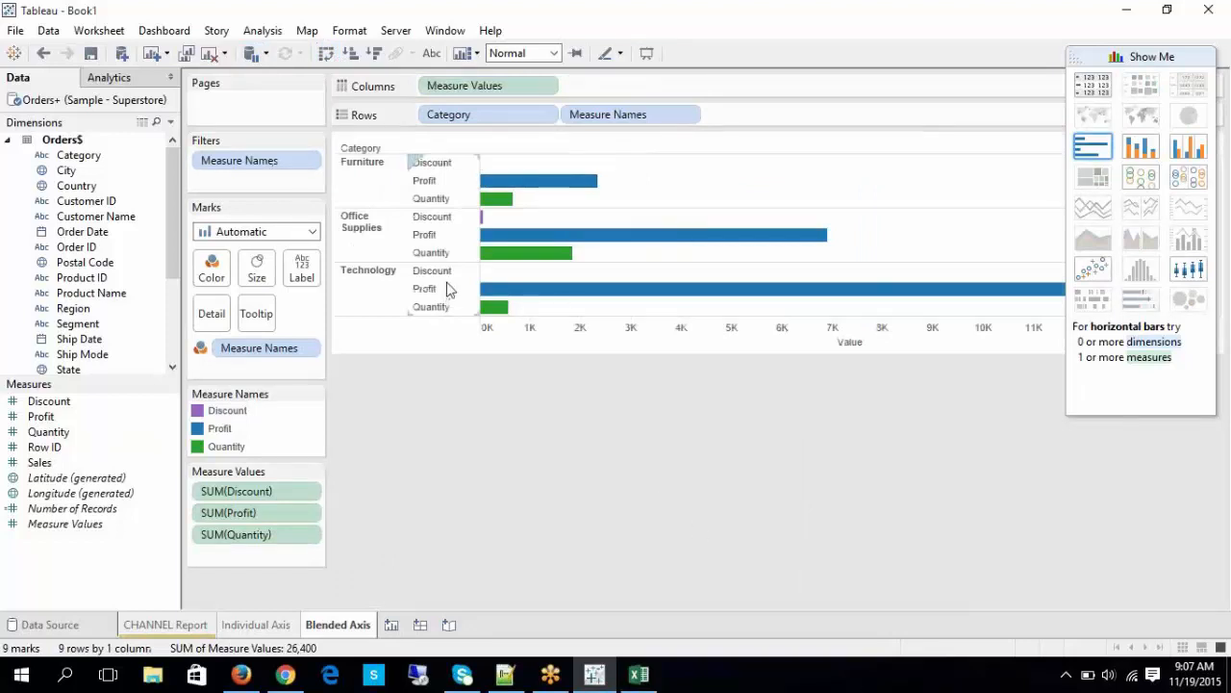
Step: Exclude the Discount measure from the blended bar chart by Category
left_click(456, 163)
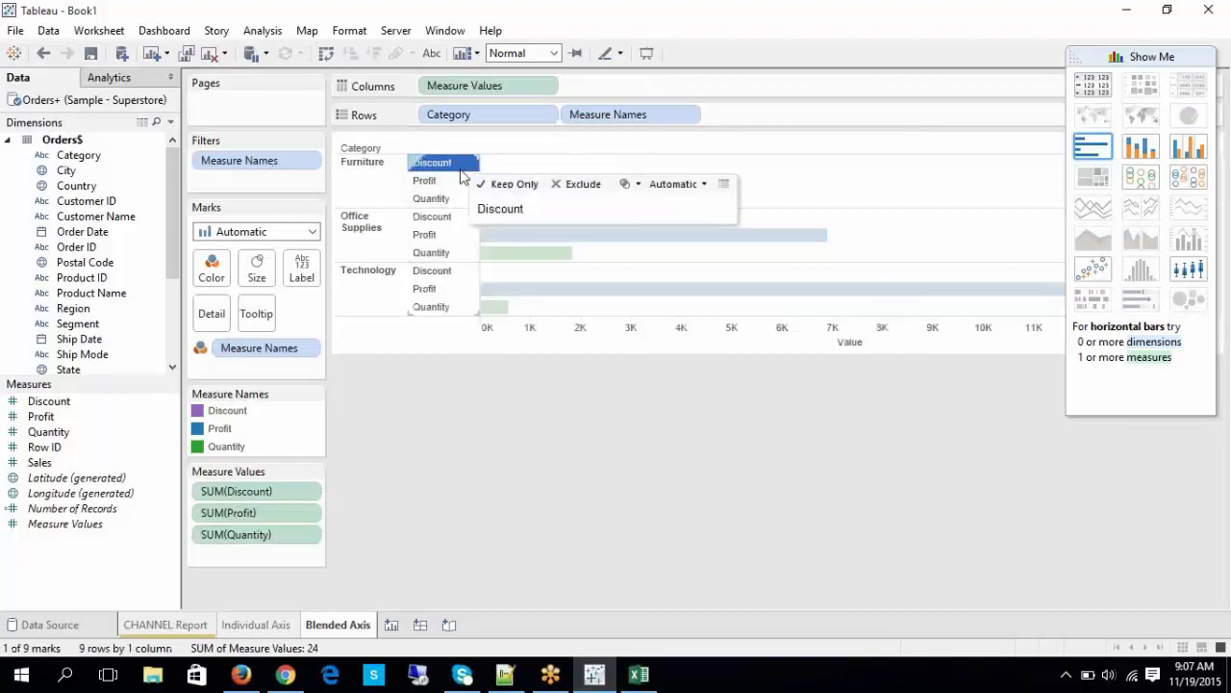
left_click(498, 275)
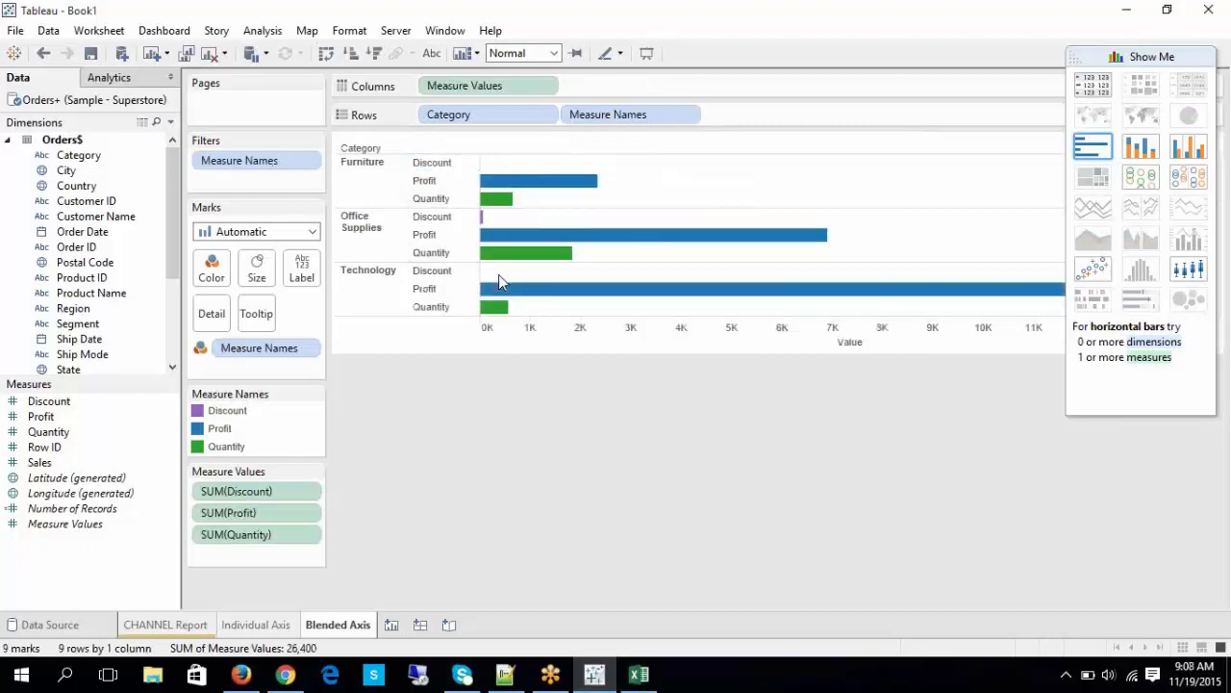
left_click(285, 496)
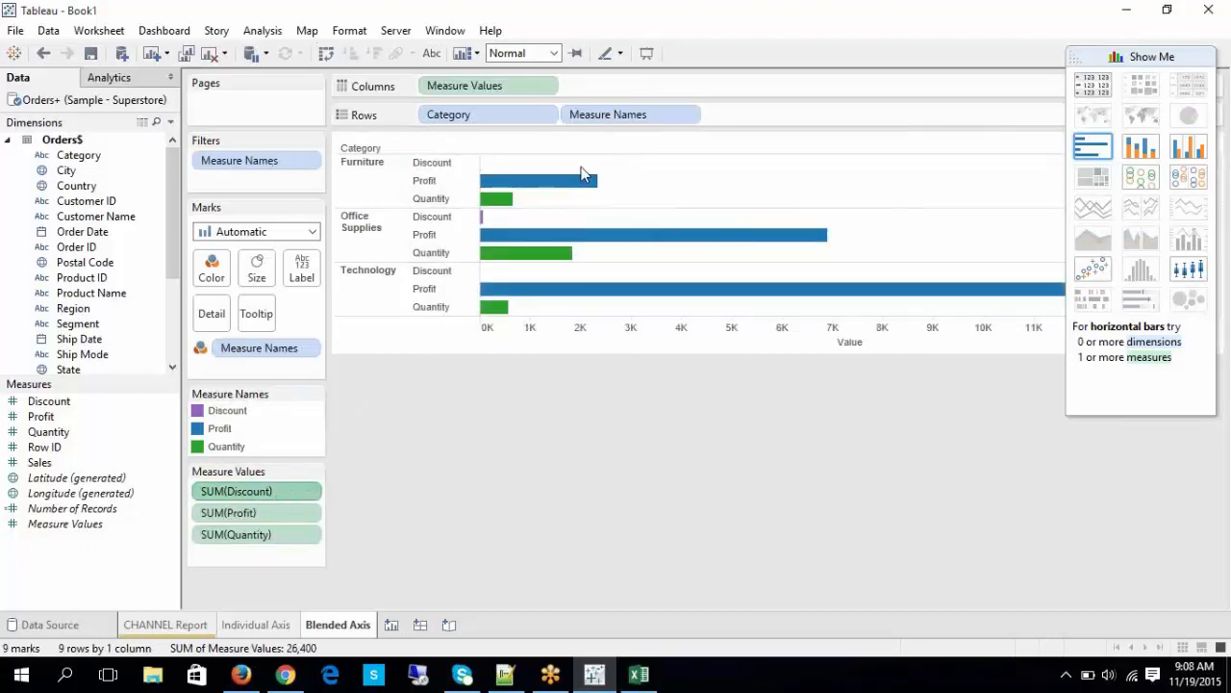
mouse_move(433, 162)
left_mouse_down()
mouse_move(196, 348)
mouse_move(150, 366)
left_mouse_up()
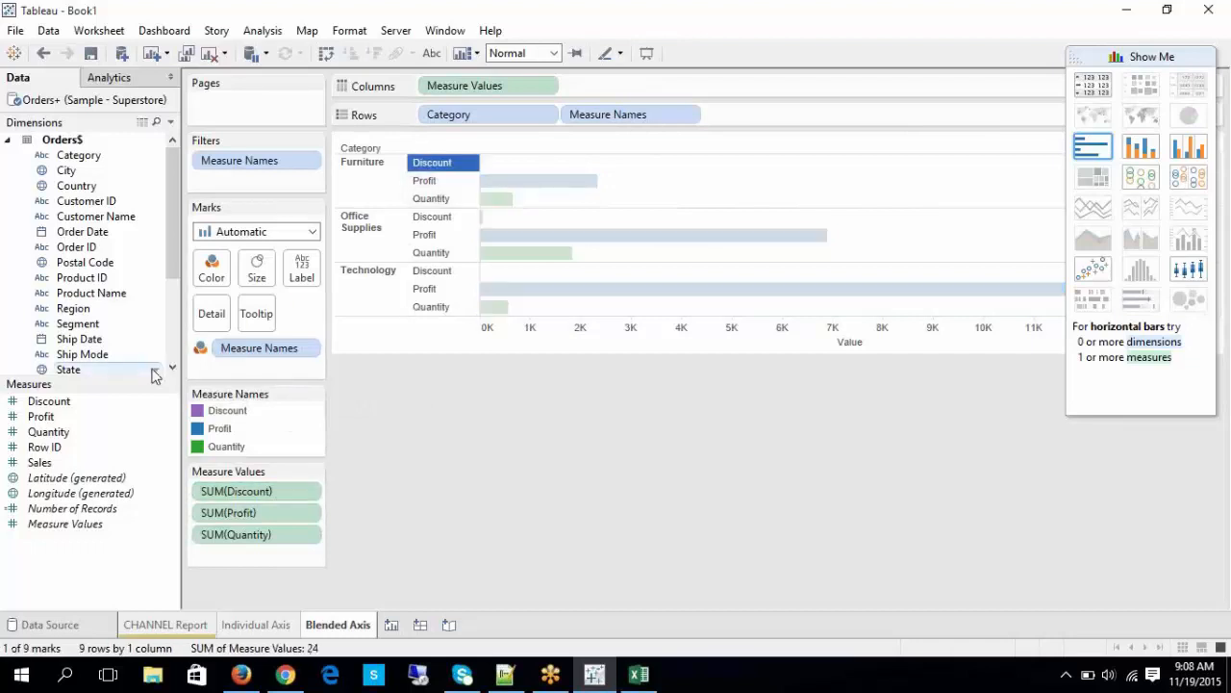
right_click(464, 171)
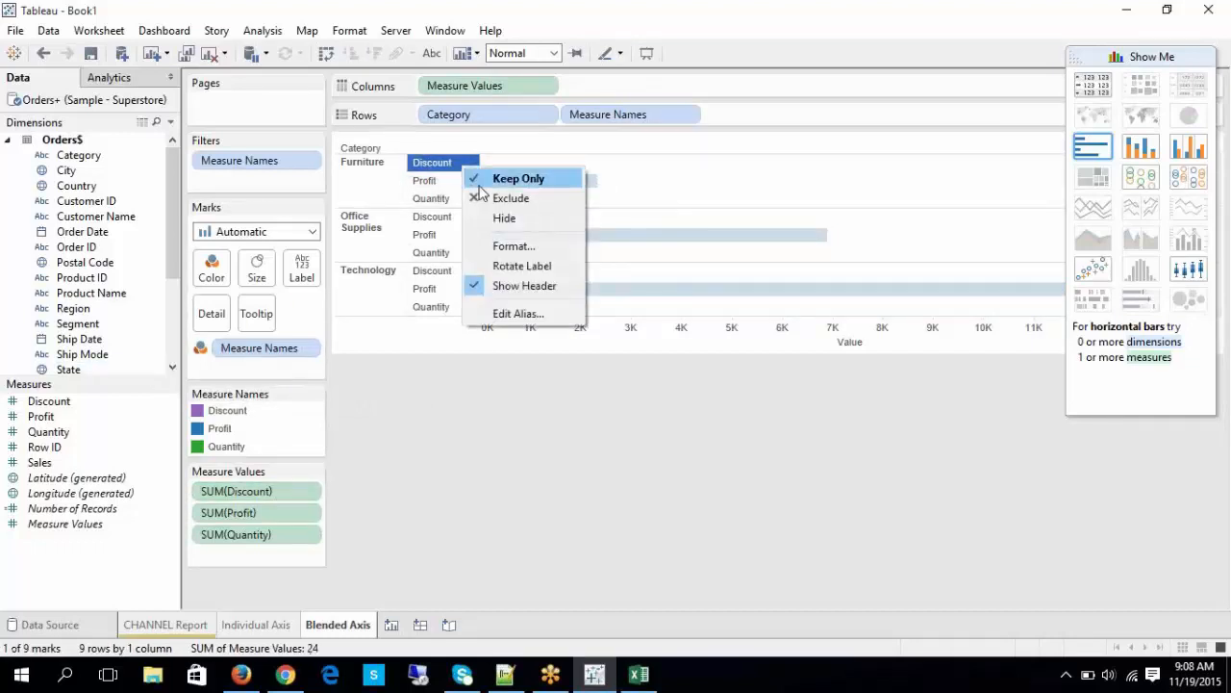
left_click(499, 202)
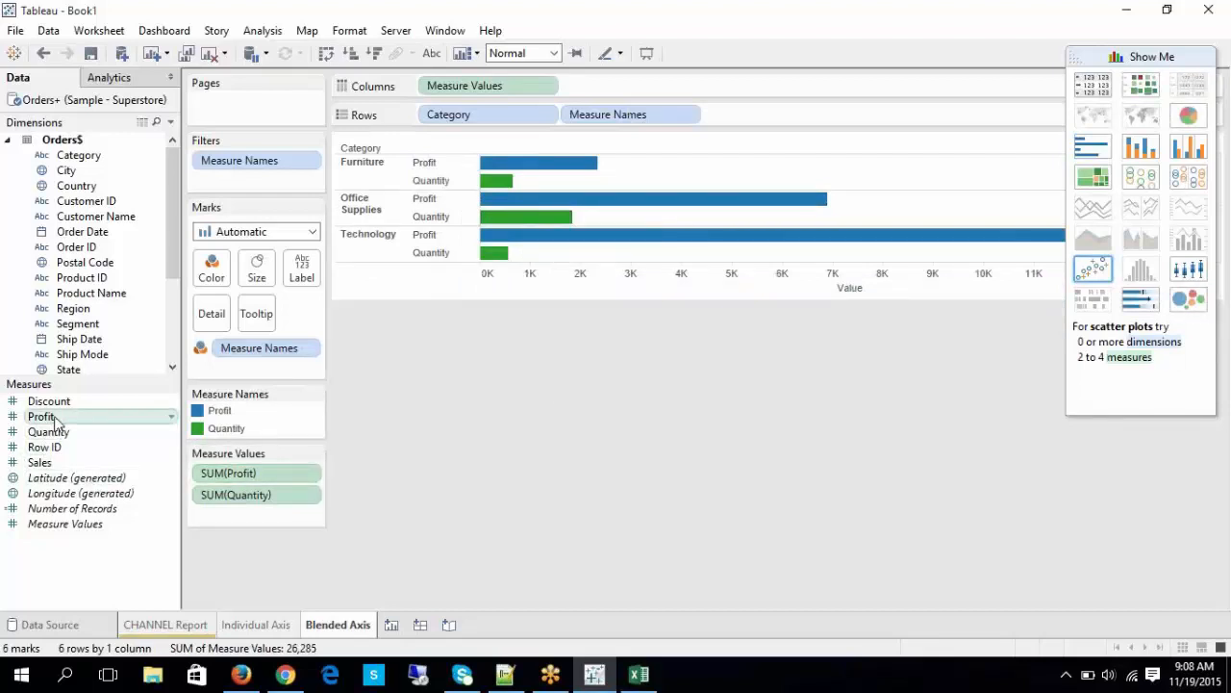
Step: Add Sales to the Profit and Quantity chart, and blend all three measures into horizontal side-by-side bars by Category
left_click_drag(44, 462, 517, 180)
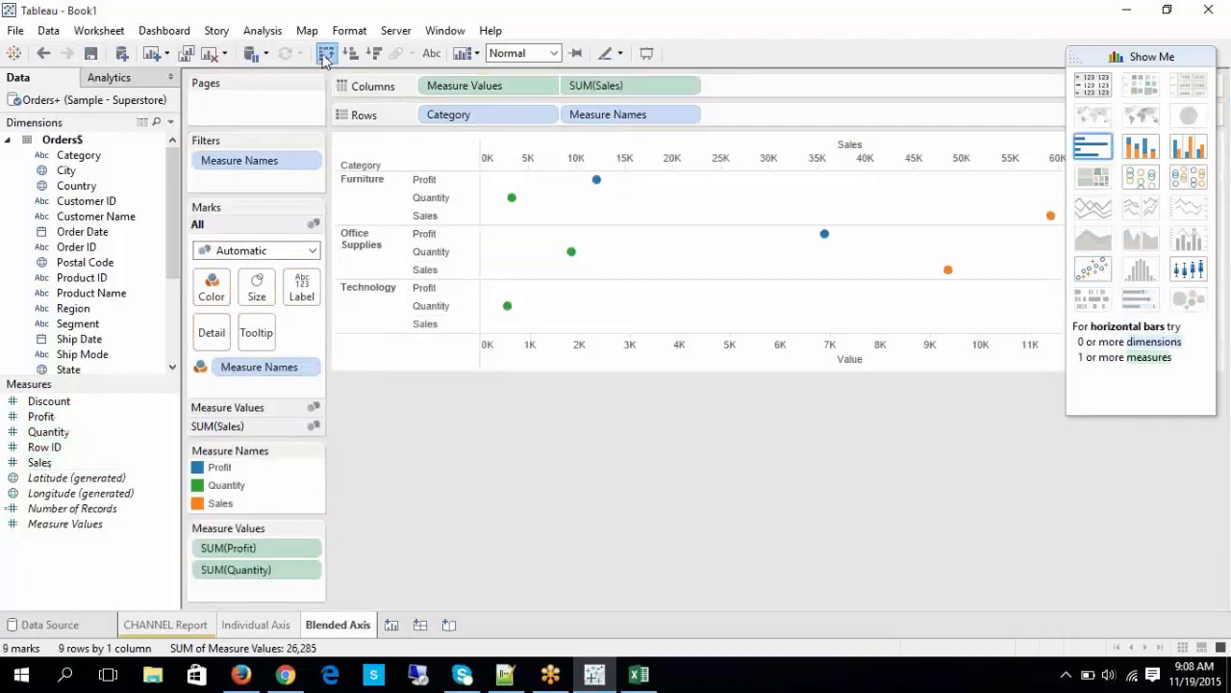
left_click(325, 55)
left_click(1189, 146)
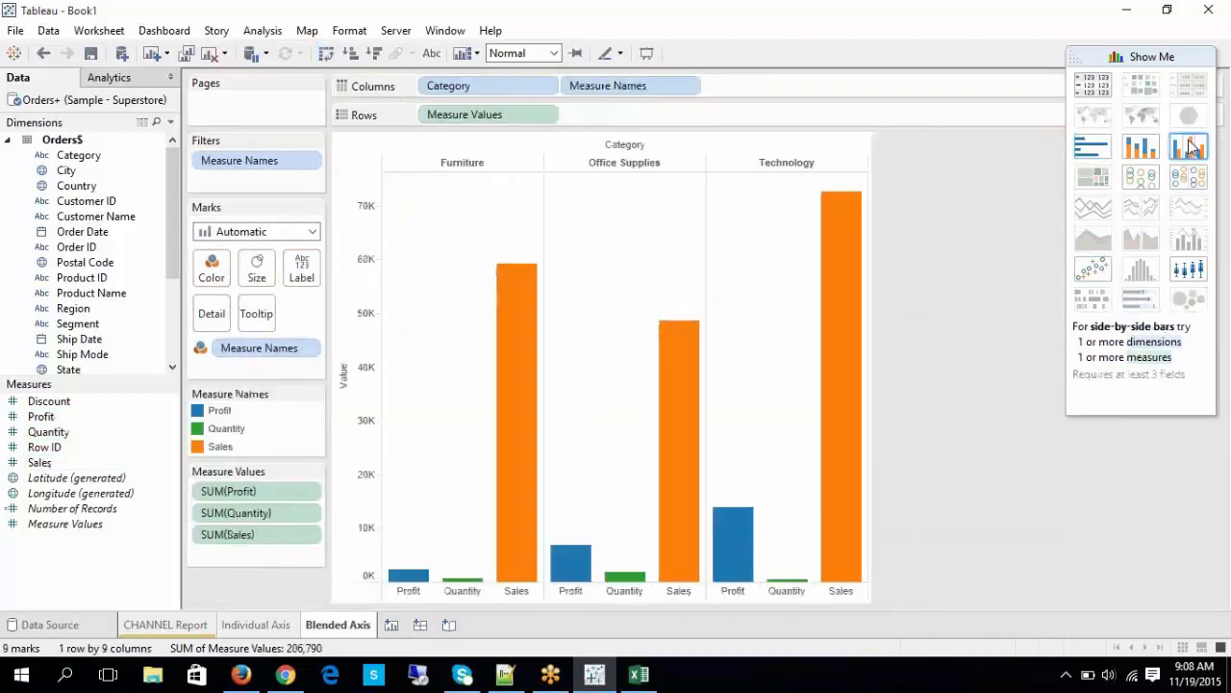
left_click(326, 55)
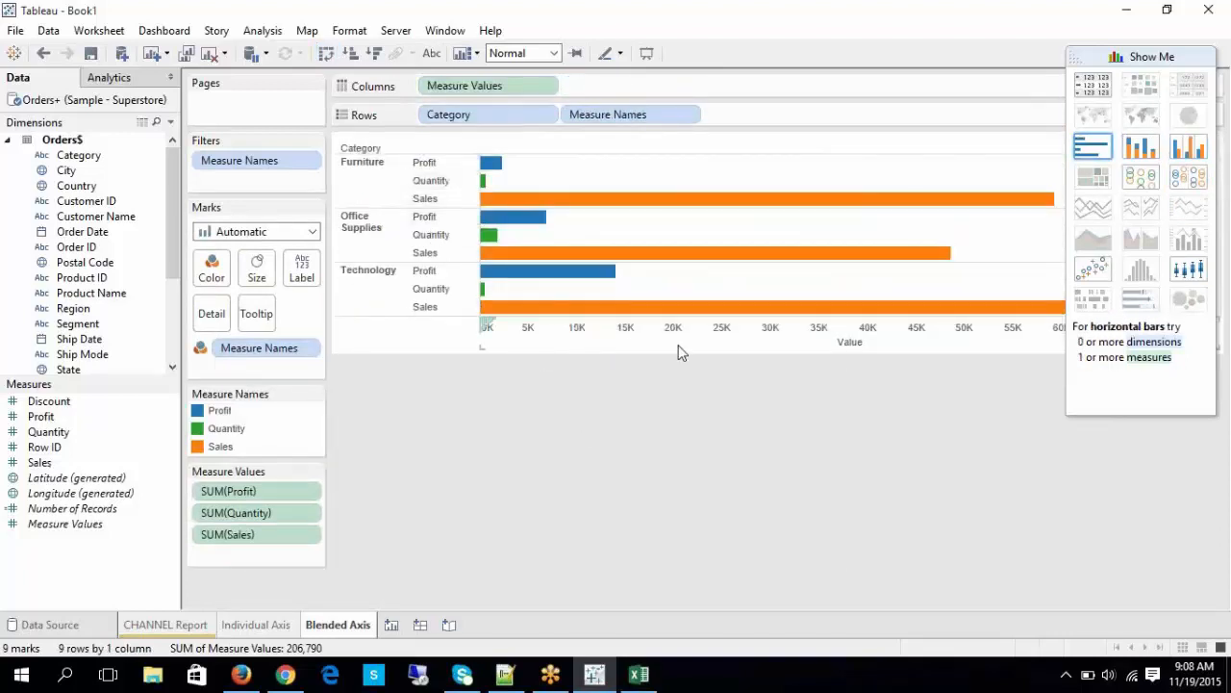
Step: Highlight Profit in the Measure Names color legend, look at its legend options, and clear the highlight
double_click(241, 492)
left_click(252, 408)
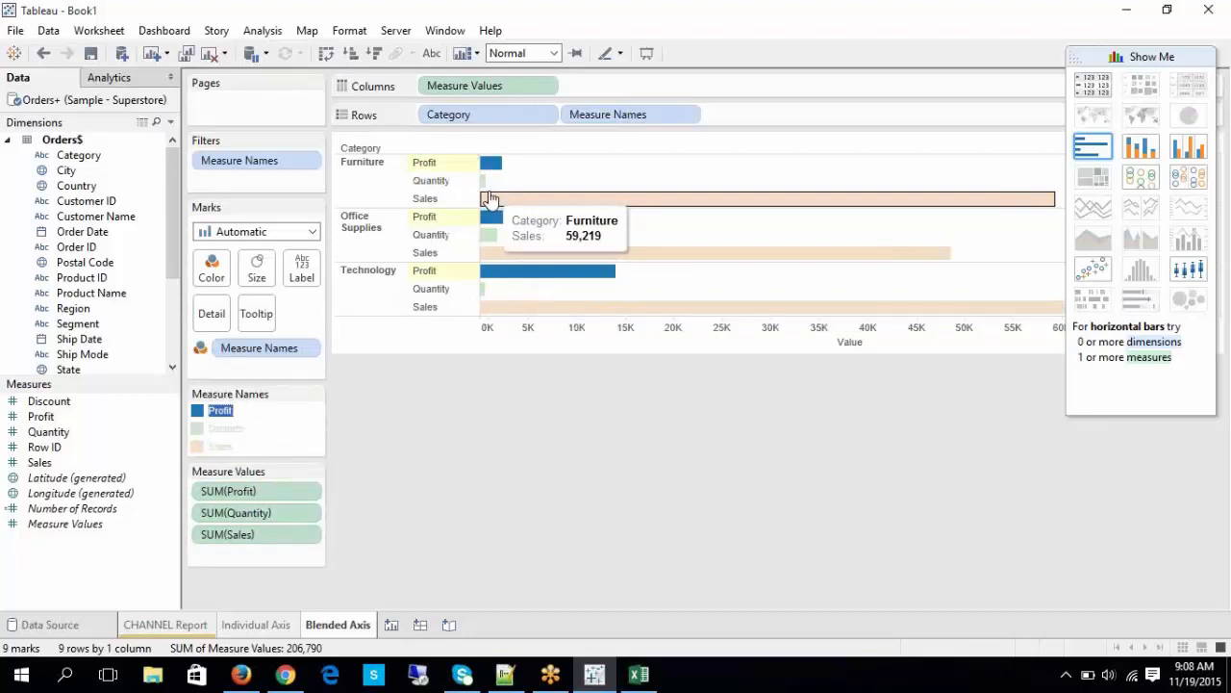
left_click(443, 500)
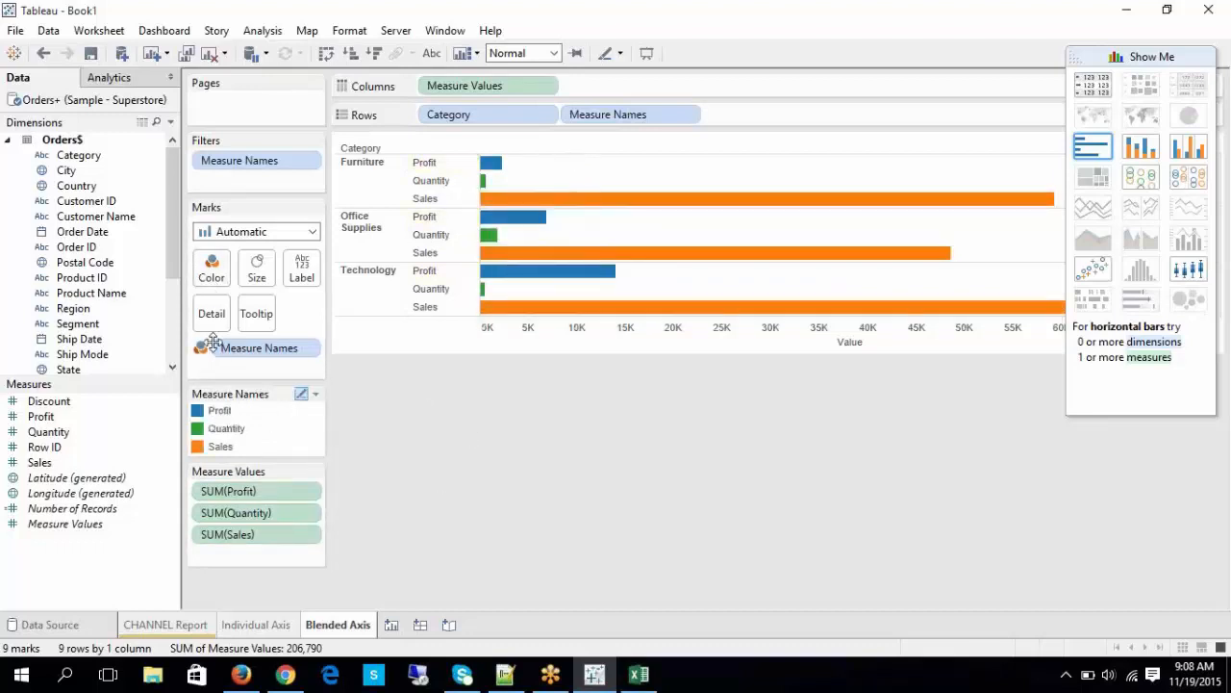
left_click(220, 411)
right_click(219, 411)
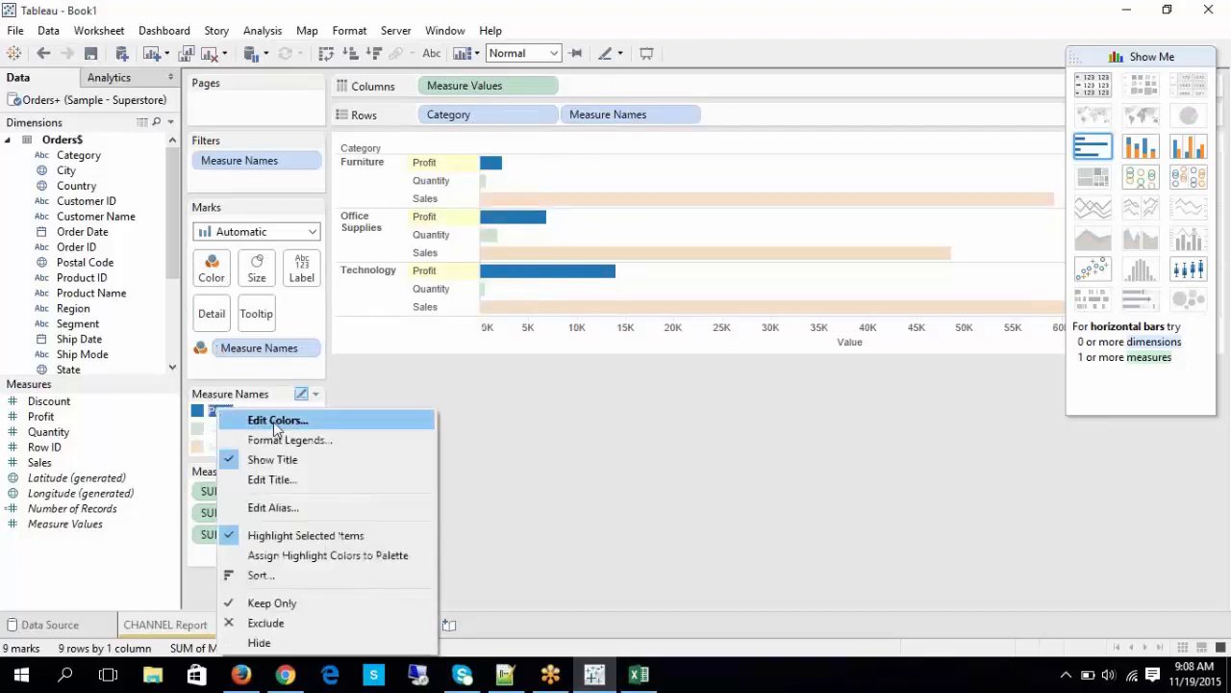
left_click(653, 434)
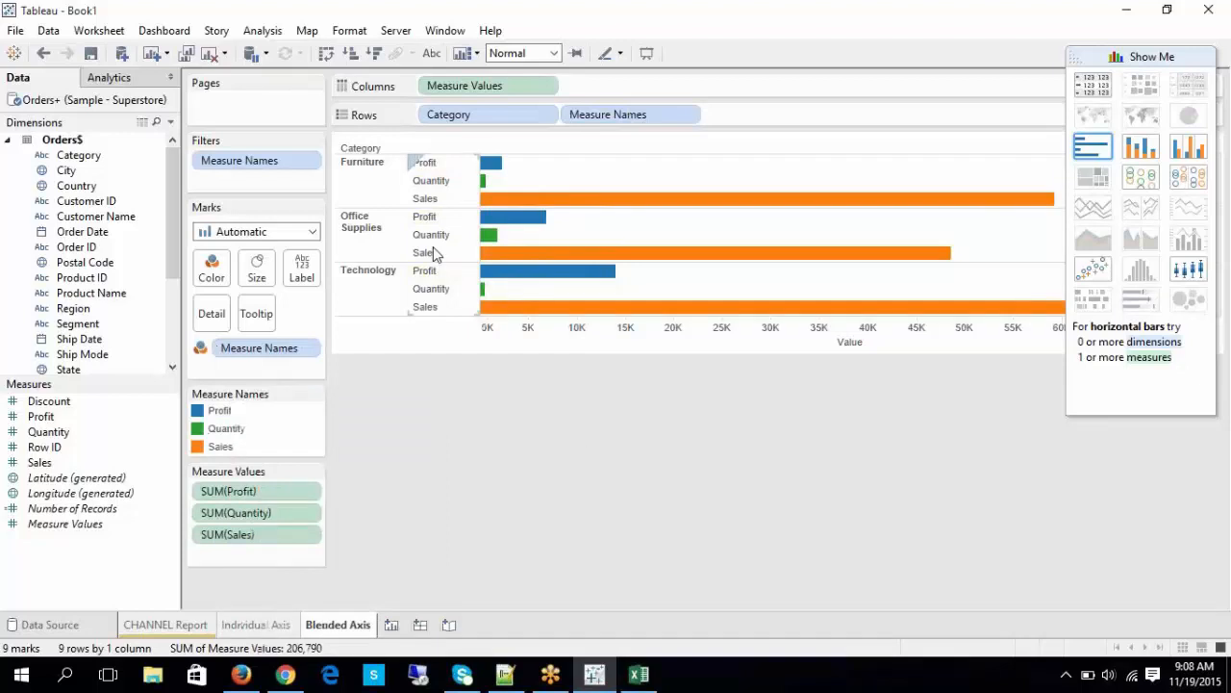
Step: Show mark labels on all the bars, and collapse the Show Me chart options
left_click(428, 198)
left_click(430, 181)
left_click(430, 166)
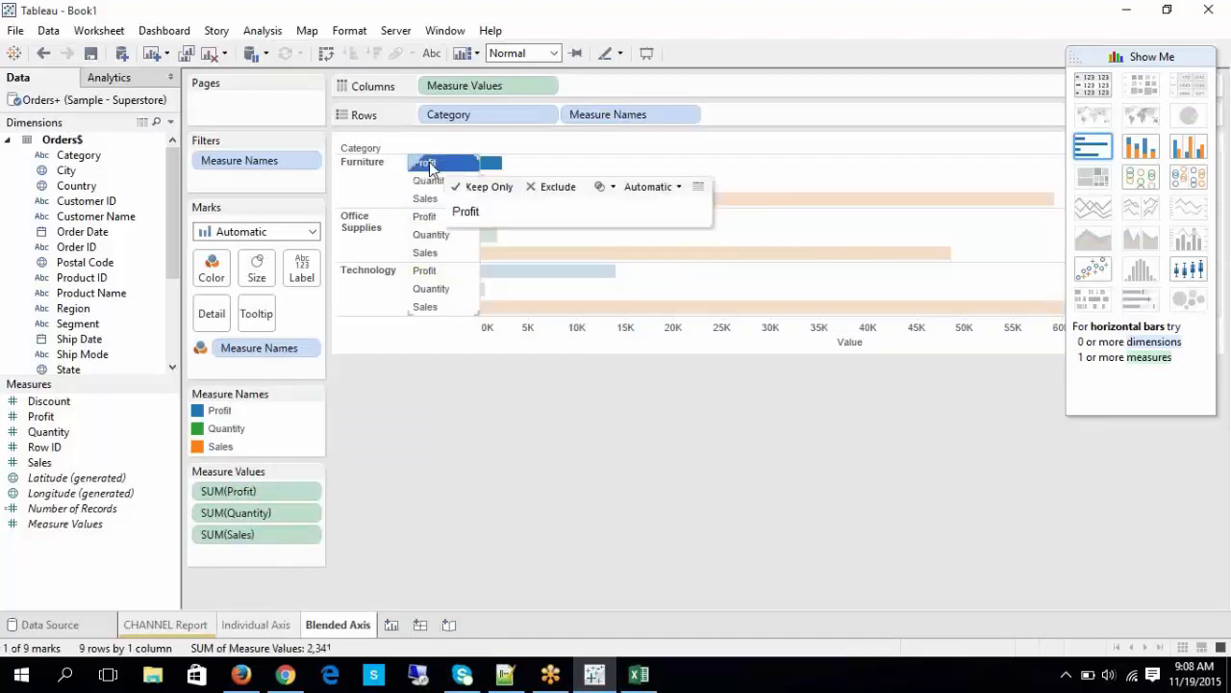
left_click(431, 53)
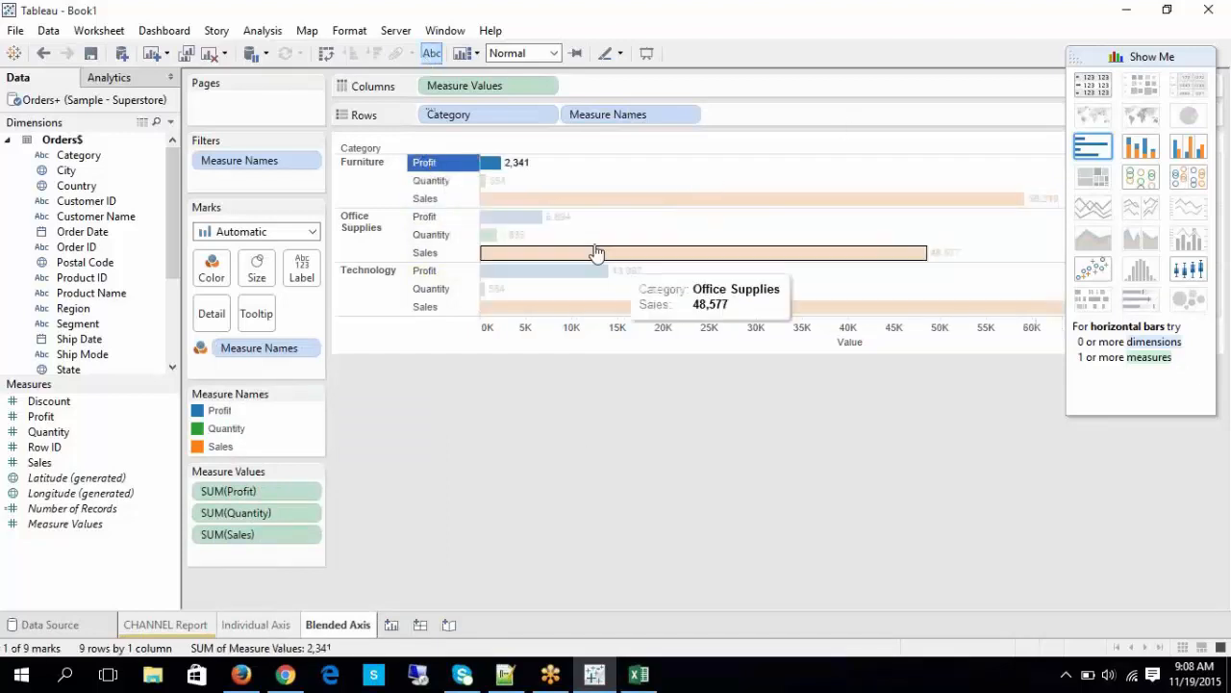
left_click(616, 494)
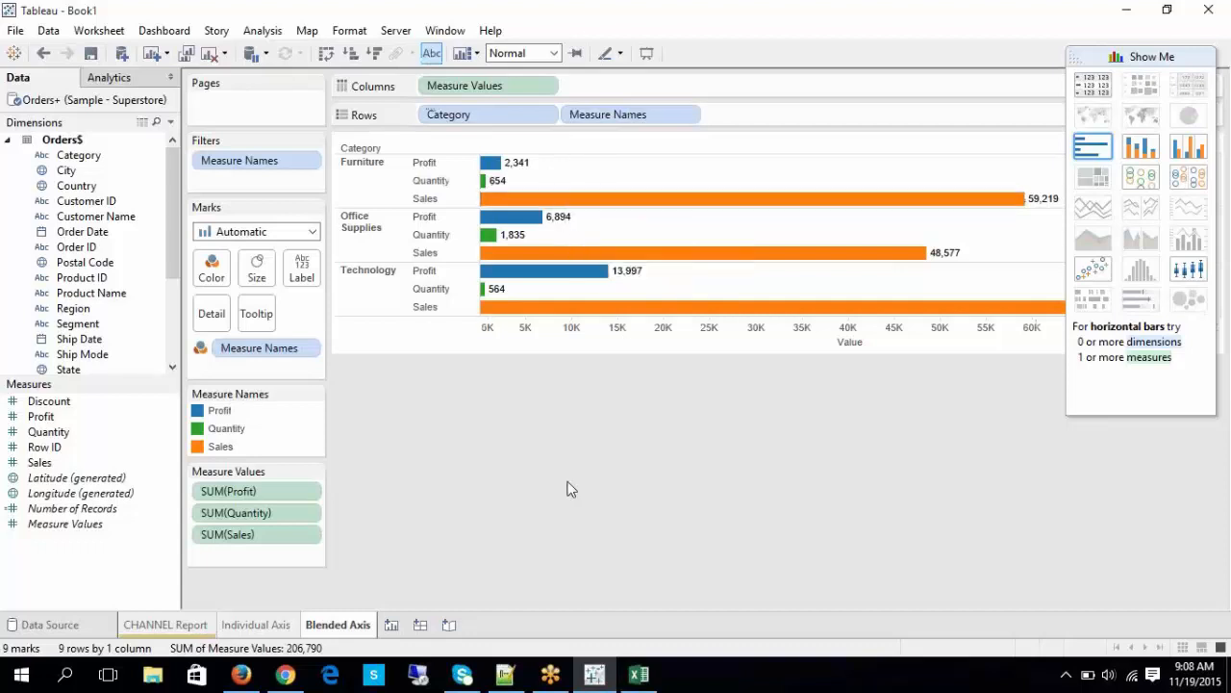
left_click(1082, 58)
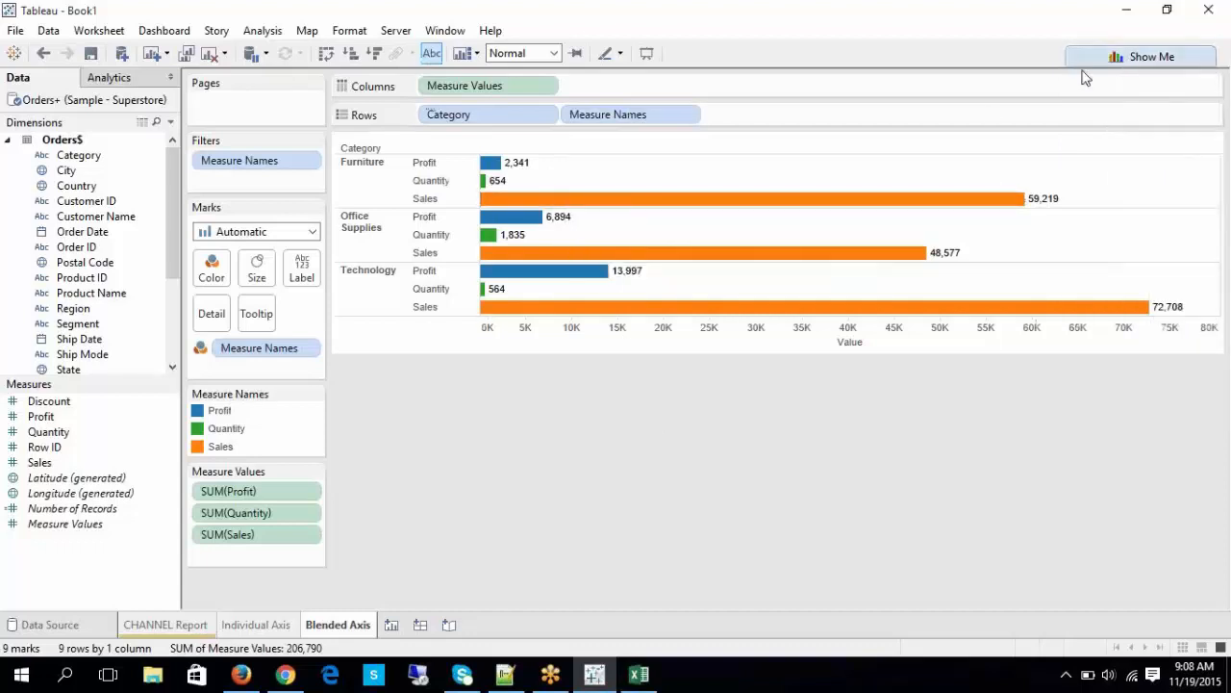
Step: Show the worksheet's summary card, and hide it again
left_click(101, 31)
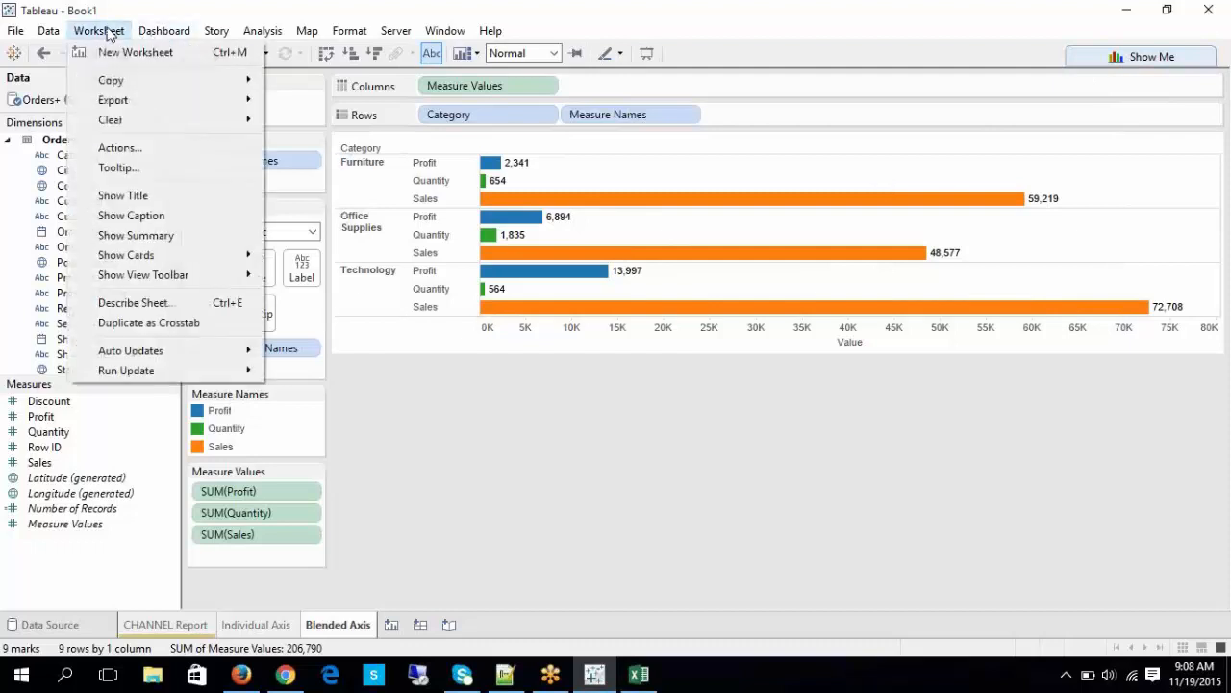
left_click(135, 234)
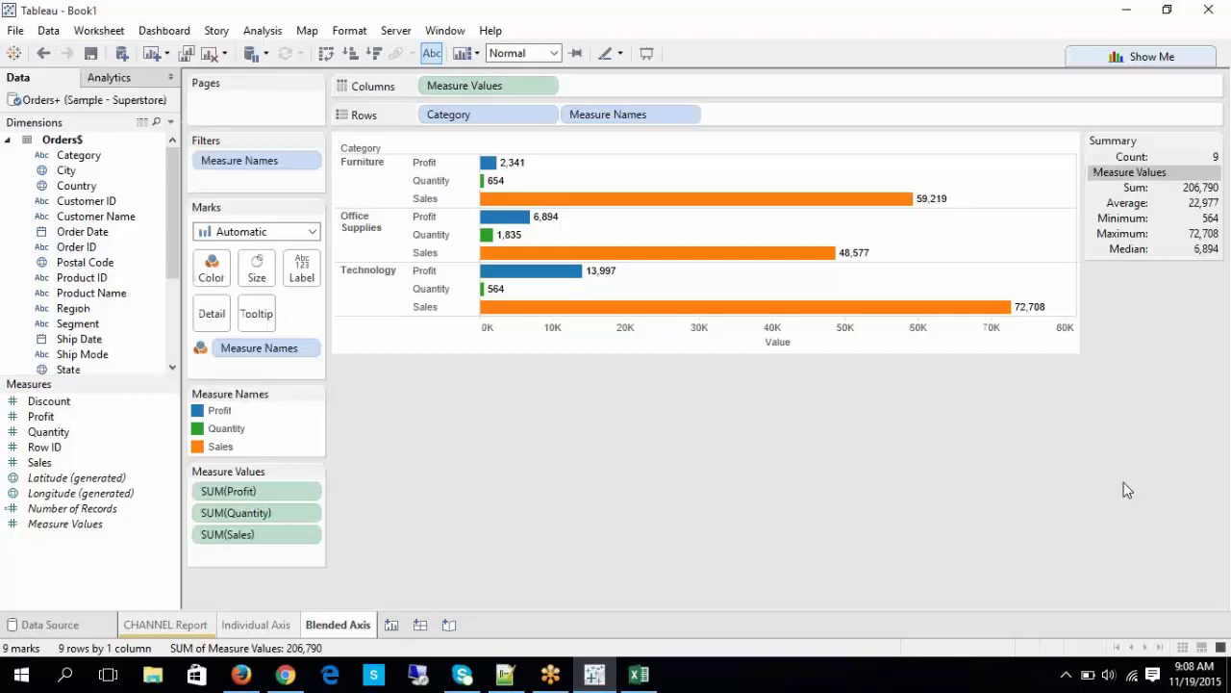
left_click(157, 35)
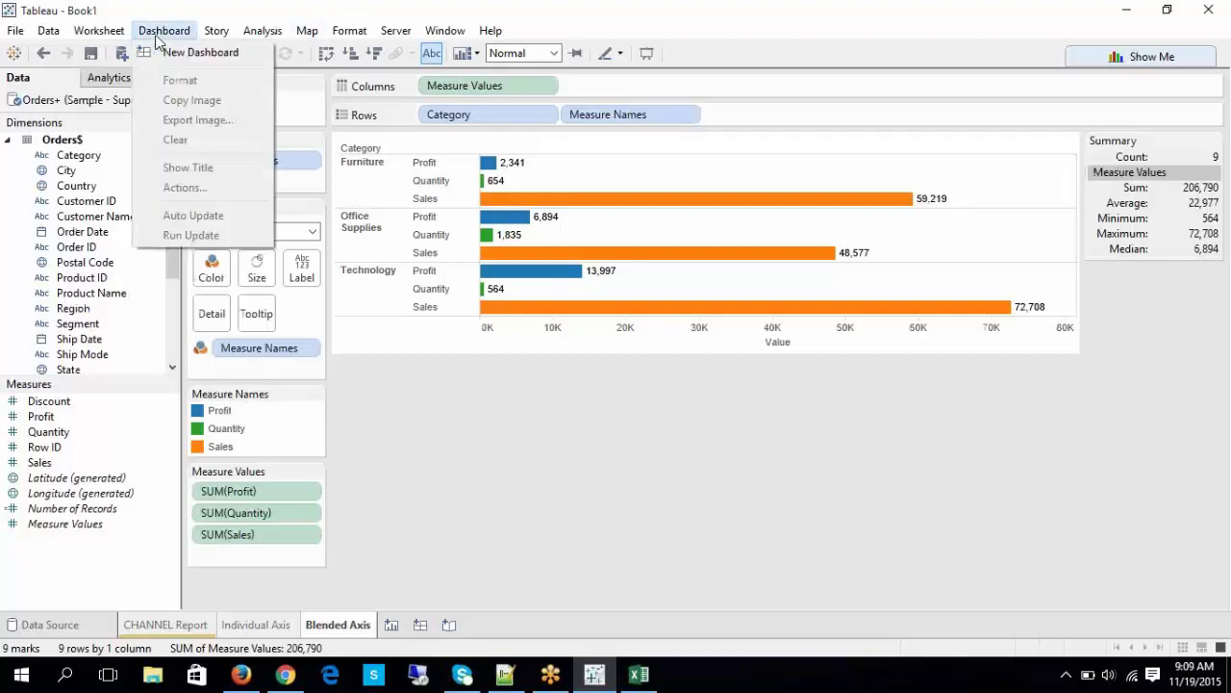
mouse_move(113, 34)
left_click(126, 235)
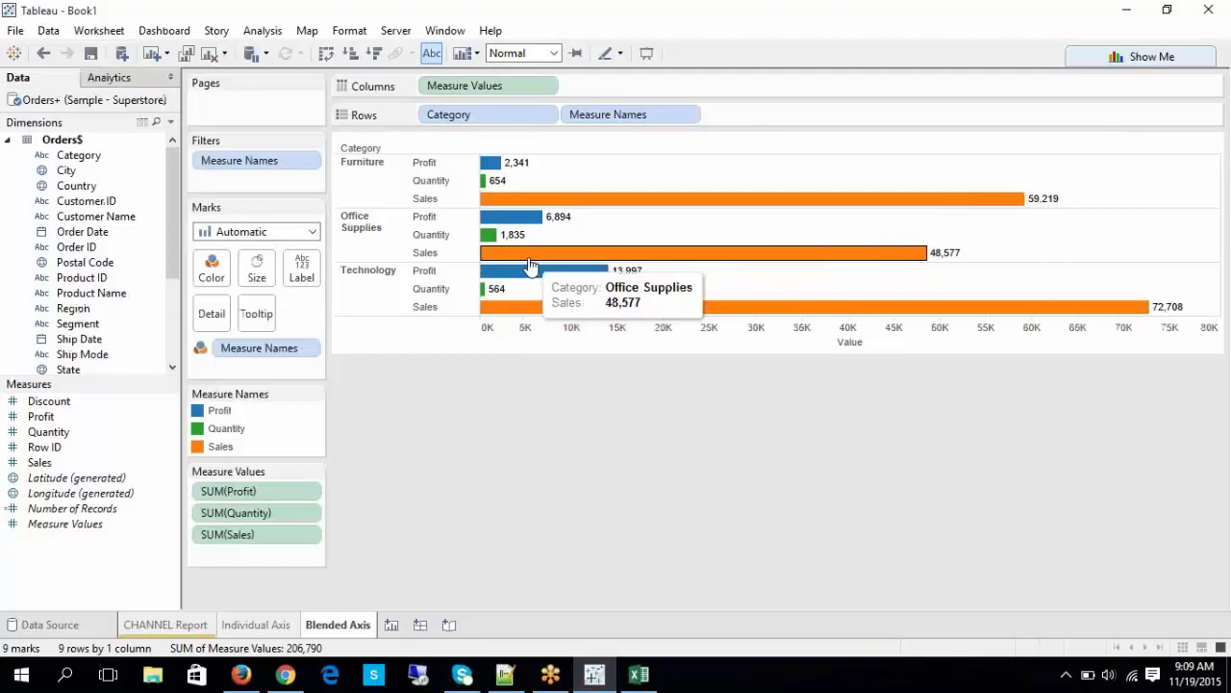
Step: Switch to the Excel notes and review the blended axis definition with its manual and automatic methods, checking them against the Tableau chart
left_click(639, 675)
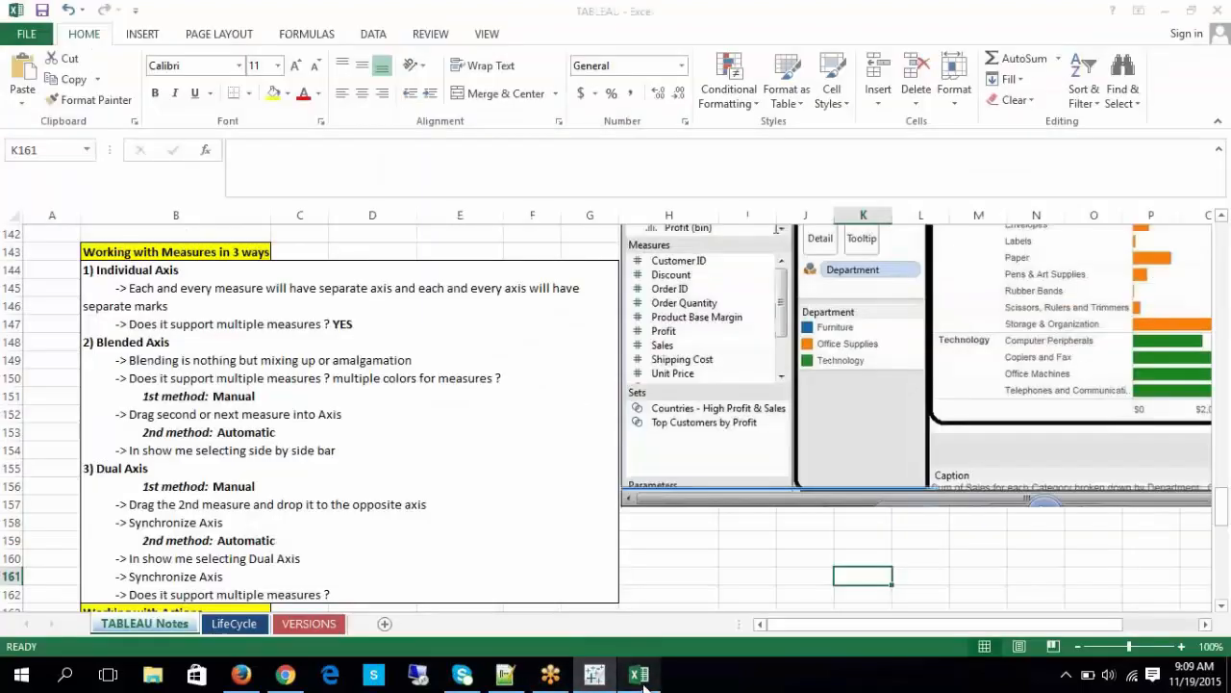
double_click(180, 365)
left_click_drag(129, 362, 413, 352)
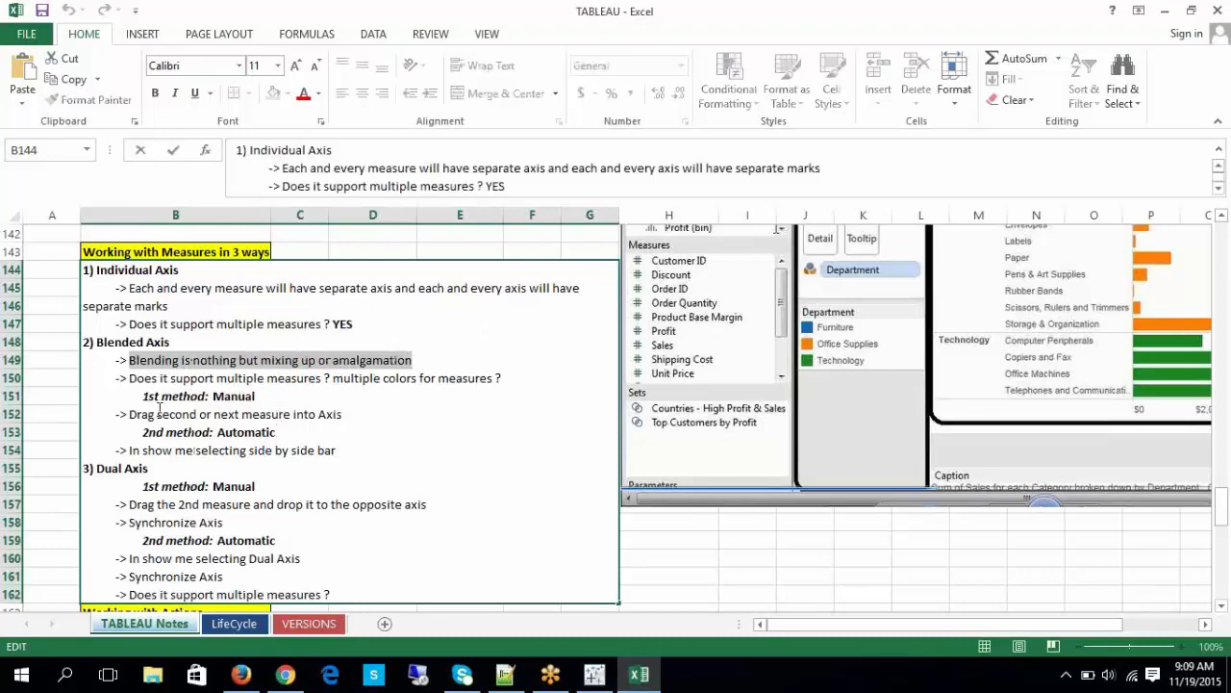
left_click_drag(144, 397, 257, 396)
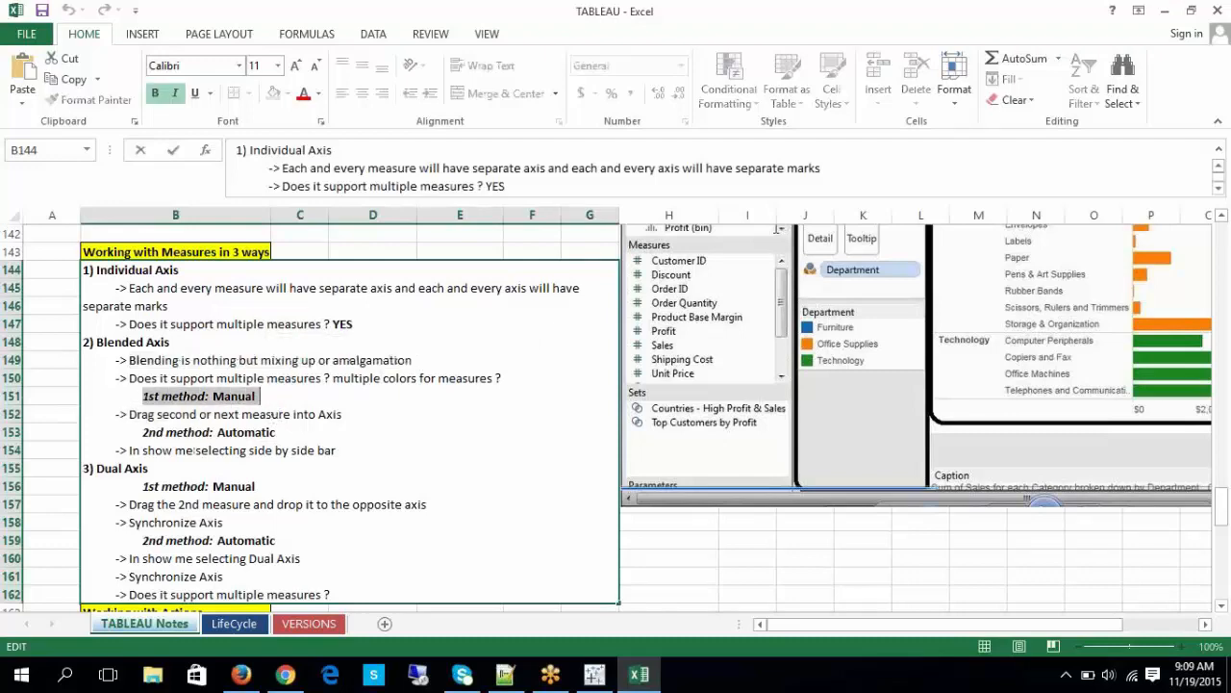
left_click(594, 674)
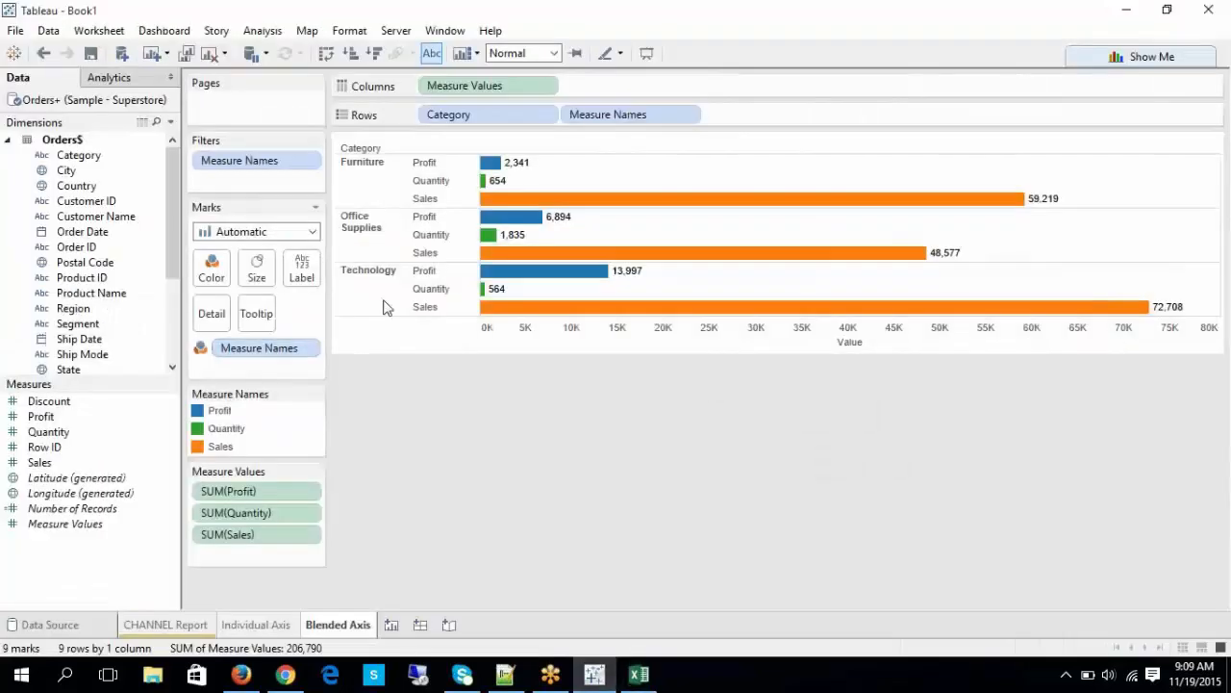
left_click(641, 677)
left_click(334, 440)
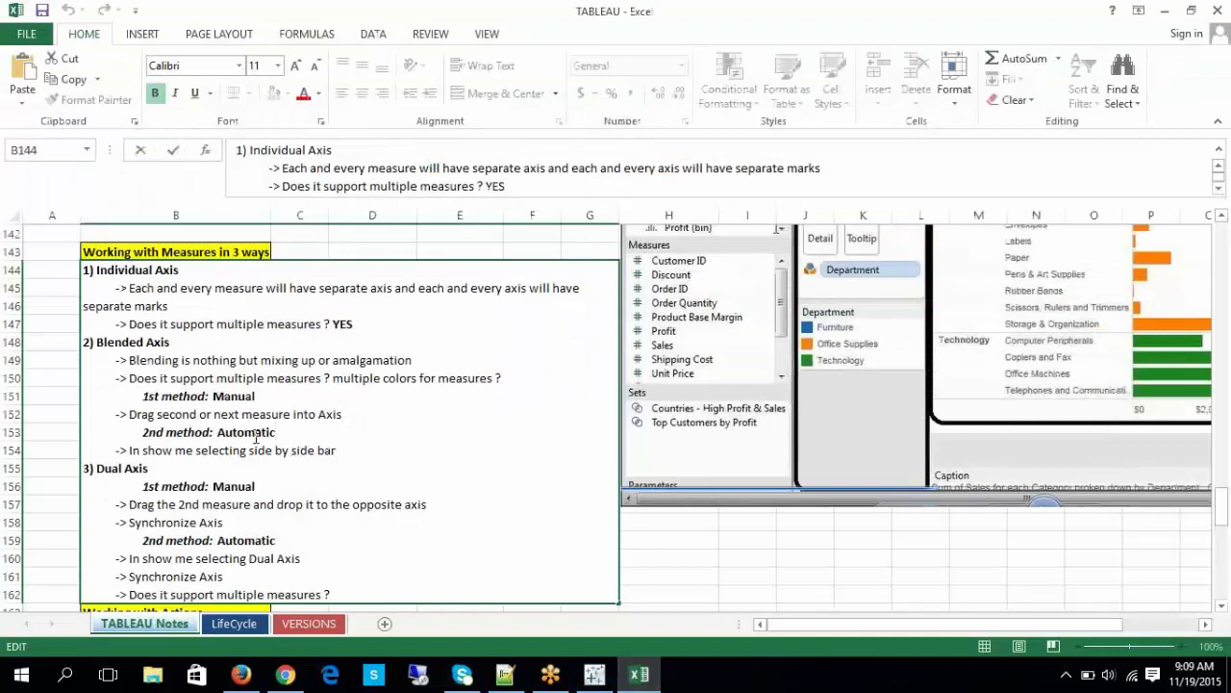
left_click_drag(130, 452, 336, 454)
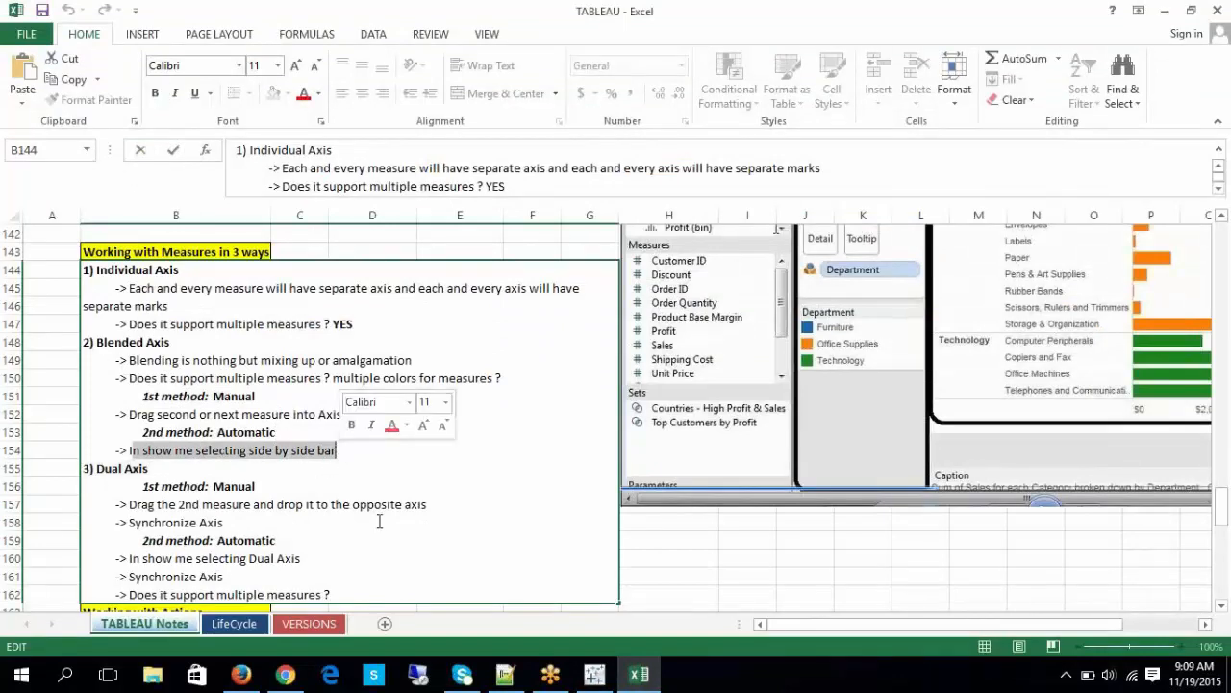
Step: Switch back to Tableau and look over the Show Me chart types for the blended chart
left_click(594, 678)
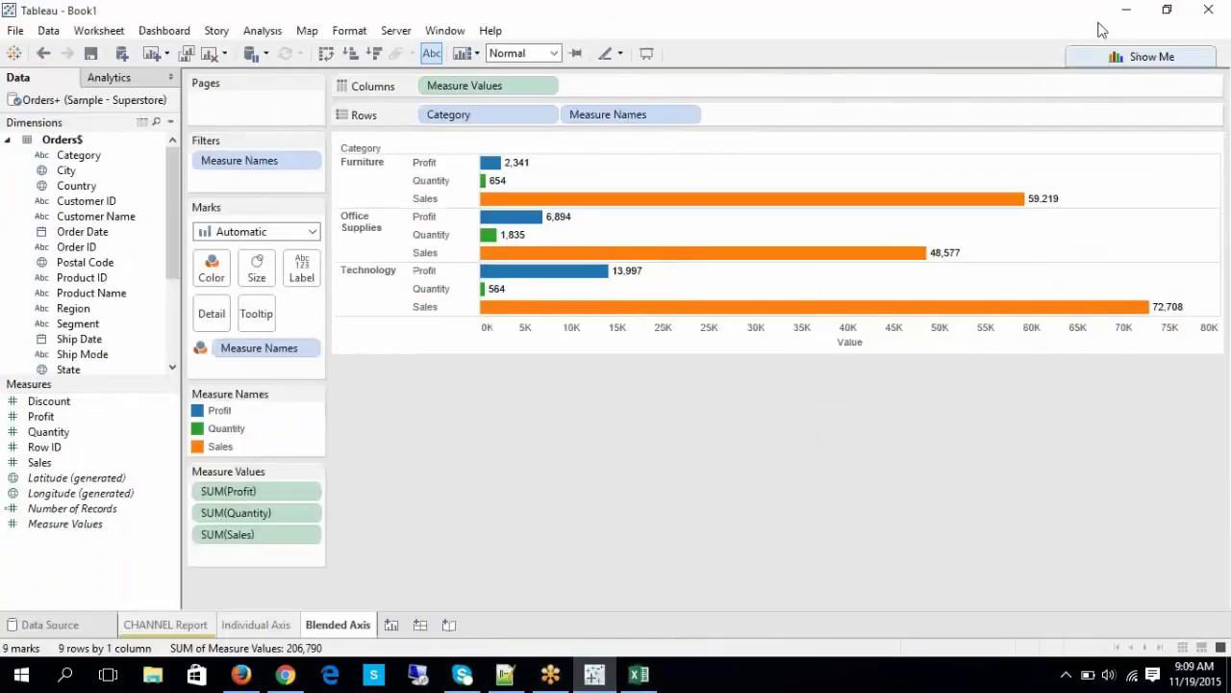
left_click(1125, 56)
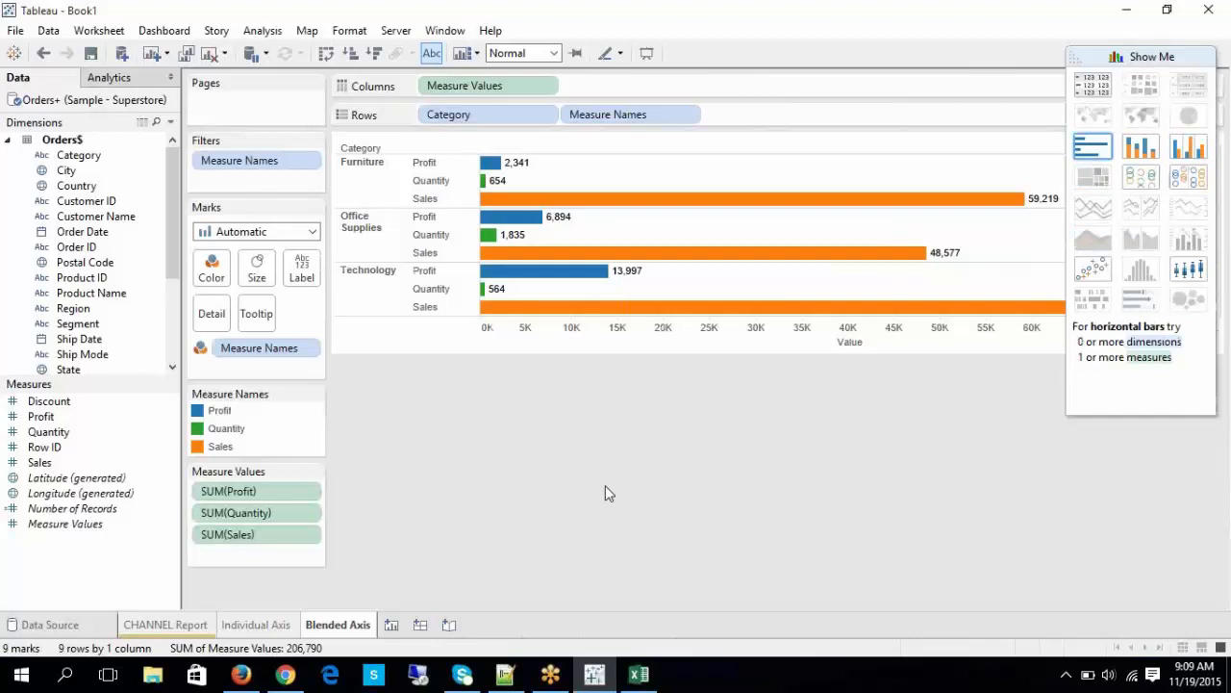
left_click(1070, 60)
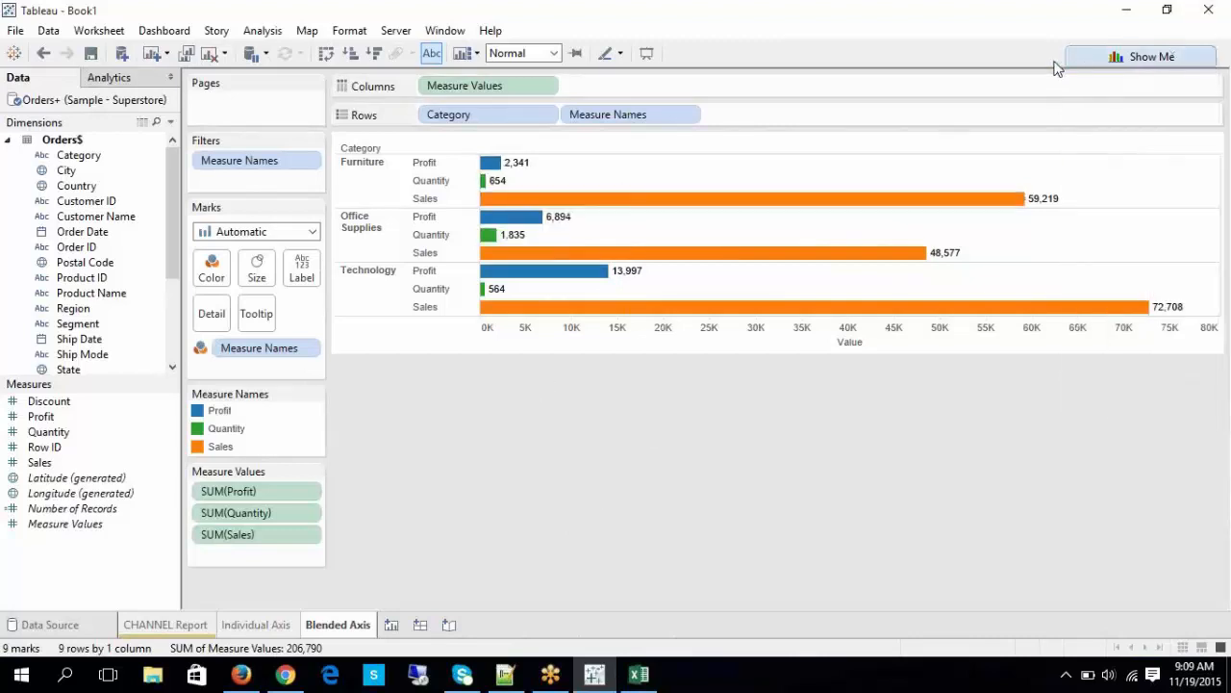
Step: View the data behind the Furniture Sales bar, close it, and look at the worksheet's card display options
right_click(505, 203)
left_click(516, 240)
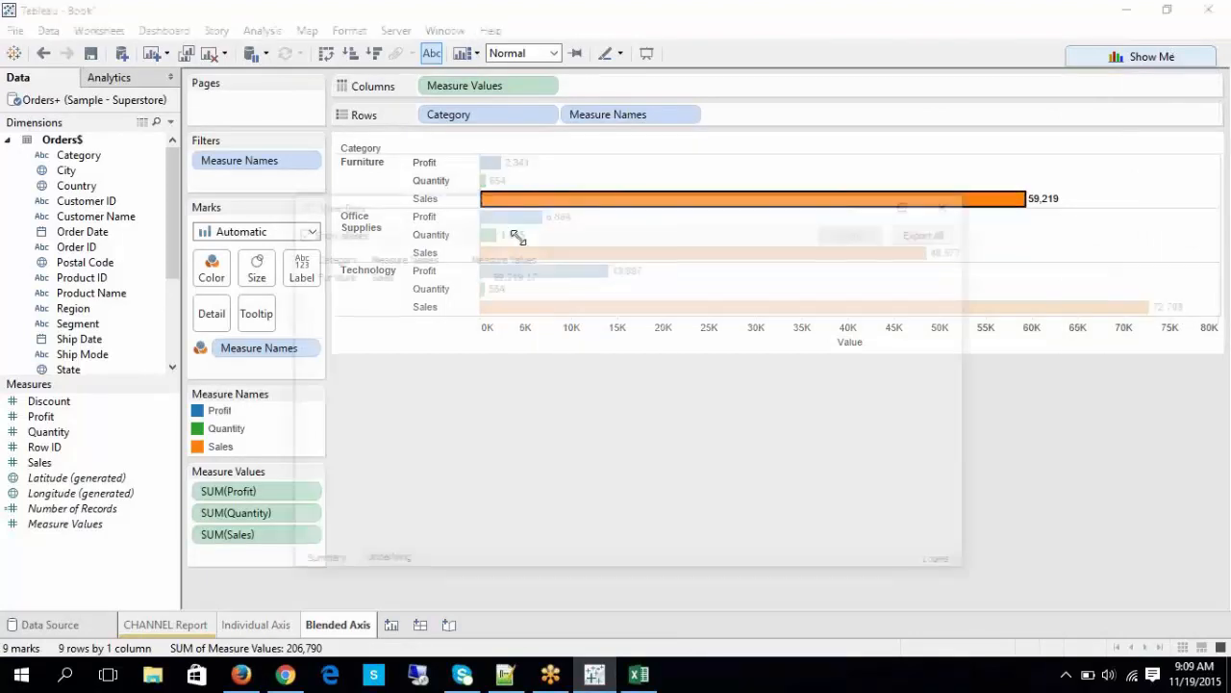
left_click(956, 206)
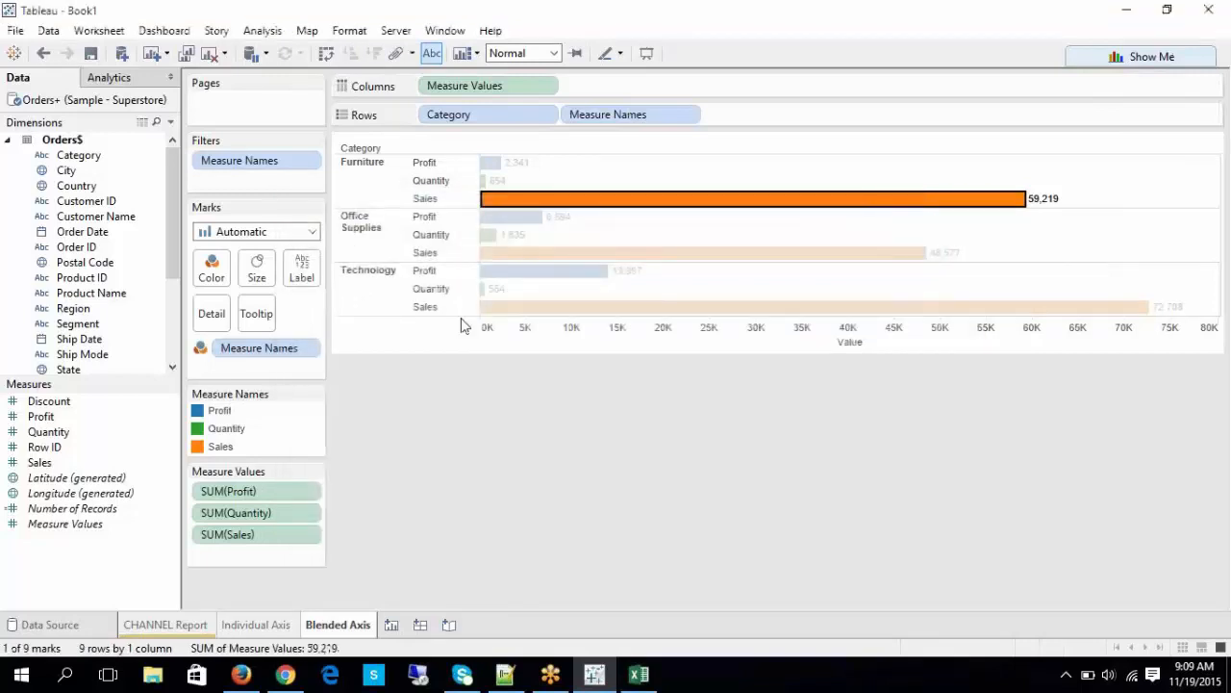
left_click(417, 347)
right_click(416, 347)
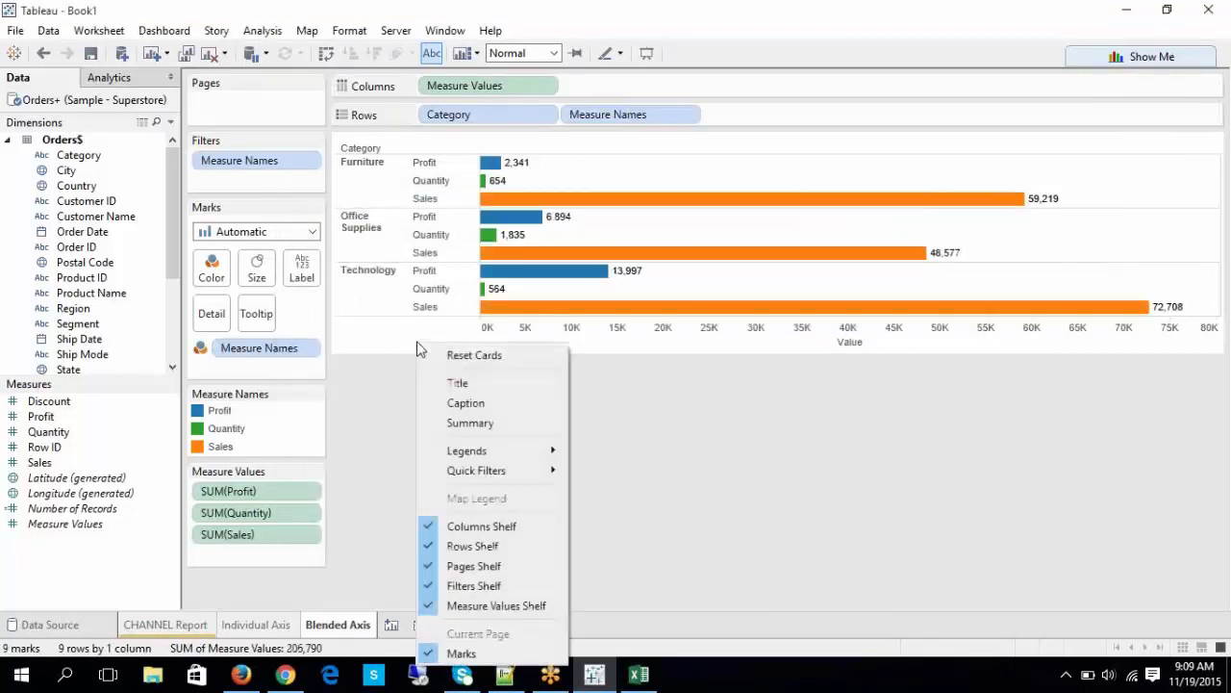
left_click(703, 481)
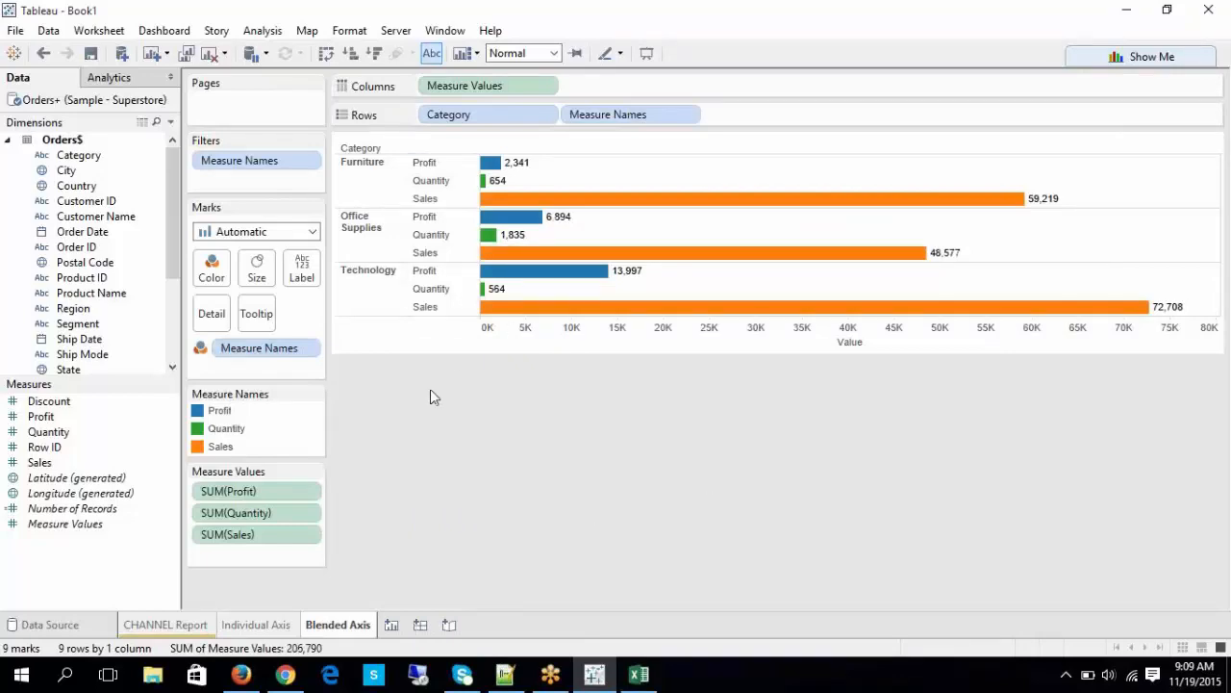
Step: Switch to the Excel notes and highlight the Blended Axis question about whether it supports multiple measures
left_click(639, 674)
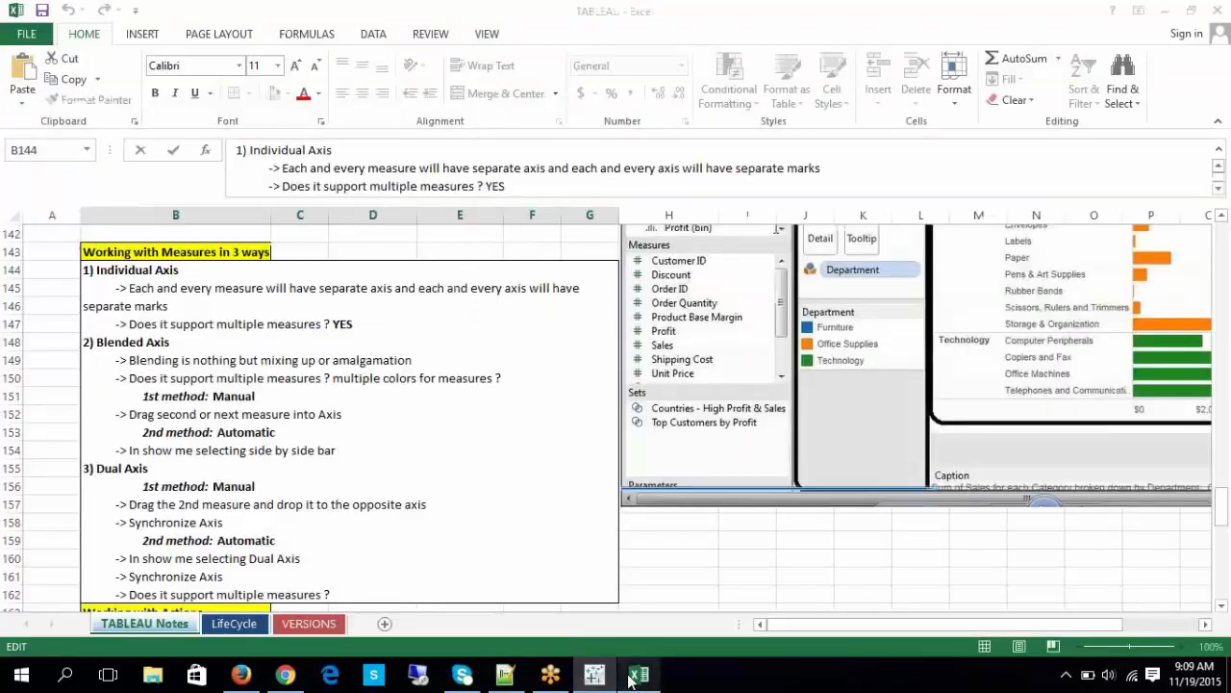
left_click(344, 453)
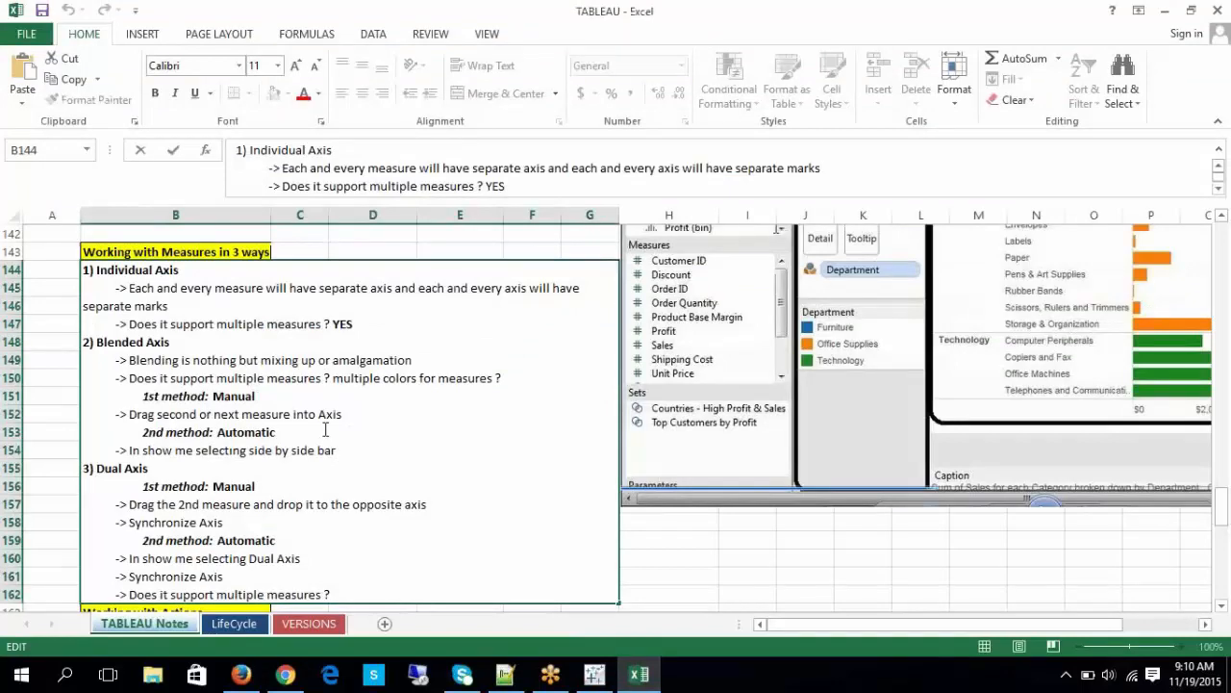
left_click_drag(329, 386, 130, 378)
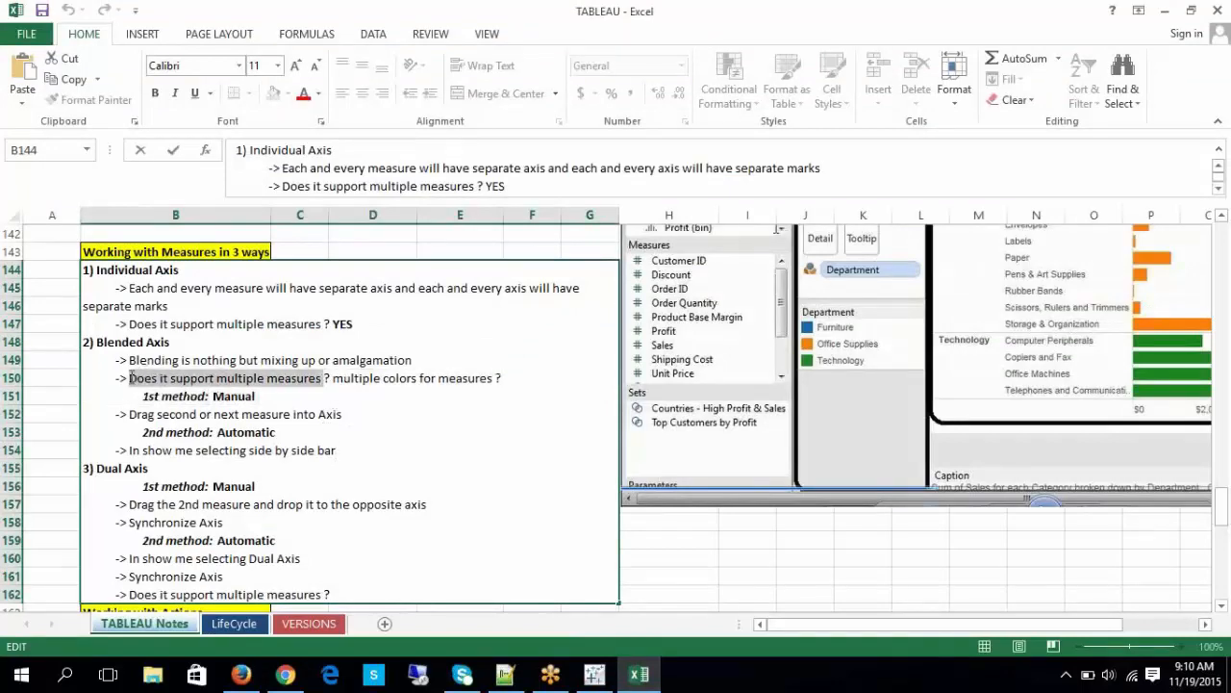
Step: Switch back to Tableau and inspect the Furniture Profit and Quantity bars in the blended chart, clearing the selection at the end
left_click(595, 674)
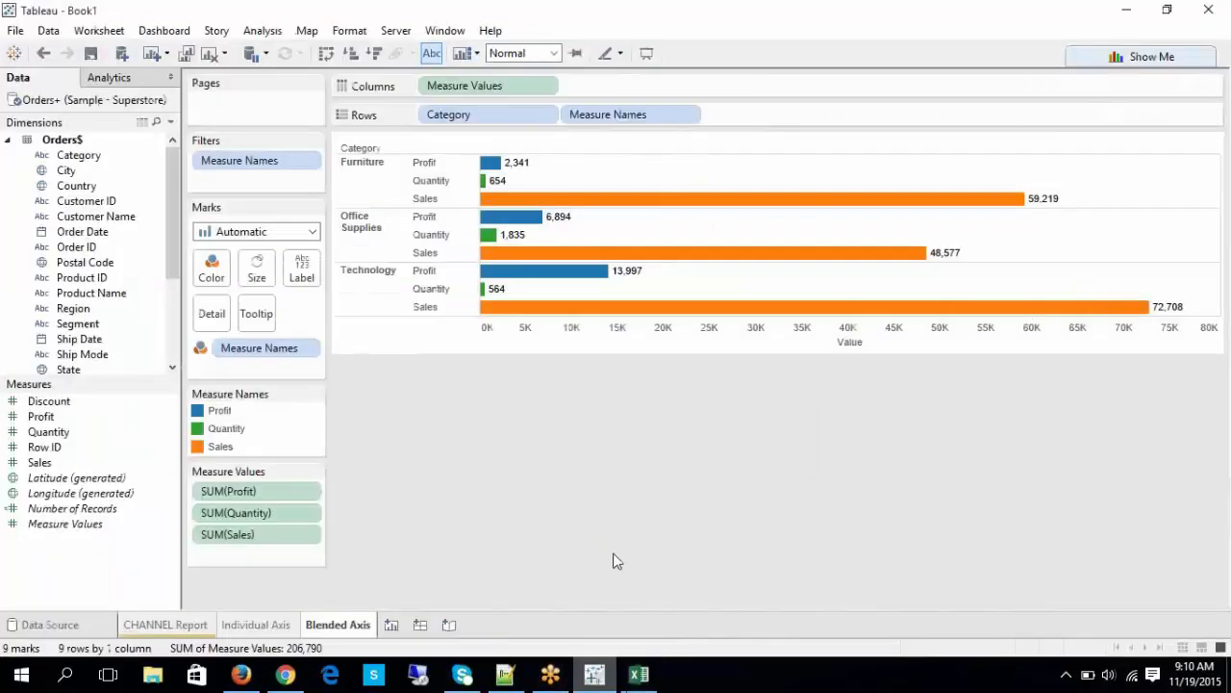
left_click(495, 165)
left_click(485, 181)
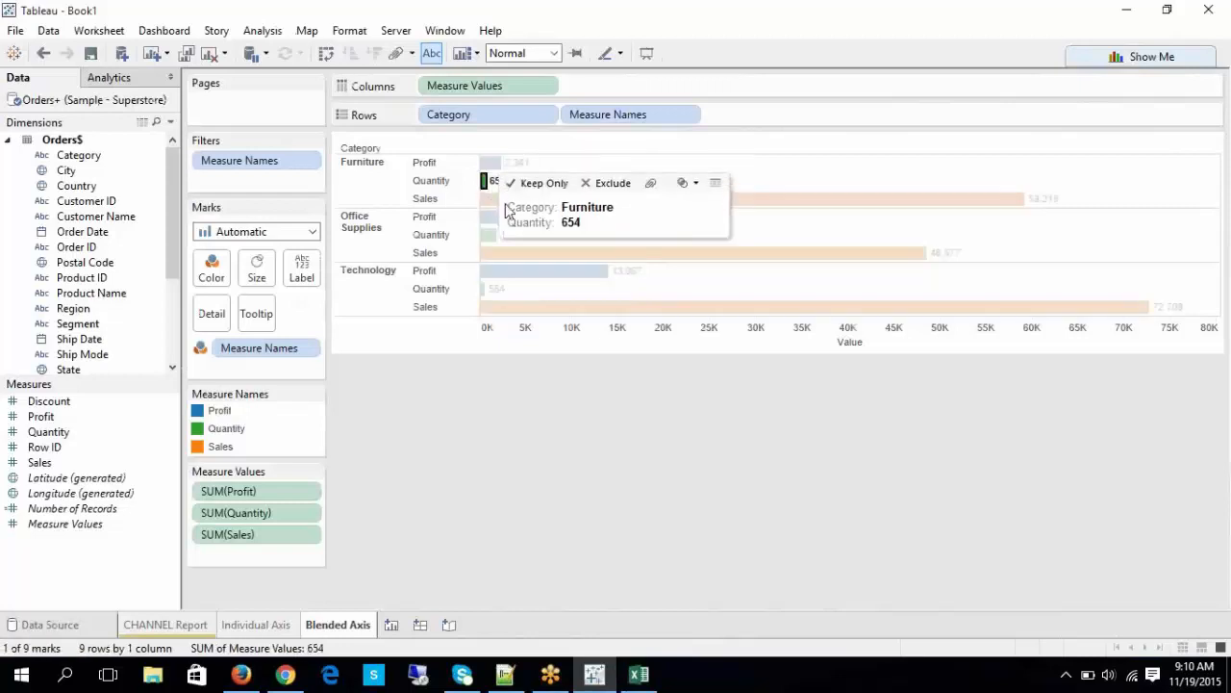
left_click(554, 452)
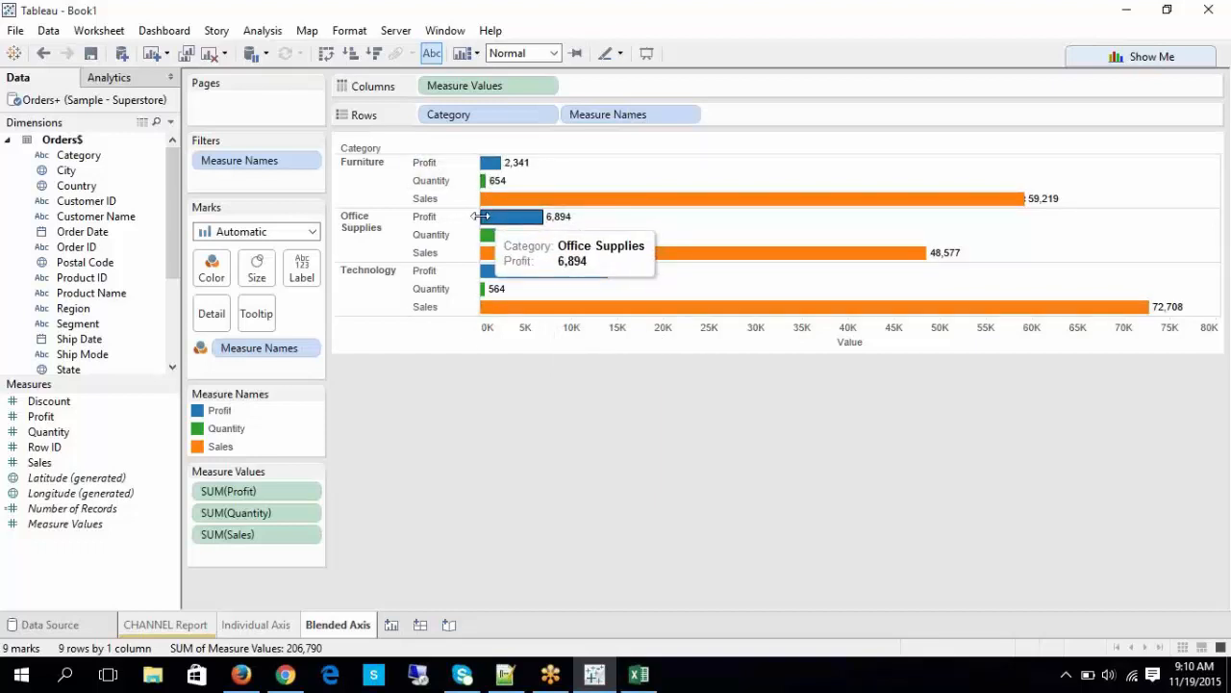
Step: Switch to the Excel notes and review the Dual Axis heading and the "Working with Measures in 3 ways" title
left_click(639, 675)
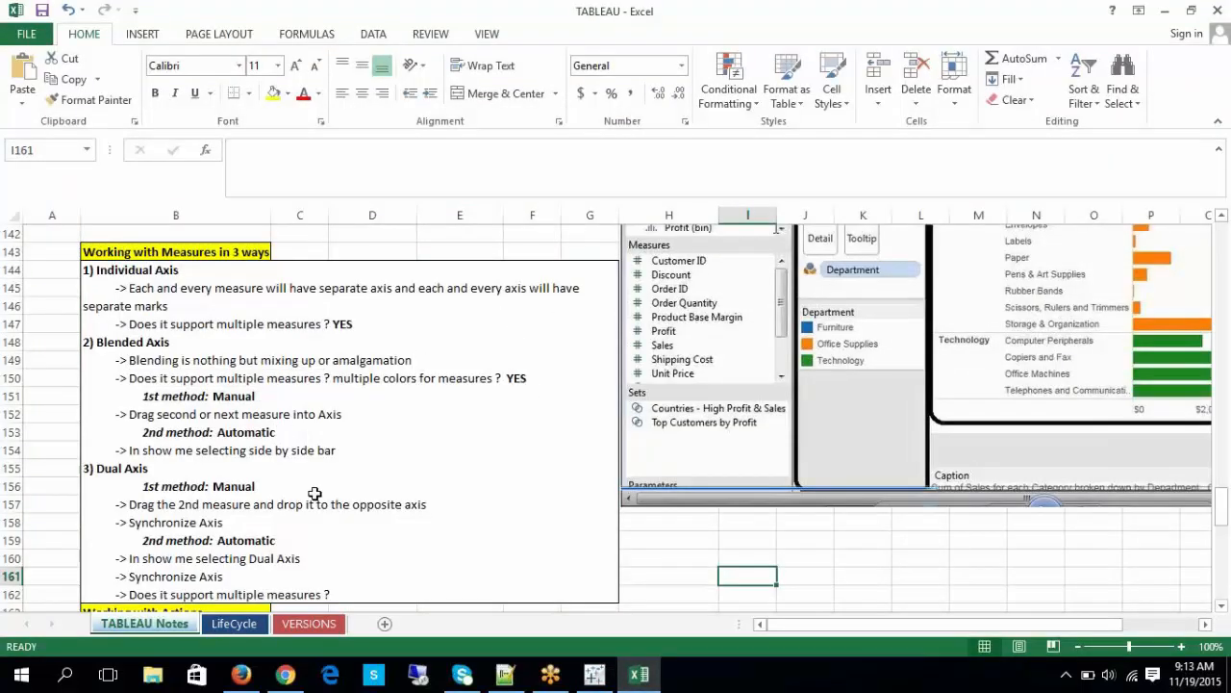
double_click(156, 479)
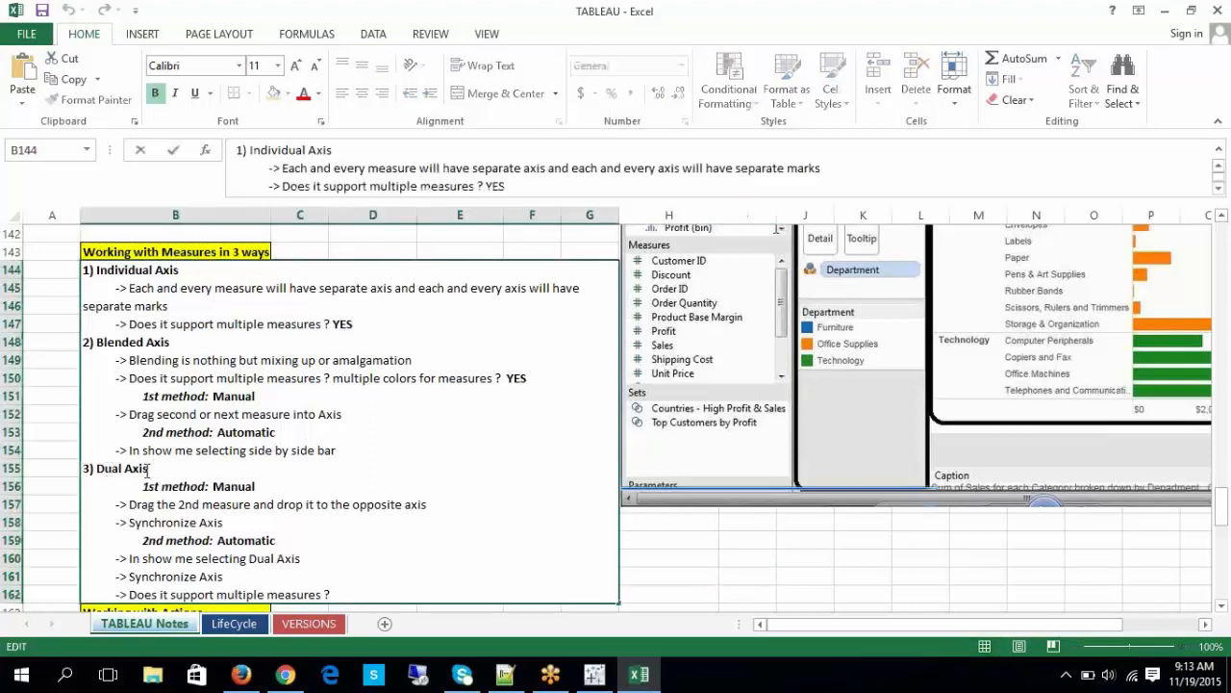
left_click_drag(147, 468, 102, 466)
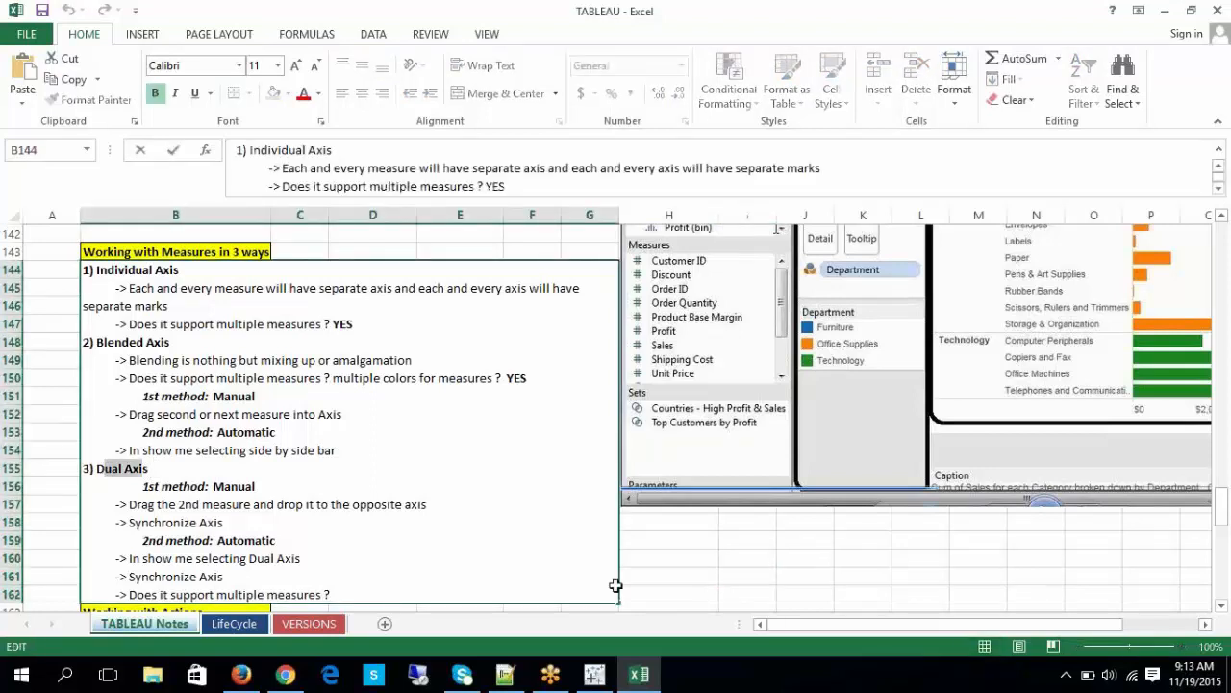
left_click(701, 553)
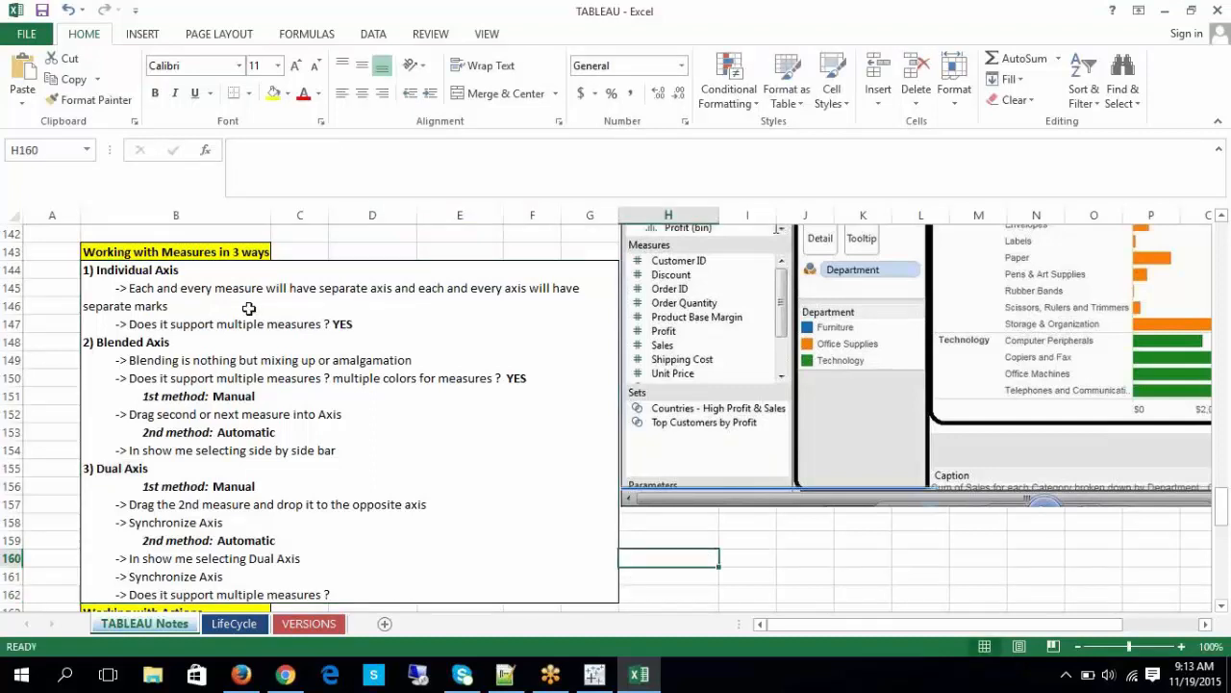
double_click(165, 251)
left_click_drag(164, 251, 216, 261)
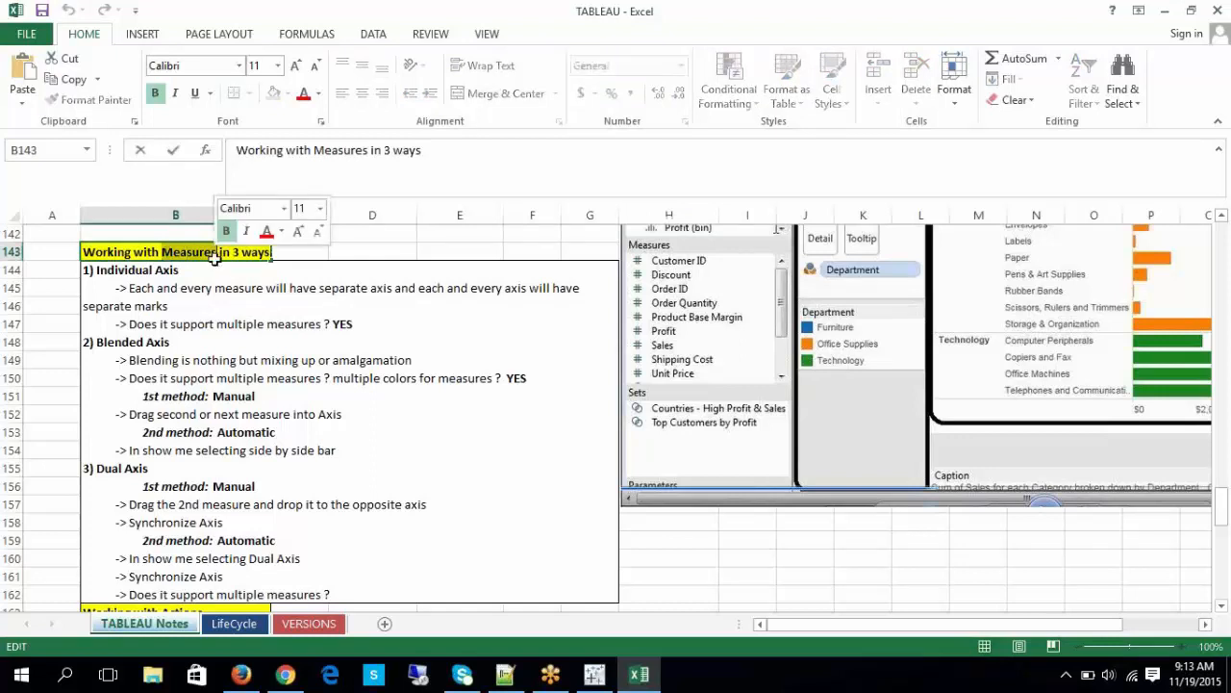
left_click(826, 561)
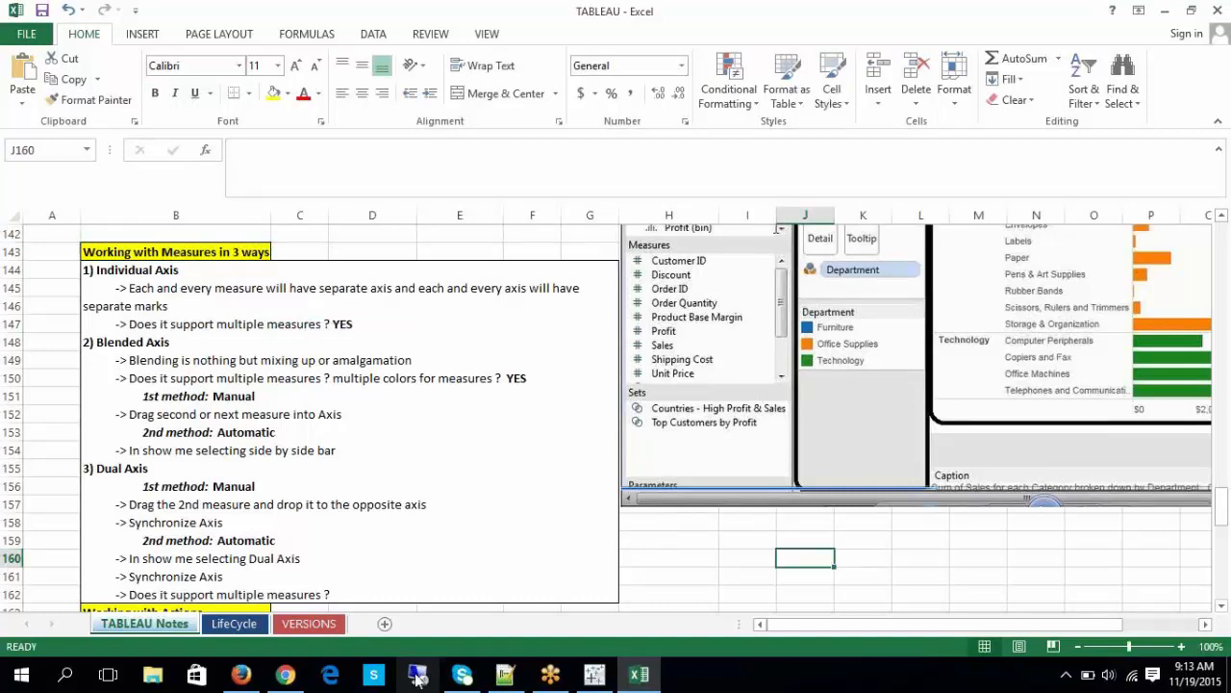
Step: Switch to Tableau and set up a worksheet named DUAL Axis with Category on columns and Discount on rows
left_click(593, 676)
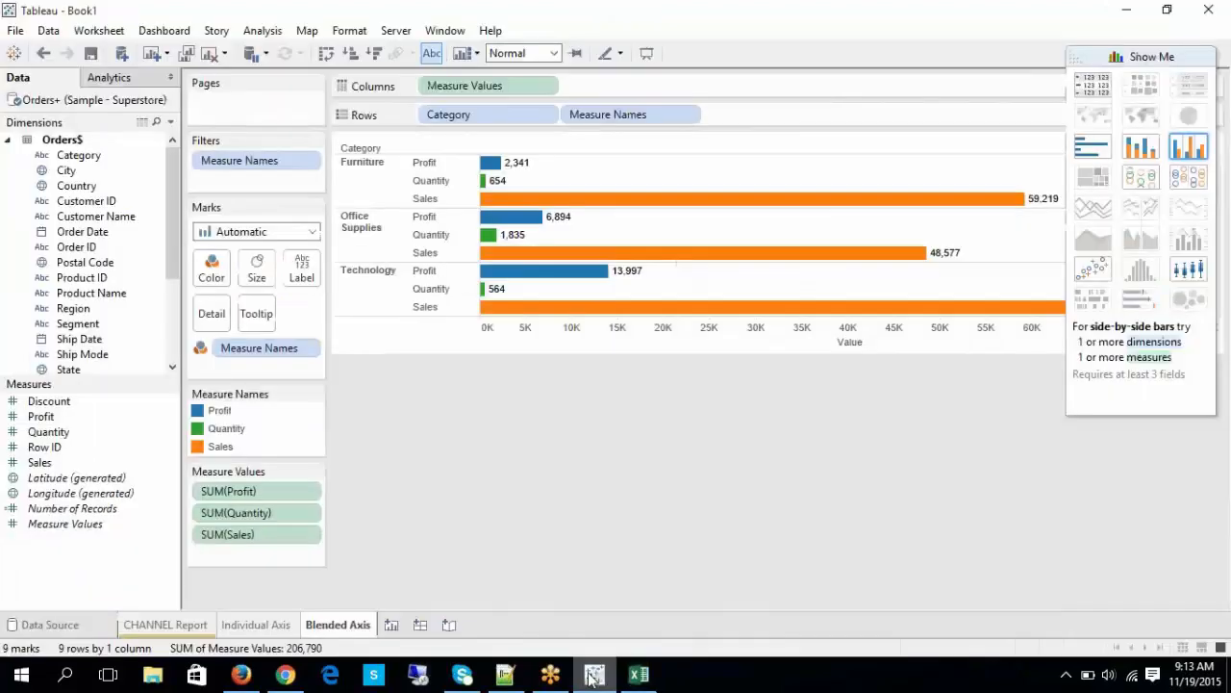
right_click(339, 625)
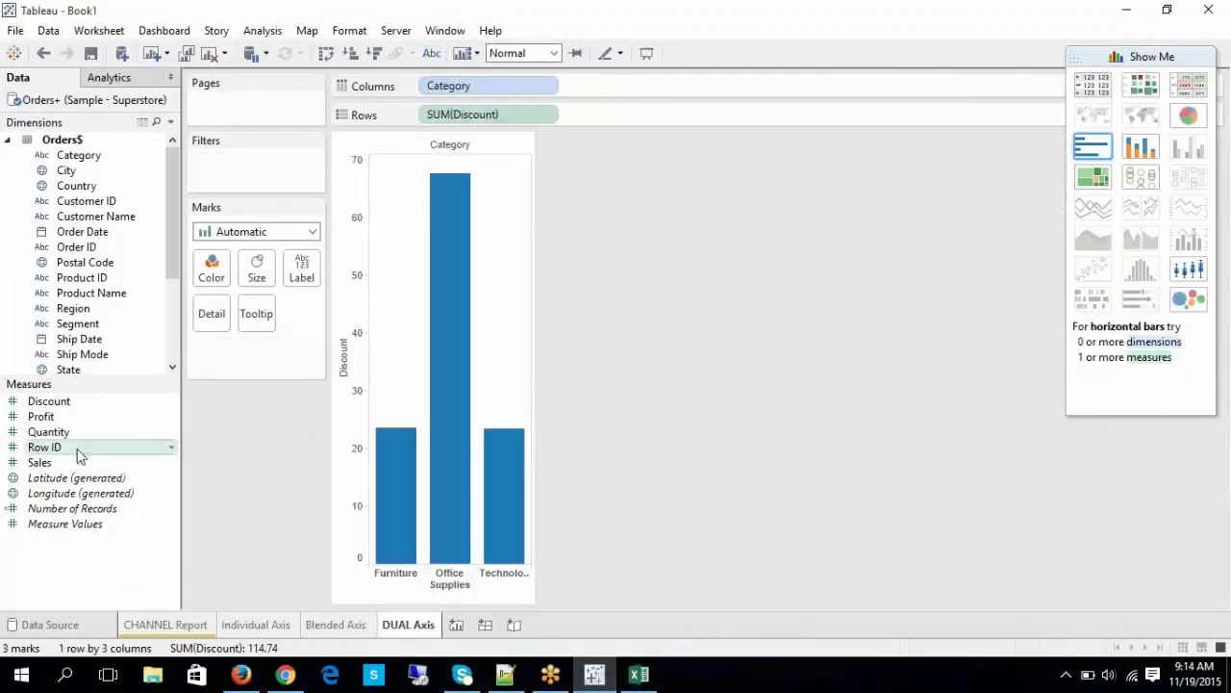
Step: Place Sales on a secondary axis opposite Discount and set the mark type of both measures to Bar
mouse_move(435, 175)
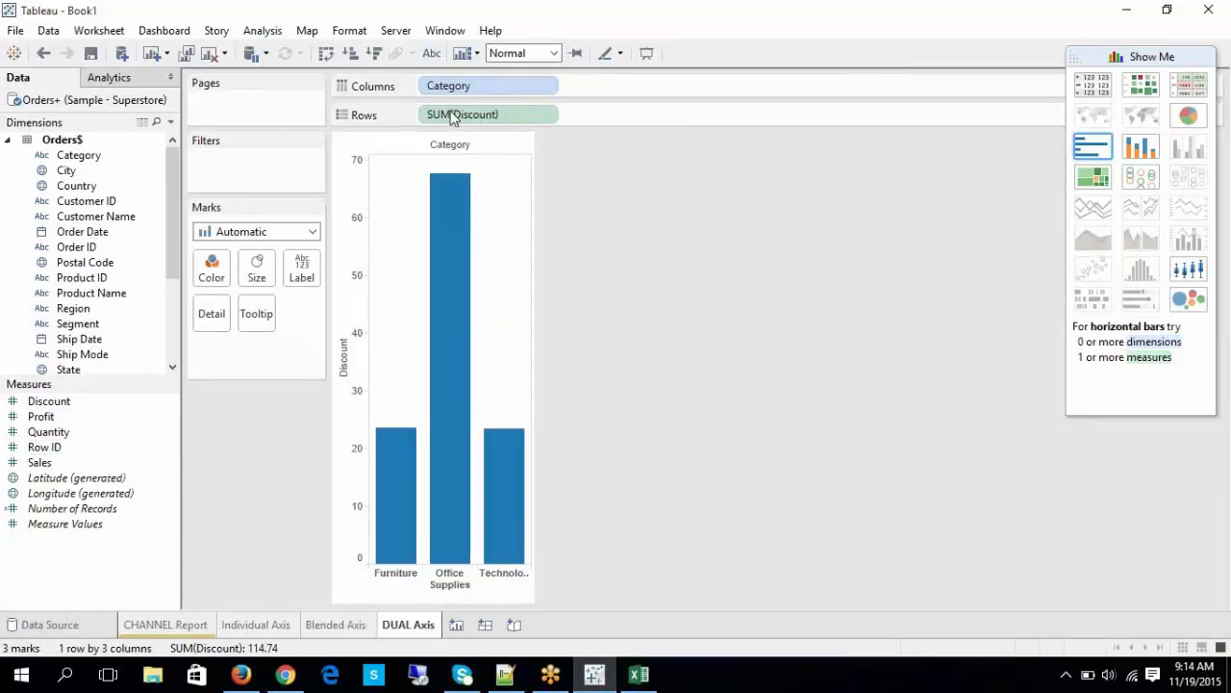
left_click_drag(60, 466, 527, 399)
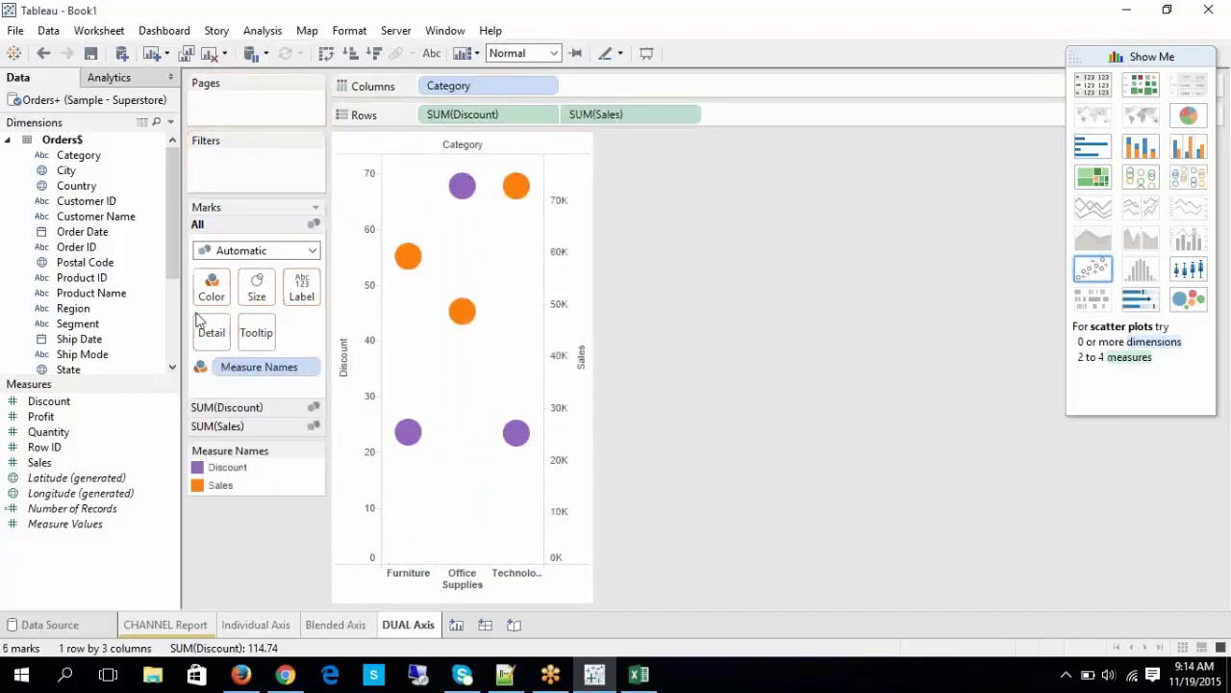
left_click(241, 250)
left_click(226, 289)
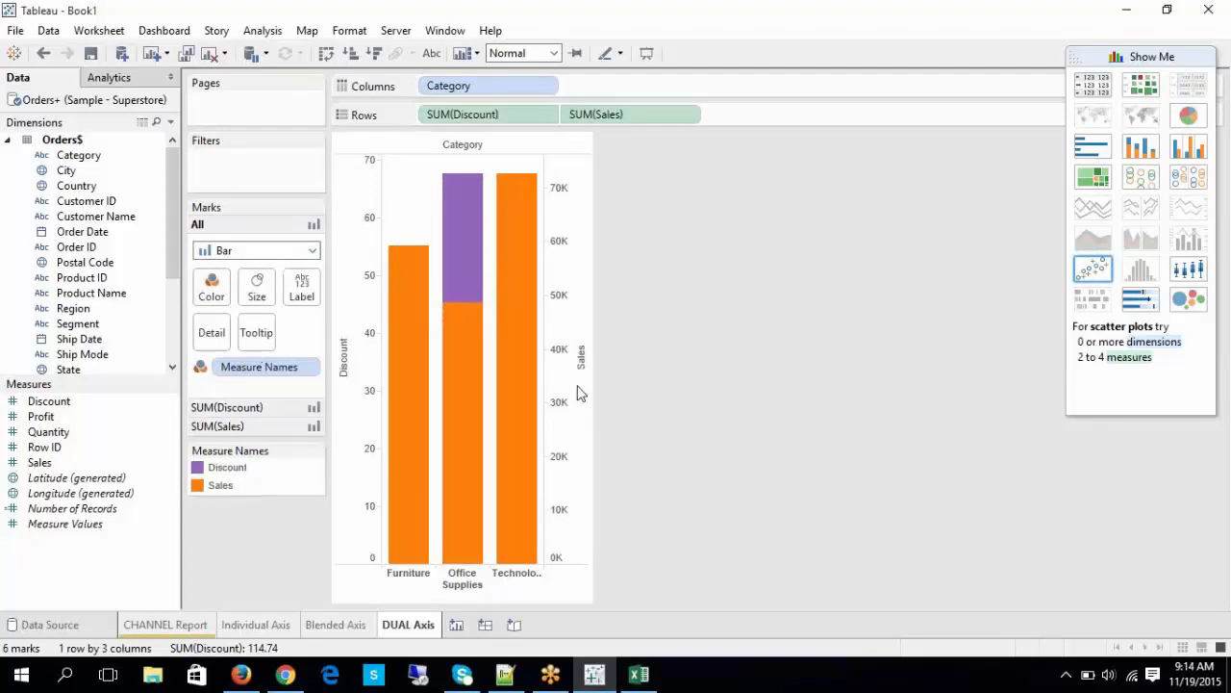
mouse_move(451, 306)
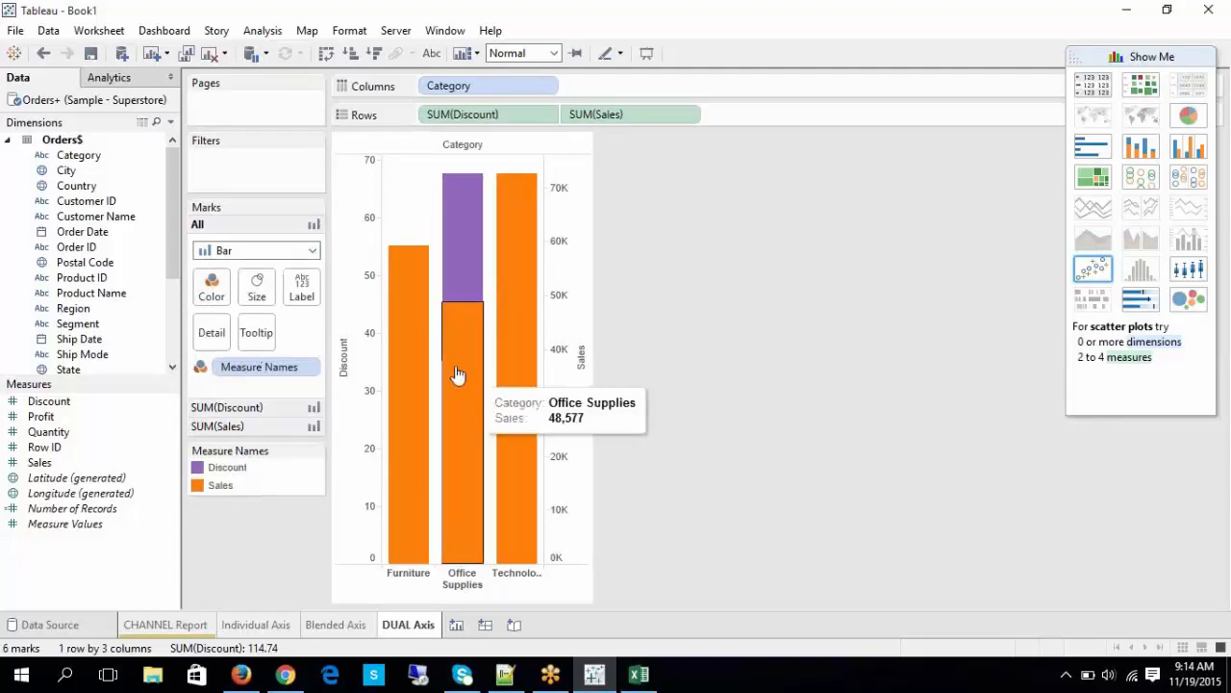
Step: Remove Discount from the rows, keeping only Sales by Category
left_click(587, 115)
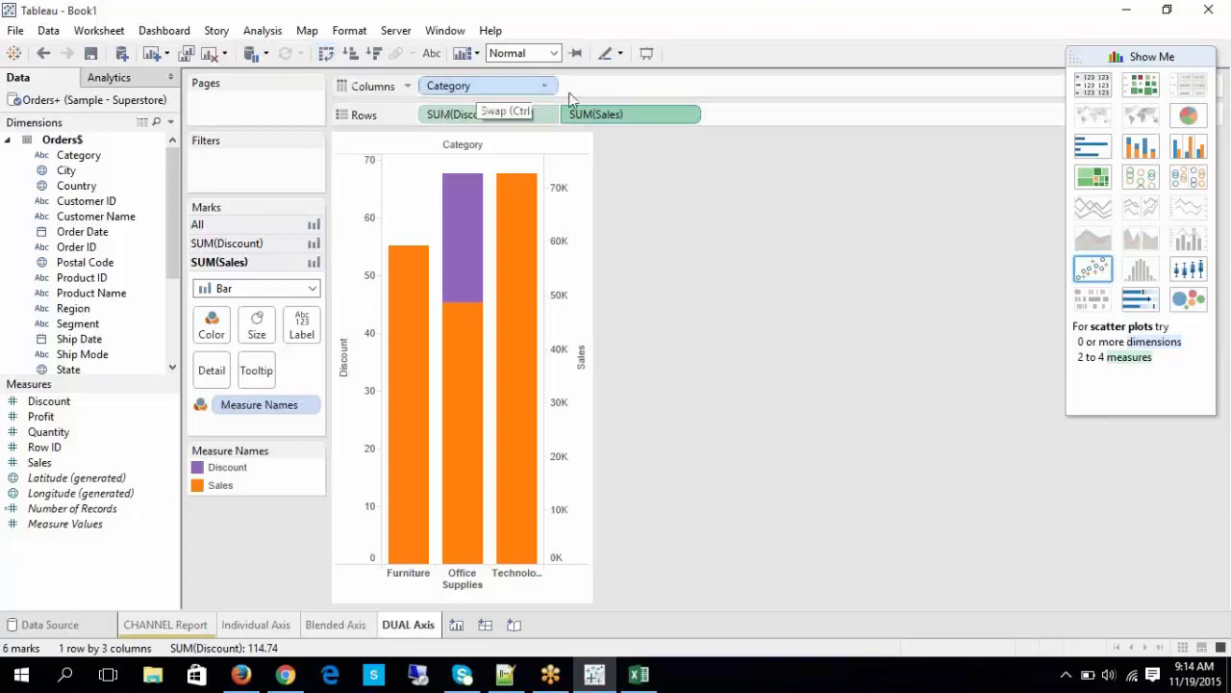
key("Delete")
left_click_drag(490, 118, 441, 117)
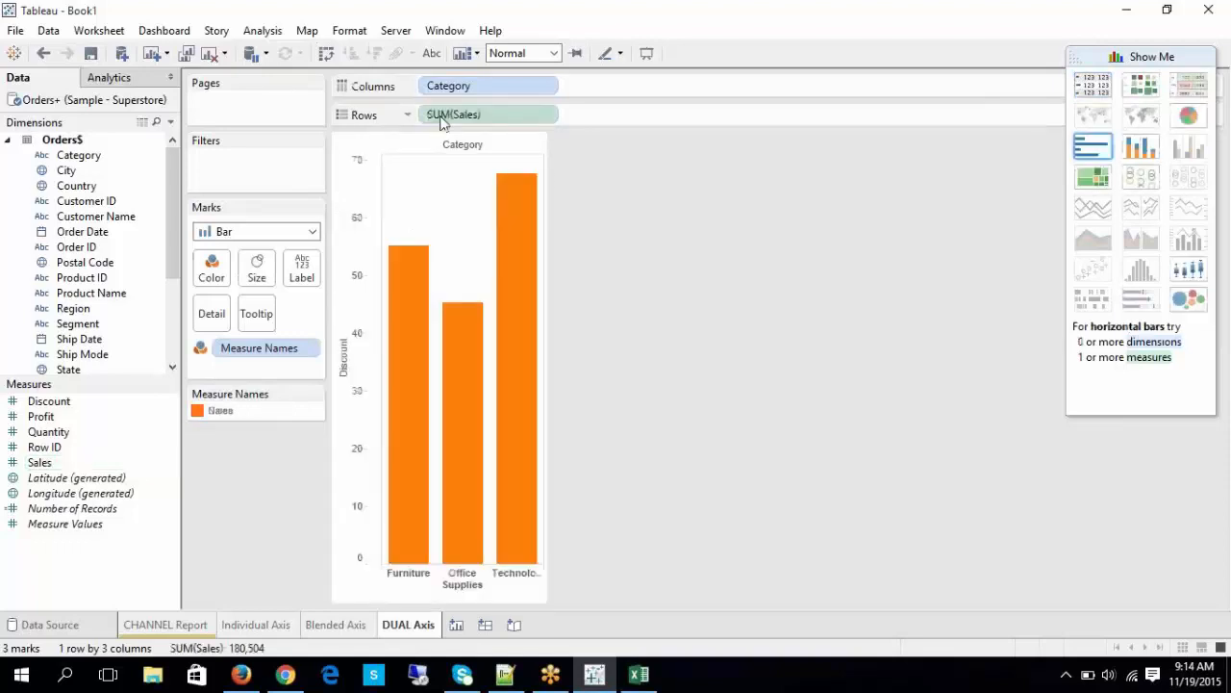
left_click(458, 409)
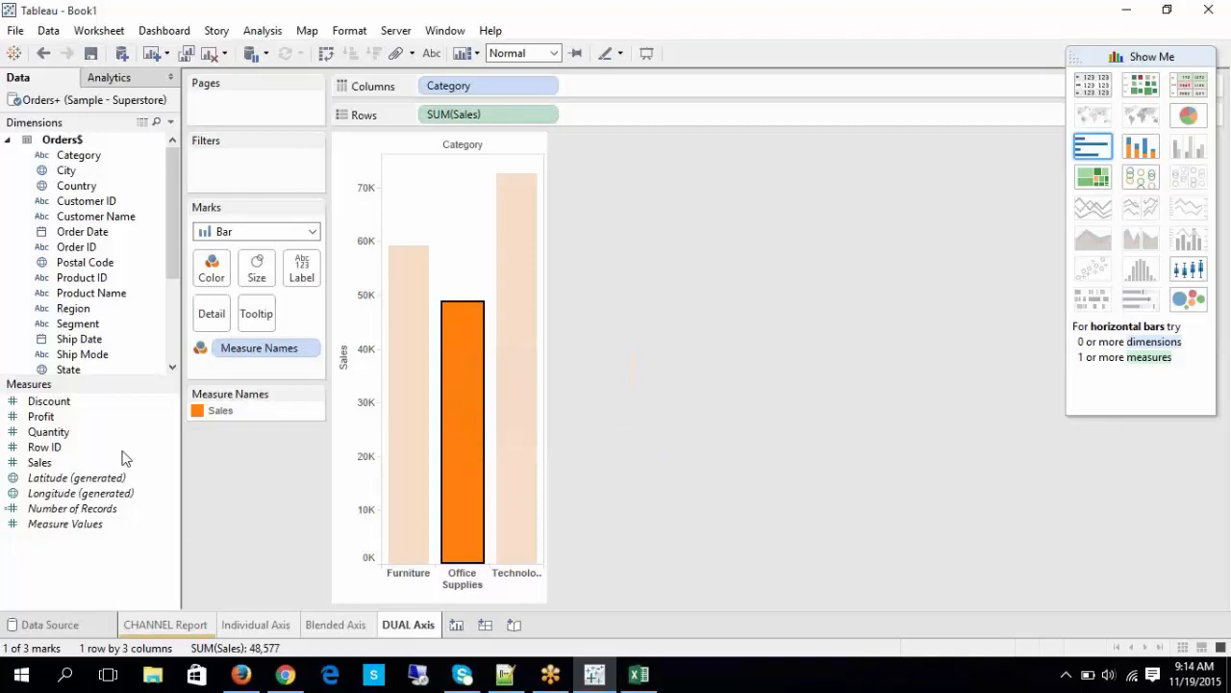
mouse_move(115, 401)
left_mouse_down()
mouse_move(113, 427)
mouse_move(699, 99)
left_mouse_up()
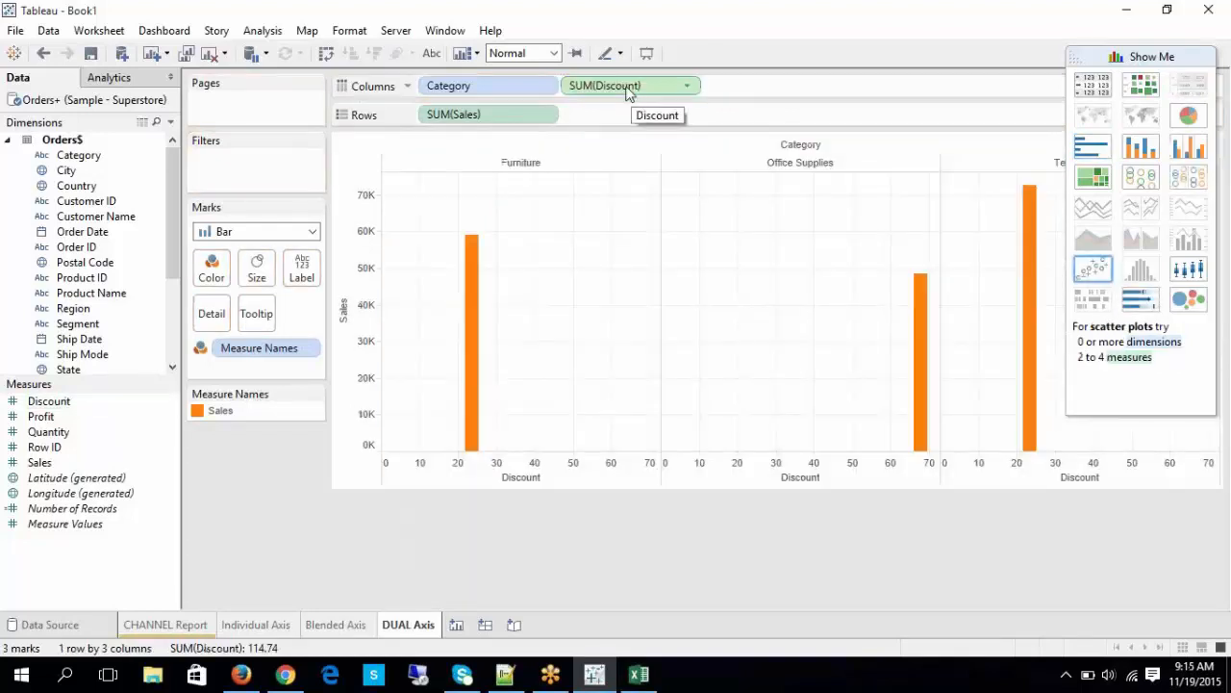
left_click_drag(626, 91, 623, 120)
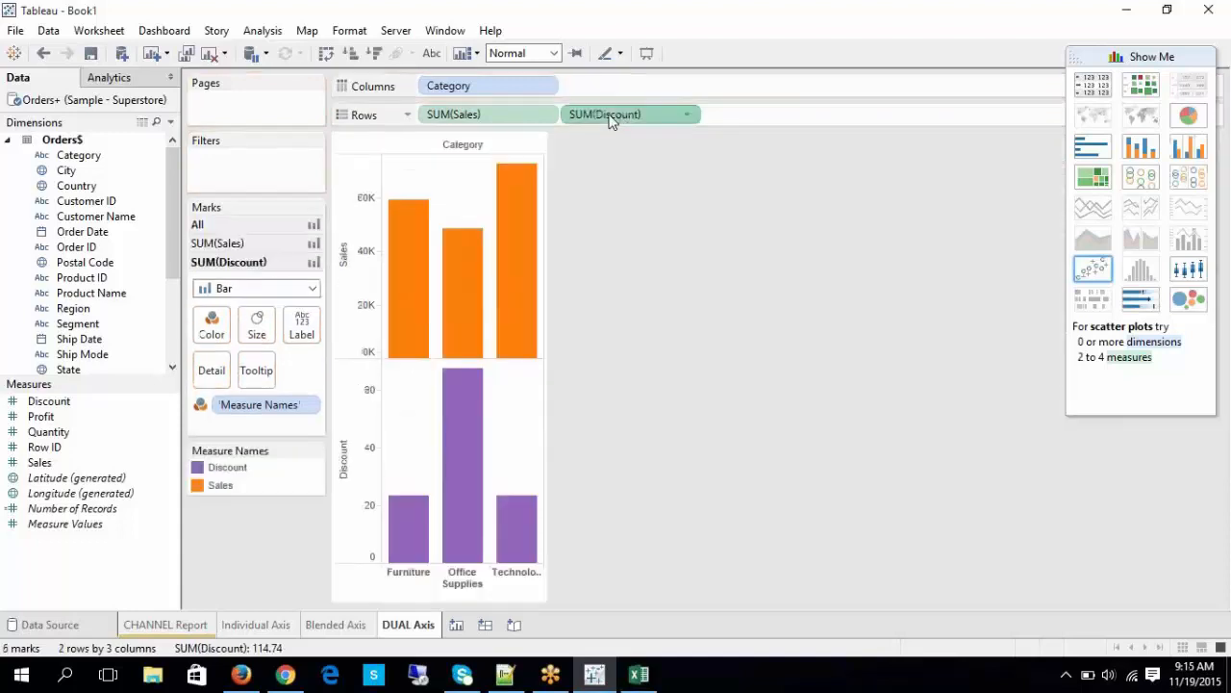
left_click_drag(608, 120, 361, 409)
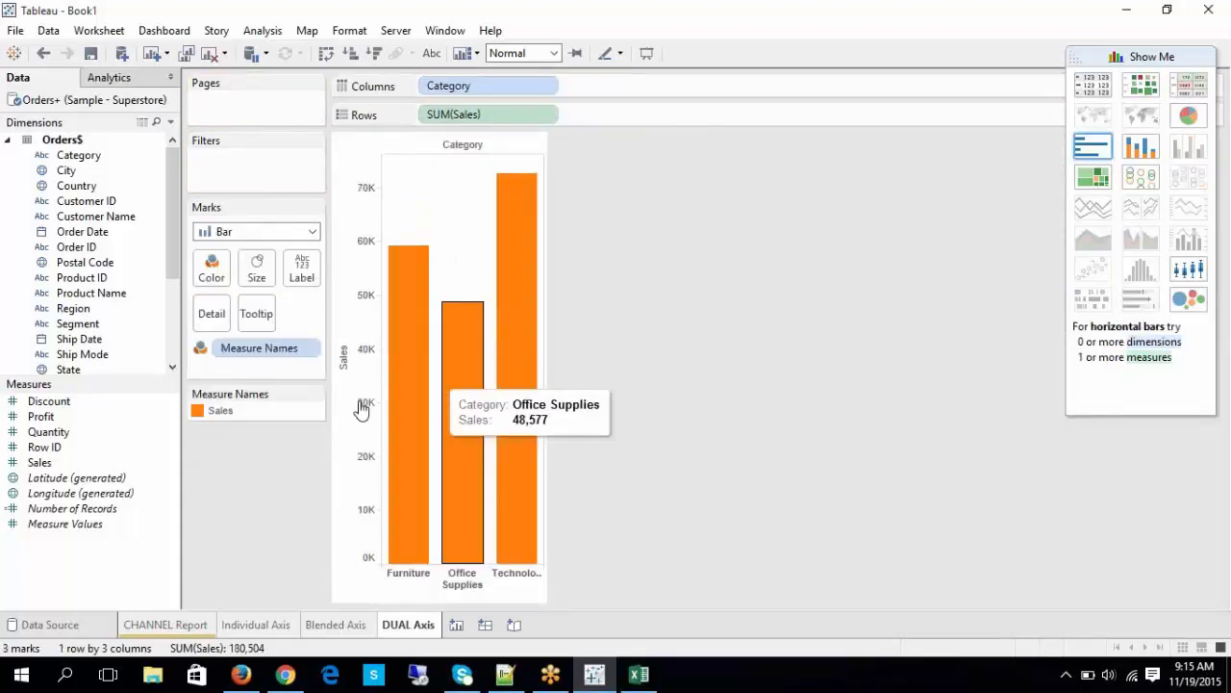
Step: Place Profit on a secondary axis opposite Sales and compare the two axes and their overlapping bars
left_click_drag(59, 417, 542, 469)
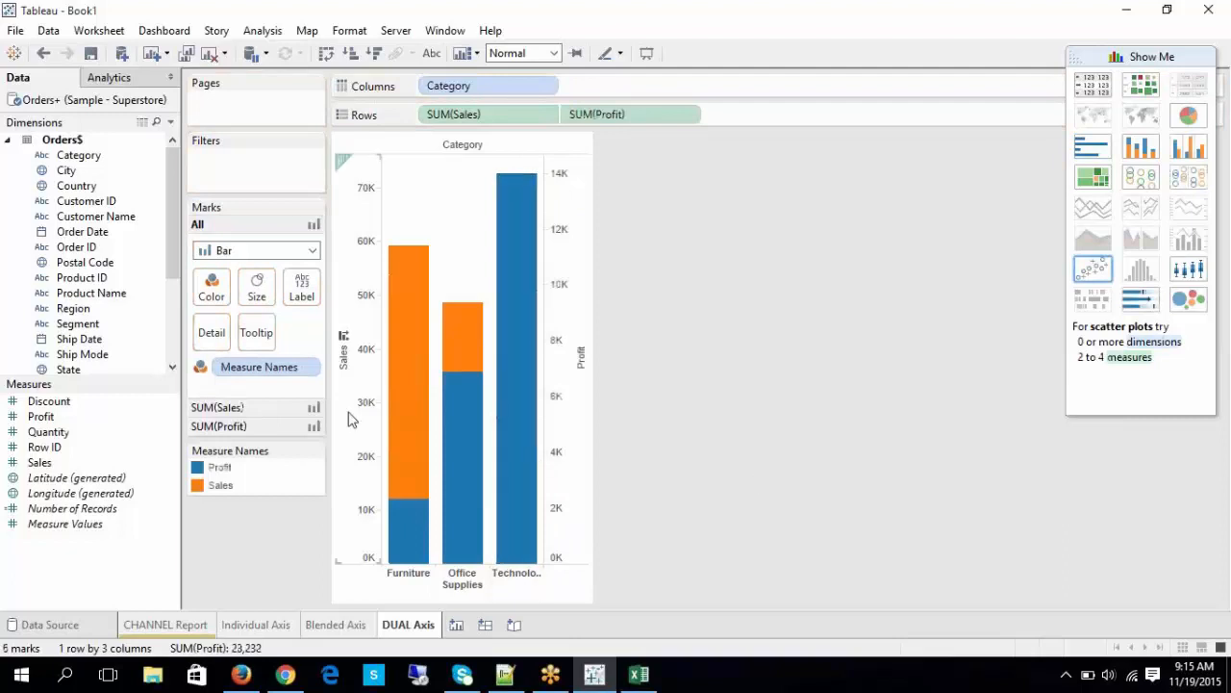
left_click(372, 356)
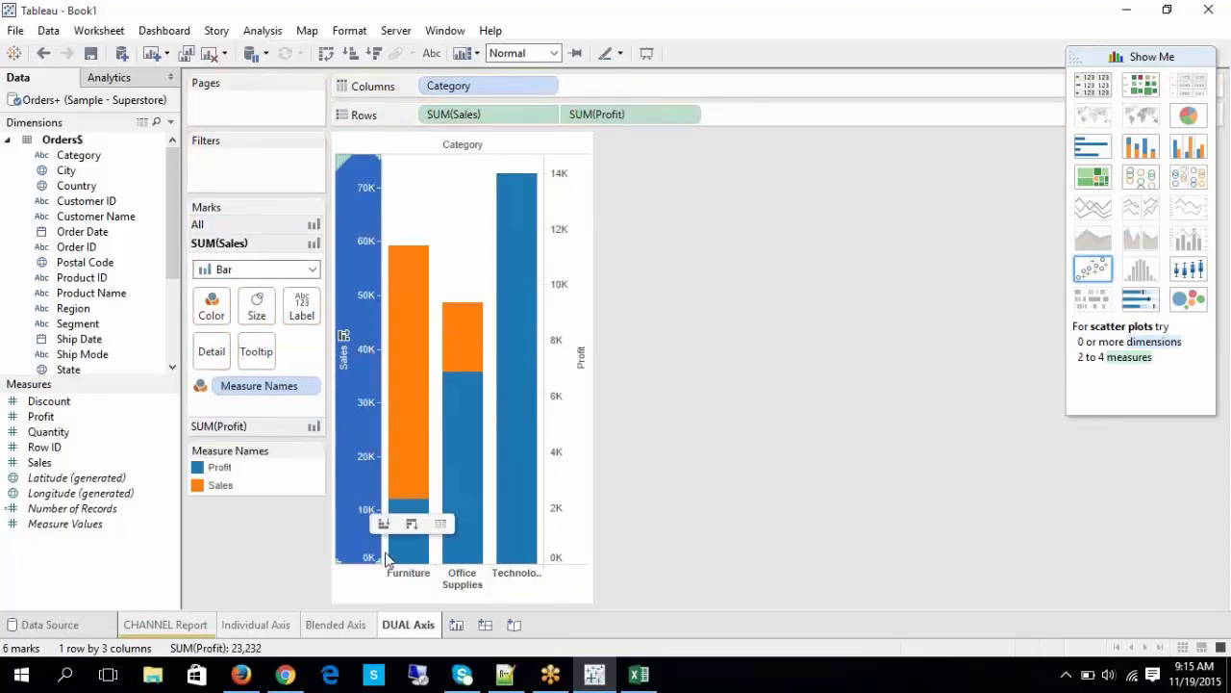
left_click(578, 490)
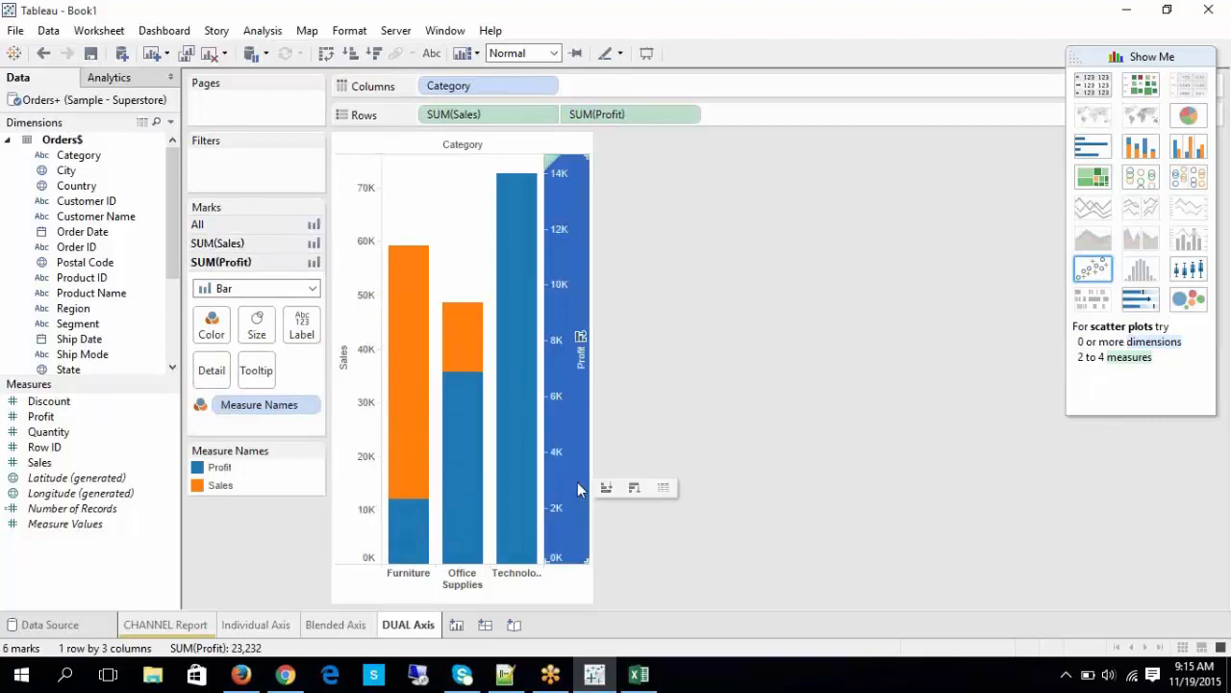
left_click(354, 536)
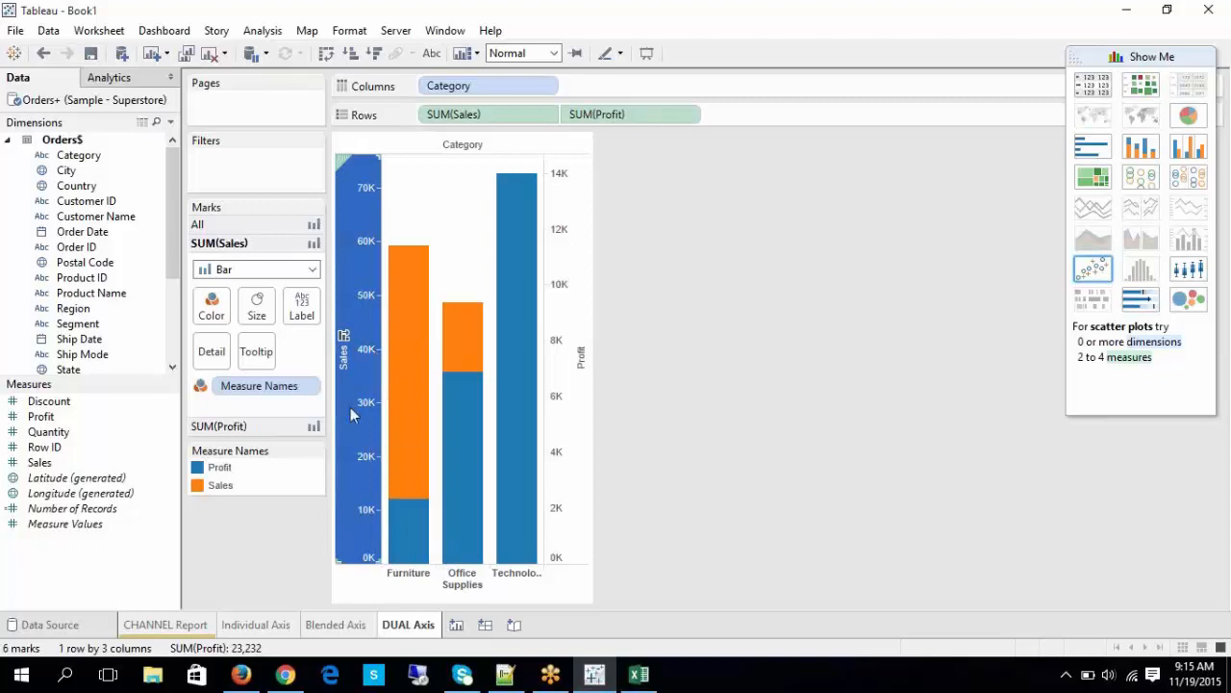
left_click(568, 547)
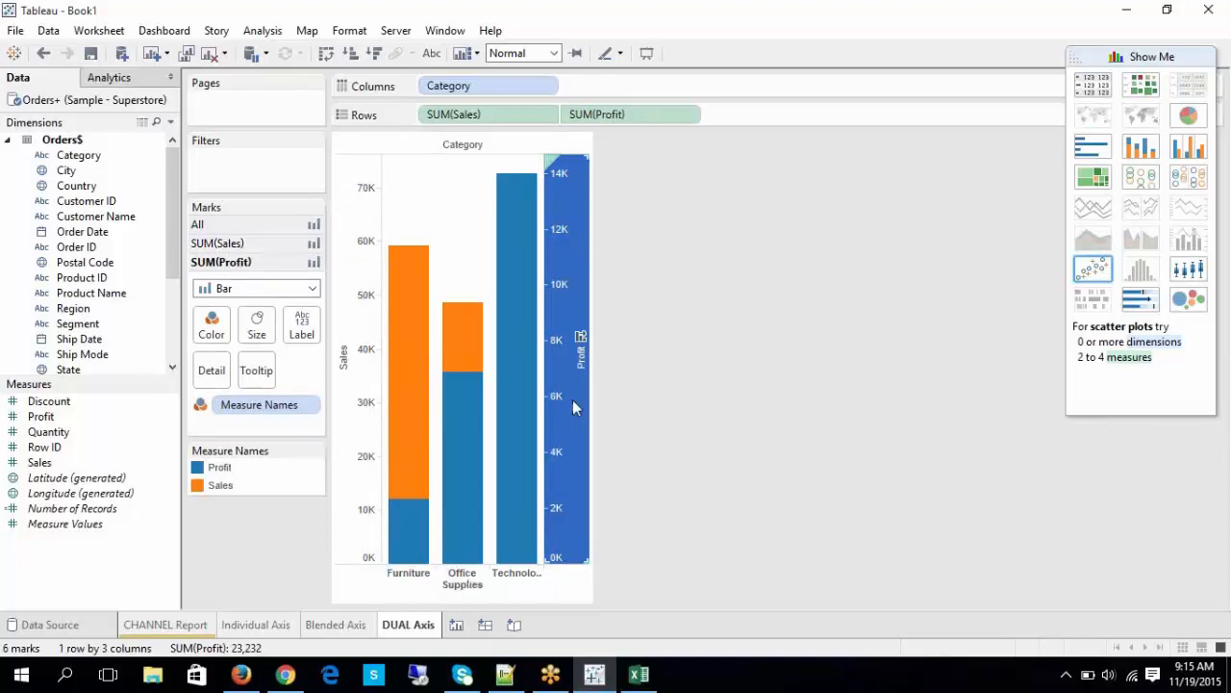
left_click(716, 445)
mouse_move(454, 472)
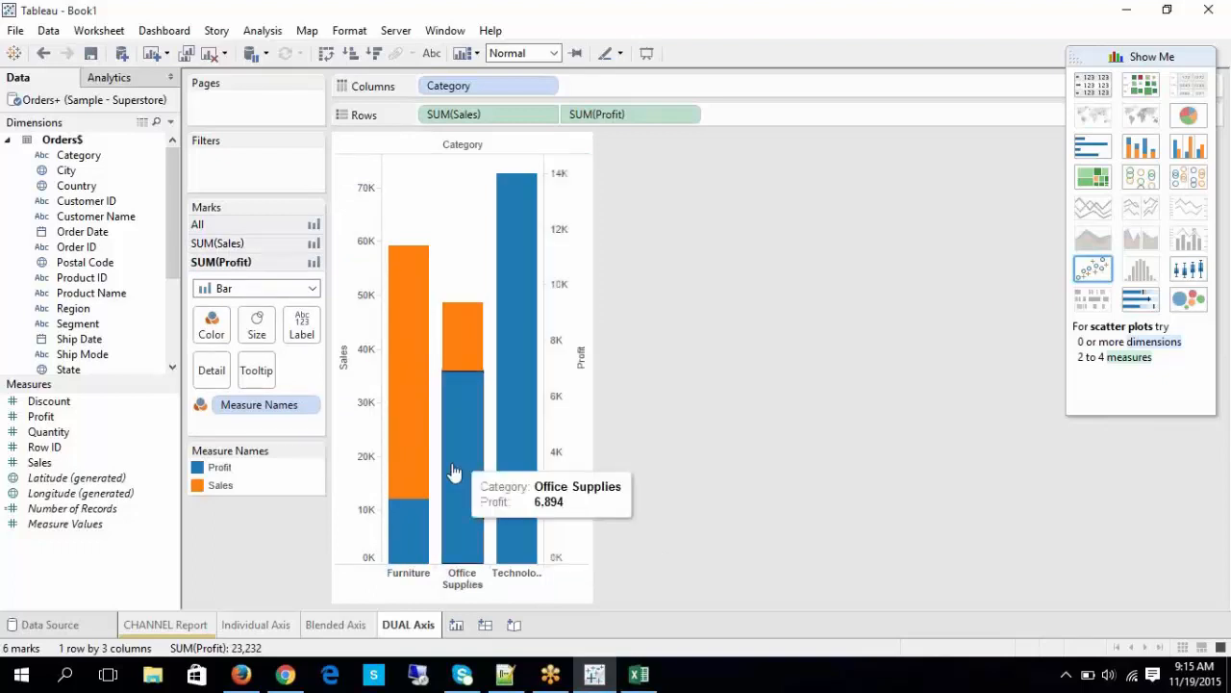
Step: Switch to the Excel notes and highlight the manual Dual Axis instruction about dragging the 2nd measure
left_click(639, 676)
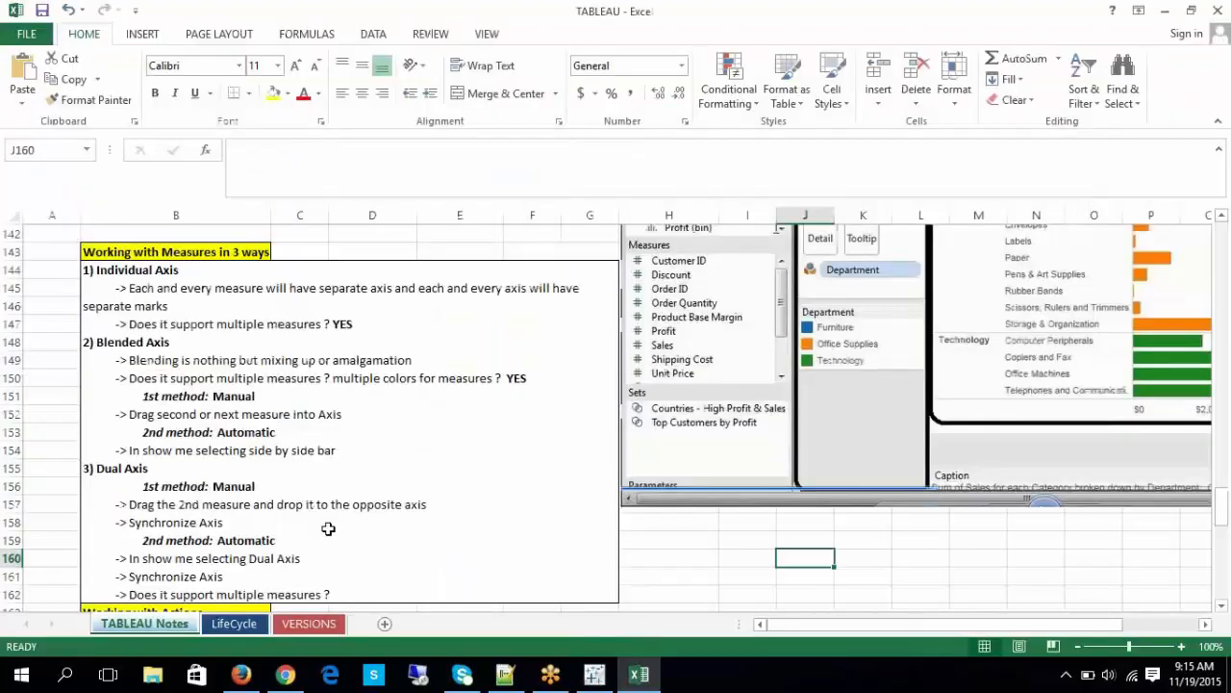
double_click(183, 504)
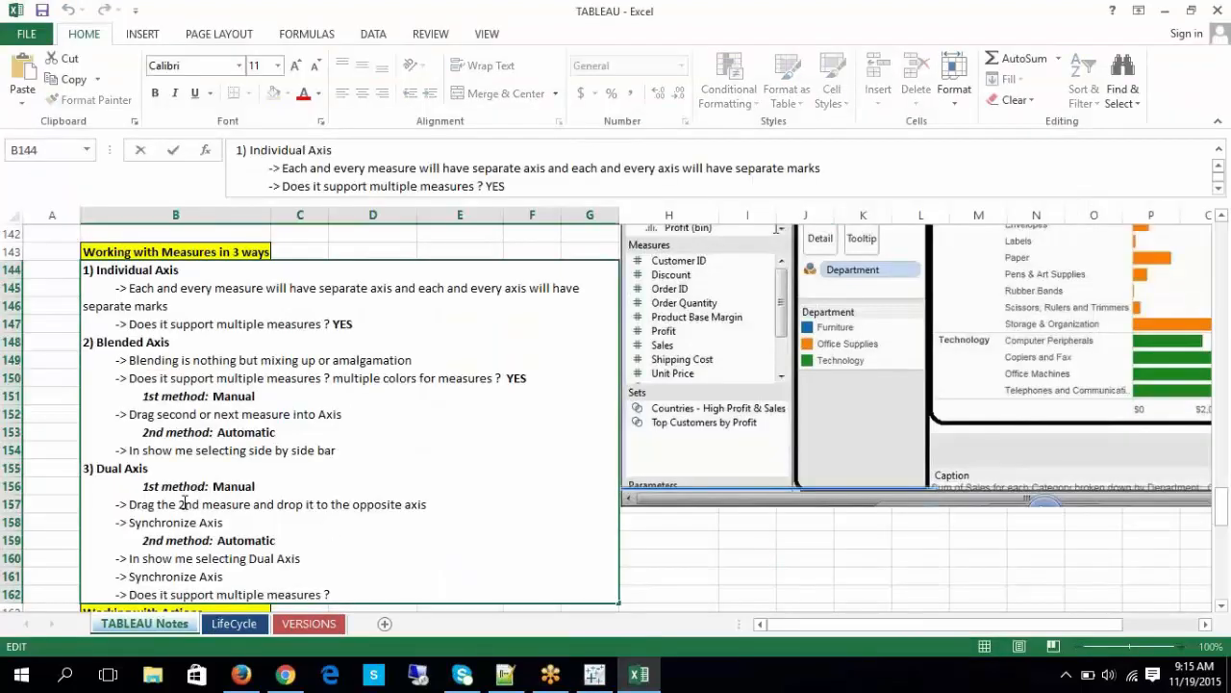
left_click_drag(127, 504, 260, 504)
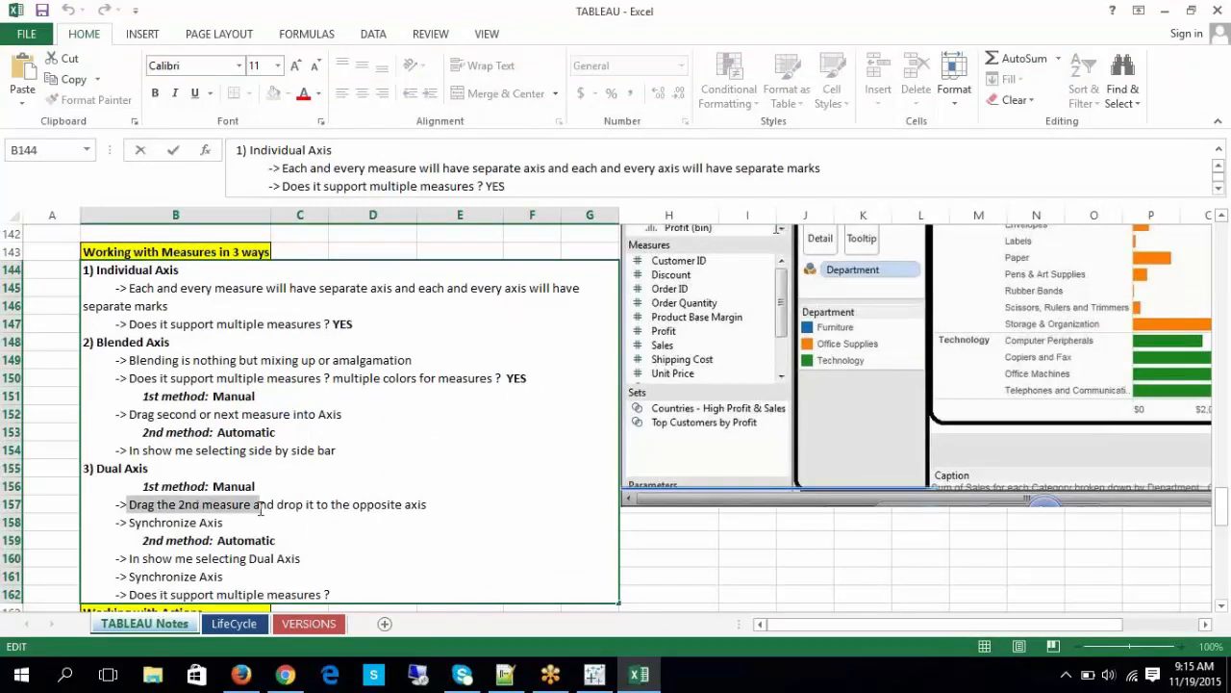
Step: Switch back to Tableau and remove Profit from the rows of the DUAL Axis sheet
left_click(636, 677)
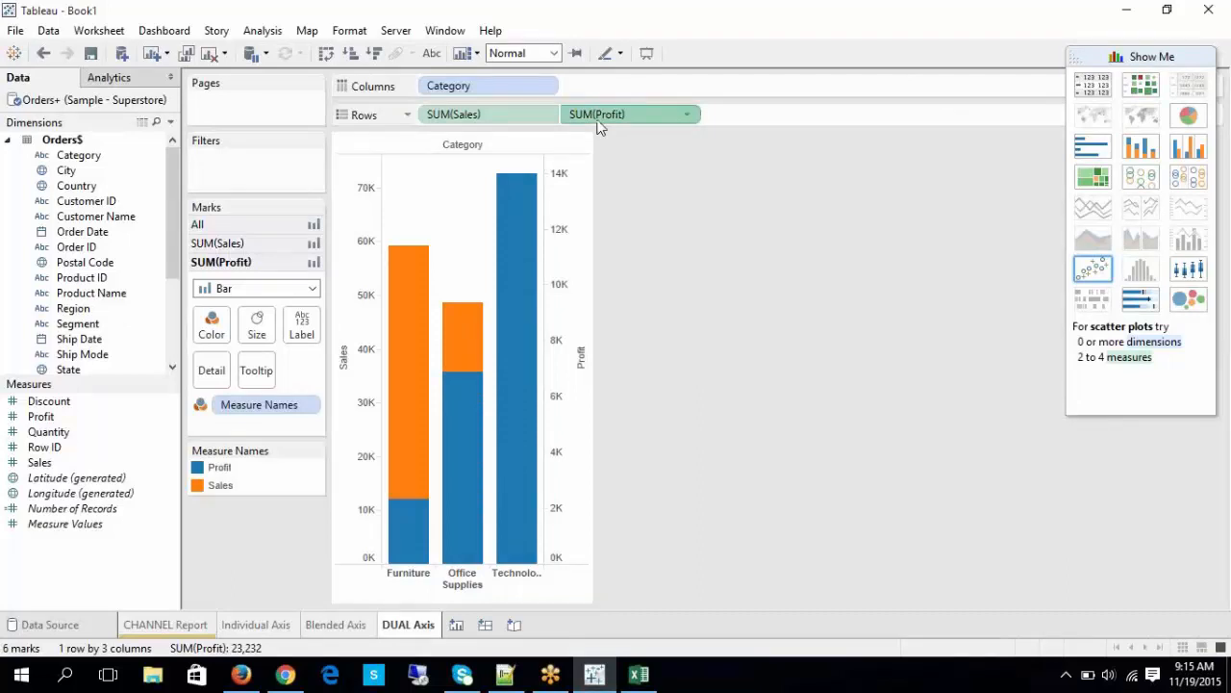
left_click_drag(597, 123, 582, 185)
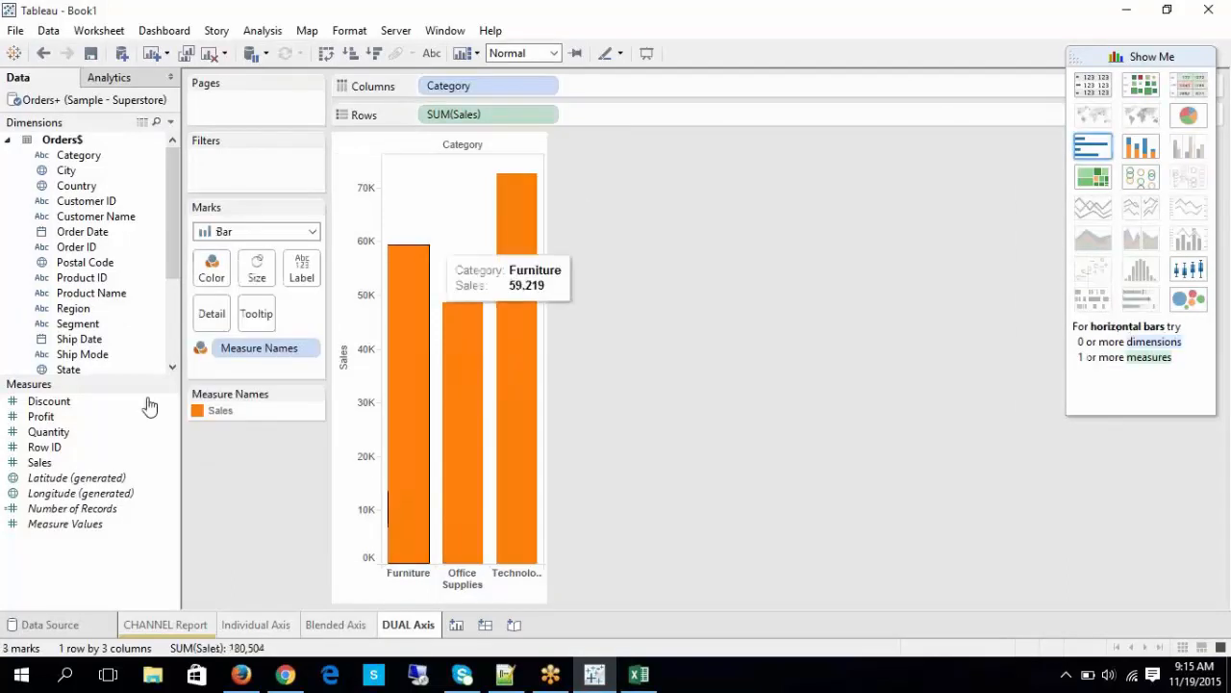
Step: Place Profit on a secondary axis opposite Sales in the Category bar chart and select each axis to compare their scales
left_click(55, 420)
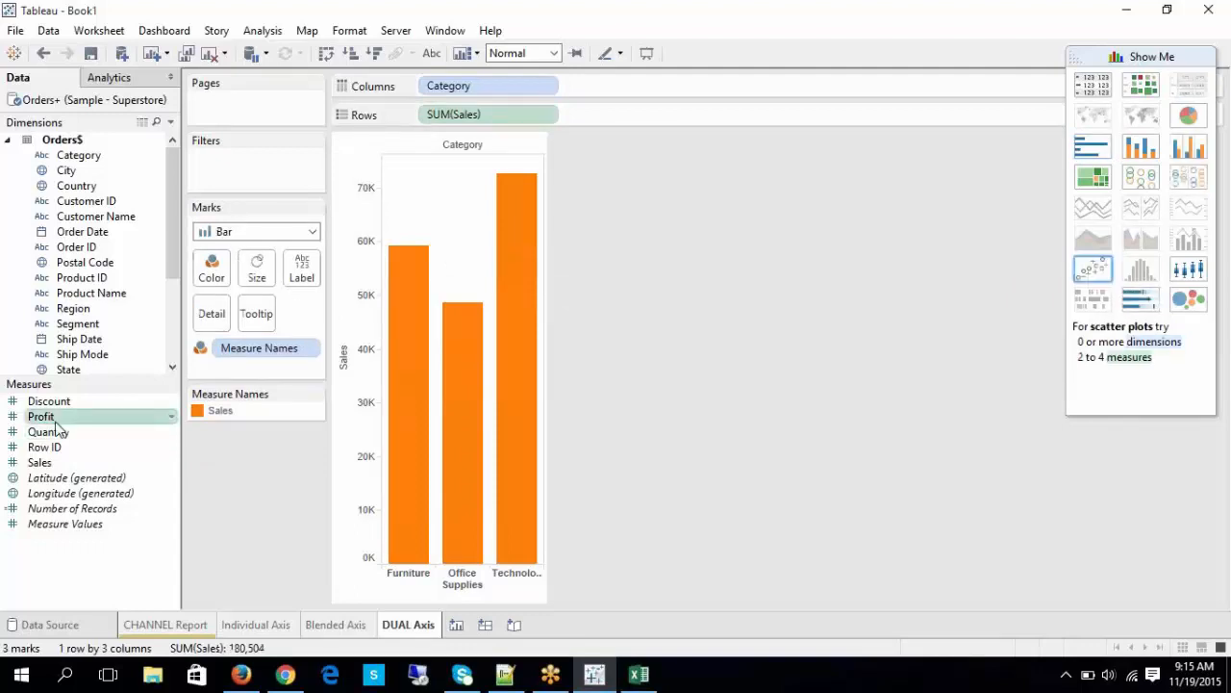
left_click_drag(57, 424, 577, 524)
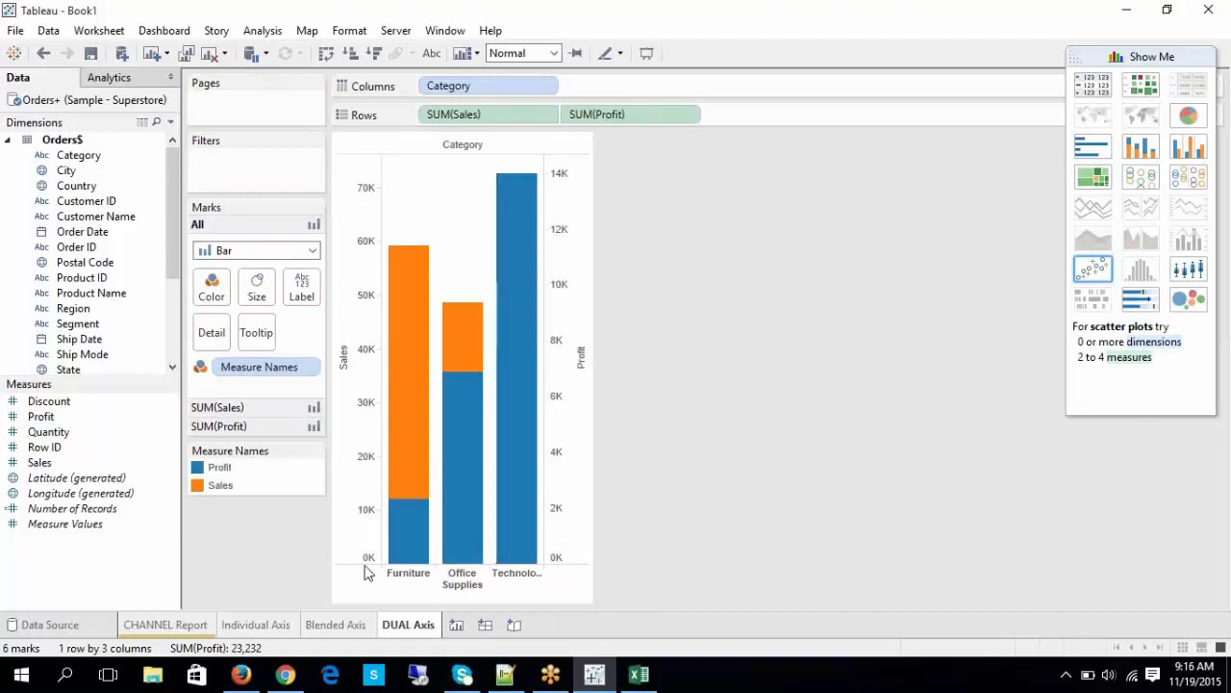
left_click(352, 406)
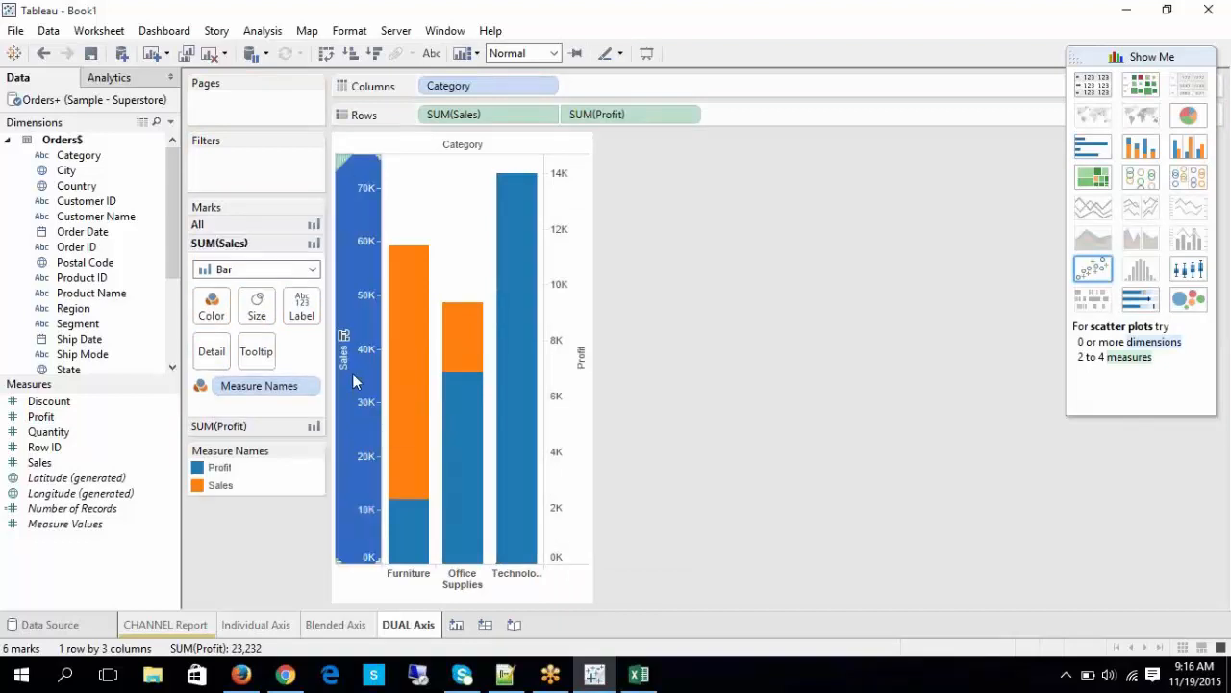
left_click(585, 493)
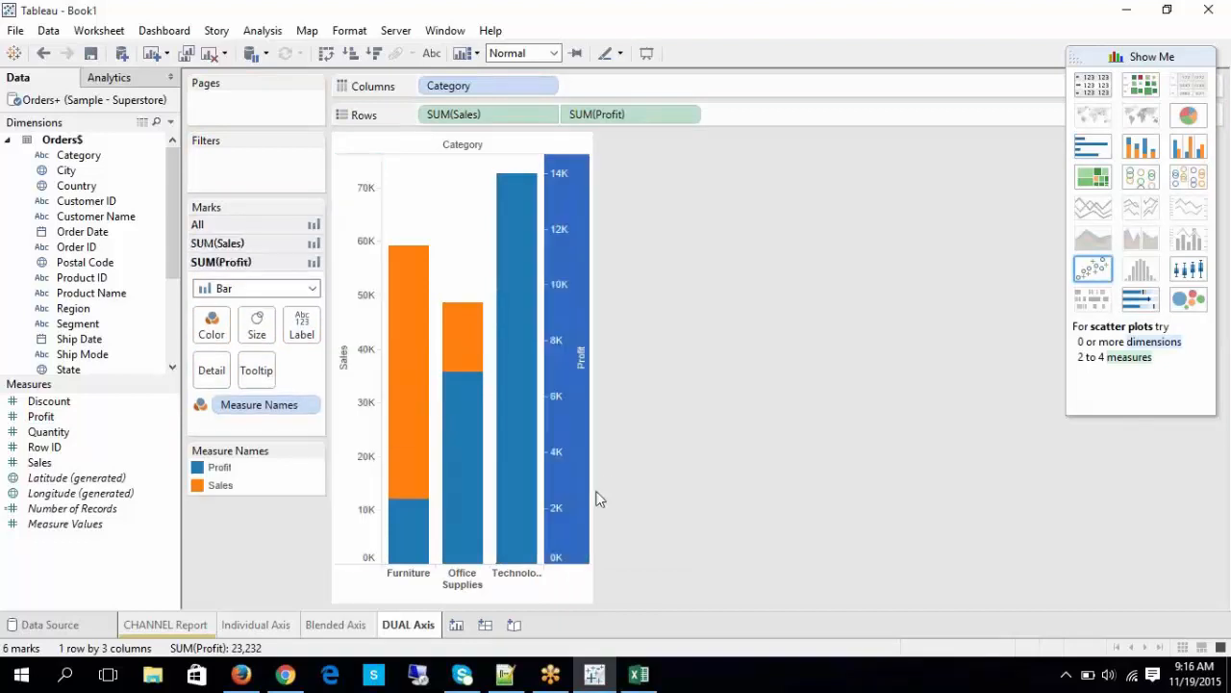
left_click(795, 474)
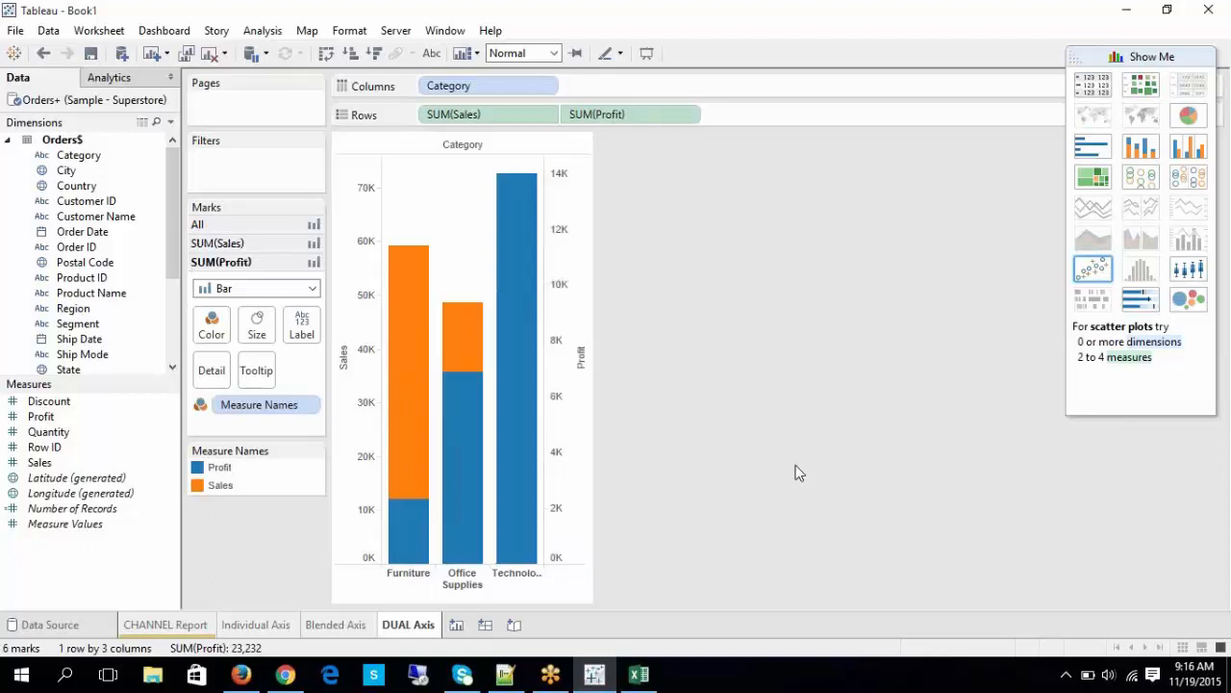
Step: Examine the options of the Profit and Sales axes to see which of them offers Synchronize Axis
left_click(580, 499)
right_click(563, 481)
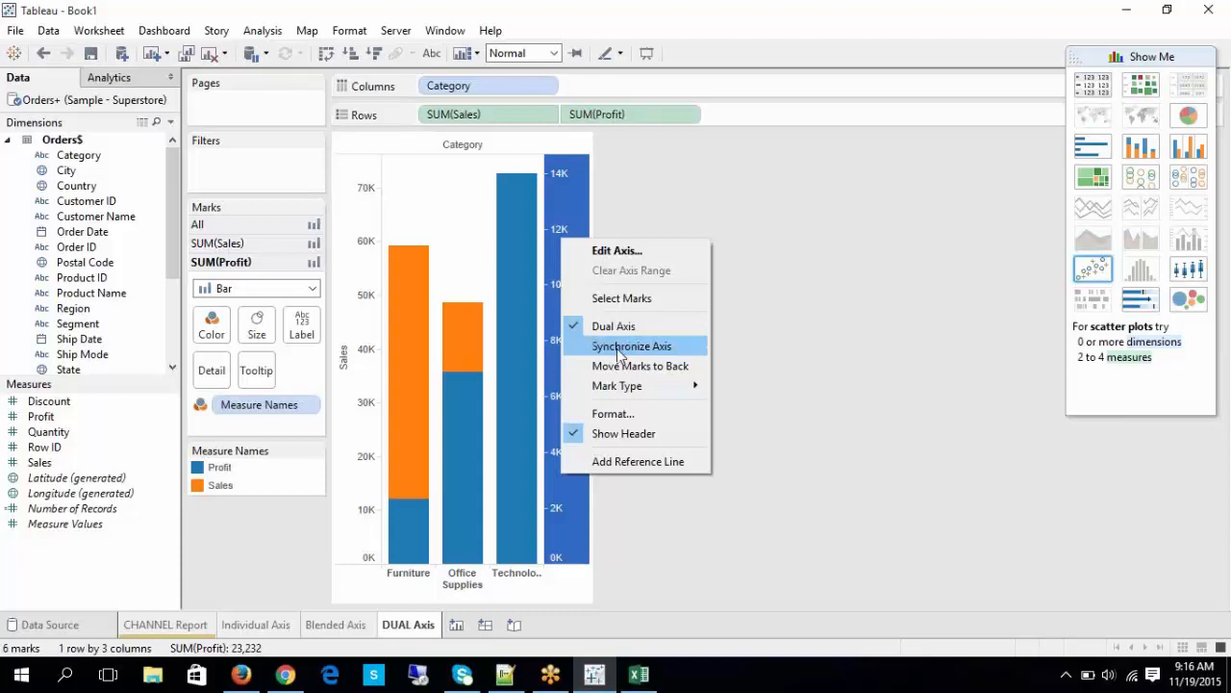
left_click(660, 507)
left_click(364, 554)
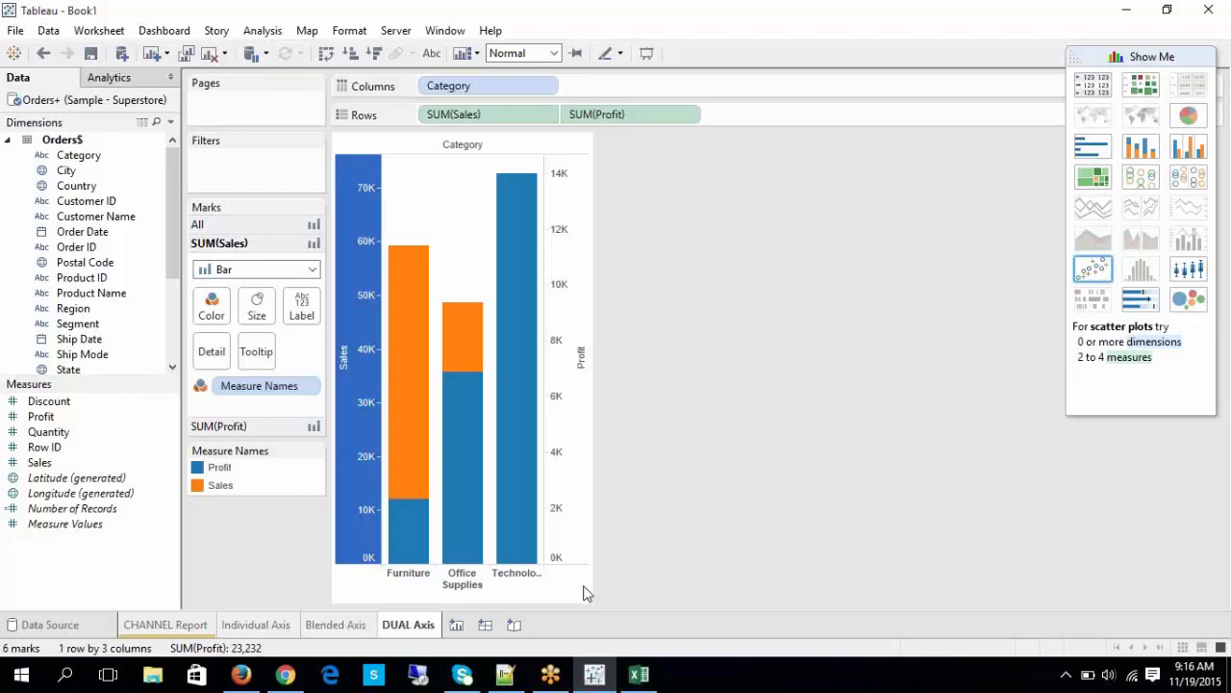
left_click(585, 435)
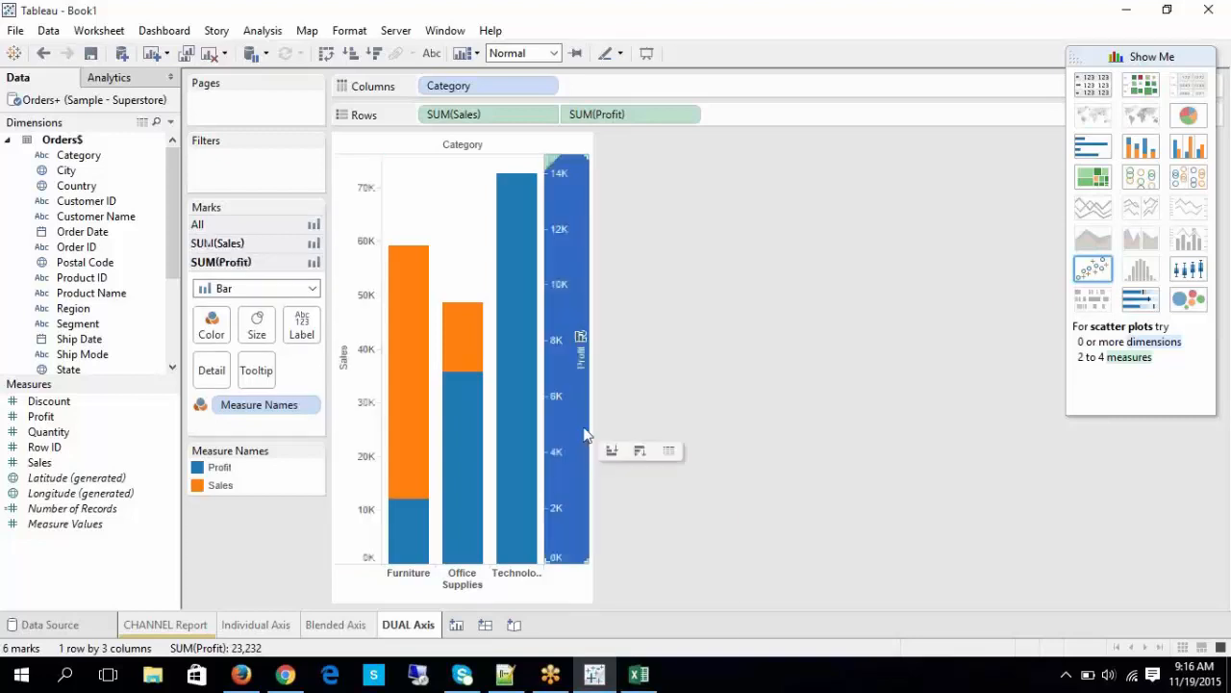
right_click(585, 435)
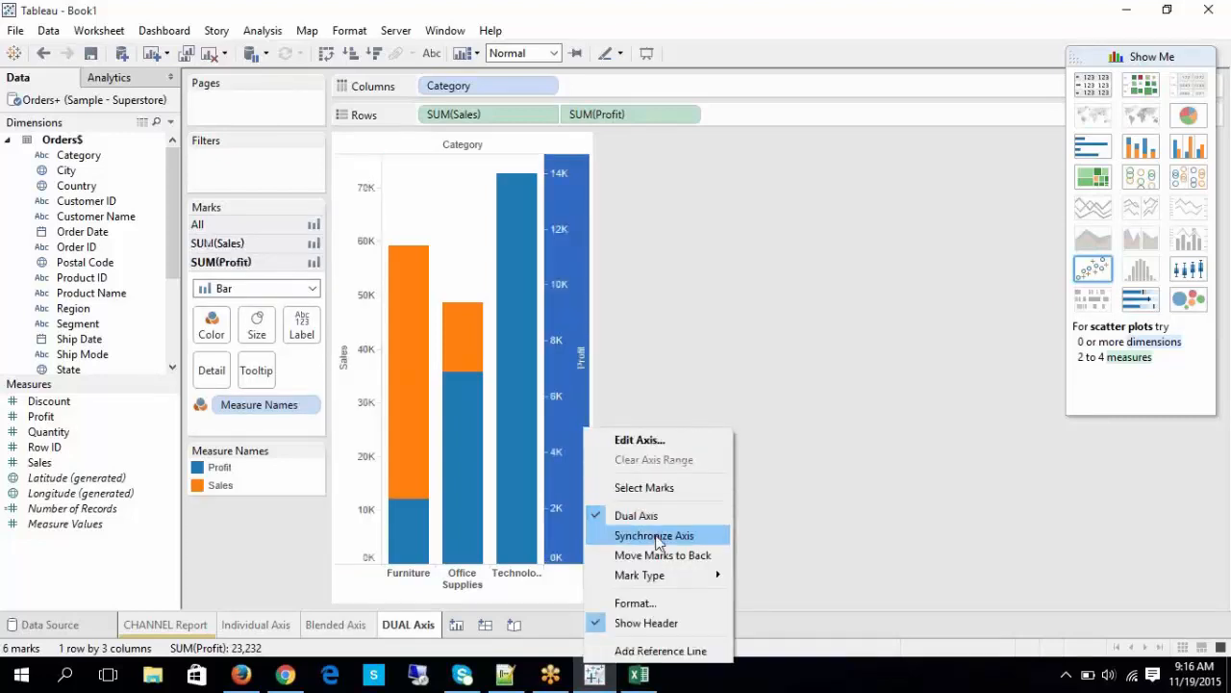
left_click(622, 537)
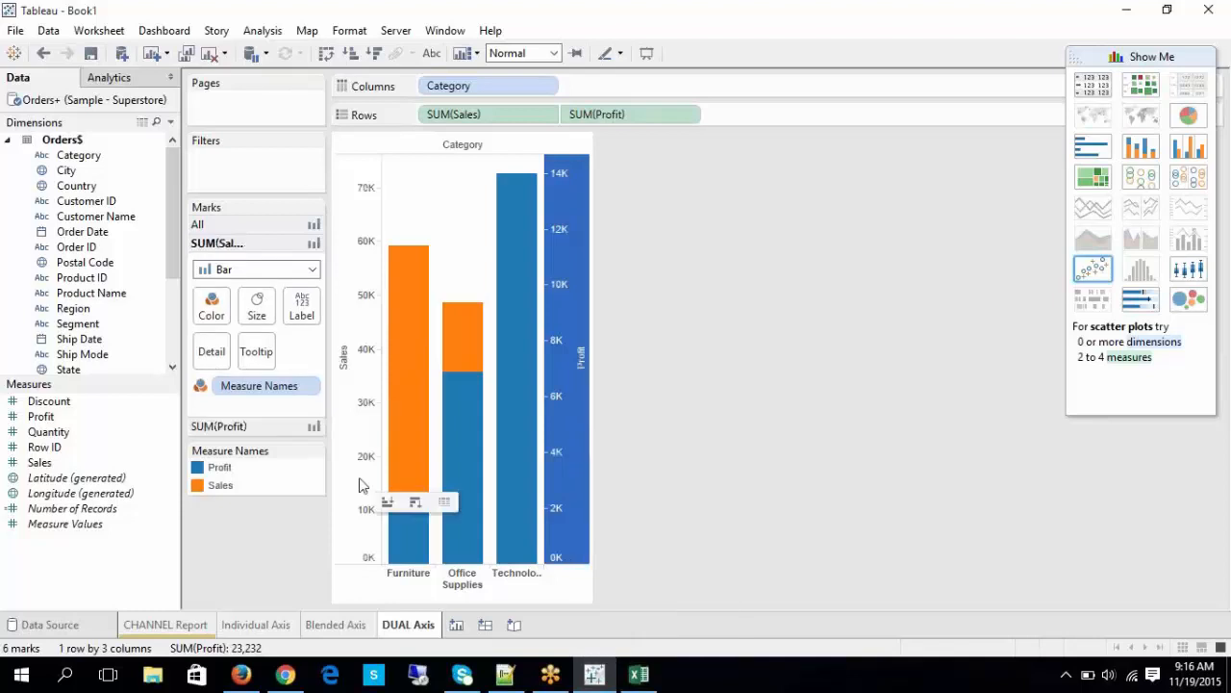
right_click(362, 485)
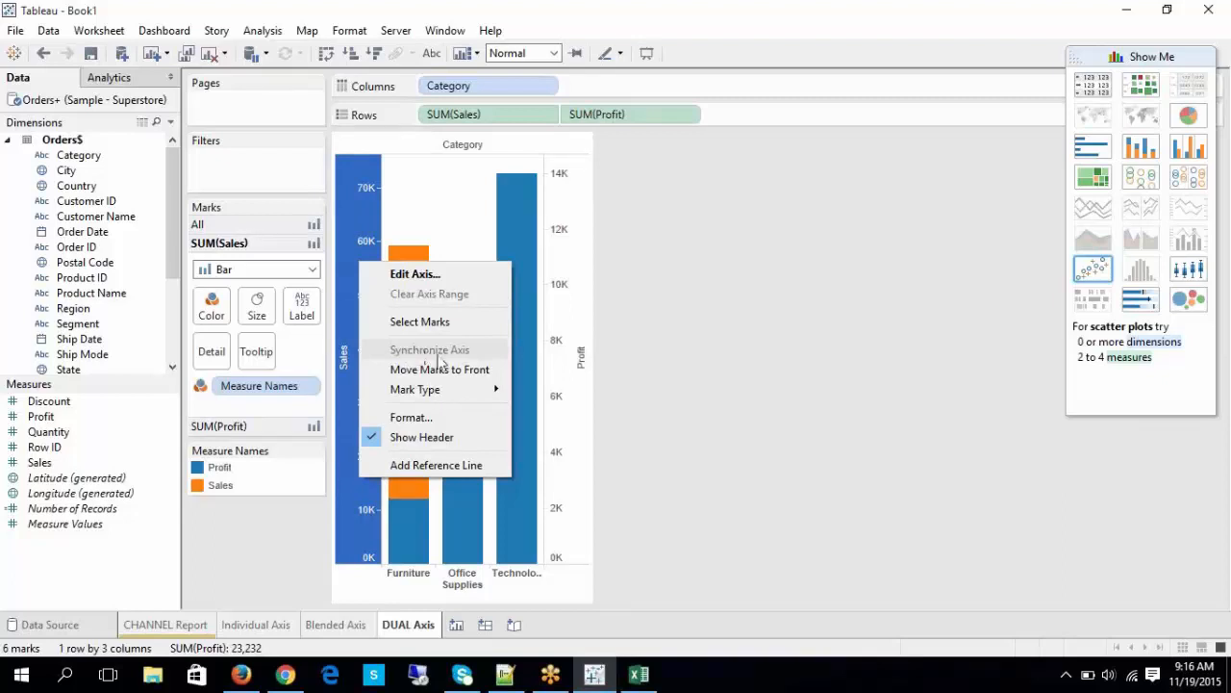
left_click(750, 494)
left_click(579, 483)
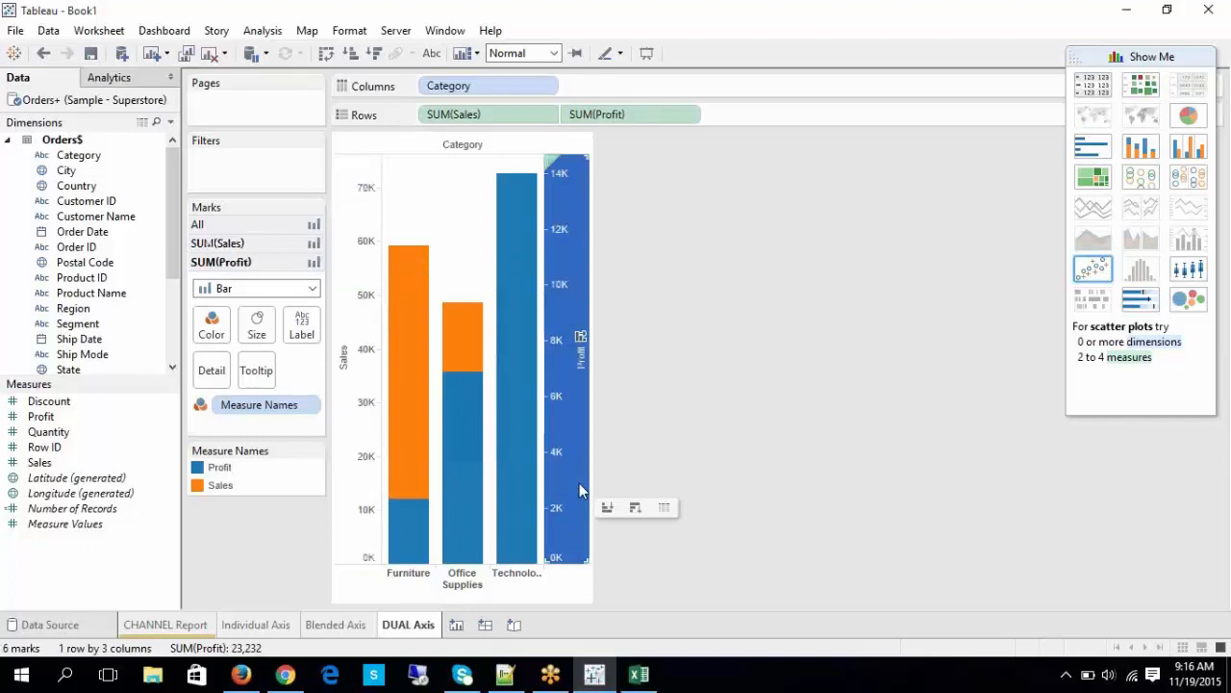
right_click(579, 489)
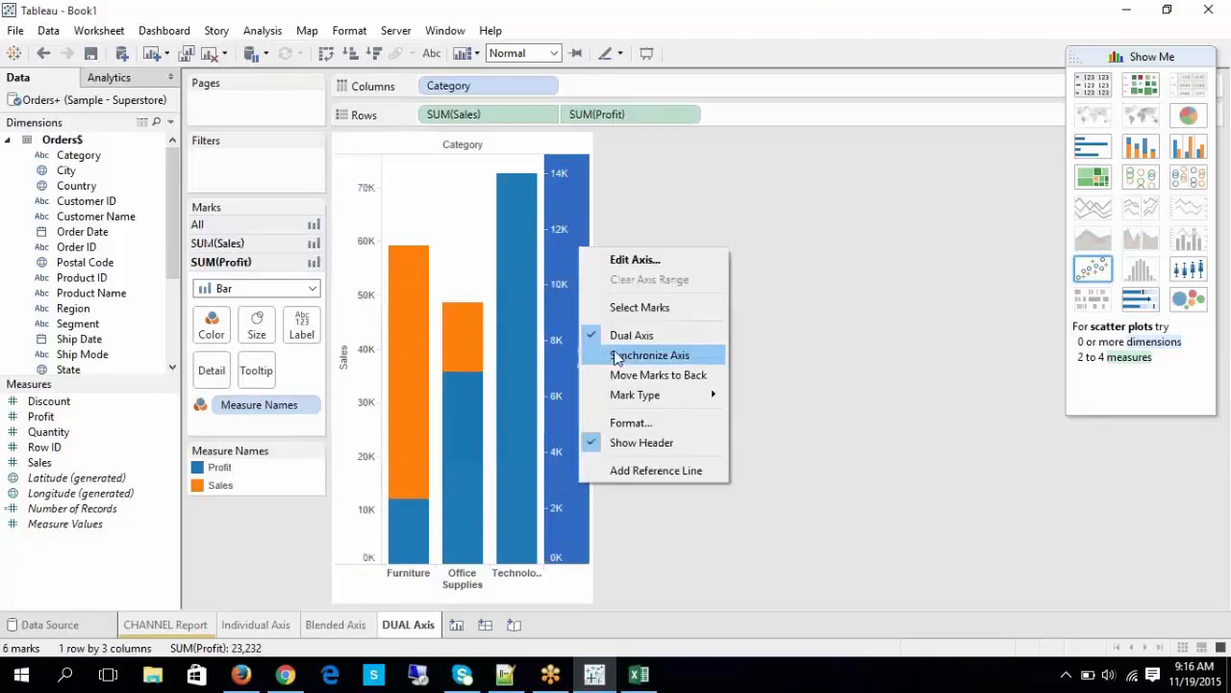
left_click(313, 587)
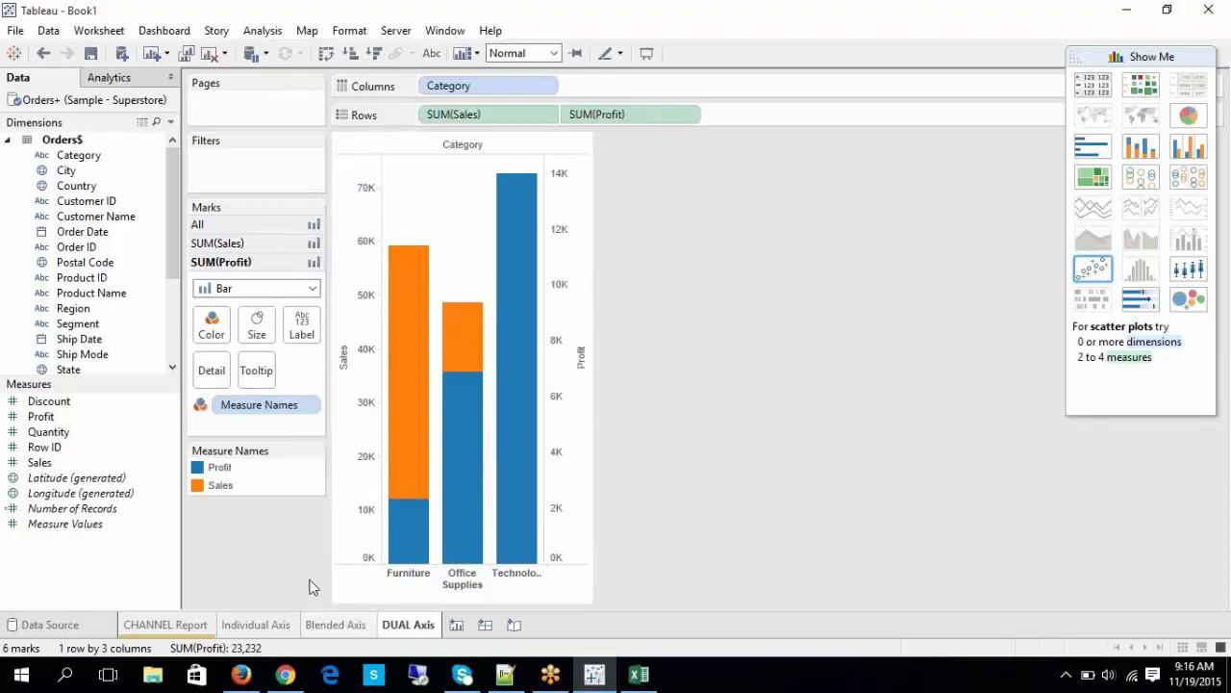
Step: Synchronize the Profit axis with the Sales axis
right_click(582, 486)
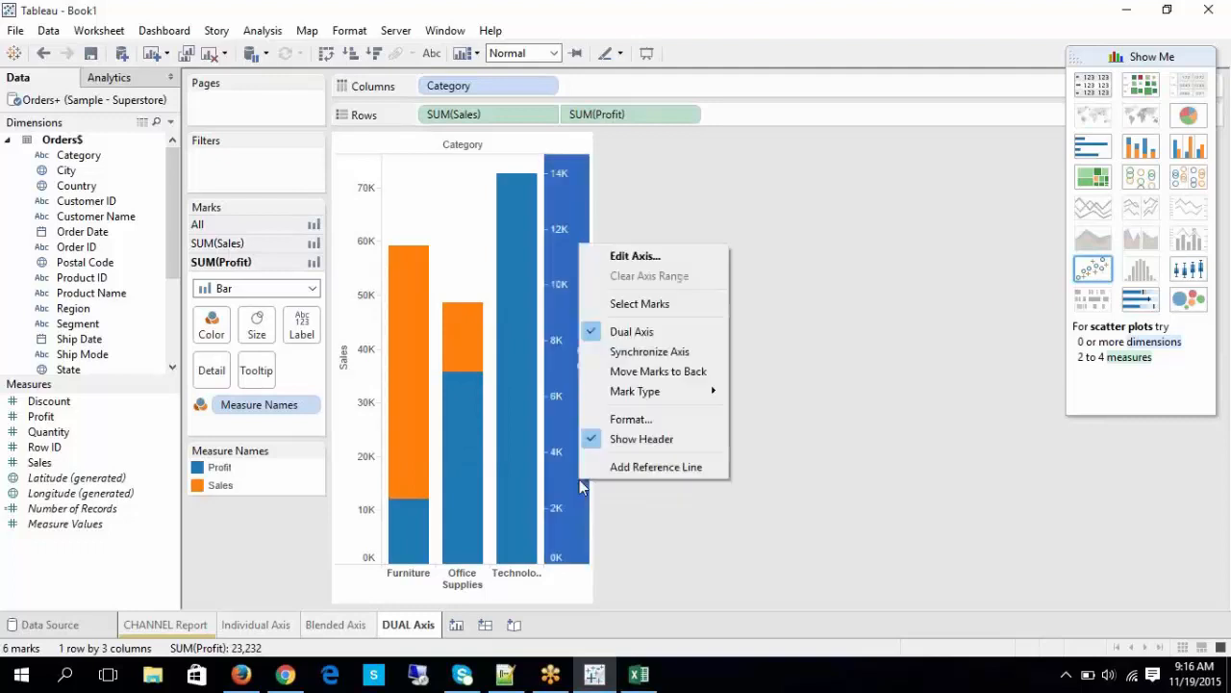
left_click(632, 352)
mouse_move(535, 557)
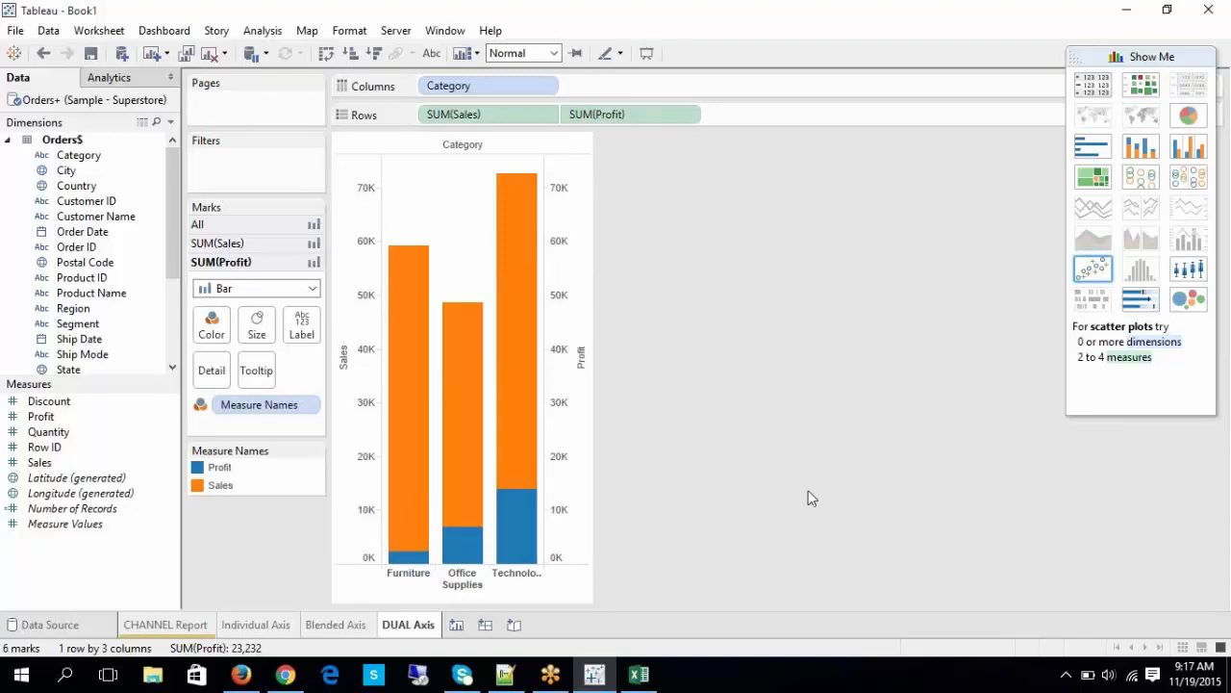
Step: Switch to the Excel notes and answer the Dual Axis question about supporting multiple measures with a bold NO
left_click(640, 675)
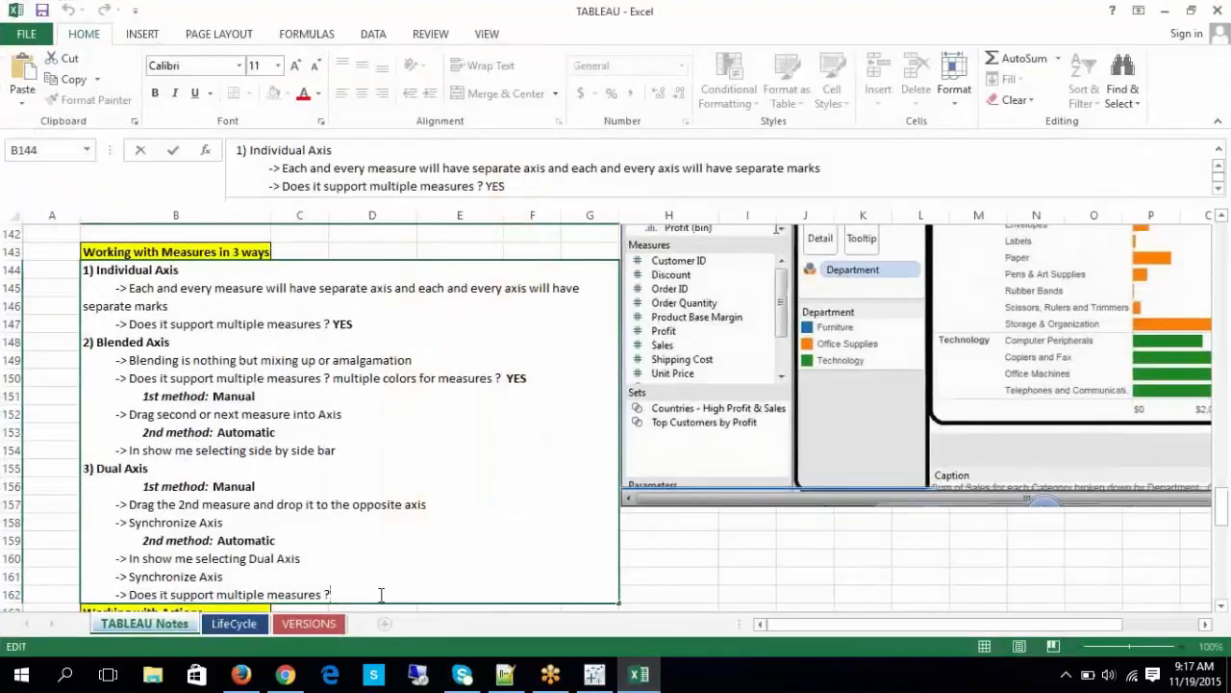
type("NO")
key("shift+Left")
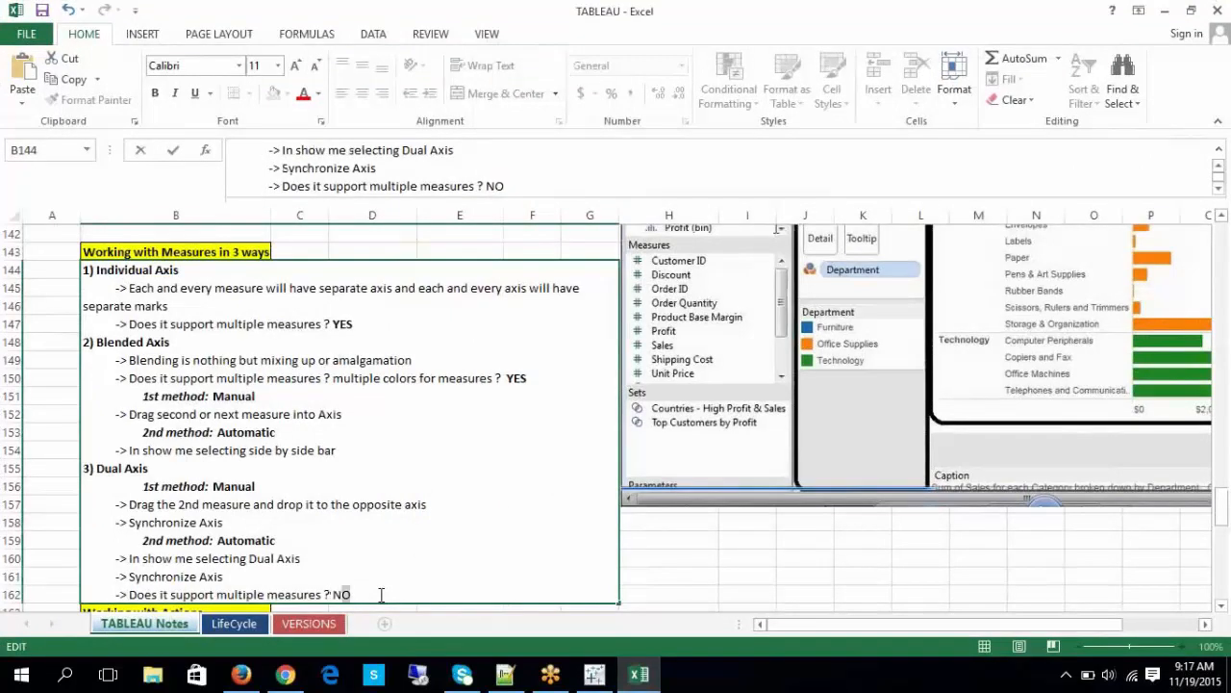
key("shift+Left")
key("shift+Left")
key("ctrl+b")
left_click(730, 581)
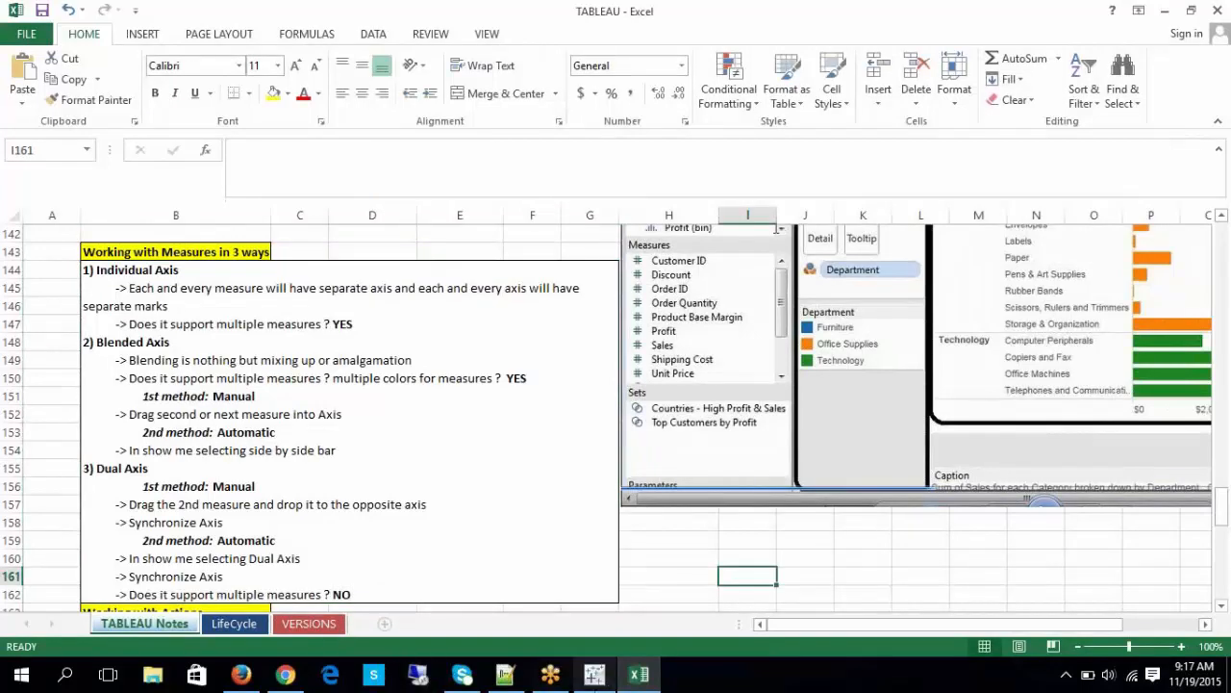
Step: Switch back to Tableau and clear Sales, Profit and Category from the rows and columns of the DUAL Axis sheet
left_click(602, 681)
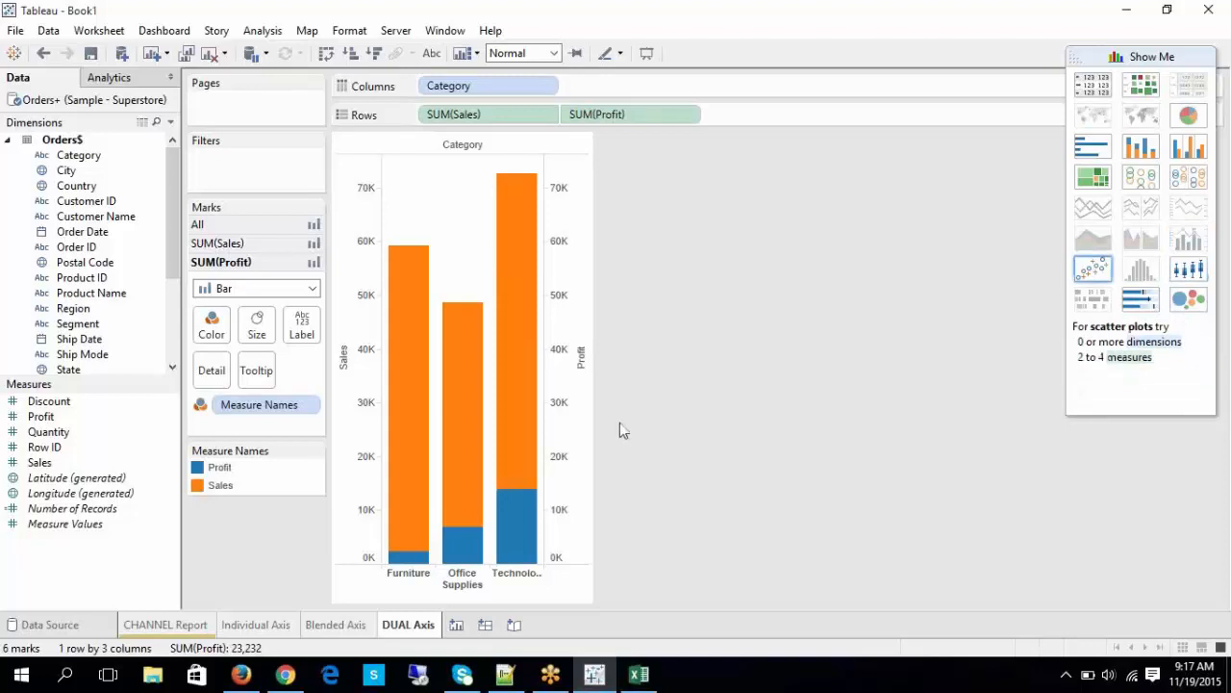
left_click(447, 116)
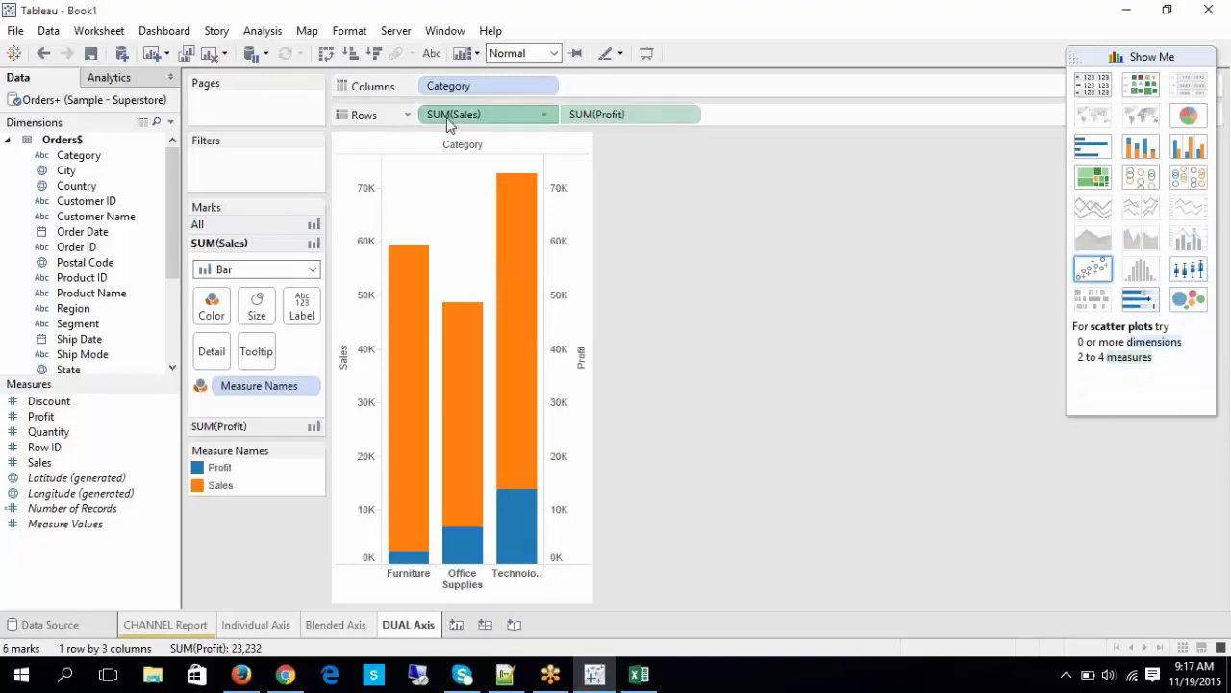
key("Delete")
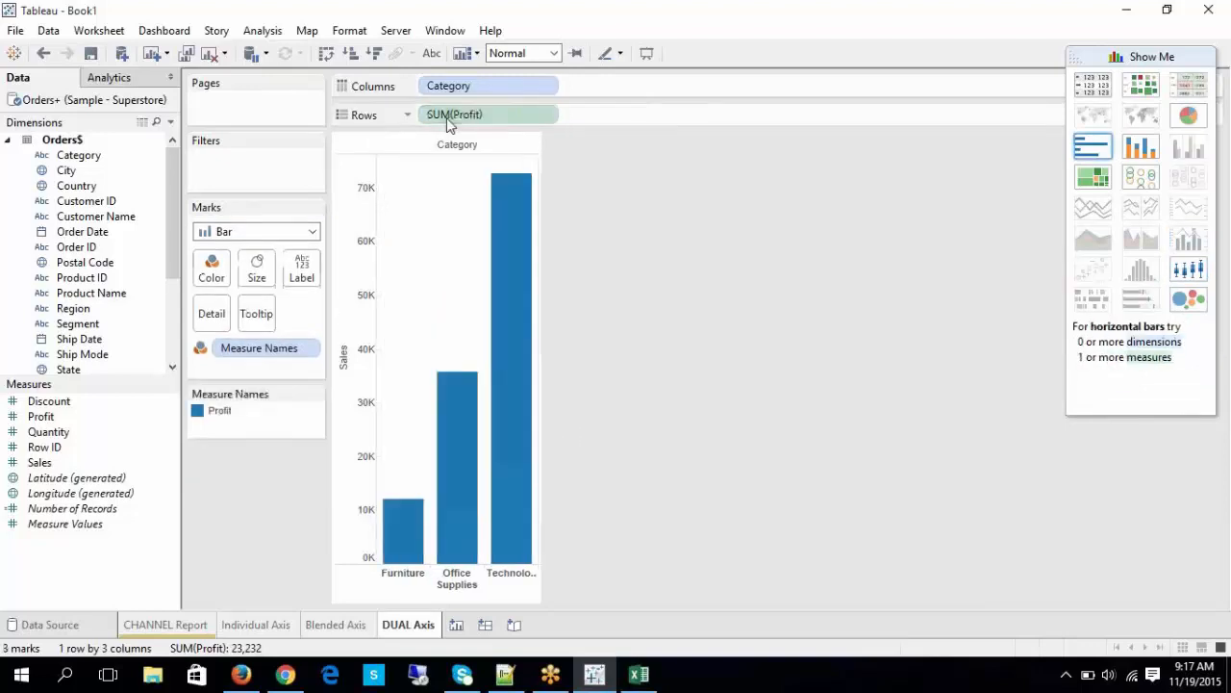
left_click(447, 118)
key("Delete")
left_click(466, 87)
key("Delete")
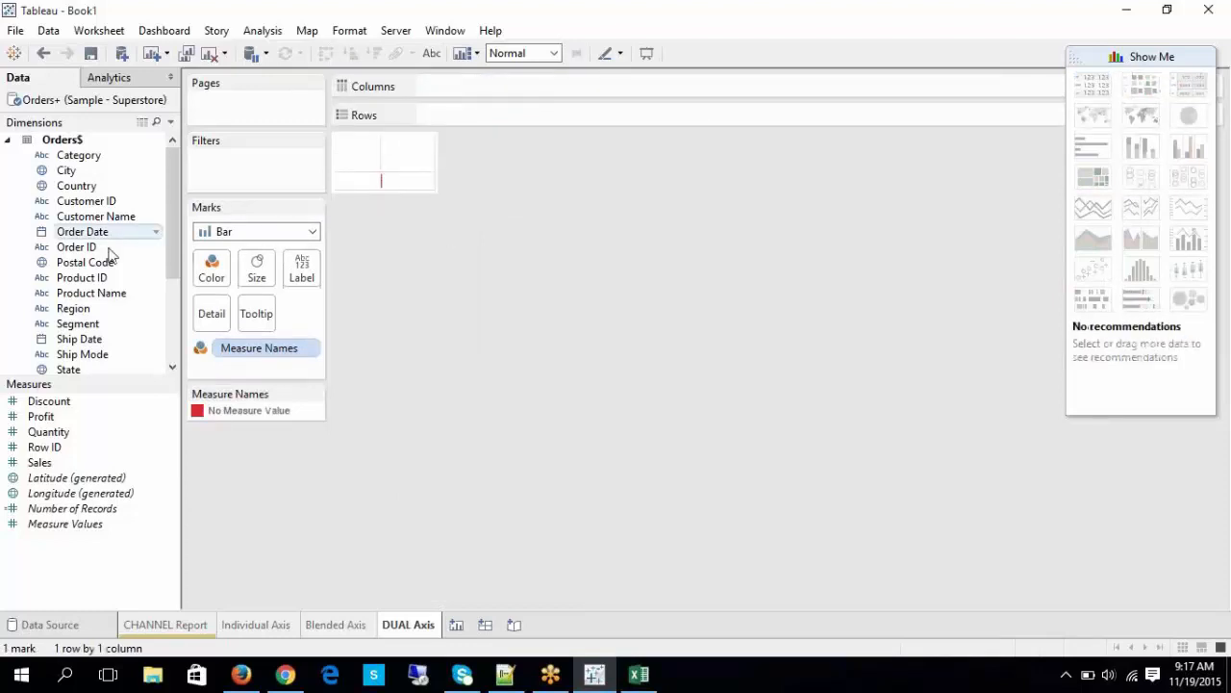
Step: Build a bar chart of Profit and Sales by year of Order Date, swapping the axes so the years run across the columns
left_click_drag(83, 235, 441, 115)
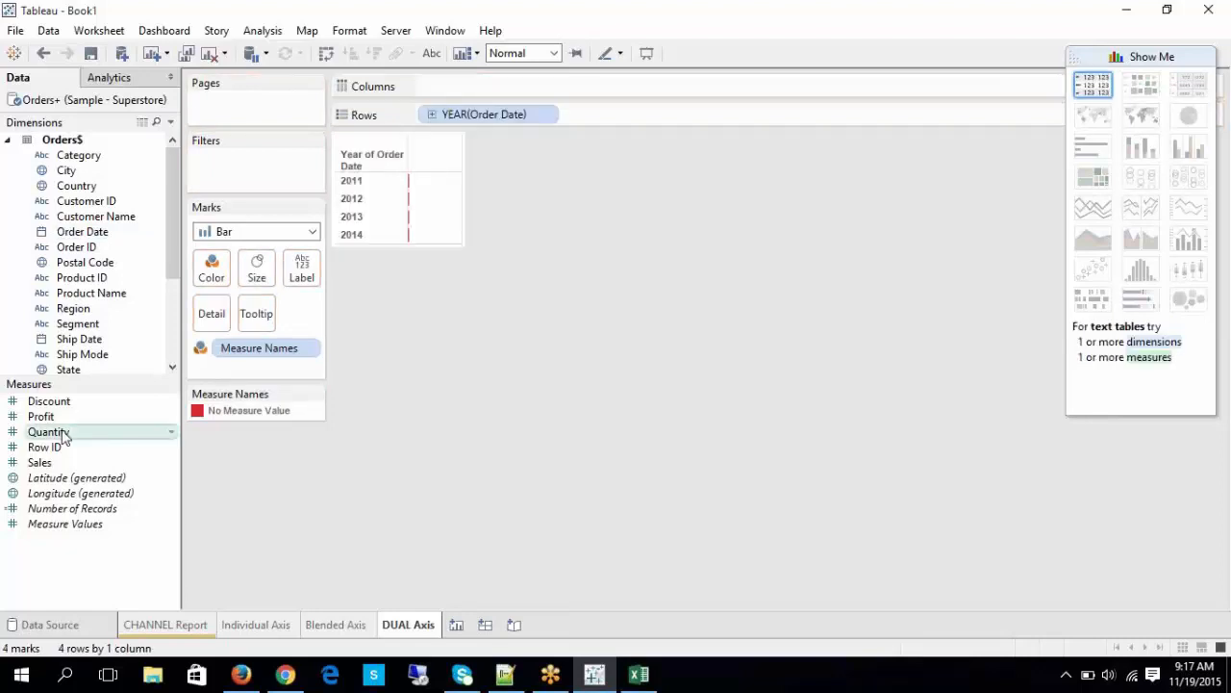
left_click_drag(42, 416, 462, 92)
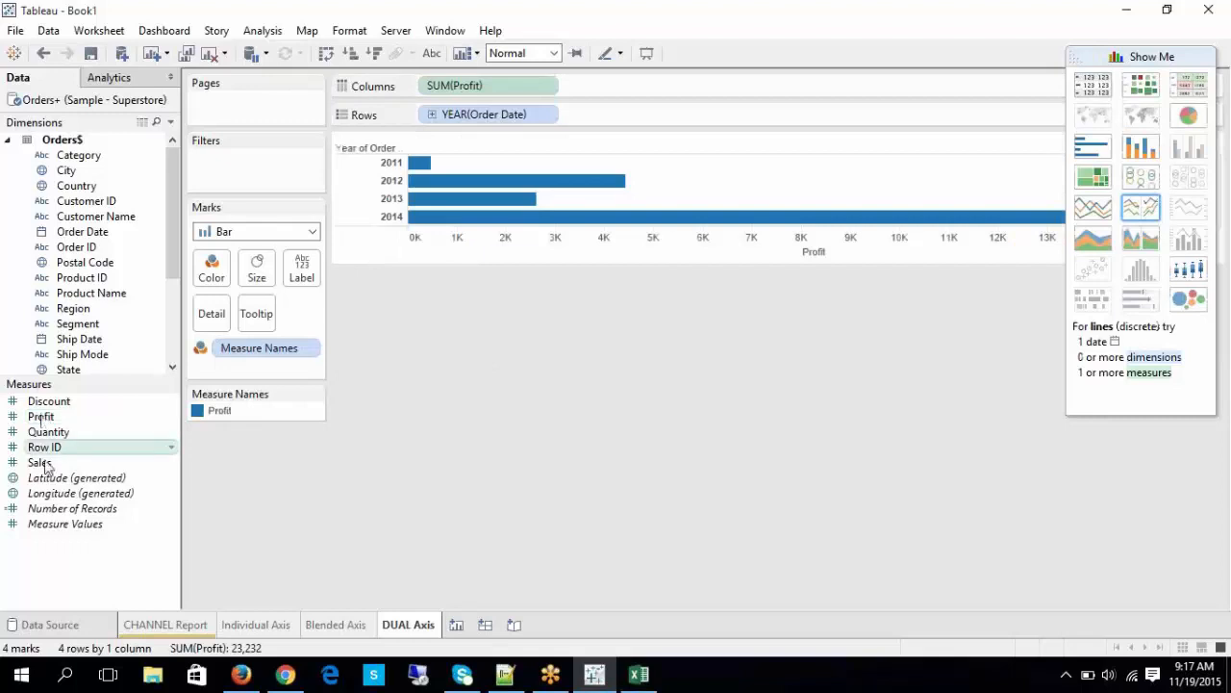
left_click_drag(43, 465, 574, 128)
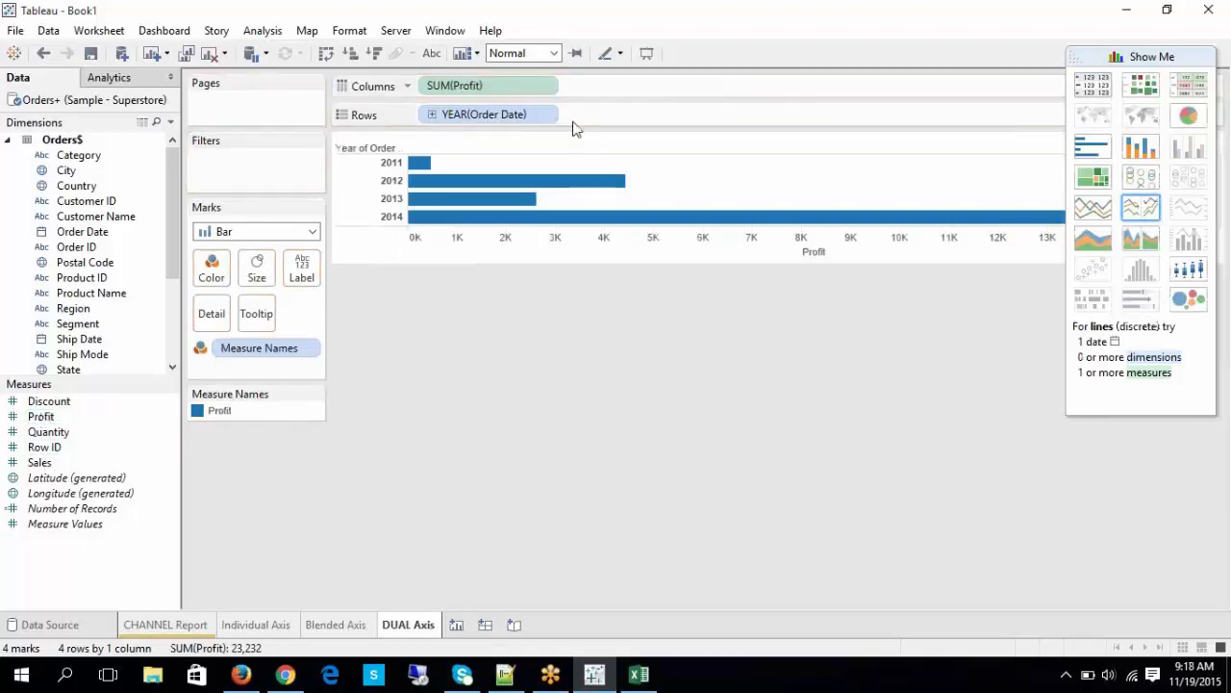
mouse_move(39, 461)
left_mouse_down()
mouse_move(202, 455)
mouse_move(610, 98)
left_mouse_up()
key("ctrl+w")
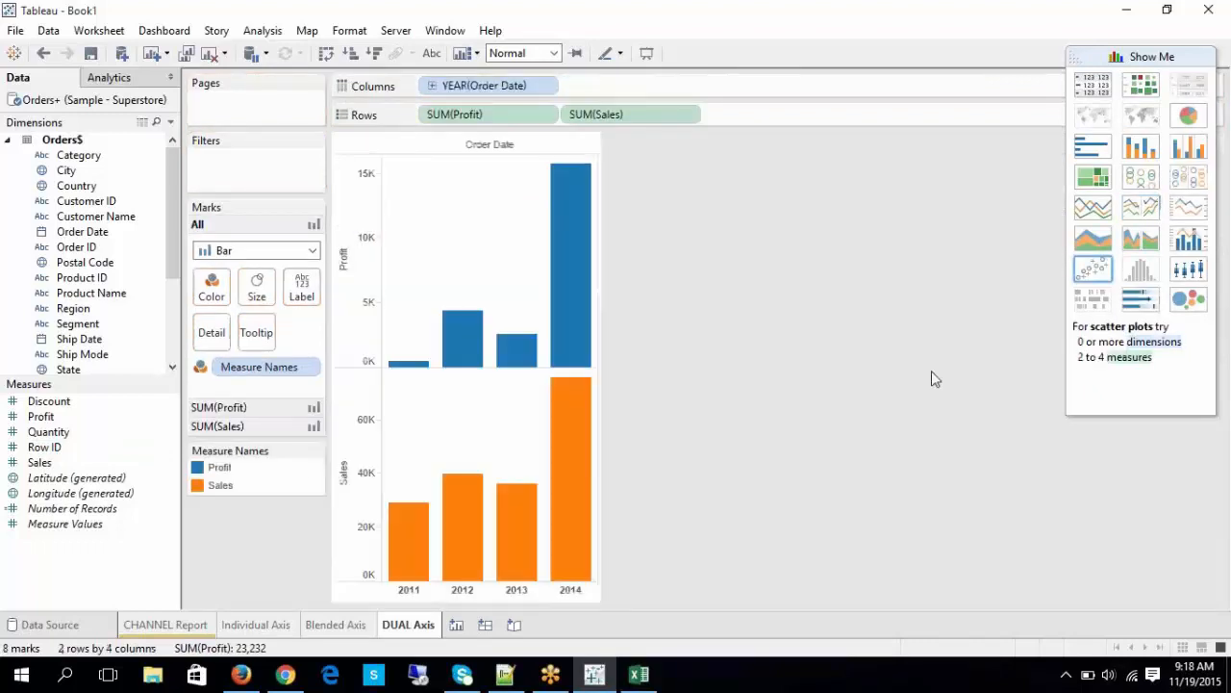
Step: Convert the chart to a dual combination, collapse the chart suggestions, and highlight the Profit bars through the legend
left_click(1190, 243)
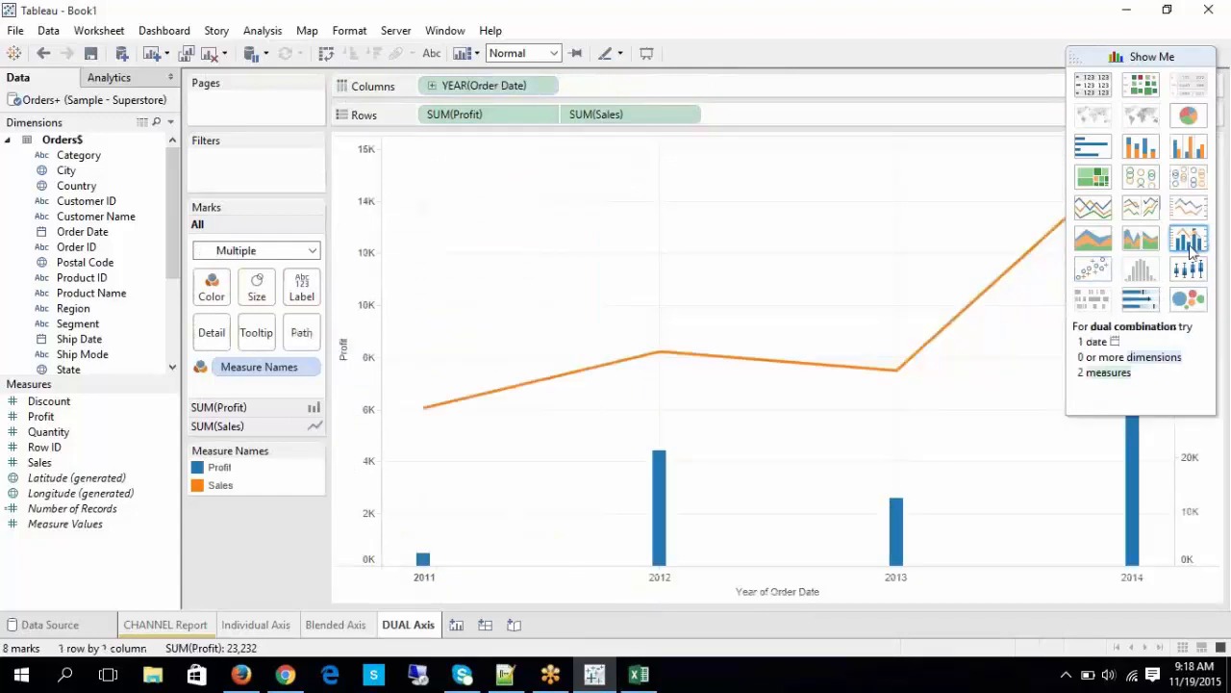
left_click(1208, 50)
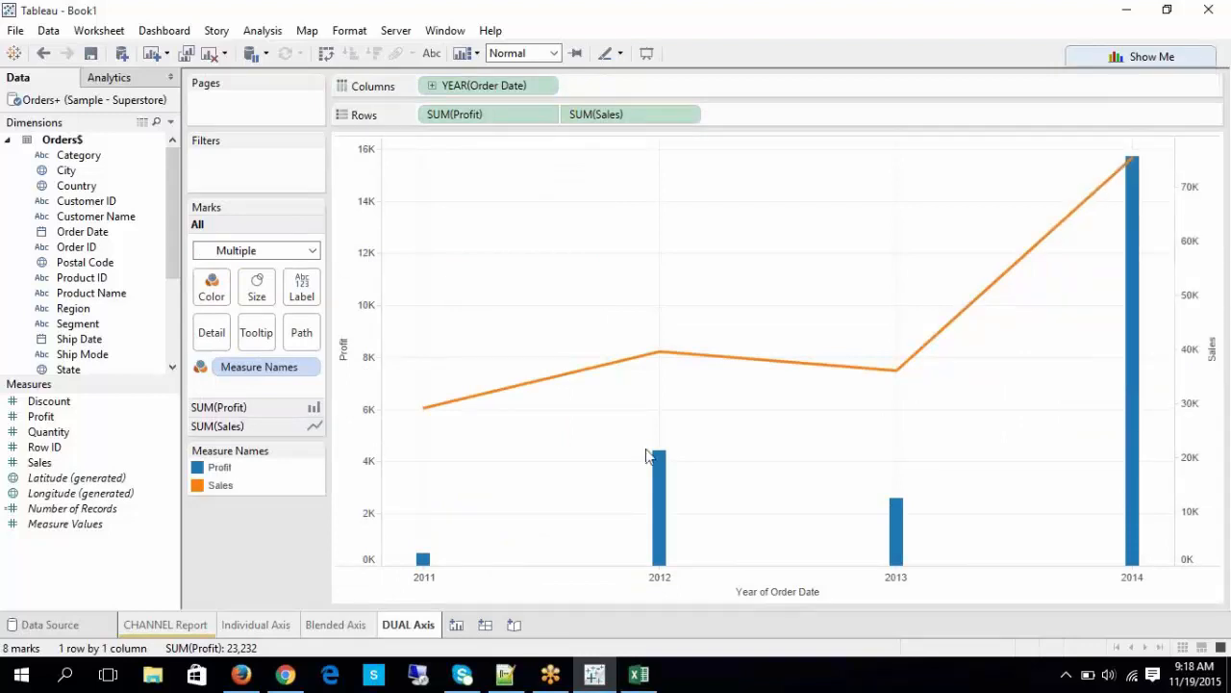
left_click(488, 396)
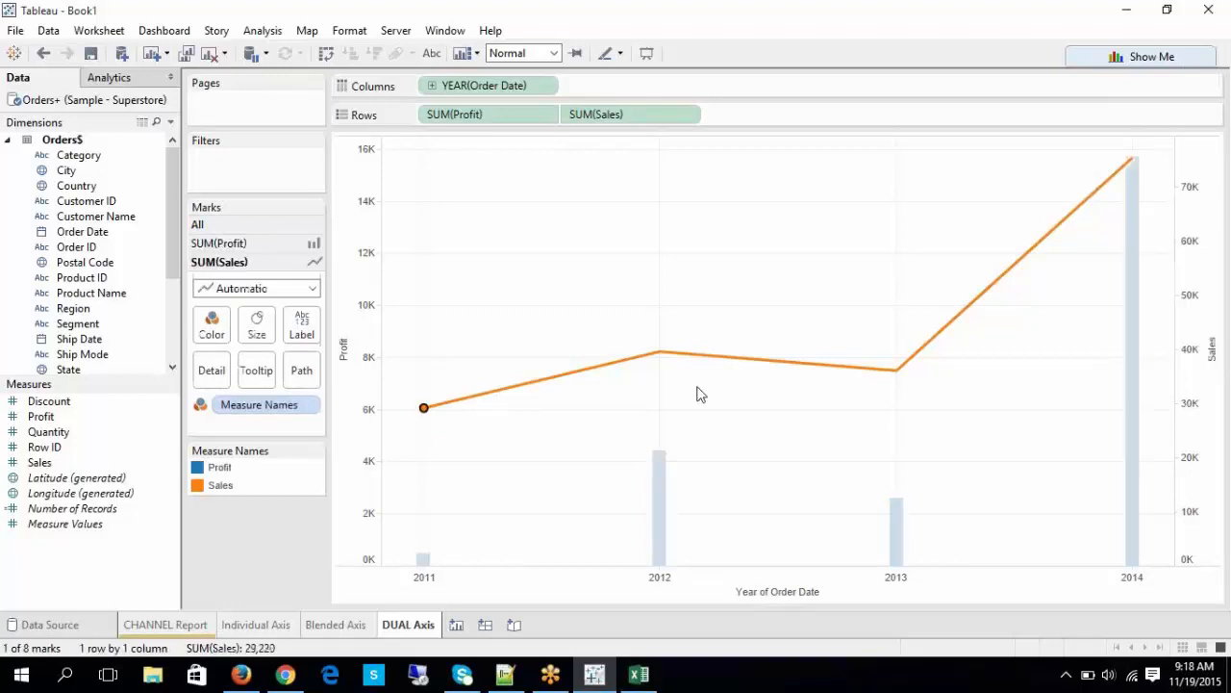
left_click(220, 468)
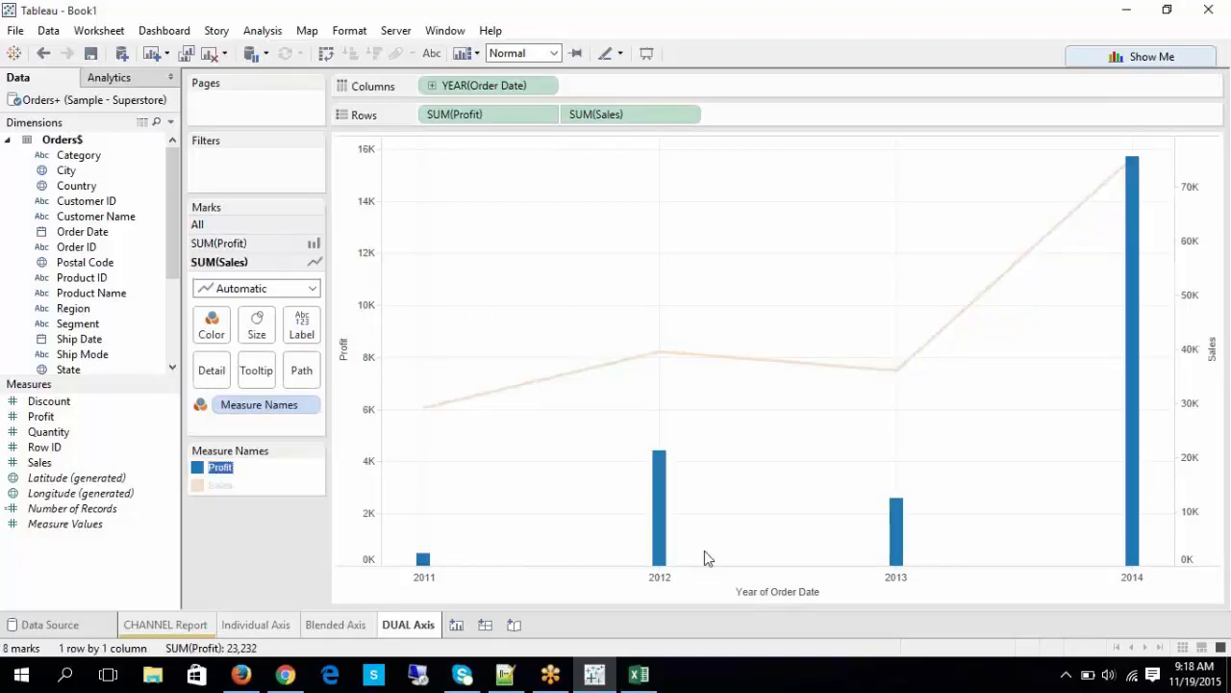
Step: Set the Sales mark type to Line and to Square, and clear the legend highlight
left_click(255, 288)
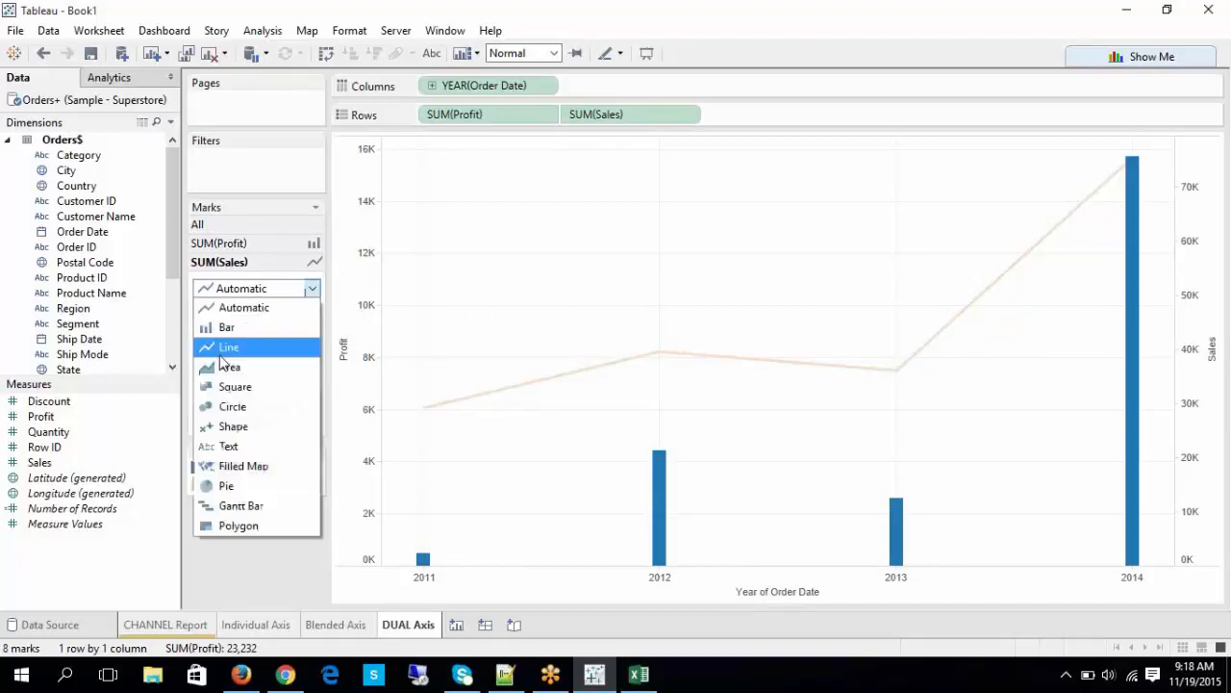
left_click(228, 347)
left_click(231, 291)
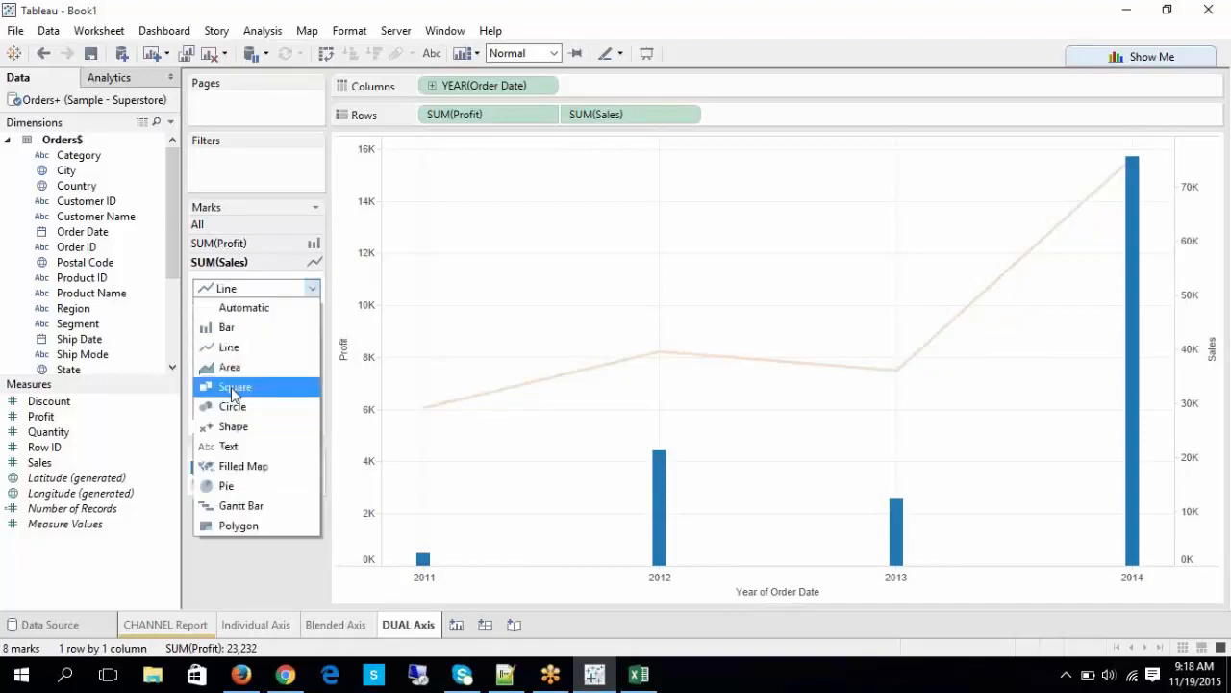
left_click(233, 387)
left_click(640, 466)
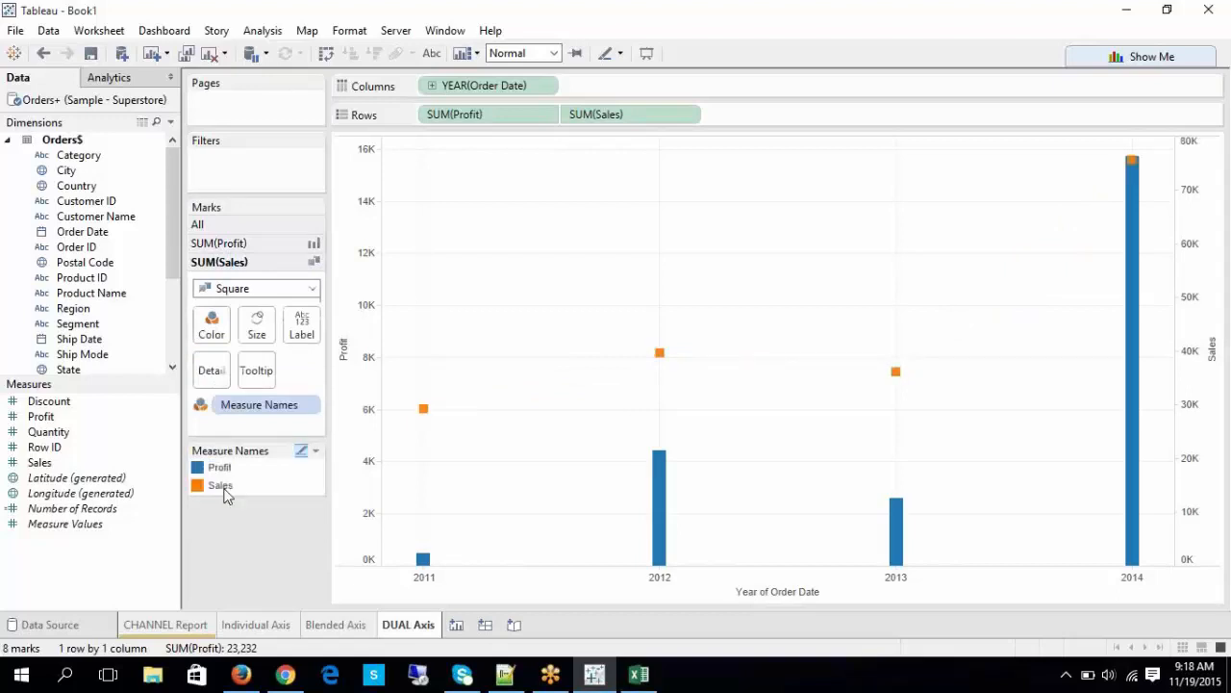
Step: Highlight Sales through the legend, and set the Sales mark type to Bar and finally to Line
left_click(221, 486)
left_click(231, 291)
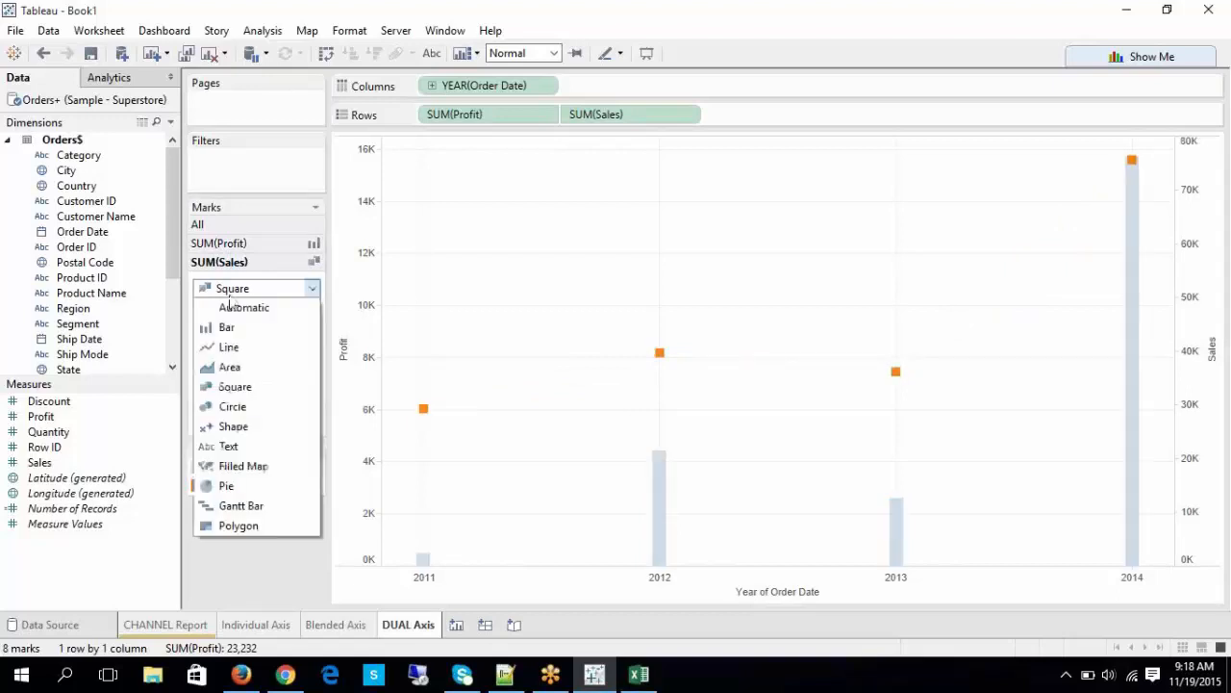
left_click(227, 328)
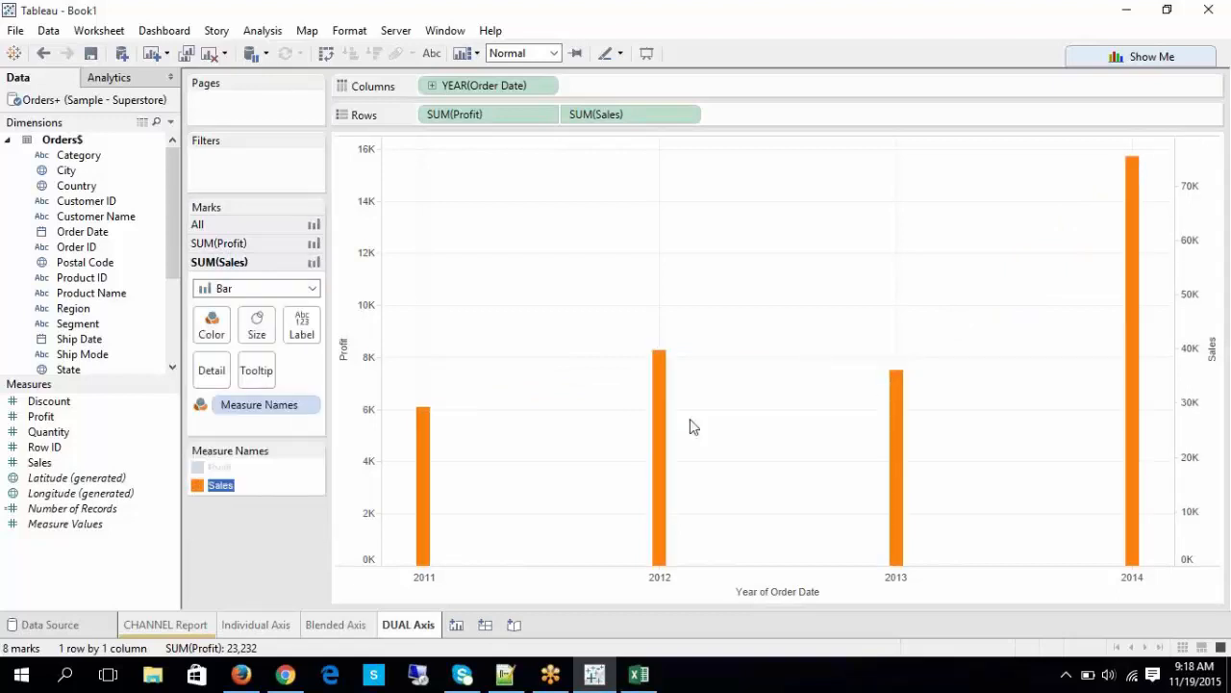
left_click(242, 289)
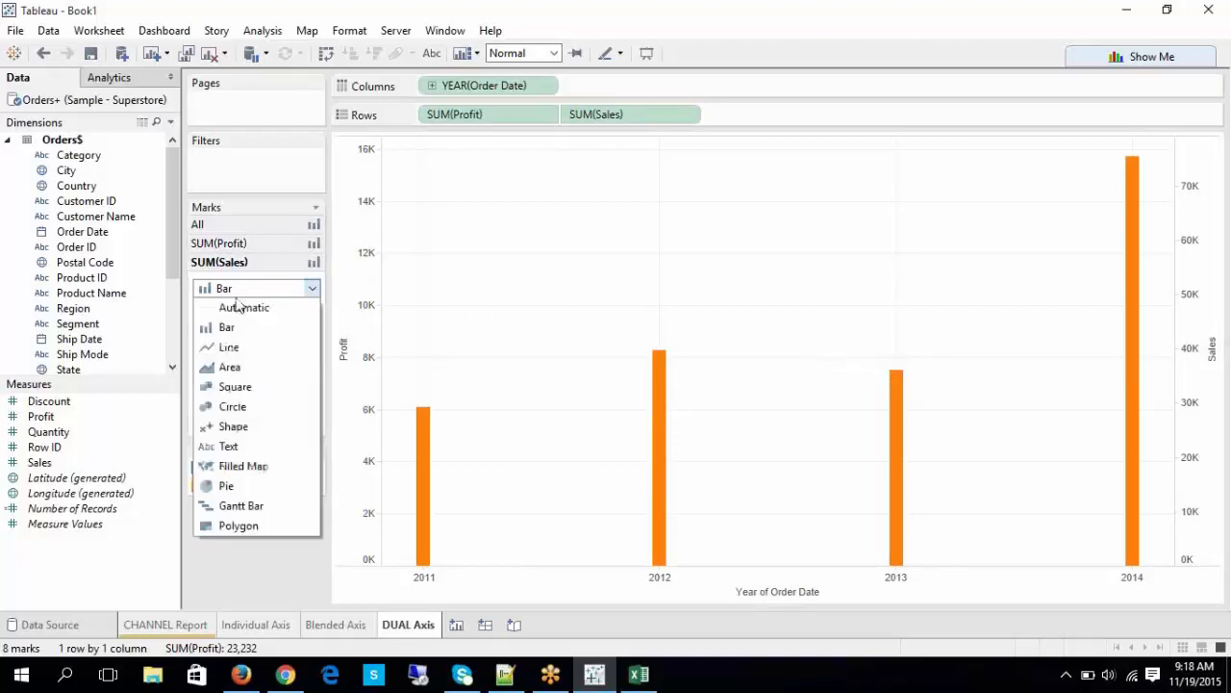
left_click(238, 348)
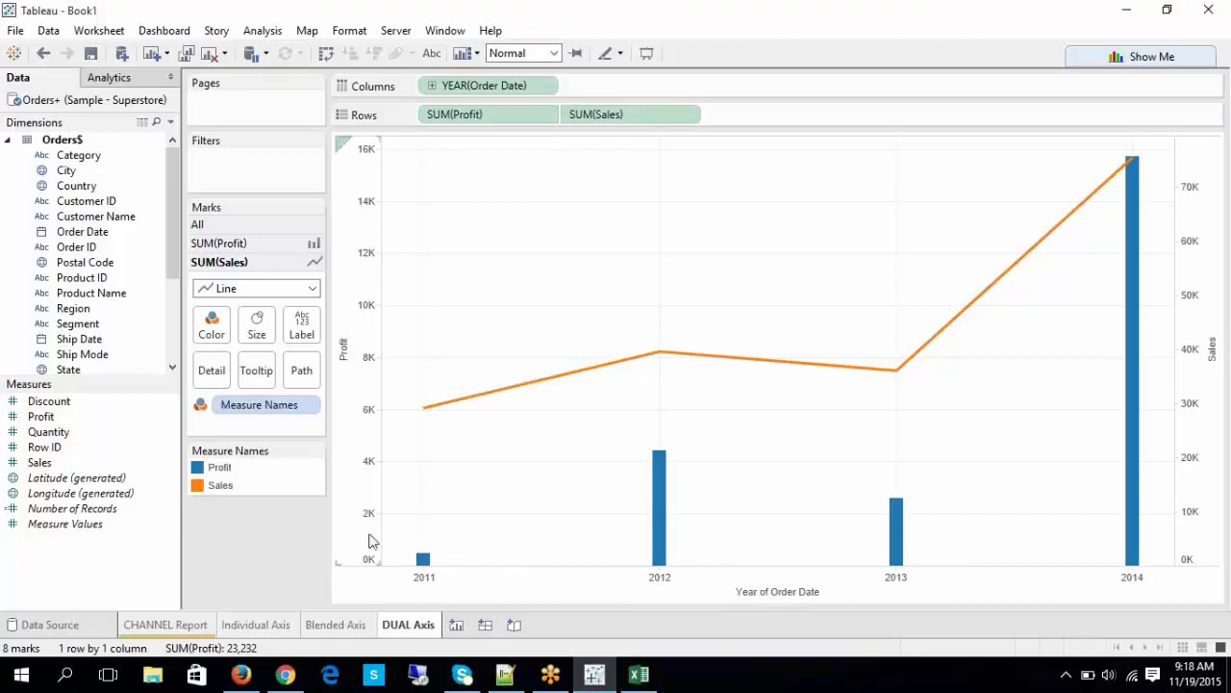
Step: Synchronize the Sales axis with the Profit axis, and select the Profit axis
right_click(1190, 554)
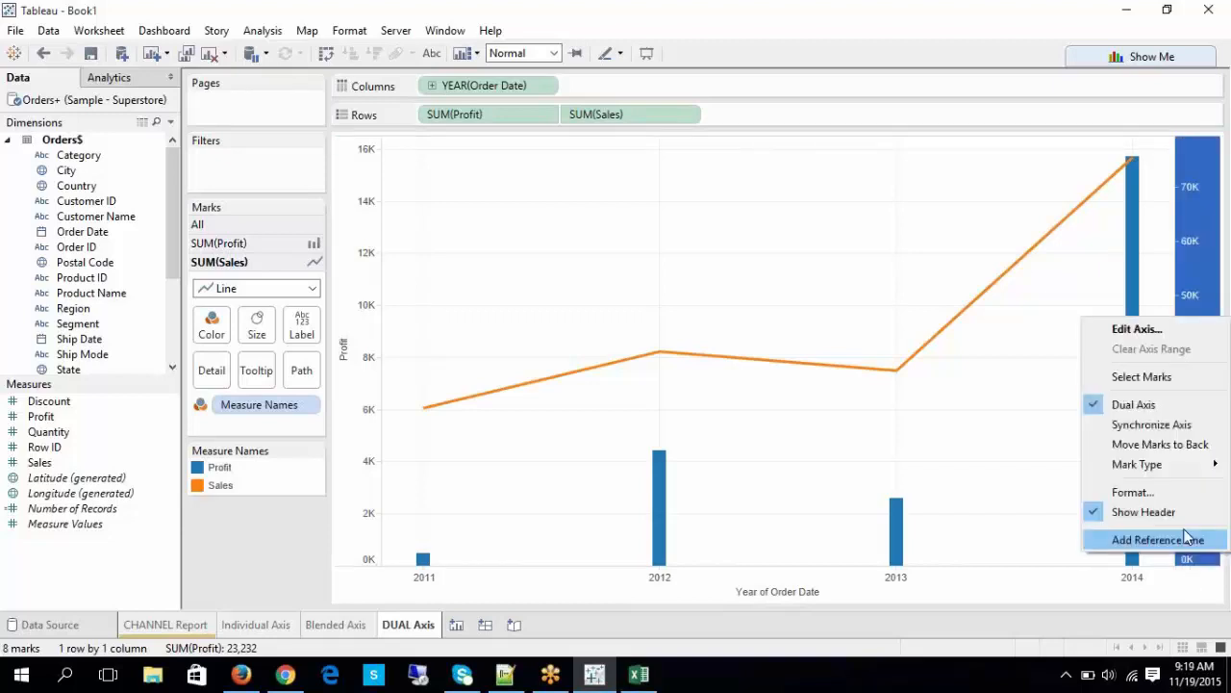
left_click(1148, 426)
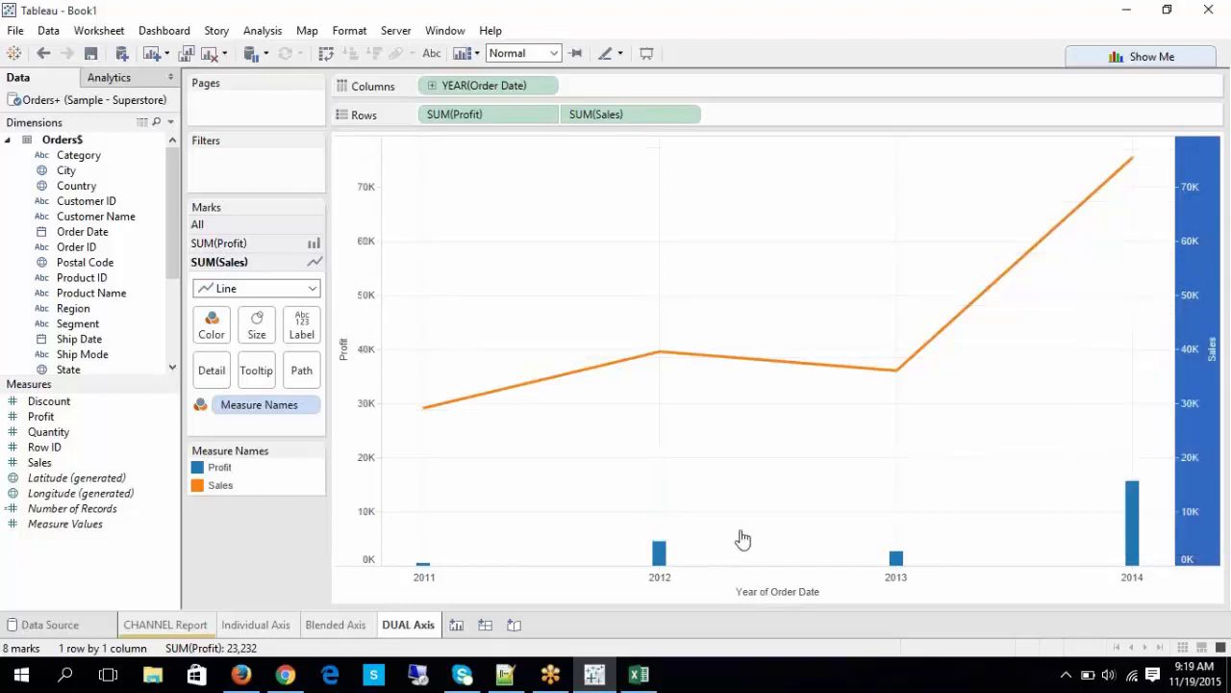
left_click(357, 183)
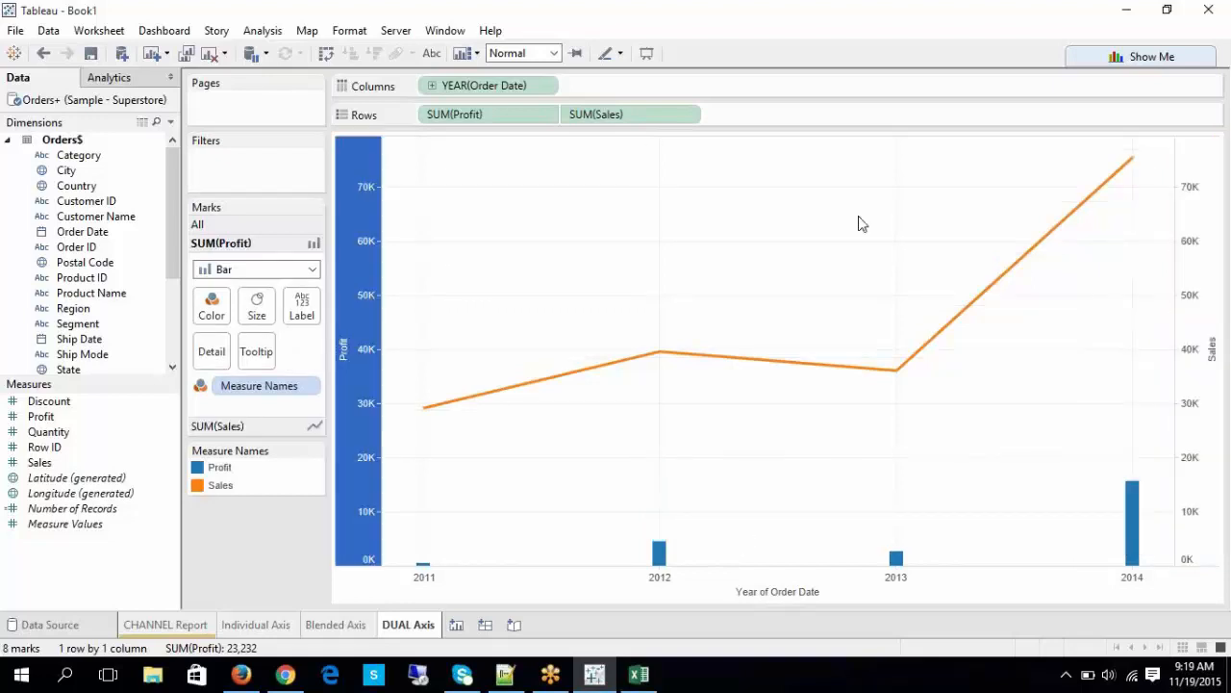